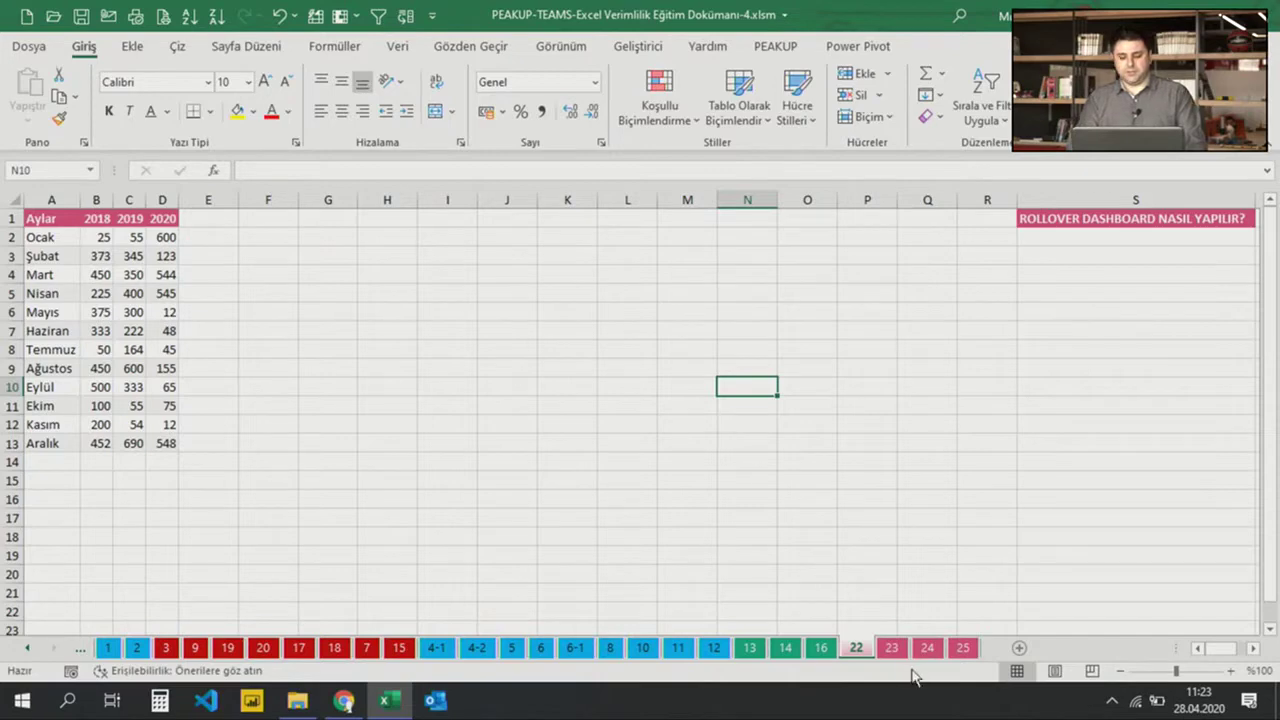
Switch to sheet 23 to see the sales data and the Filtreleme Ölçütleri criteria block
{"action": "left_click", "coordinate": [891, 648]}
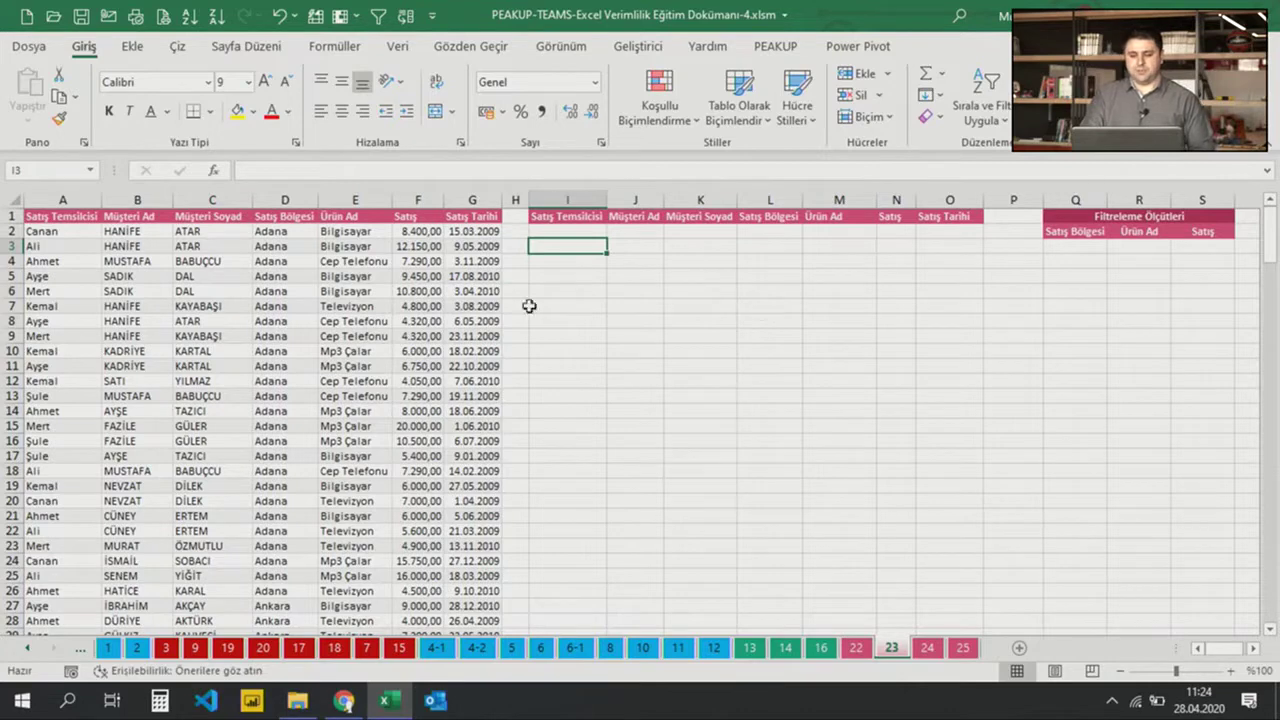
{"action": "left_click_drag", "start_coordinate": [90, 214], "coordinate": [451, 200]}
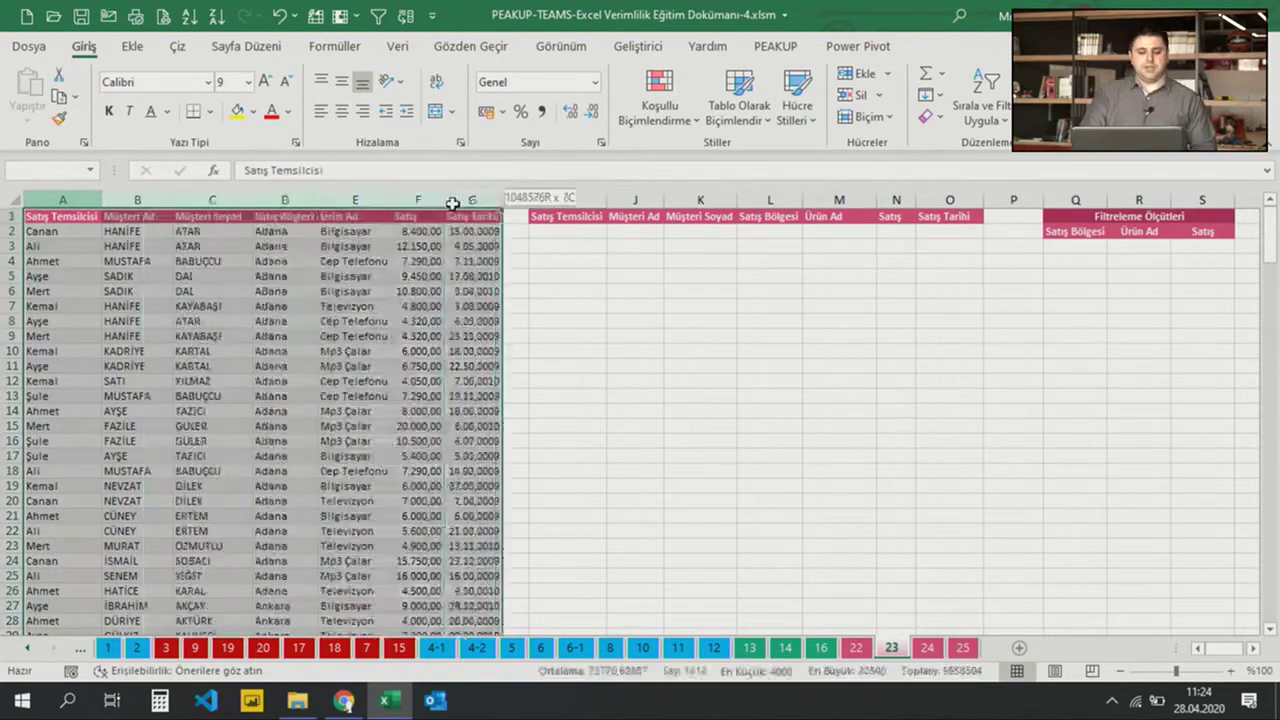
{"action": "left_click", "coordinate": [415, 277]}
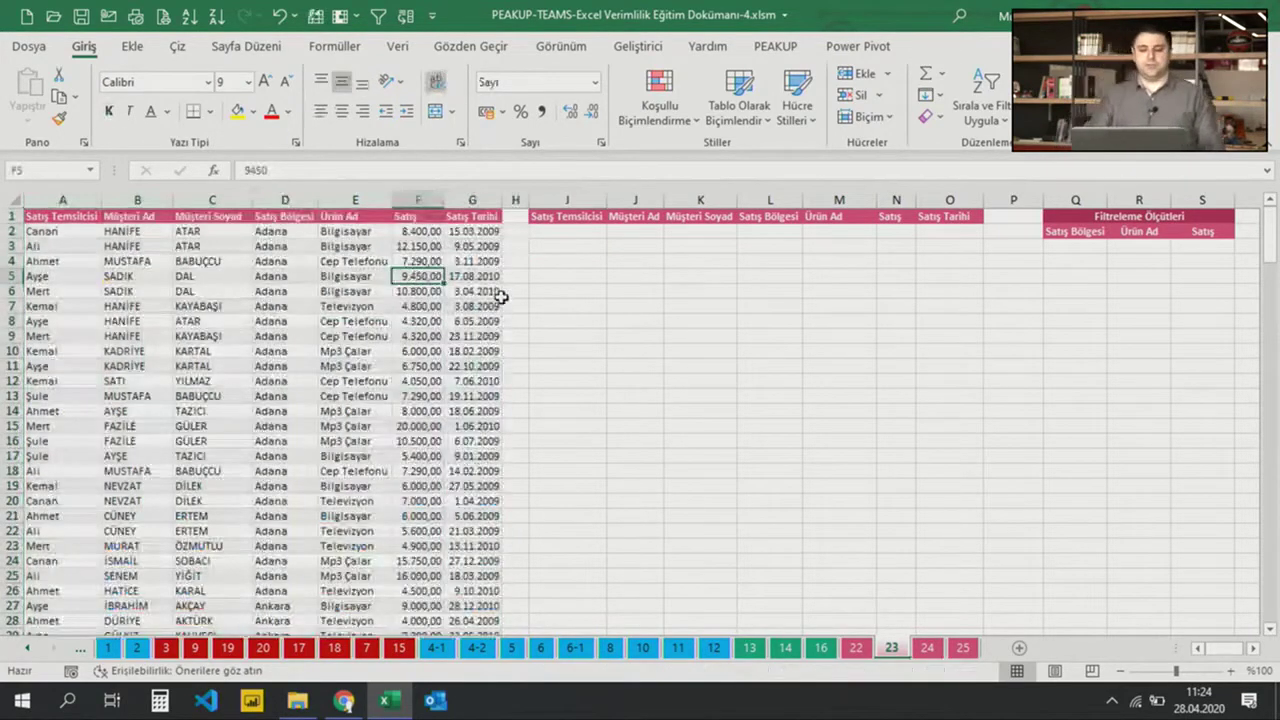
{"action": "left_click", "coordinate": [1081, 218]}
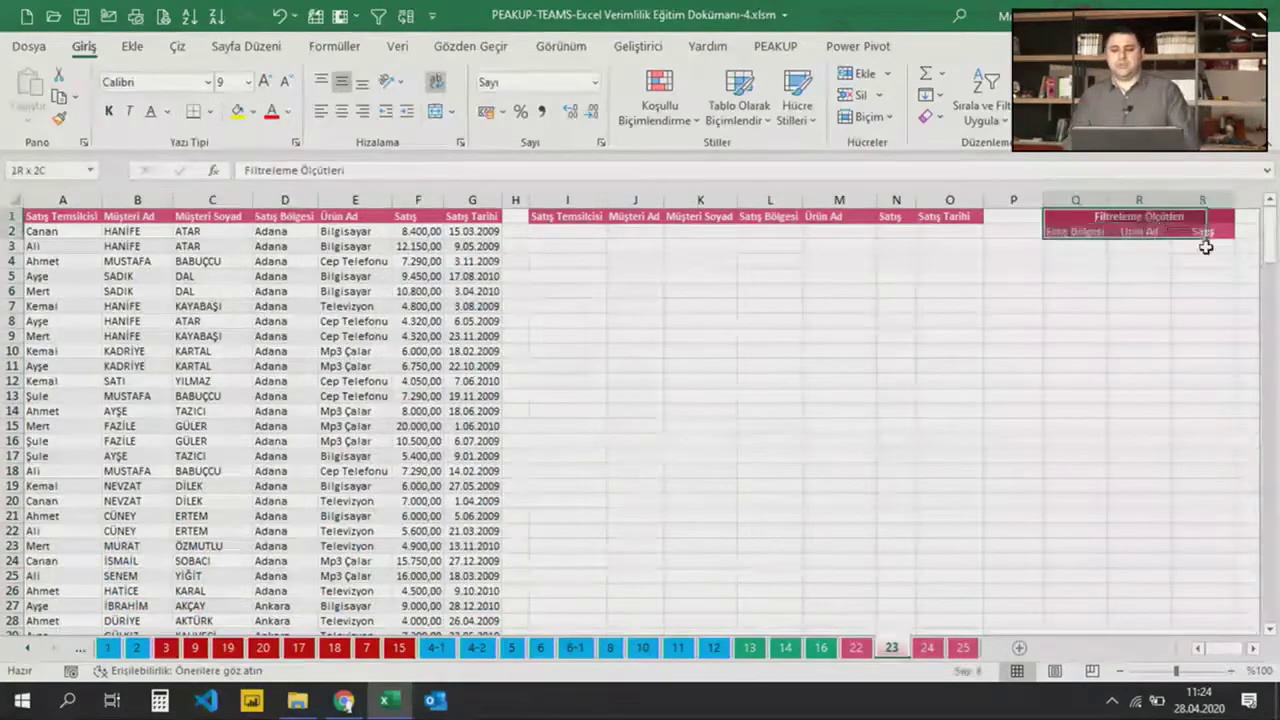
{"action": "left_click", "coordinate": [1071, 237]}
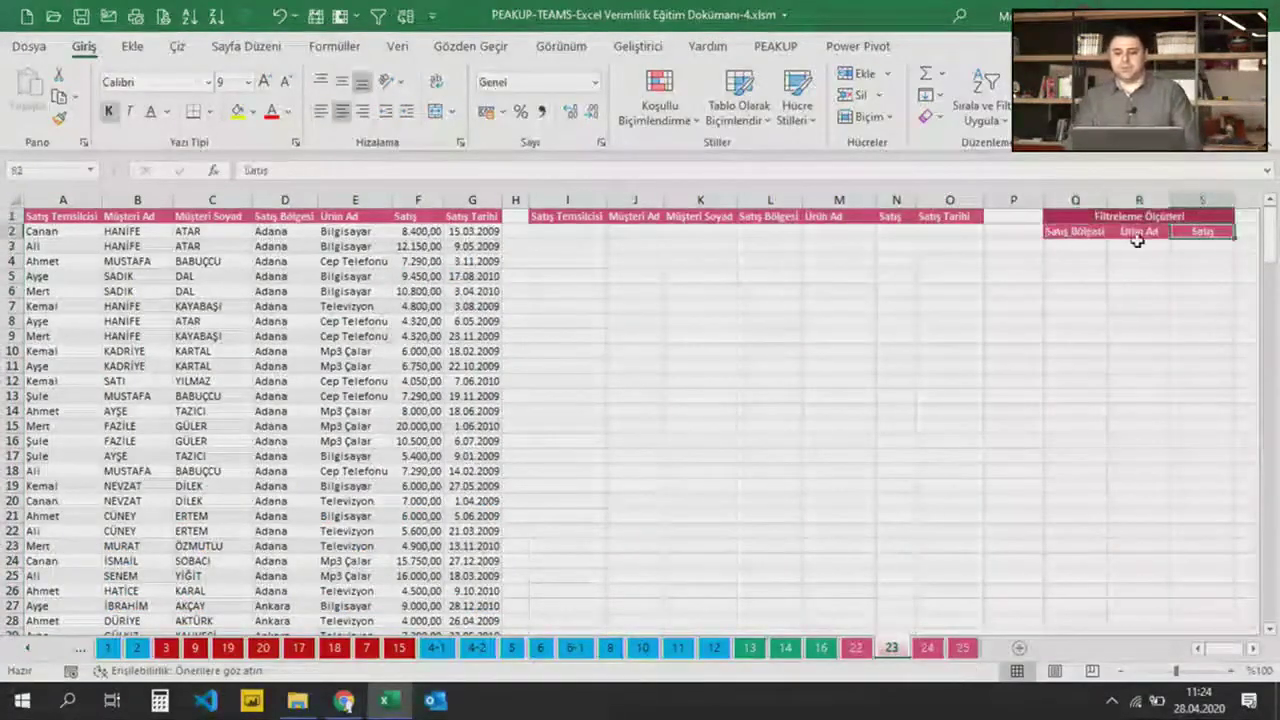
{"action": "left_click_drag", "start_coordinate": [1070, 248], "coordinate": [1190, 258]}
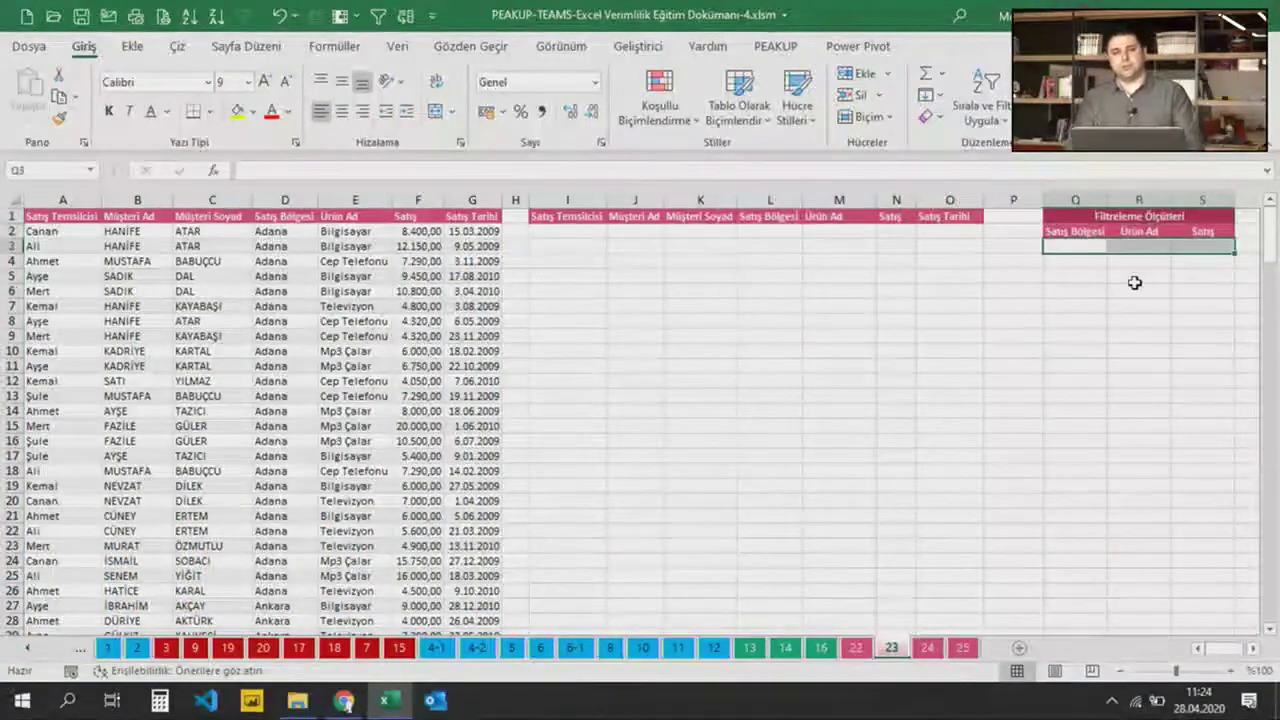
{"action": "left_click_drag", "start_coordinate": [575, 232], "coordinate": [720, 234]}
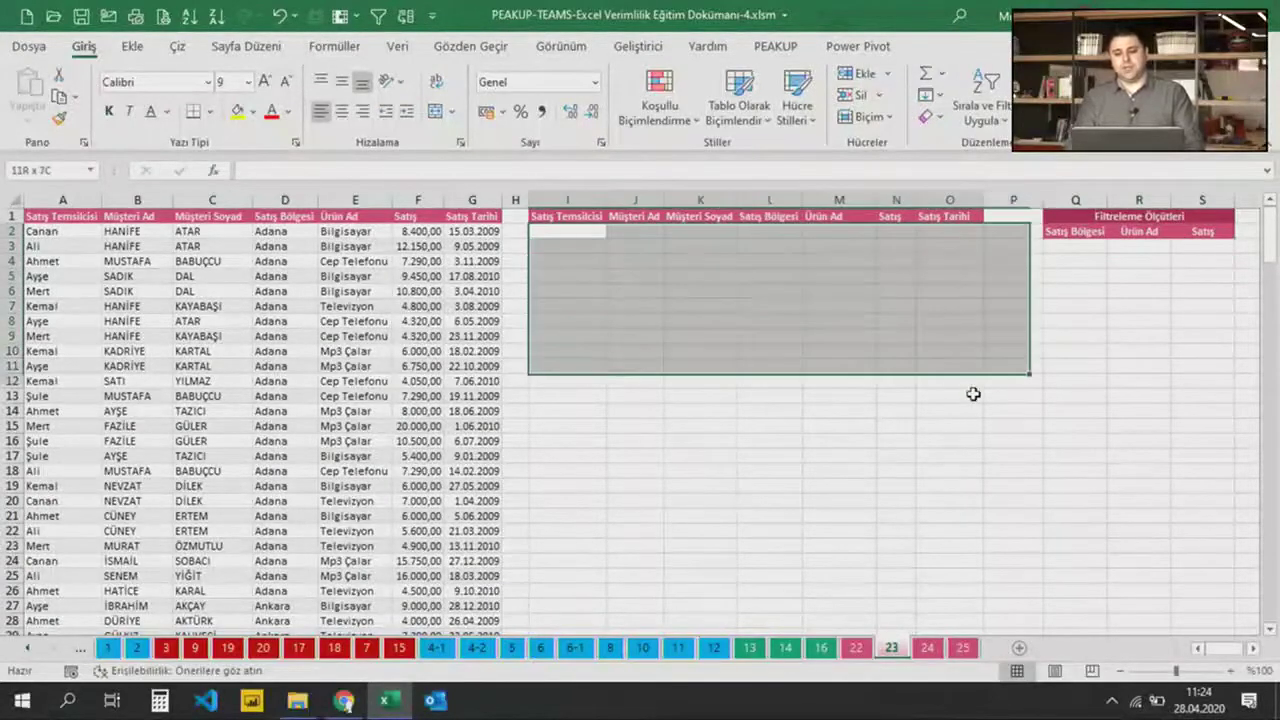
{"action": "left_click_drag", "start_coordinate": [588, 231], "coordinate": [960, 423]}
{"action": "left_click", "coordinate": [916, 382]}
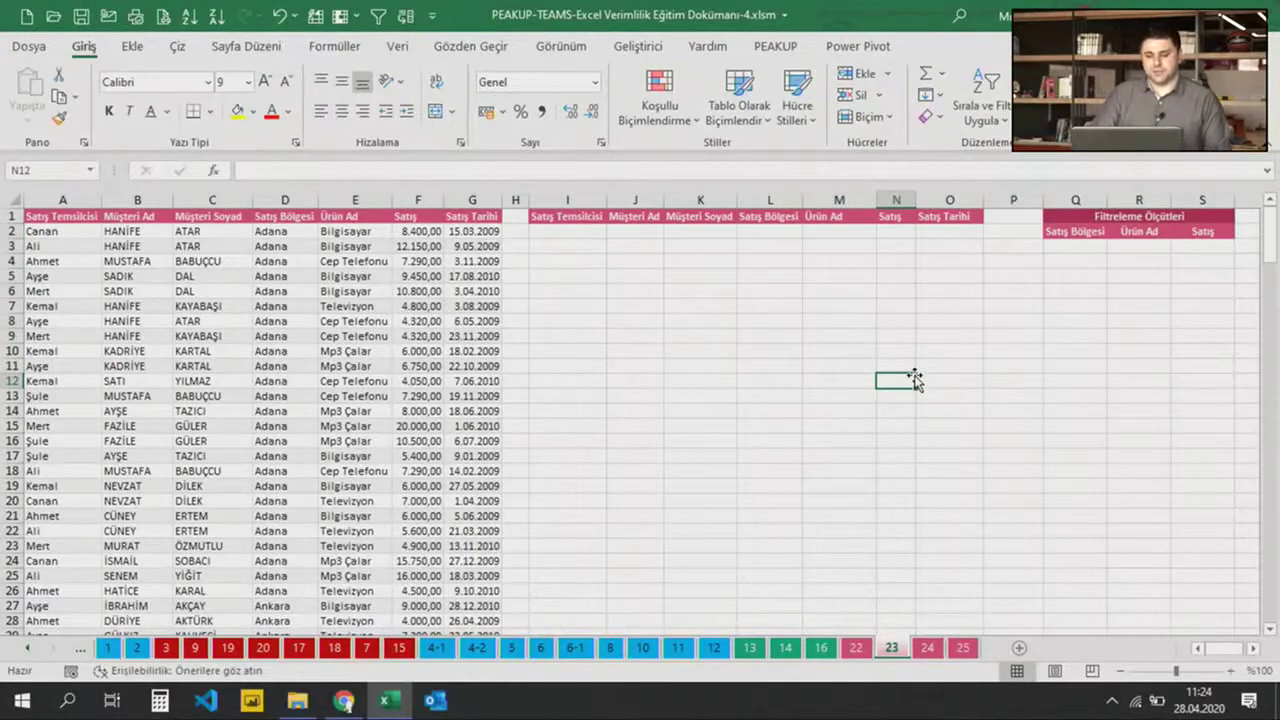
{"action": "mouse_move", "coordinate": [575, 231]}
{"action": "left_mouse_down"}
{"action": "mouse_move", "coordinate": [951, 364]}
{"action": "mouse_move", "coordinate": [906, 374]}
{"action": "left_mouse_up"}
{"action": "left_click", "coordinate": [772, 291]}
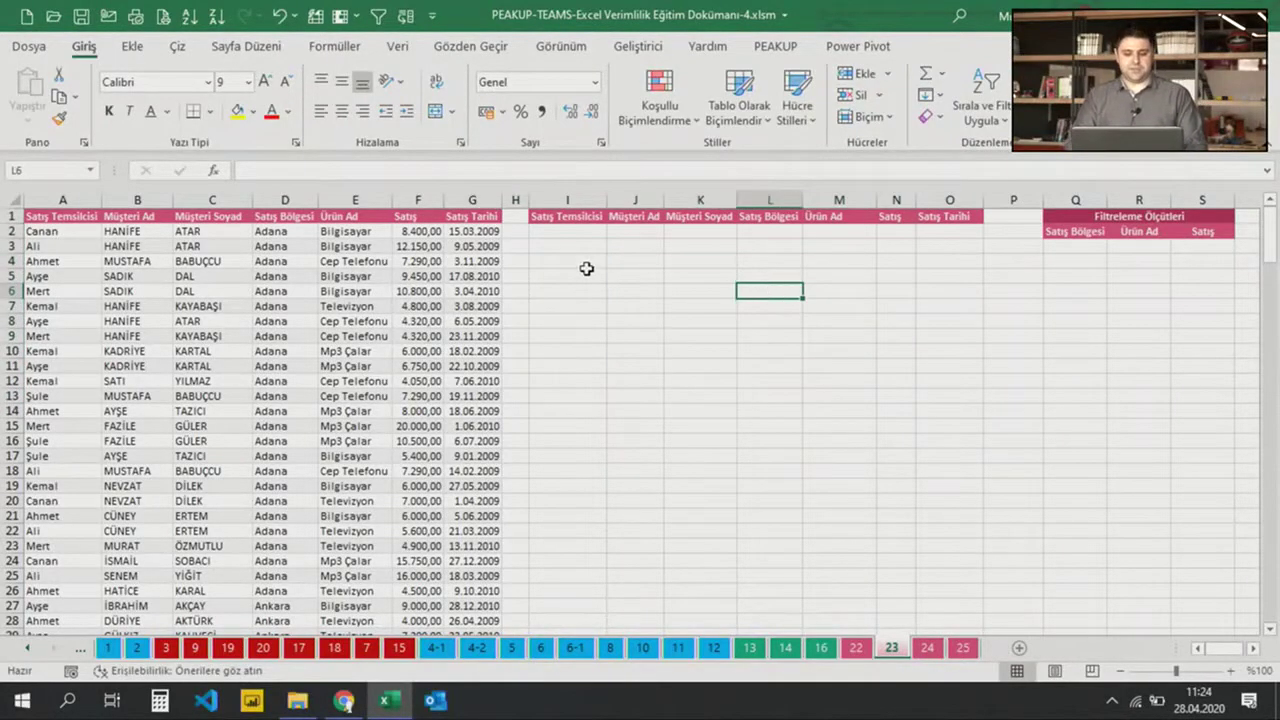
{"action": "left_click", "coordinate": [573, 231]}
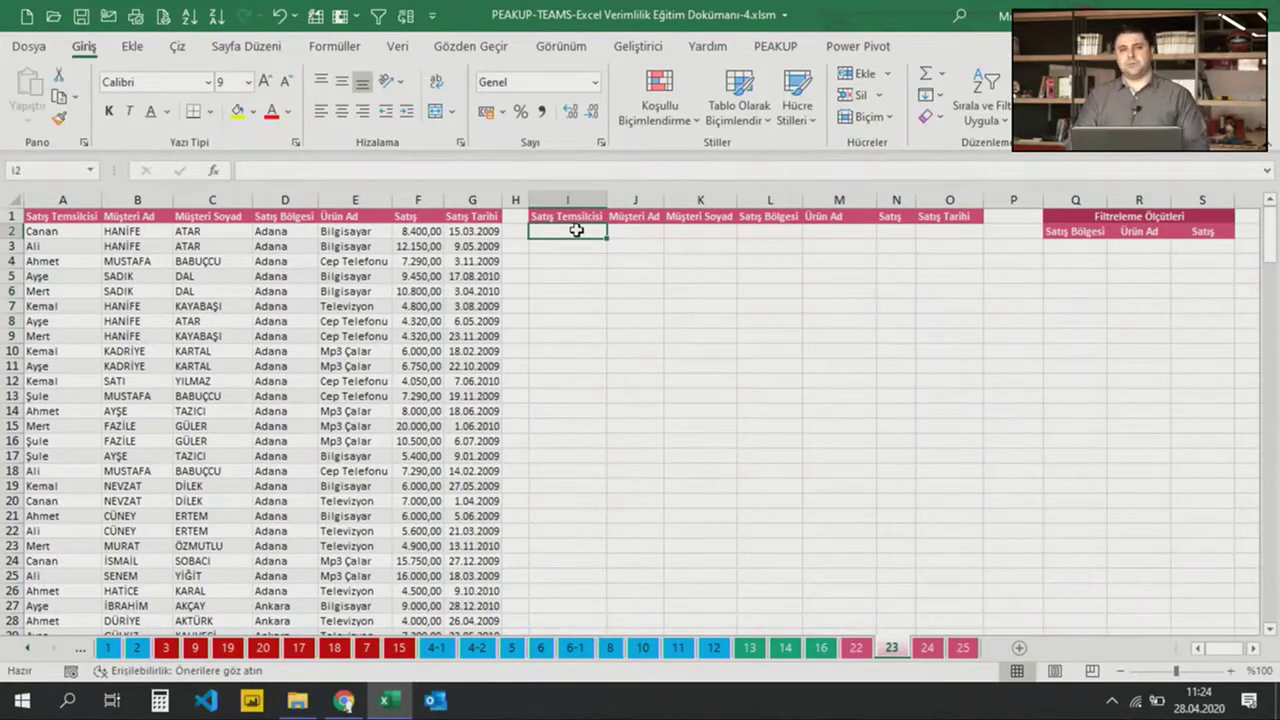
{"action": "left_click_drag", "start_coordinate": [581, 233], "coordinate": [921, 382]}
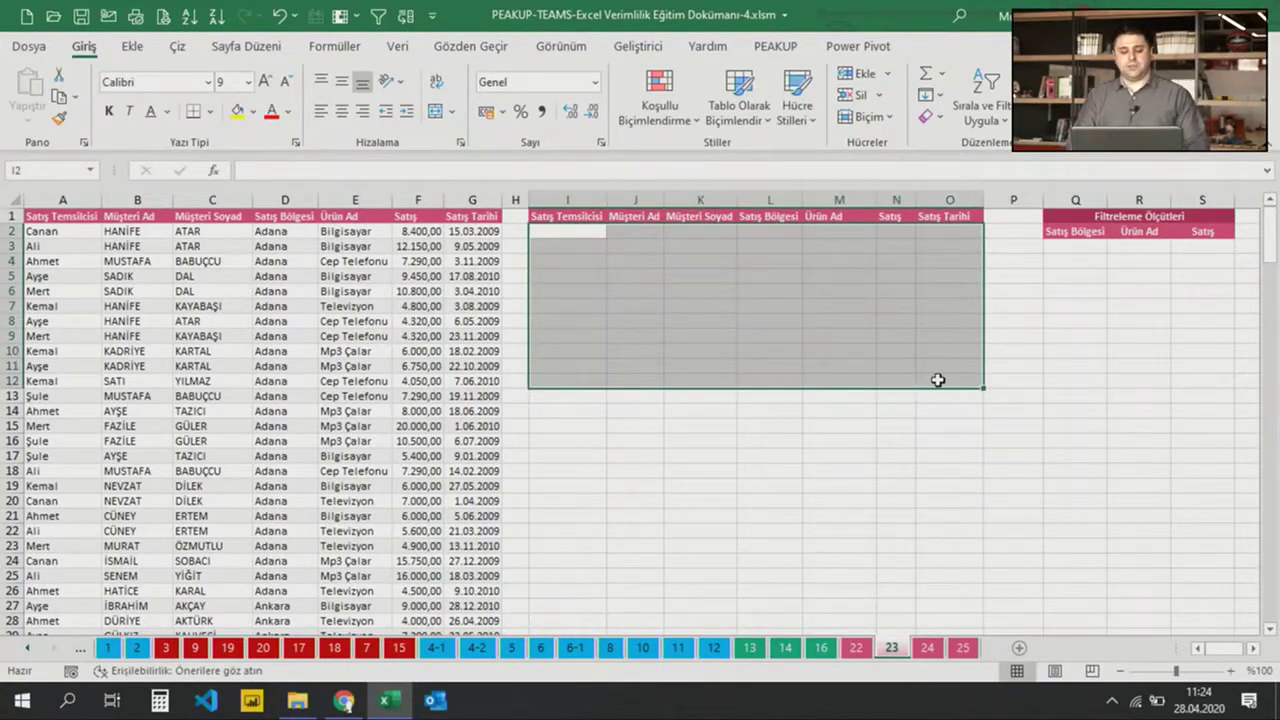
{"action": "left_click", "coordinate": [578, 234]}
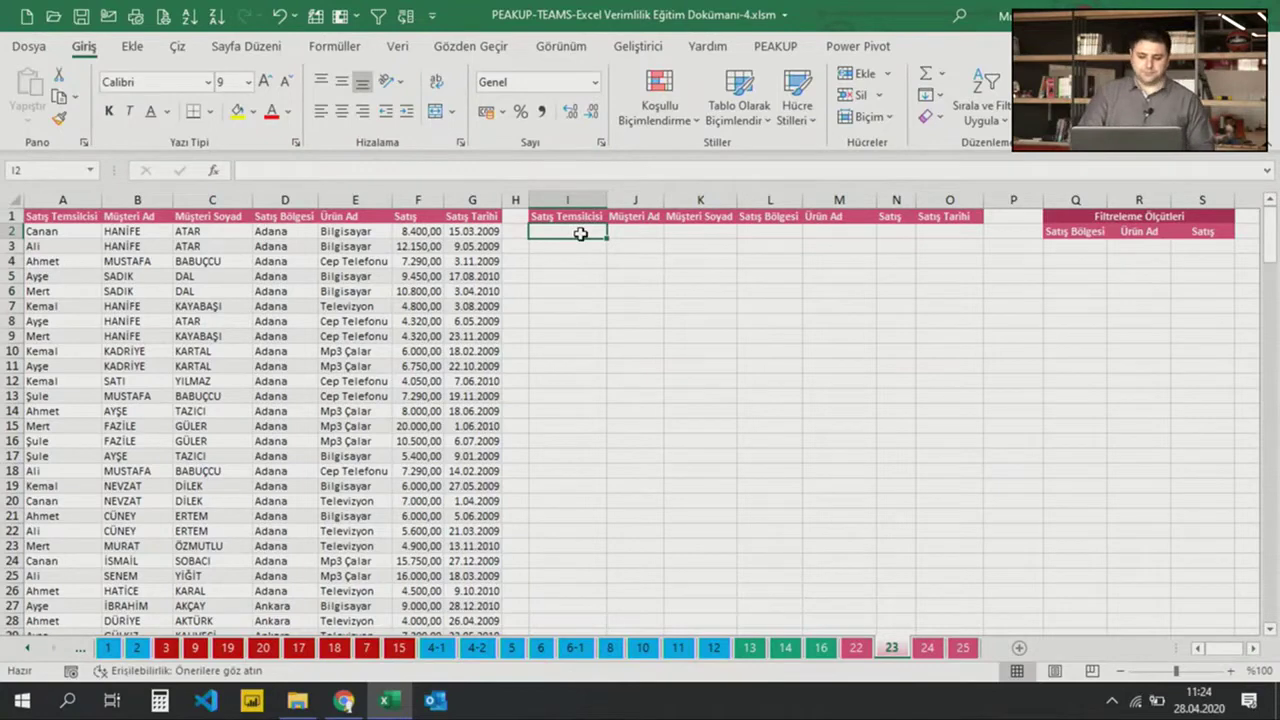
{"action": "left_click", "coordinate": [587, 242]}
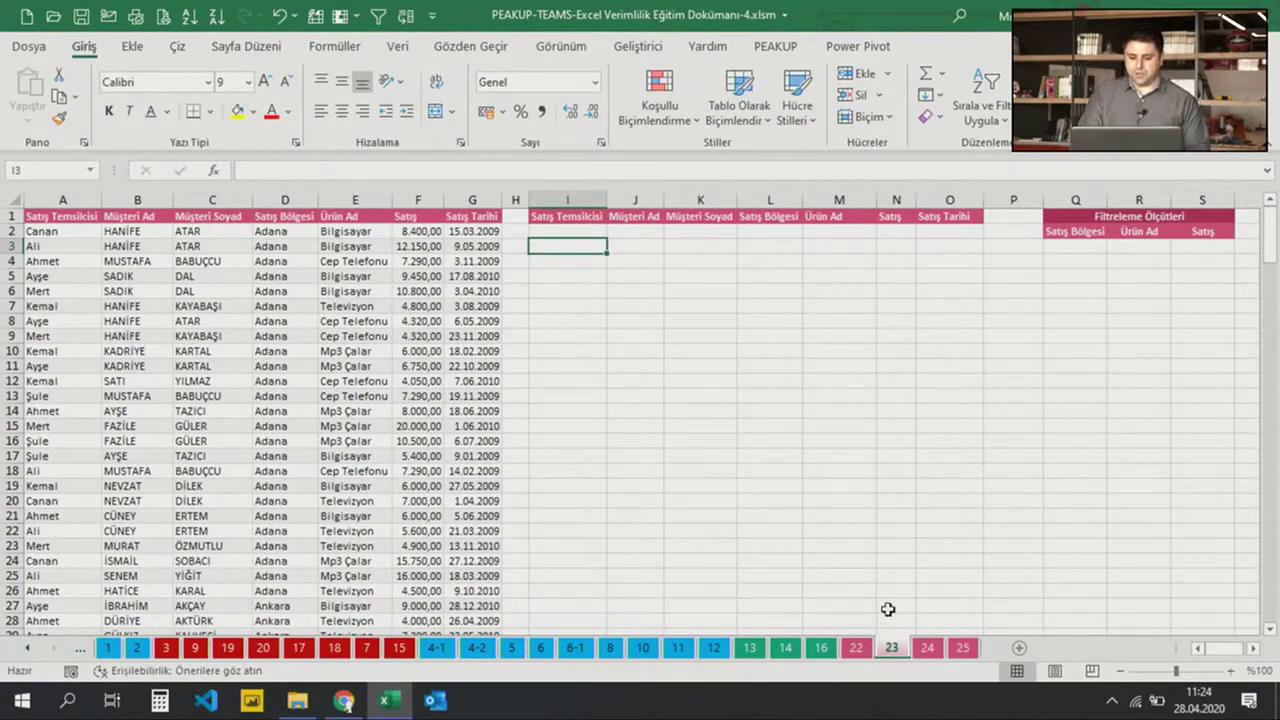
Open sheet 24, look over columns A–G and the Ankara region cell, and slightly widen column I
{"action": "left_click", "coordinate": [925, 648]}
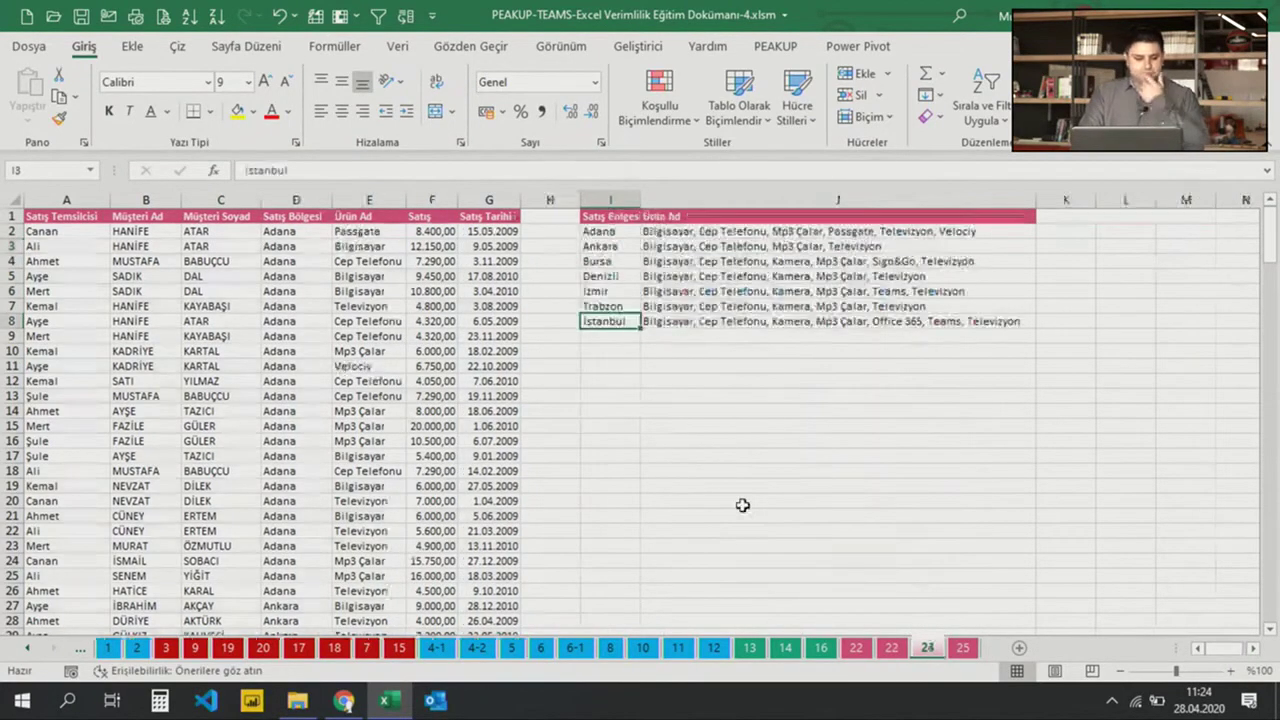
{"action": "left_click_drag", "start_coordinate": [66, 200], "coordinate": [505, 246]}
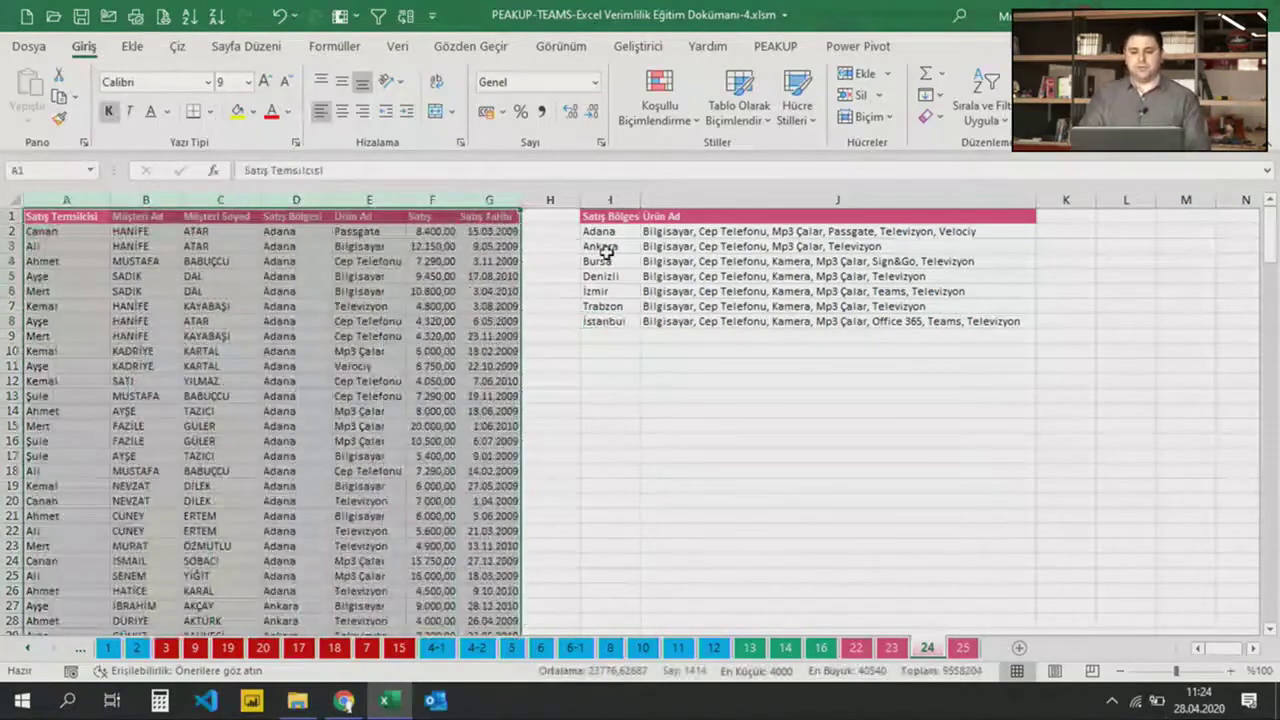
{"action": "left_click", "coordinate": [606, 250]}
{"action": "left_click_drag", "start_coordinate": [640, 200], "coordinate": [646, 200]}
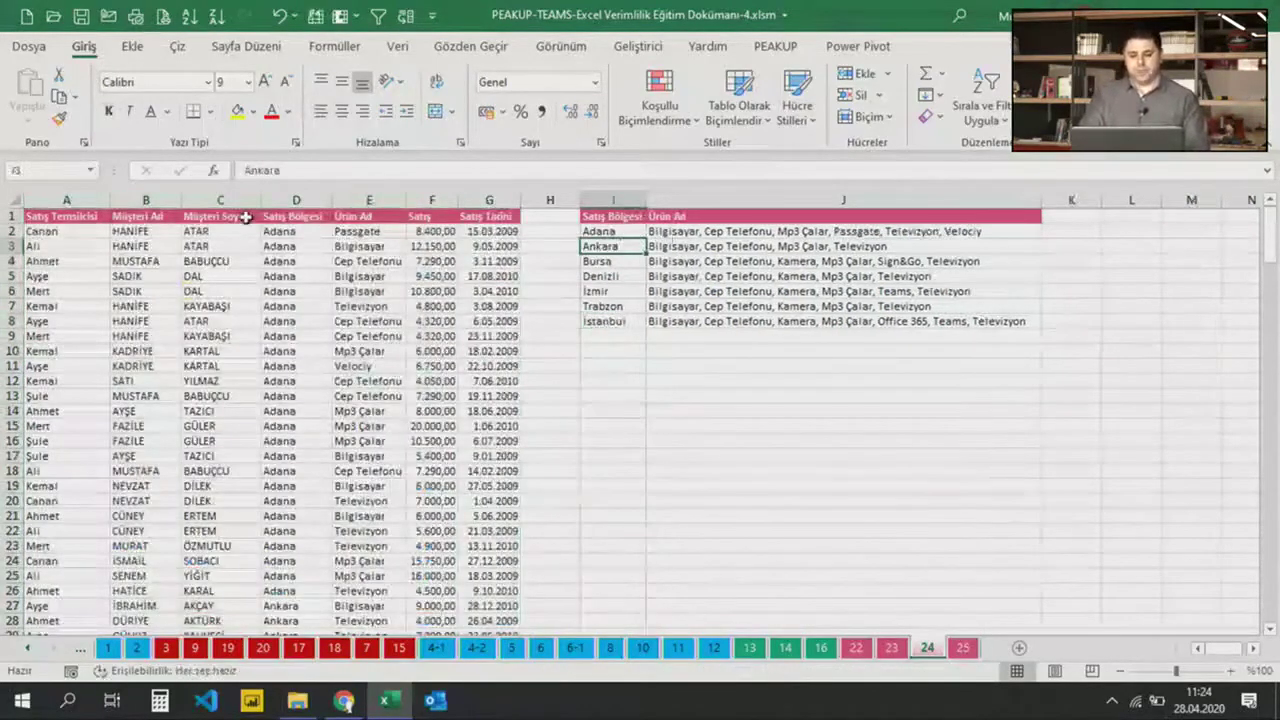
Review the Ürün Ad values in column E and Adana's comma-separated product list in J2
{"action": "left_click_drag", "start_coordinate": [360, 231], "coordinate": [405, 455]}
{"action": "left_click", "coordinate": [368, 306]}
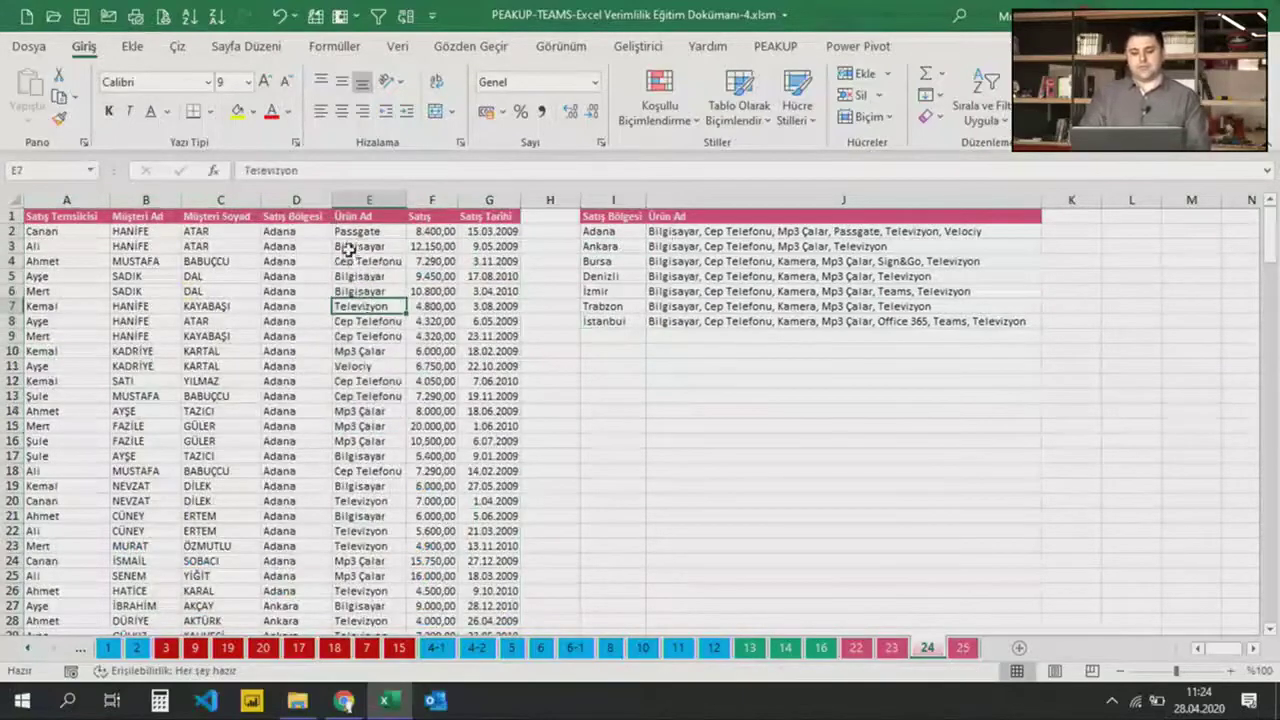
{"action": "left_click", "coordinate": [677, 232]}
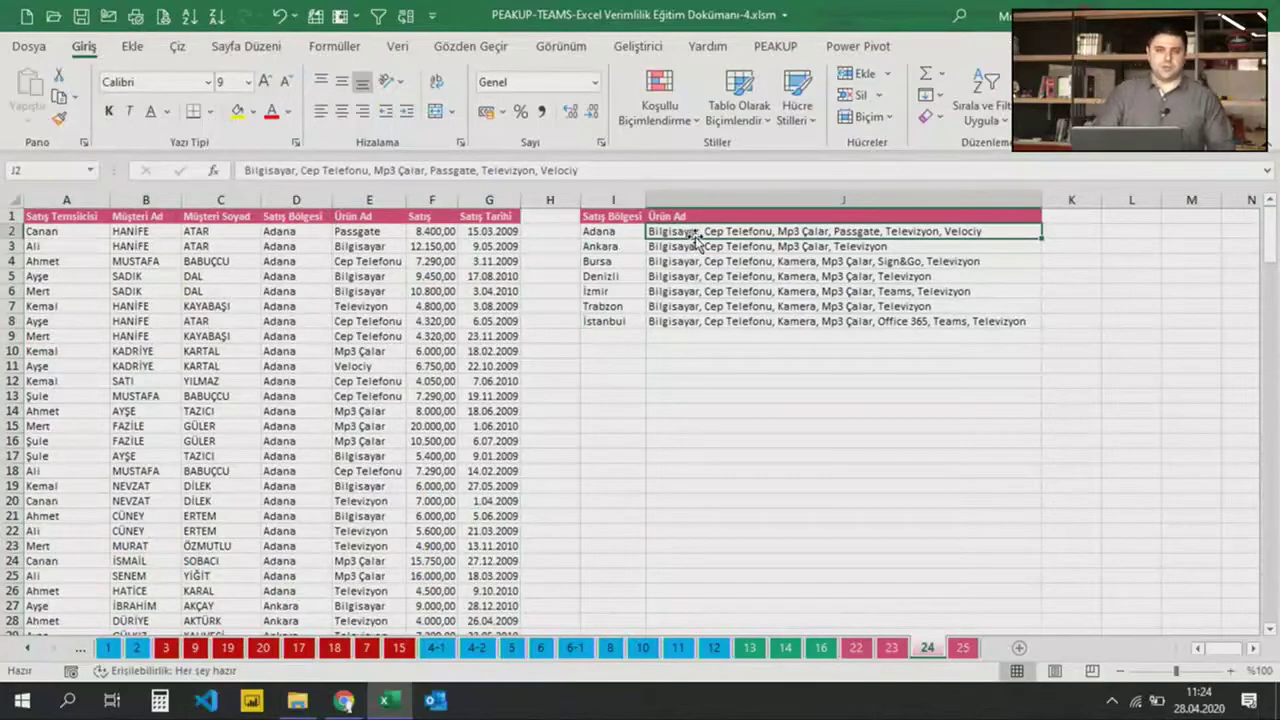
{"action": "left_click", "coordinate": [606, 367]}
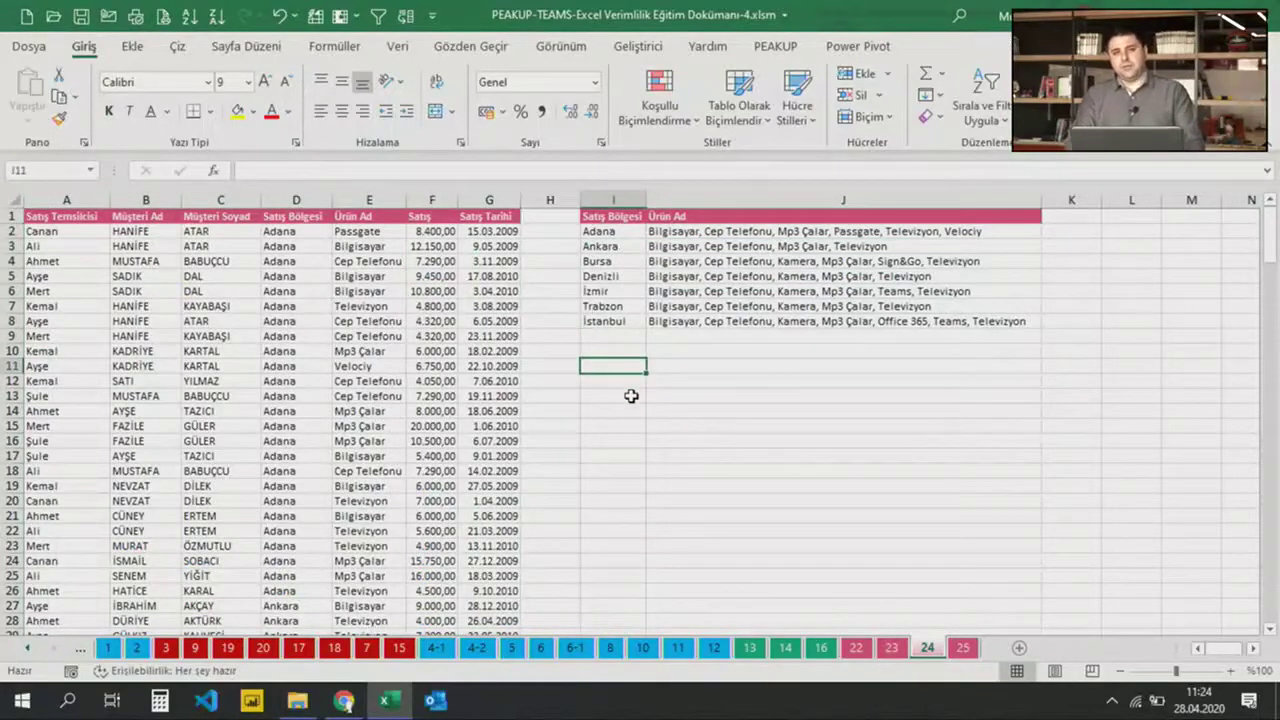
{"action": "key", "text": "Down"}
{"action": "key", "text": "Down"}
{"action": "key", "text": "Up"}
{"action": "key", "text": "Up"}
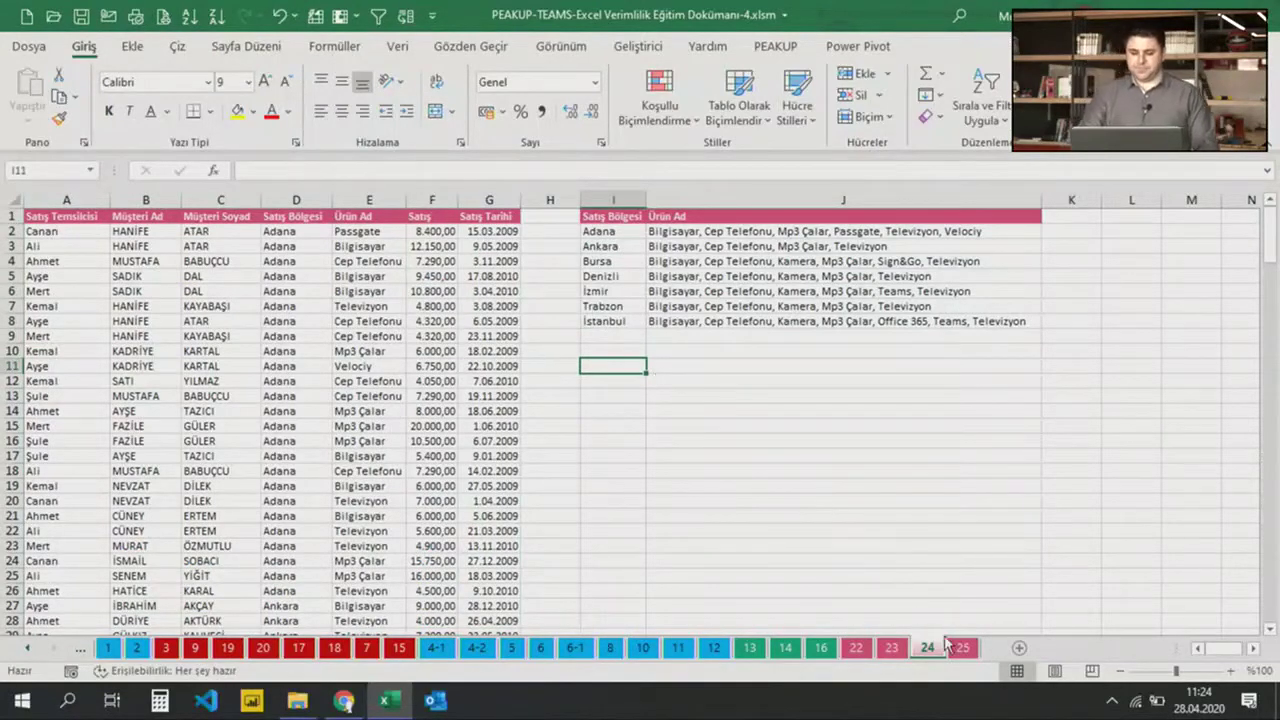
{"action": "left_click", "coordinate": [860, 647]}
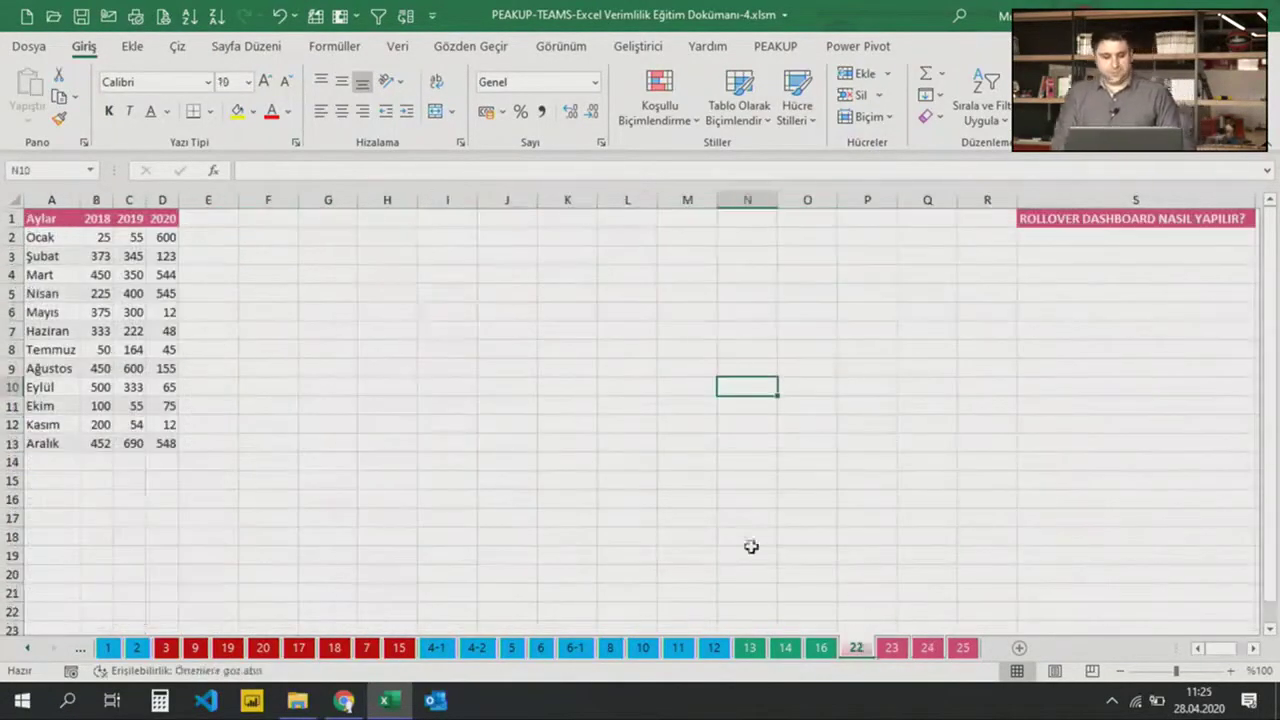
{"action": "left_click", "coordinate": [749, 536]}
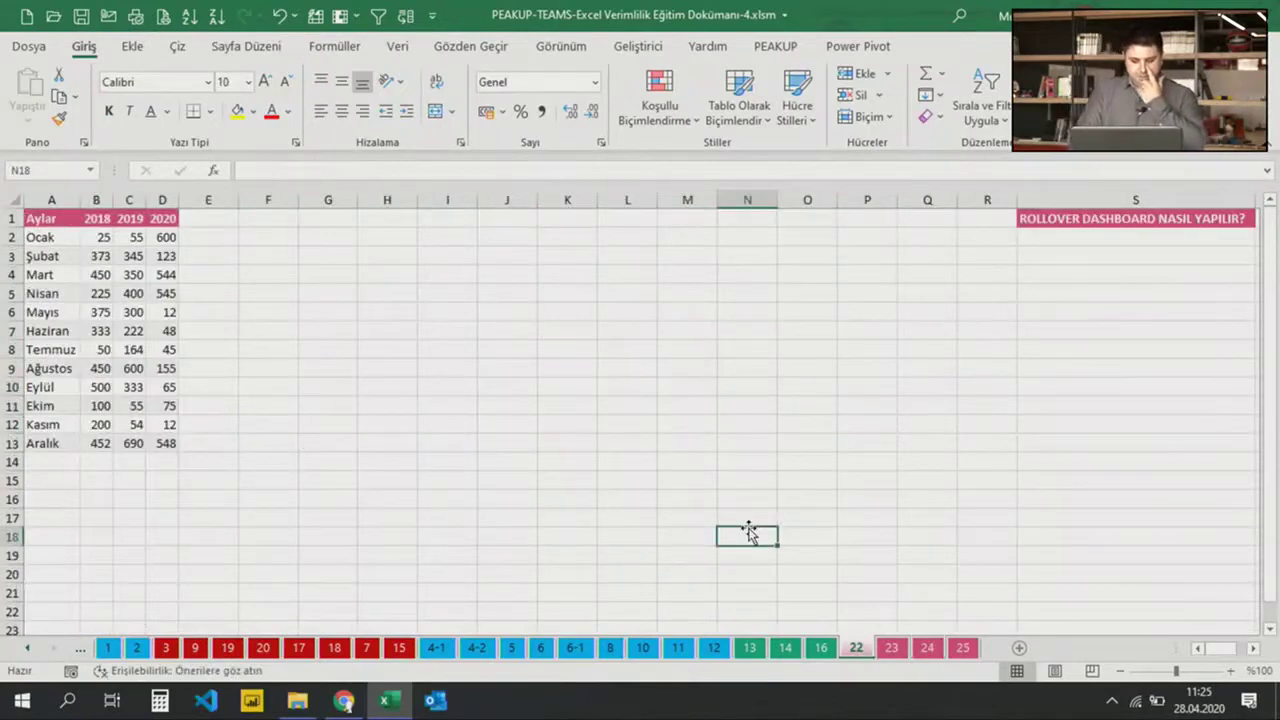
{"action": "left_click", "coordinate": [785, 446]}
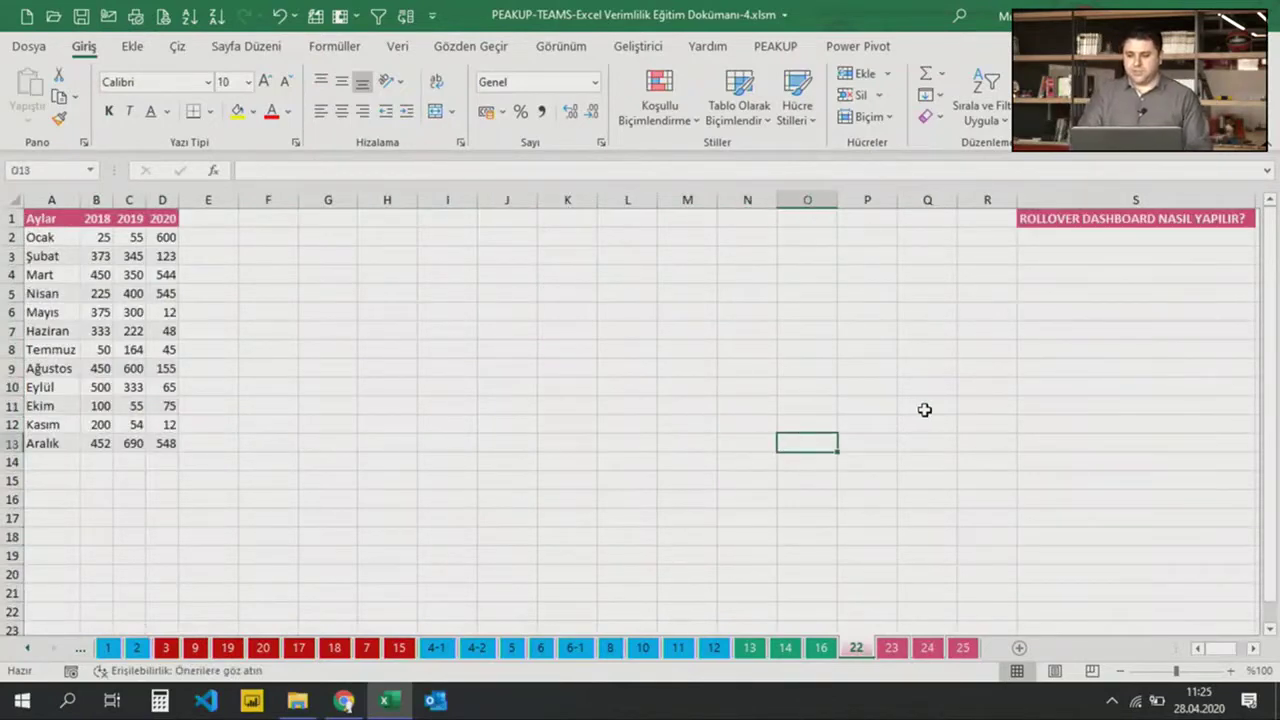
{"action": "left_click", "coordinate": [917, 380]}
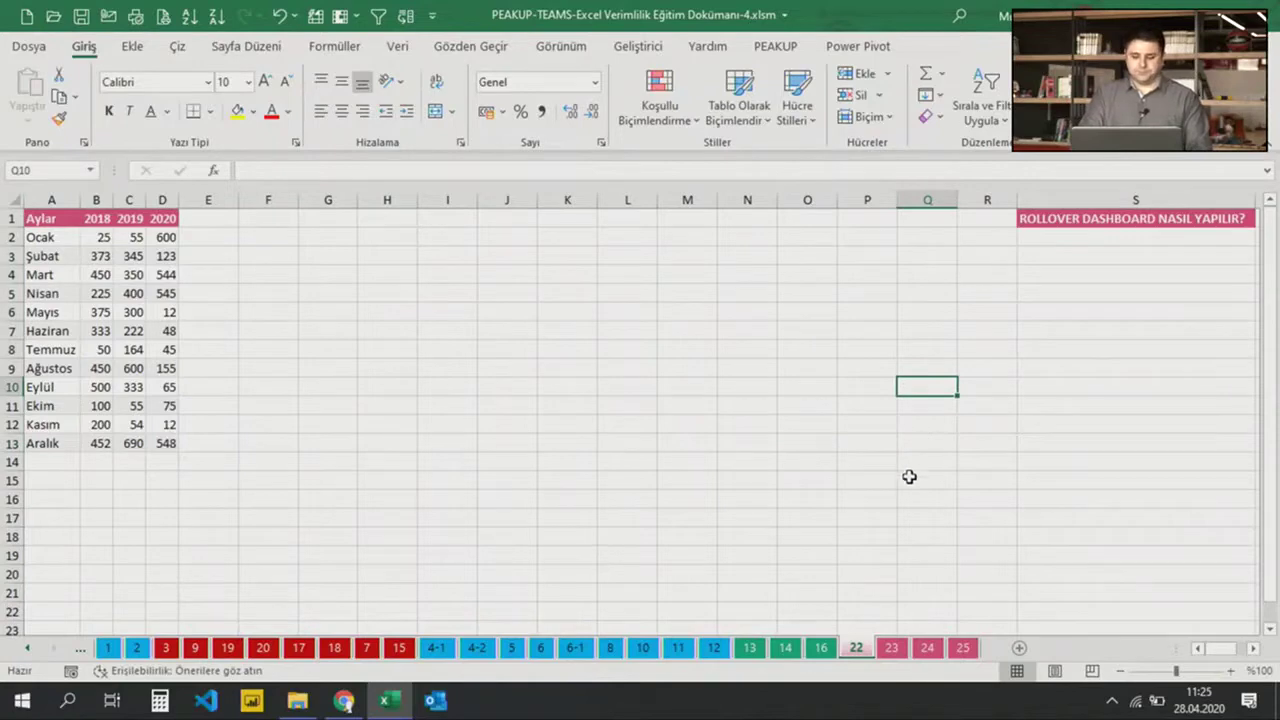
{"action": "left_click", "coordinate": [909, 477]}
{"action": "left_click", "coordinate": [425, 338]}
{"action": "left_click", "coordinate": [357, 306]}
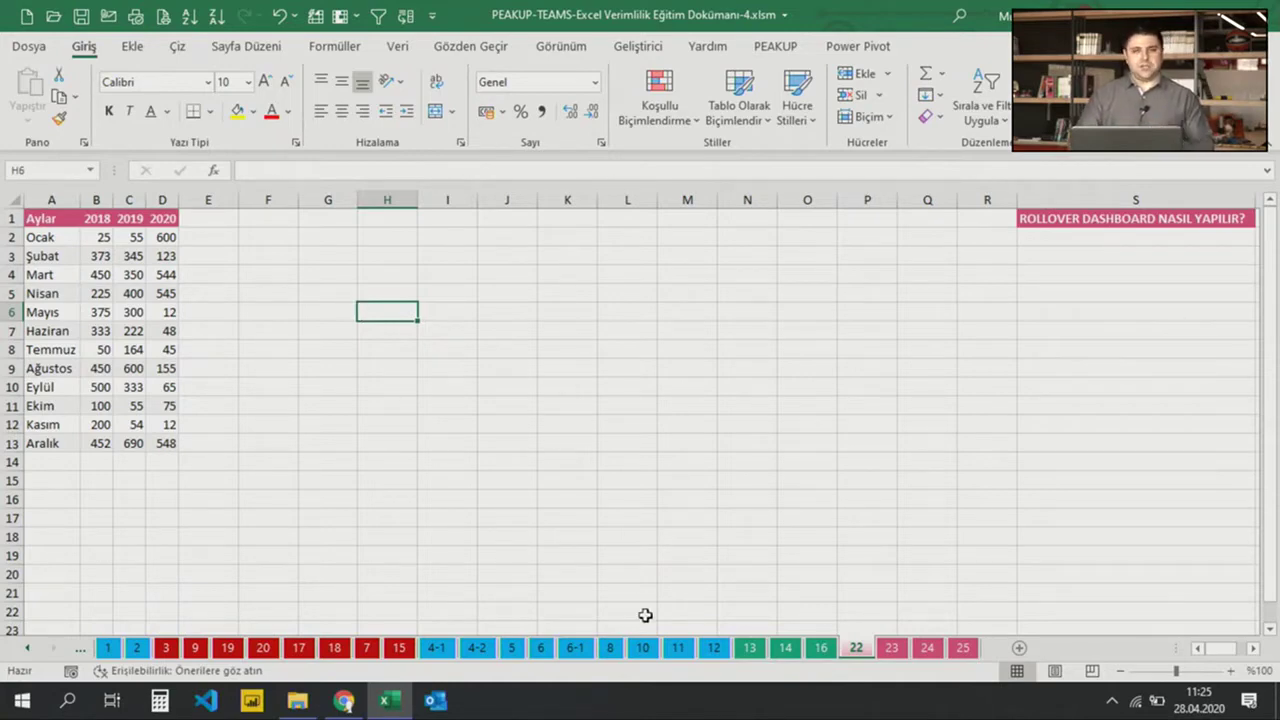
{"action": "left_click", "coordinate": [369, 289]}
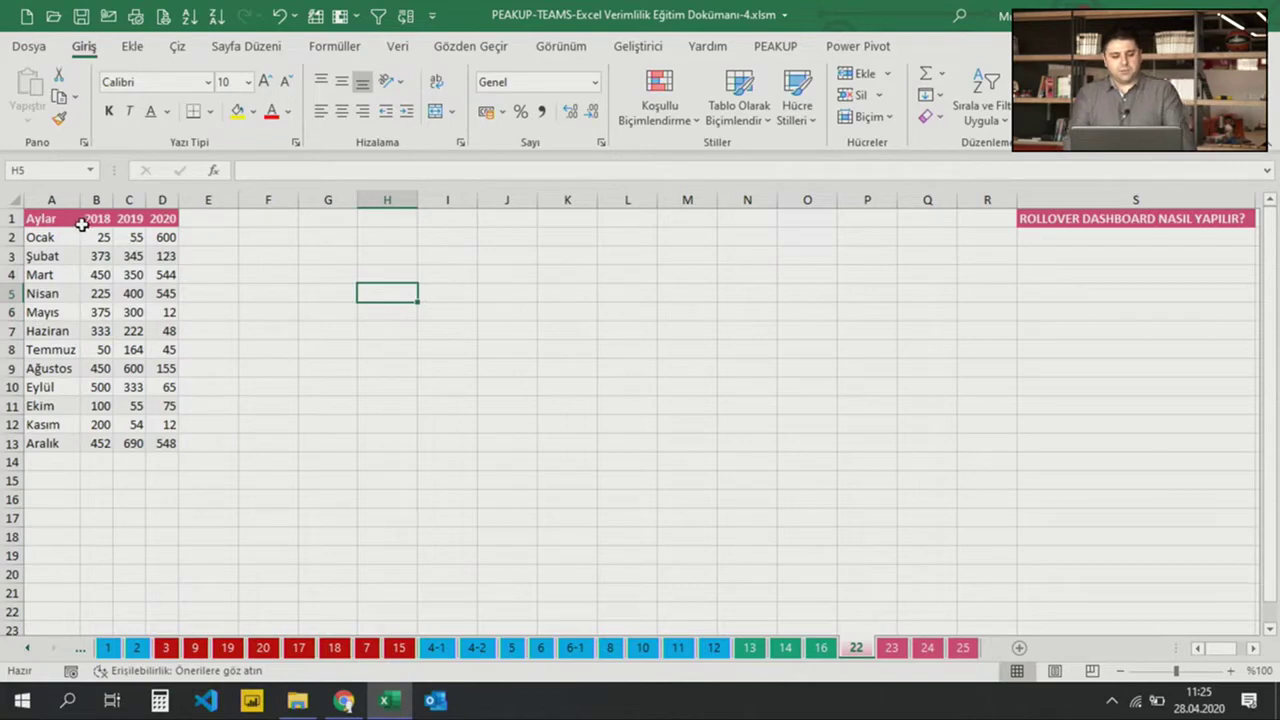
{"action": "left_click_drag", "start_coordinate": [76, 220], "coordinate": [160, 437]}
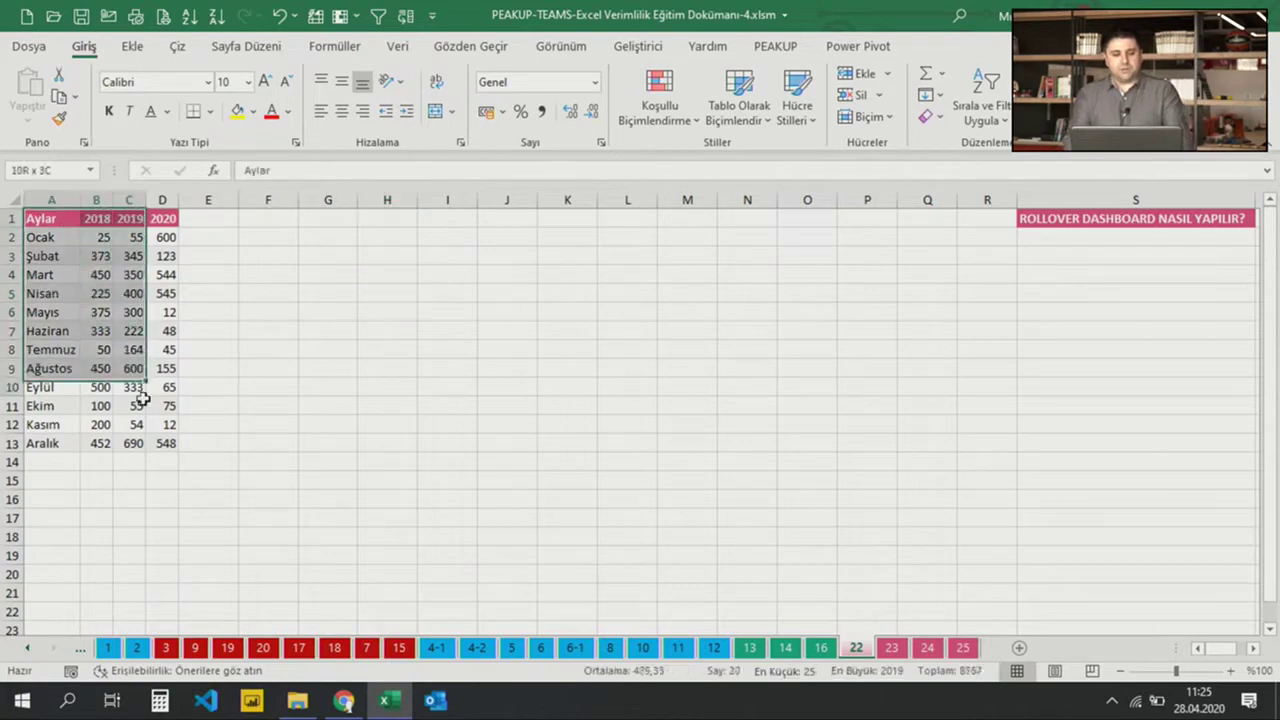
{"action": "left_click", "coordinate": [203, 412]}
{"action": "left_click_drag", "start_coordinate": [45, 237], "coordinate": [45, 293]}
{"action": "mouse_move", "coordinate": [97, 218]}
{"action": "left_mouse_down"}
{"action": "mouse_move", "coordinate": [162, 218]}
{"action": "mouse_move", "coordinate": [173, 441]}
{"action": "left_mouse_up"}
{"action": "left_click", "coordinate": [206, 424]}
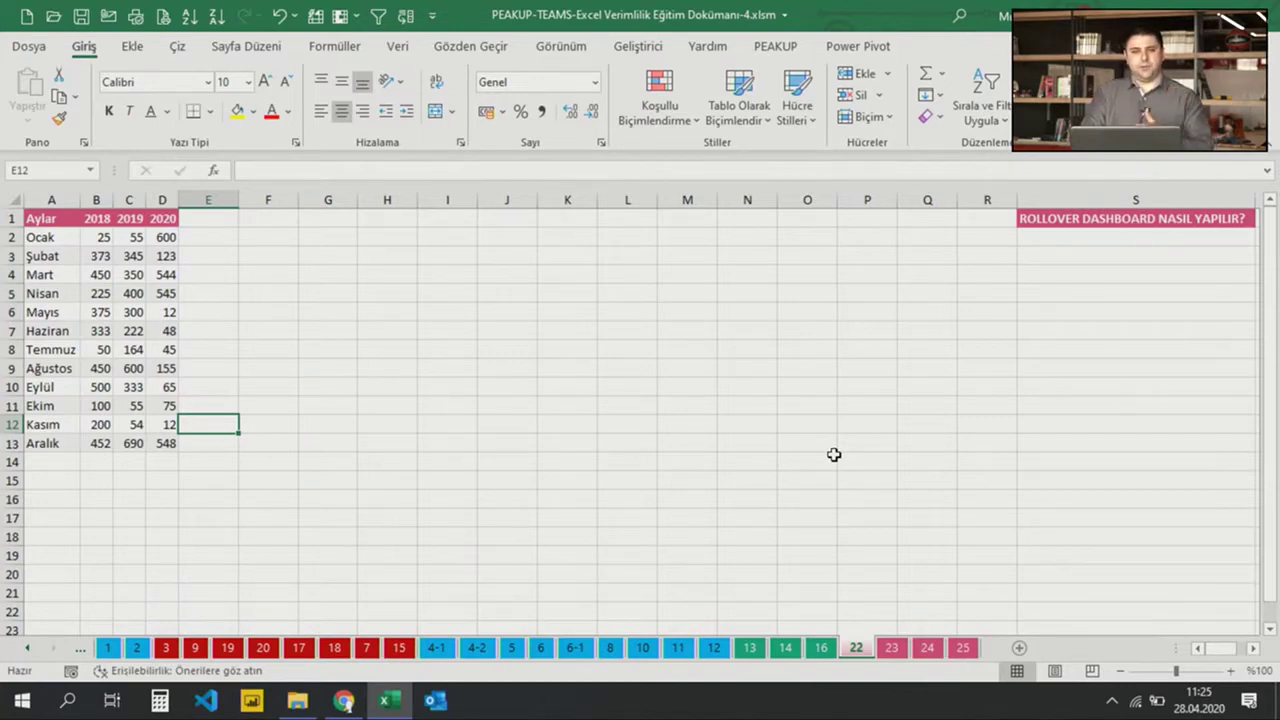
{"action": "left_click", "coordinate": [834, 455]}
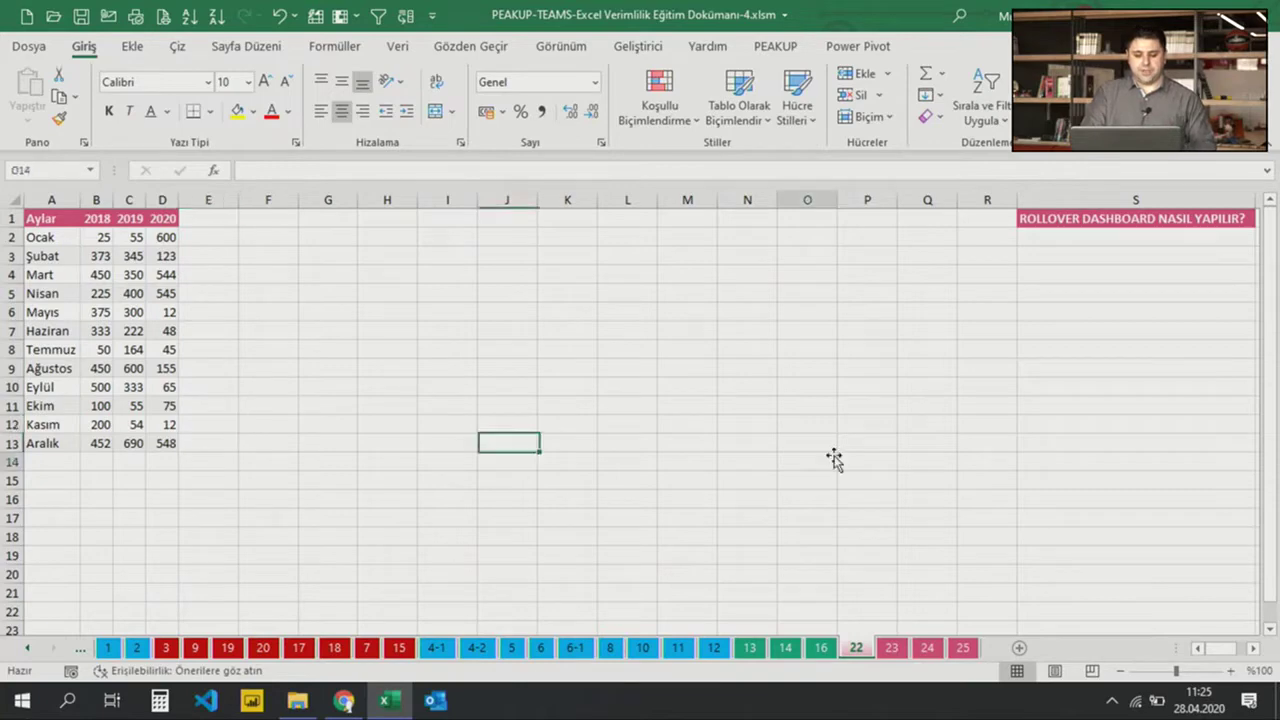
{"action": "left_click", "coordinate": [675, 413]}
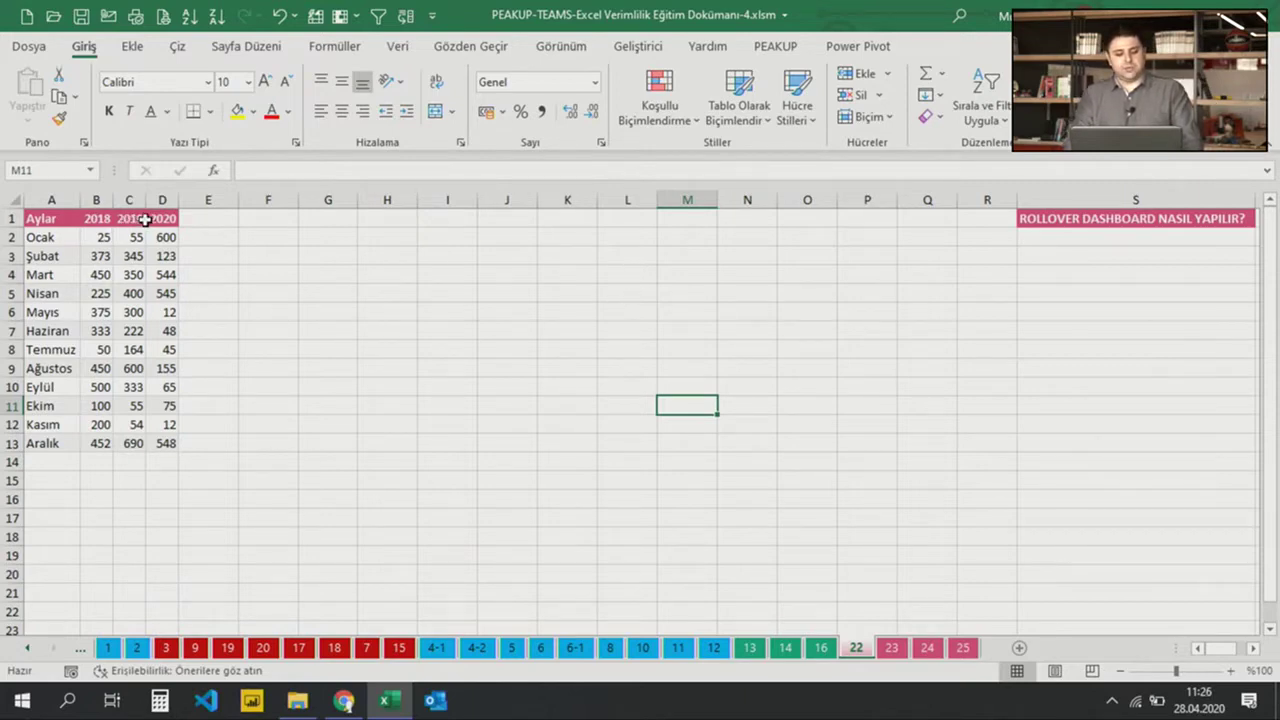
{"action": "left_click", "coordinate": [270, 230]}
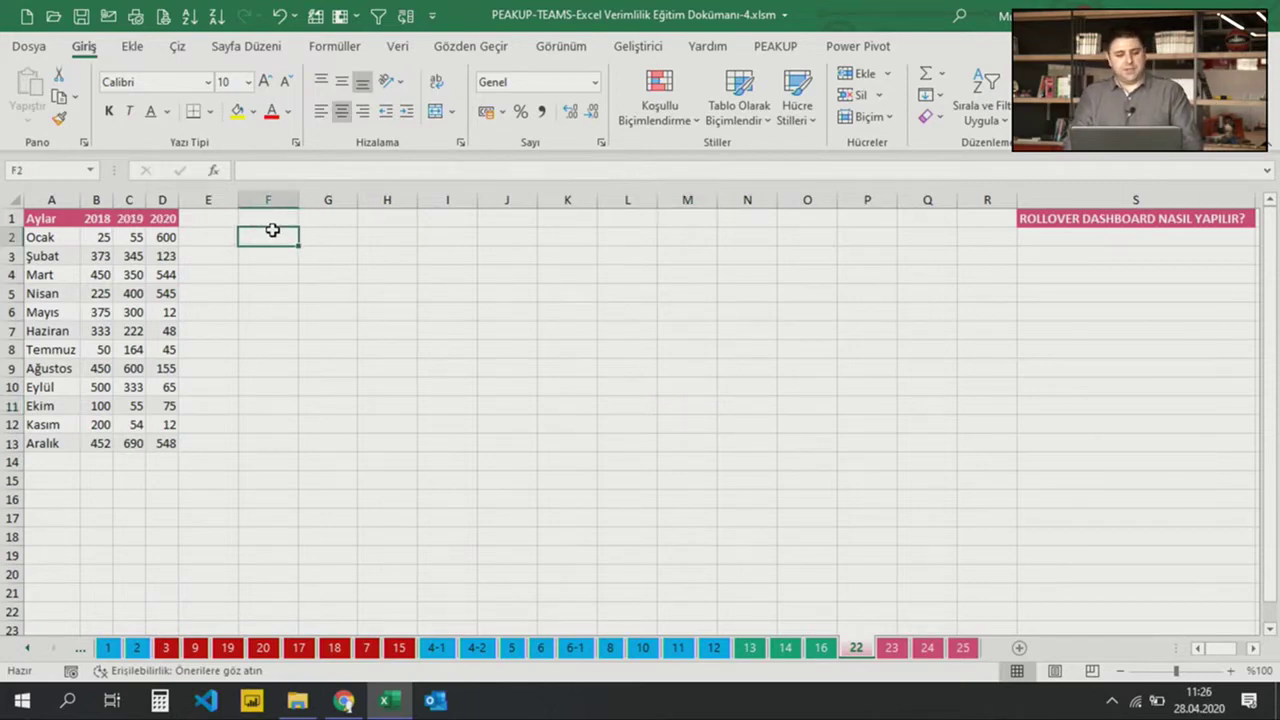
{"action": "left_click", "coordinate": [322, 236]}
{"action": "left_click", "coordinate": [307, 291]}
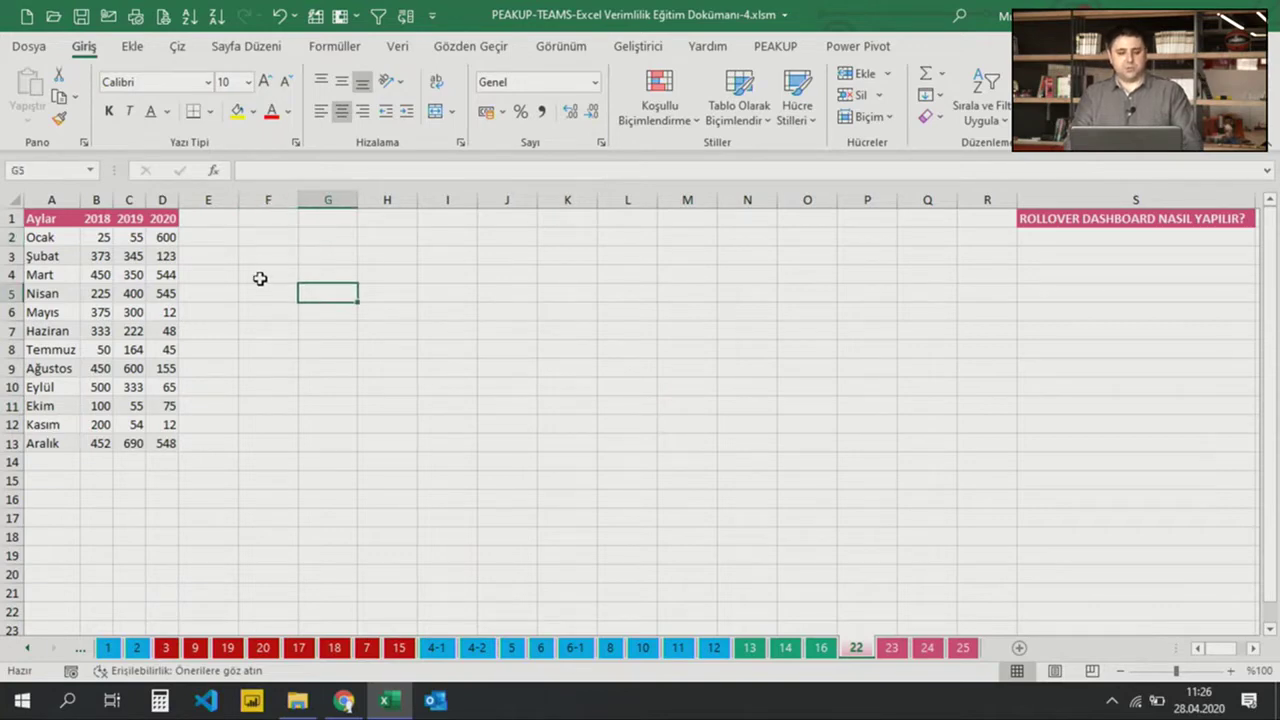
{"action": "left_click", "coordinate": [260, 276]}
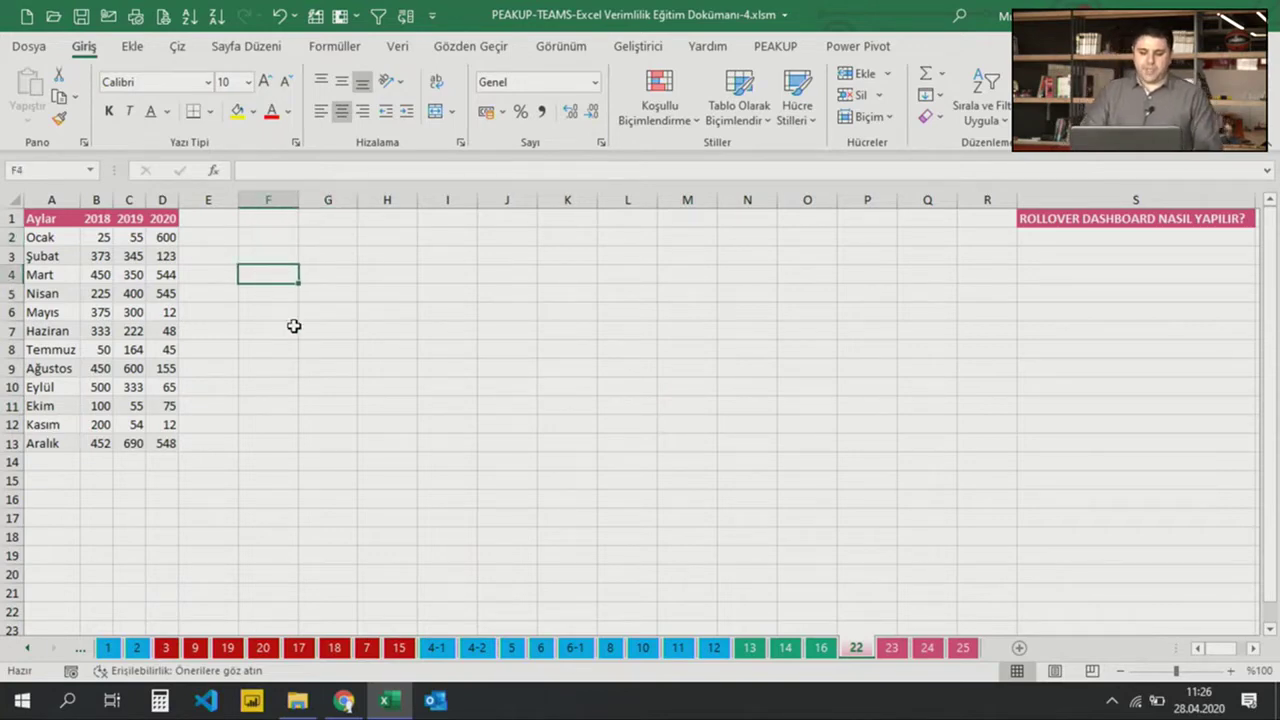
{"action": "left_click", "coordinate": [230, 242]}
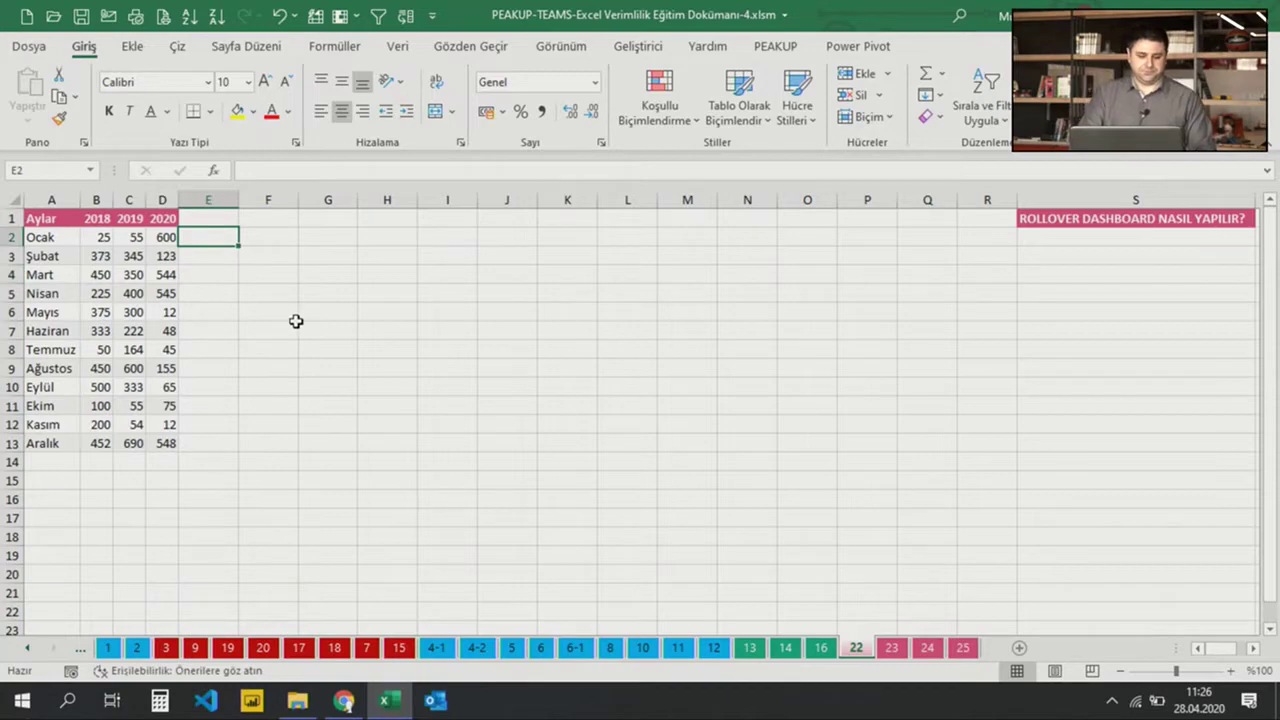
{"action": "left_click", "coordinate": [220, 216]}
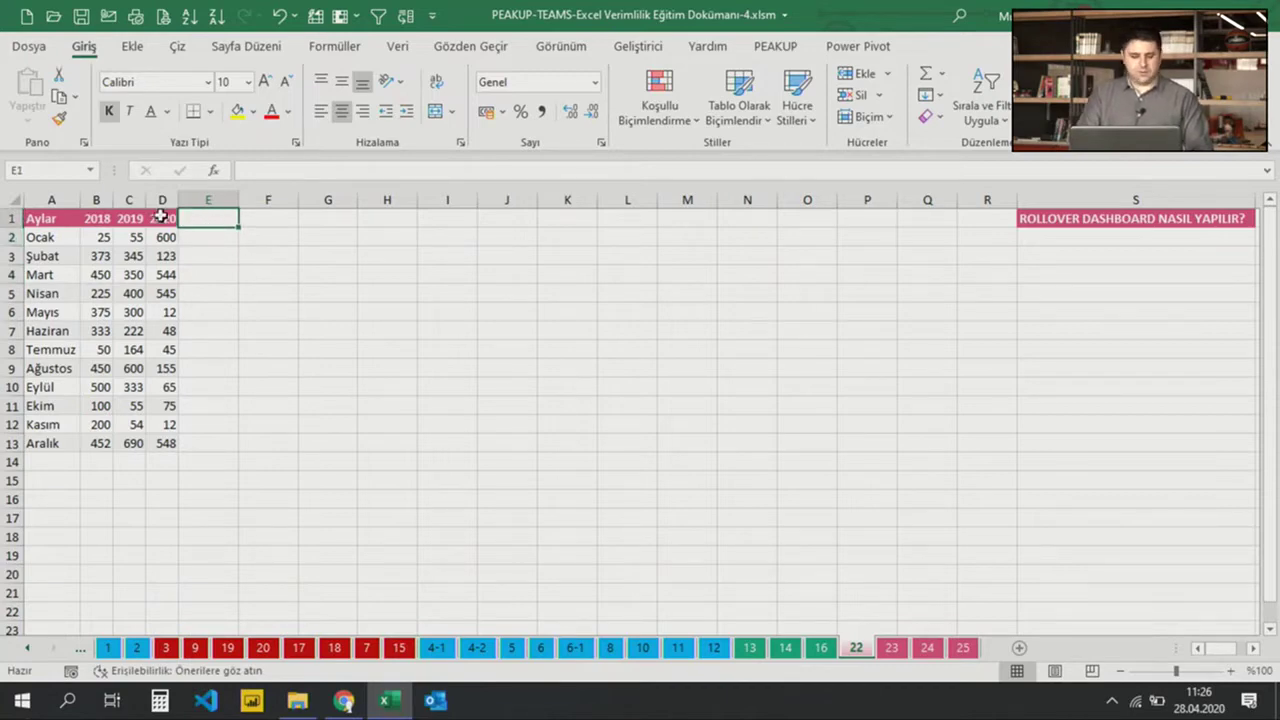
{"action": "left_click", "coordinate": [99, 218]}
{"action": "left_click", "coordinate": [129, 218]}
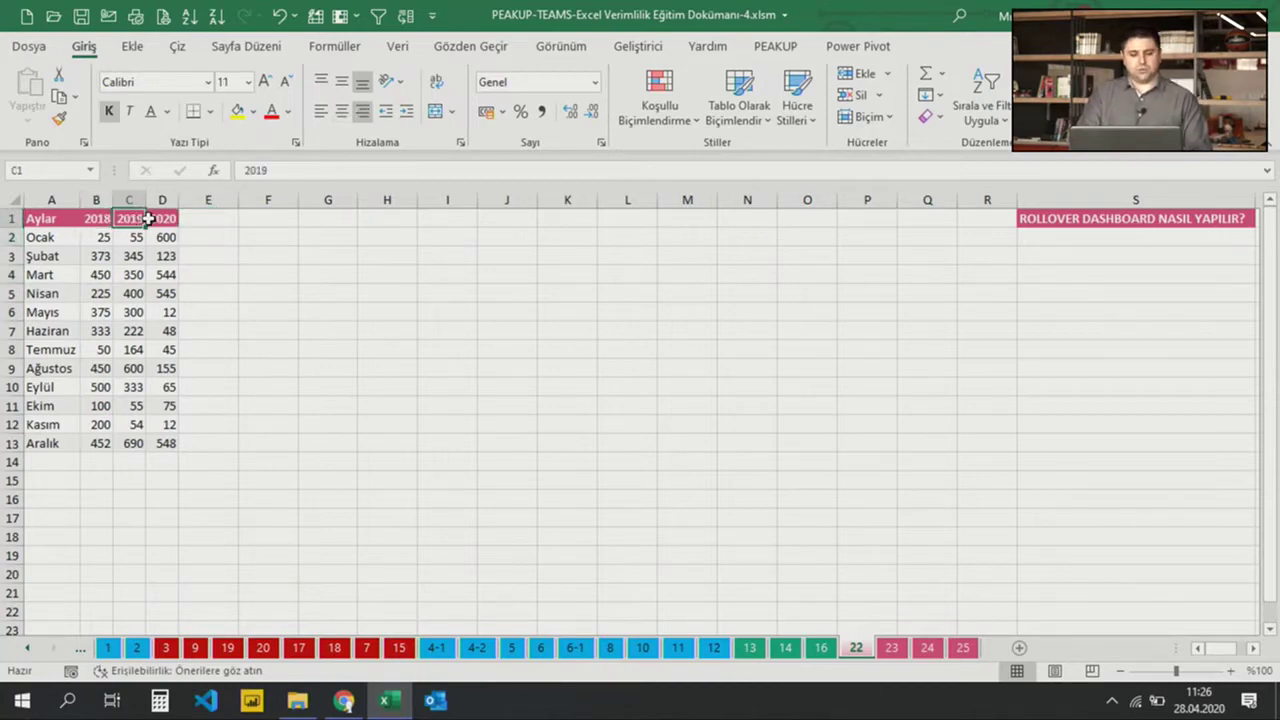
{"action": "left_click", "coordinate": [157, 218]}
{"action": "left_click", "coordinate": [208, 234]}
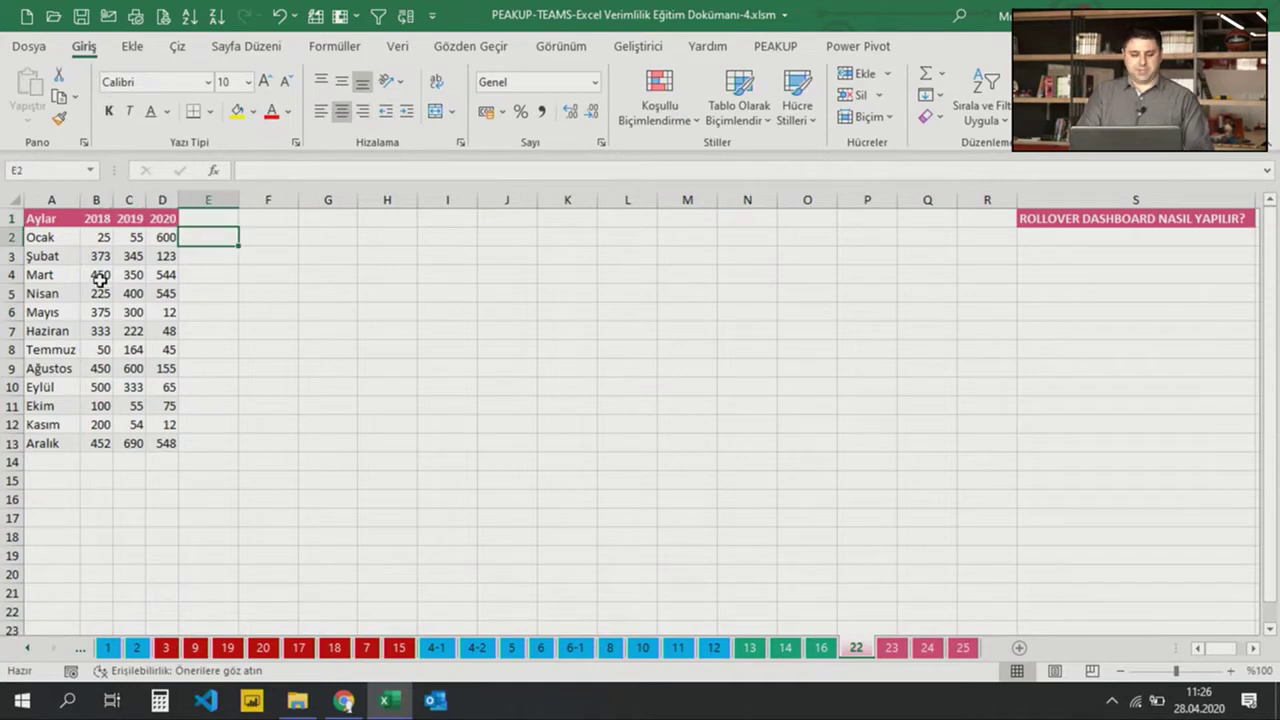
Select cell E1 beside the year headings and start entering a name for it in the Name Box
{"action": "scroll", "coordinate": [94, 287], "scroll_direction": "up", "scroll_amount": 3, "text": "ctrl"}
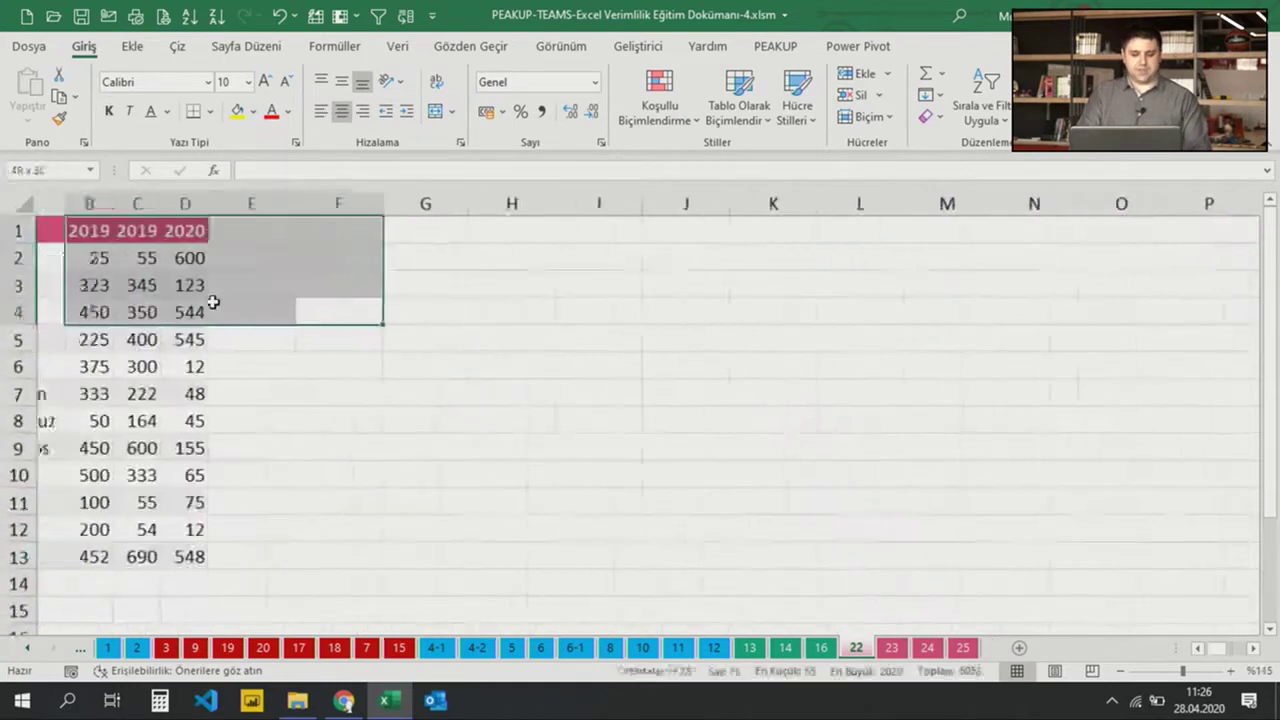
{"action": "left_click", "coordinate": [310, 240]}
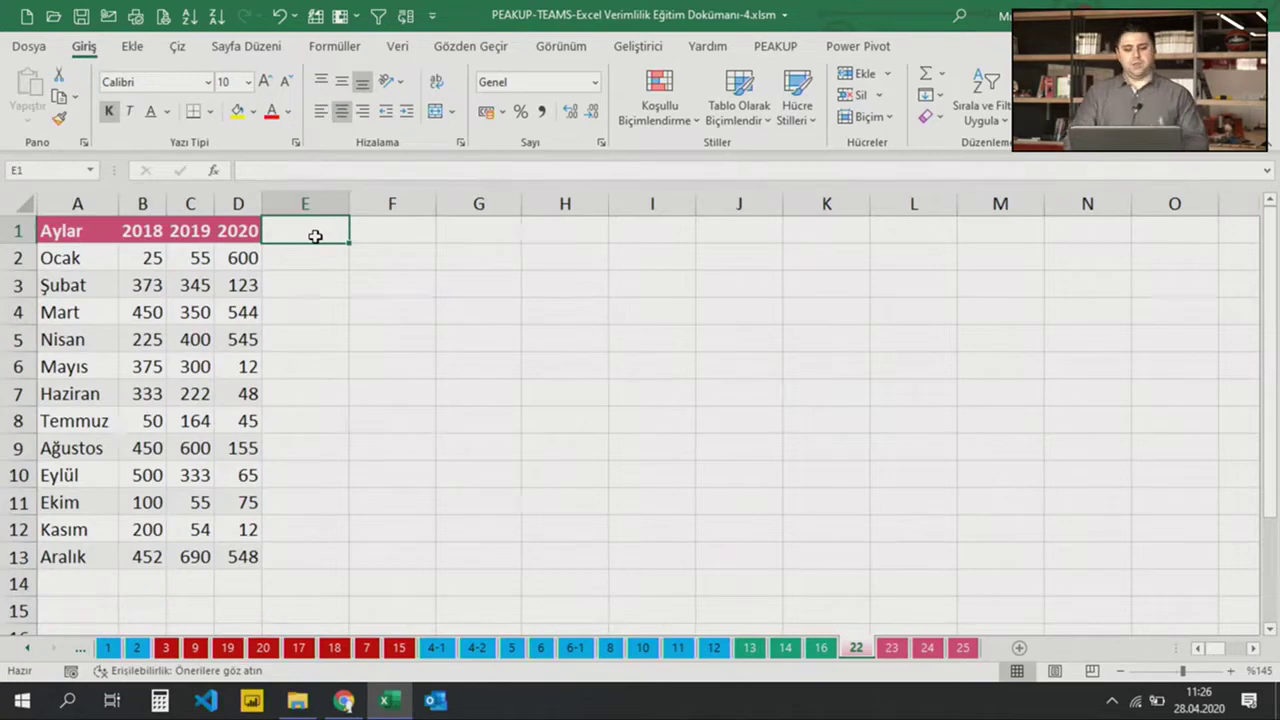
{"action": "left_click", "coordinate": [41, 171]}
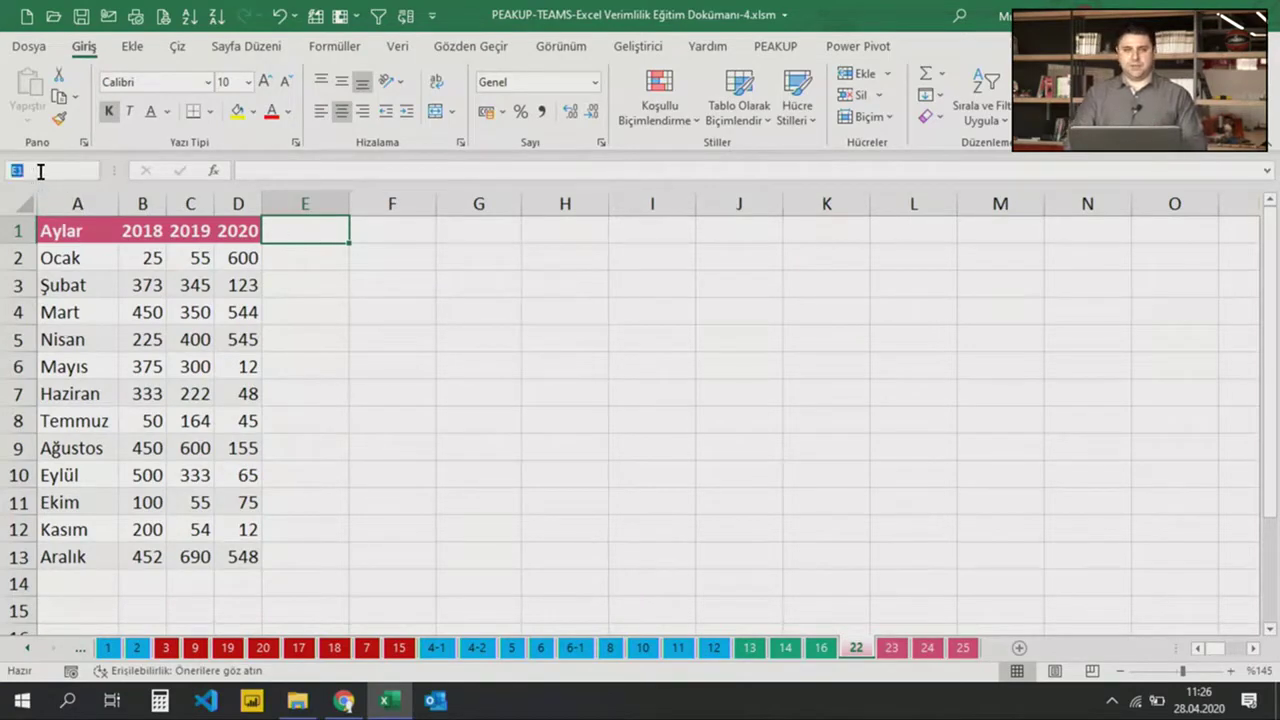
{"action": "type", "text": "d"}
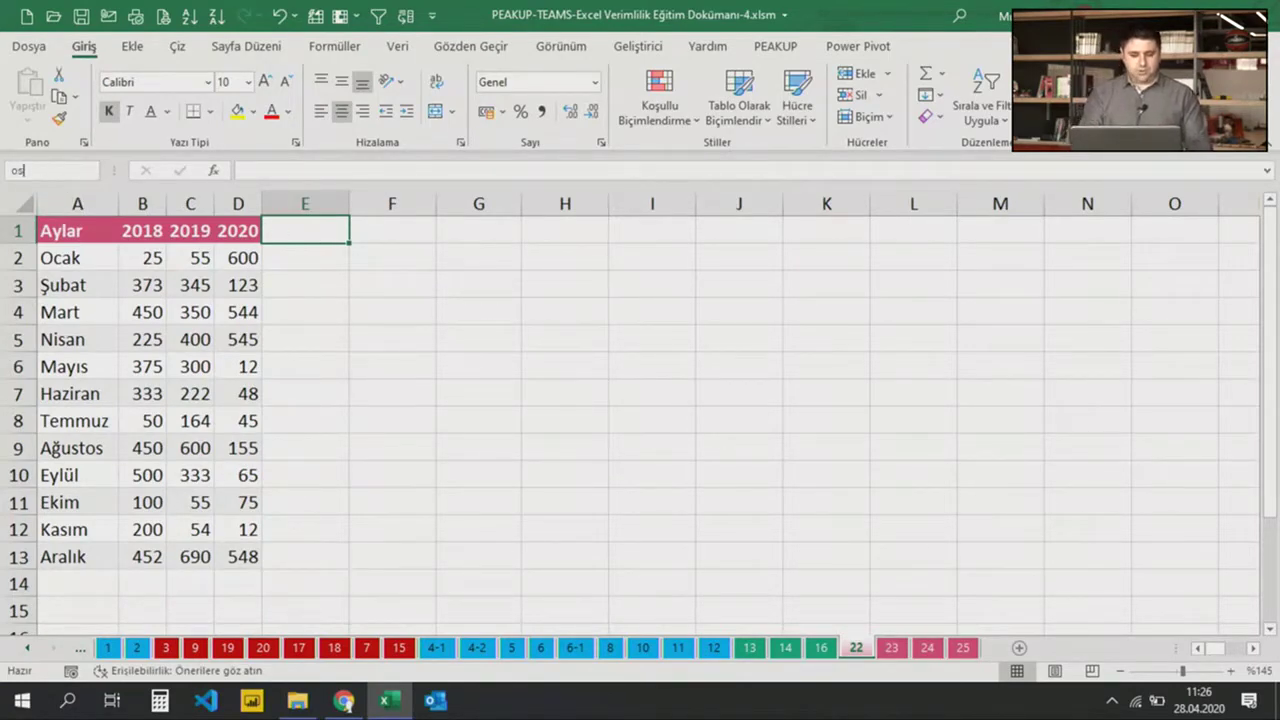
{"action": "type", "text": "a"}
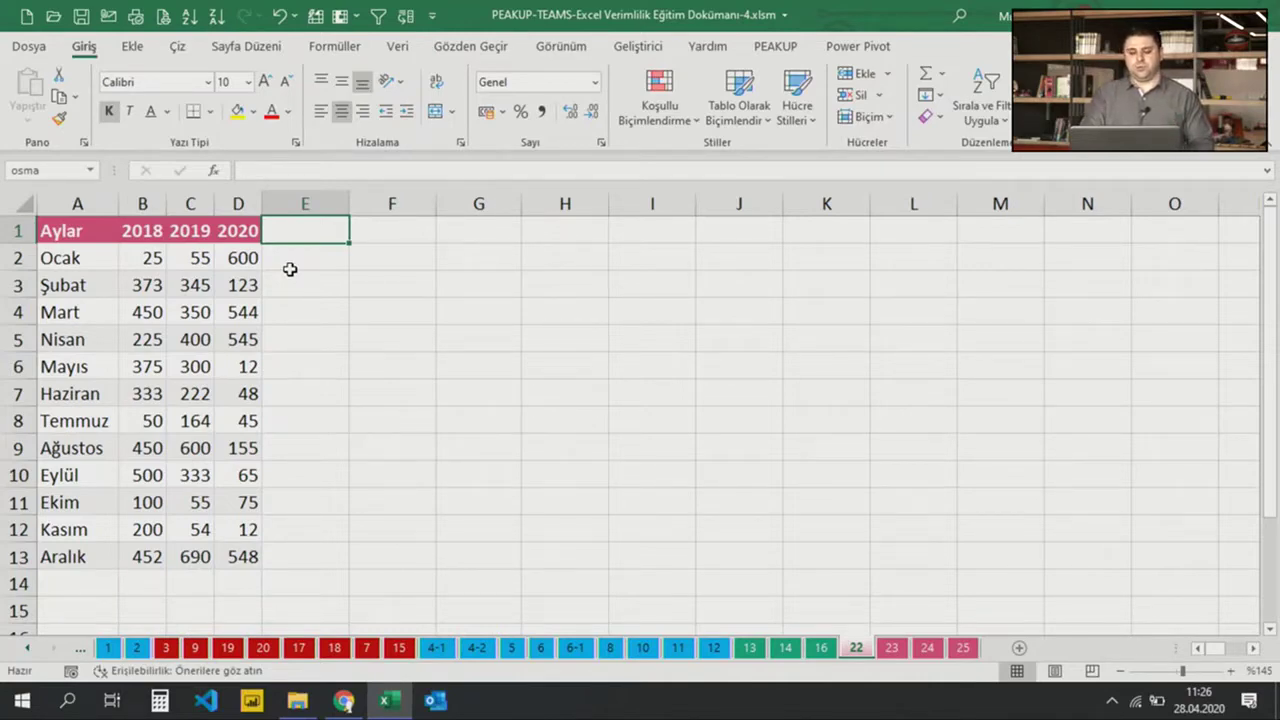
Select E2:E13 next to the monthly figures, then bring up the Visual Basic editor with Alt+F11
{"action": "left_click", "coordinate": [290, 268]}
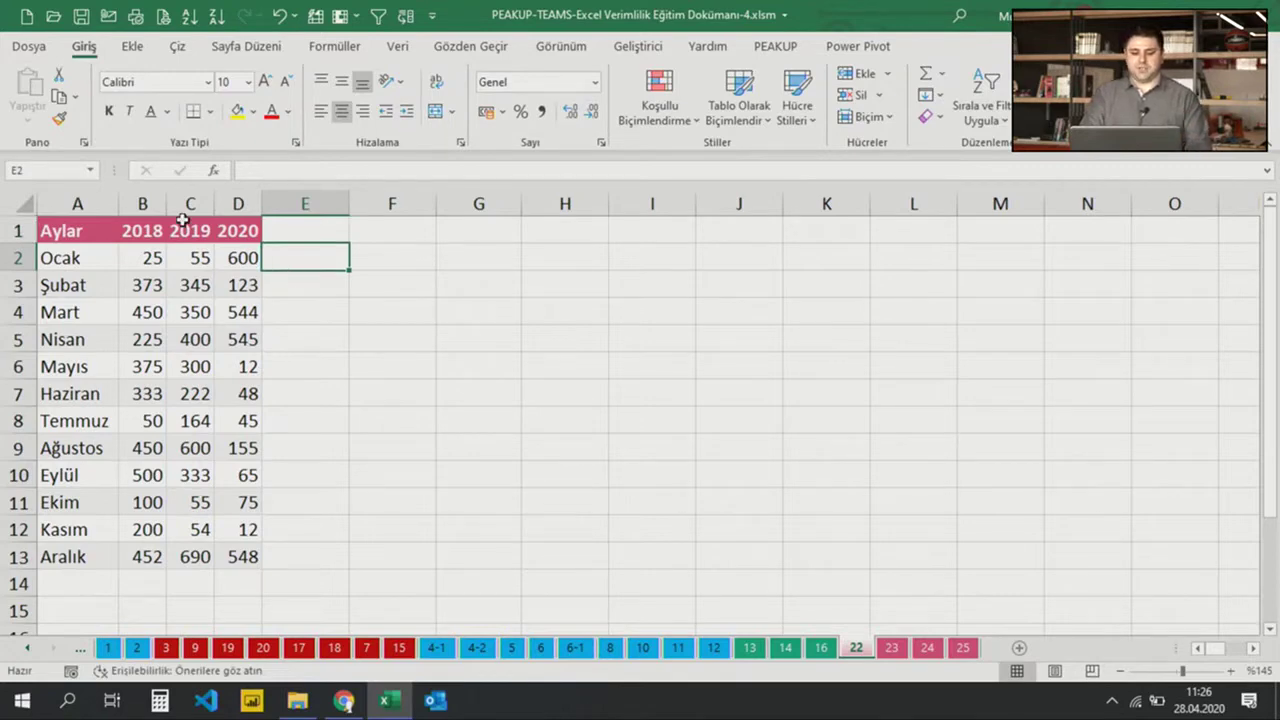
{"action": "left_click", "coordinate": [224, 230]}
{"action": "left_click", "coordinate": [276, 250]}
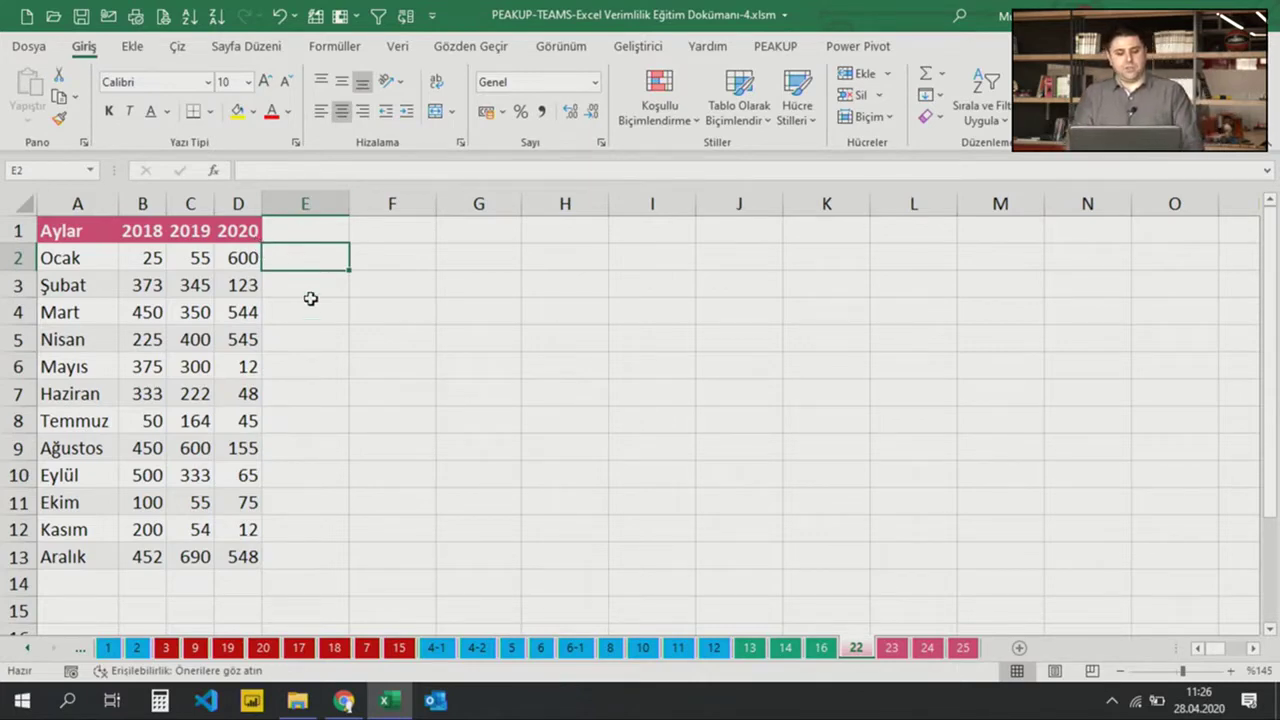
{"action": "left_click_drag", "start_coordinate": [300, 258], "coordinate": [311, 551]}
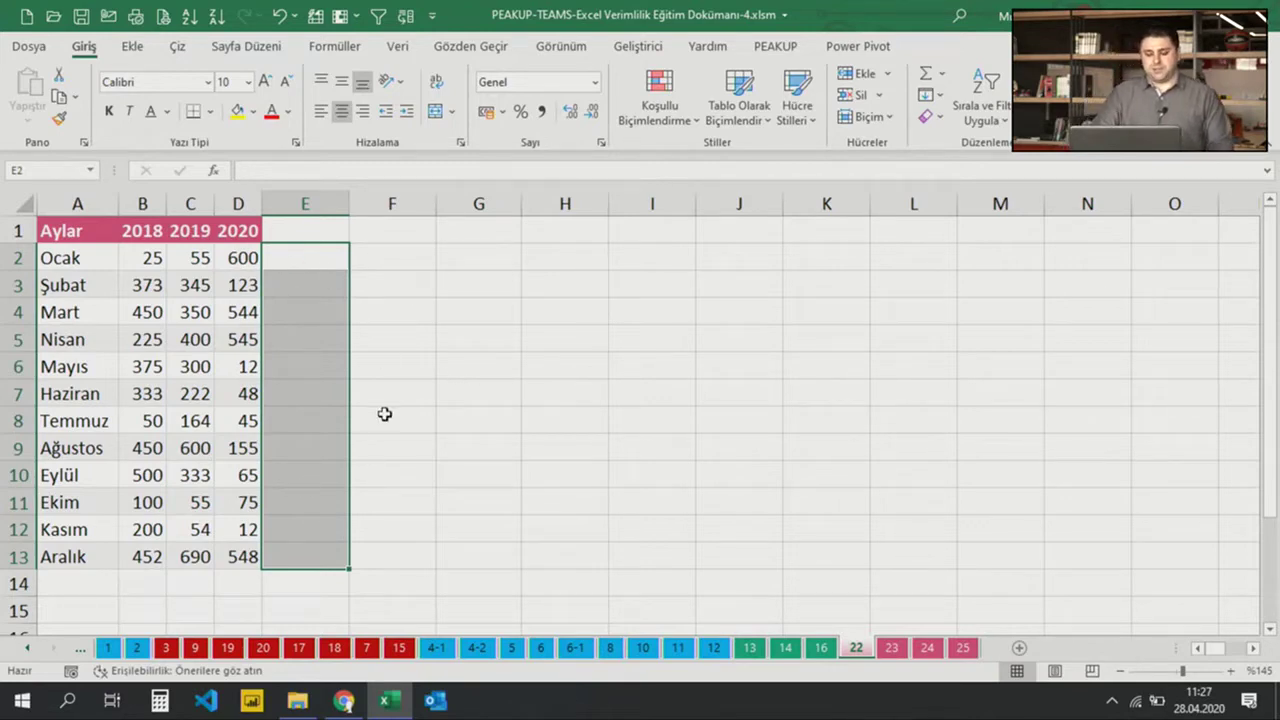
{"action": "left_click", "coordinate": [390, 366]}
{"action": "left_click", "coordinate": [342, 306]}
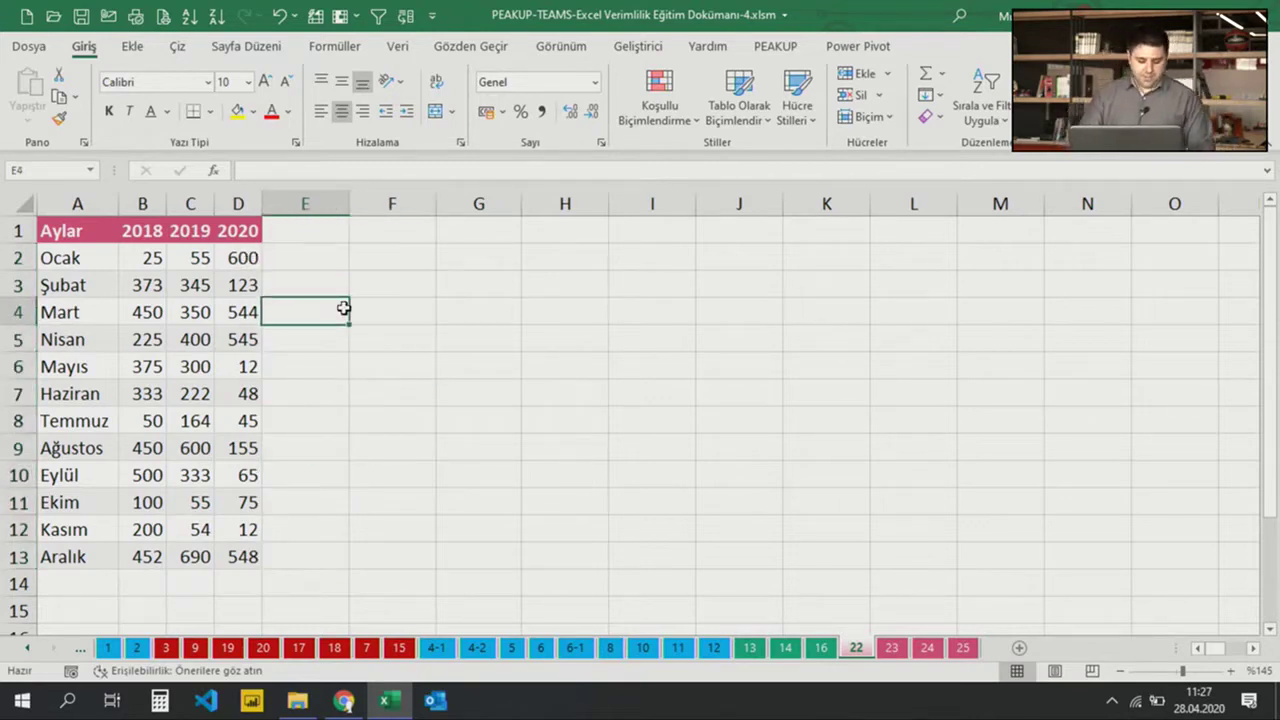
{"action": "key", "text": "alt+F11"}
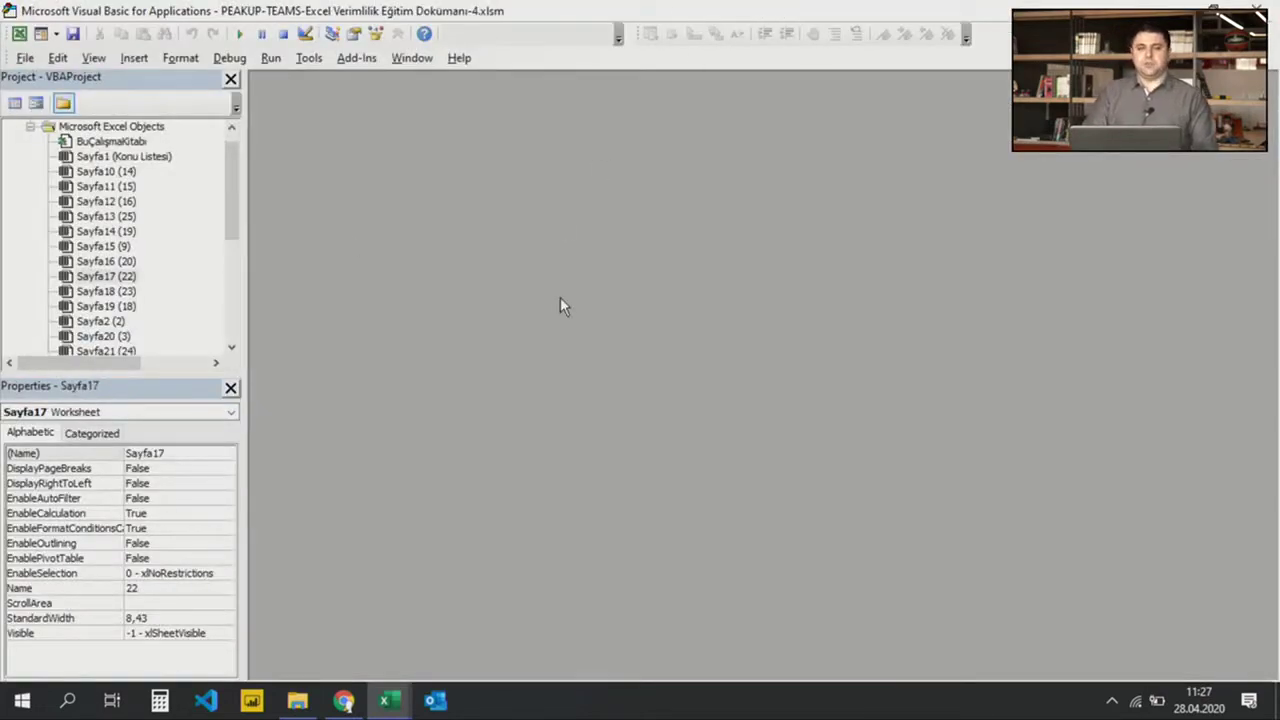
Insert Module1 and write the header Function PEAKUP(ByVal hucre As Range), generating End Function
{"action": "left_click", "coordinate": [134, 57]}
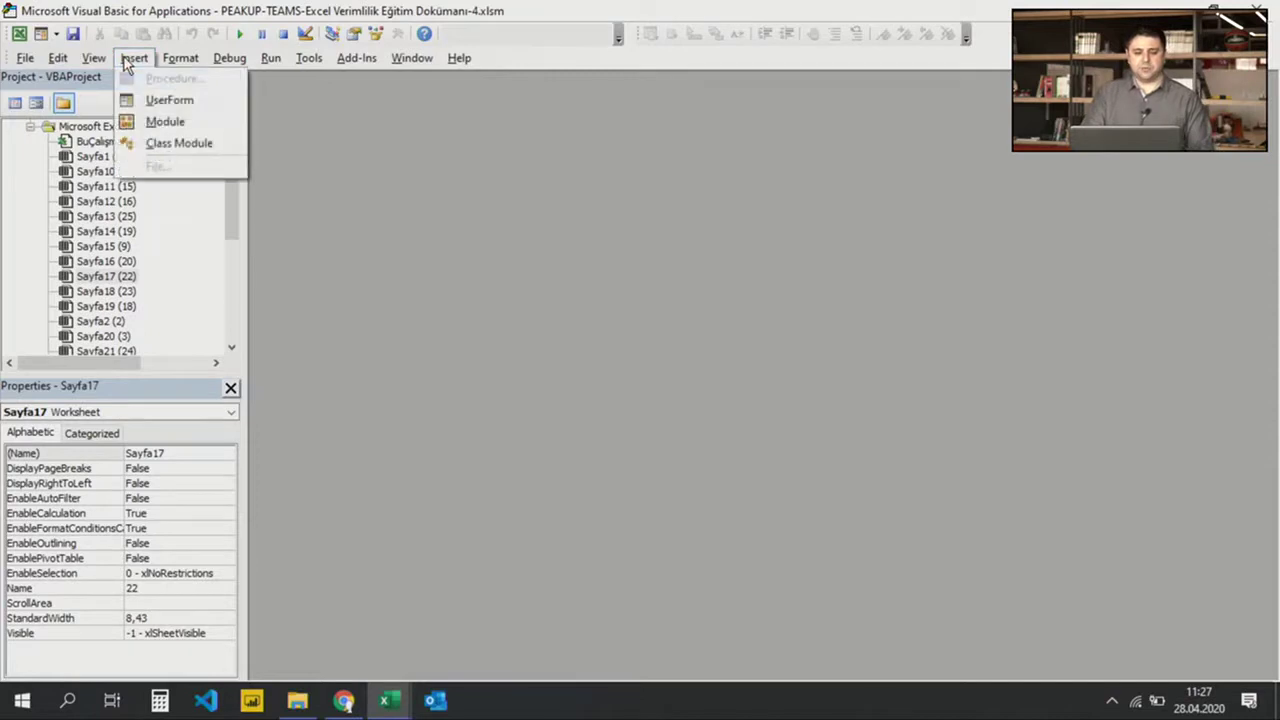
{"action": "left_click", "coordinate": [173, 122]}
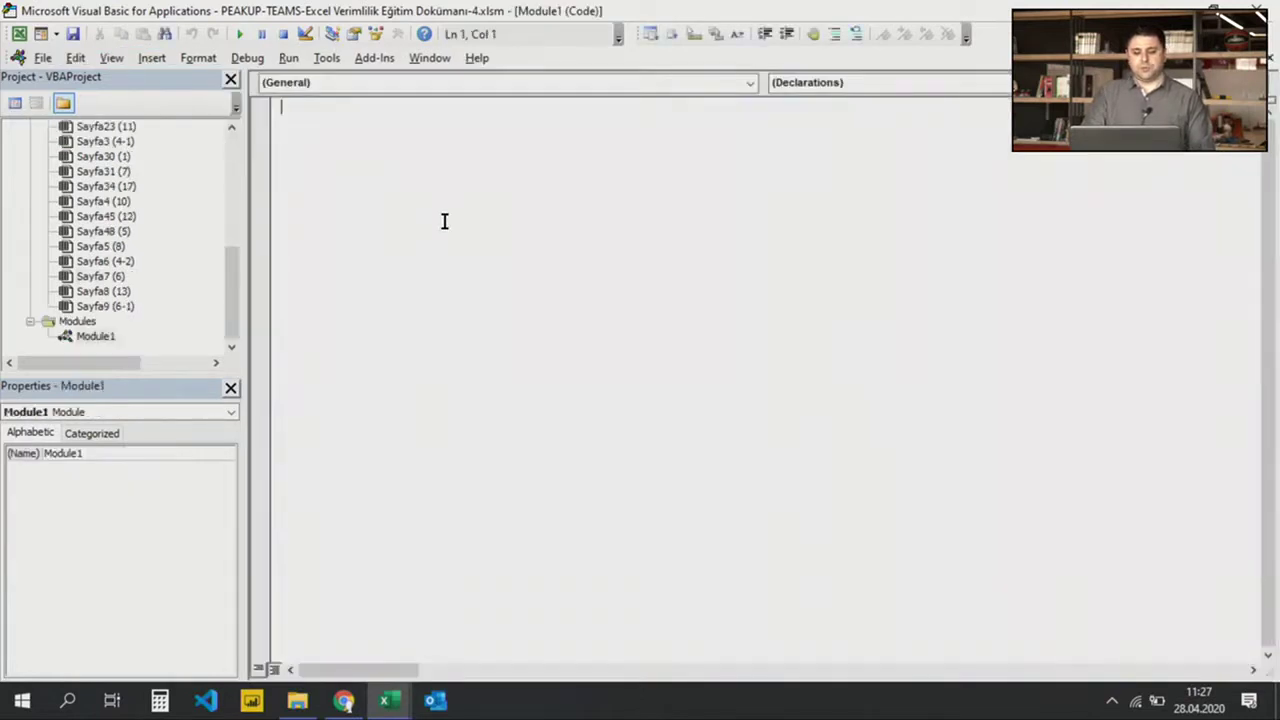
{"action": "type", "text": "Fu"}
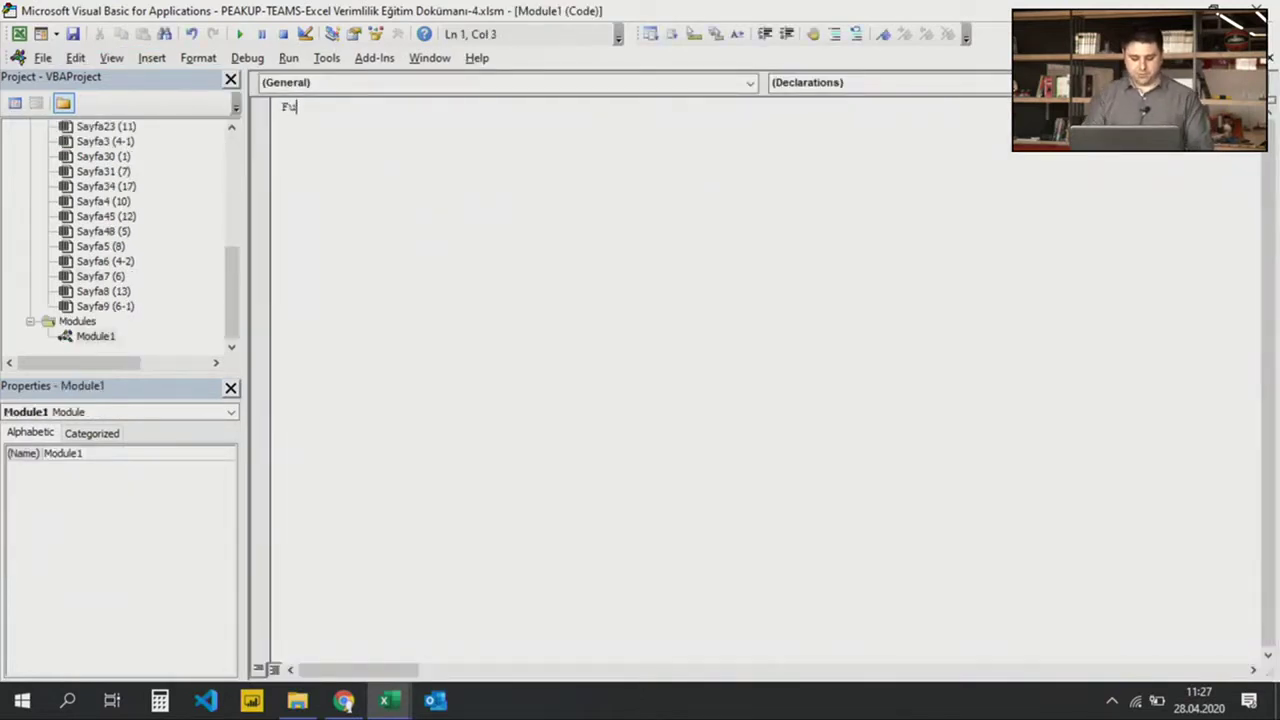
{"action": "type", "text": "nv"}
{"action": "key", "text": "BackSpace"}
{"action": "key", "text": "BackSpace"}
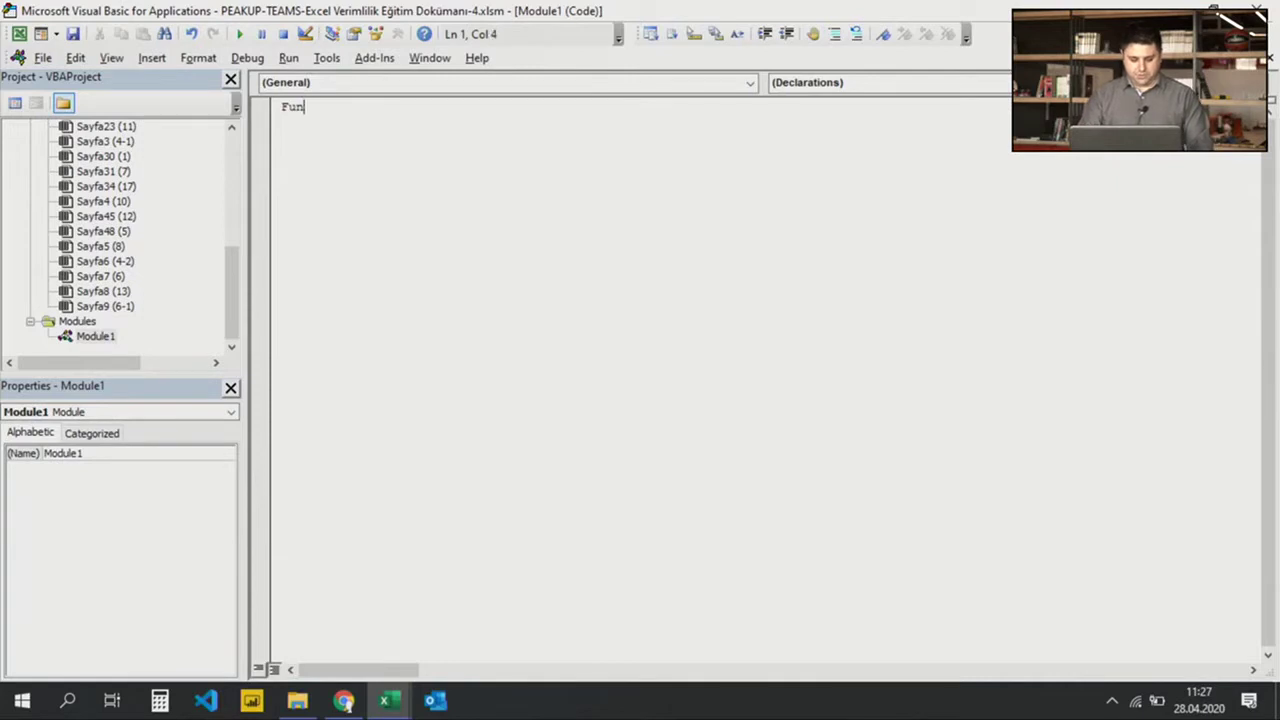
{"action": "type", "text": "ion EAR"}
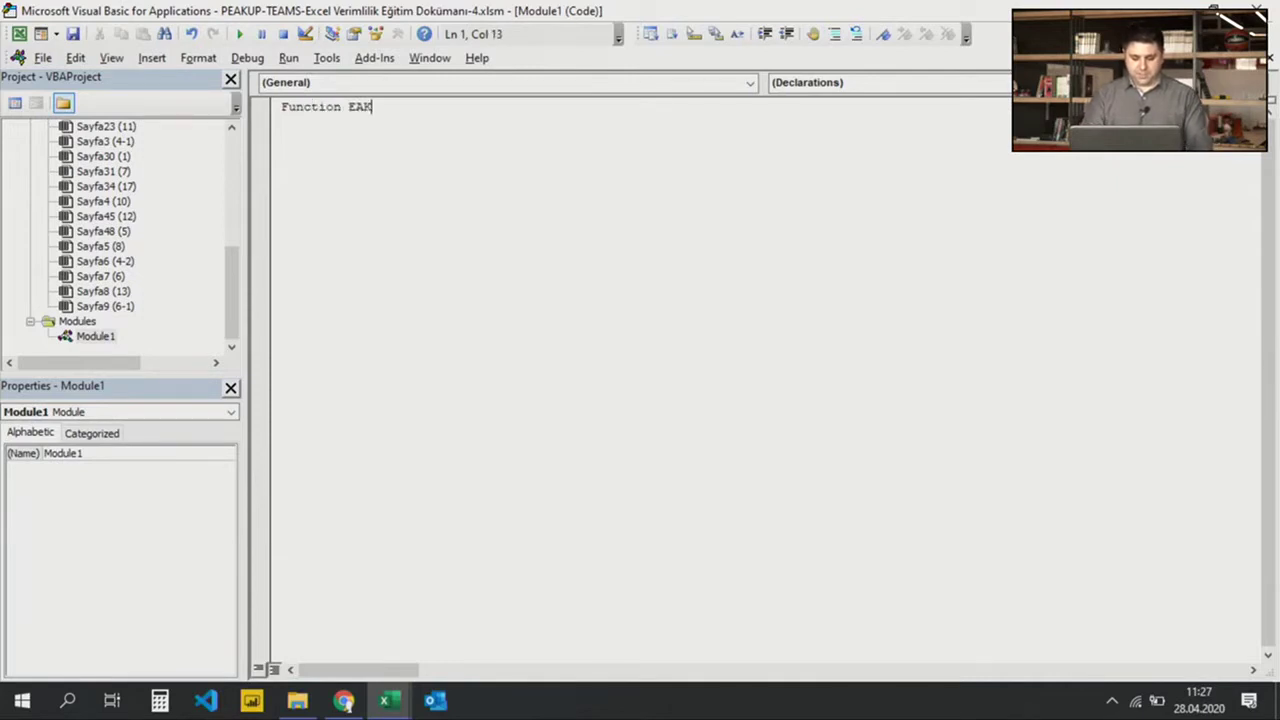
{"action": "key", "text": "BackSpace"}
{"action": "key", "text": "BackSpace"}
{"action": "key", "text": "BackSpace"}
{"action": "type", "text": "P"}
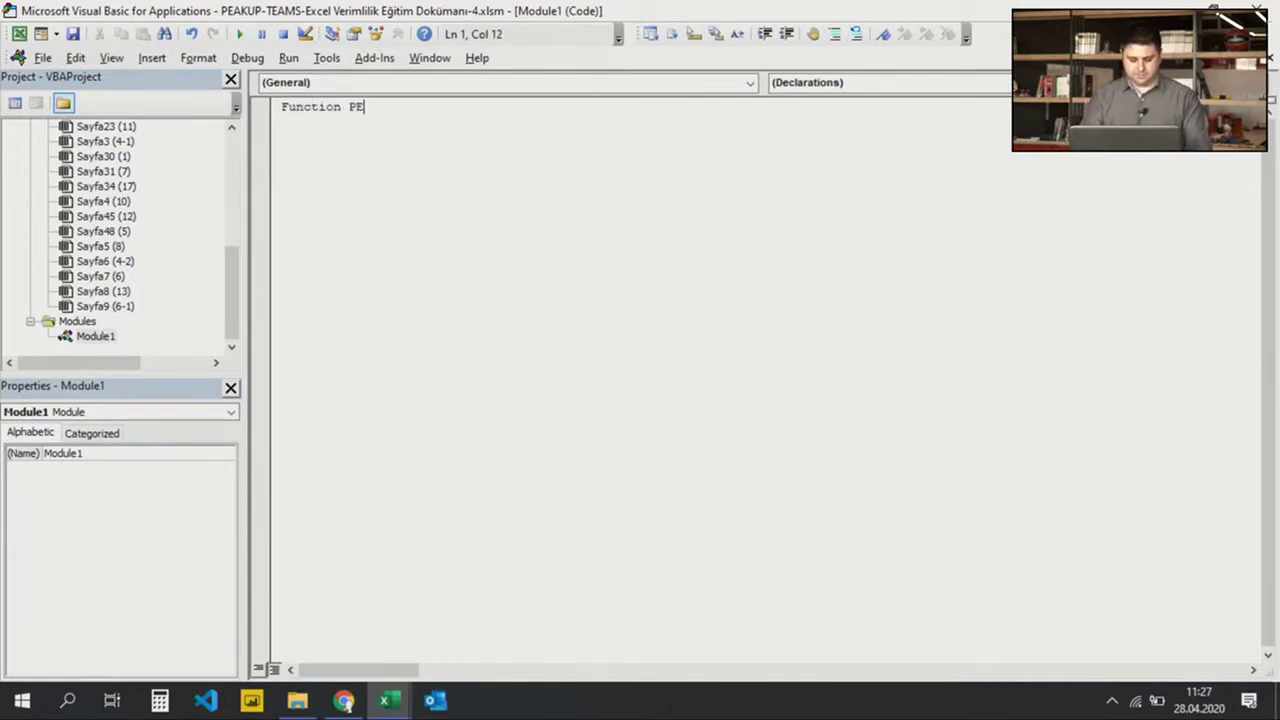
{"action": "type", "text": "AKUP("}
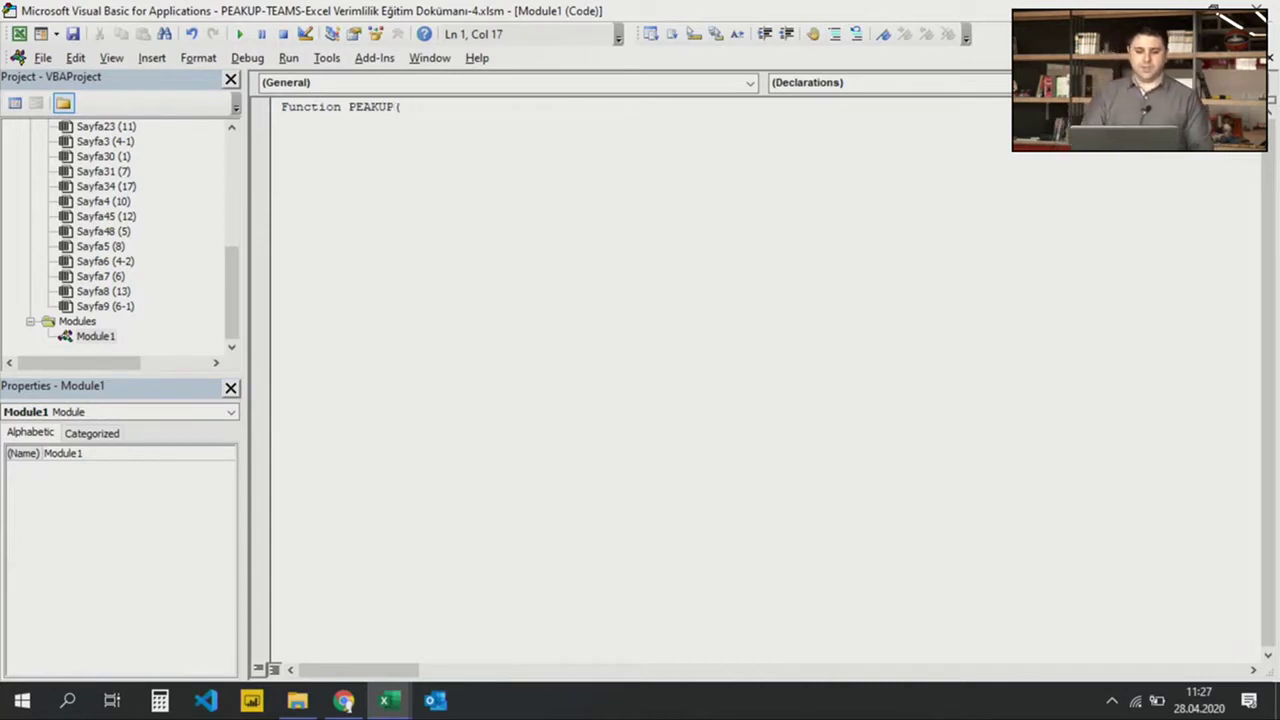
{"action": "type", "text": "BYVAL hu"}
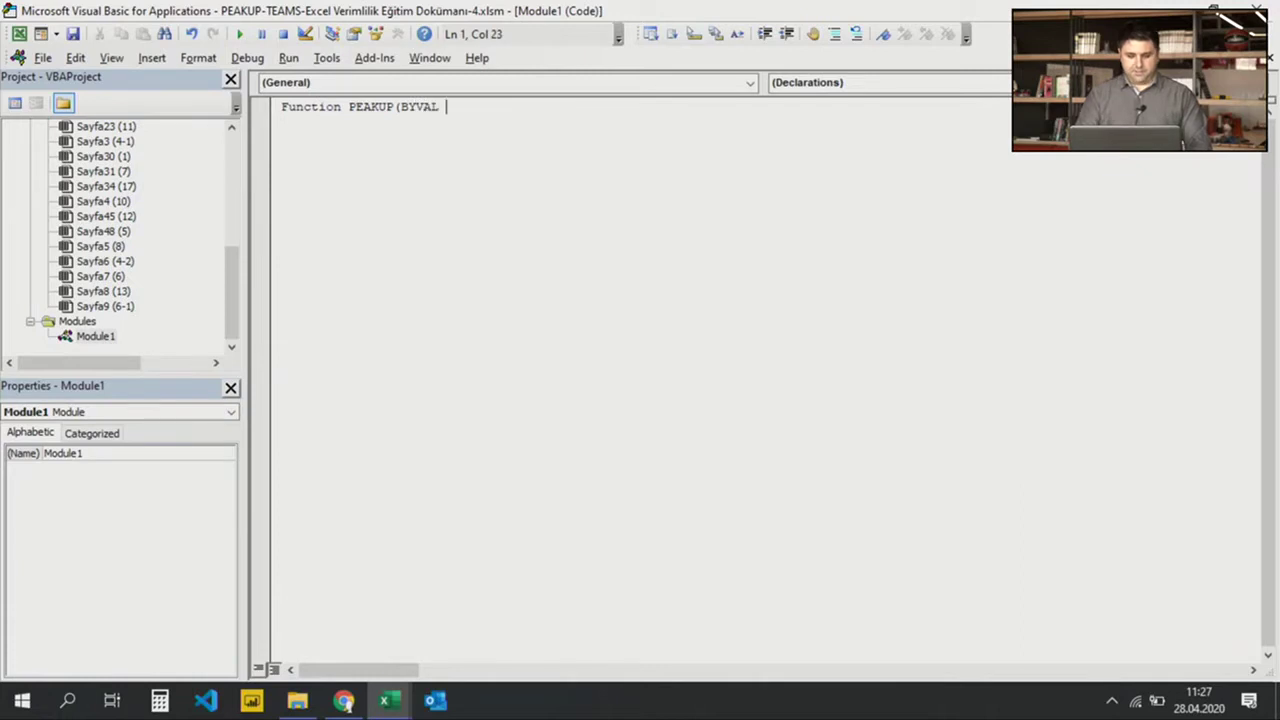
{"action": "type", "text": "re"}
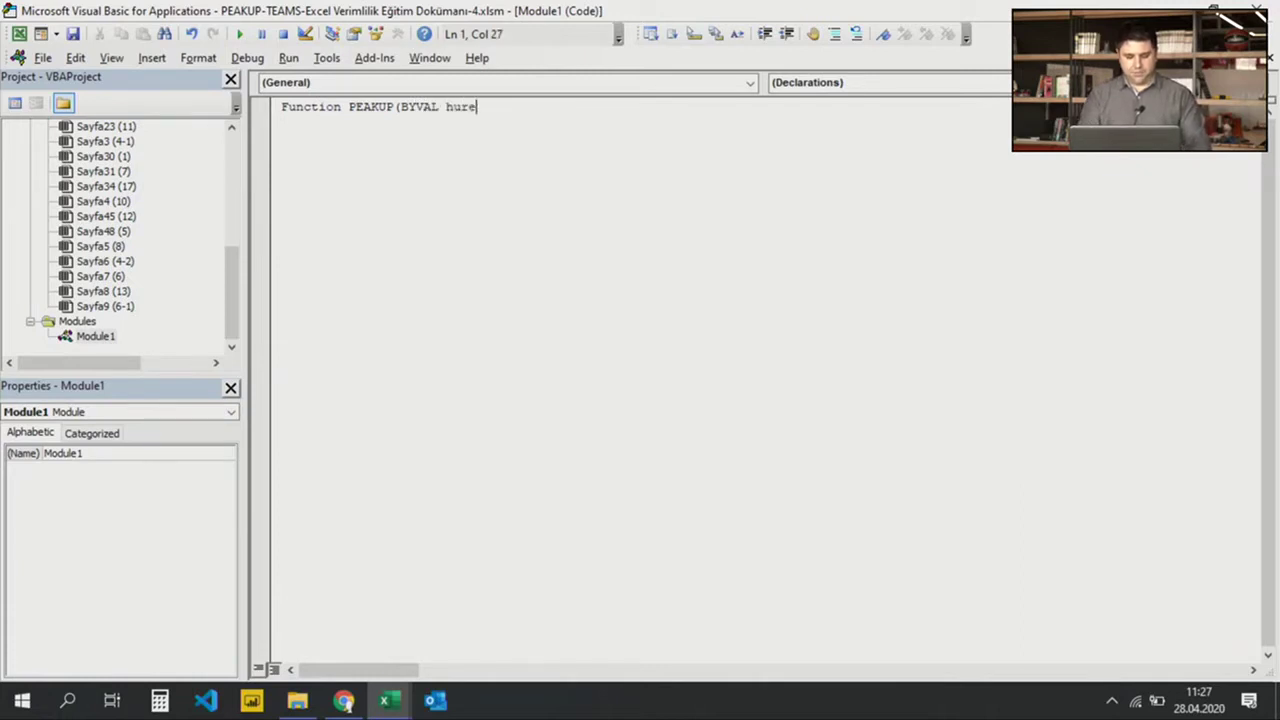
{"action": "key", "text": "BackSpace"}
{"action": "key", "text": "BackSpace"}
{"action": "key", "text": "BackSpace"}
{"action": "key", "text": "BackSpace"}
{"action": "key", "text": "BackSpace"}
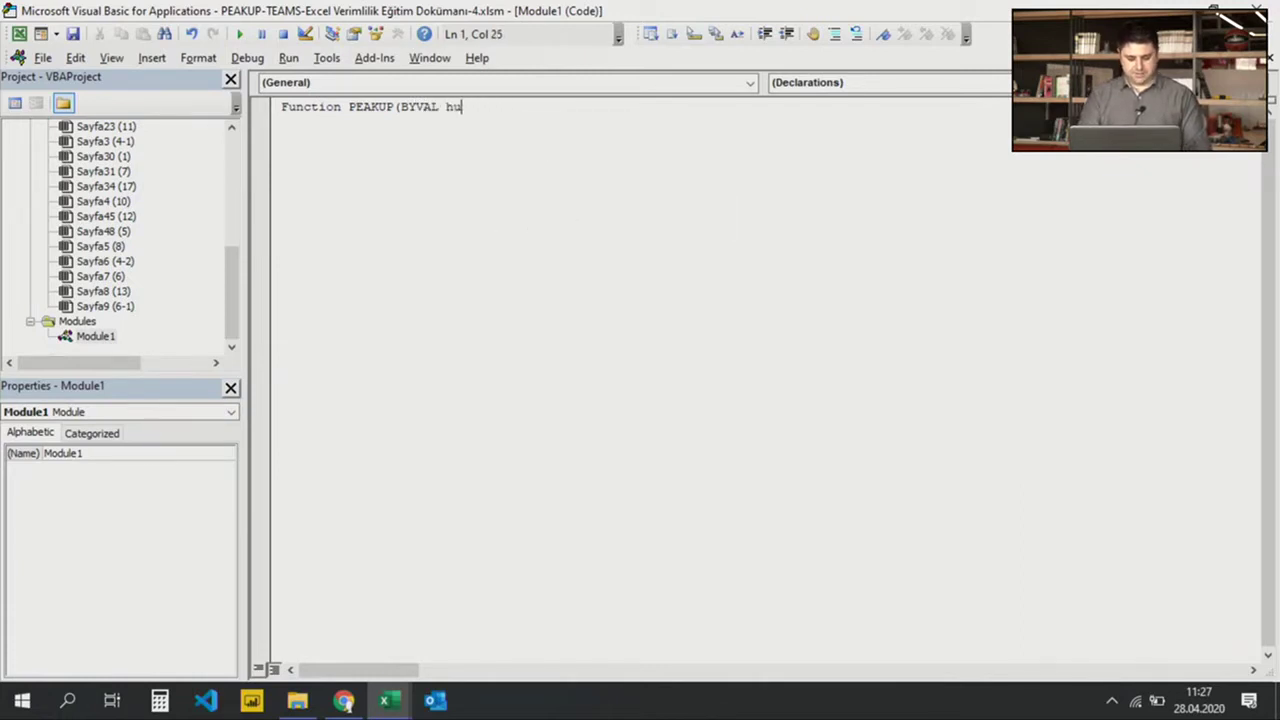
{"action": "type", "text": "cre as ran"}
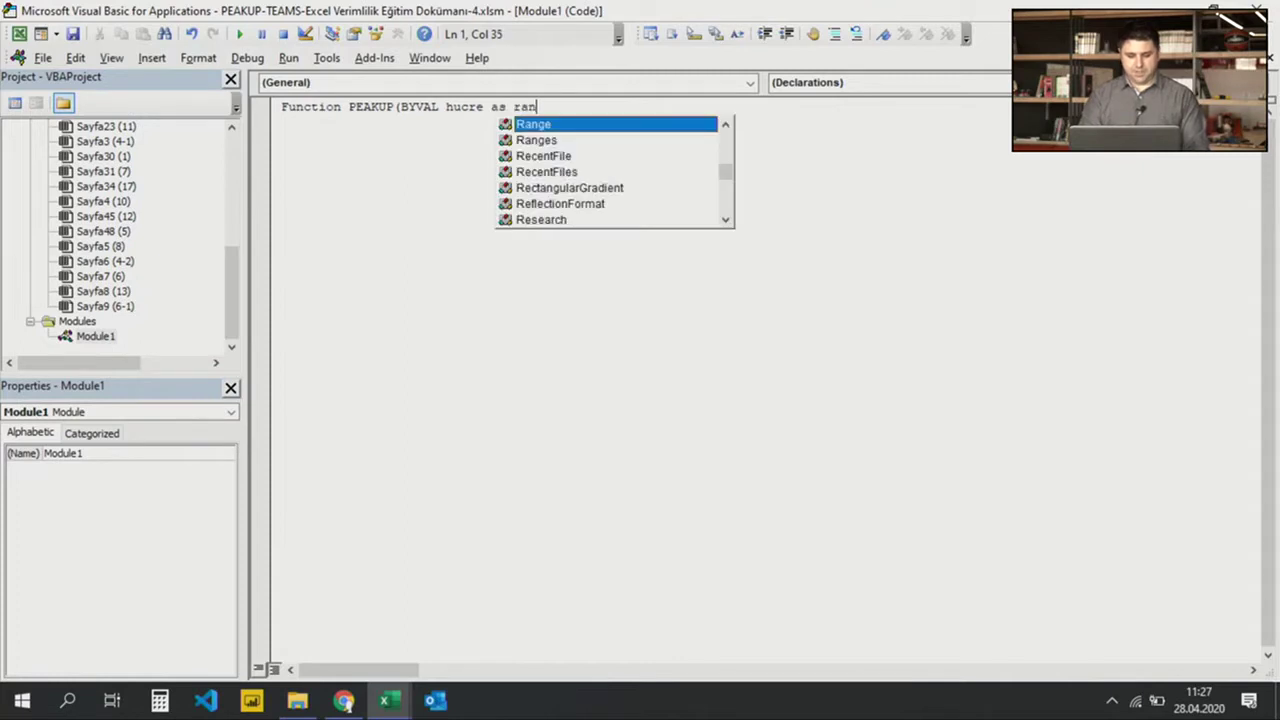
{"action": "key", "text": "Tab"}
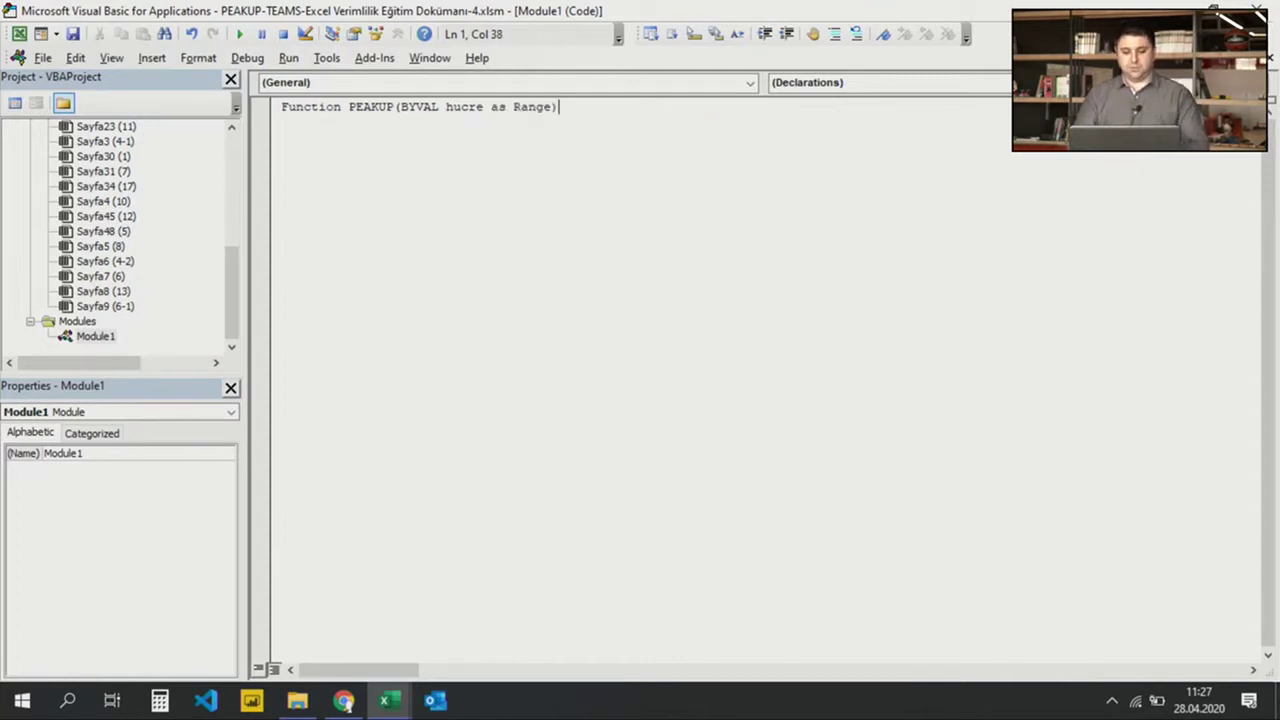
{"action": "key", "text": "Return"}
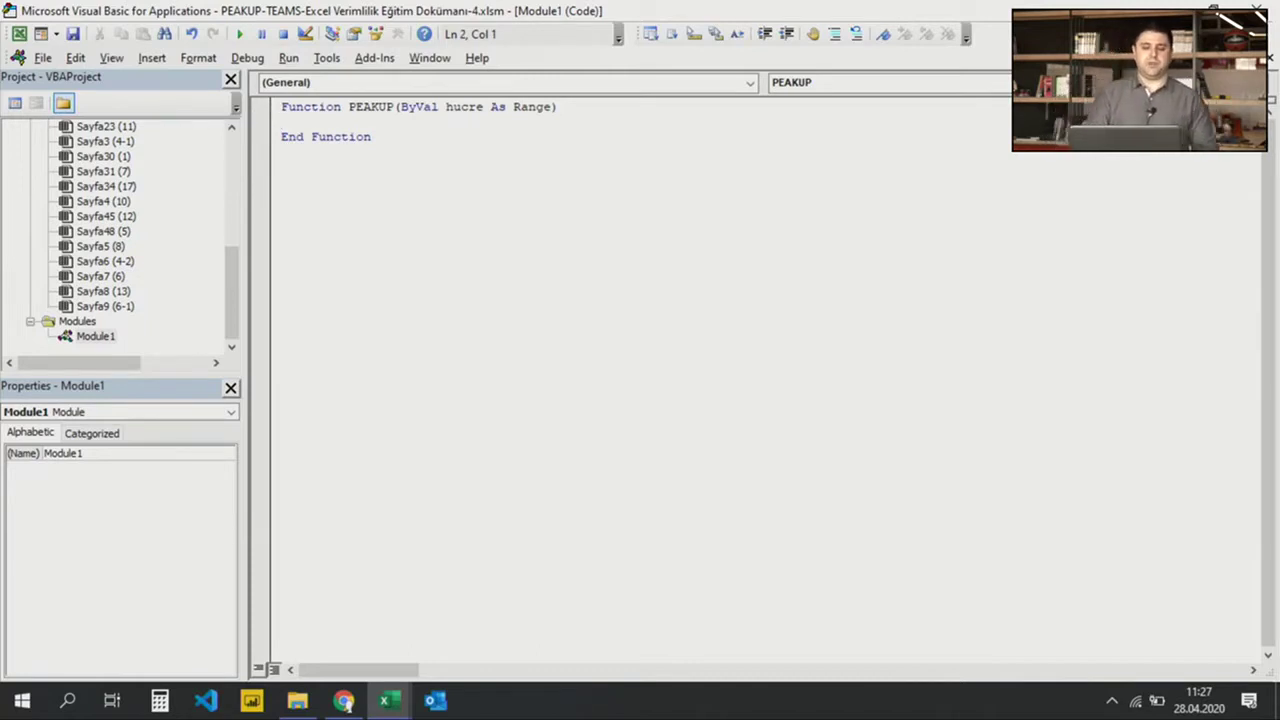
Type Range("osma") = hucre.Value as PEAKUP's body and leave the line so it is checked
{"action": "key", "text": "Return"}
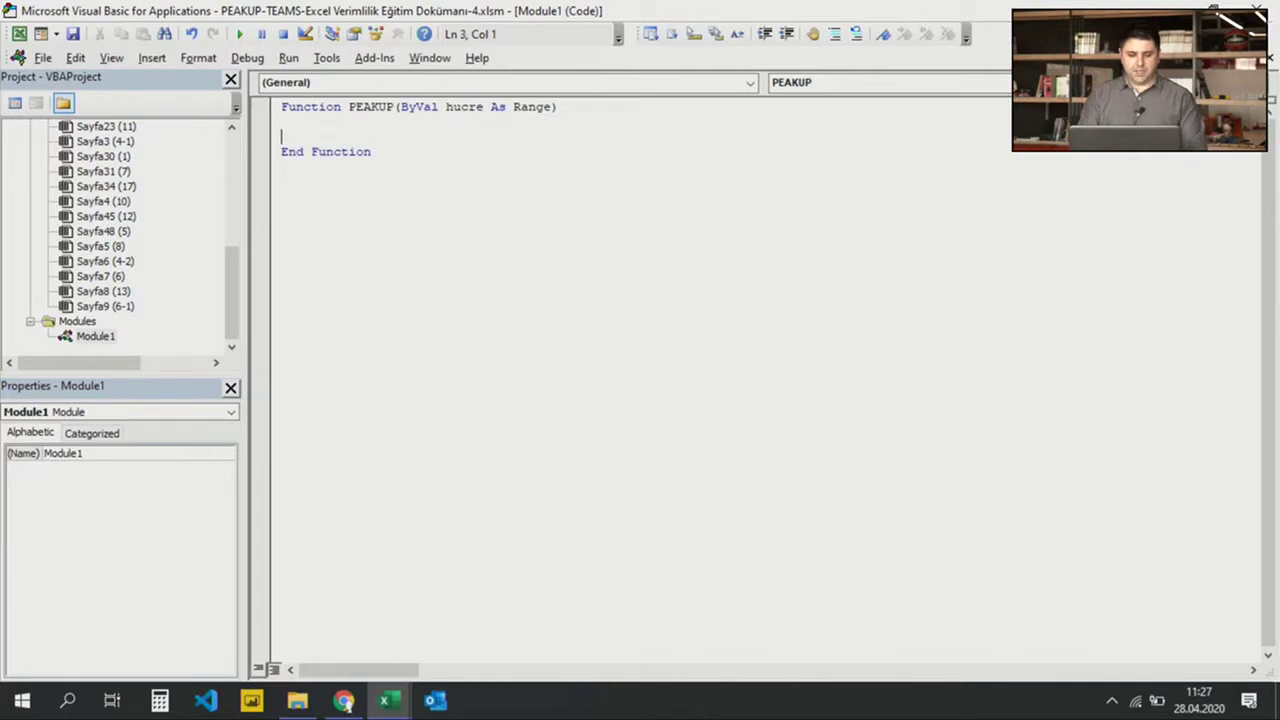
{"action": "key", "text": "BackSpace"}
{"action": "key", "text": "BackSpace"}
{"action": "type", "text": "r"}
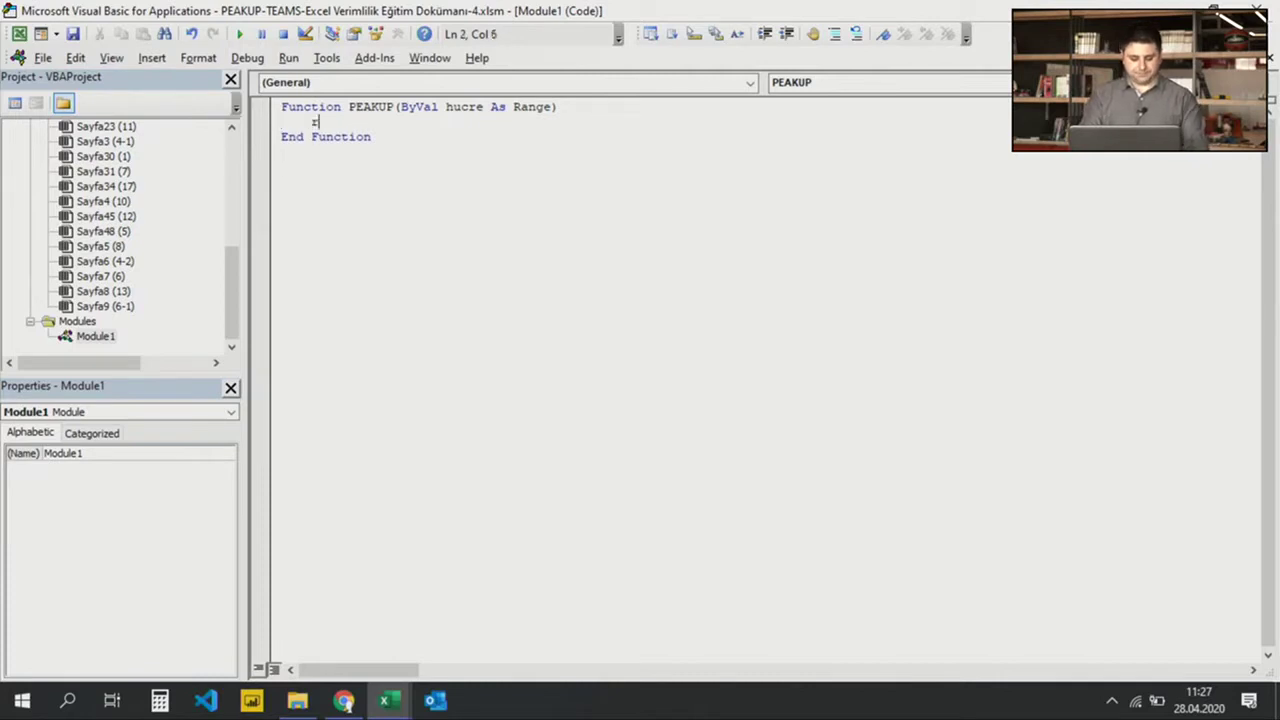
{"action": "type", "text": "ange(\"osma"}
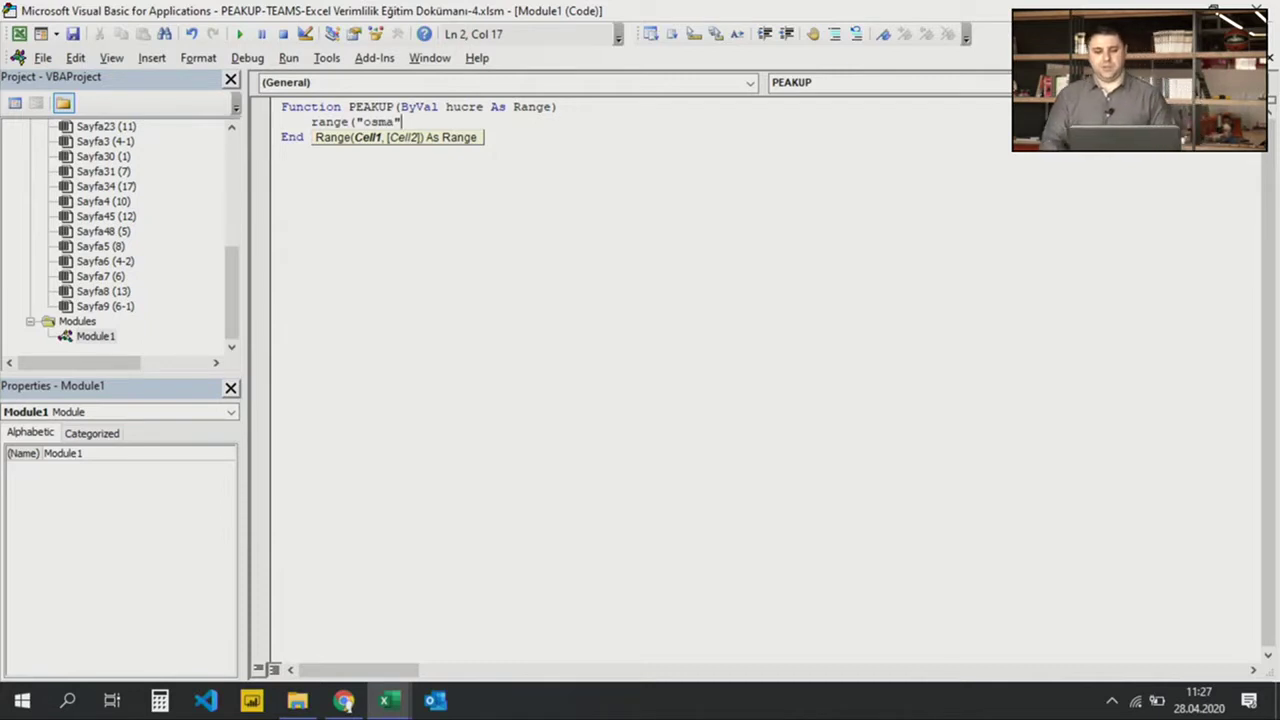
{"action": "type", "text": ")"}
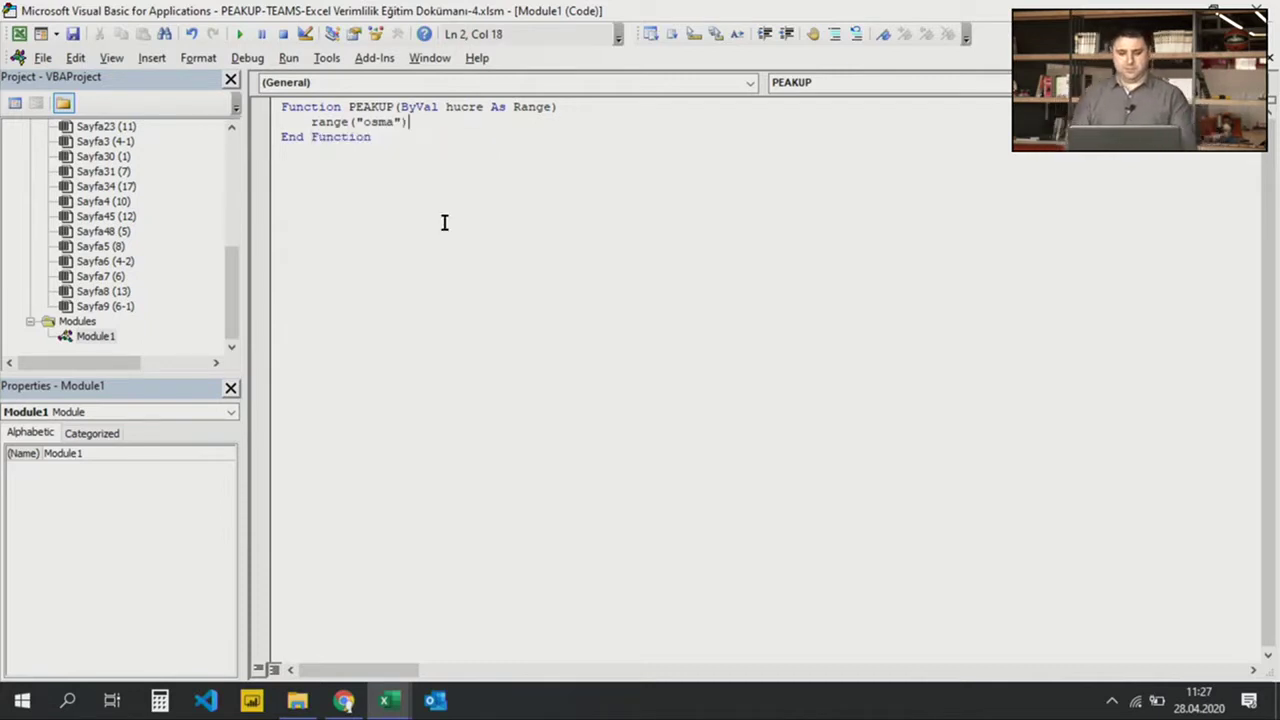
{"action": "type", "text": " = huc"}
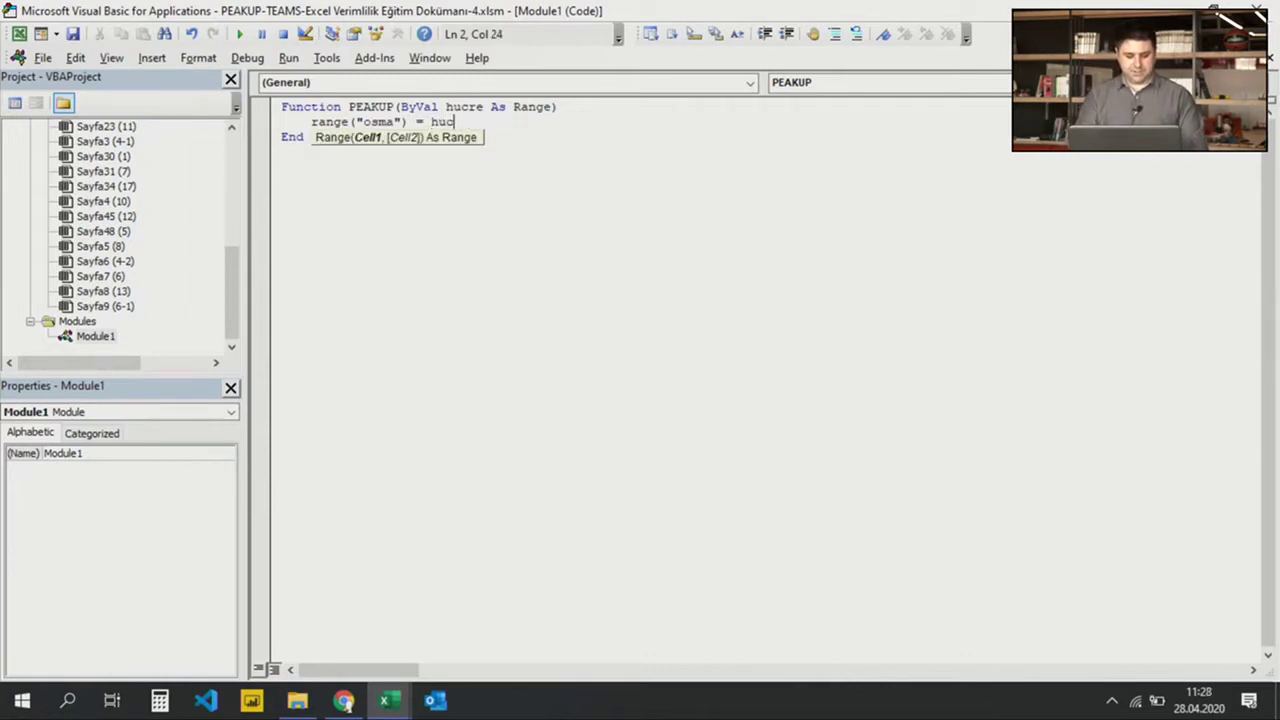
{"action": "type", "text": "re.value"}
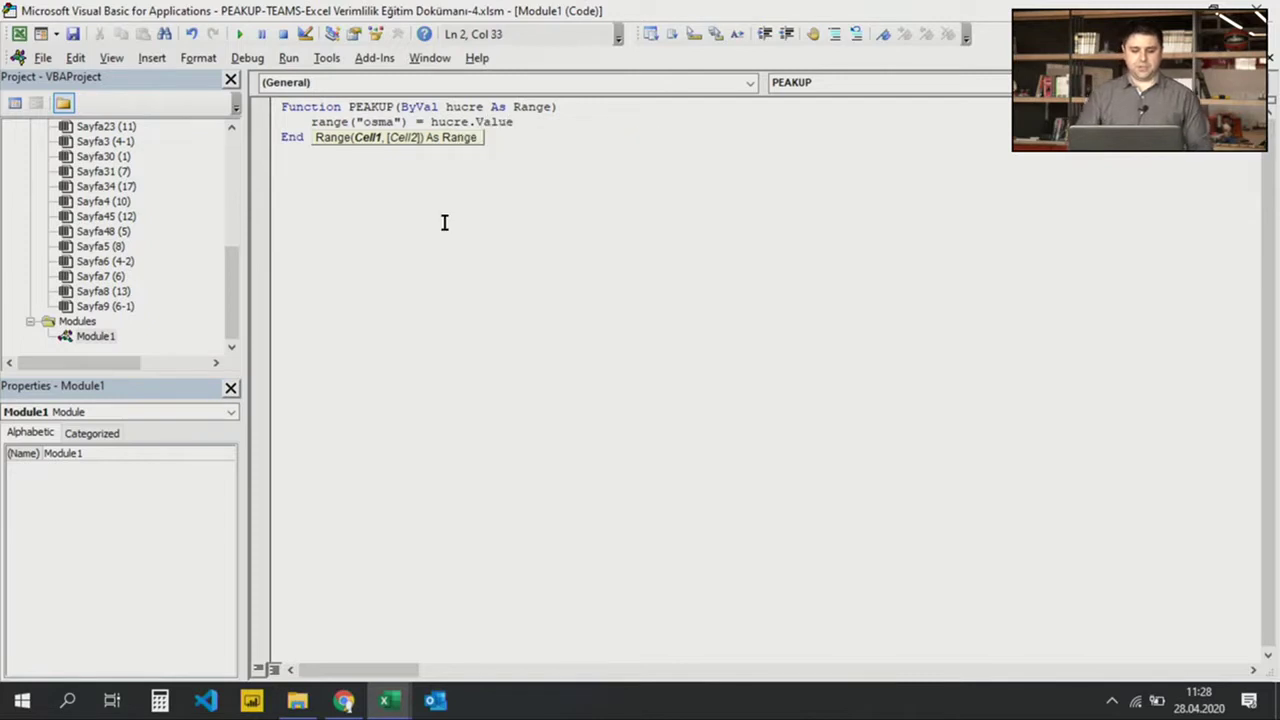
{"action": "left_click", "coordinate": [680, 86]}
{"action": "left_click", "coordinate": [680, 99]}
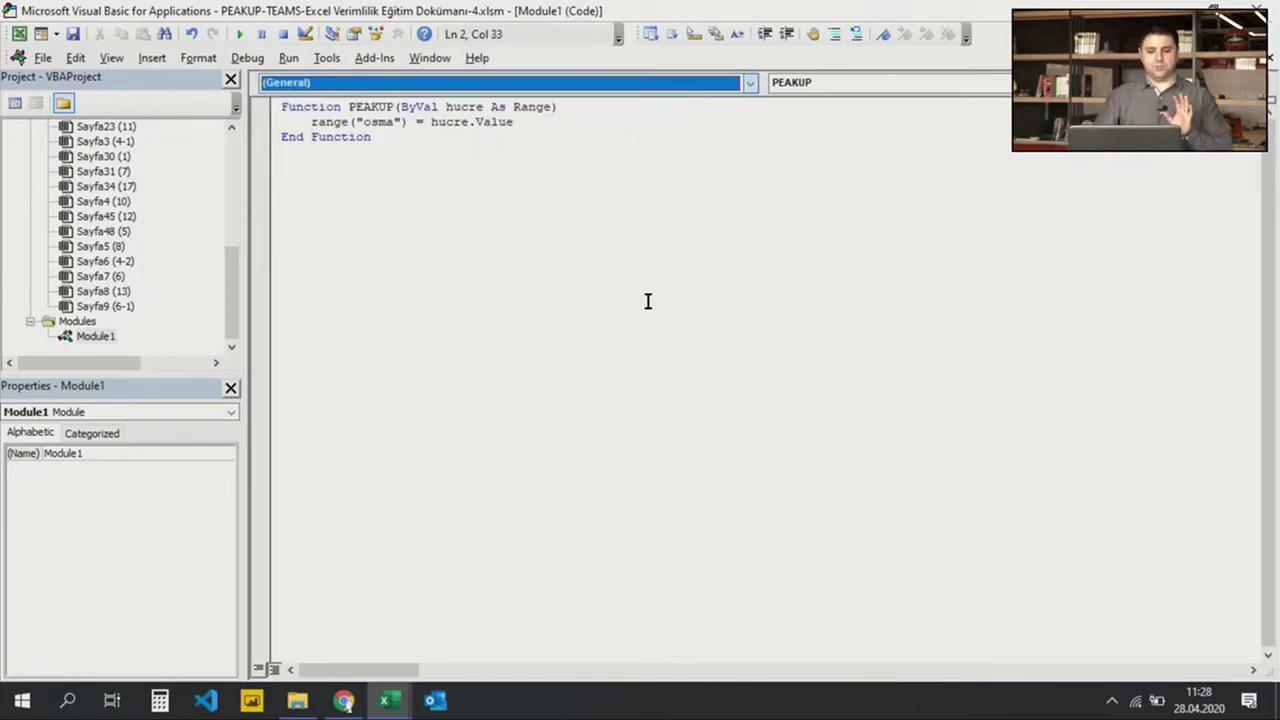
{"action": "left_click", "coordinate": [635, 285]}
Highlight the PEAKUP name, the hucre As Range parameter and the osma range name in the code
{"action": "double_click", "coordinate": [360, 106]}
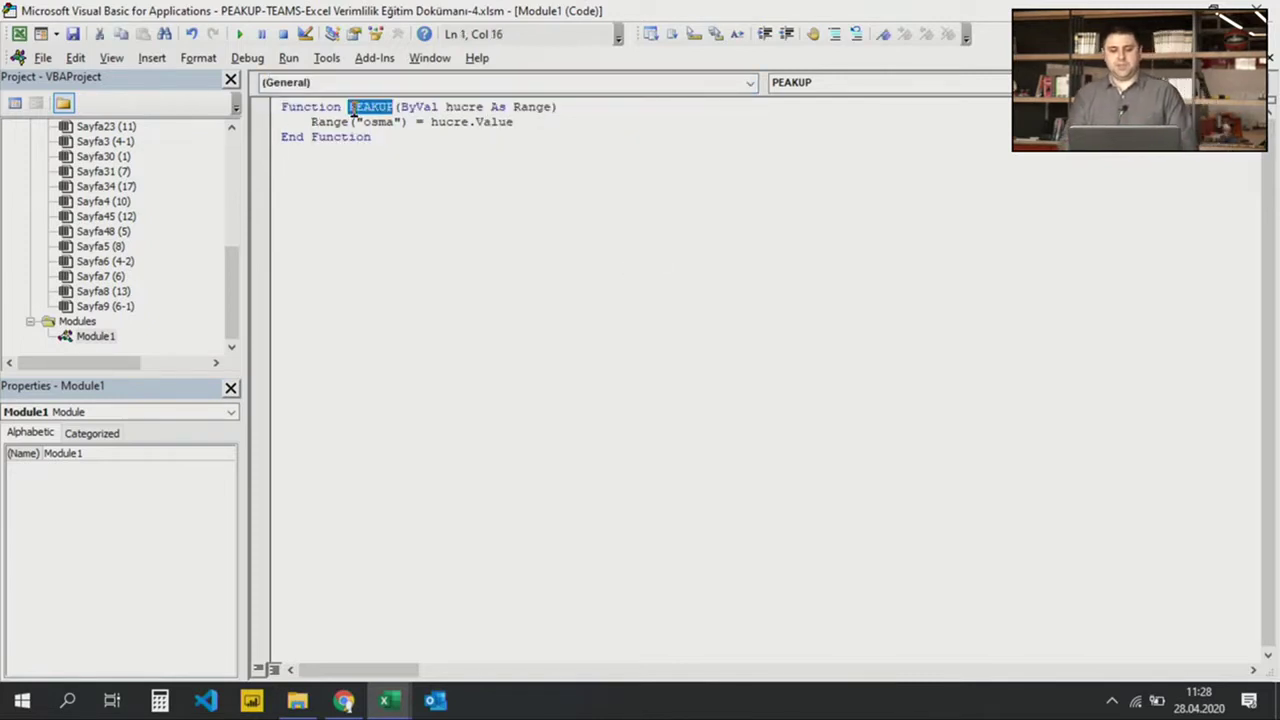
{"action": "left_click", "coordinate": [420, 188]}
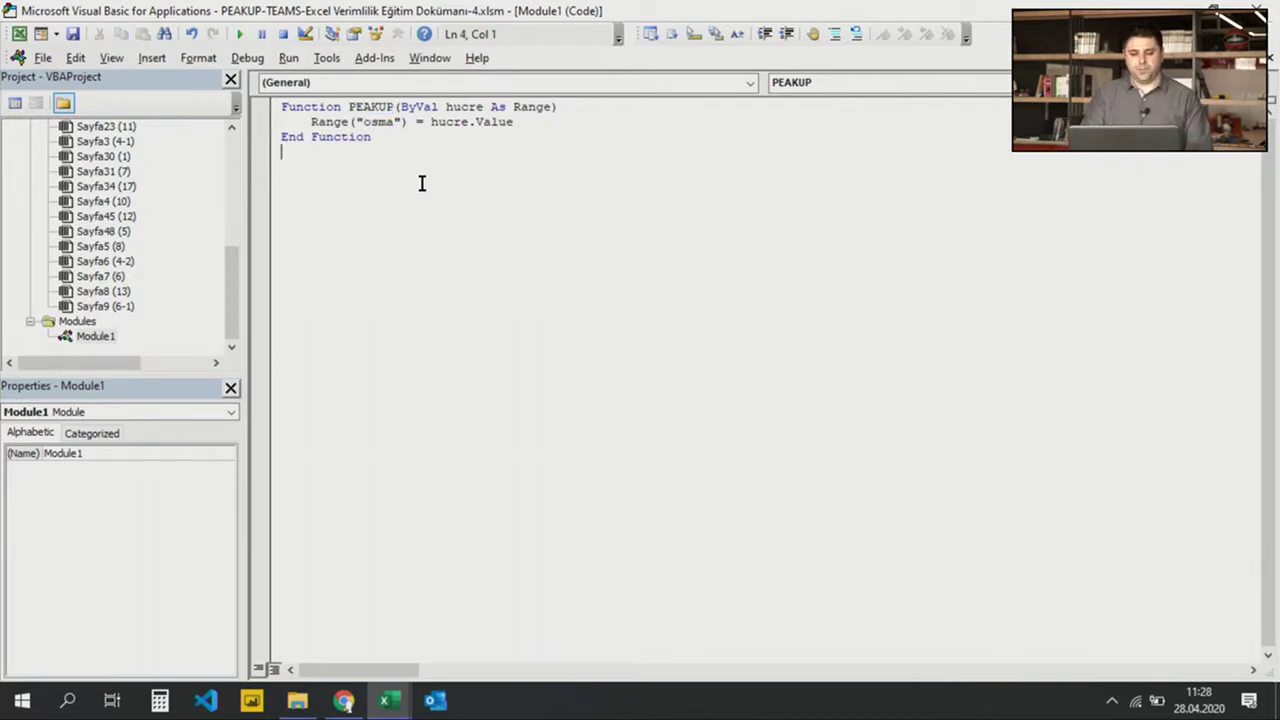
{"action": "left_click", "coordinate": [455, 119]}
{"action": "left_click_drag", "start_coordinate": [445, 106], "coordinate": [550, 100]}
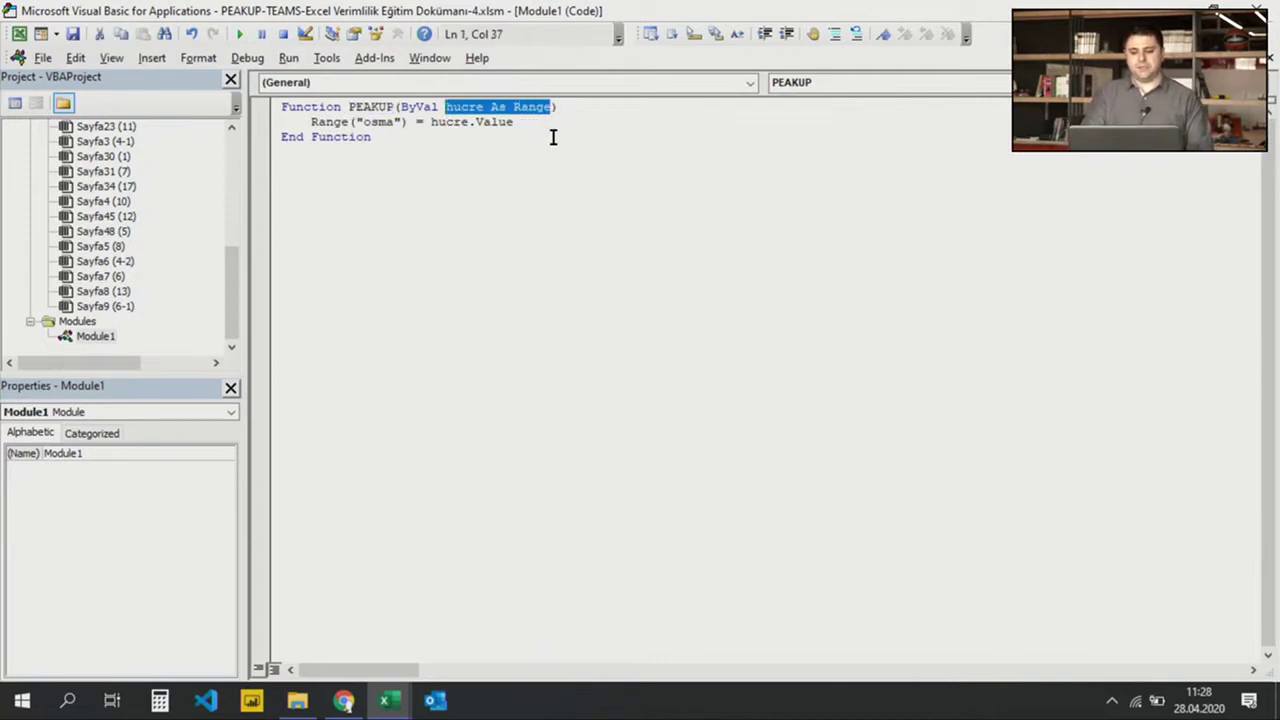
{"action": "left_click", "coordinate": [553, 137]}
{"action": "double_click", "coordinate": [372, 122]}
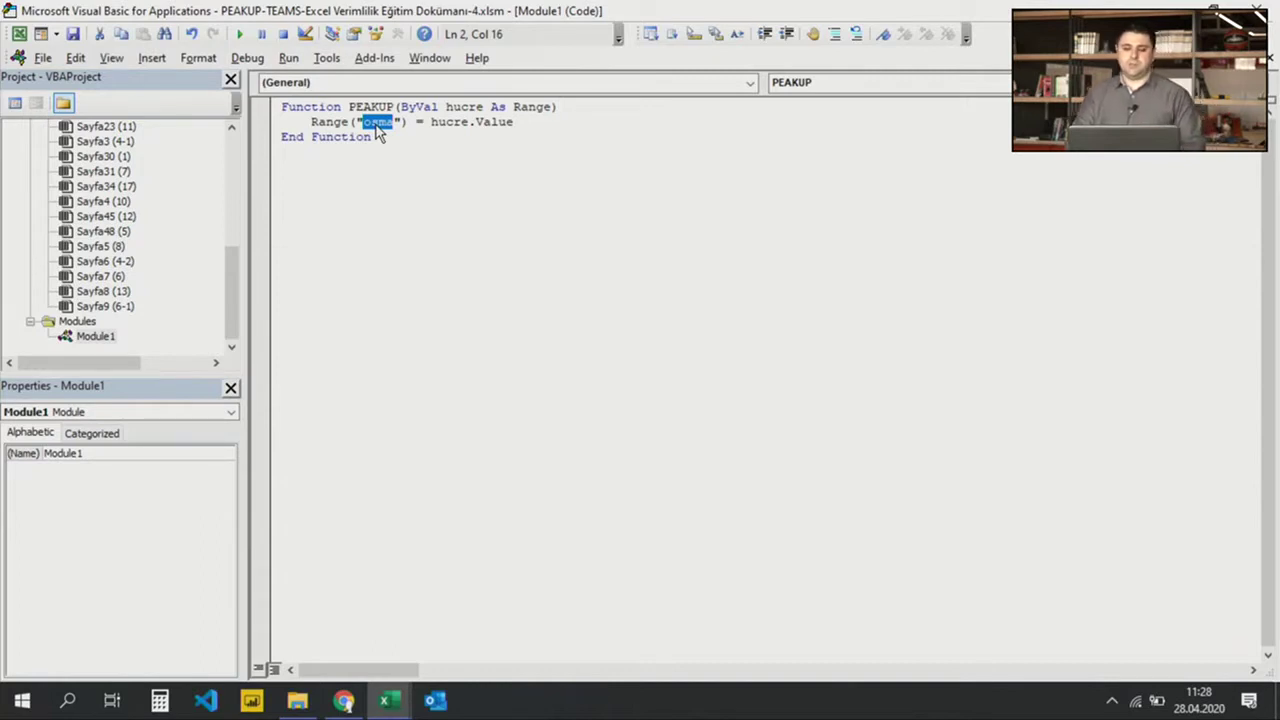
{"action": "left_click", "coordinate": [380, 122]}
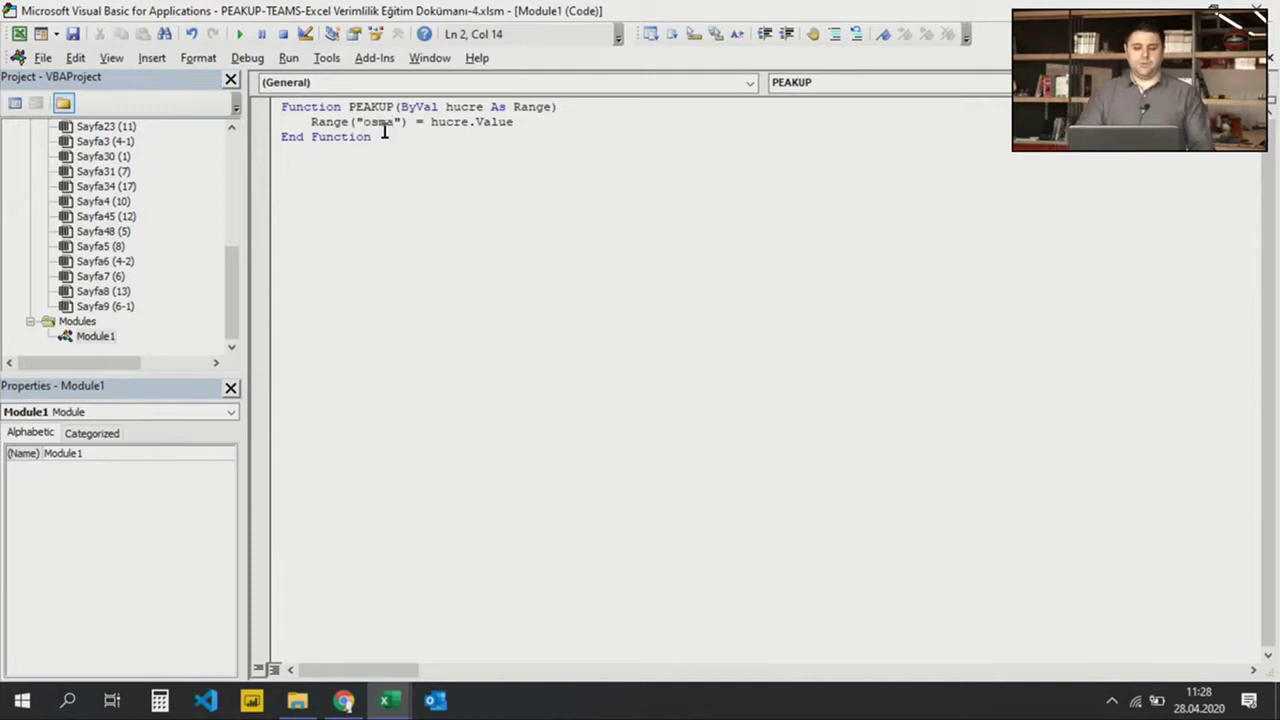
{"action": "key", "text": "ctrl+a"}
{"action": "key", "text": "ctrl+End"}
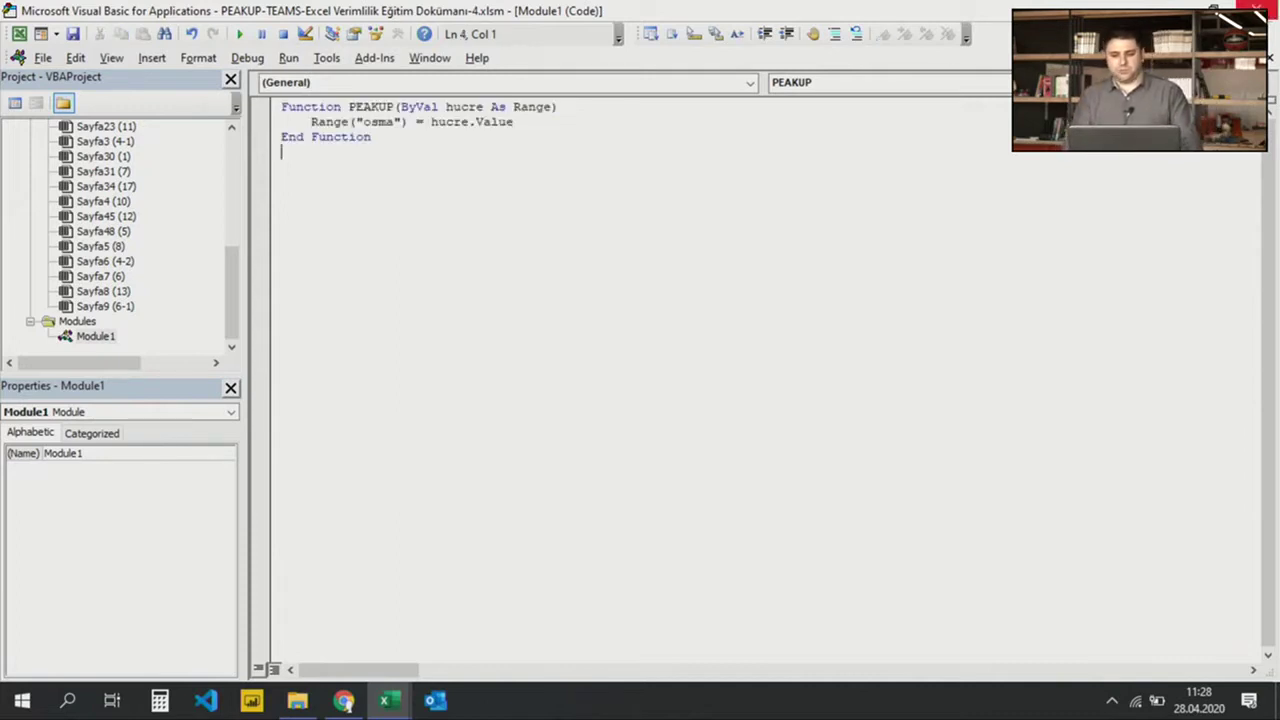
Back in Excel, cancel a test =PEA entry and clear the 2018–2020 headers in B1:D1
{"action": "key", "text": "alt+F11"}
{"action": "left_click", "coordinate": [549, 280]}
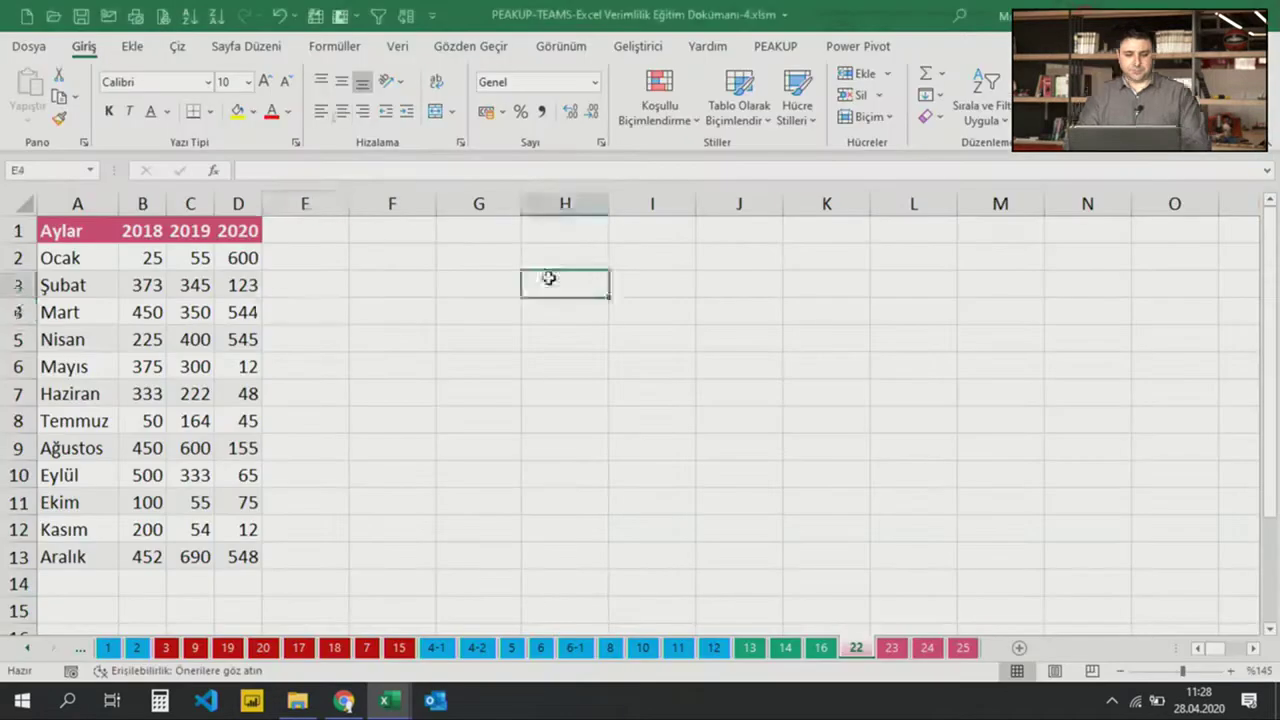
{"action": "type", "text": "=pea"}
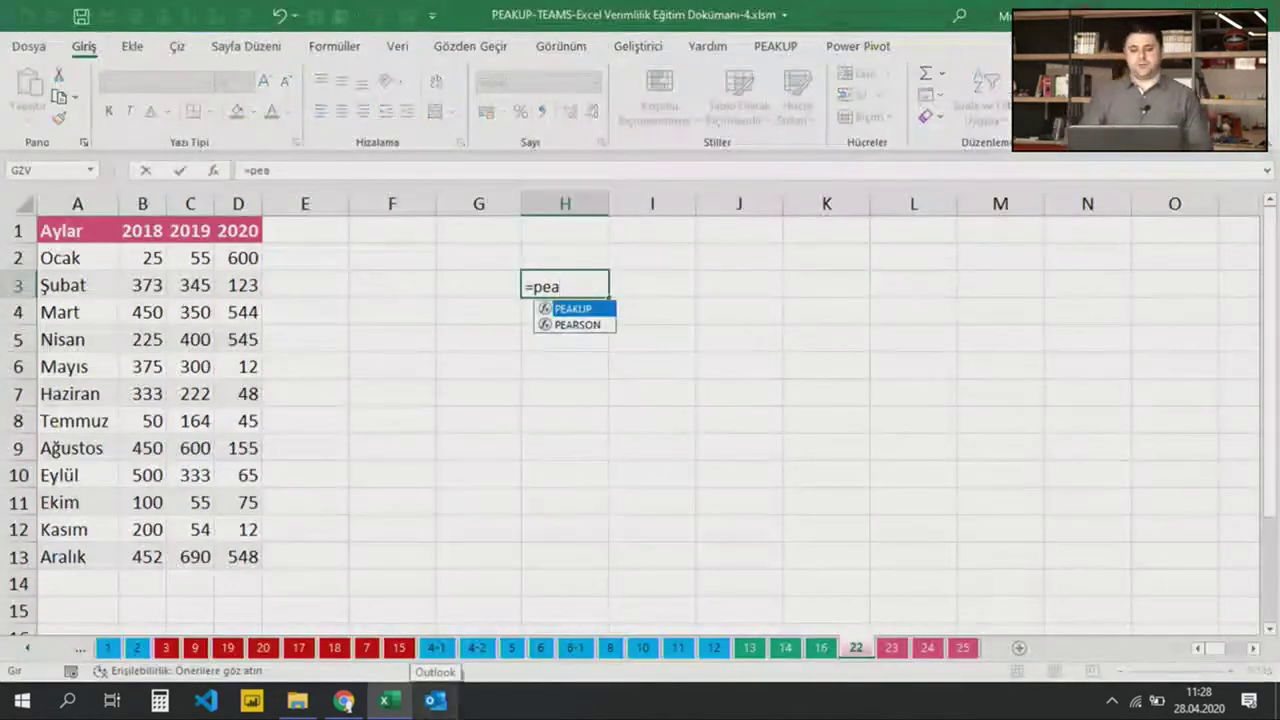
{"action": "key", "text": "Escape"}
{"action": "key", "text": "Escape"}
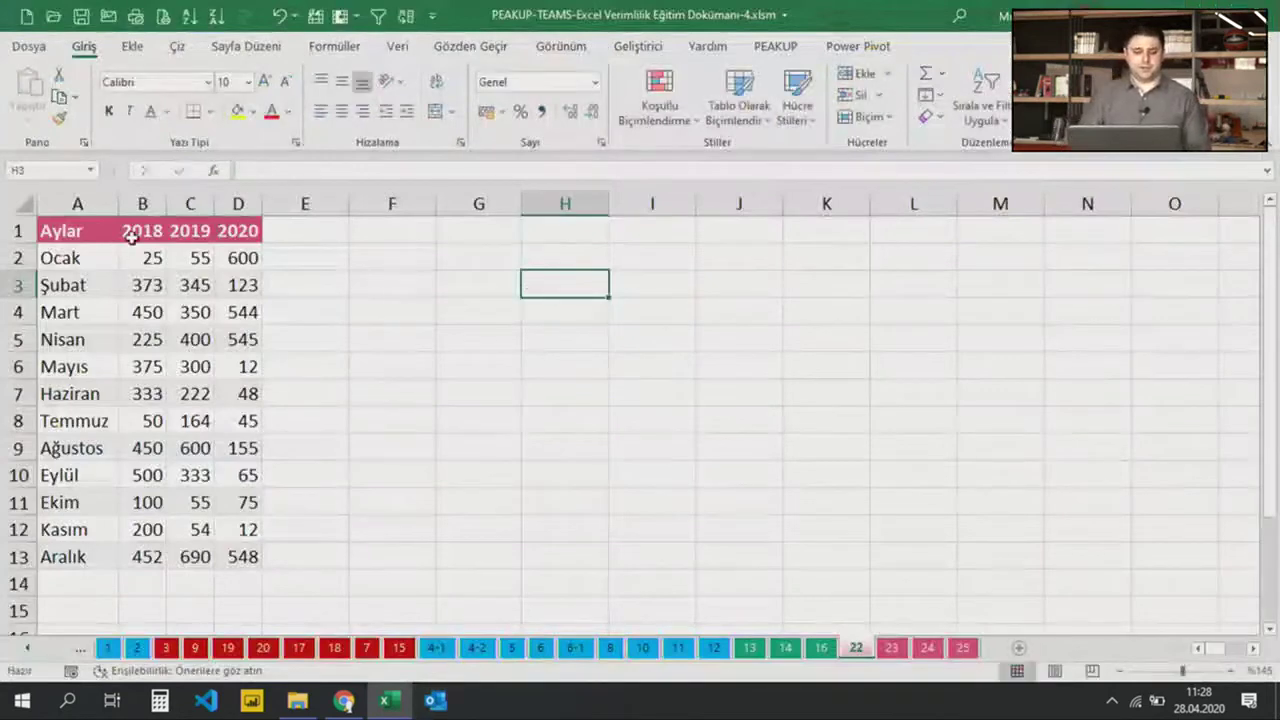
{"action": "left_click_drag", "start_coordinate": [134, 231], "coordinate": [240, 230]}
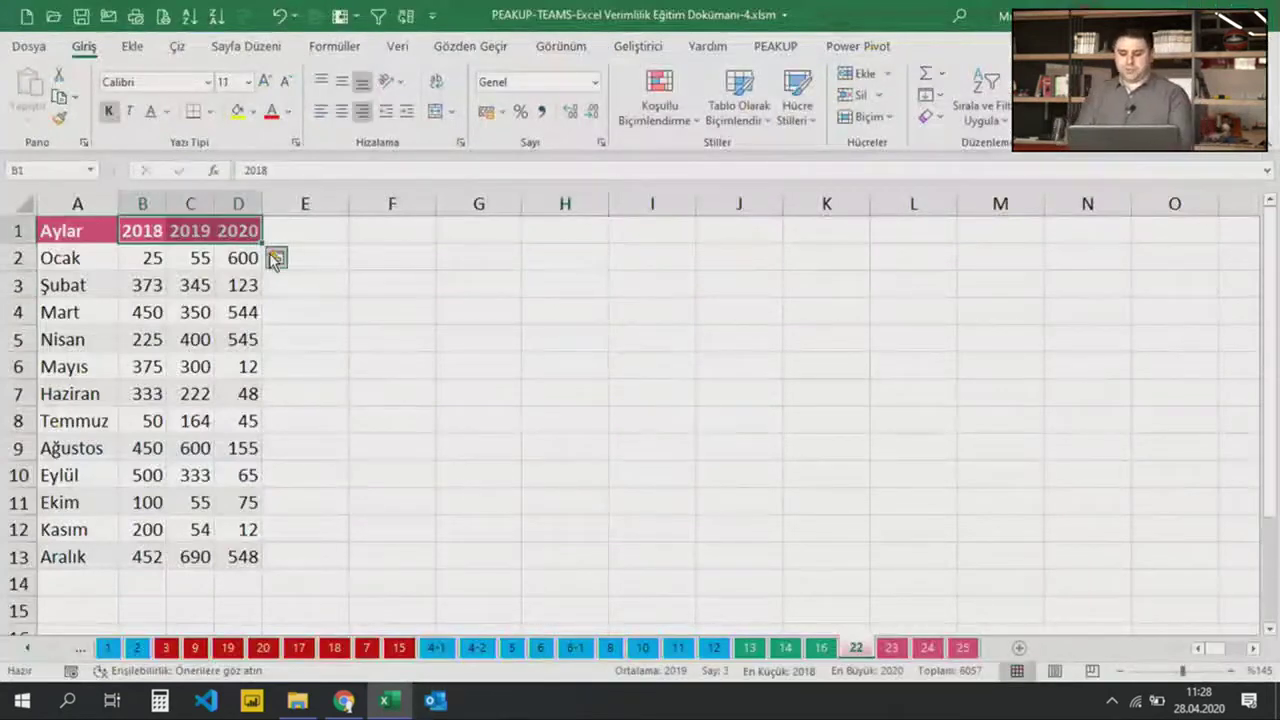
{"action": "key", "text": "Delete"}
Enter the formula =KÖPRÜ(PEAKUP(B1)) in cell B1
{"action": "left_click", "coordinate": [143, 230]}
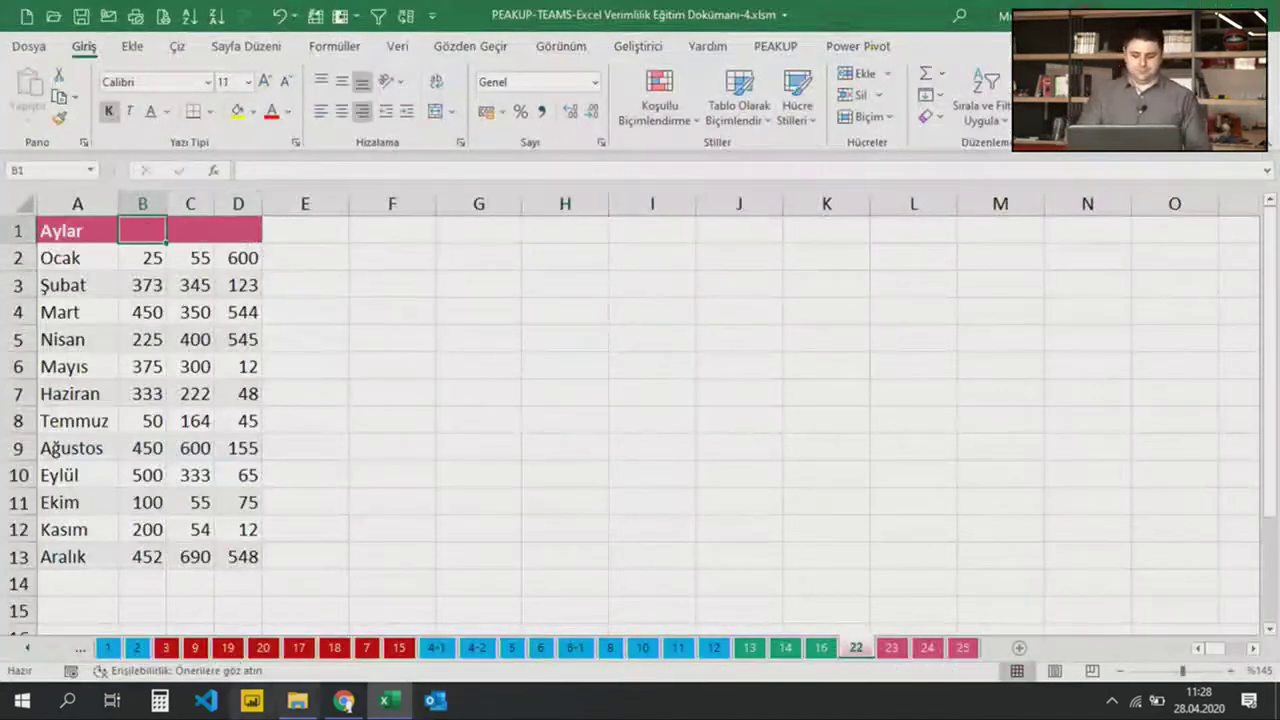
{"action": "type", "text": "=körp"}
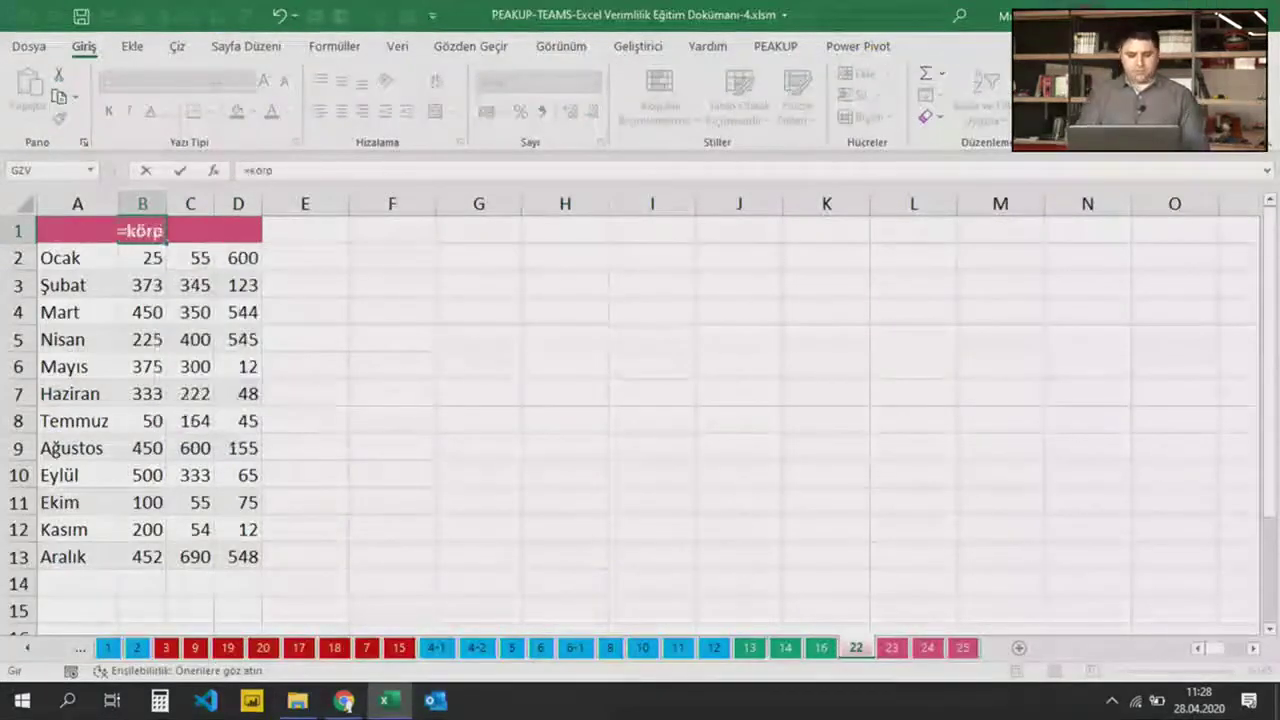
{"action": "key", "text": "BackSpace"}
{"action": "key", "text": "BackSpace"}
{"action": "type", "text": "p"}
{"action": "key", "text": "Tab"}
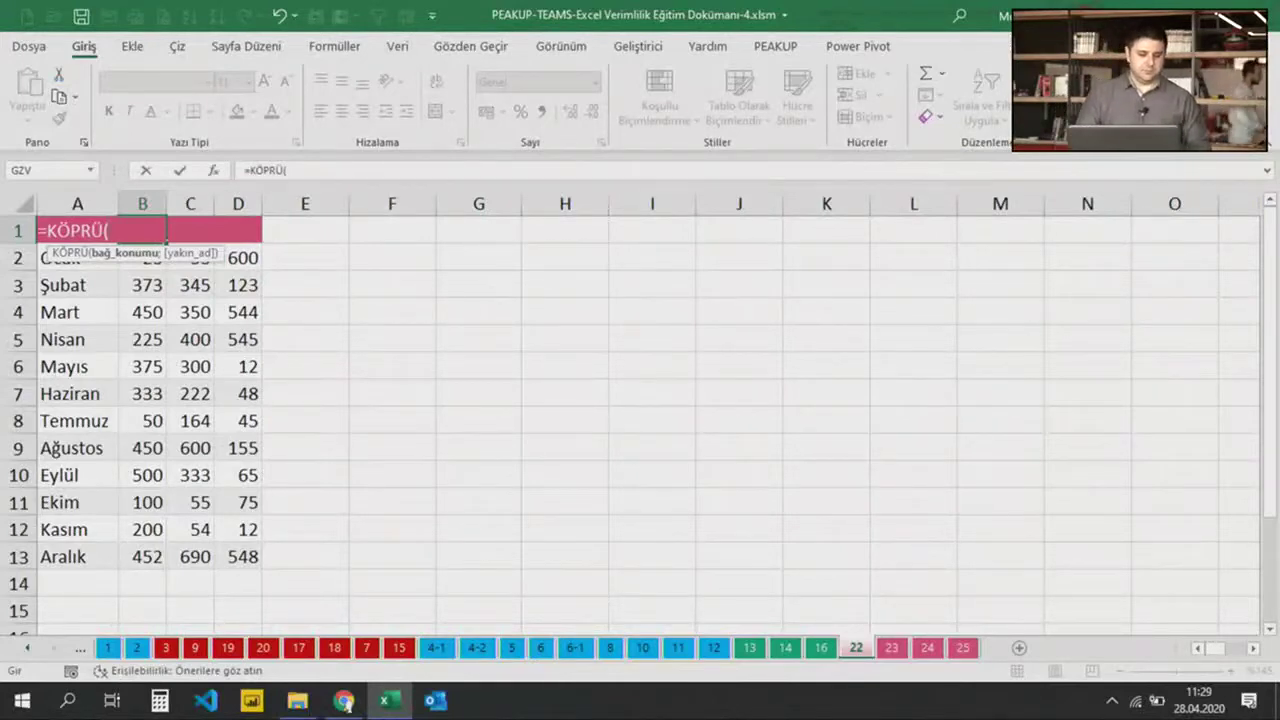
{"action": "type", "text": "pe"}
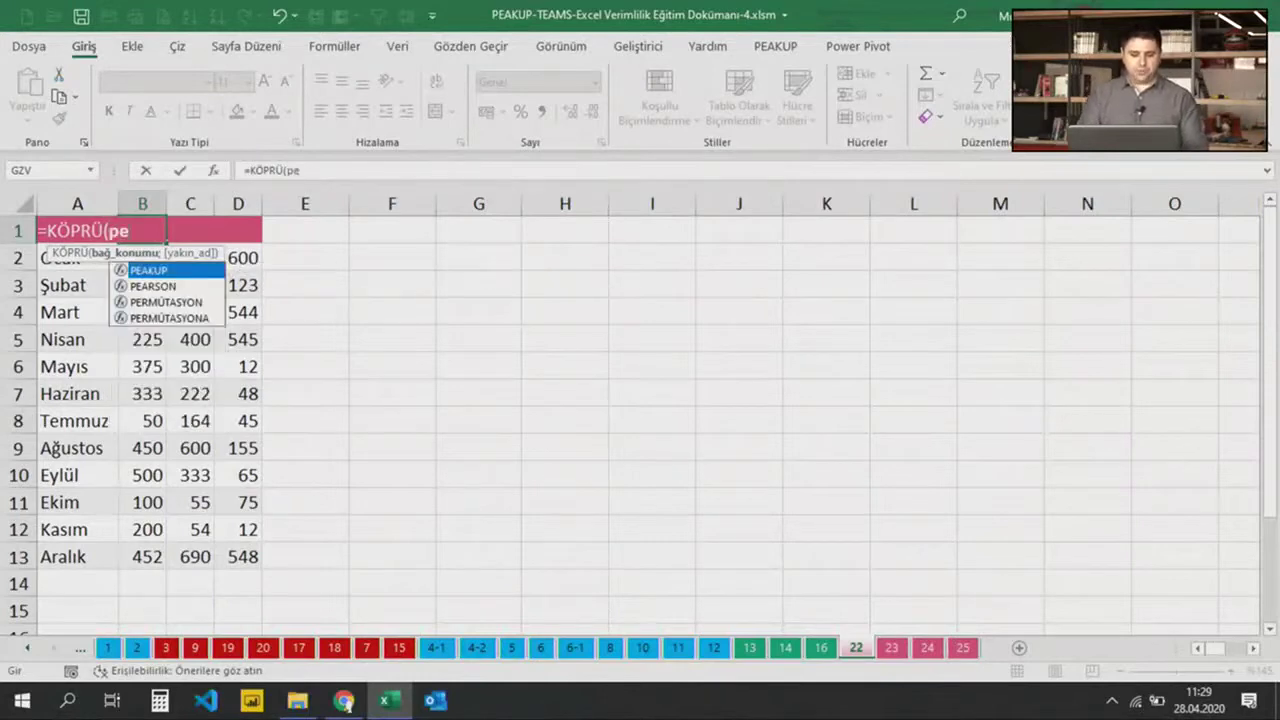
{"action": "key", "text": "Tab"}
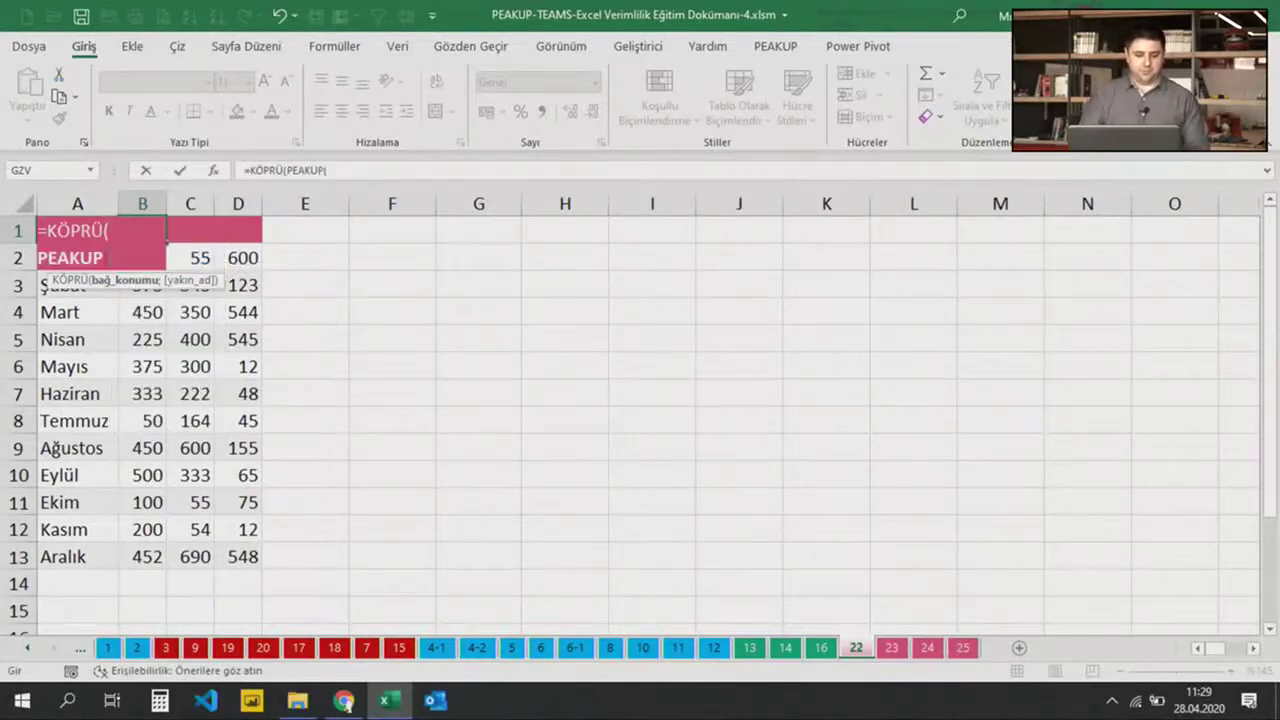
{"action": "left_click", "coordinate": [199, 226]}
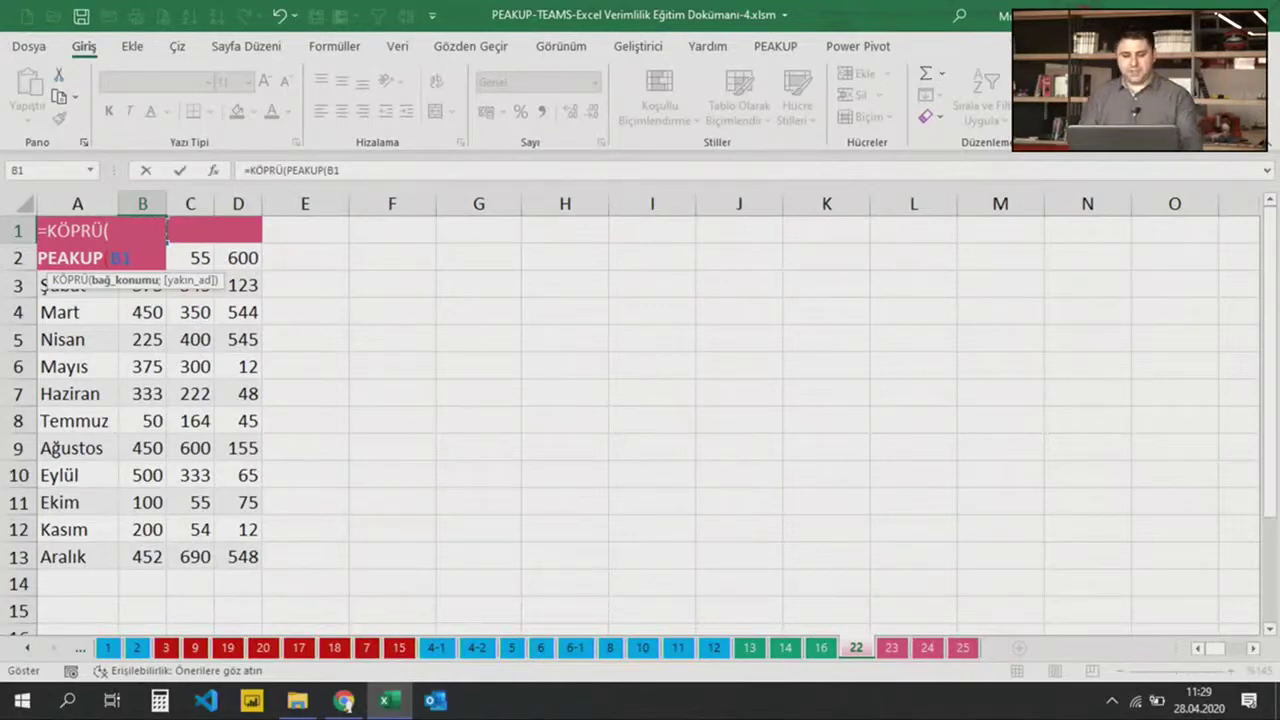
{"action": "type", "text": ")"}
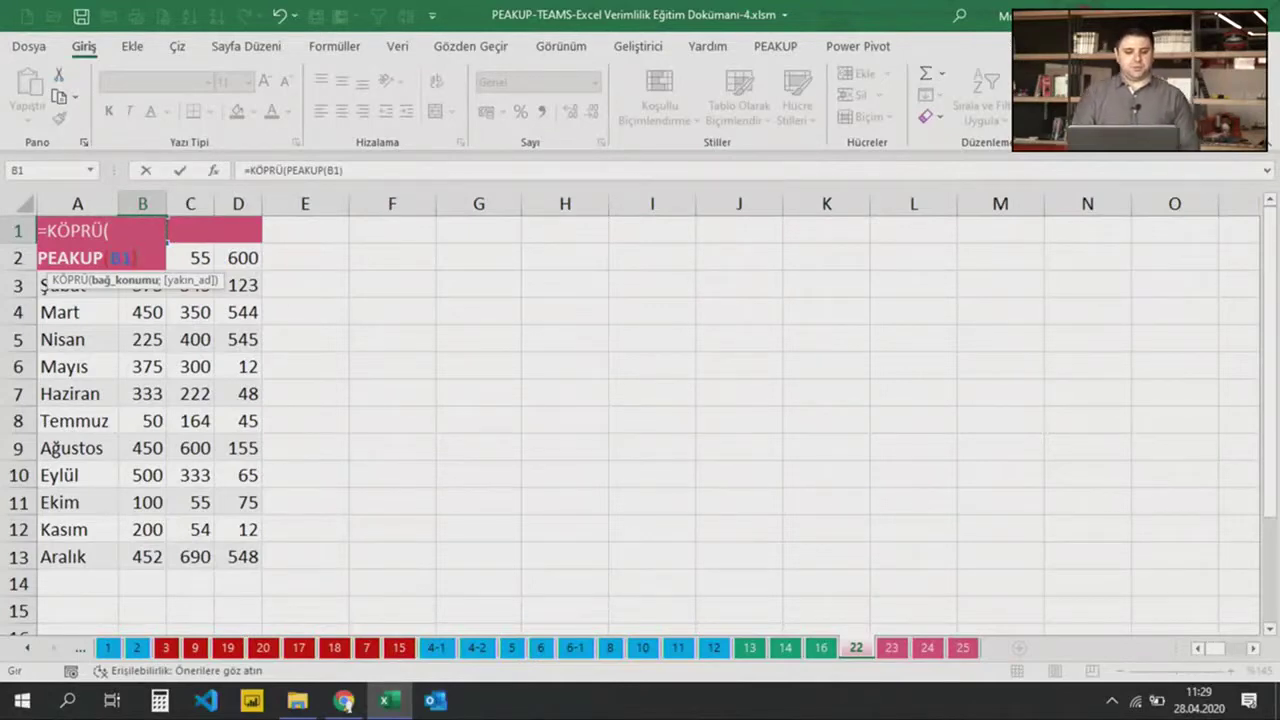
{"action": "key", "text": "Return"}
{"action": "key", "text": "Return"}
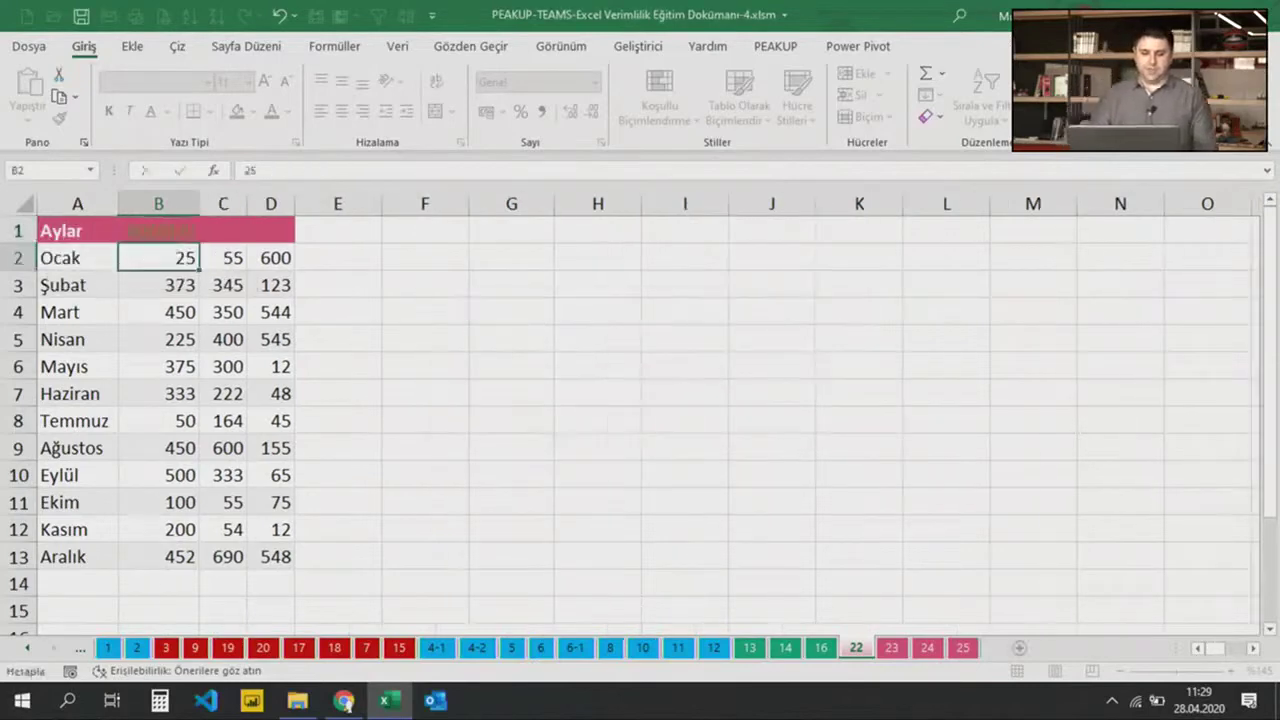
Wrap B1's KÖPRÜ formula in EĞERHATA with a 2018 fallback and confirm E1 shows 2018
{"action": "left_click", "coordinate": [151, 220]}
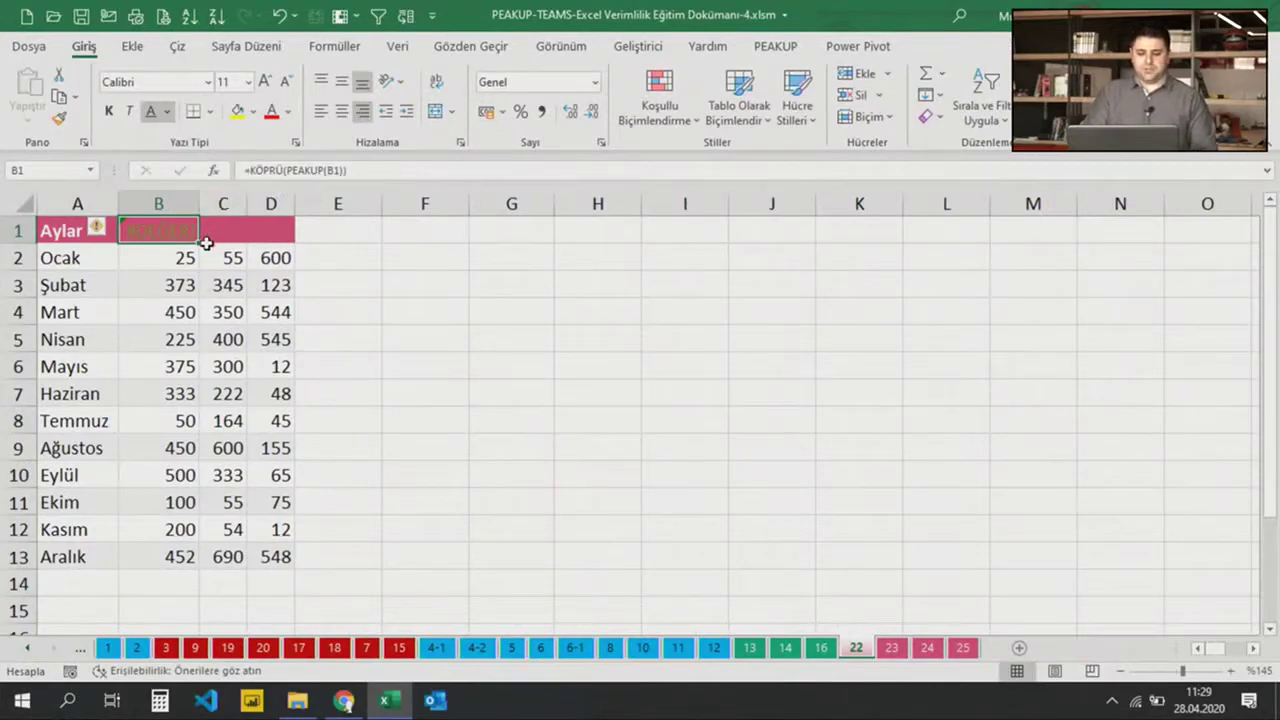
{"action": "left_click", "coordinate": [250, 171]}
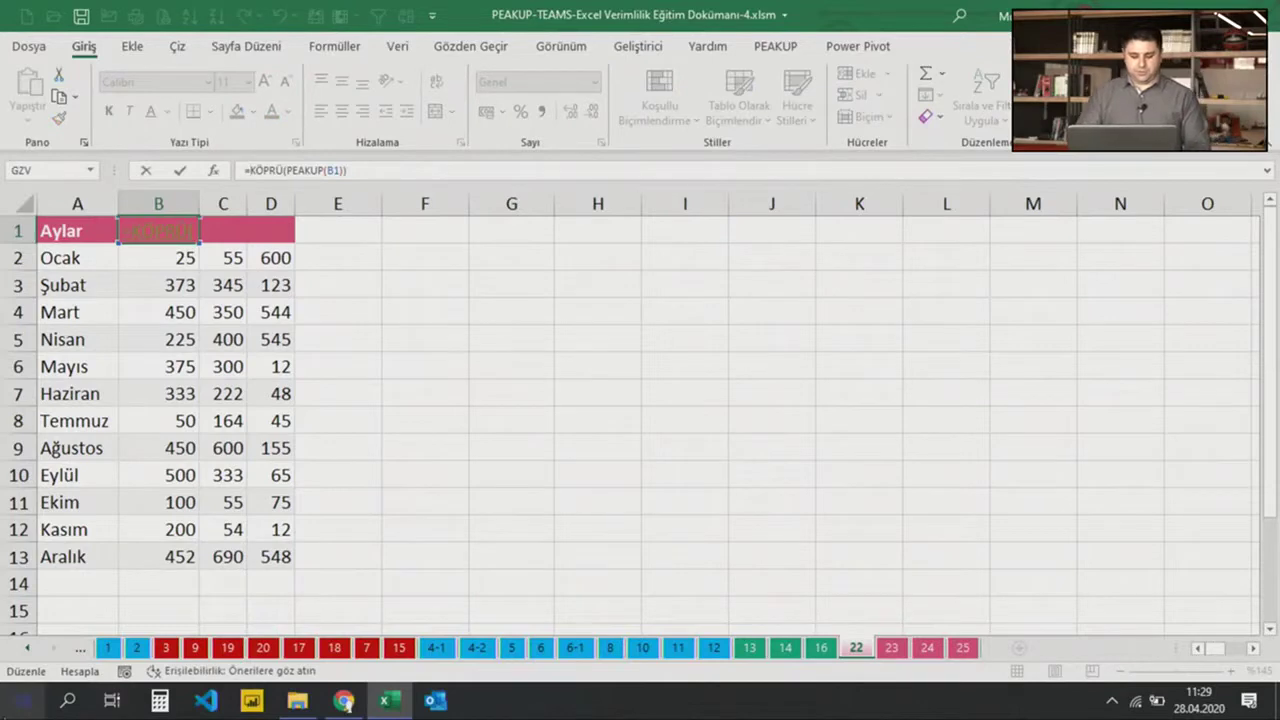
{"action": "type", "text": "EĞER"}
{"action": "key", "text": "Down"}
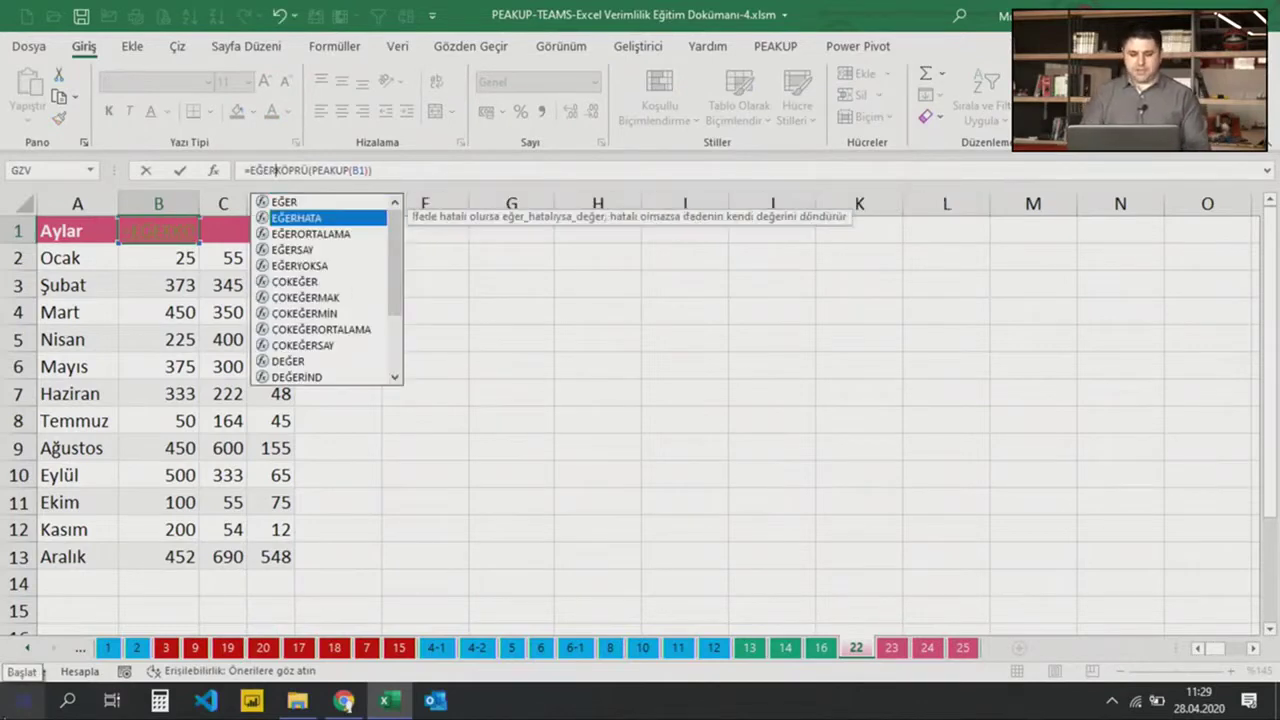
{"action": "key", "text": "Tab"}
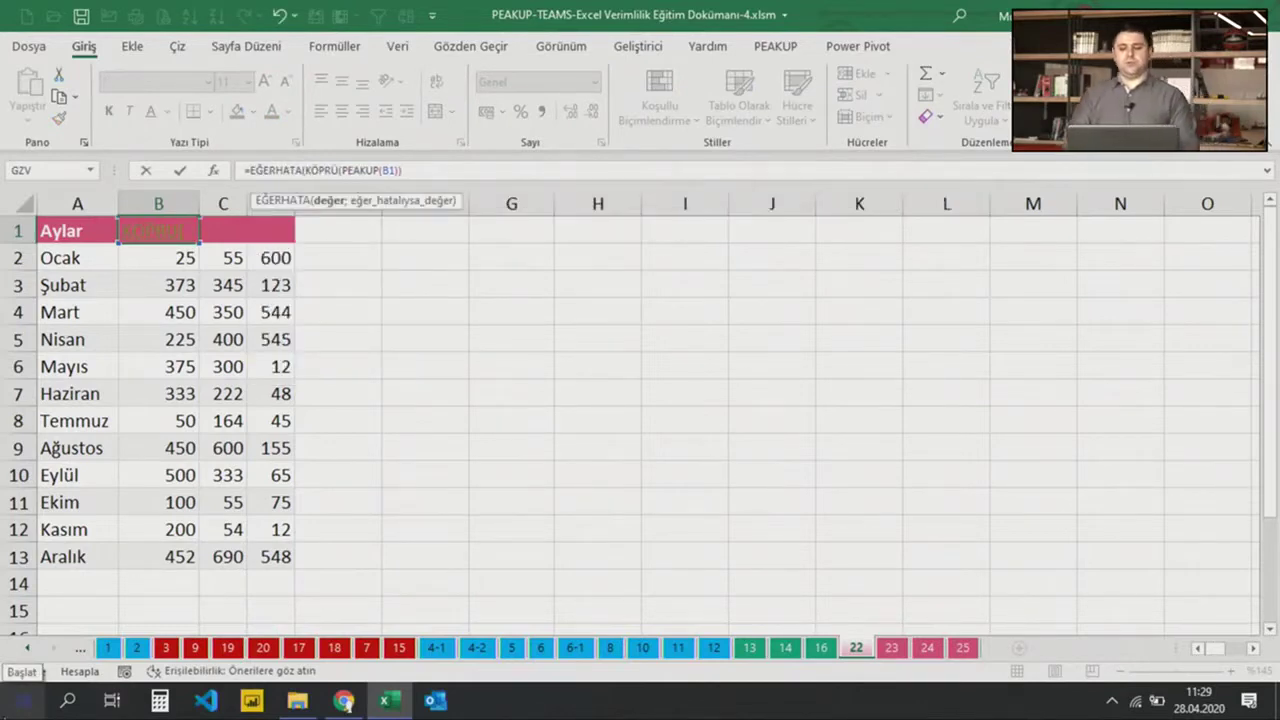
{"action": "key", "text": "F2"}
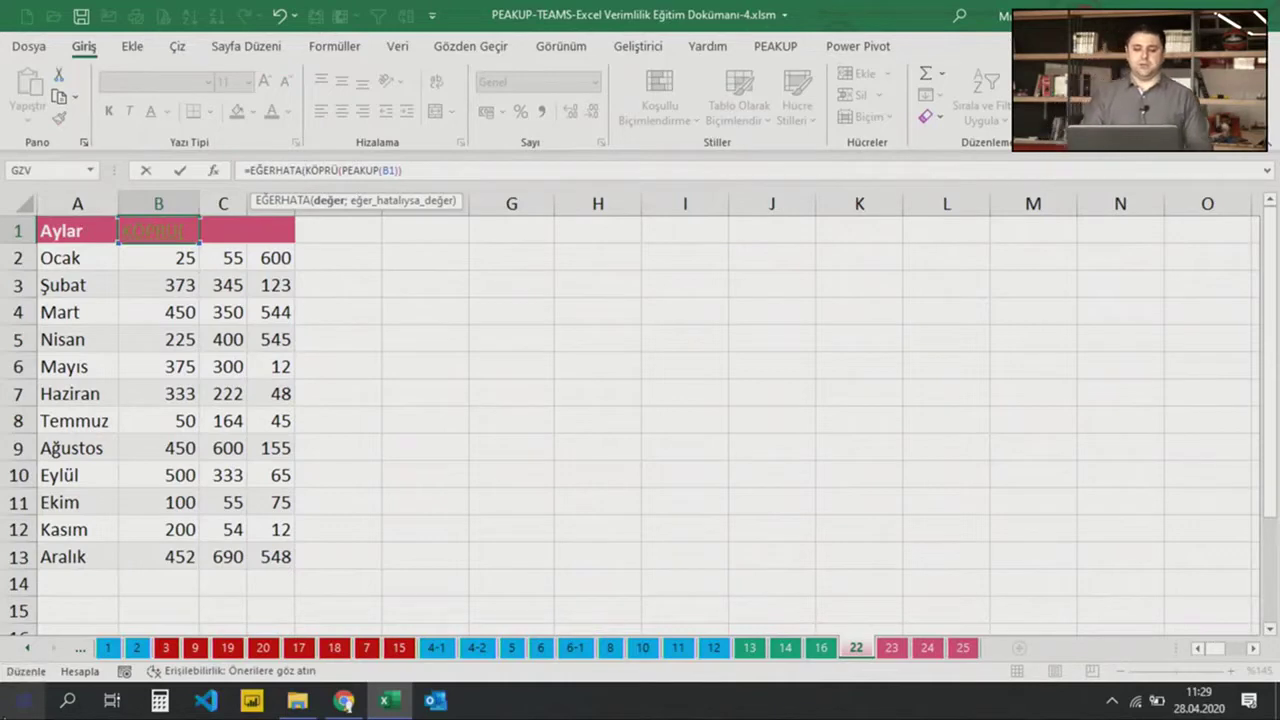
{"action": "left_click", "coordinate": [426, 169]}
{"action": "type", "text": ";2018"}
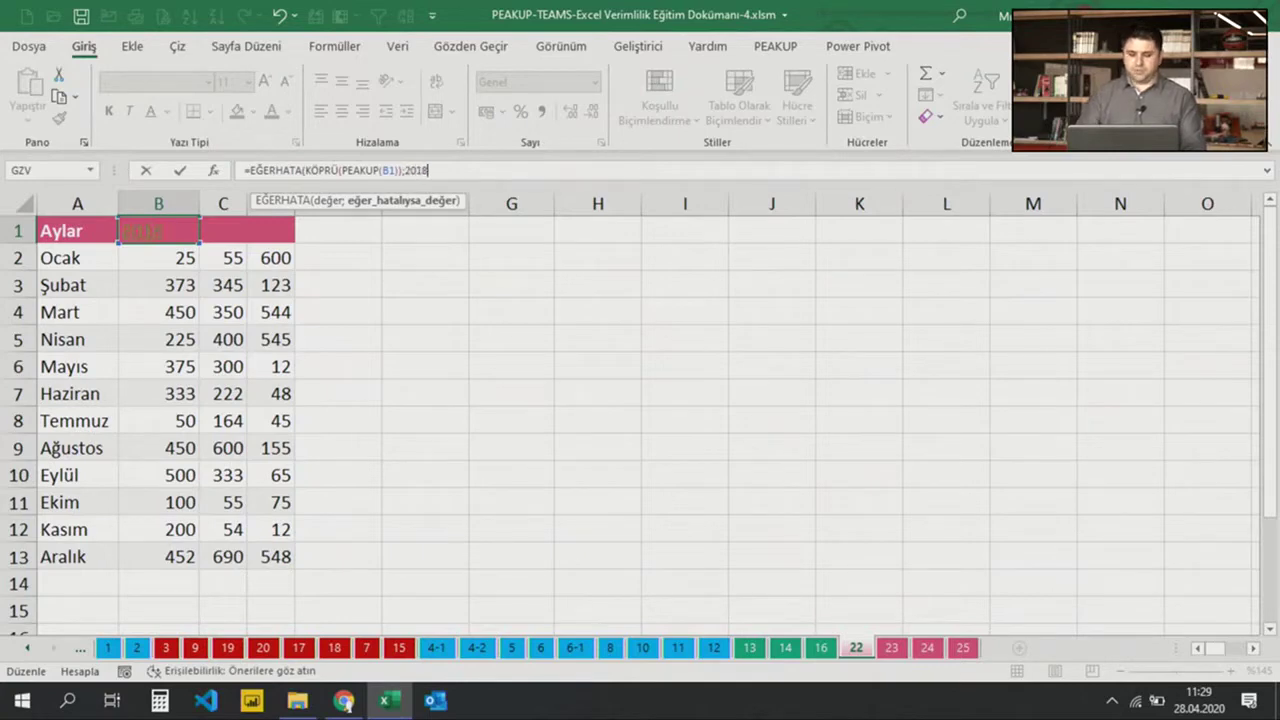
{"action": "key", "text": "Return"}
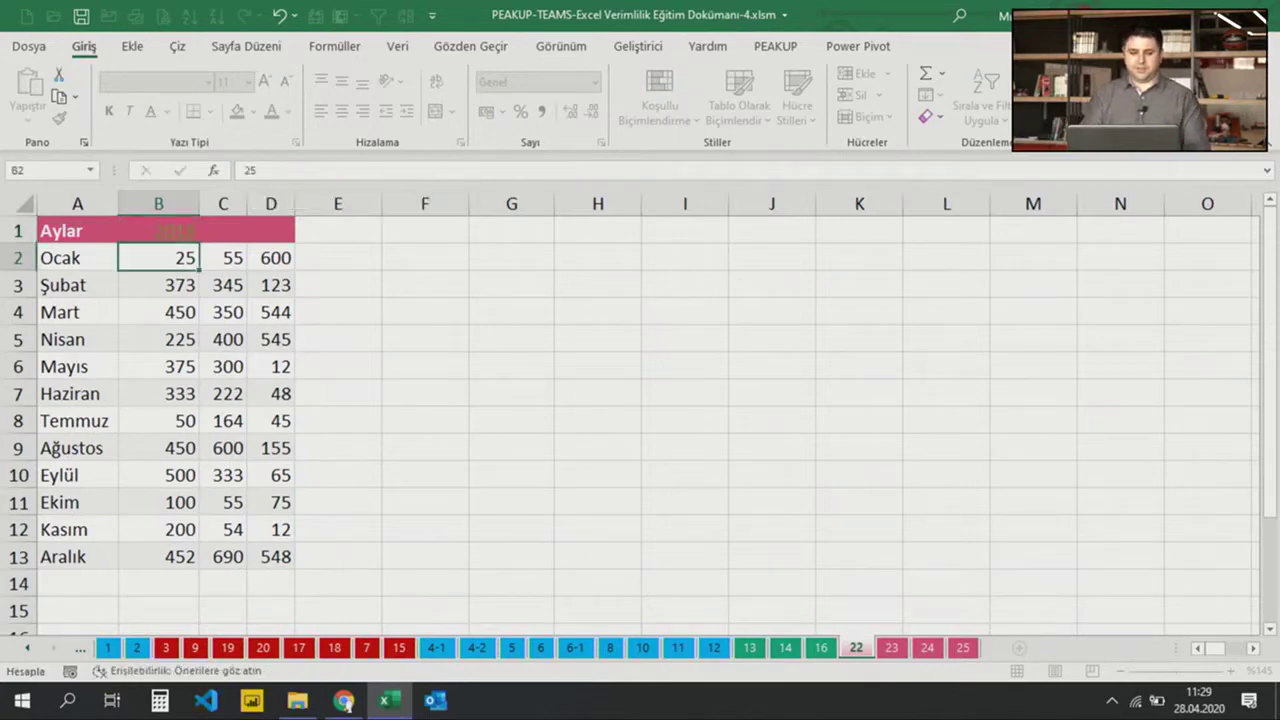
{"action": "left_click", "coordinate": [150, 242]}
{"action": "left_click", "coordinate": [384, 287]}
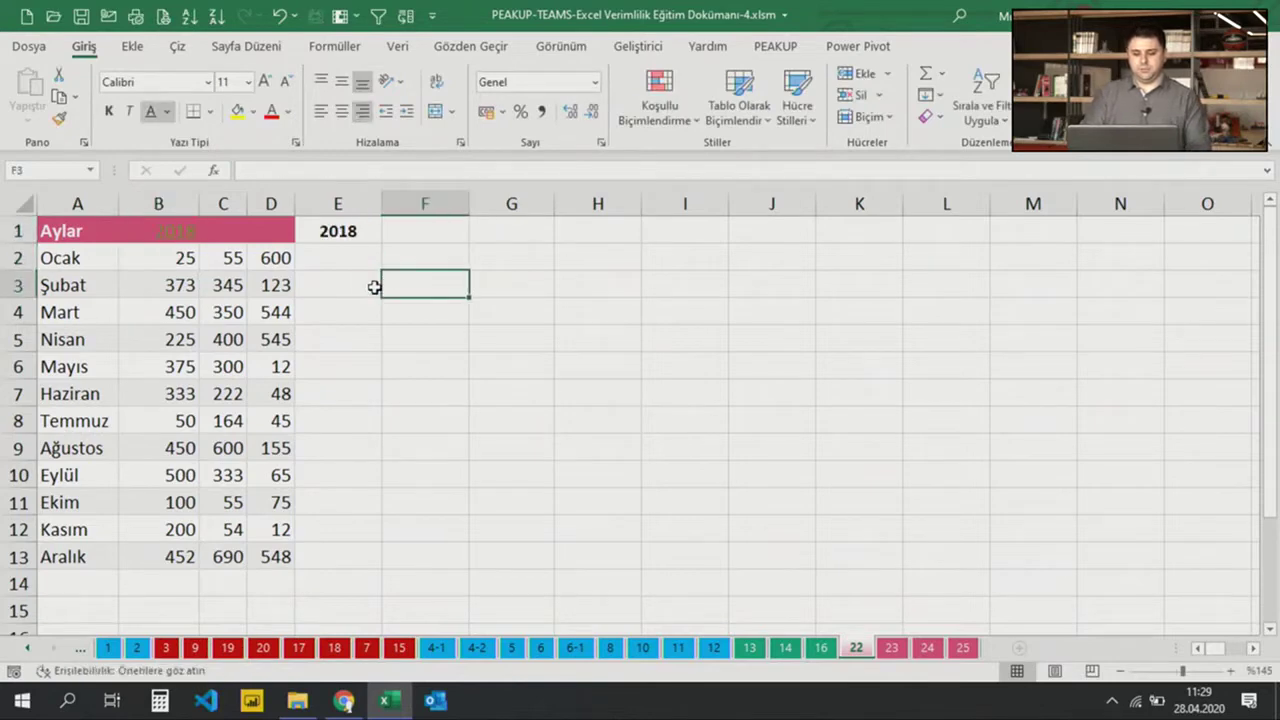
{"action": "left_click", "coordinate": [342, 237]}
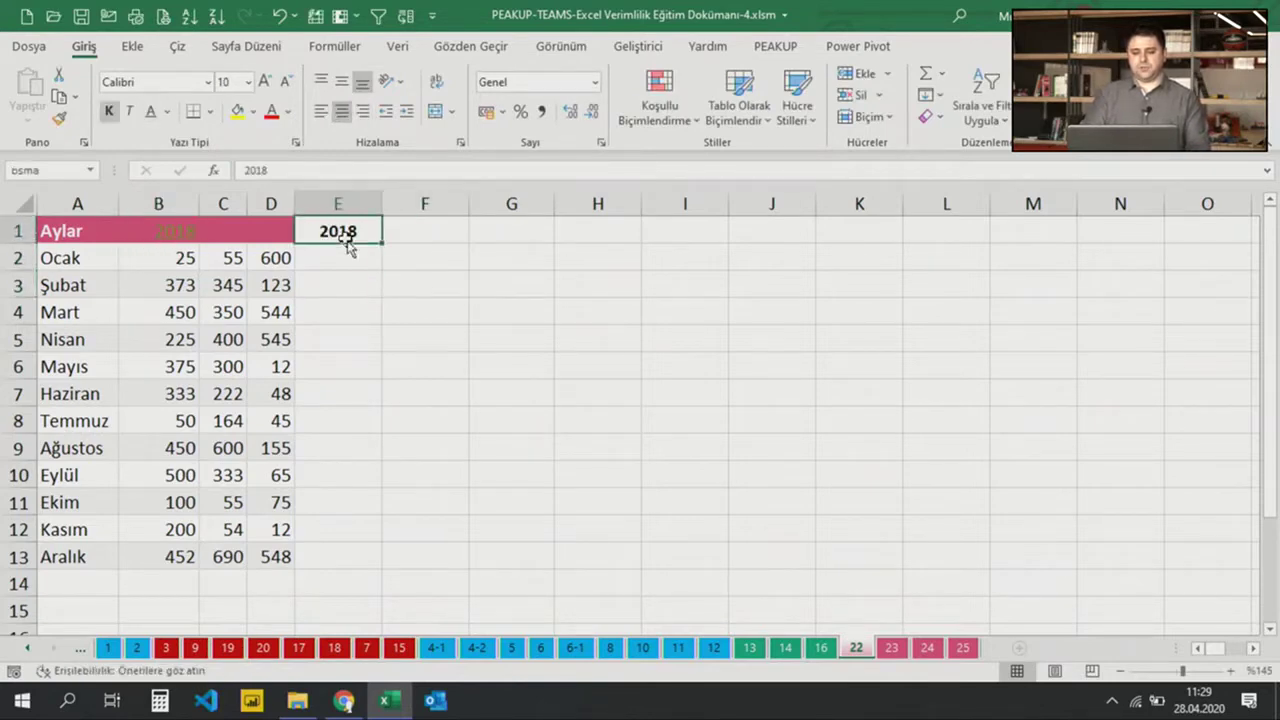
Copy the pink Aylar header format onto B1:D1 and fill B1's formula across to D1
{"action": "left_click", "coordinate": [66, 230]}
{"action": "left_click", "coordinate": [59, 118]}
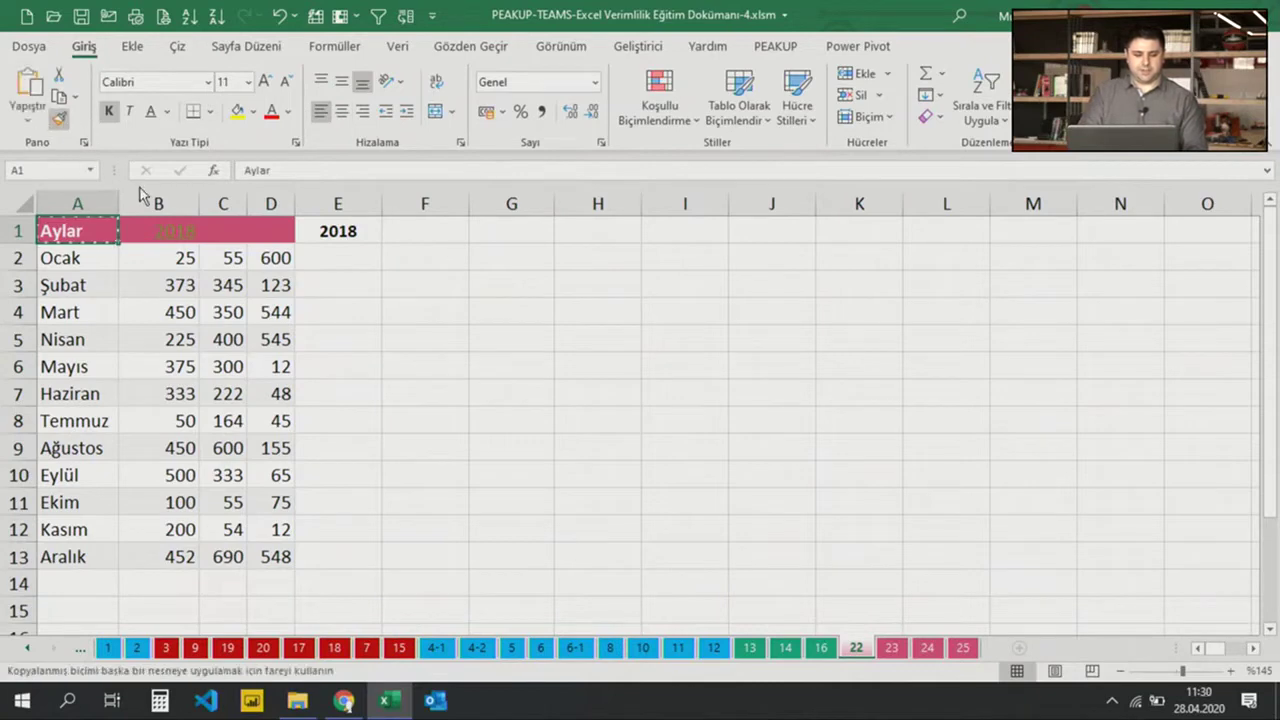
{"action": "left_click_drag", "start_coordinate": [157, 229], "coordinate": [289, 238]}
{"action": "left_click", "coordinate": [186, 226]}
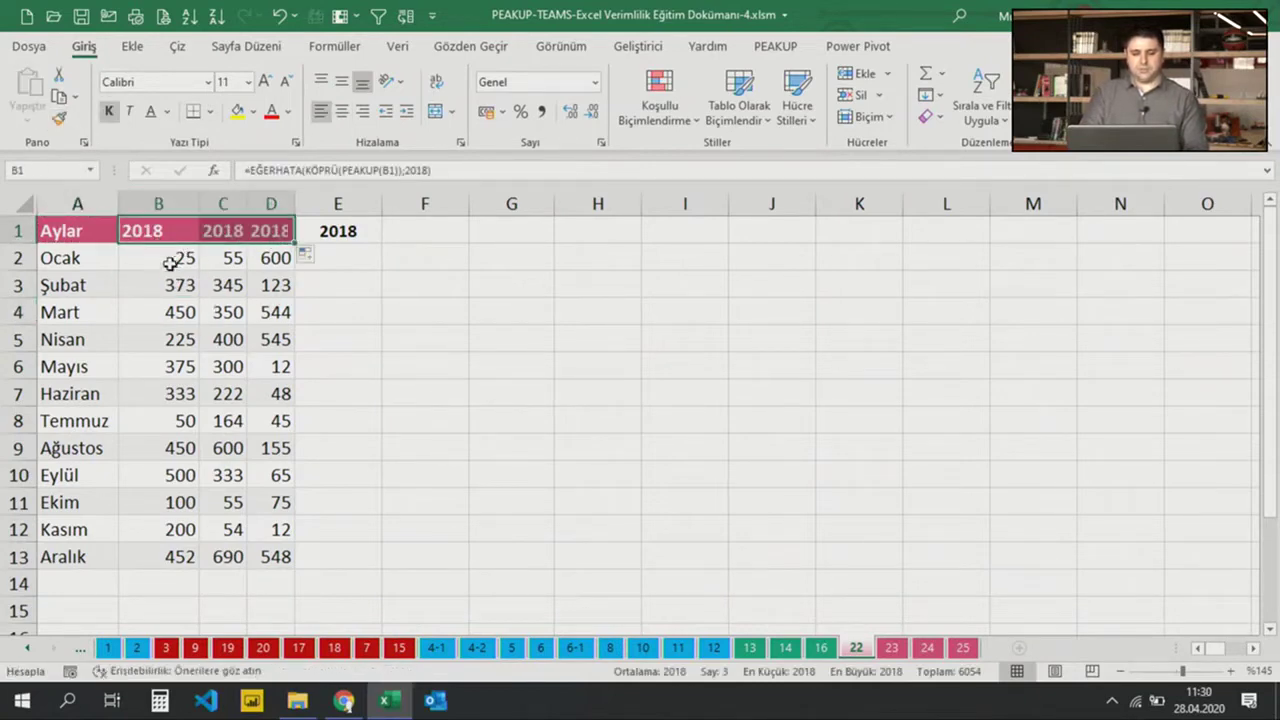
{"action": "left_click", "coordinate": [232, 240]}
Change the fallback year to 2019 in C1 and 2020 in D1, then widen column D
{"action": "left_click", "coordinate": [424, 171]}
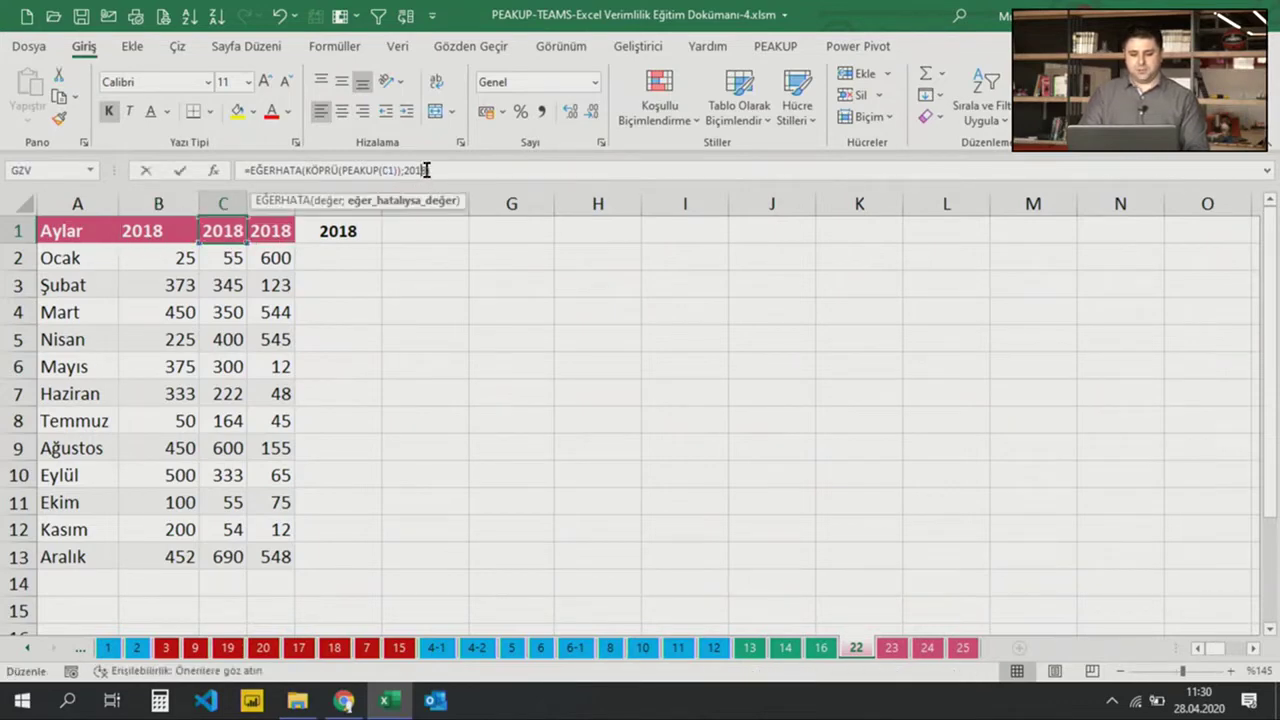
{"action": "key", "text": "BackSpace"}
{"action": "key", "text": "BackSpace"}
{"action": "type", "text": "9)"}
{"action": "key", "text": "Return"}
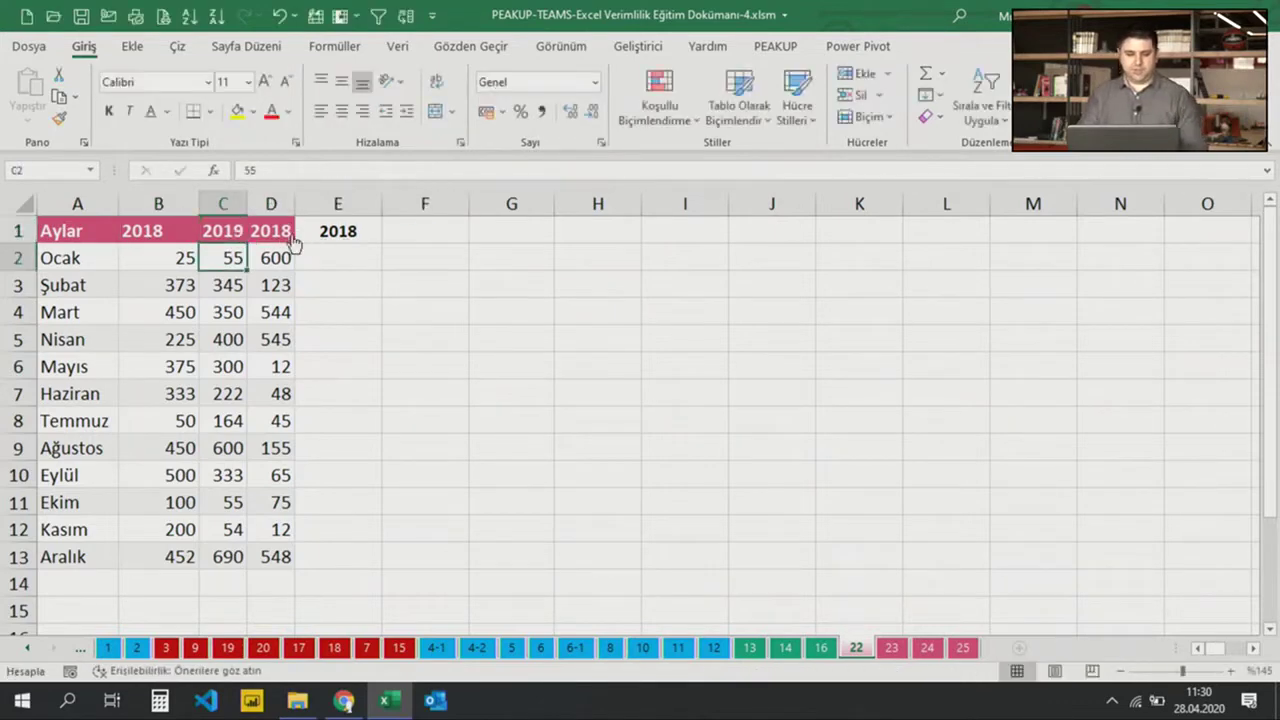
{"action": "left_click", "coordinate": [288, 236]}
{"action": "left_click", "coordinate": [425, 172]}
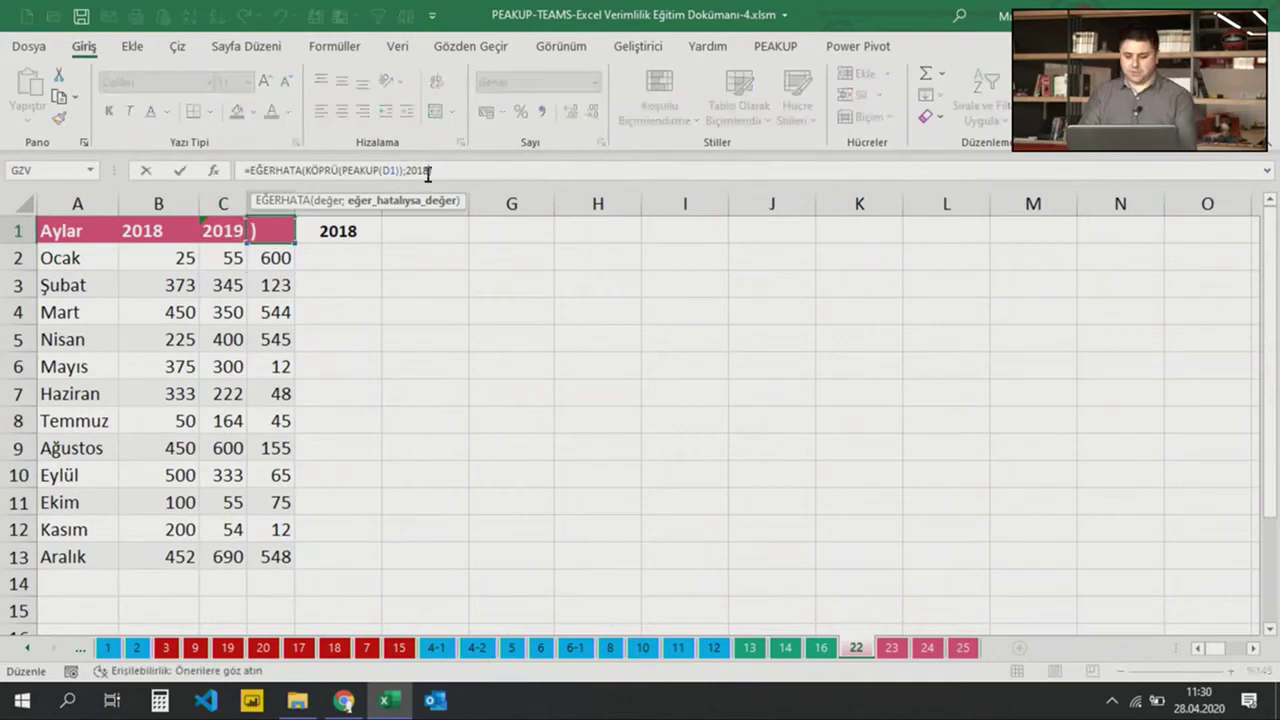
{"action": "key", "text": "BackSpace"}
{"action": "key", "text": "BackSpace"}
{"action": "type", "text": "20"}
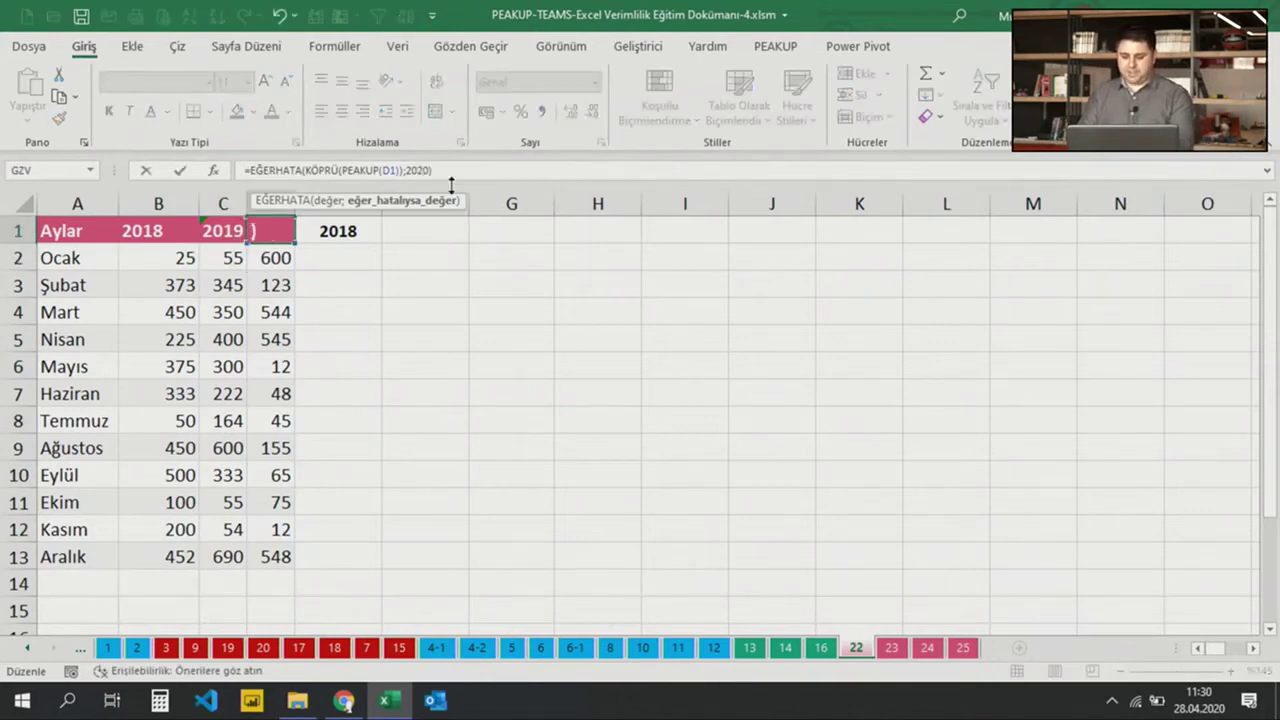
{"action": "key", "text": "Return"}
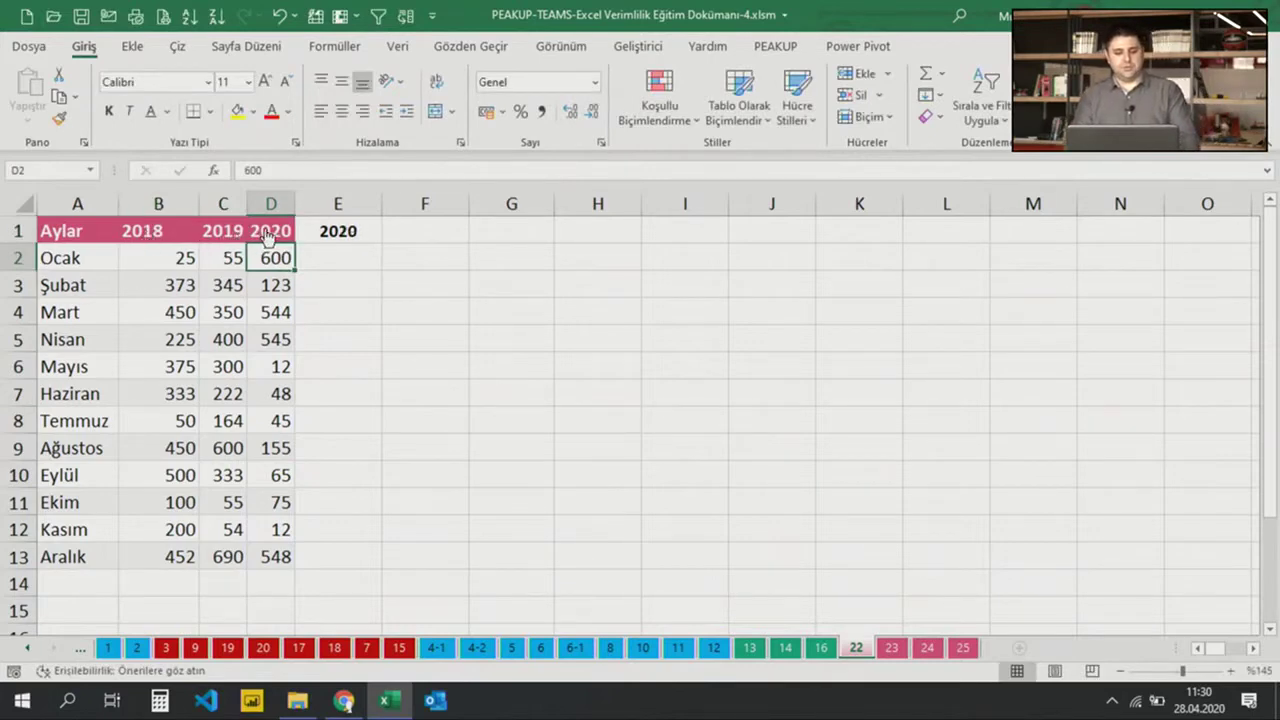
{"action": "left_click_drag", "start_coordinate": [295, 203], "coordinate": [317, 203]}
Widen column C so 2019 fits, then select cells down column E from E2
{"action": "left_click", "coordinate": [350, 235]}
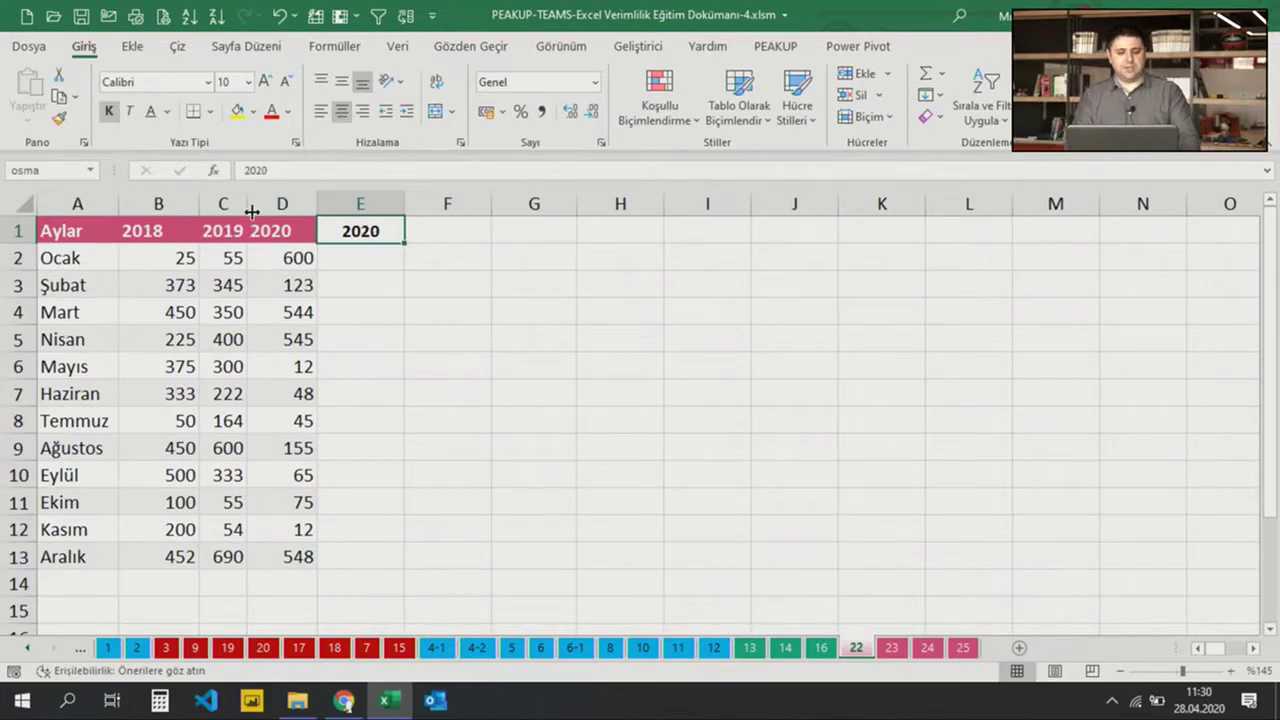
{"action": "left_click_drag", "start_coordinate": [249, 204], "coordinate": [271, 203]}
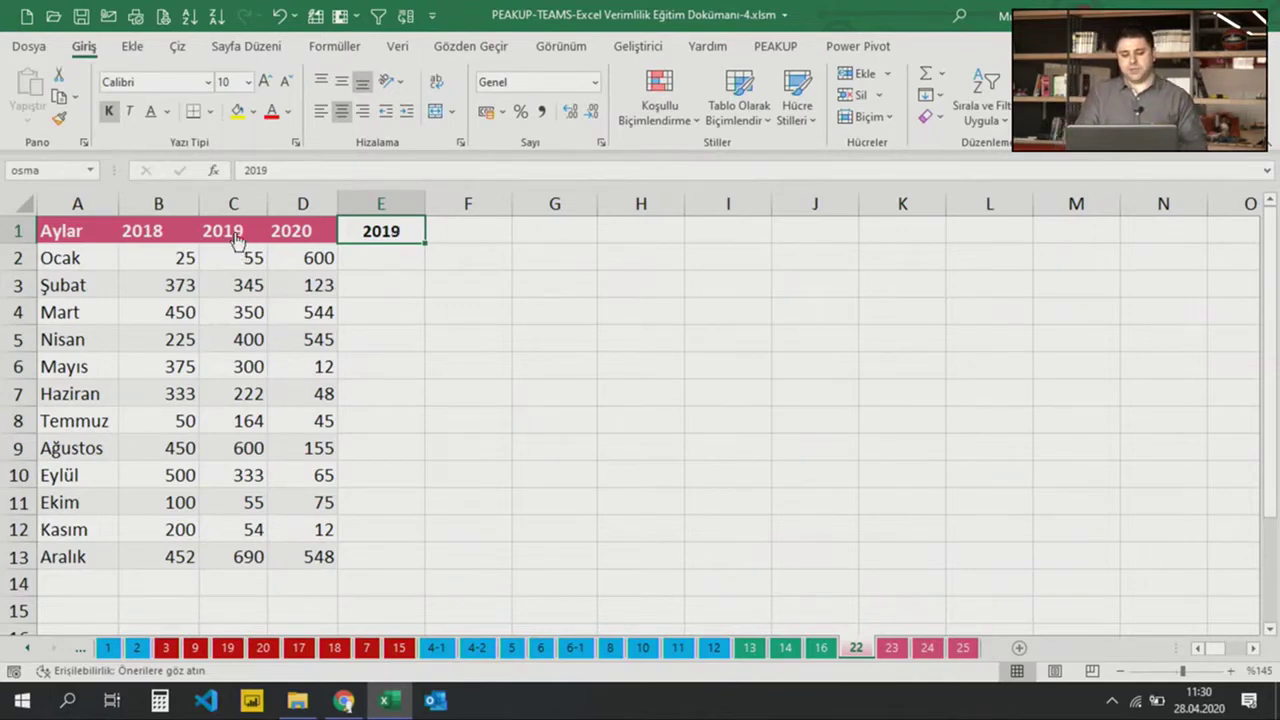
{"action": "left_click_drag", "start_coordinate": [357, 270], "coordinate": [371, 543]}
In E2, type =KAYDIR($A$1;SATIR()-1; and begin a KAÇINCI( column argument
{"action": "left_click", "coordinate": [348, 262]}
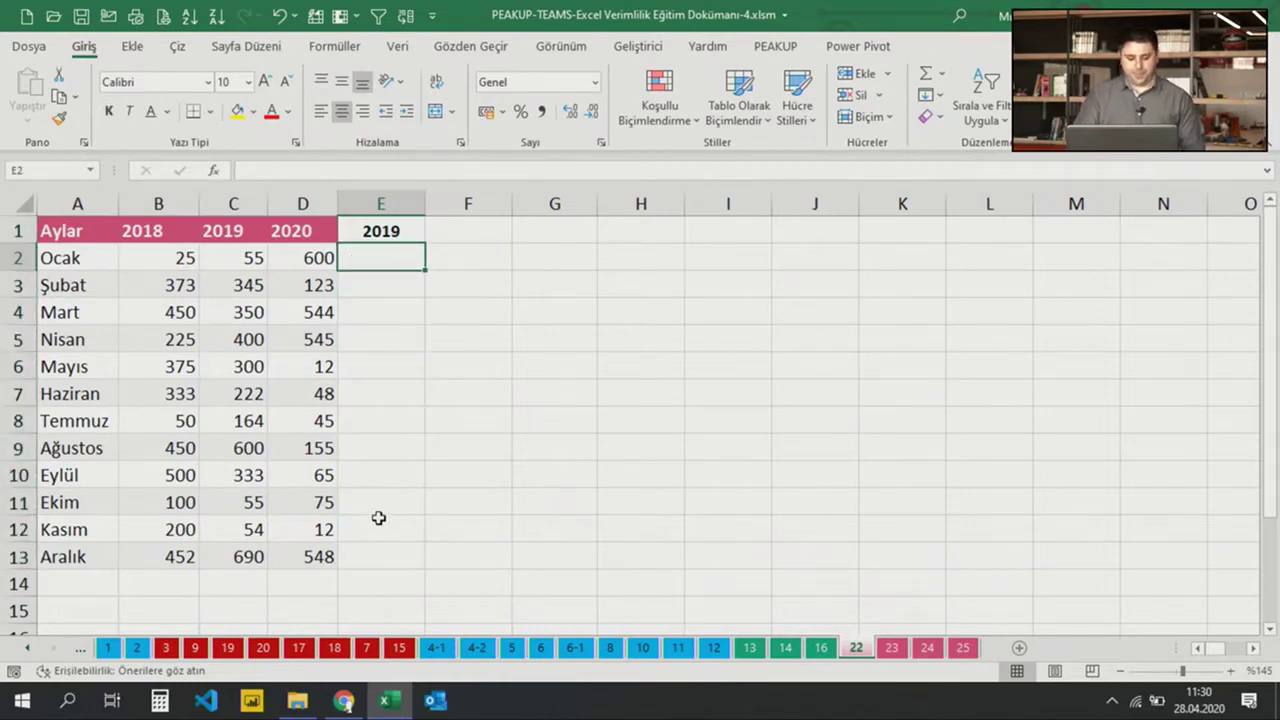
{"action": "type", "text": "="}
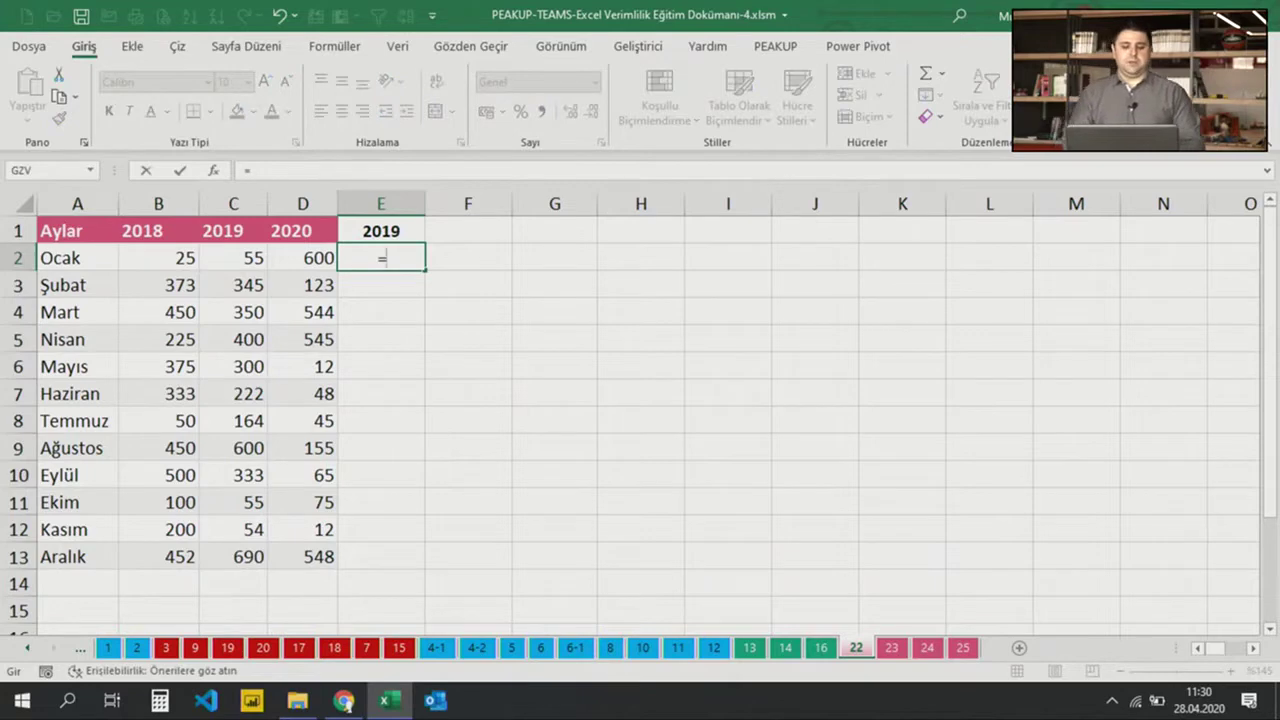
{"action": "type", "text": "KAY"}
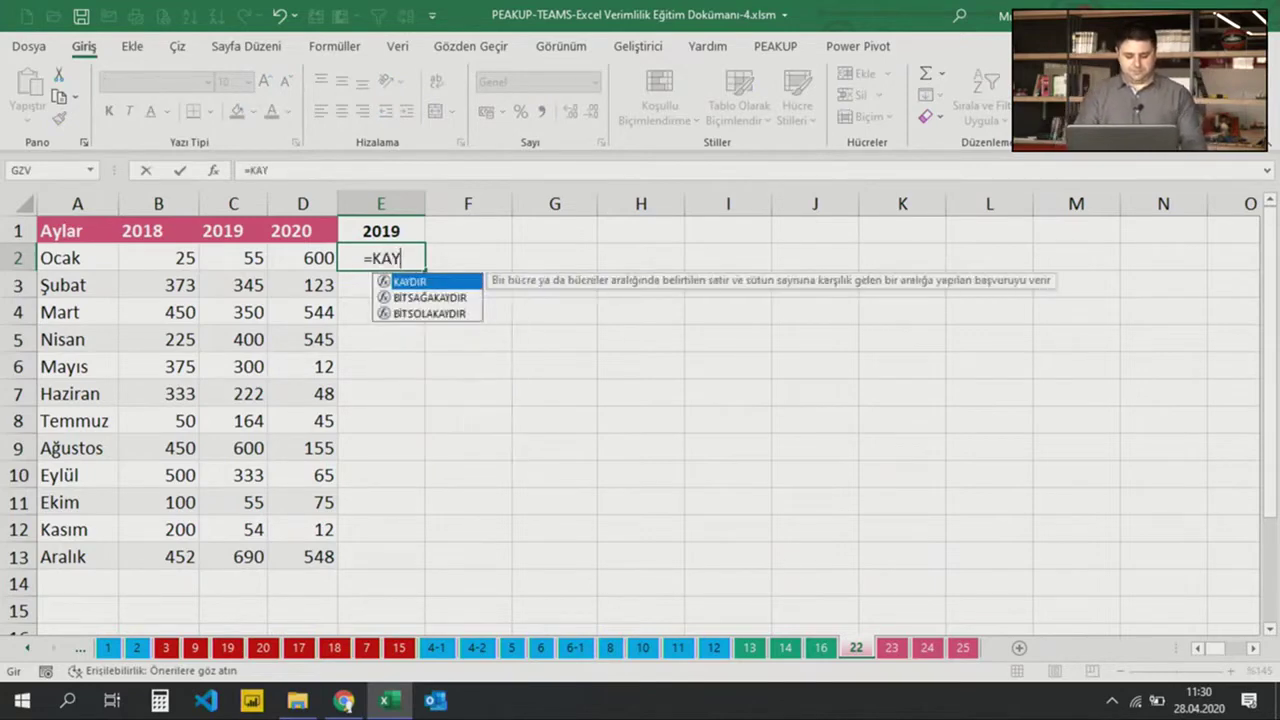
{"action": "type", "text": "DIR("}
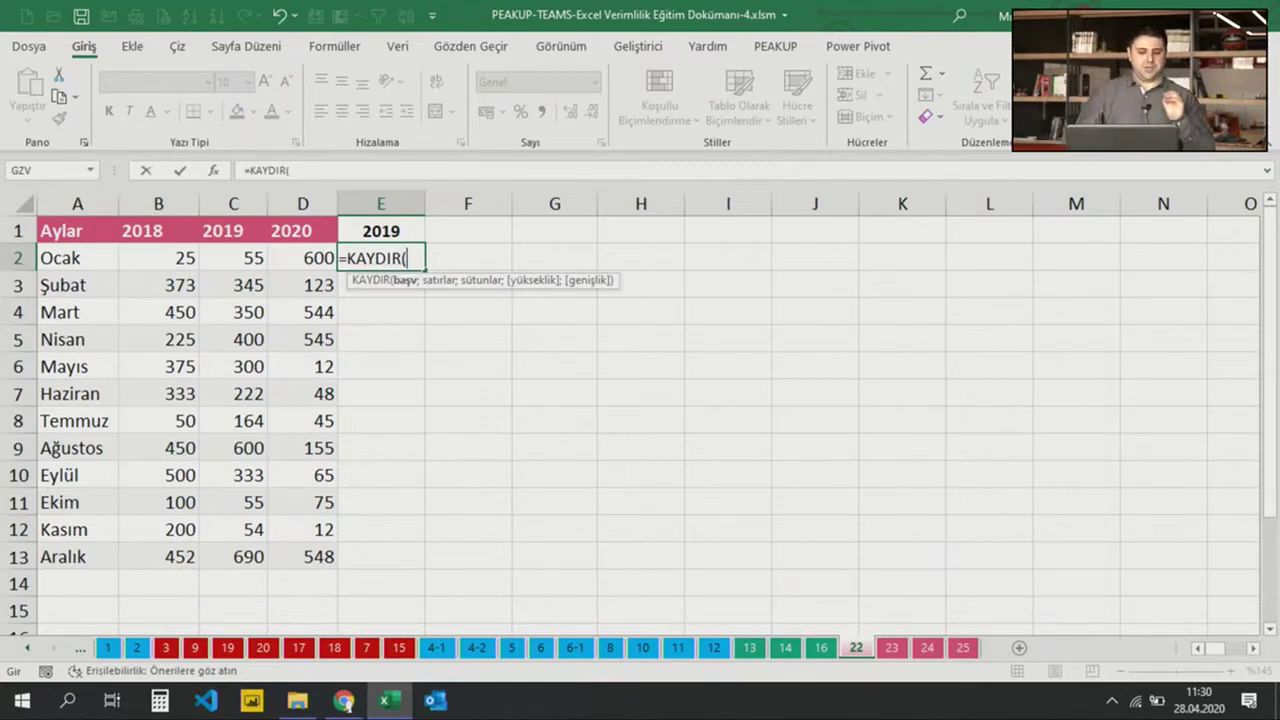
{"action": "left_click", "coordinate": [54, 234]}
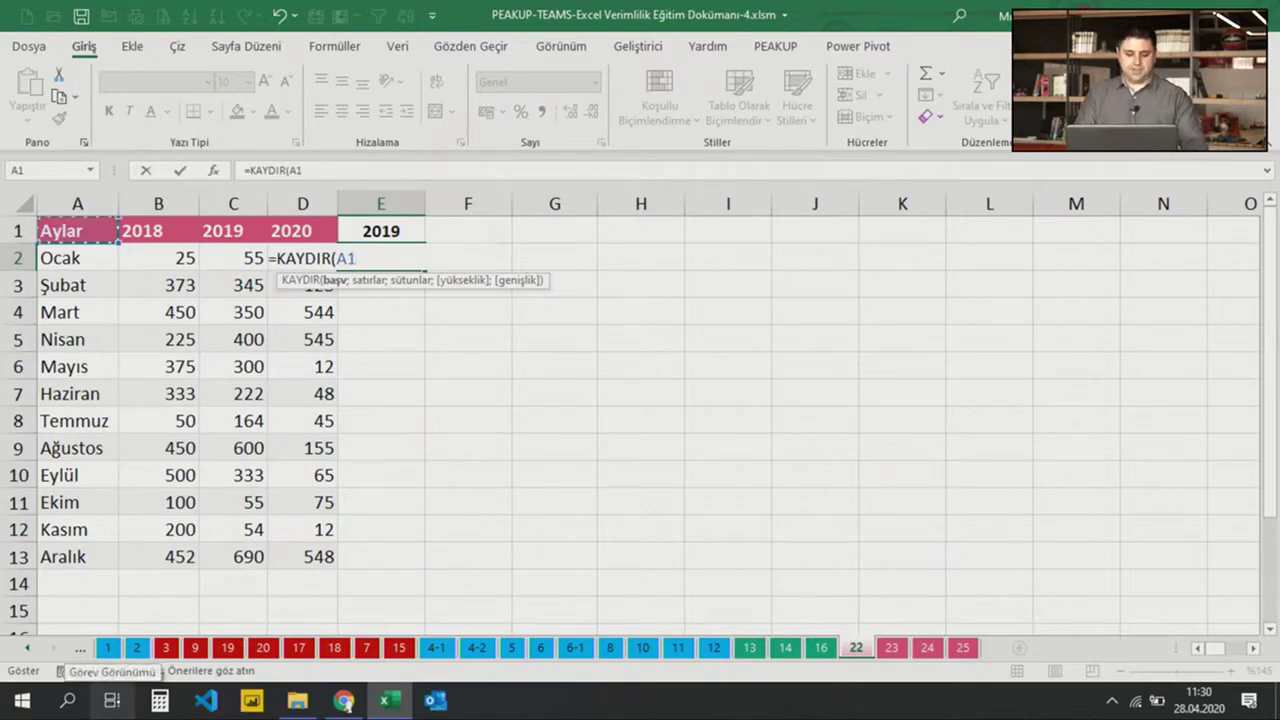
{"action": "key", "text": "F4"}
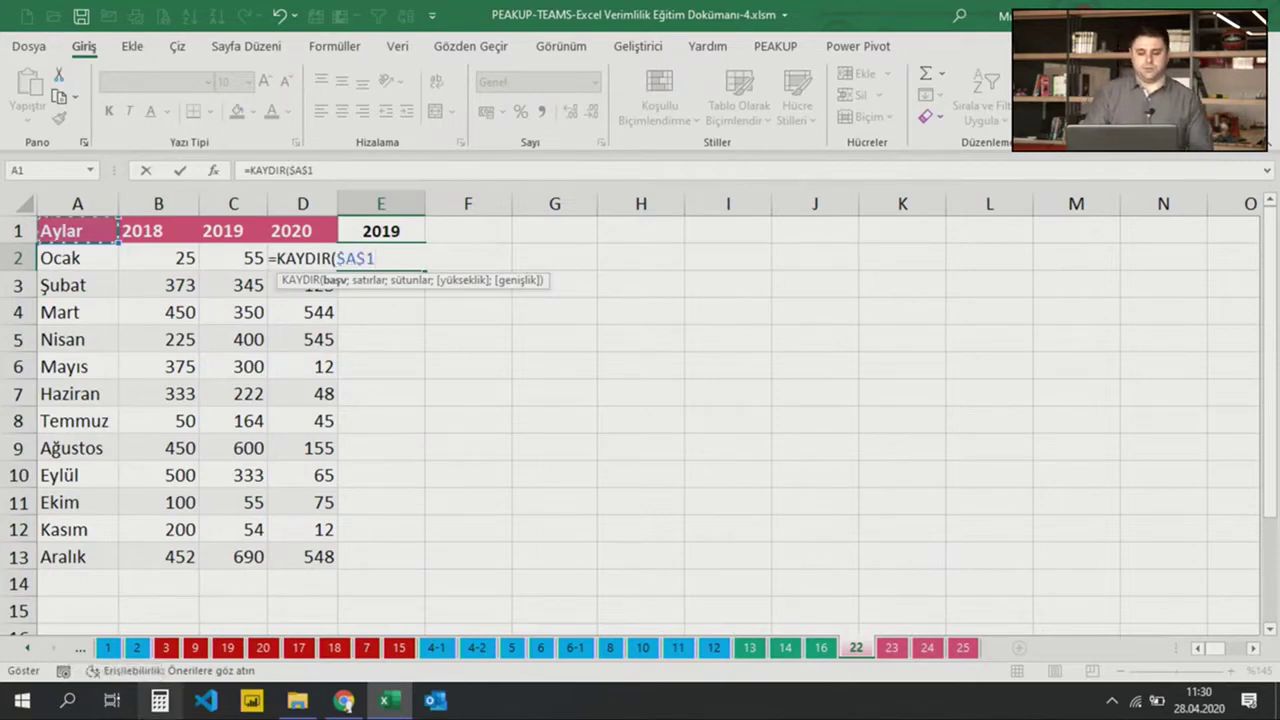
{"action": "type", "text": ";"}
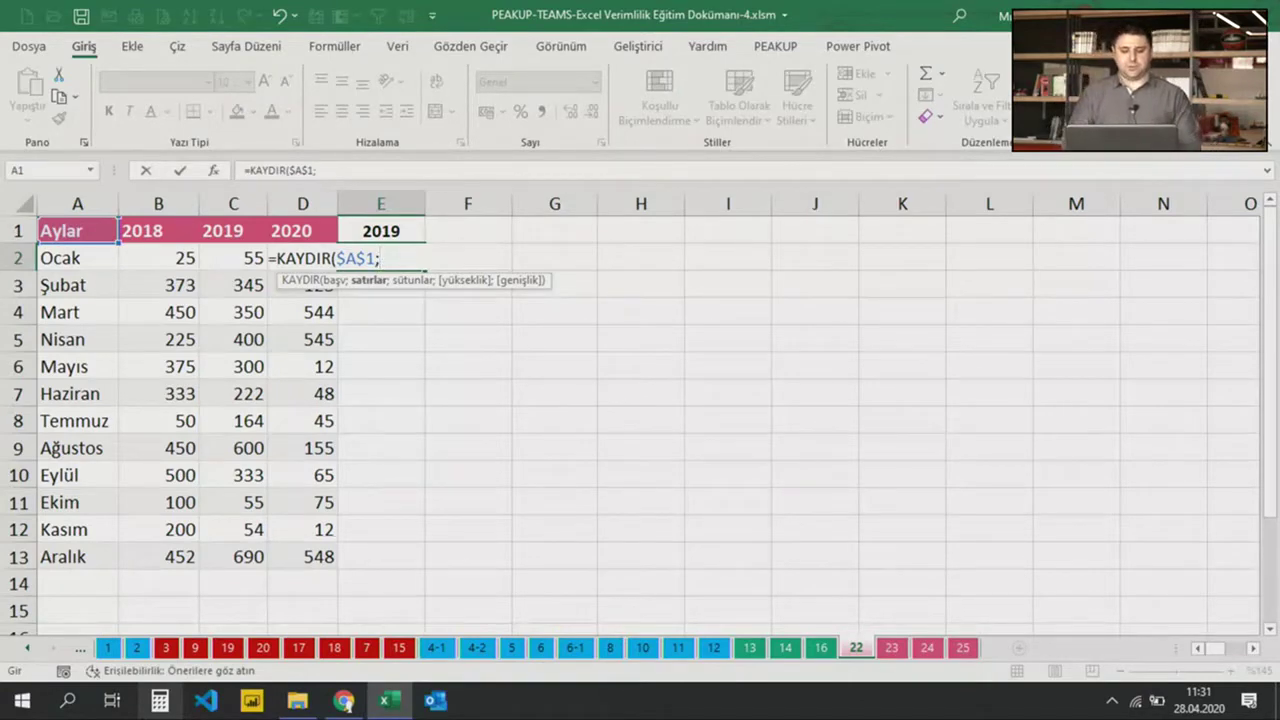
{"action": "type", "text": "SATIR"}
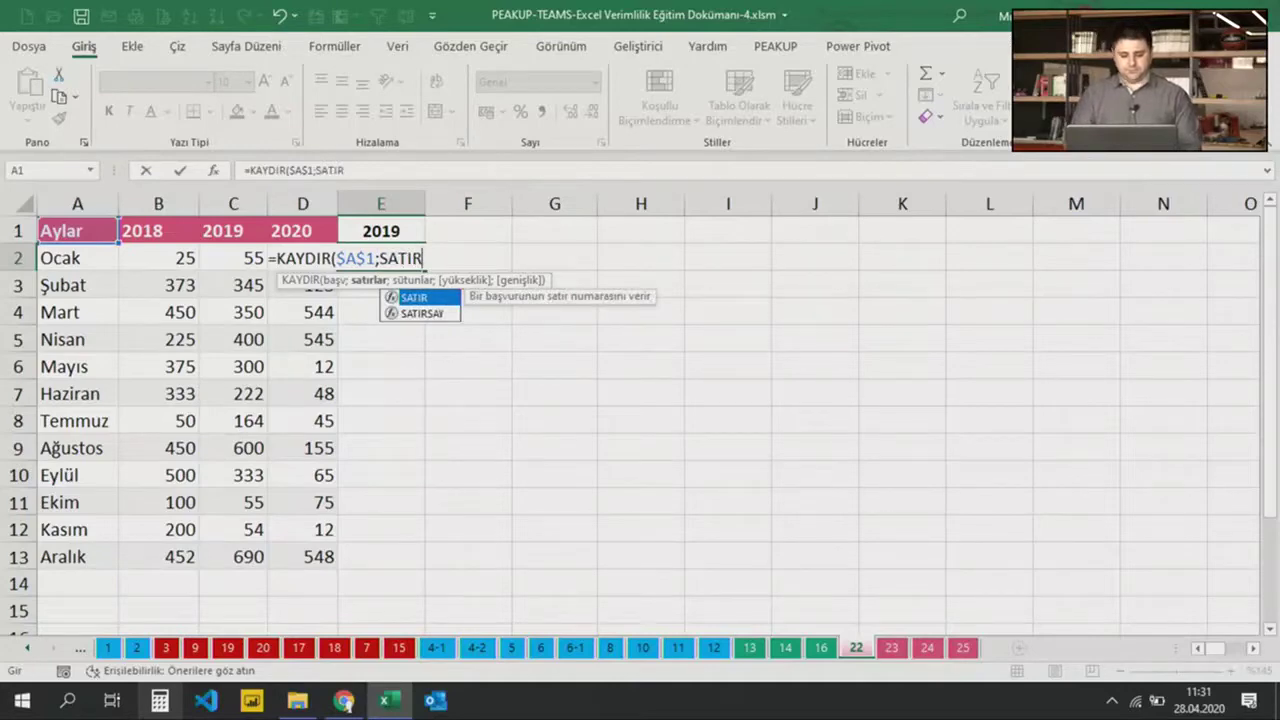
{"action": "type", "text": "()-1"}
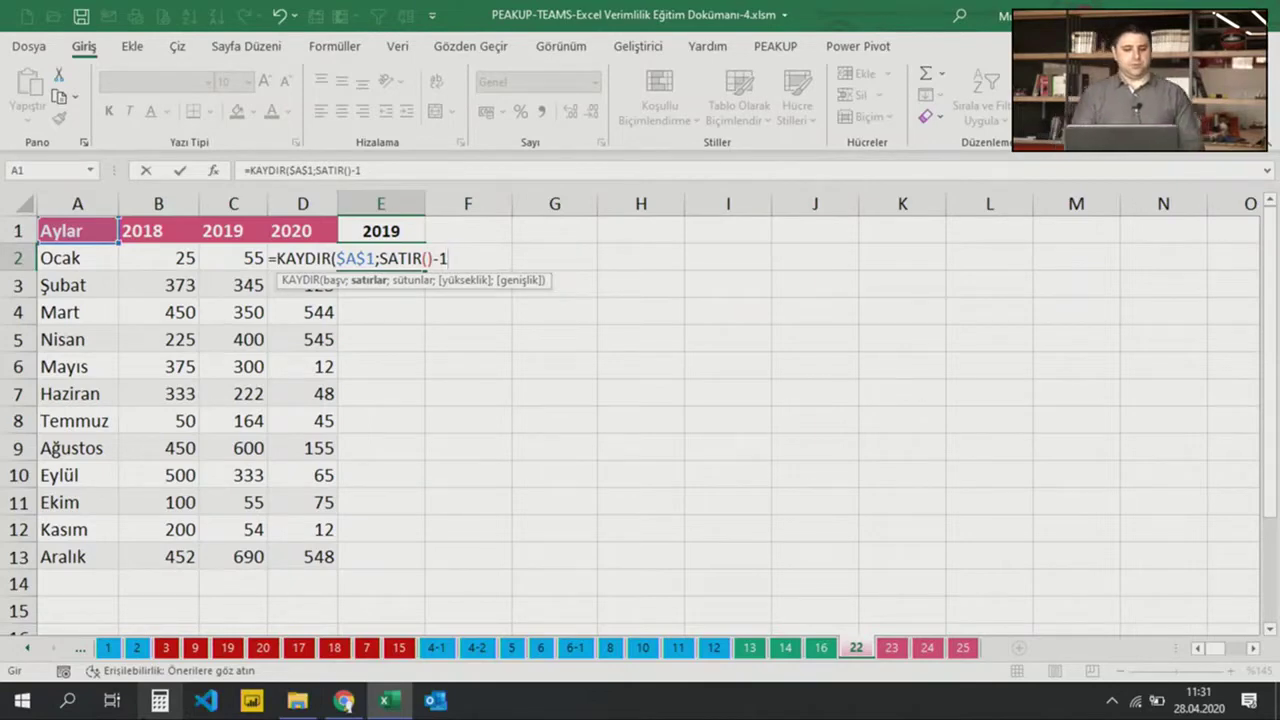
{"action": "type", "text": ";"}
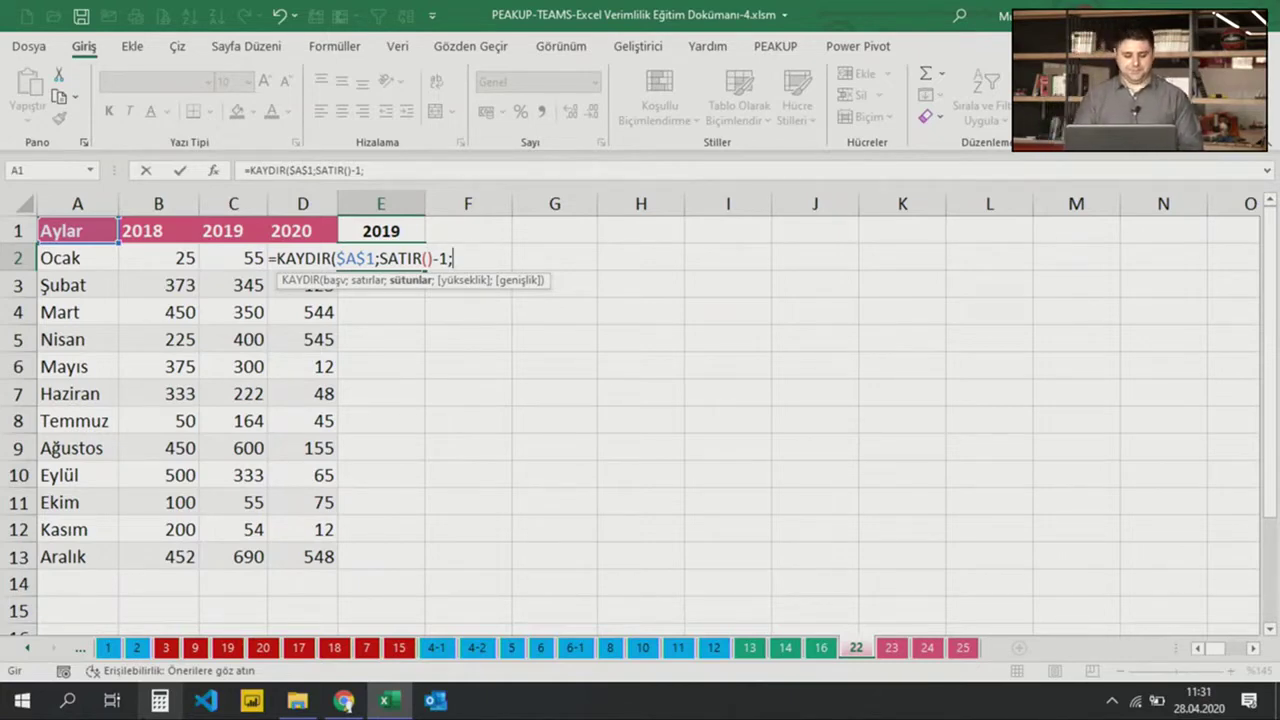
{"action": "type", "text": "KA"}
{"action": "key", "text": "Tab"}
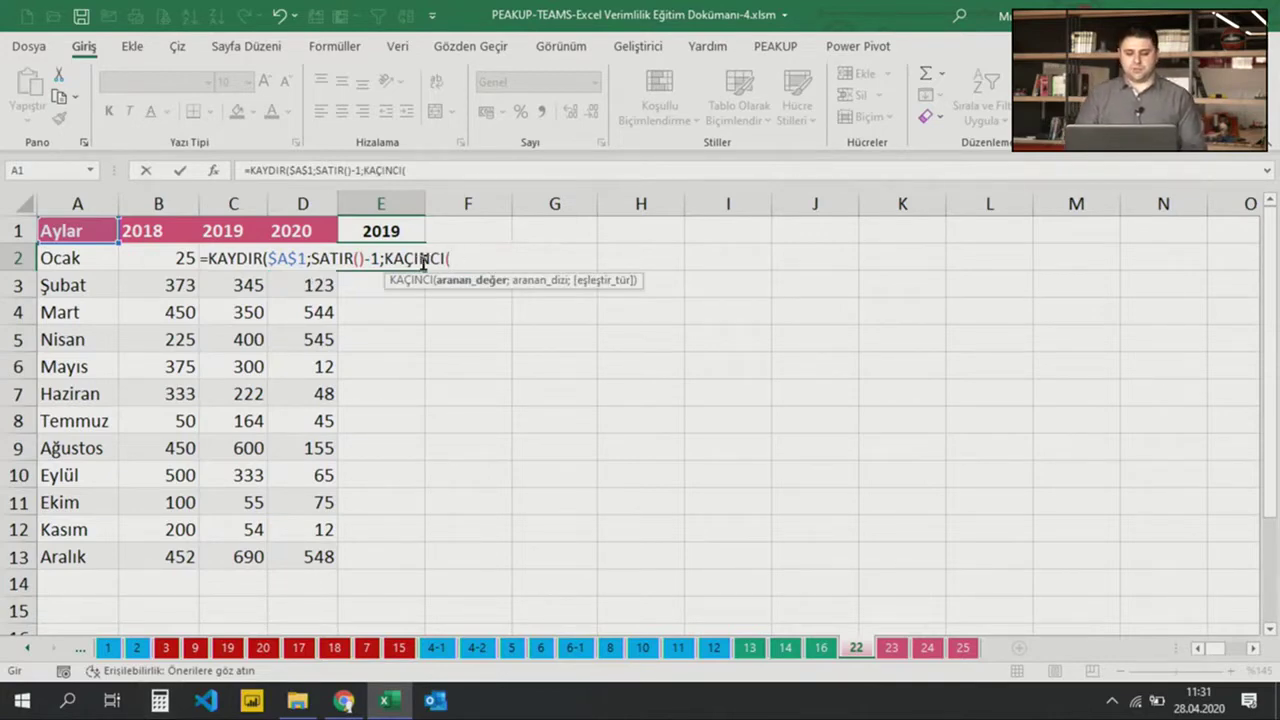
Complete E2's =KAYDIR($A$1;SATIR()-1;KAÇINCI(osma;$A$1:$D$1;0)-1) formula, returning 55 for Ocak 2019
{"action": "left_click", "coordinate": [376, 226]}
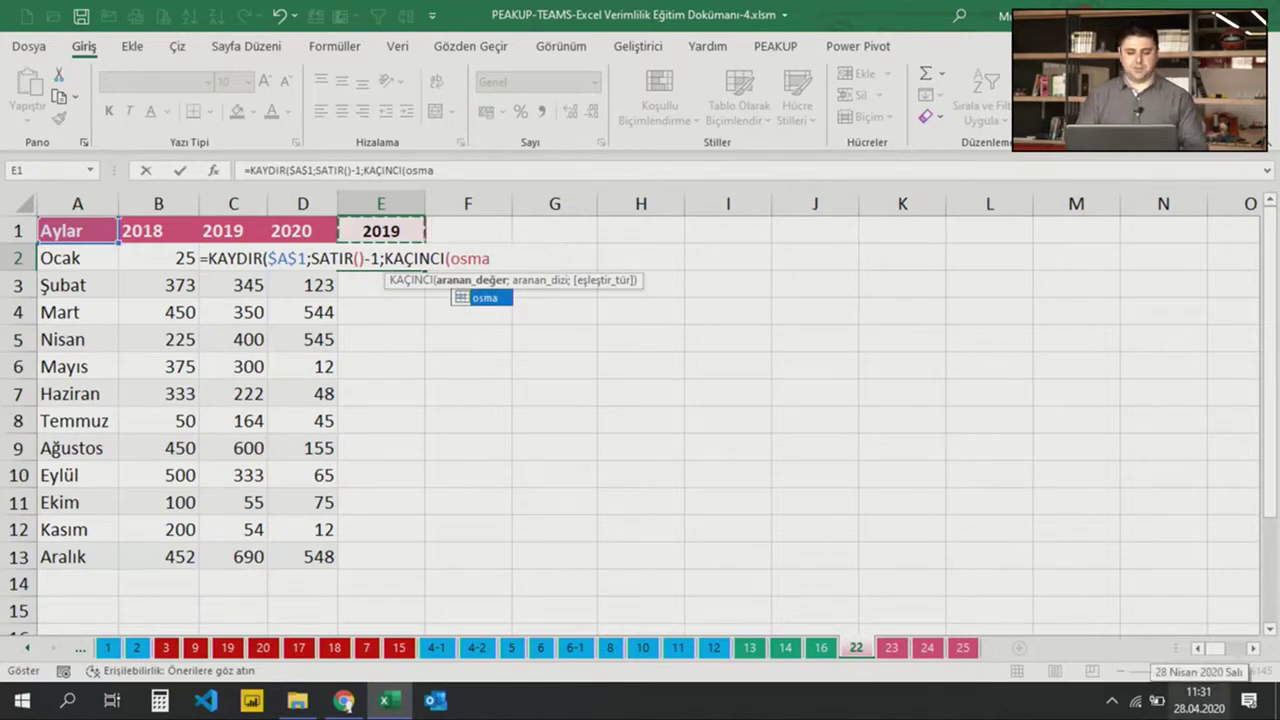
{"action": "type", "text": ";"}
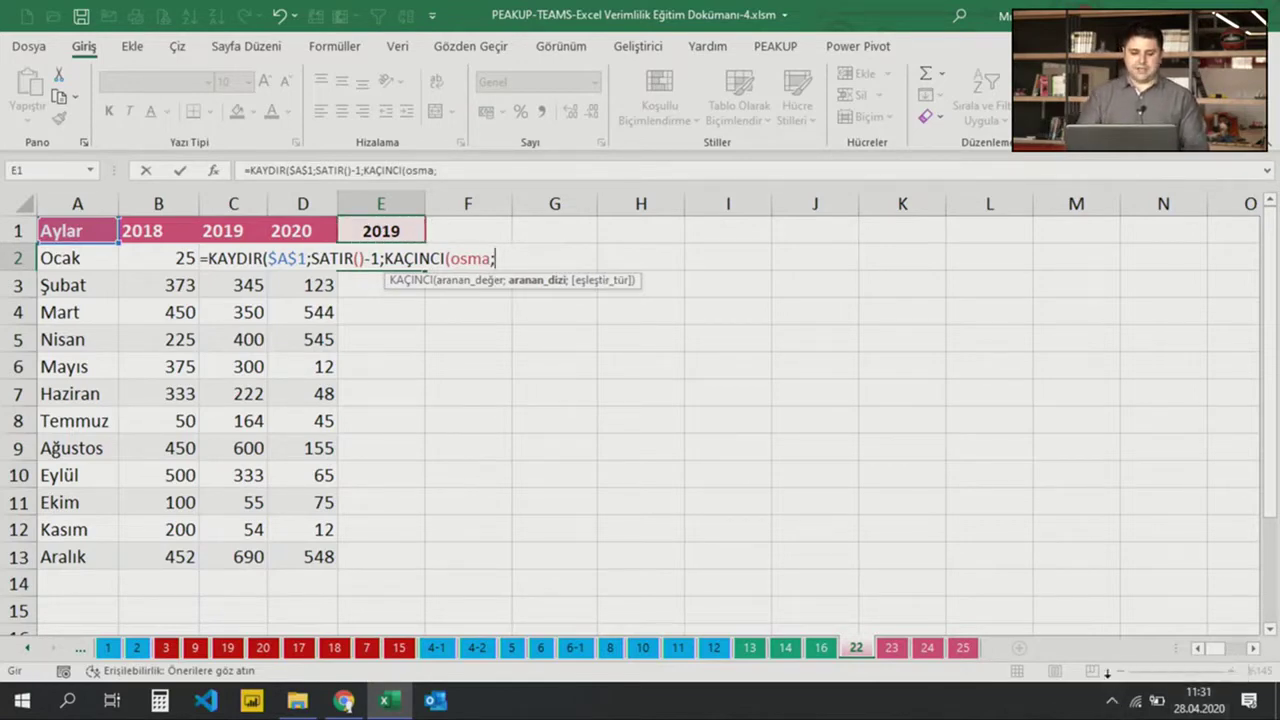
{"action": "left_click", "coordinate": [88, 230]}
{"action": "left_click_drag", "start_coordinate": [88, 230], "coordinate": [280, 228]}
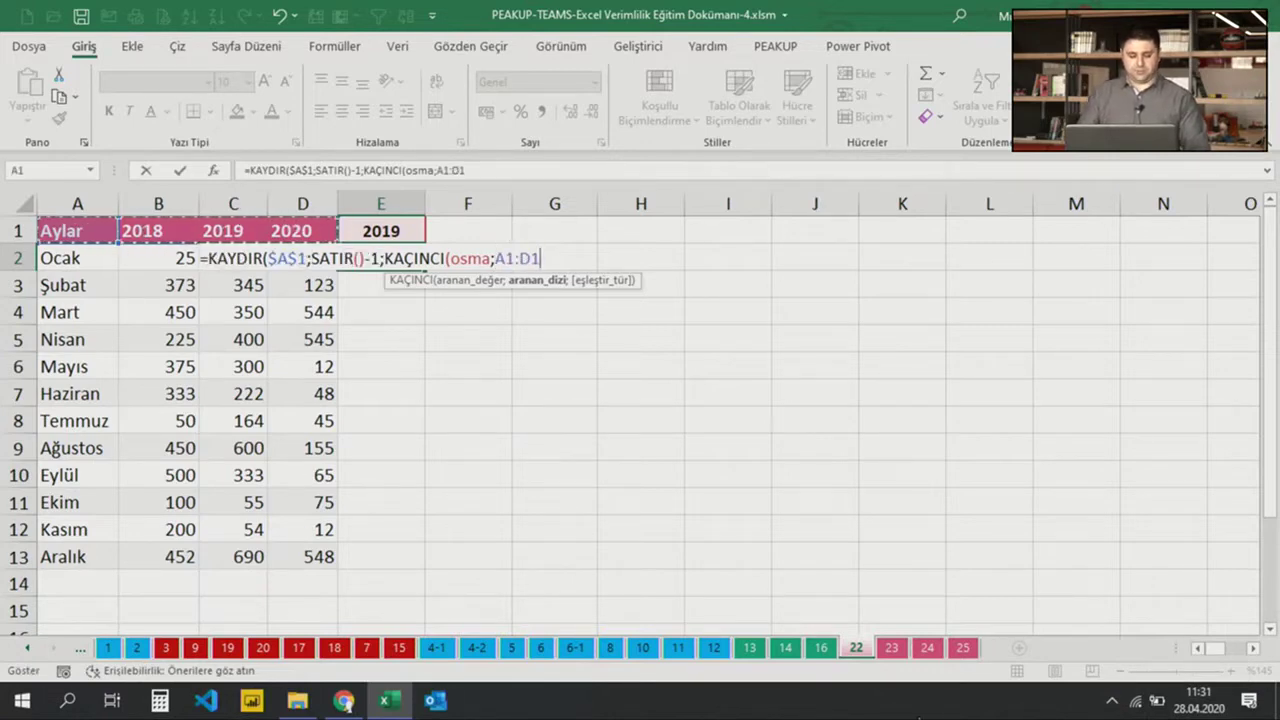
{"action": "key", "text": "F4"}
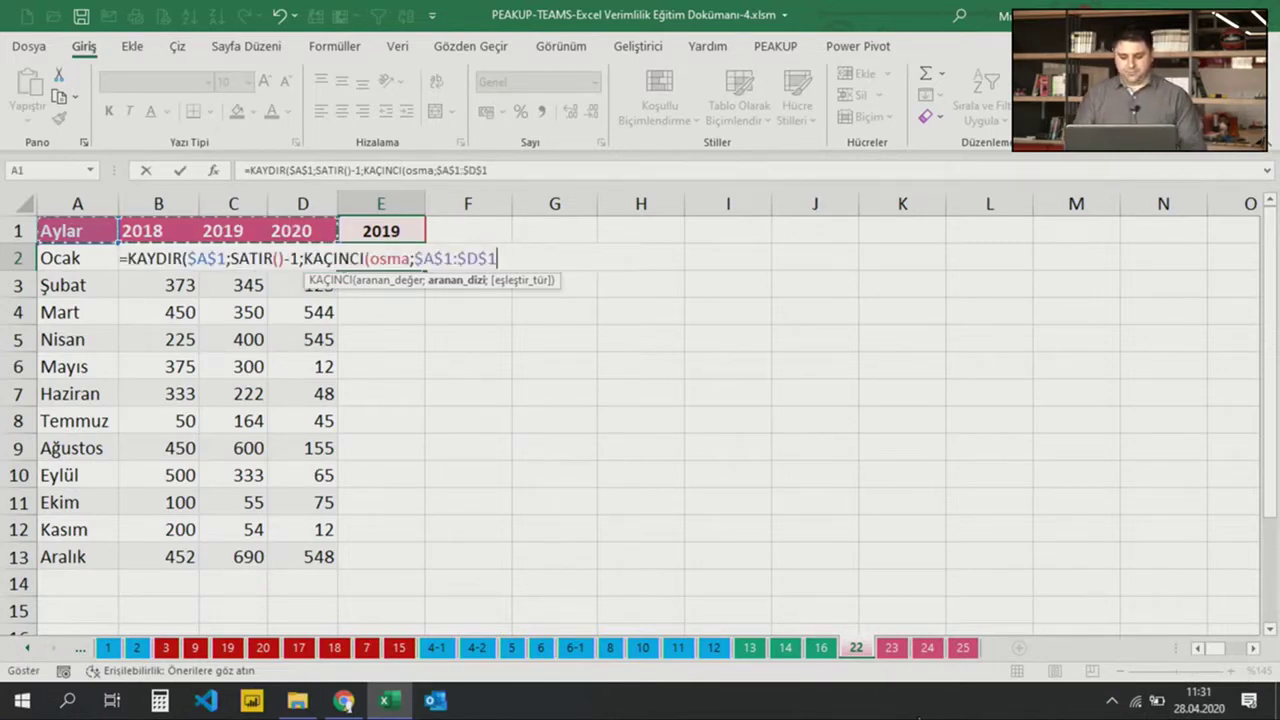
{"action": "type", "text": ";0"}
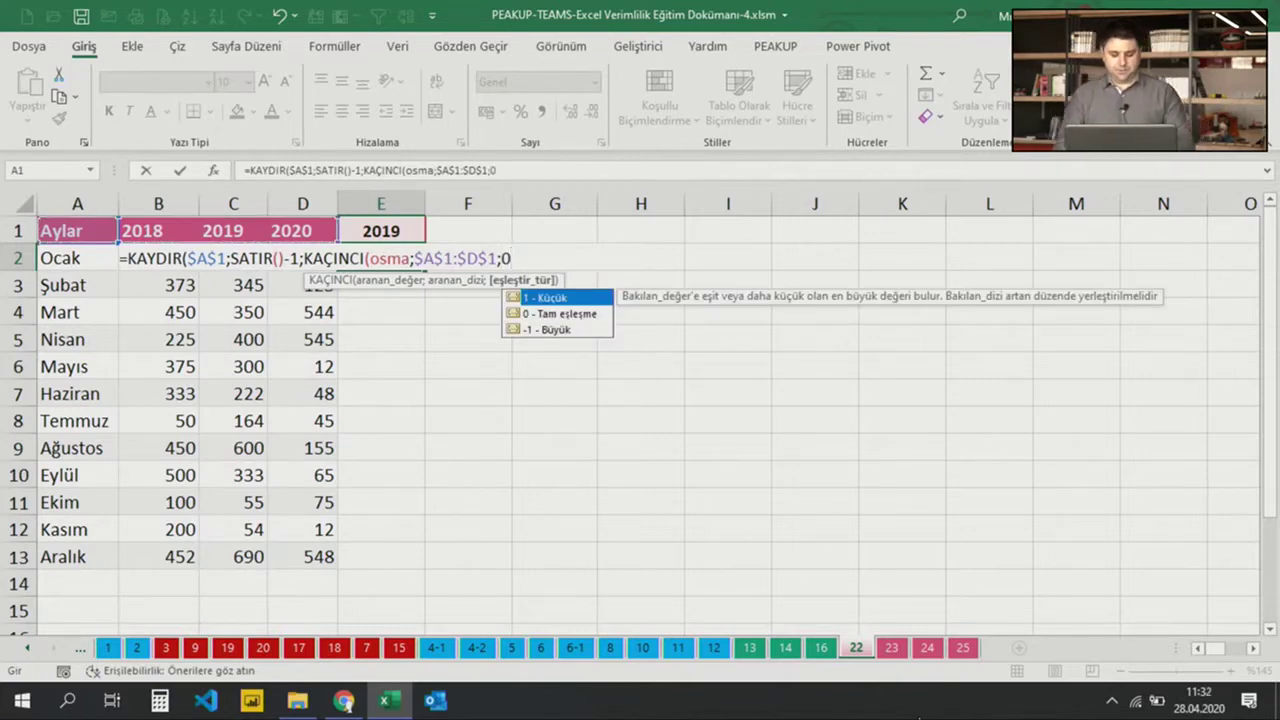
{"action": "type", "text": ")-1"}
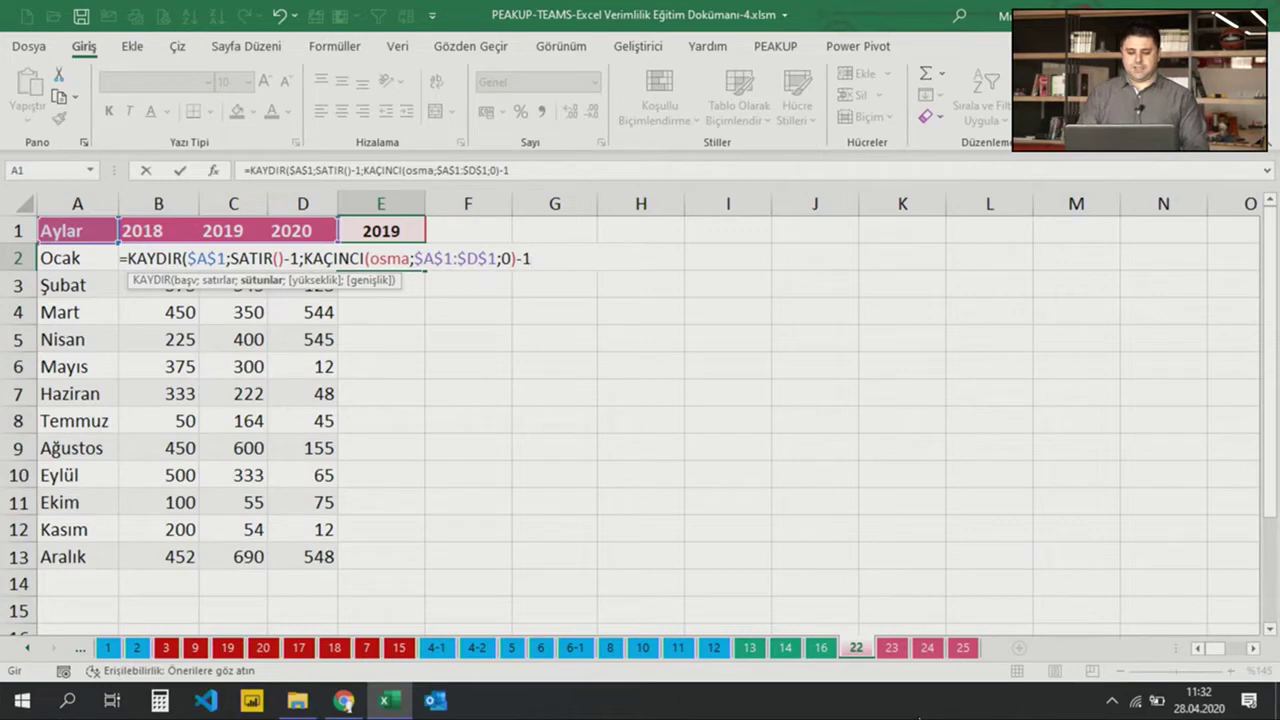
{"action": "type", "text": ")"}
{"action": "key", "text": "Return"}
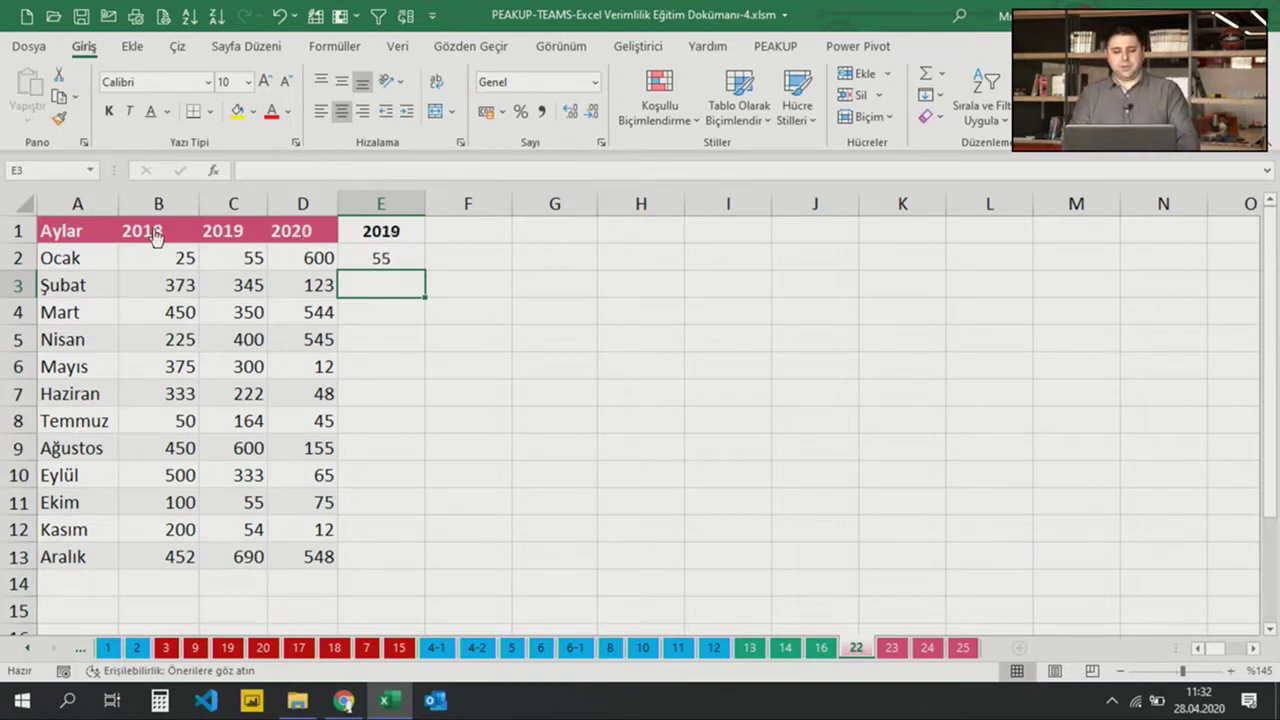
Fill the E2 lookup formula down through E13 to list all twelve months
{"action": "left_click", "coordinate": [381, 261]}
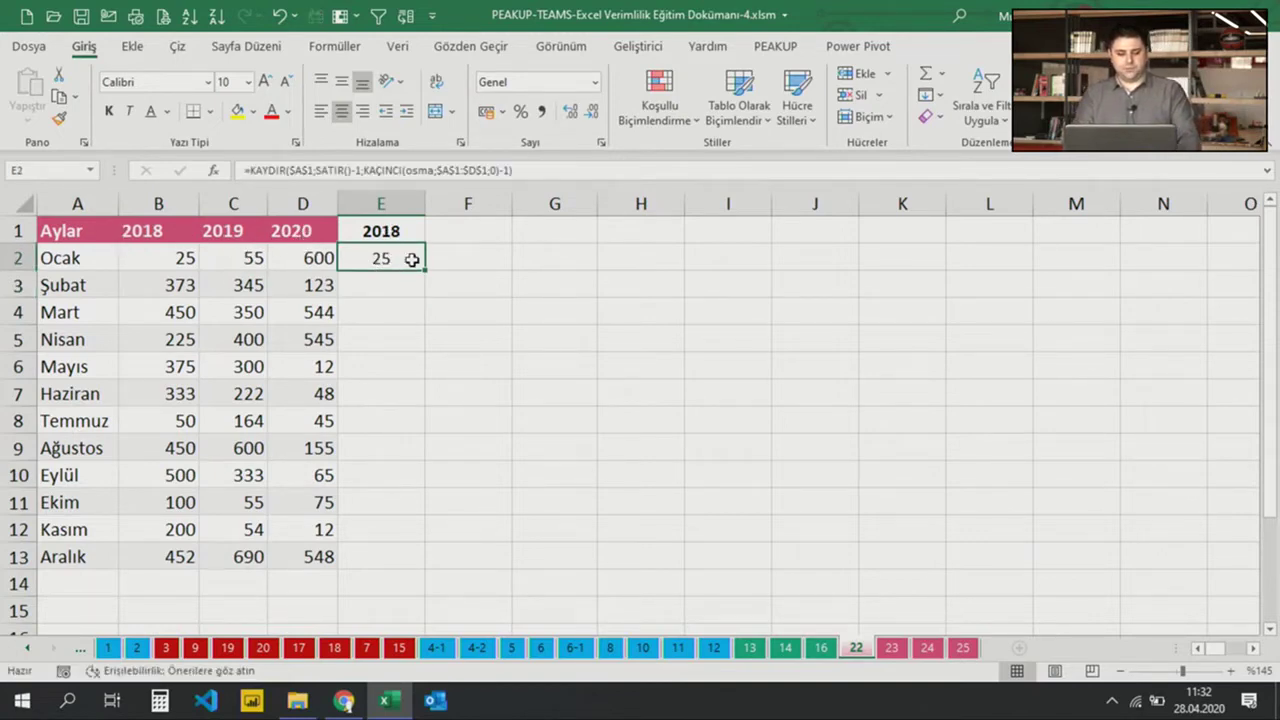
{"action": "left_click_drag", "start_coordinate": [421, 271], "coordinate": [417, 556]}
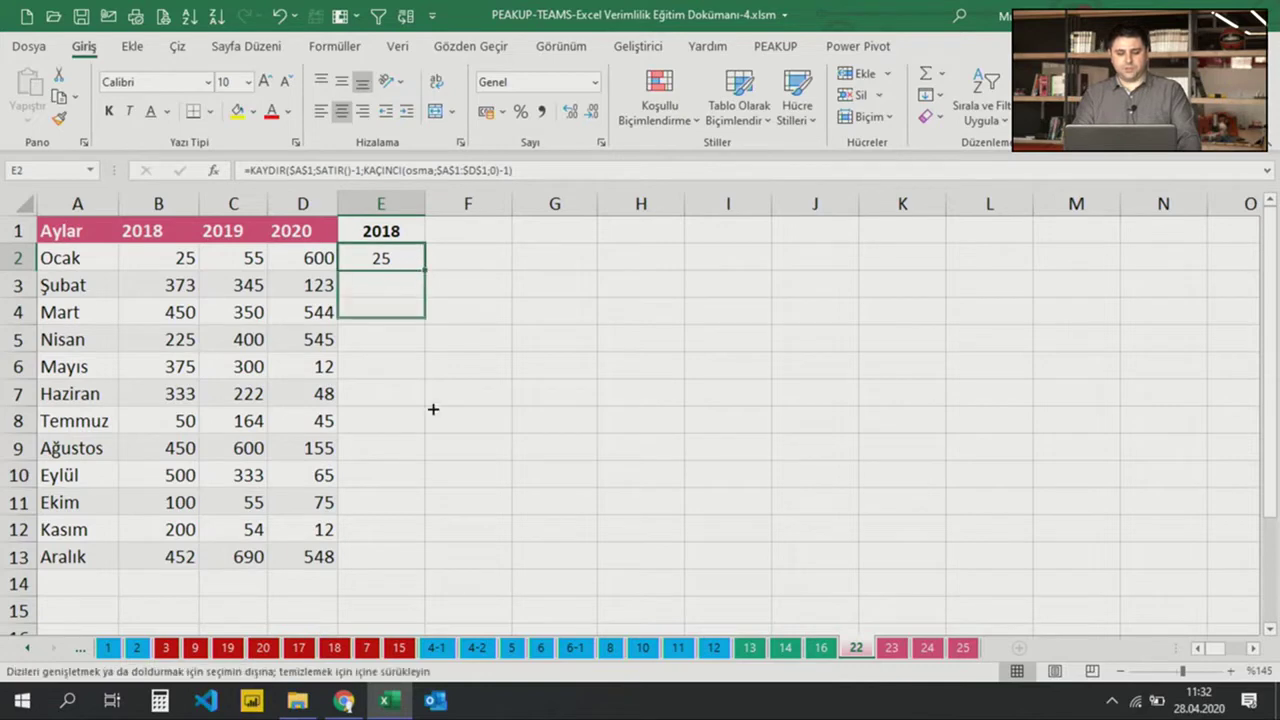
{"action": "left_click", "coordinate": [553, 475]}
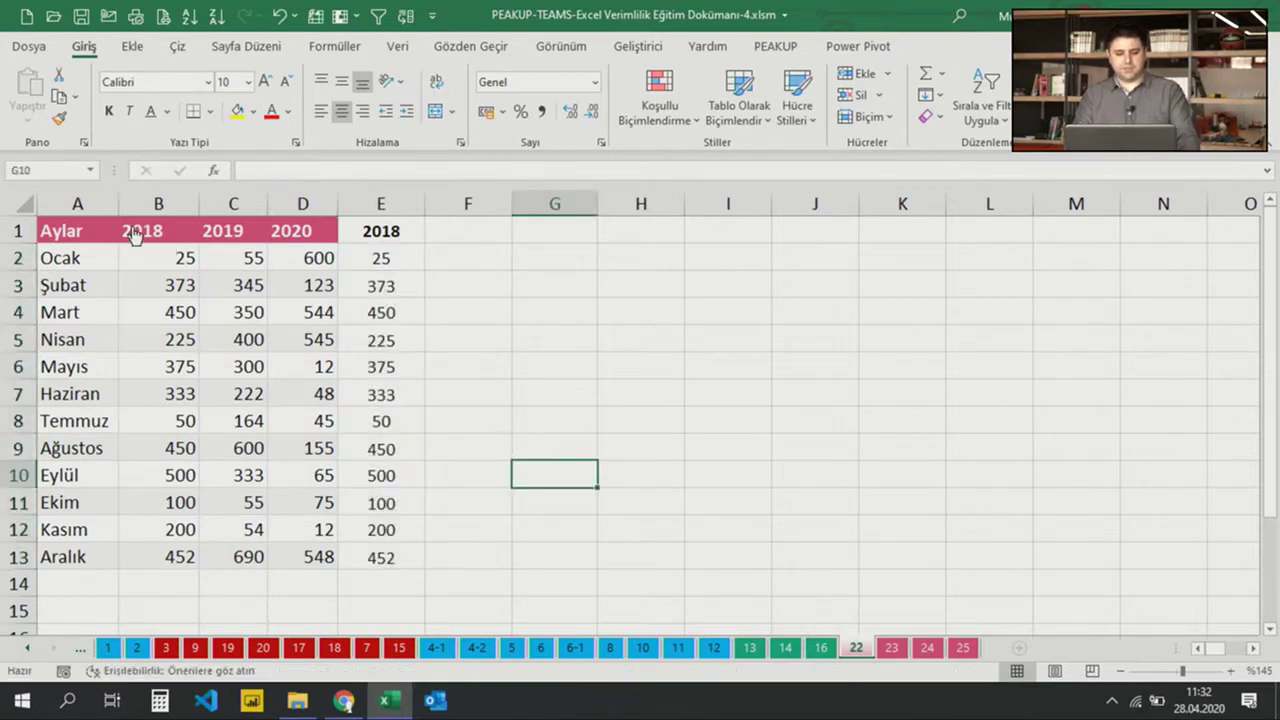
{"action": "mouse_move", "coordinate": [222, 231]}
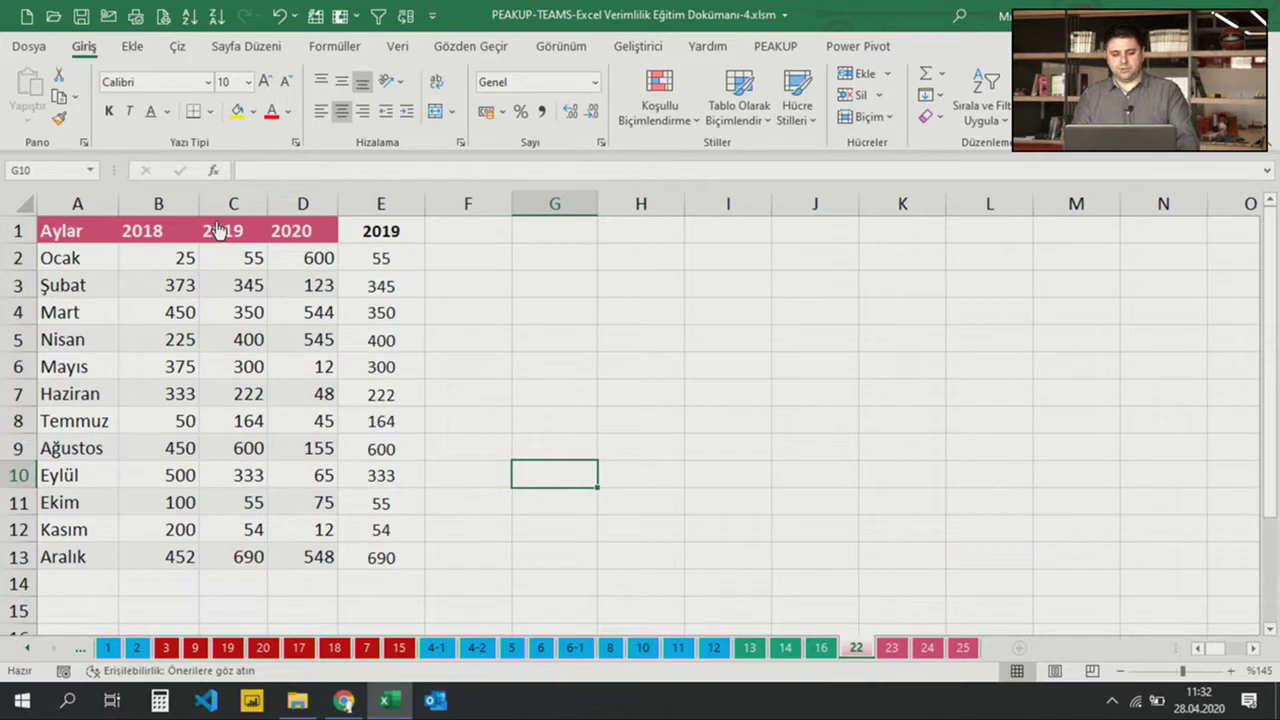
Select all of column E and check the font colour choices, leaving them unchanged
{"action": "mouse_move", "coordinate": [291, 231]}
{"action": "left_click", "coordinate": [381, 231]}
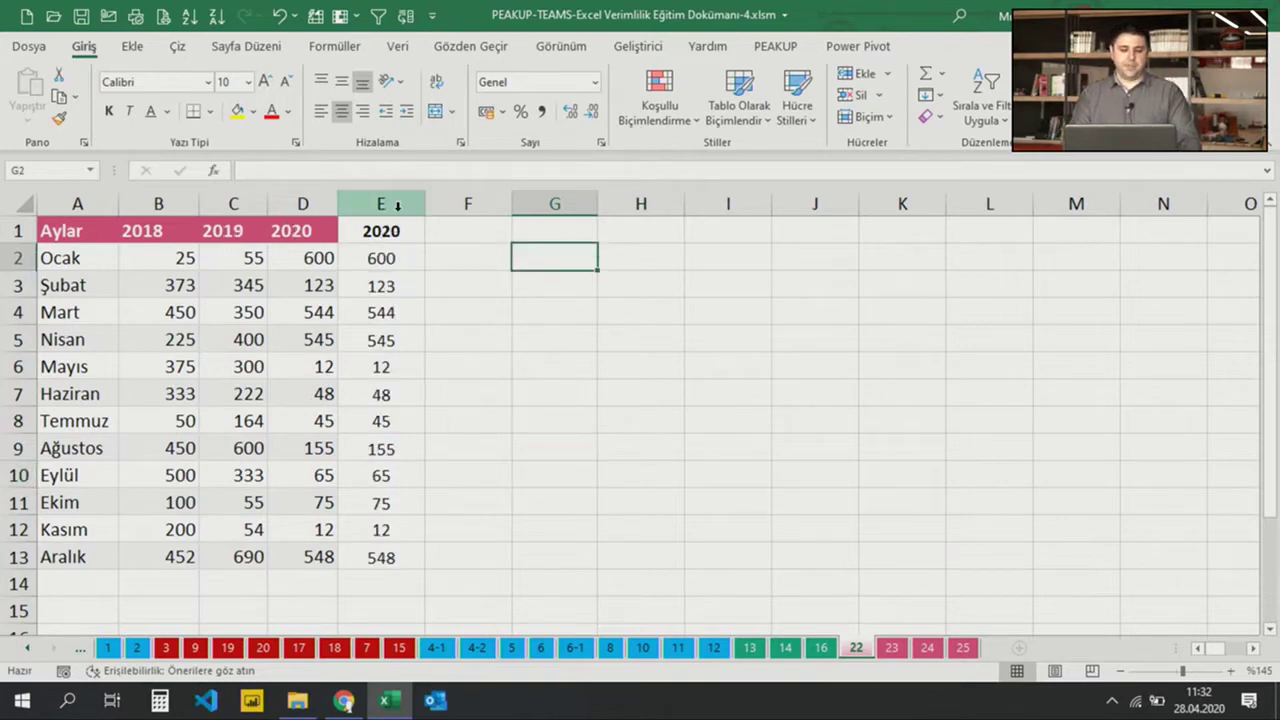
{"action": "key", "text": "ctrl+space"}
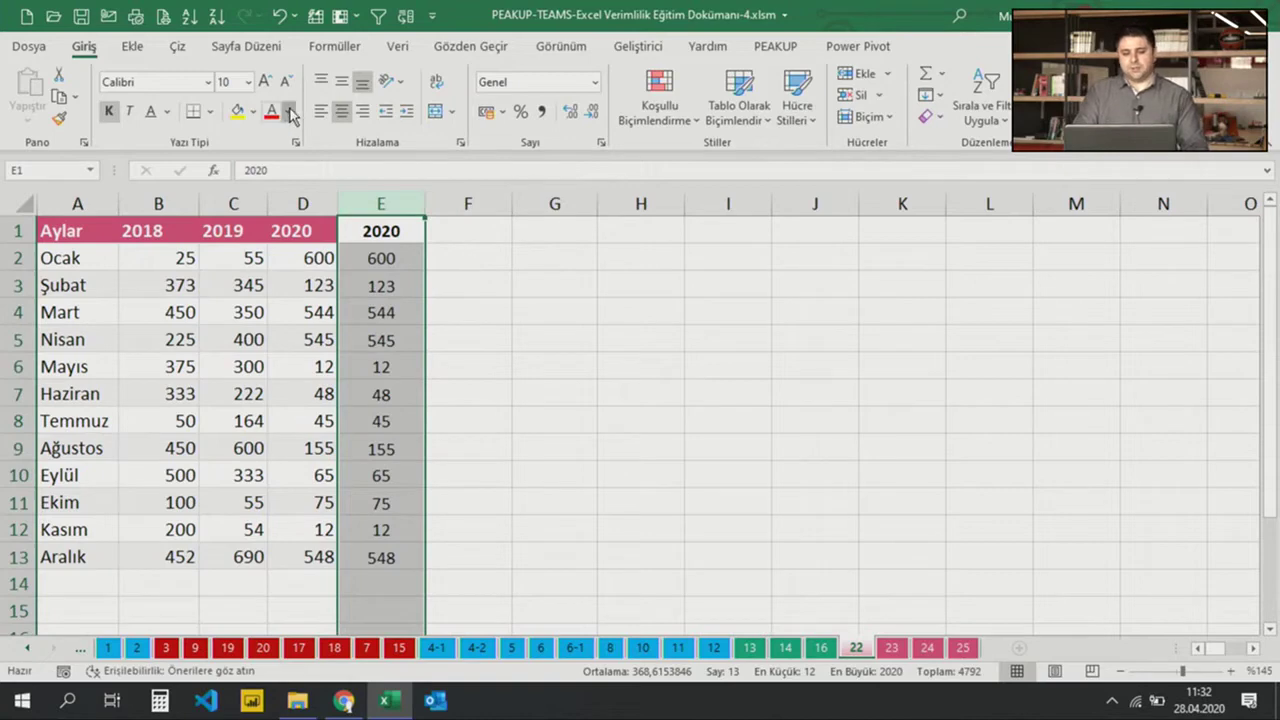
{"action": "left_click", "coordinate": [290, 115]}
{"action": "left_click", "coordinate": [518, 345]}
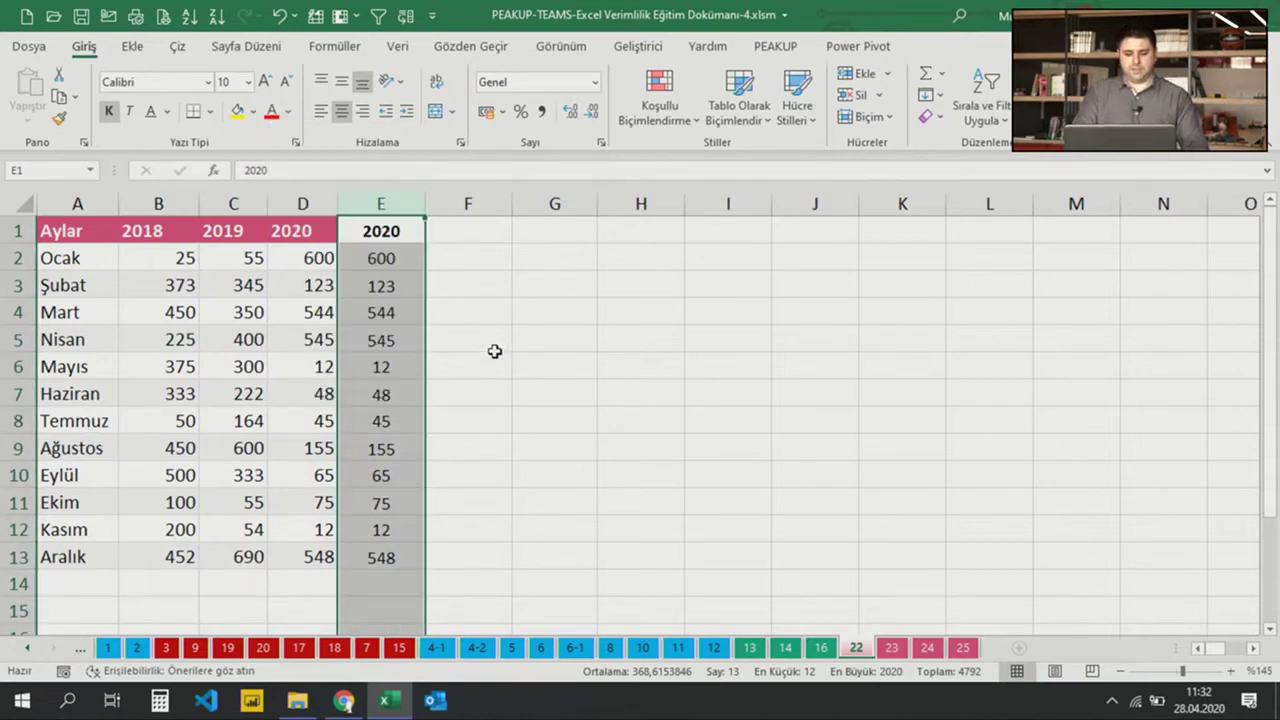
{"action": "scroll", "coordinate": [494, 351], "scroll_direction": "down", "scroll_amount": 1}
{"action": "scroll", "coordinate": [494, 351], "scroll_direction": "down", "scroll_amount": 1}
{"action": "scroll", "coordinate": [494, 351], "scroll_direction": "down", "scroll_amount": 1}
Insert a blank column at column S before the dashboard title
{"action": "scroll", "coordinate": [494, 351], "scroll_direction": "down", "scroll_amount": 1}
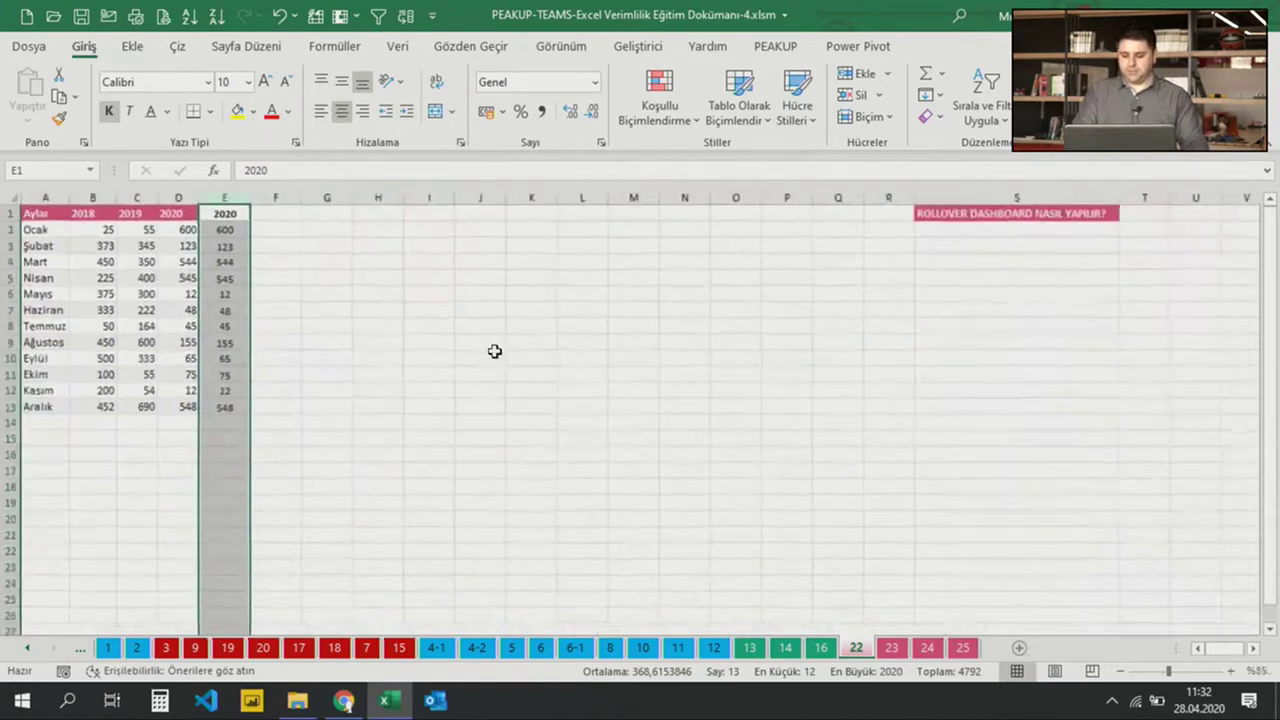
{"action": "left_click", "coordinate": [490, 352]}
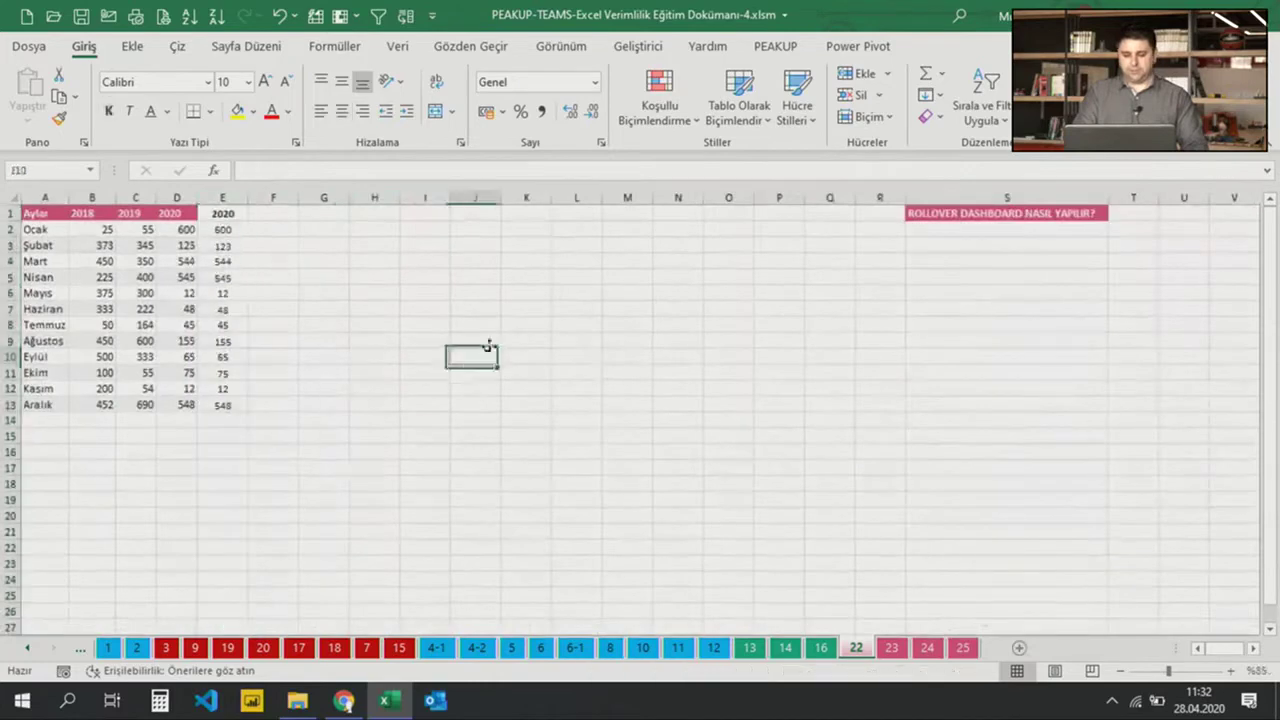
{"action": "right_click", "coordinate": [947, 193]}
{"action": "left_click", "coordinate": [990, 352]}
{"action": "left_click", "coordinate": [273, 309]}
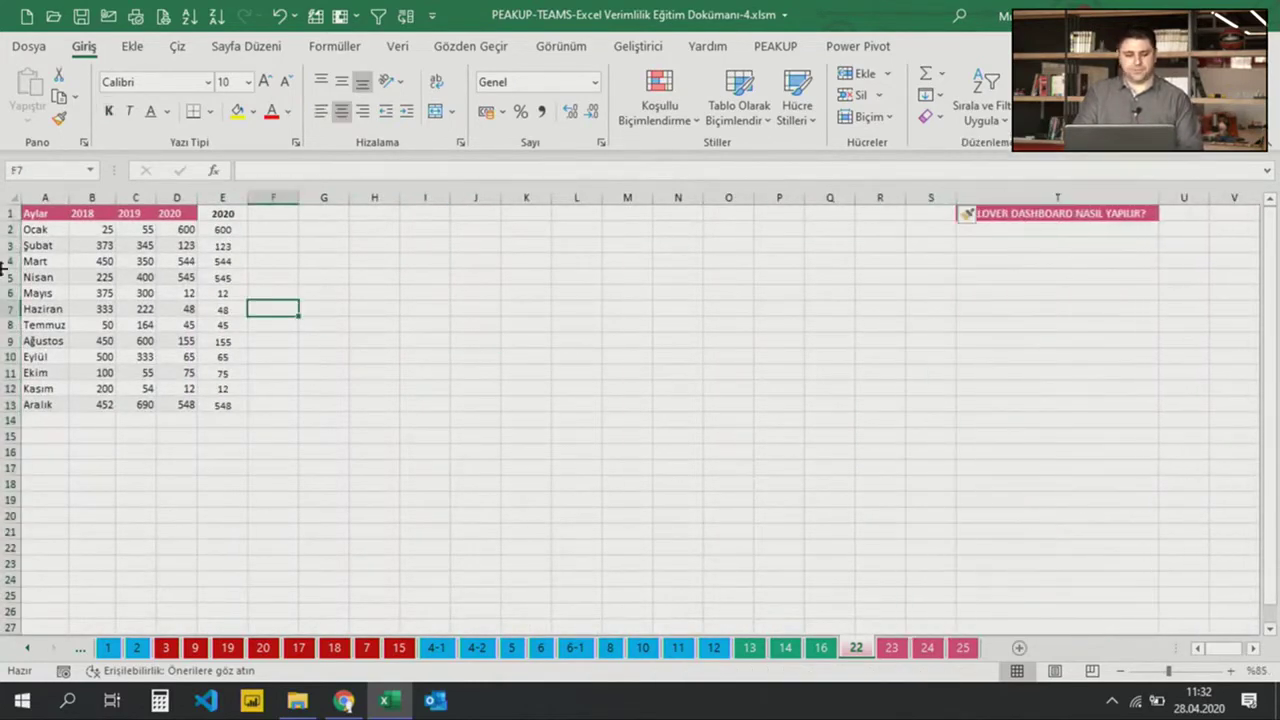
Chart months A2:A13 against E2:E13 as a clustered 2-D column chart beside the table
{"action": "left_click", "coordinate": [425, 307]}
{"action": "left_click_drag", "start_coordinate": [45, 233], "coordinate": [42, 404]}
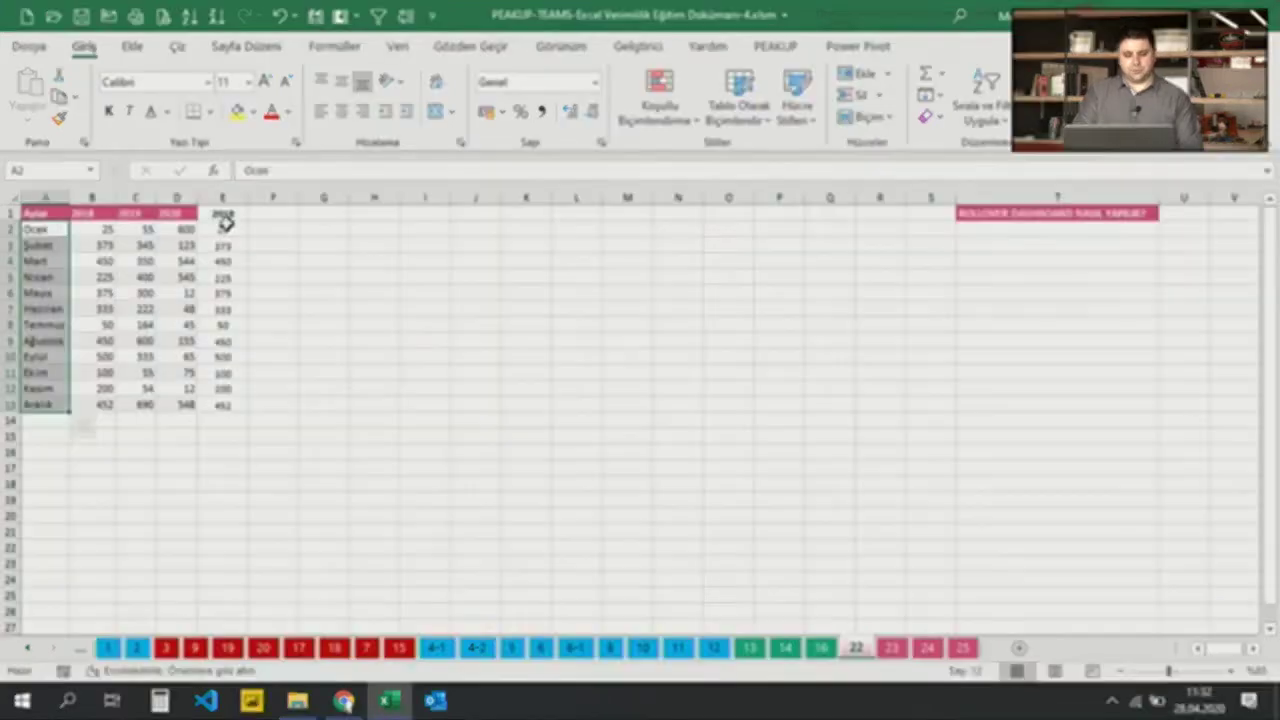
{"action": "left_click_drag", "start_coordinate": [222, 229], "coordinate": [222, 404]}
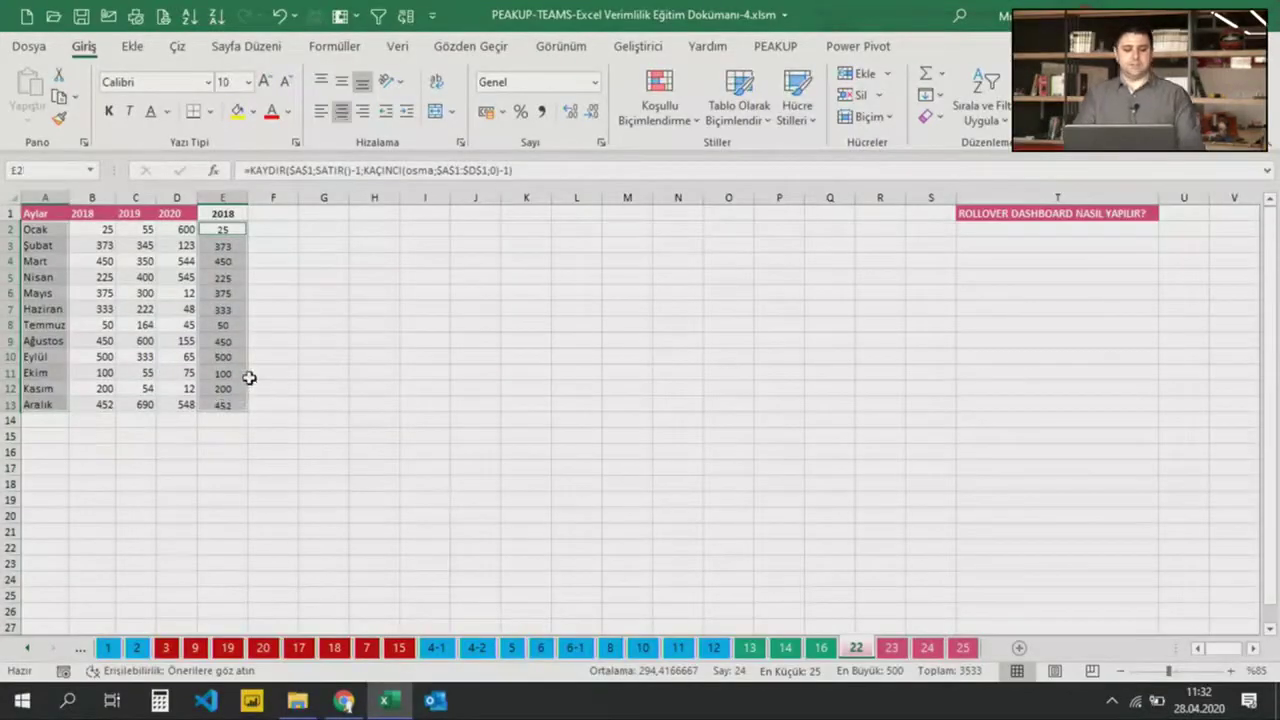
{"action": "left_click", "coordinate": [133, 47]}
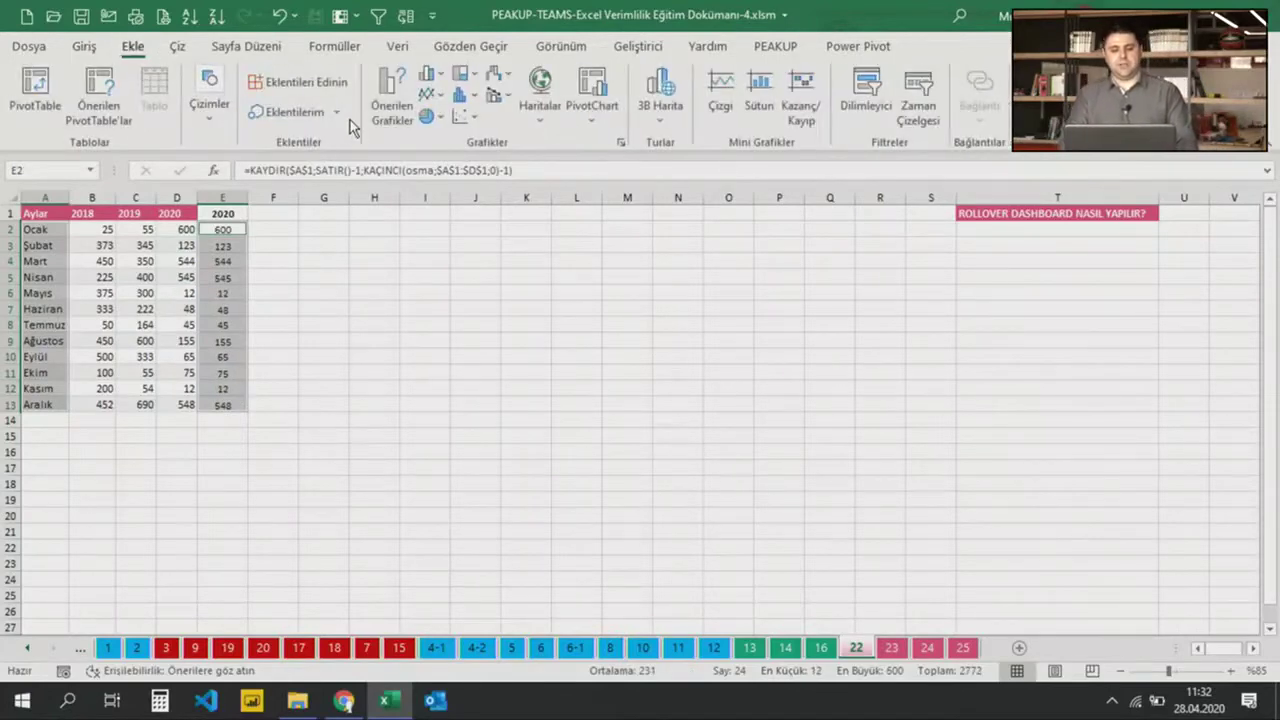
{"action": "left_click", "coordinate": [430, 75]}
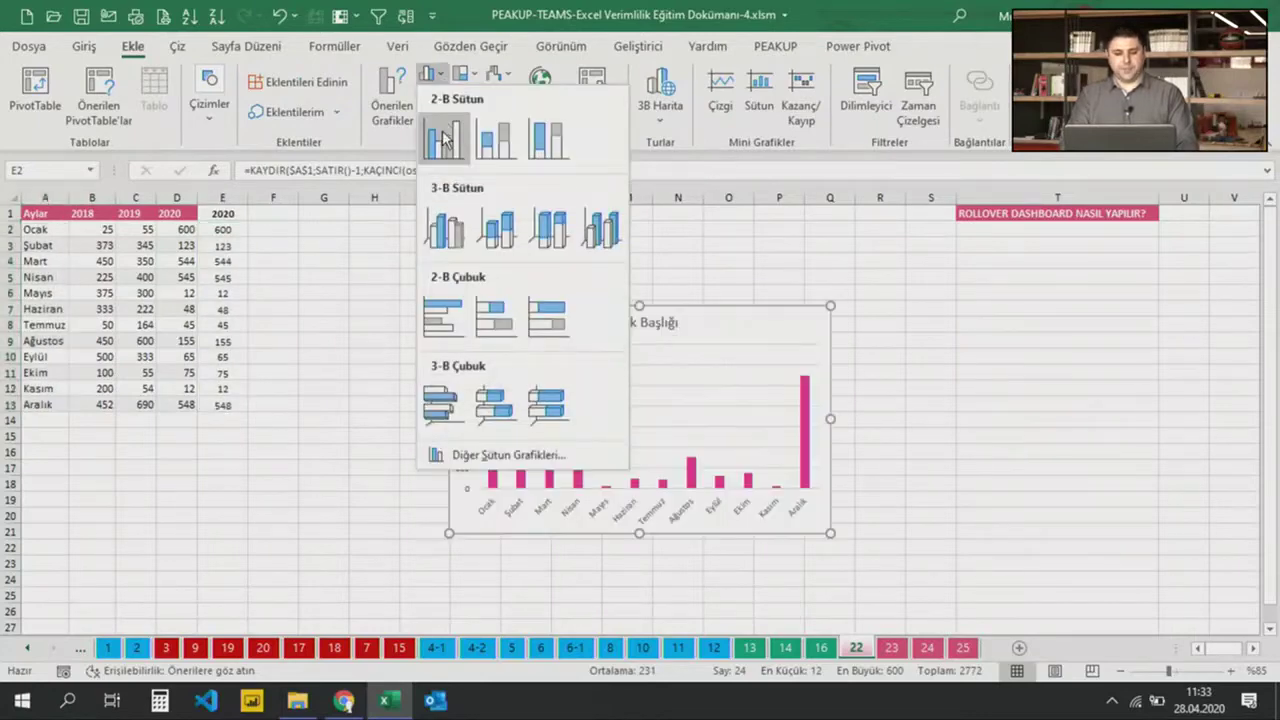
{"action": "left_click", "coordinate": [445, 140]}
{"action": "mouse_move", "coordinate": [503, 314]}
{"action": "left_mouse_down"}
{"action": "mouse_move", "coordinate": [274, 214]}
{"action": "mouse_move", "coordinate": [312, 220]}
{"action": "mouse_move", "coordinate": [300, 217]}
{"action": "left_mouse_up"}
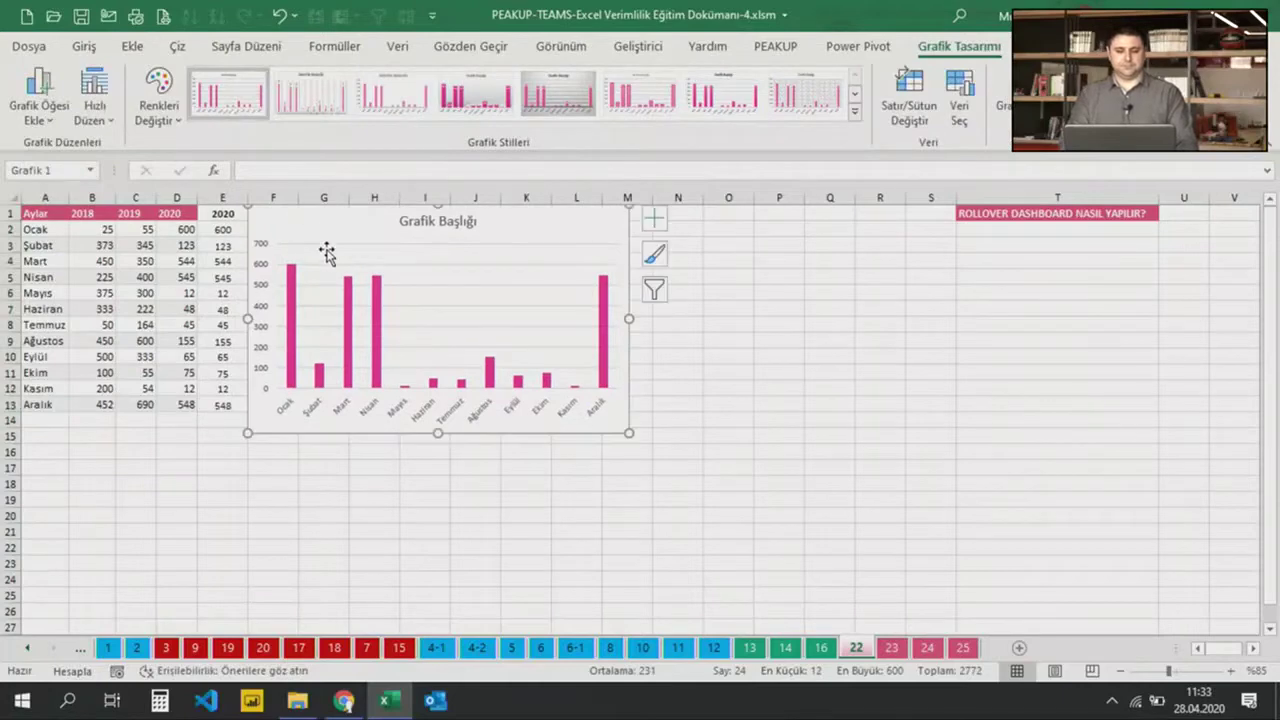
Turn off Grafik Başlığı and Kılavuz Çizgileri and turn on Veri Etiketleri
{"action": "left_click", "coordinate": [654, 218]}
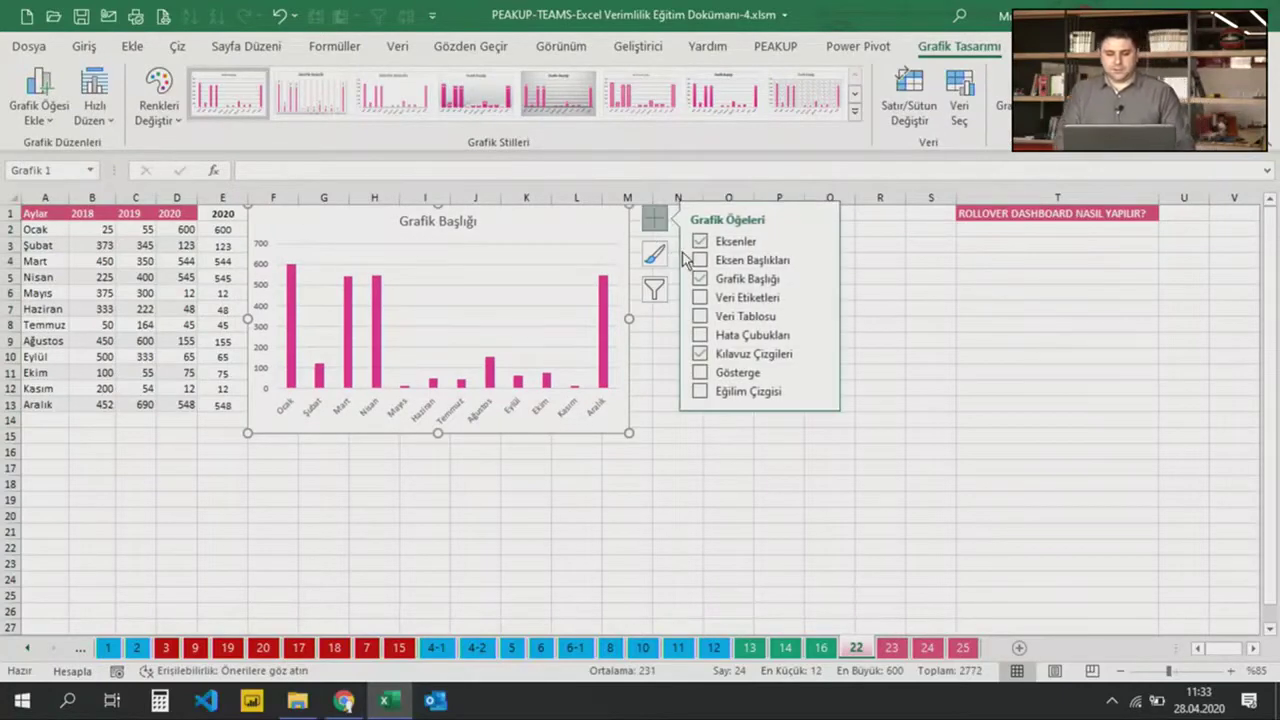
{"action": "left_click", "coordinate": [701, 282]}
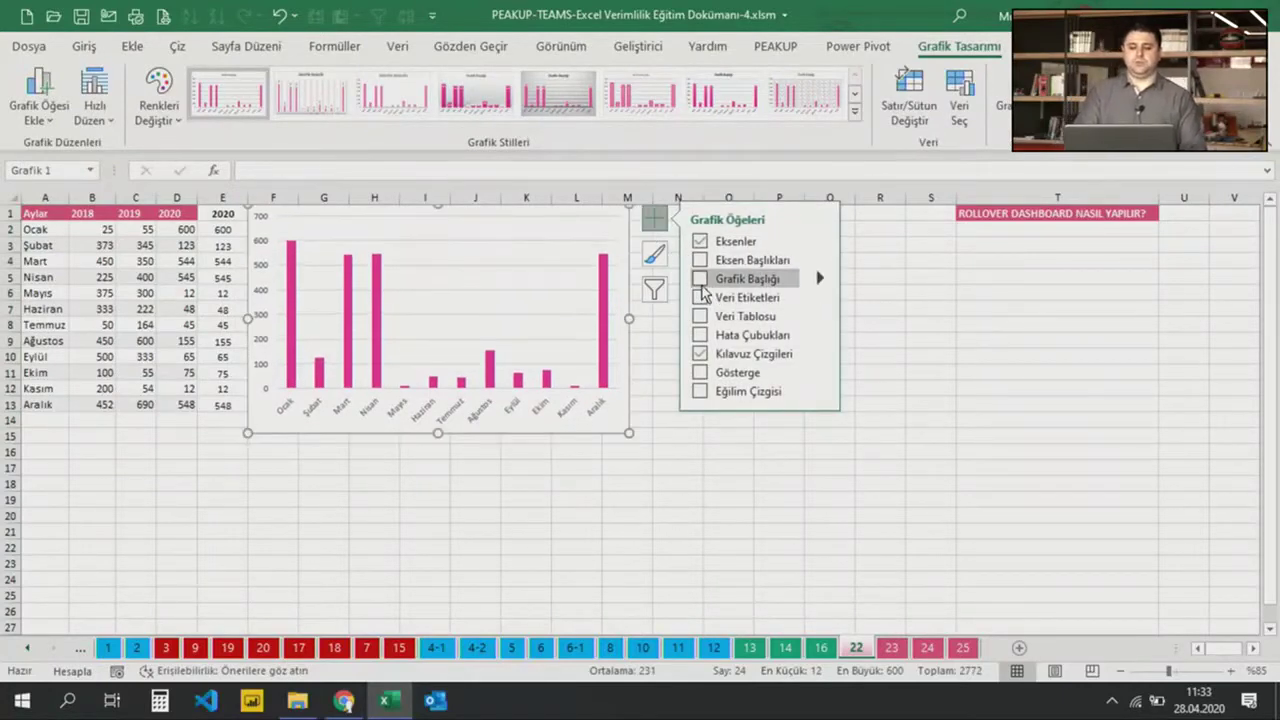
{"action": "left_click", "coordinate": [700, 354]}
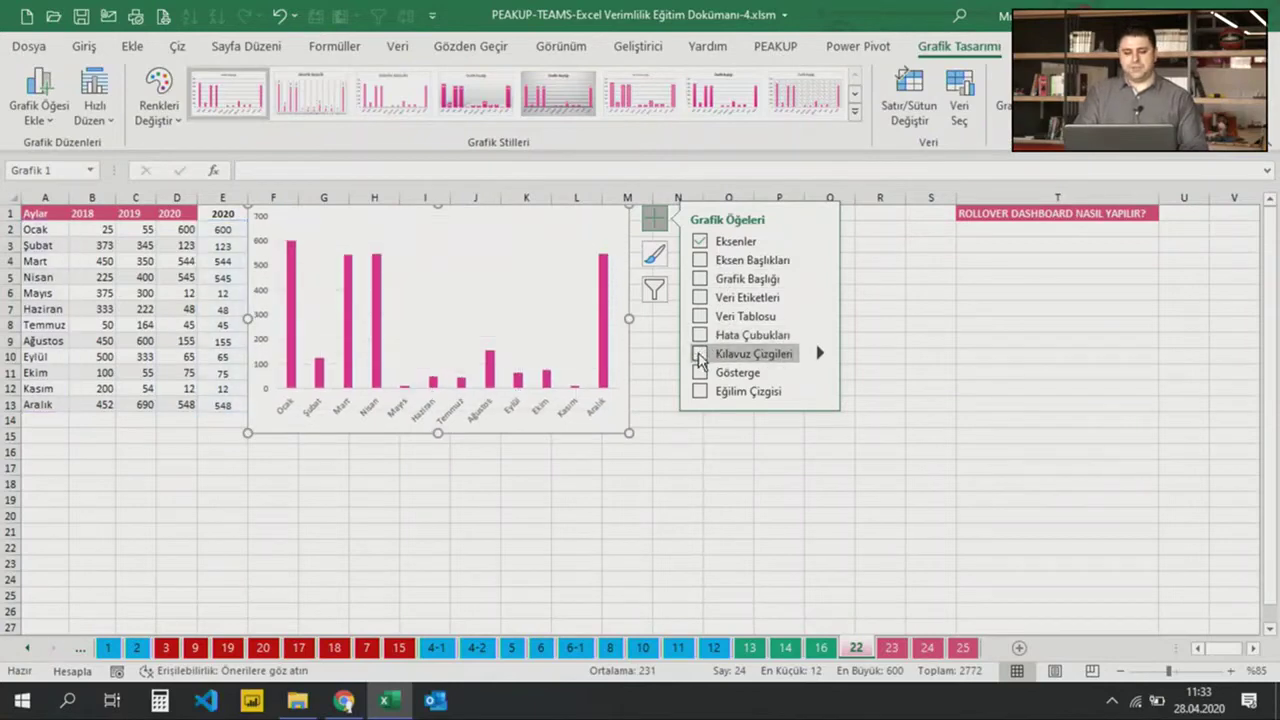
{"action": "left_click", "coordinate": [700, 298]}
{"action": "left_click", "coordinate": [1222, 671]}
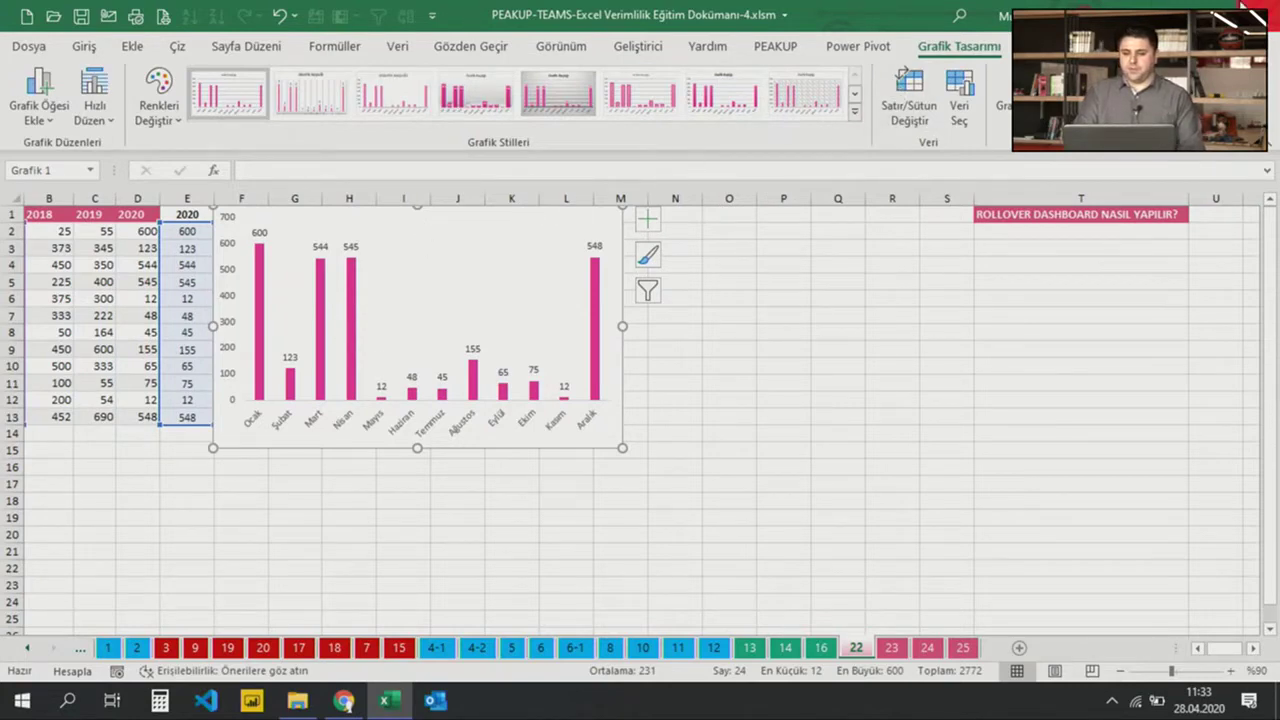
{"action": "left_click", "coordinate": [1030, 46]}
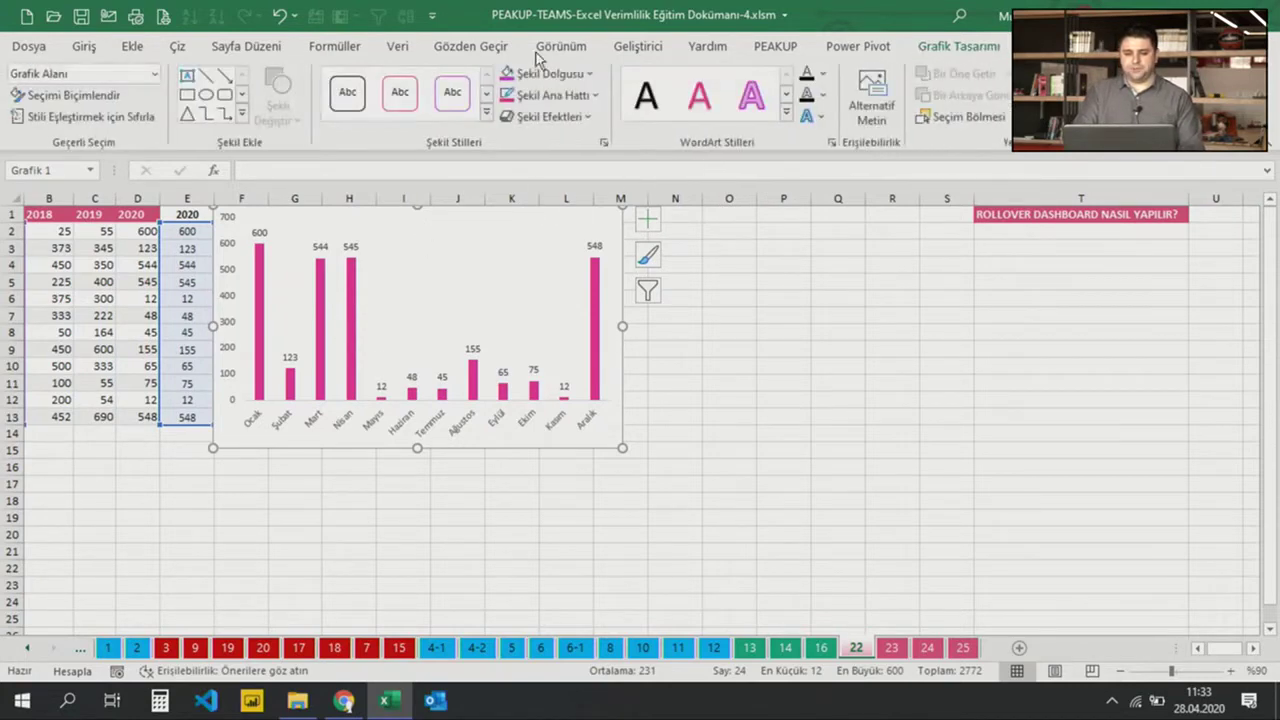
{"action": "left_click", "coordinate": [576, 70]}
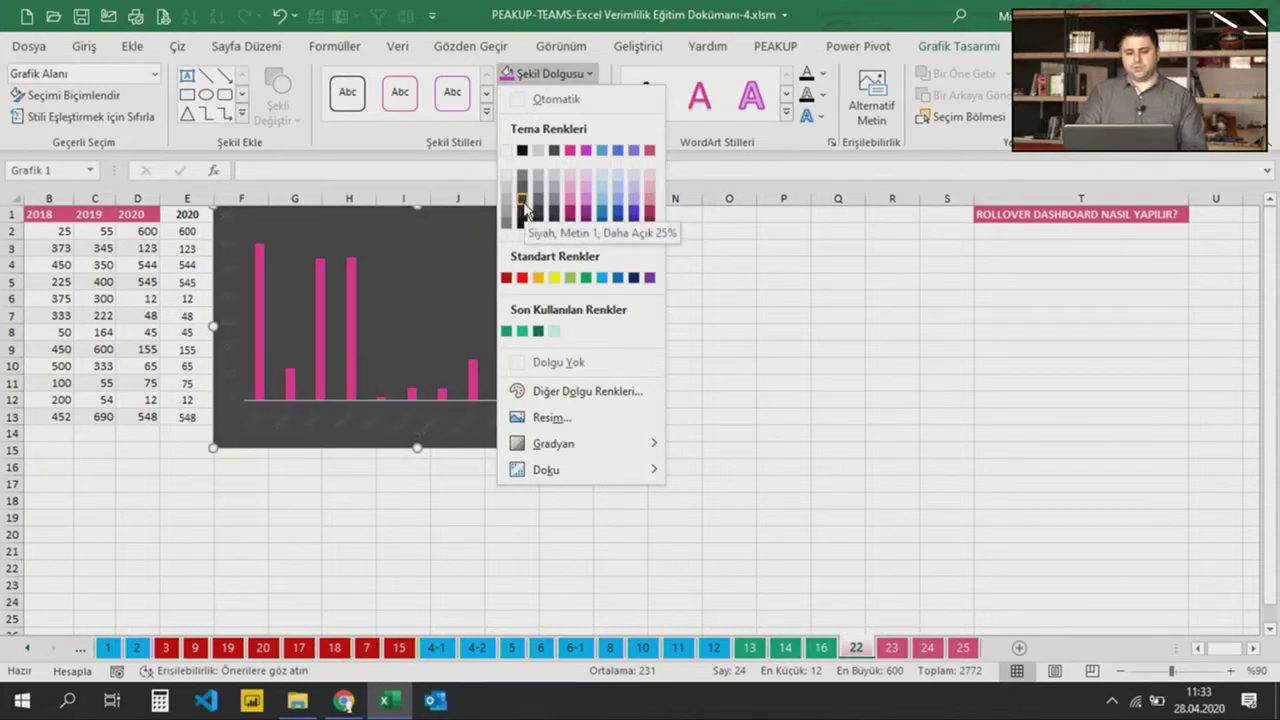
Fill the chart with Siyah, Metin 1, Daha Açık 25% and make its text white
{"action": "left_click", "coordinate": [522, 200]}
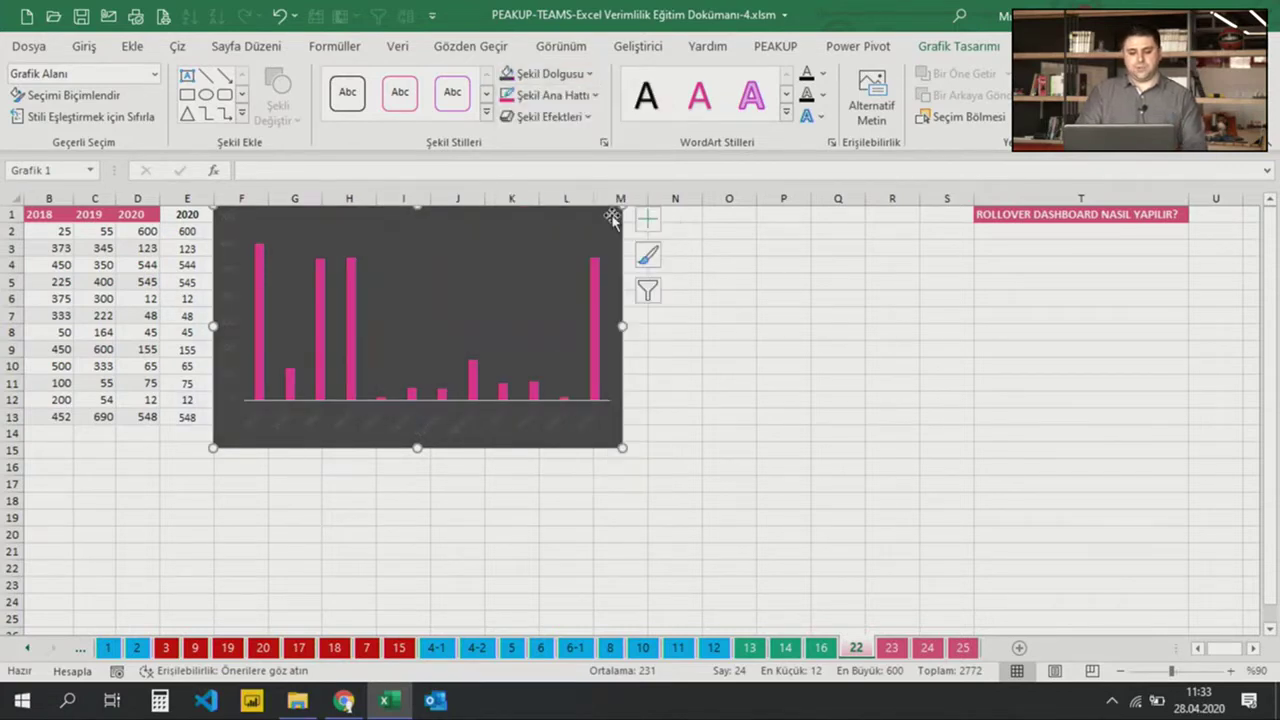
{"action": "left_click", "coordinate": [824, 74]}
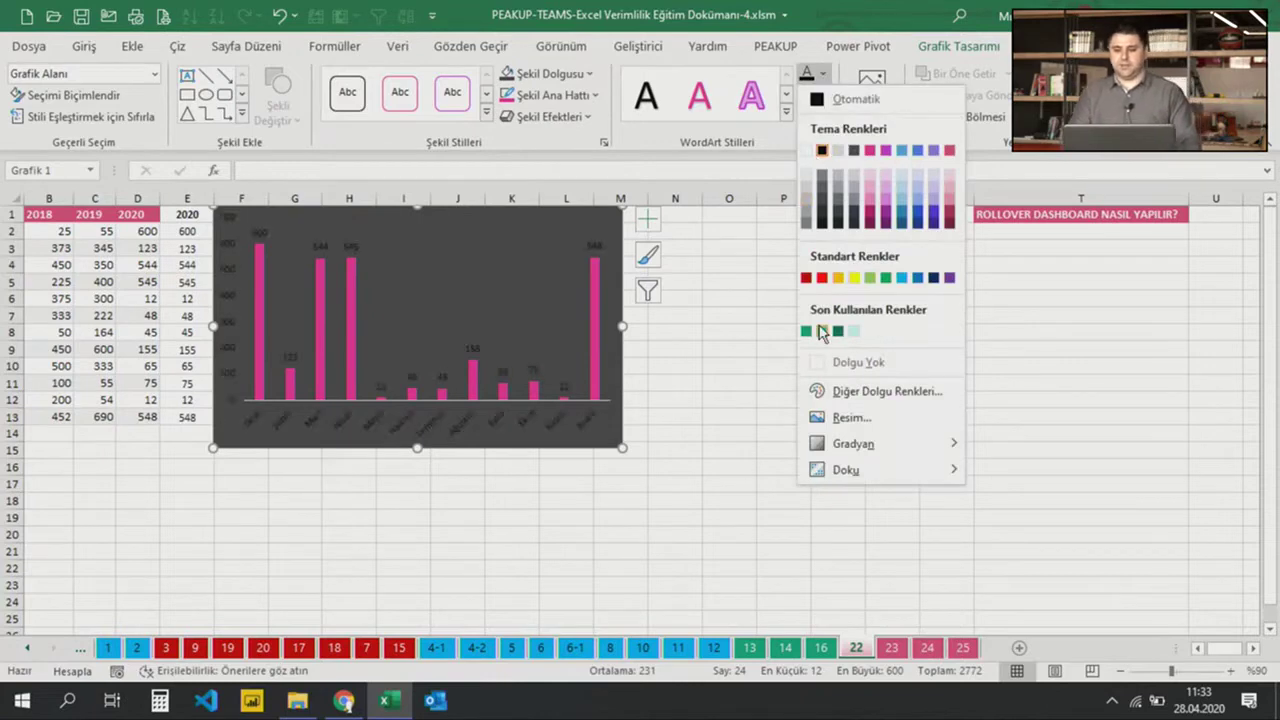
{"action": "left_click", "coordinate": [805, 152]}
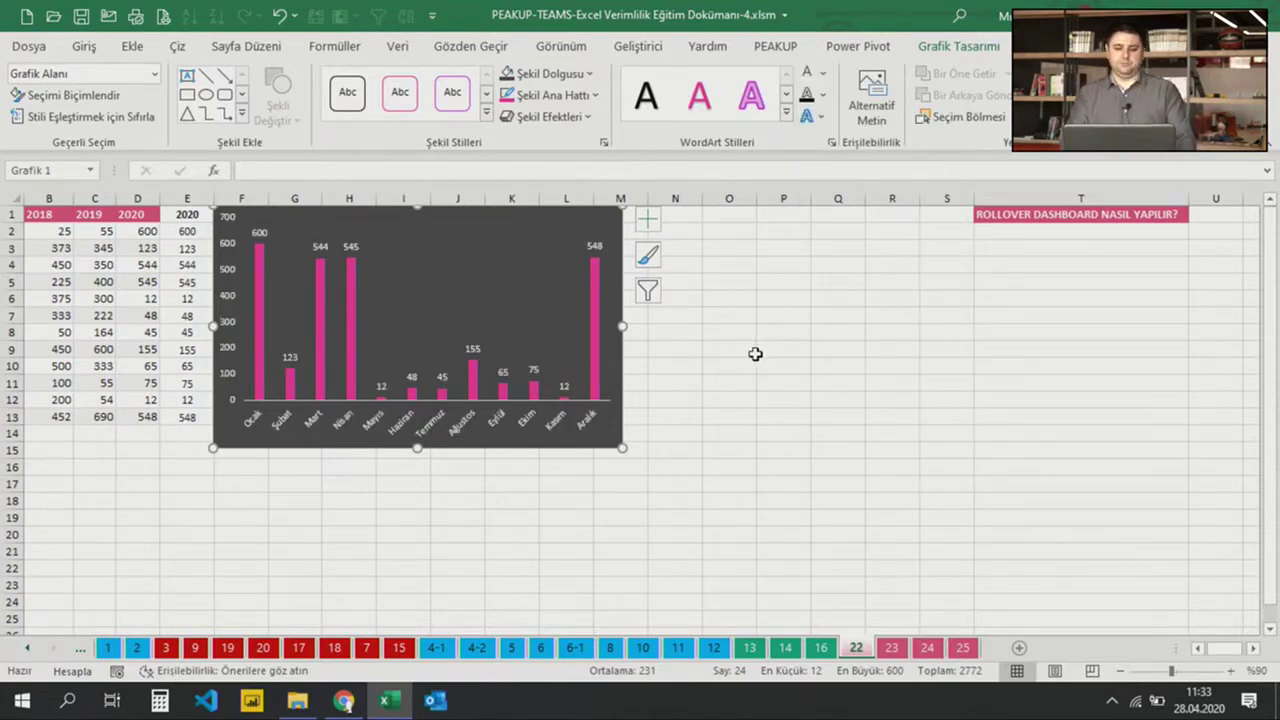
{"action": "left_click", "coordinate": [351, 285]}
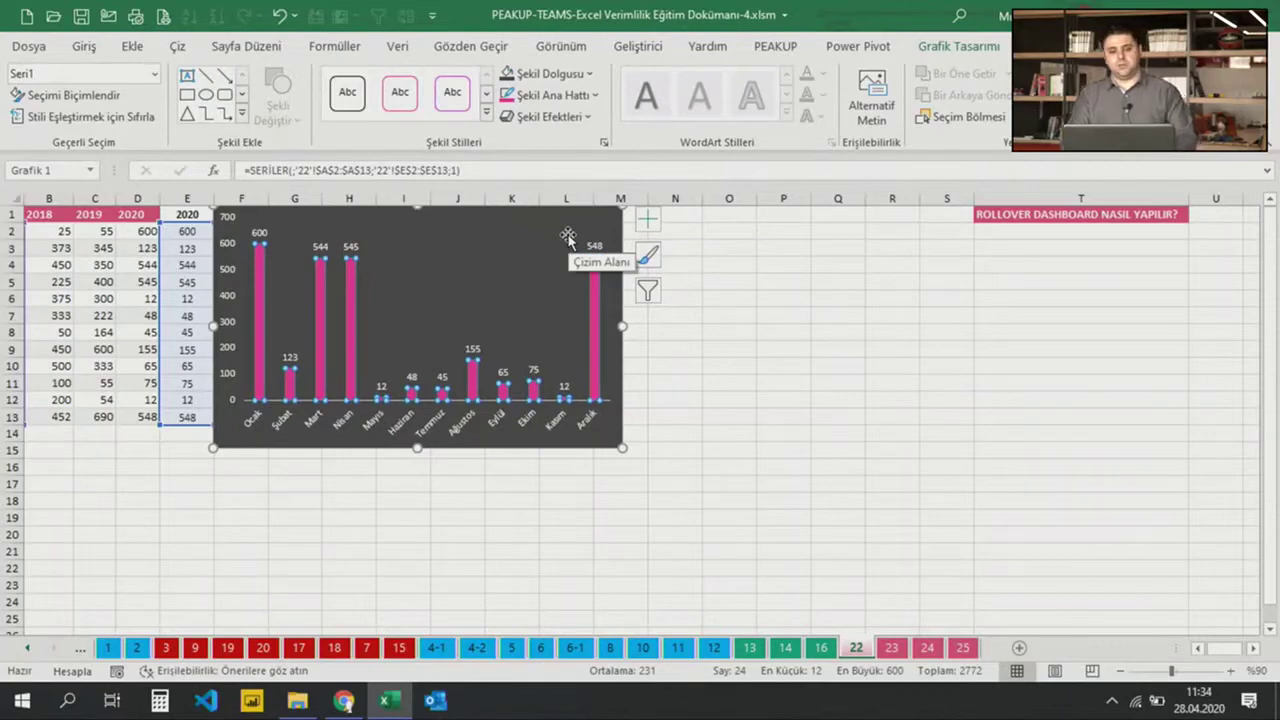
Apply a bevel preset from Shape Effects to the chart's pink column series
{"action": "left_click", "coordinate": [483, 237]}
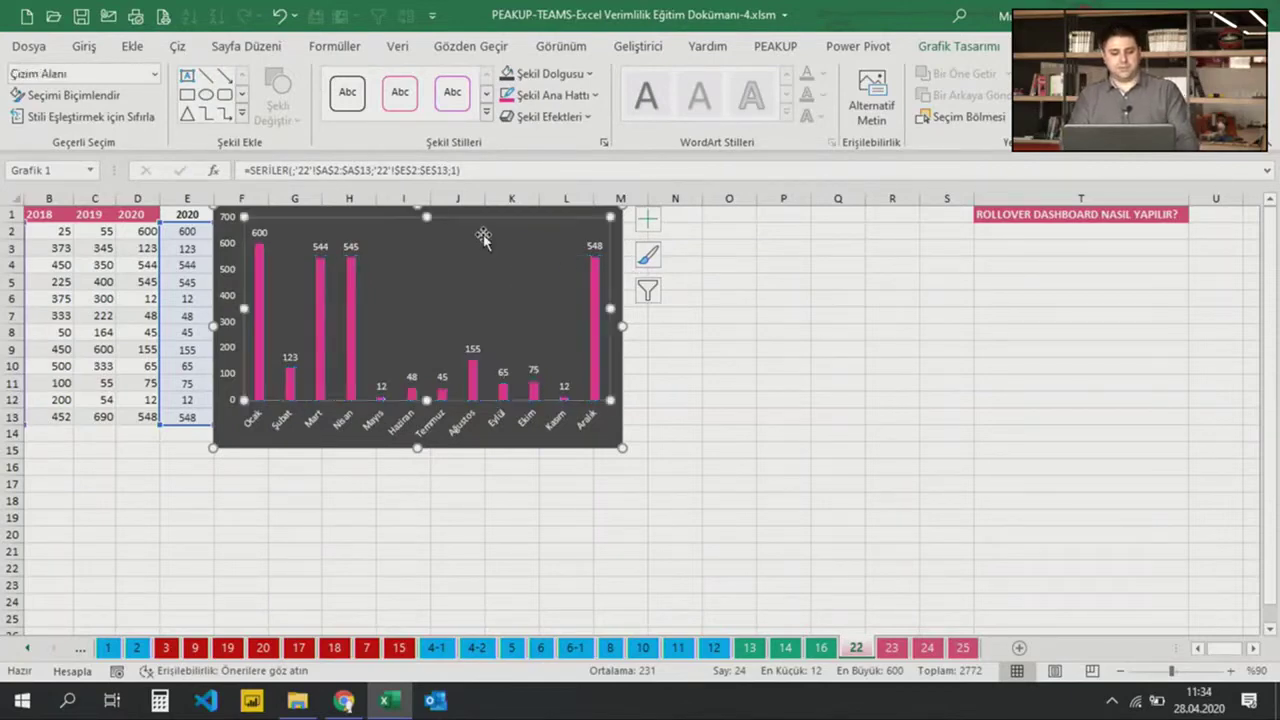
{"action": "left_click", "coordinate": [783, 365]}
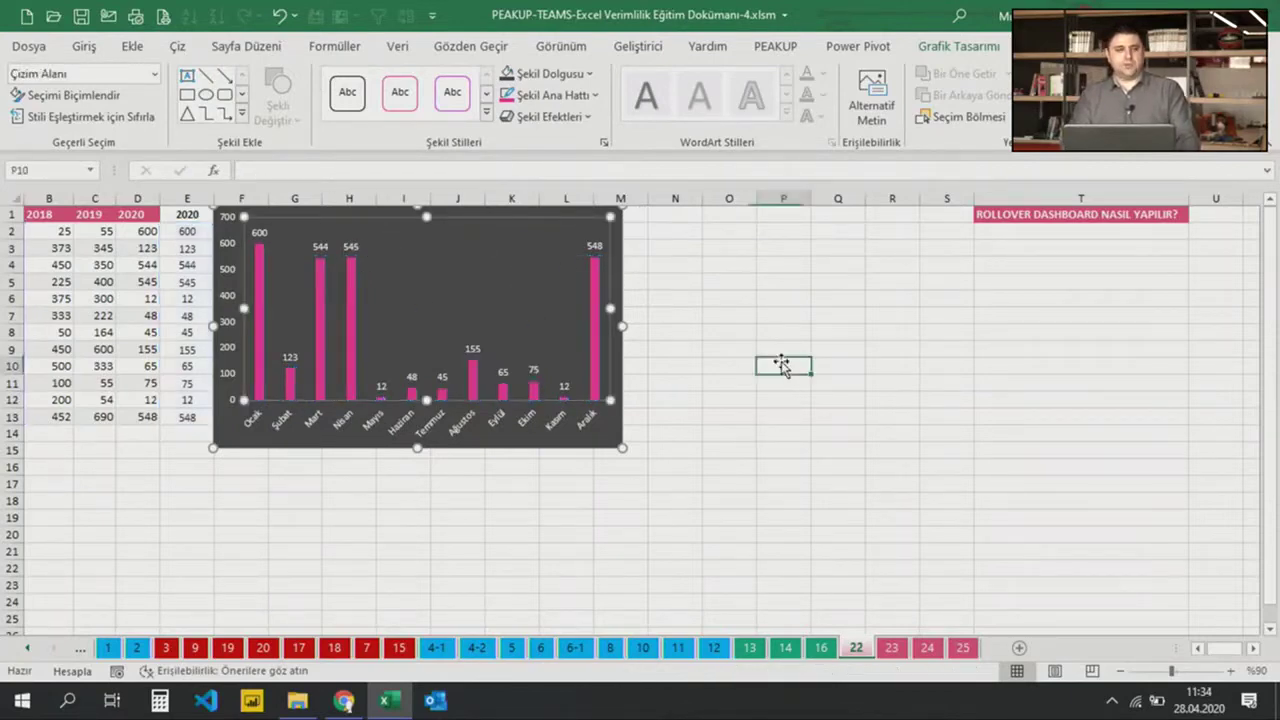
{"action": "left_click", "coordinate": [350, 300]}
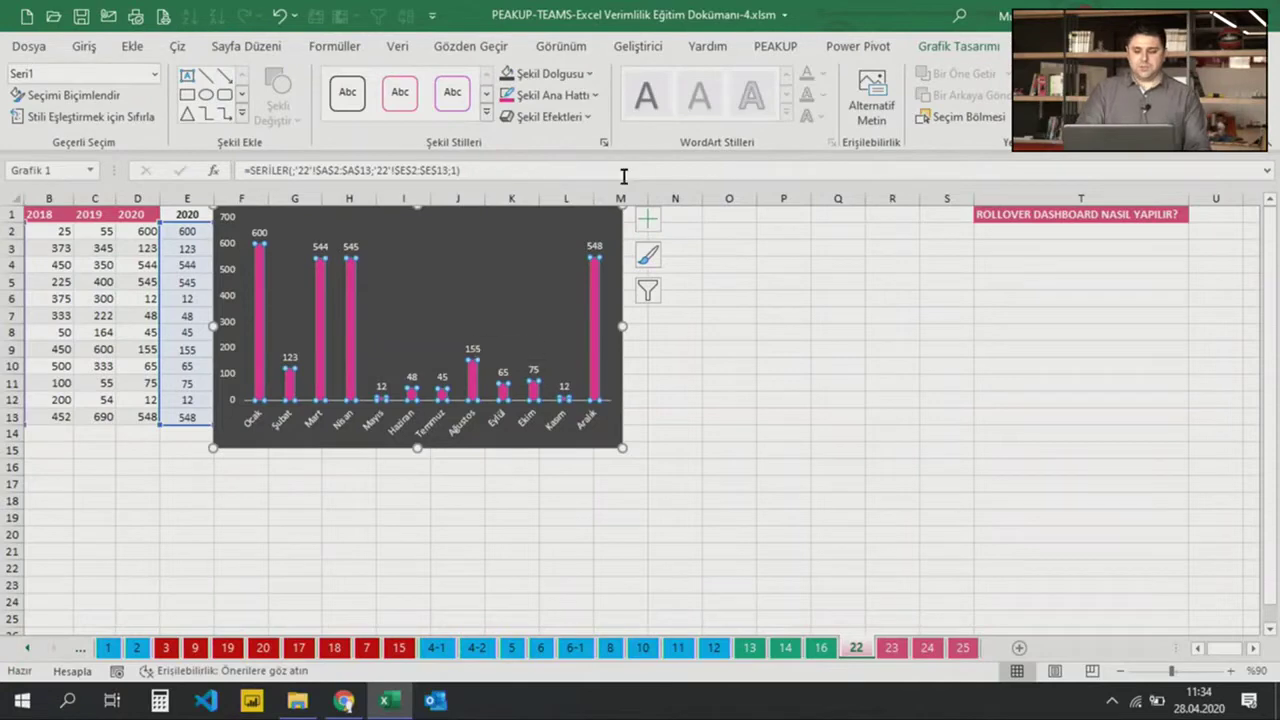
{"action": "left_click", "coordinate": [737, 417]}
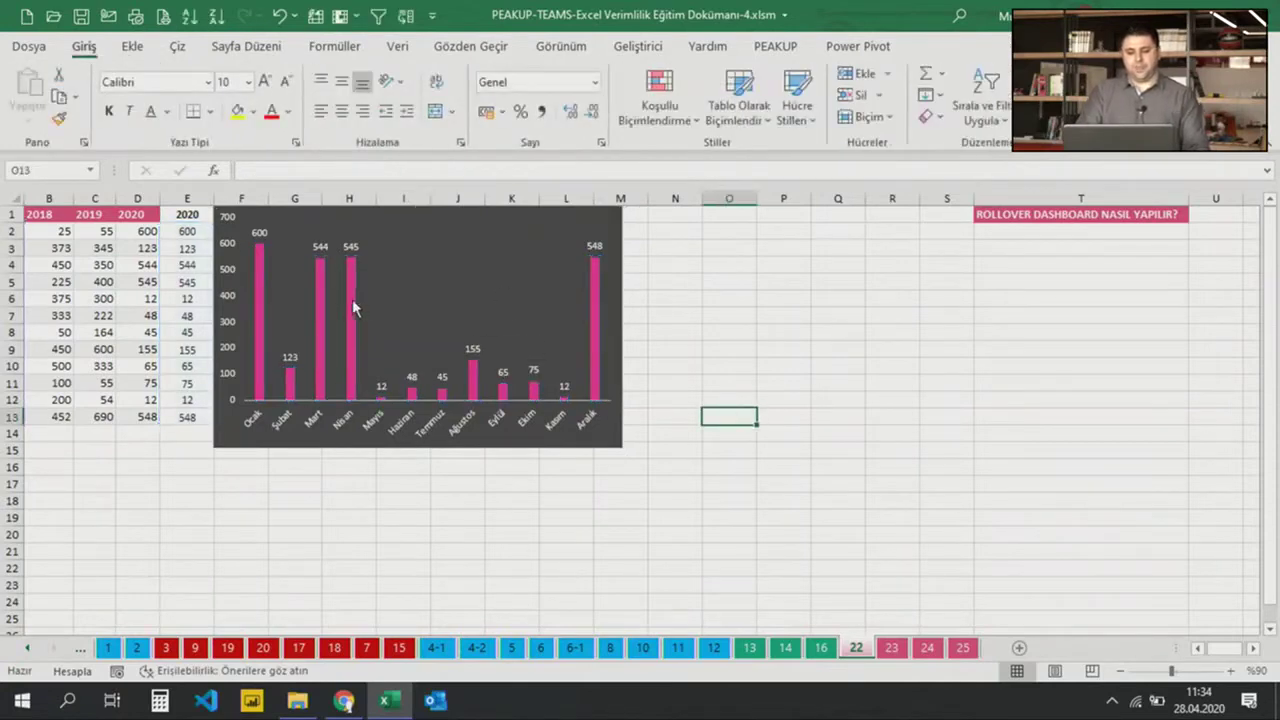
{"action": "left_click", "coordinate": [352, 300]}
{"action": "right_click", "coordinate": [352, 300]}
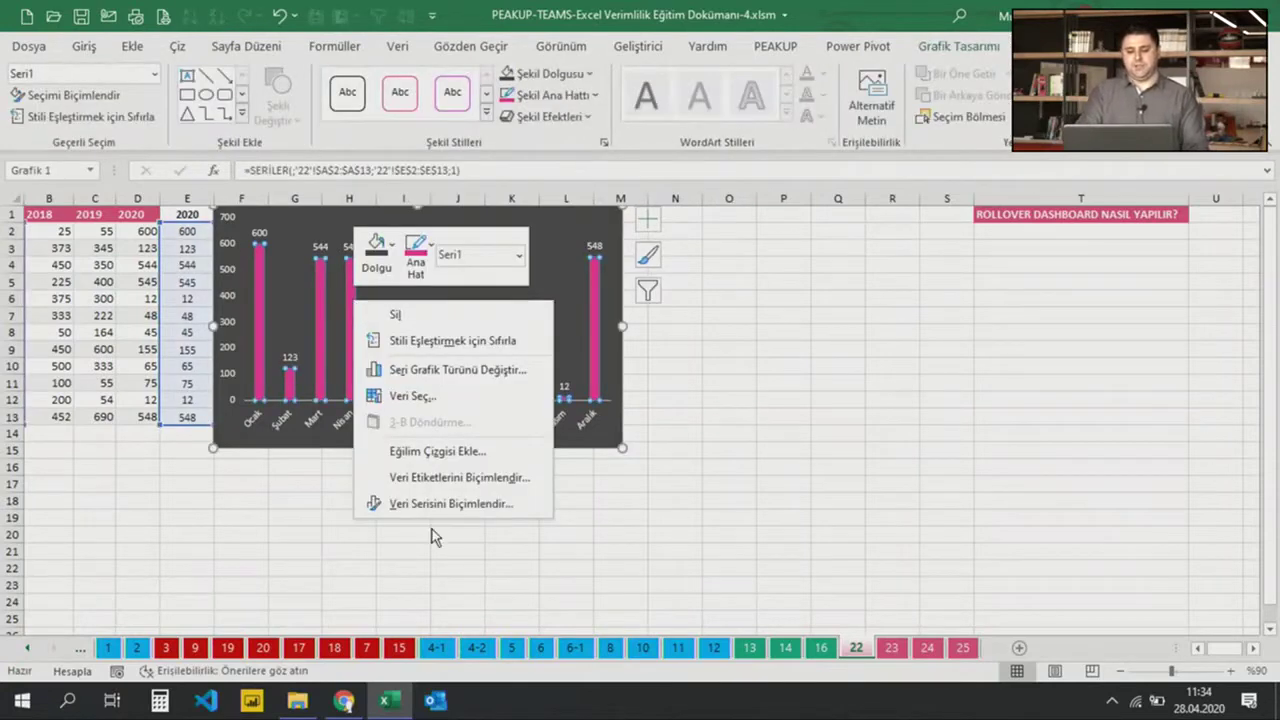
{"action": "left_click", "coordinate": [316, 318]}
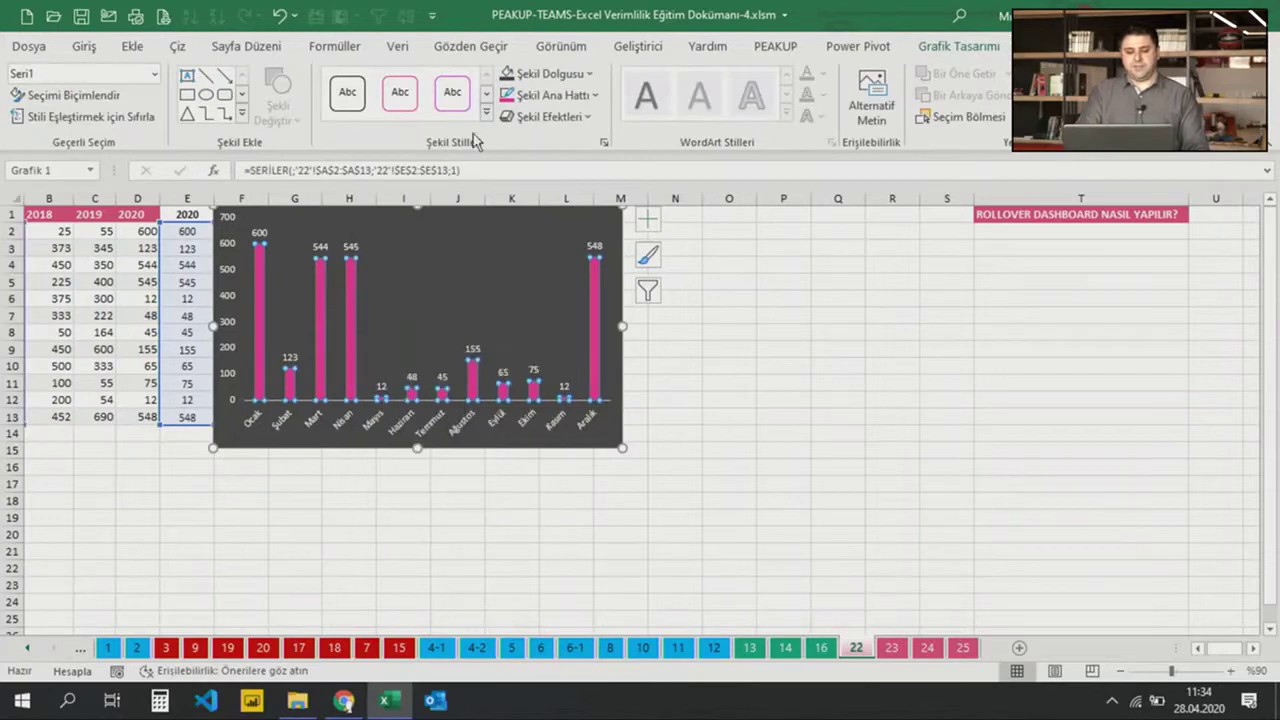
{"action": "left_click", "coordinate": [522, 117]}
{"action": "mouse_move", "coordinate": [580, 154]}
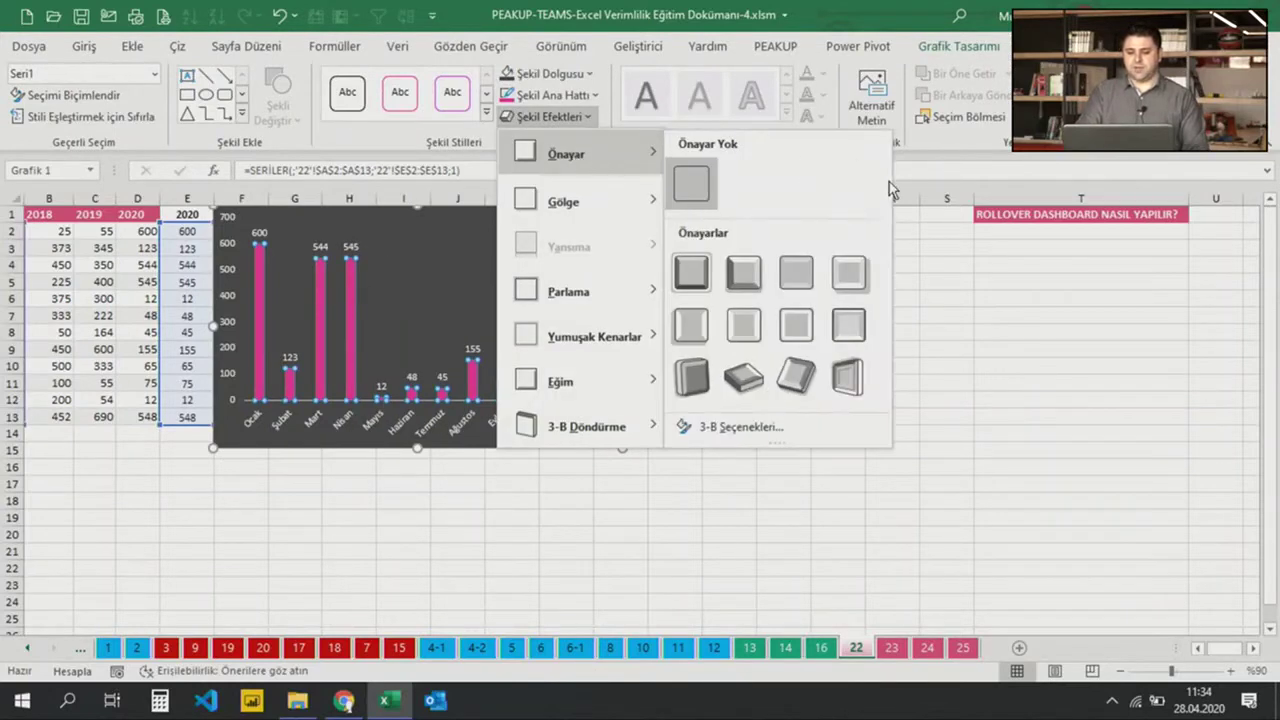
{"action": "left_click", "coordinate": [847, 277]}
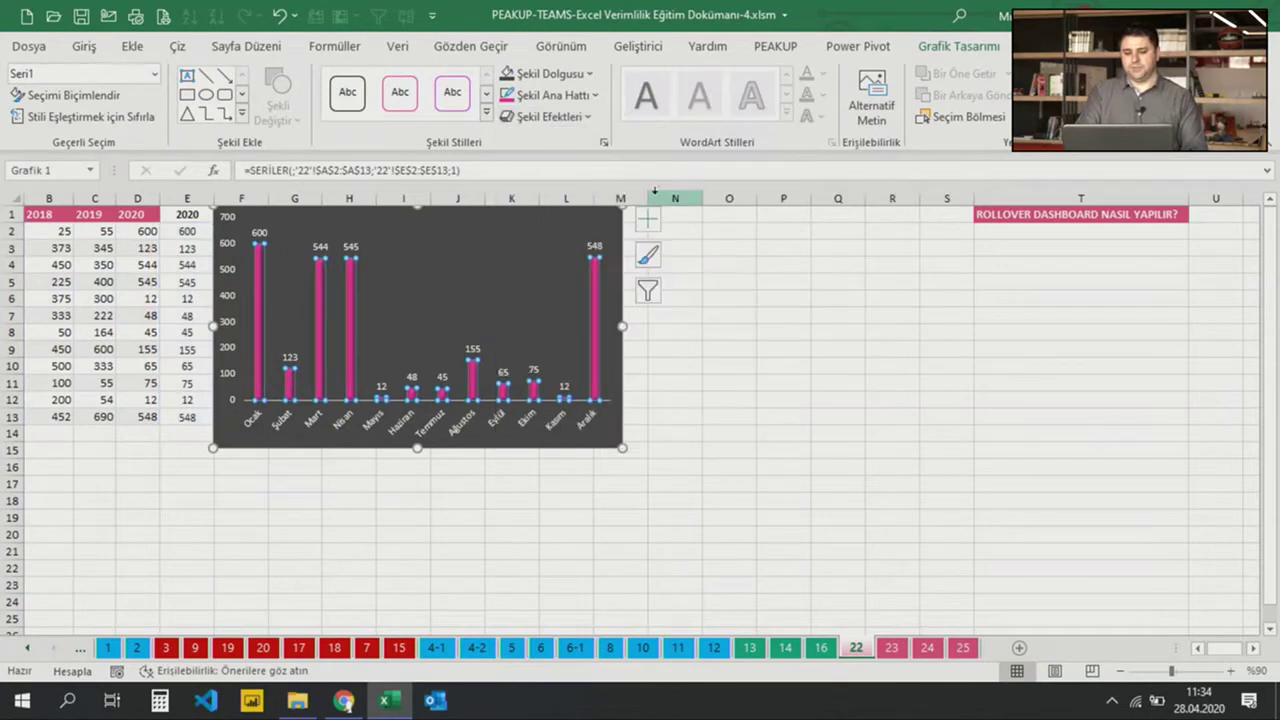
{"action": "left_click", "coordinate": [555, 117]}
{"action": "left_click", "coordinate": [849, 274]}
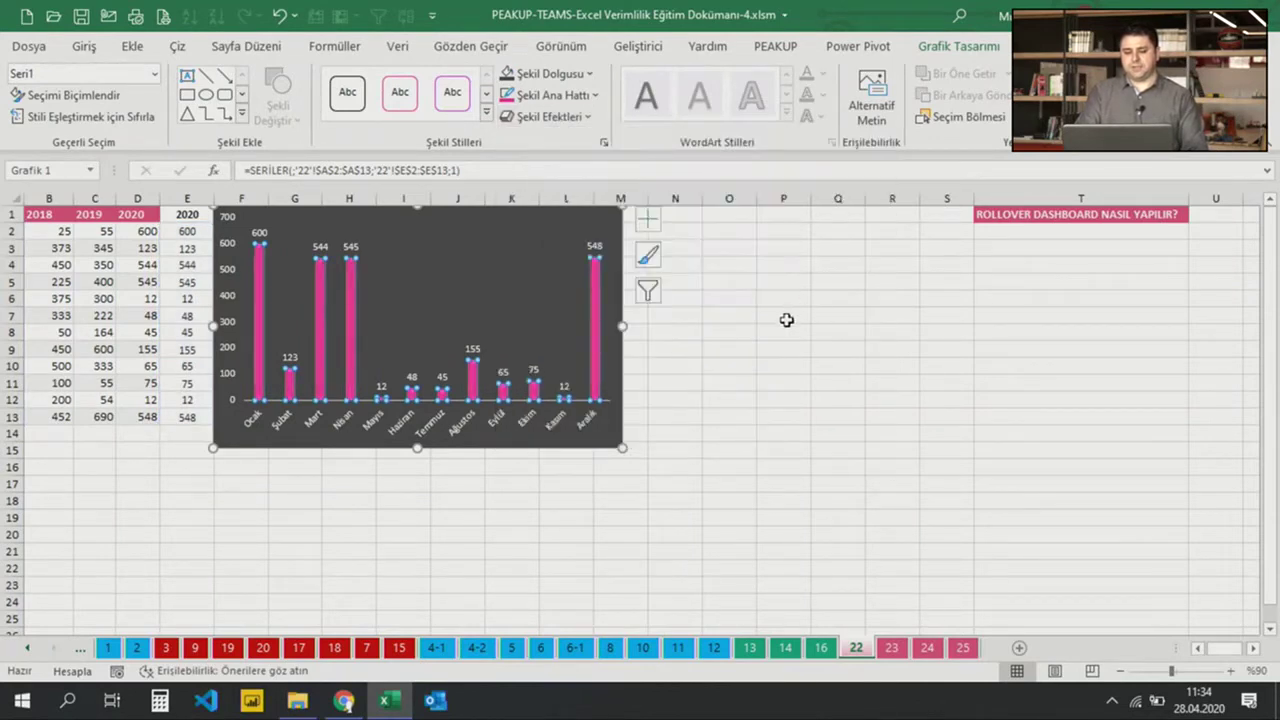
Review the bevelled chart by selecting and deselecting it, with column A back in view
{"action": "left_click", "coordinate": [789, 317]}
{"action": "left_click", "coordinate": [597, 299]}
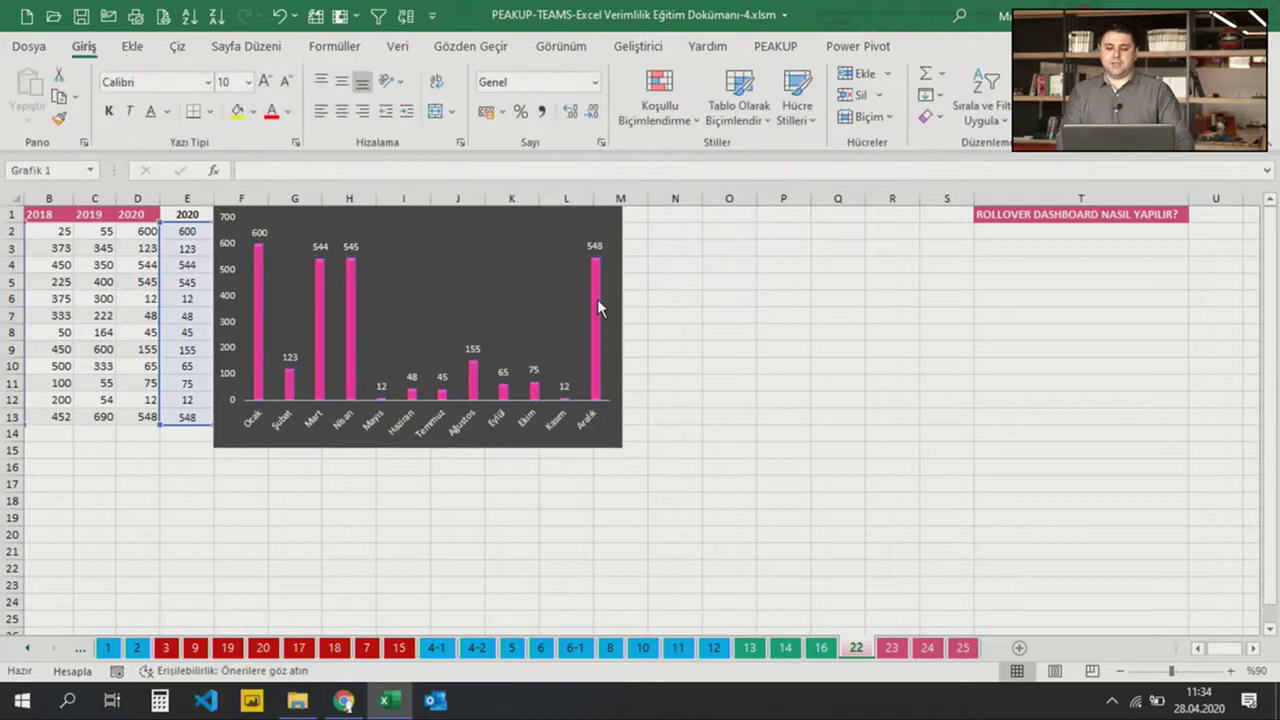
{"action": "left_click", "coordinate": [733, 340]}
{"action": "left_click", "coordinate": [741, 314]}
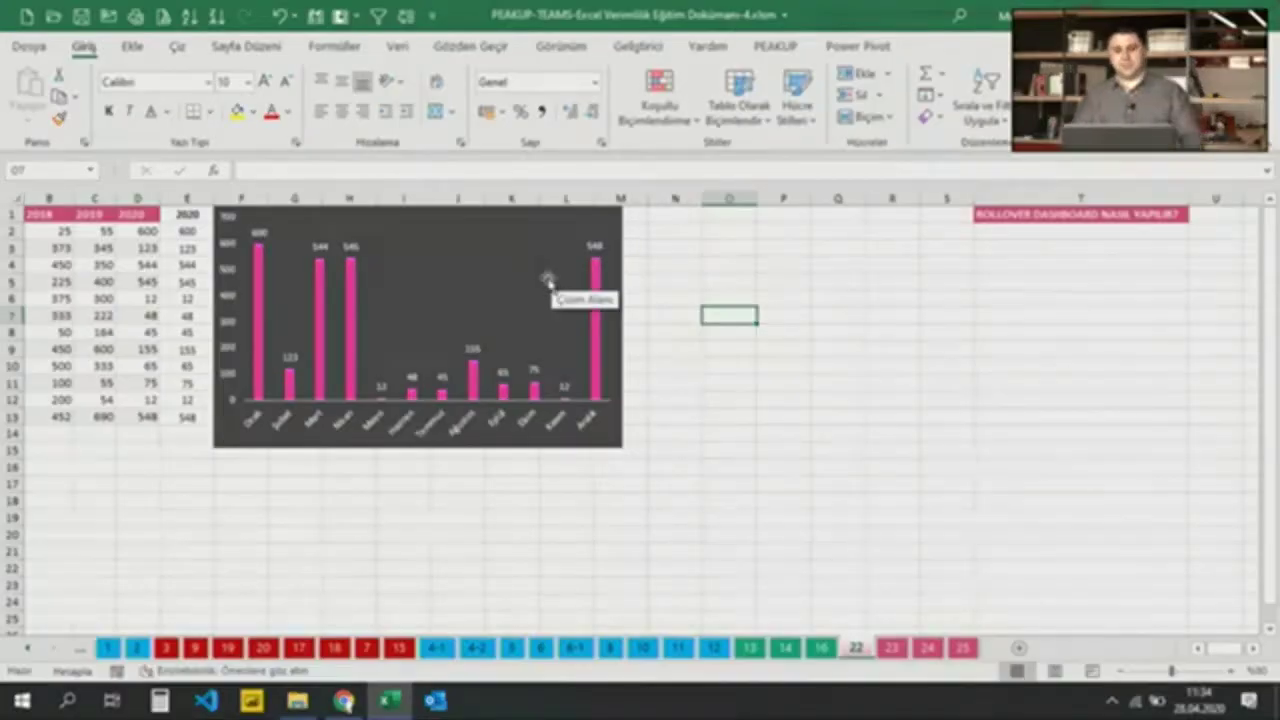
{"action": "left_click", "coordinate": [765, 282]}
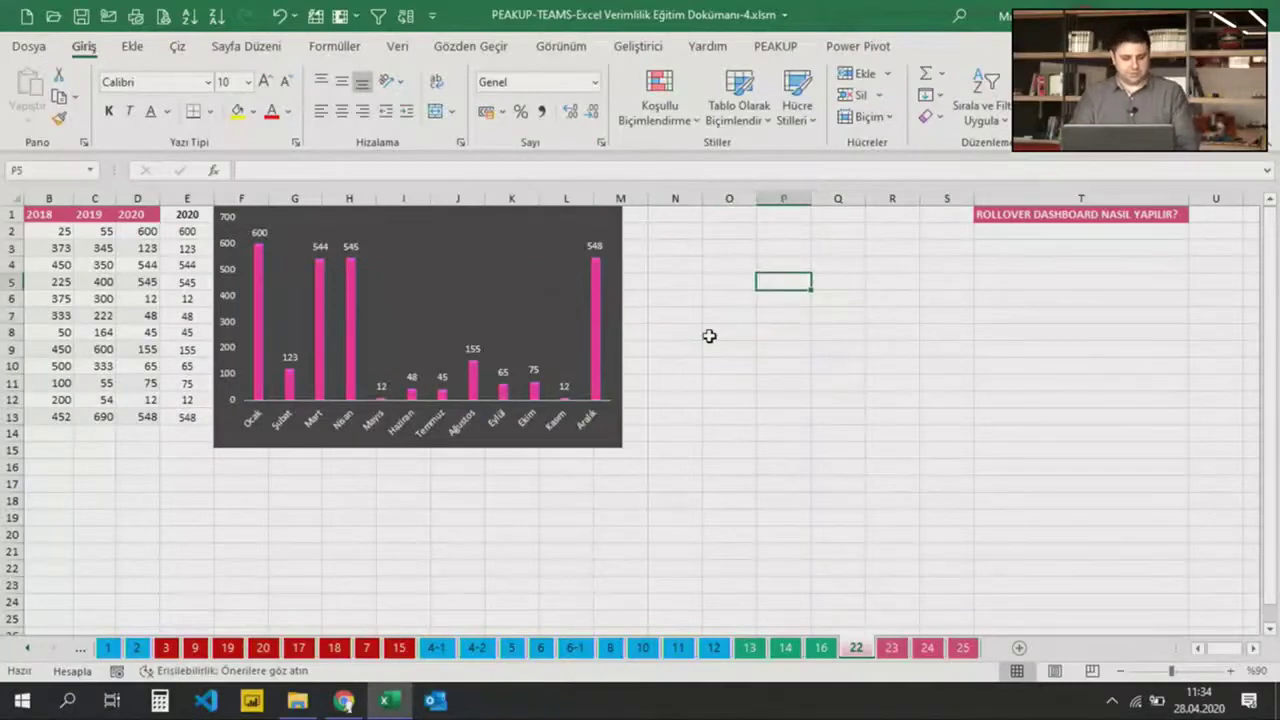
{"action": "left_click", "coordinate": [760, 343]}
{"action": "left_click", "coordinate": [600, 255]}
{"action": "left_click", "coordinate": [735, 283]}
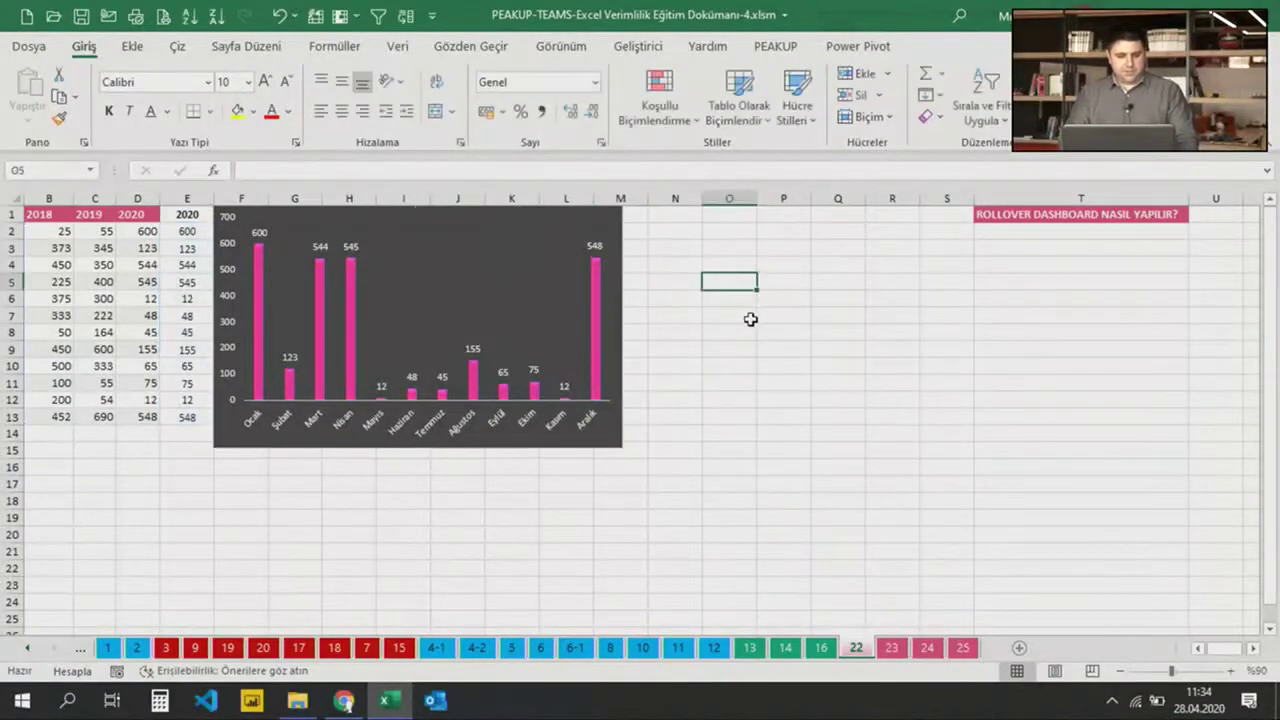
{"action": "left_click_drag", "start_coordinate": [712, 495], "coordinate": [0, 495]}
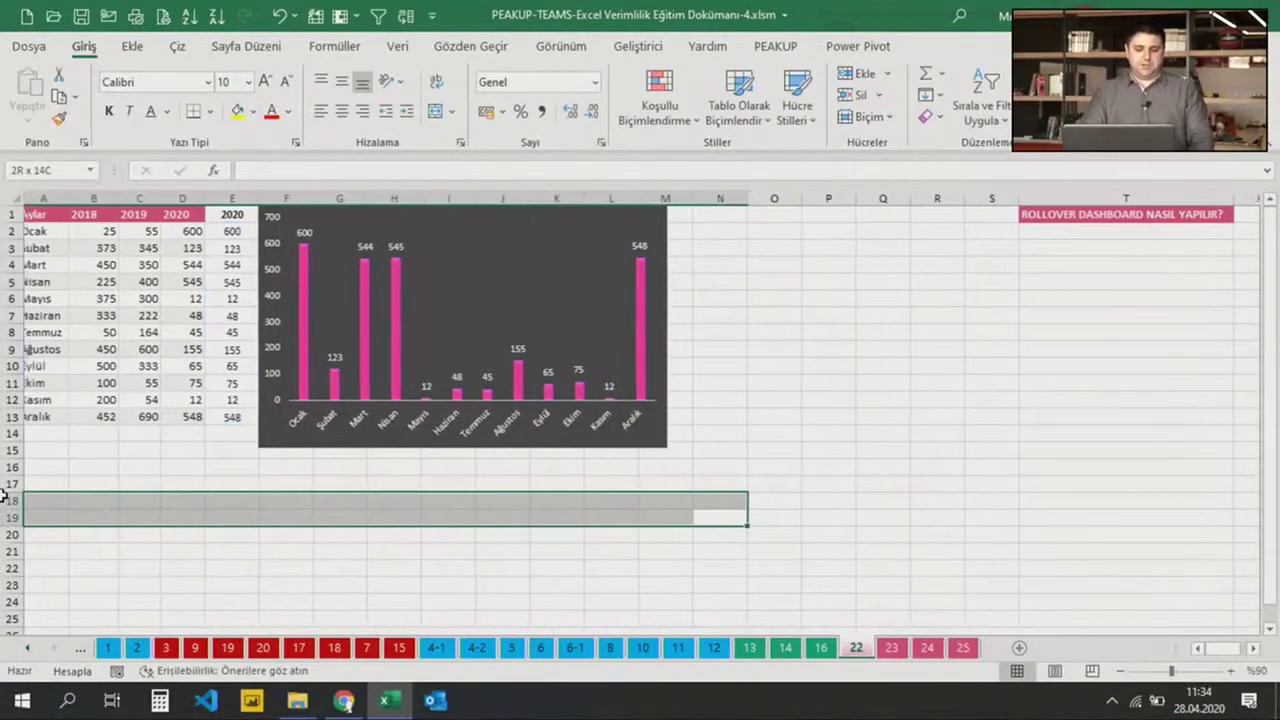
Drag the chart right to start at column G, leaving column F empty
{"action": "left_click", "coordinate": [834, 348]}
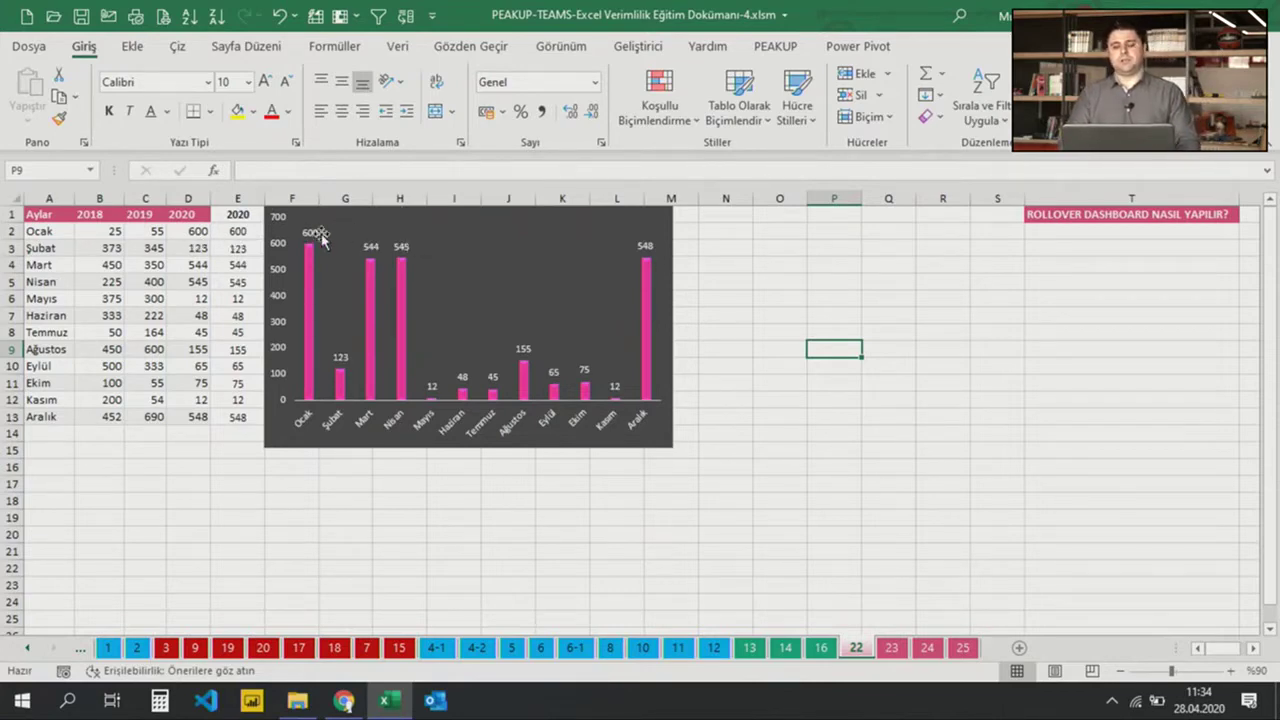
{"action": "left_click", "coordinate": [387, 220]}
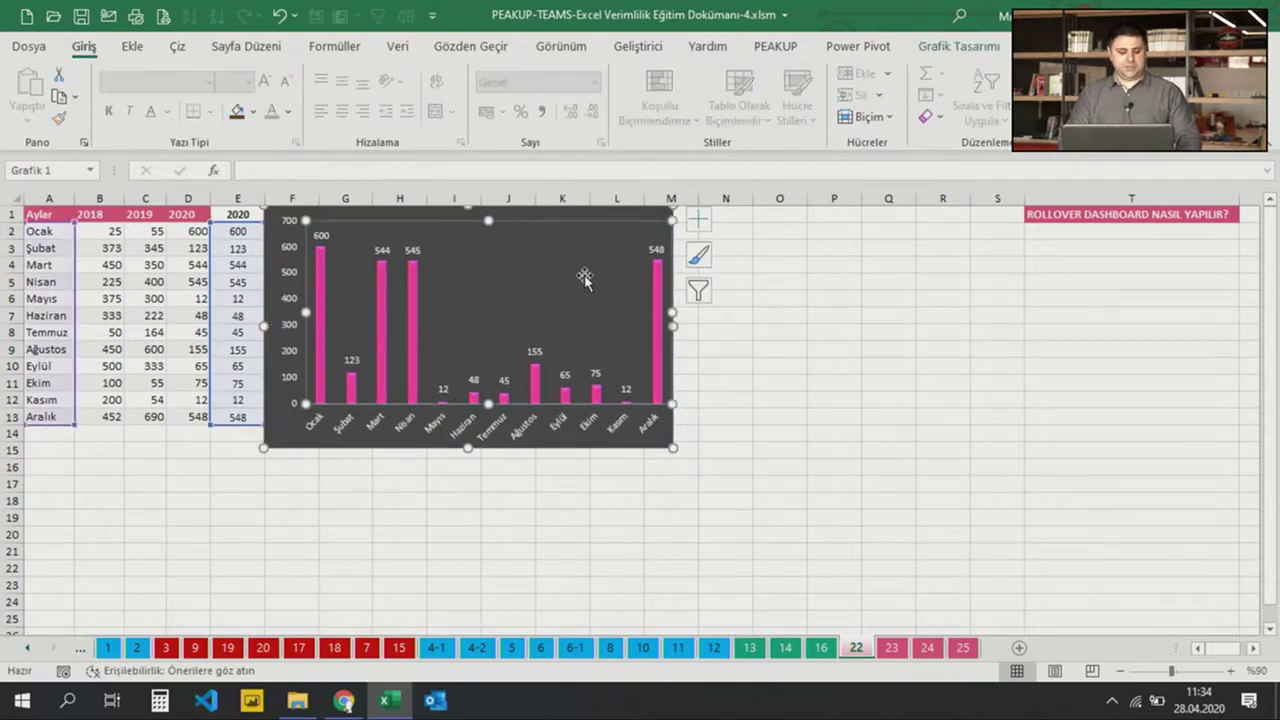
{"action": "left_click", "coordinate": [765, 348]}
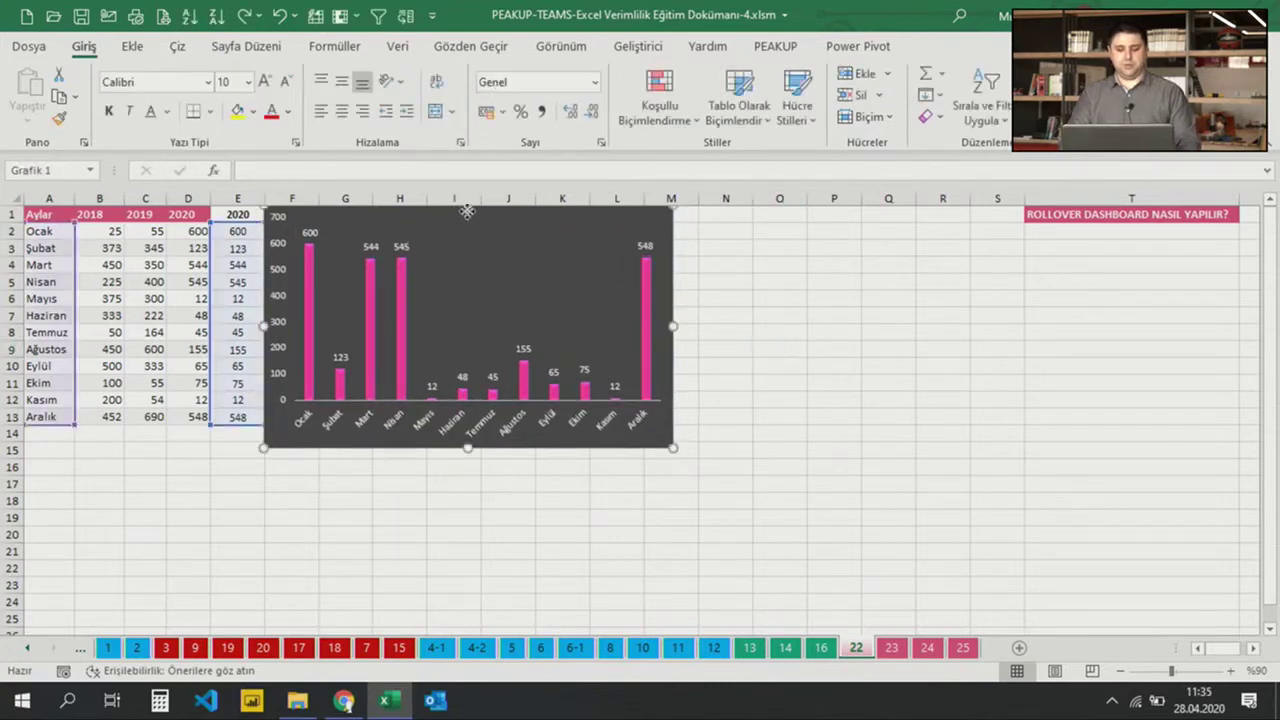
{"action": "left_click_drag", "start_coordinate": [456, 222], "coordinate": [528, 224]}
{"action": "left_click", "coordinate": [296, 215]}
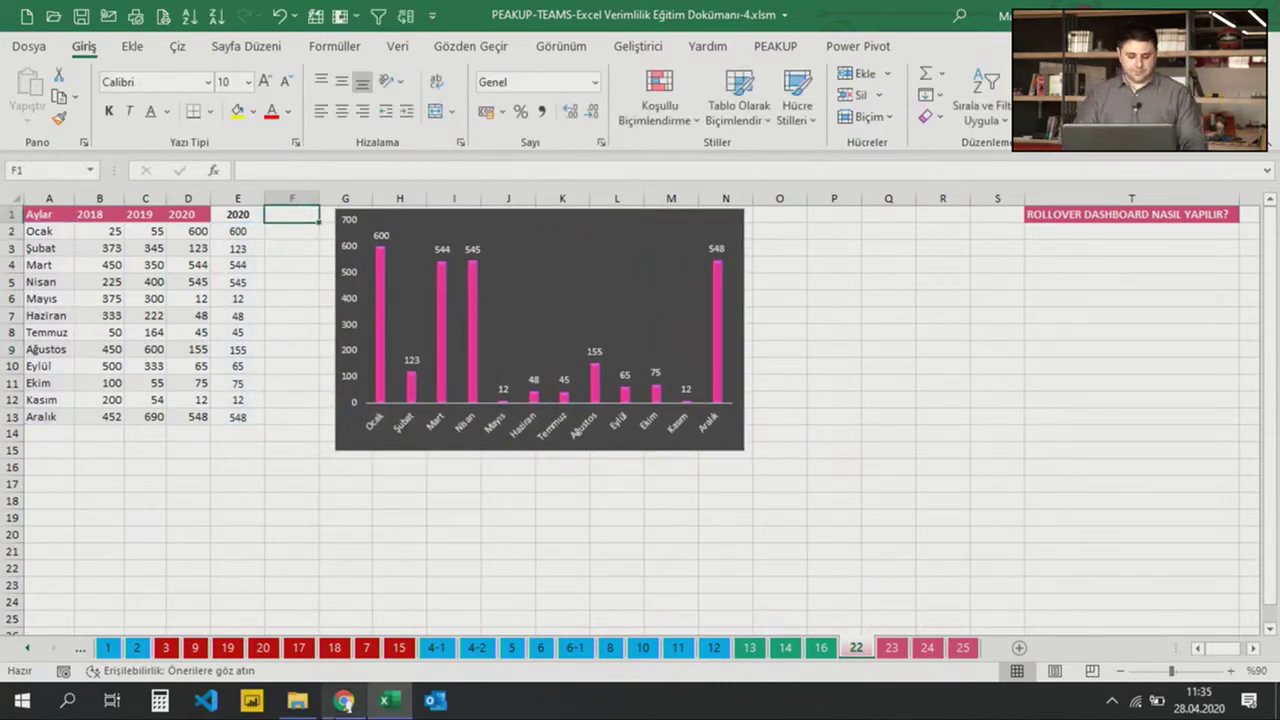
Enter the header Max in F1 and review E2's lookup formula
{"action": "type", "text": "Mka"}
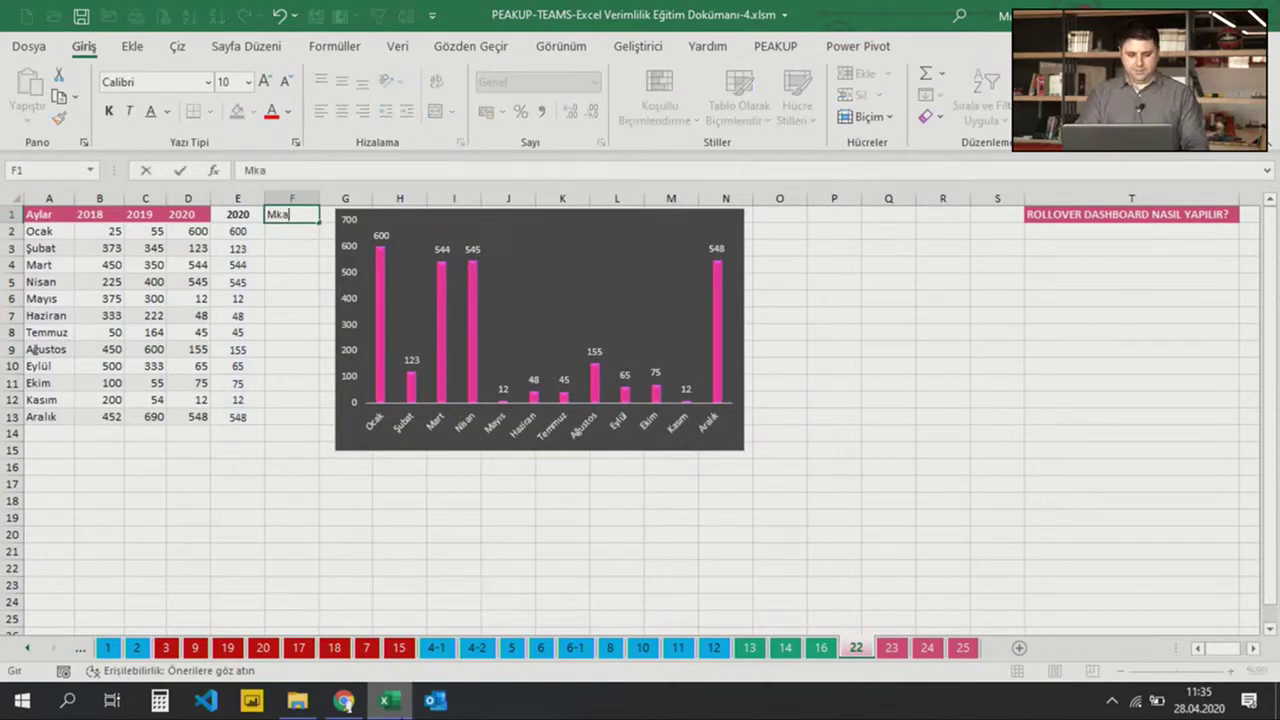
{"action": "type", "text": "x"}
{"action": "key", "text": "Return"}
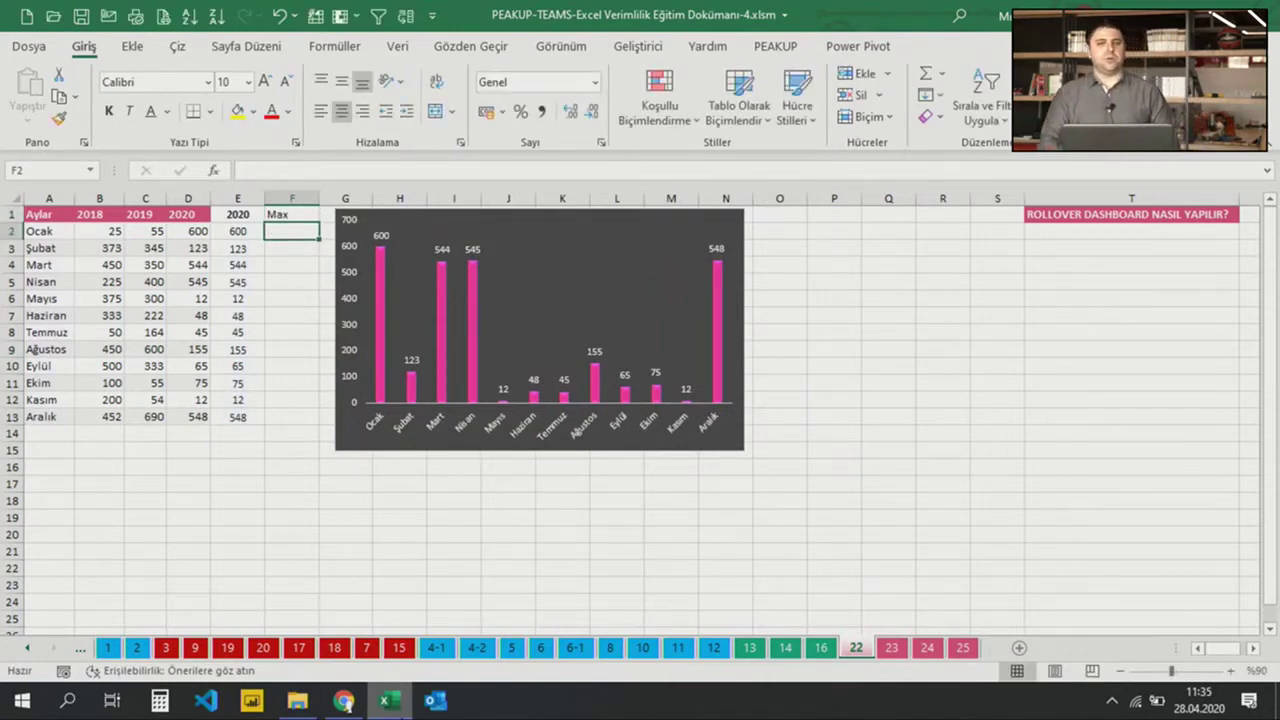
{"action": "left_click", "coordinate": [237, 231]}
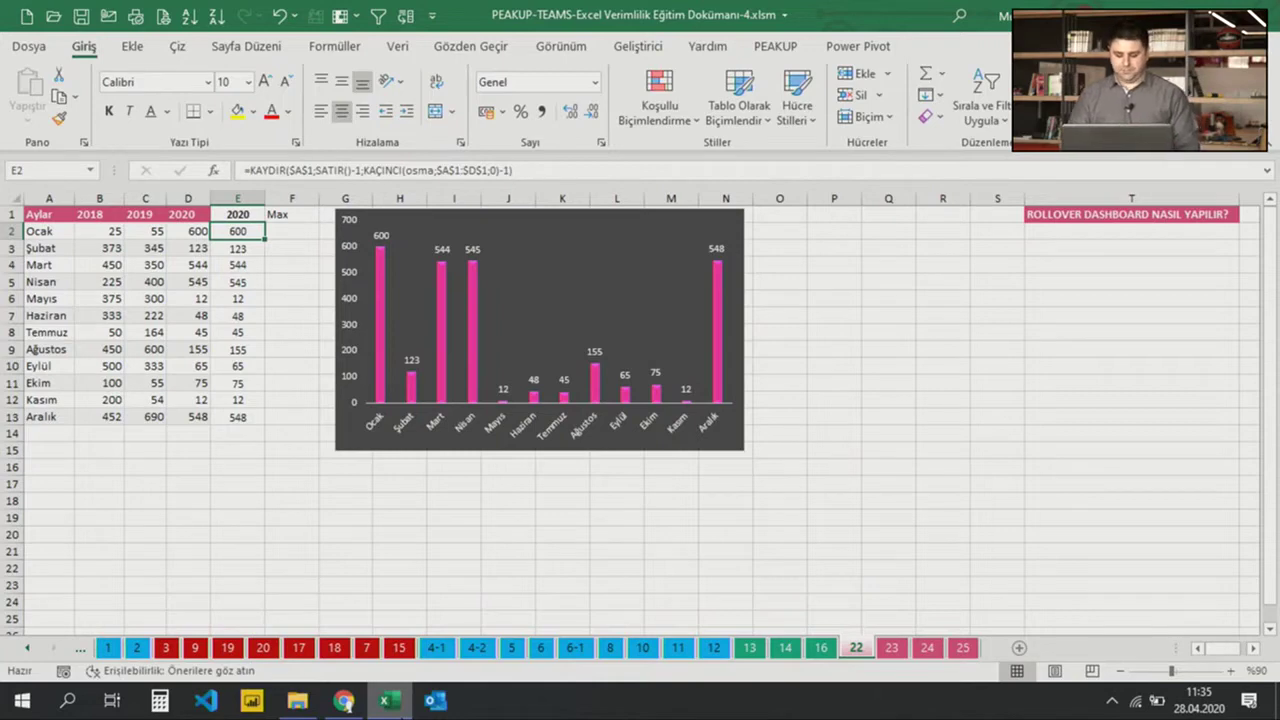
In F2 enter =EĞER(E2=MAK($E$2:$E$13);MAK($E$2:$E$13);"") to flag the peak value
{"action": "left_click", "coordinate": [292, 231]}
{"action": "type", "text": "=eğer"}
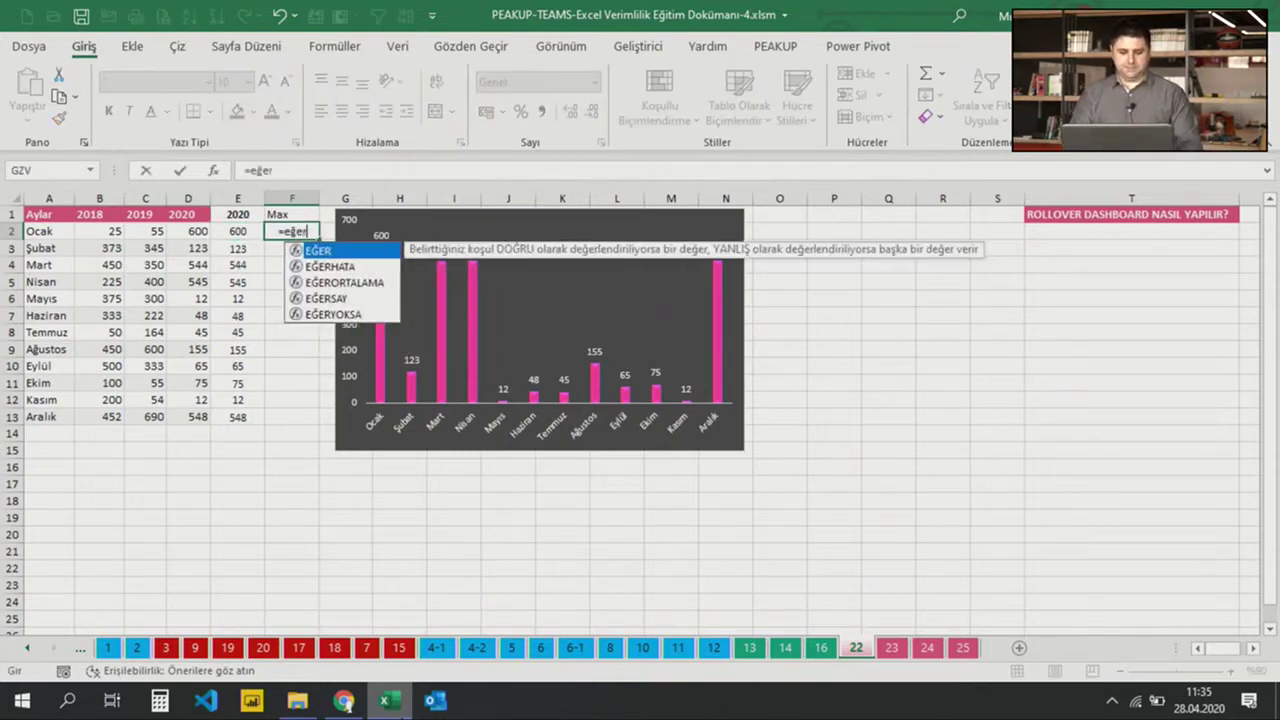
{"action": "key", "text": "Tab"}
{"action": "left_click", "coordinate": [237, 231]}
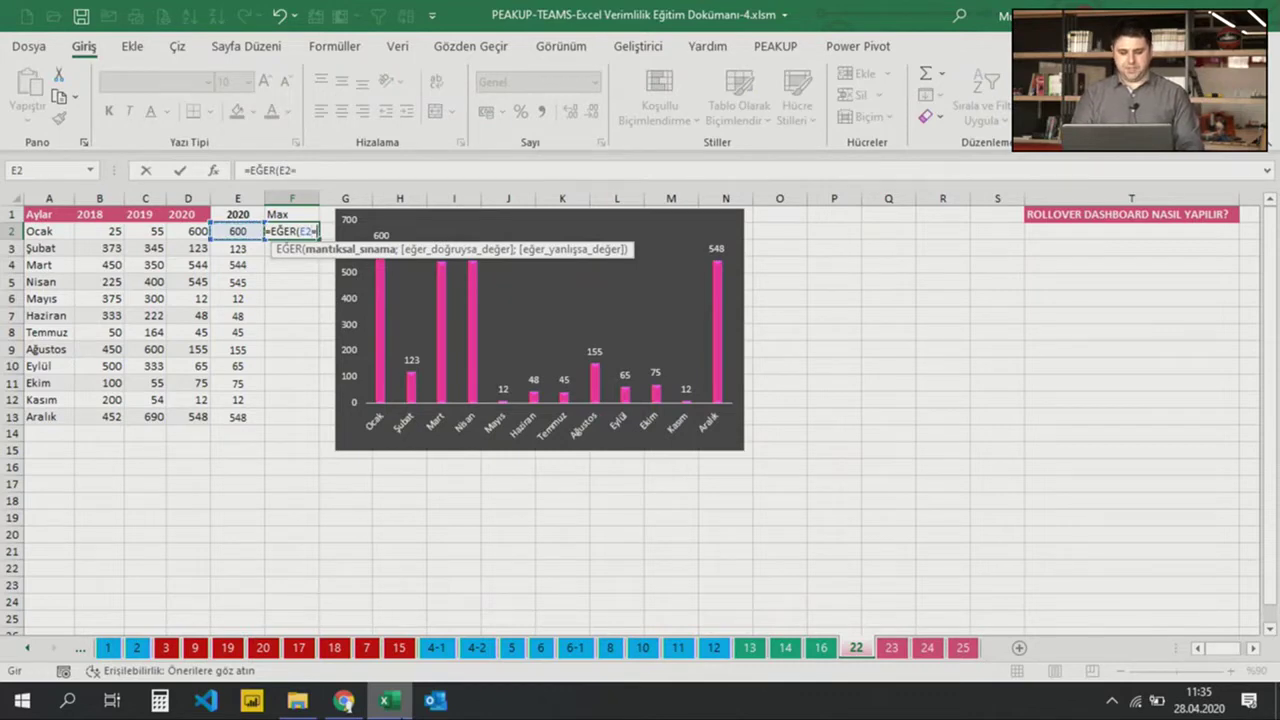
{"action": "type", "text": "mak"}
{"action": "key", "text": "Tab"}
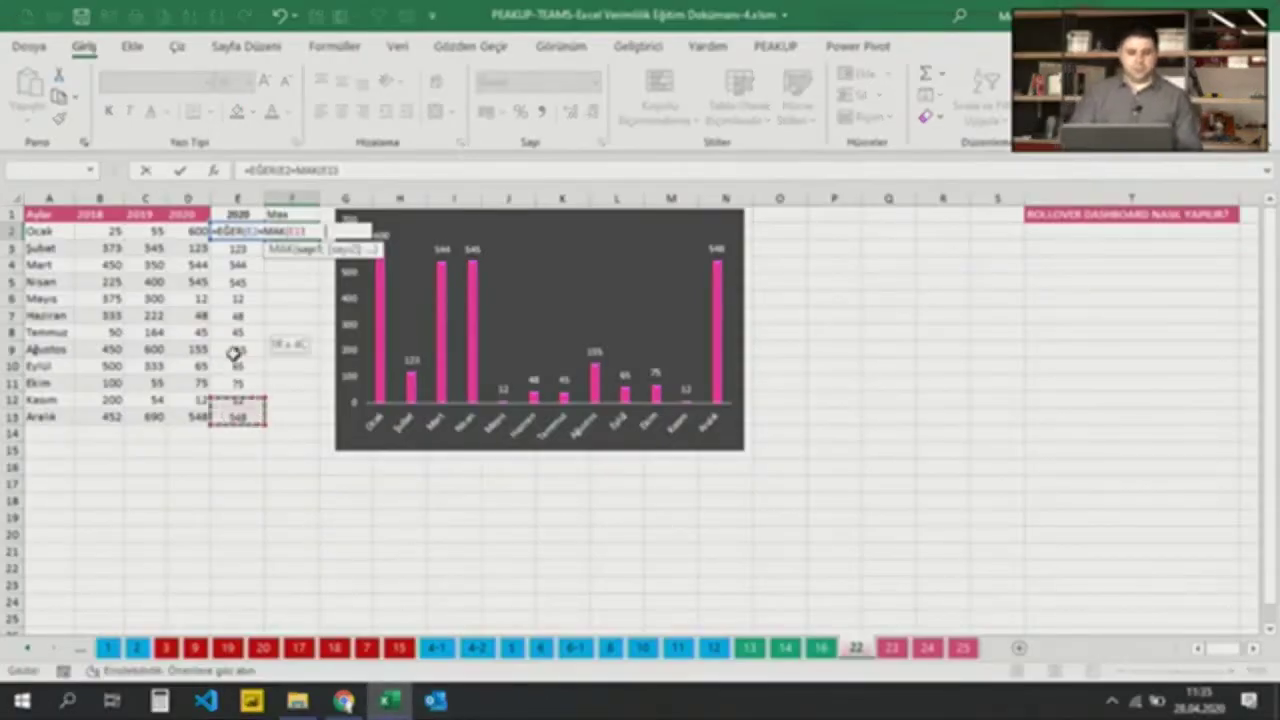
{"action": "left_click_drag", "start_coordinate": [231, 413], "coordinate": [237, 233]}
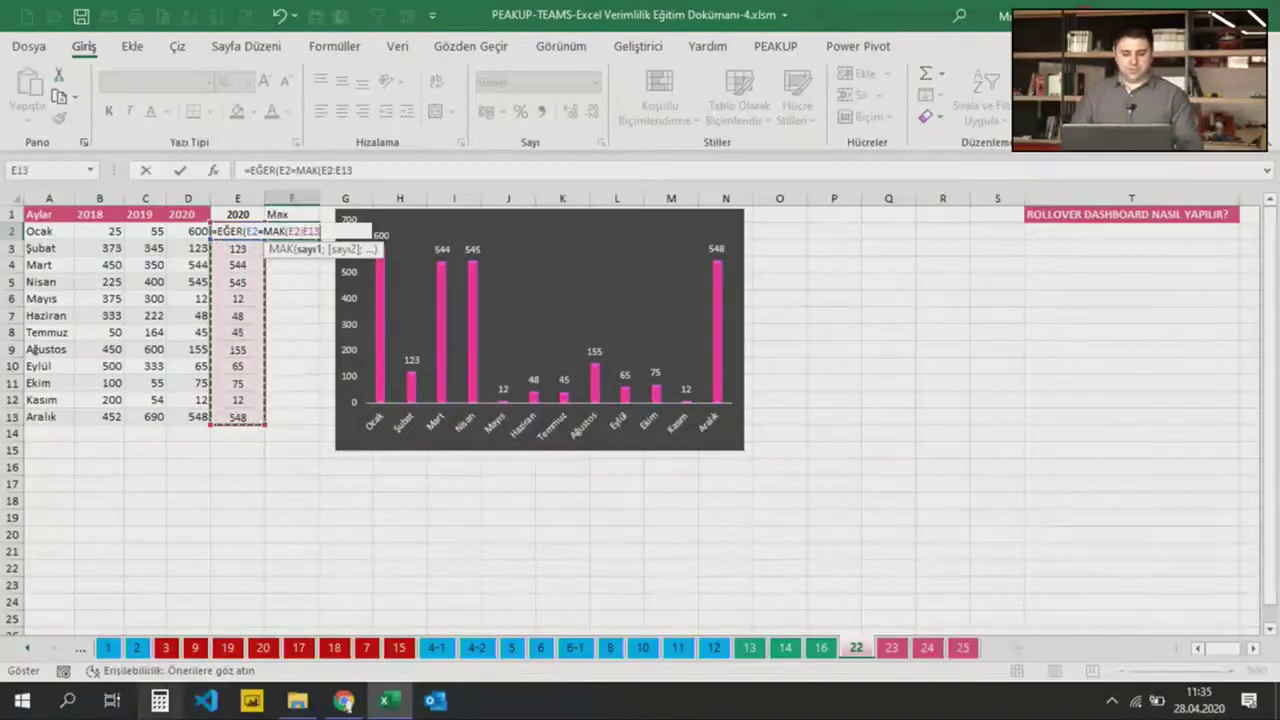
{"action": "key", "text": "F4"}
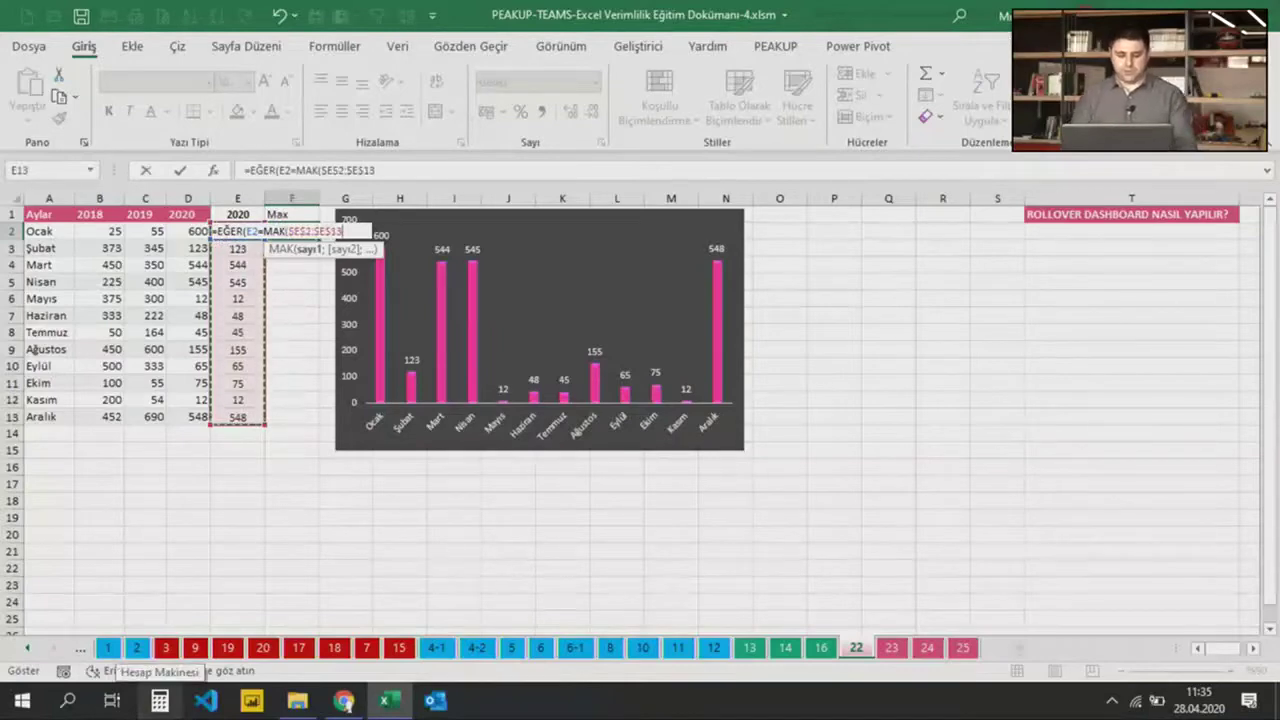
{"action": "type", "text": ")"}
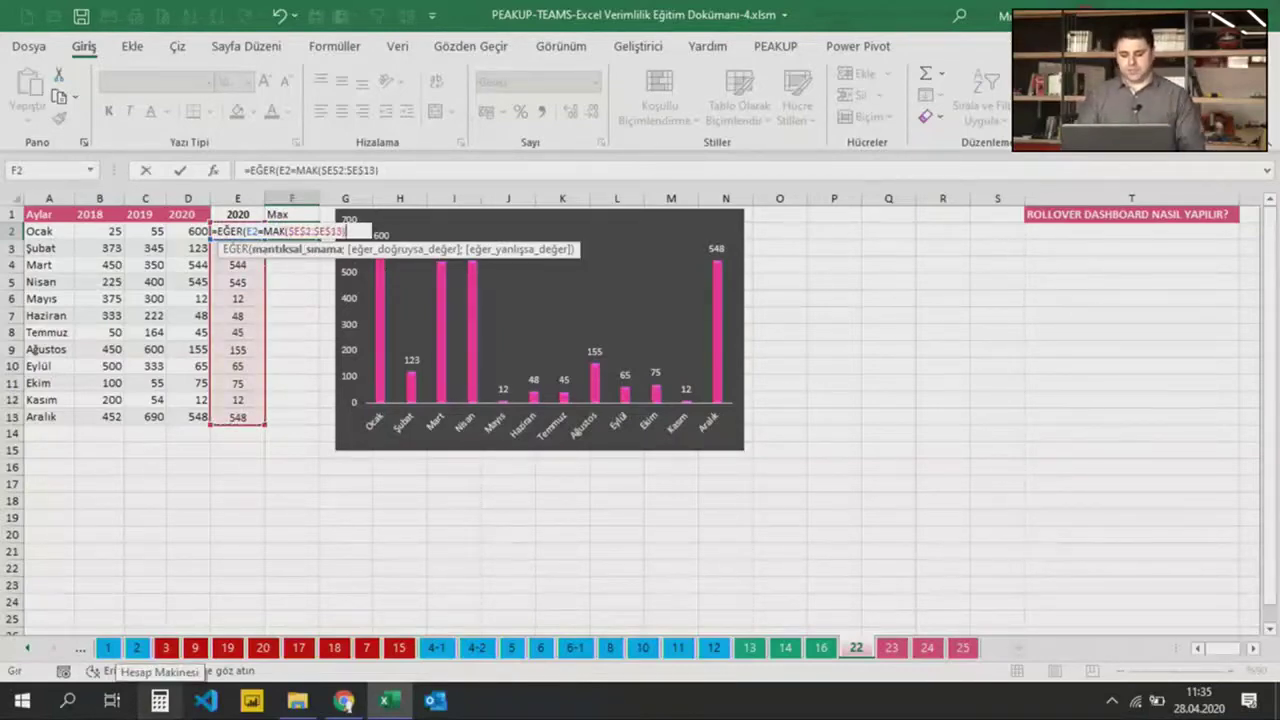
{"action": "type", "text": ";MAK"}
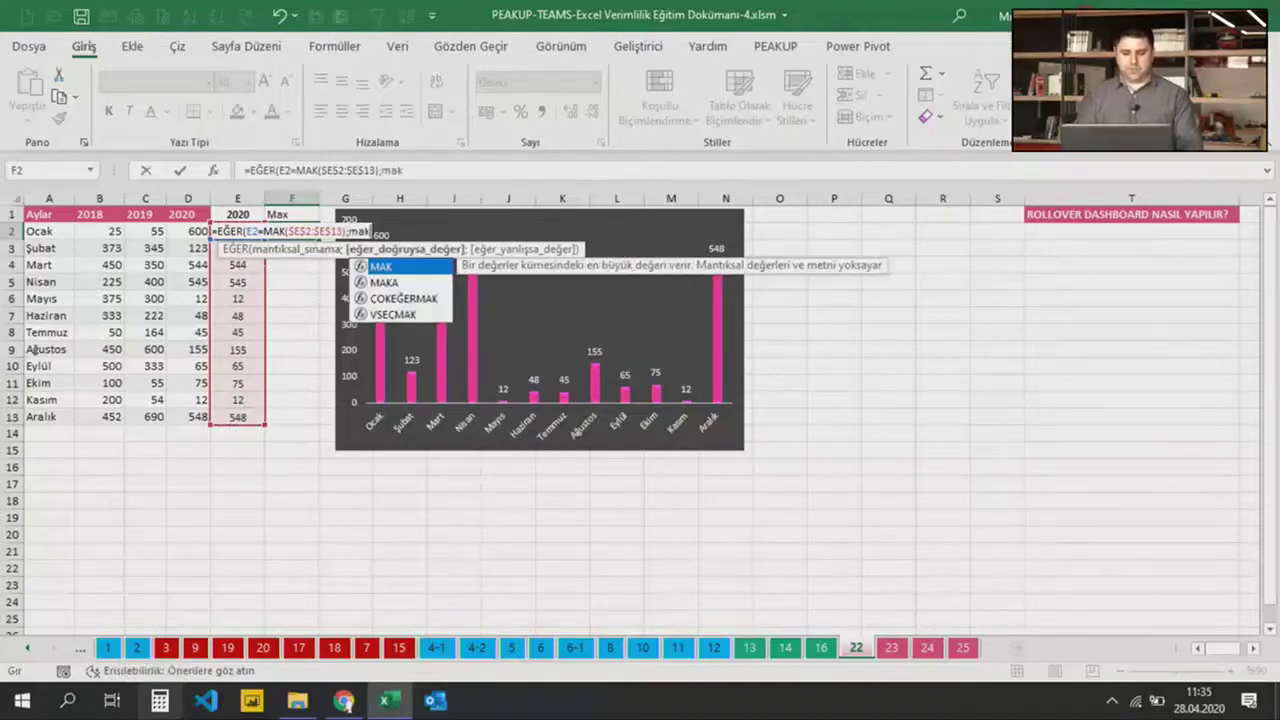
{"action": "type", "text": "("}
{"action": "left_click_drag", "start_coordinate": [237, 416], "coordinate": [237, 232]}
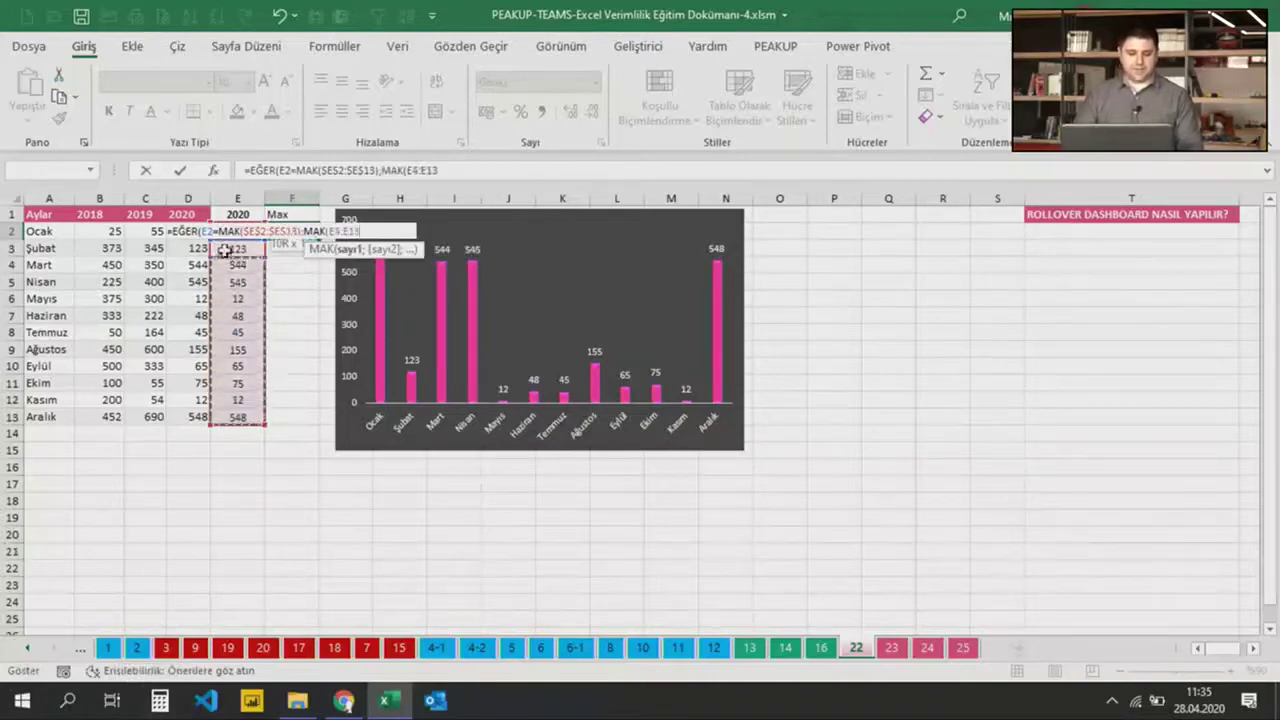
{"action": "key", "text": "F4"}
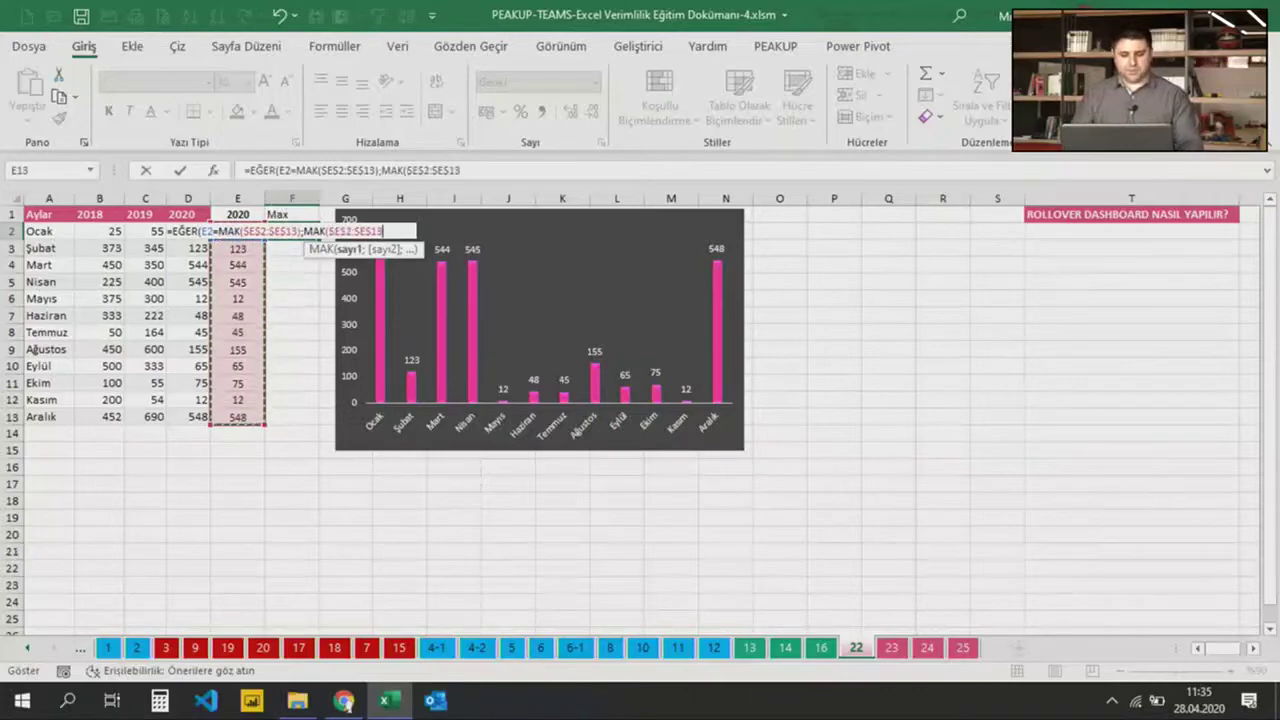
{"action": "type", "text": ")"}
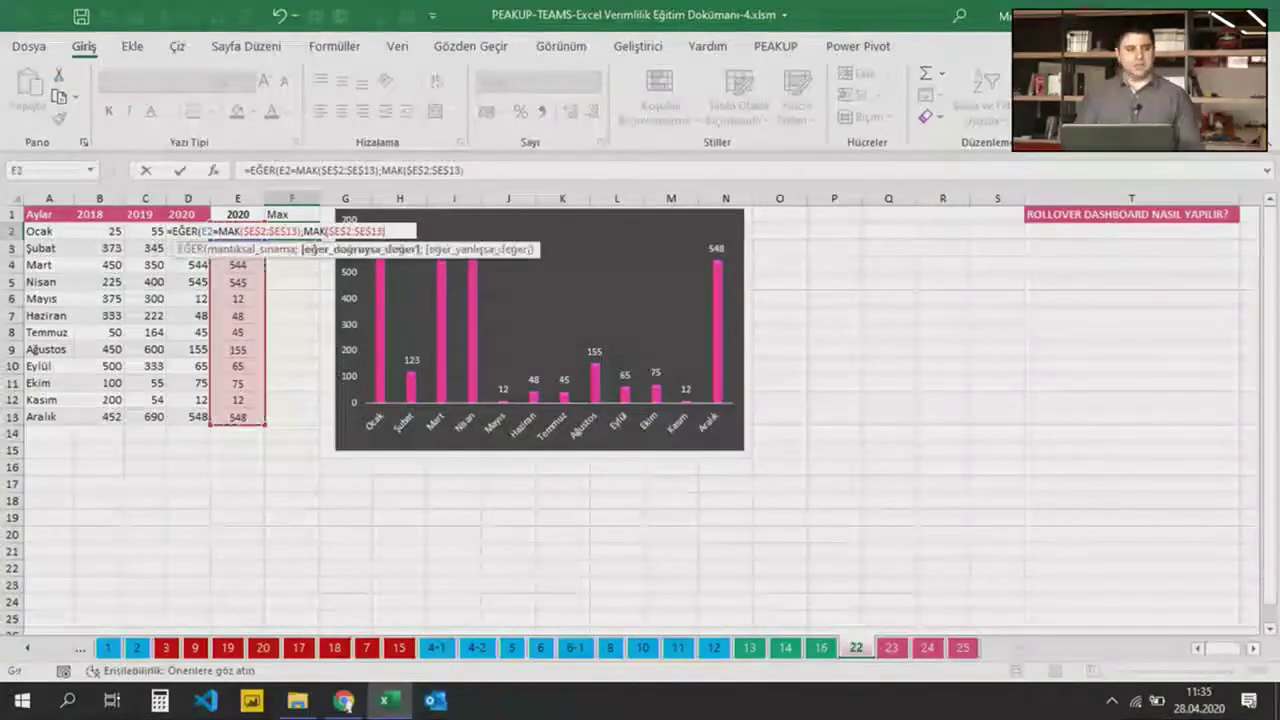
{"action": "type", "text": ";"}
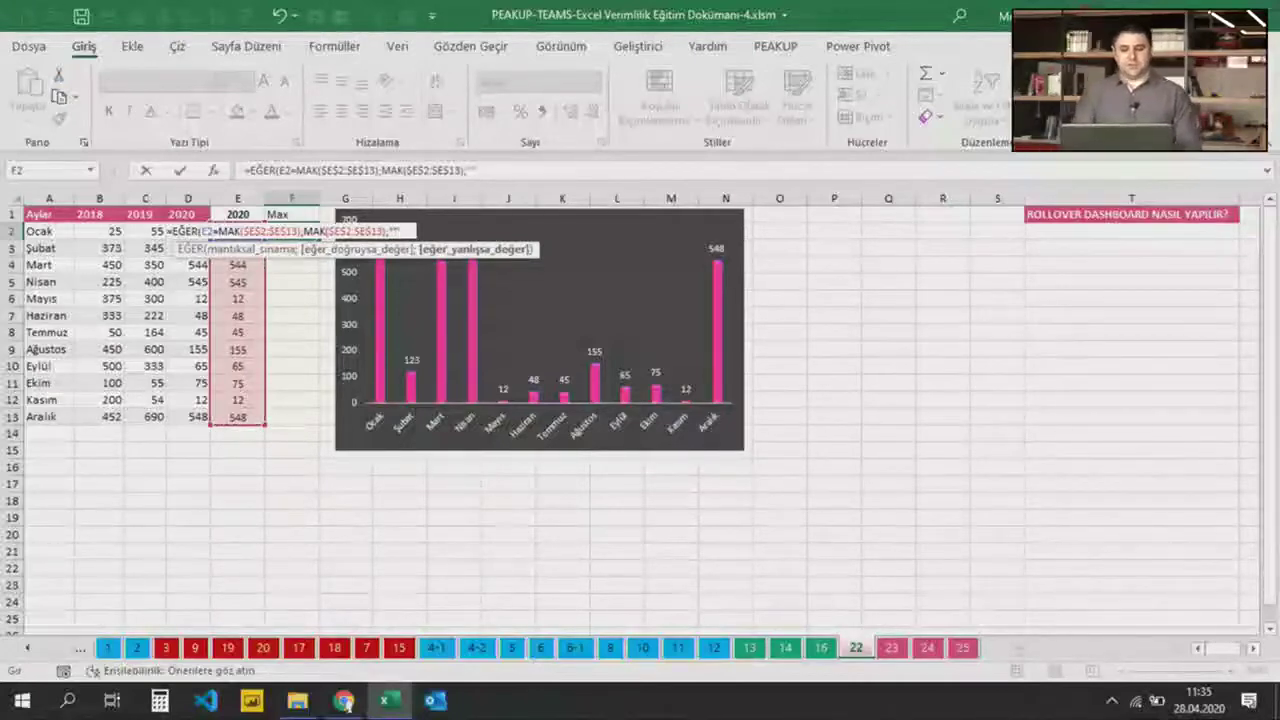
{"action": "key", "text": "Return"}
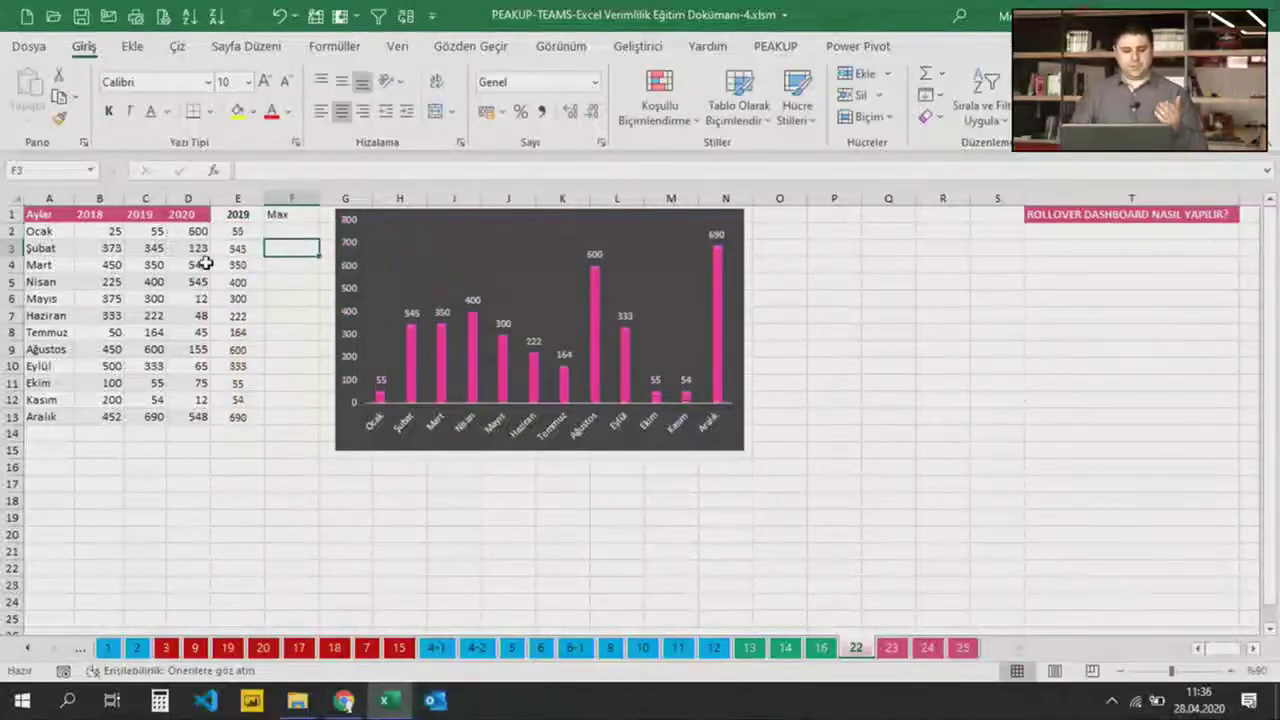
Fill the Max formula down F2:F13 so only Ocak shows 600 for 2020
{"action": "left_click", "coordinate": [294, 229]}
{"action": "double_click", "coordinate": [319, 239]}
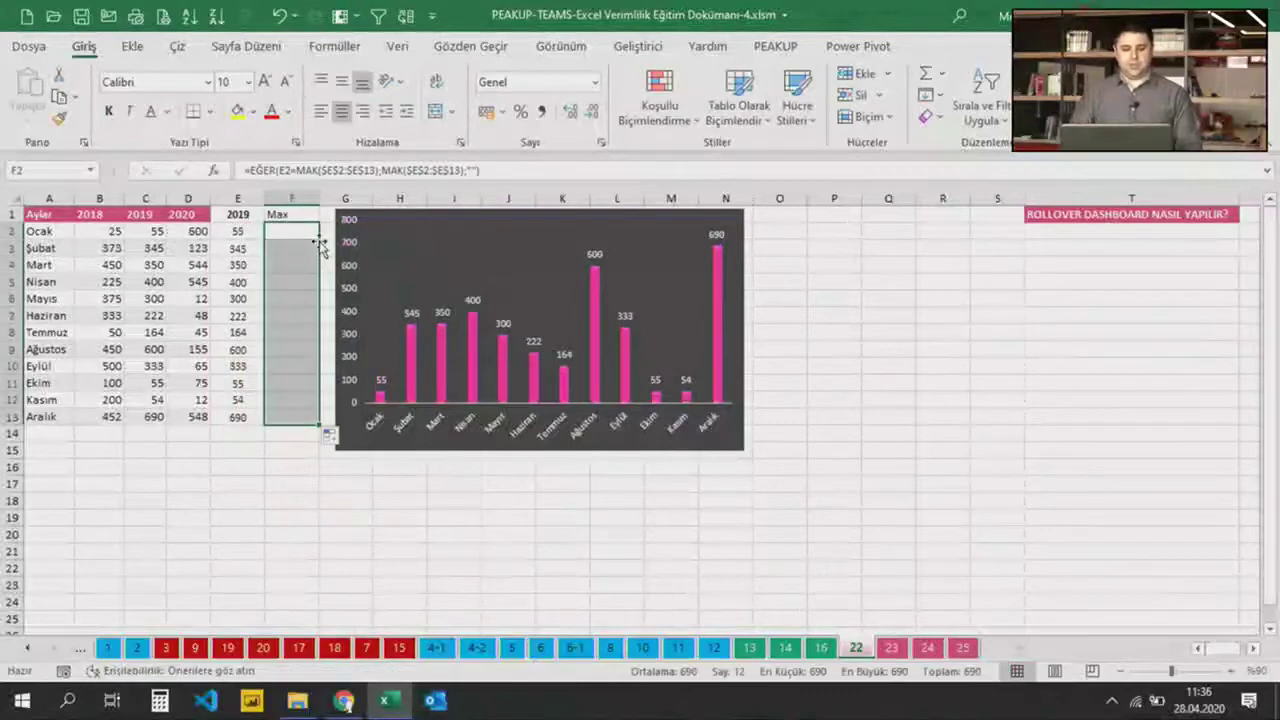
{"action": "left_click", "coordinate": [226, 517]}
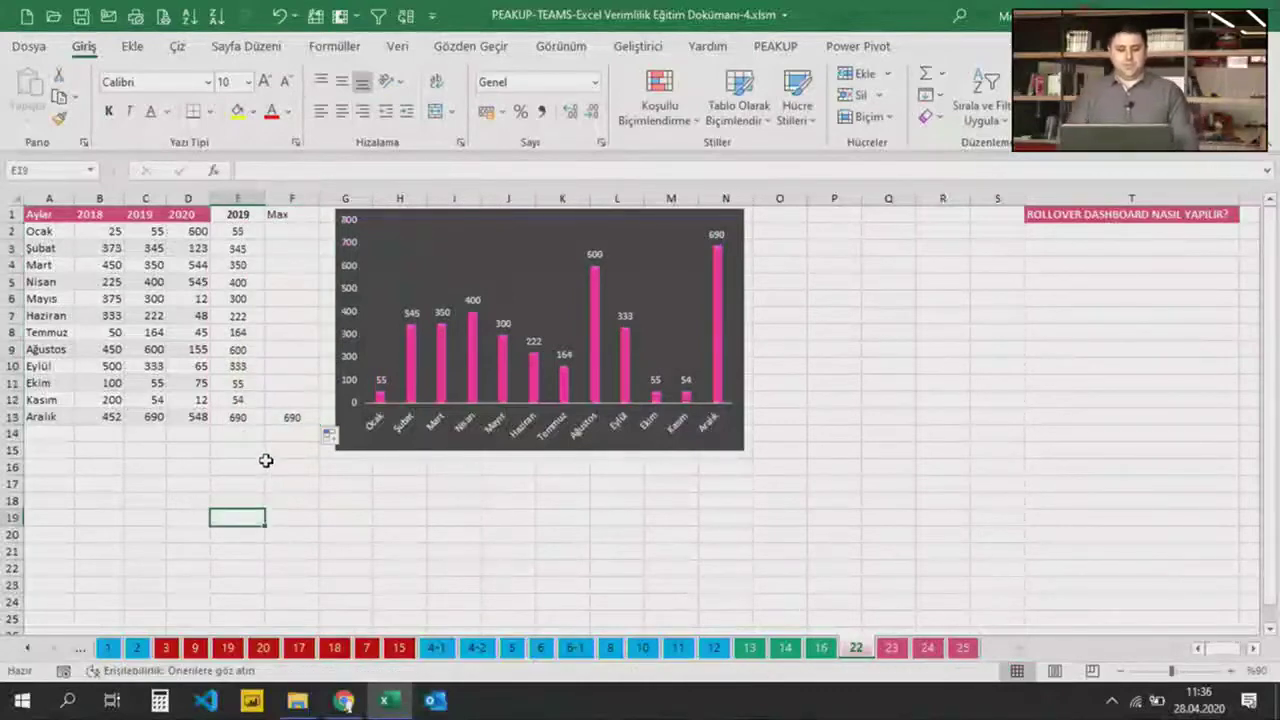
{"action": "left_click", "coordinate": [292, 418]}
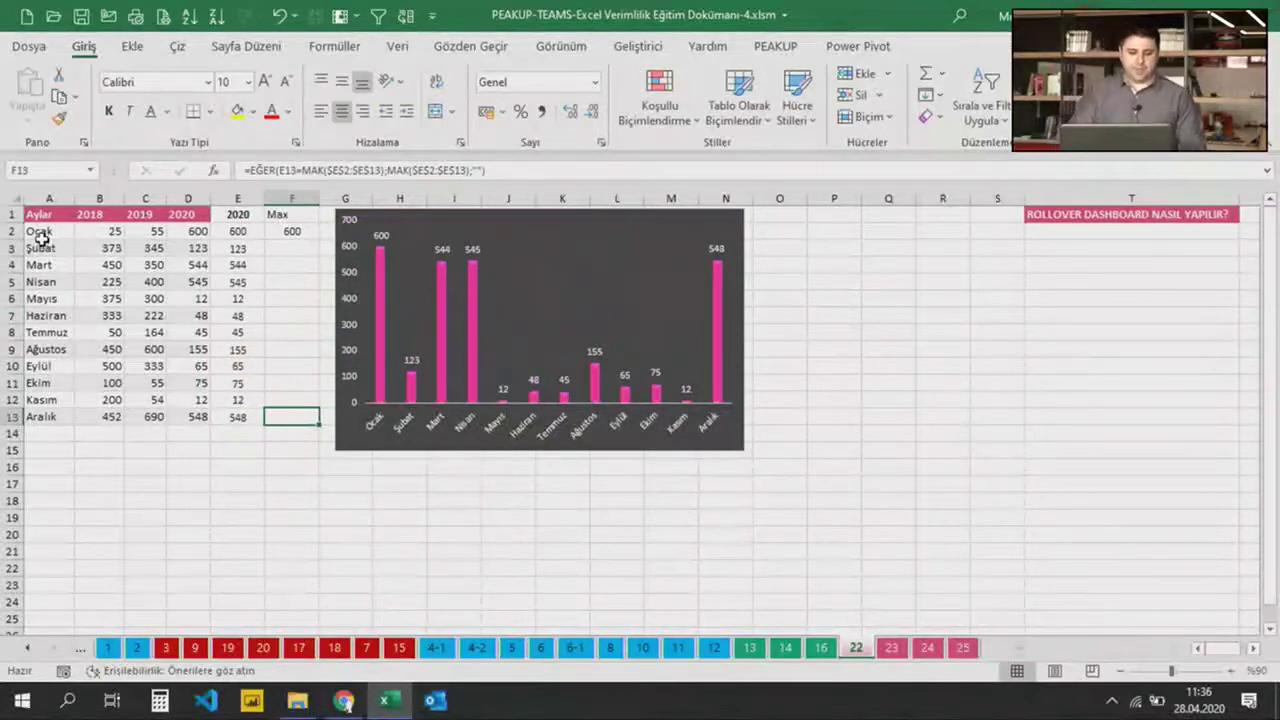
{"action": "left_click_drag", "start_coordinate": [49, 231], "coordinate": [50, 281]}
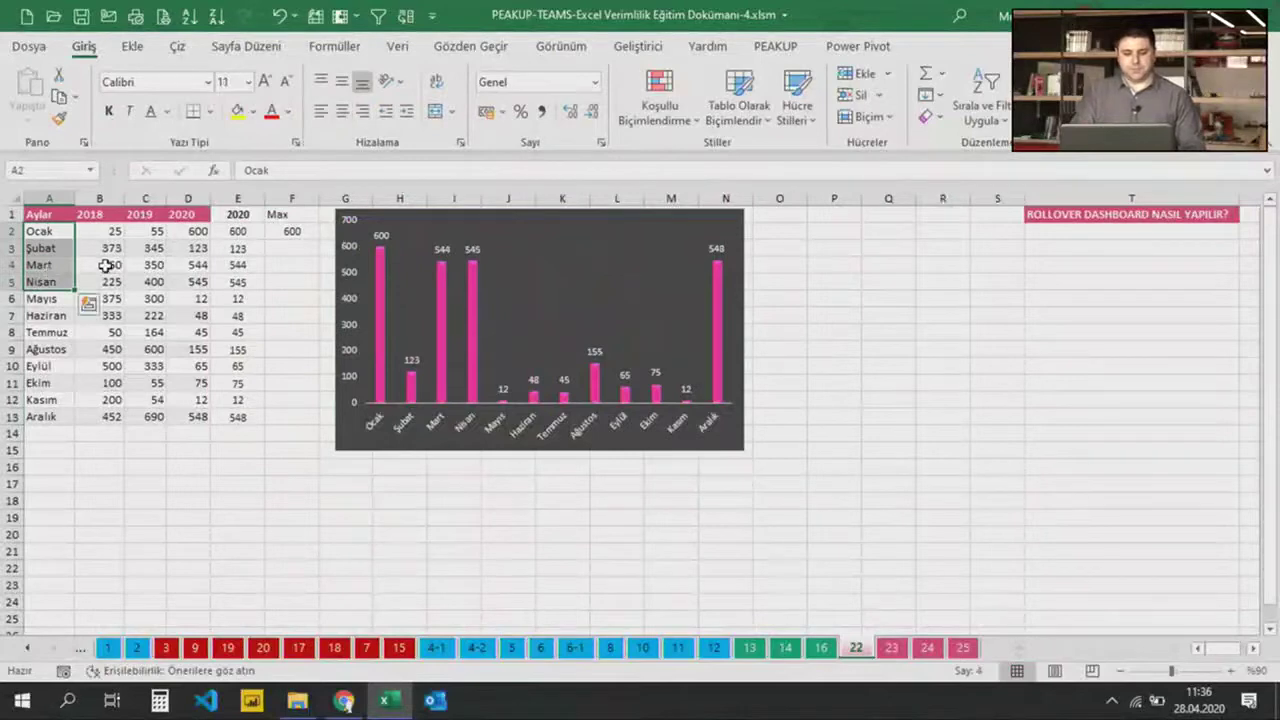
Nudge the chart left and add series Max (name F1, values F2:F13) via Veri Seç
{"action": "left_click", "coordinate": [466, 209]}
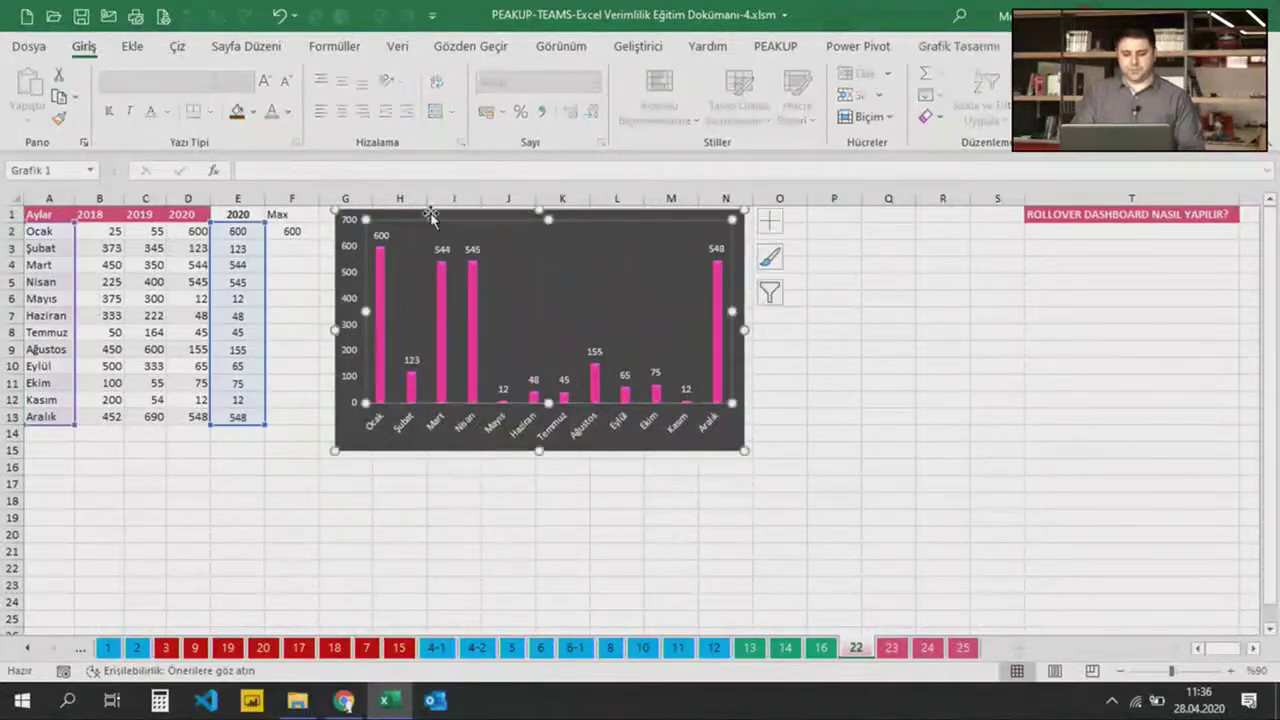
{"action": "left_click_drag", "start_coordinate": [432, 210], "coordinate": [412, 213]}
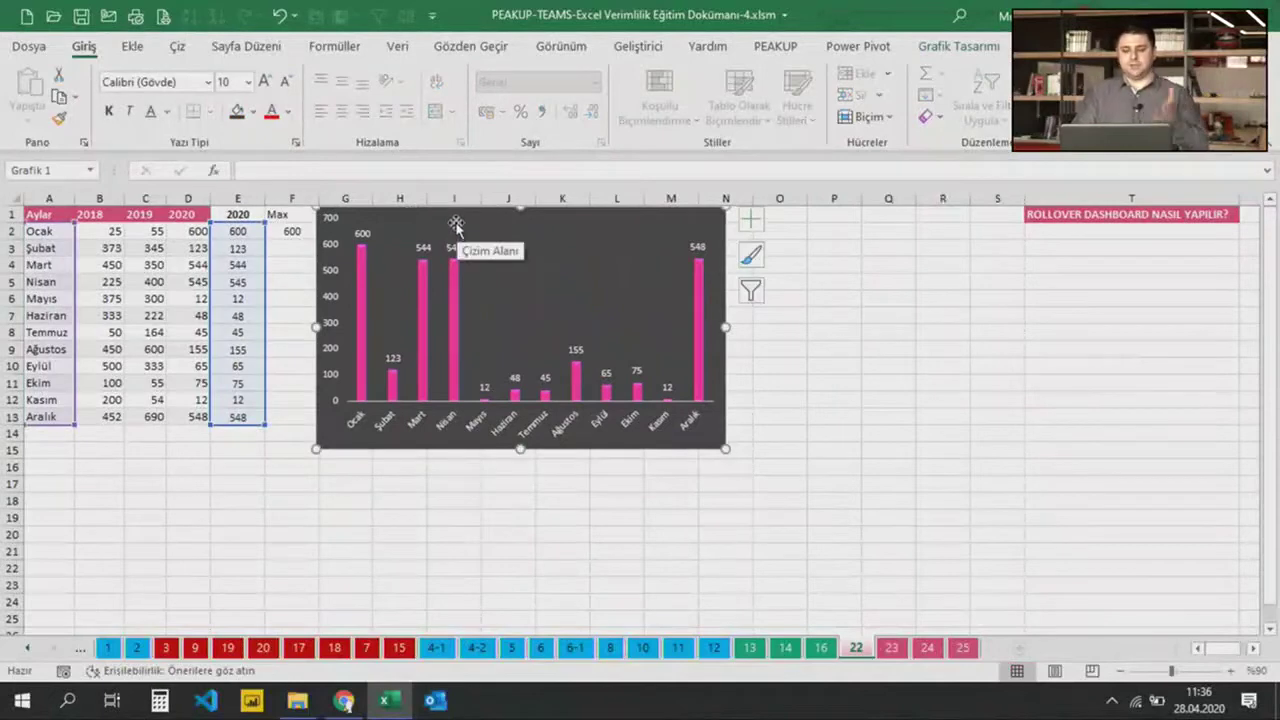
{"action": "left_click", "coordinate": [995, 56]}
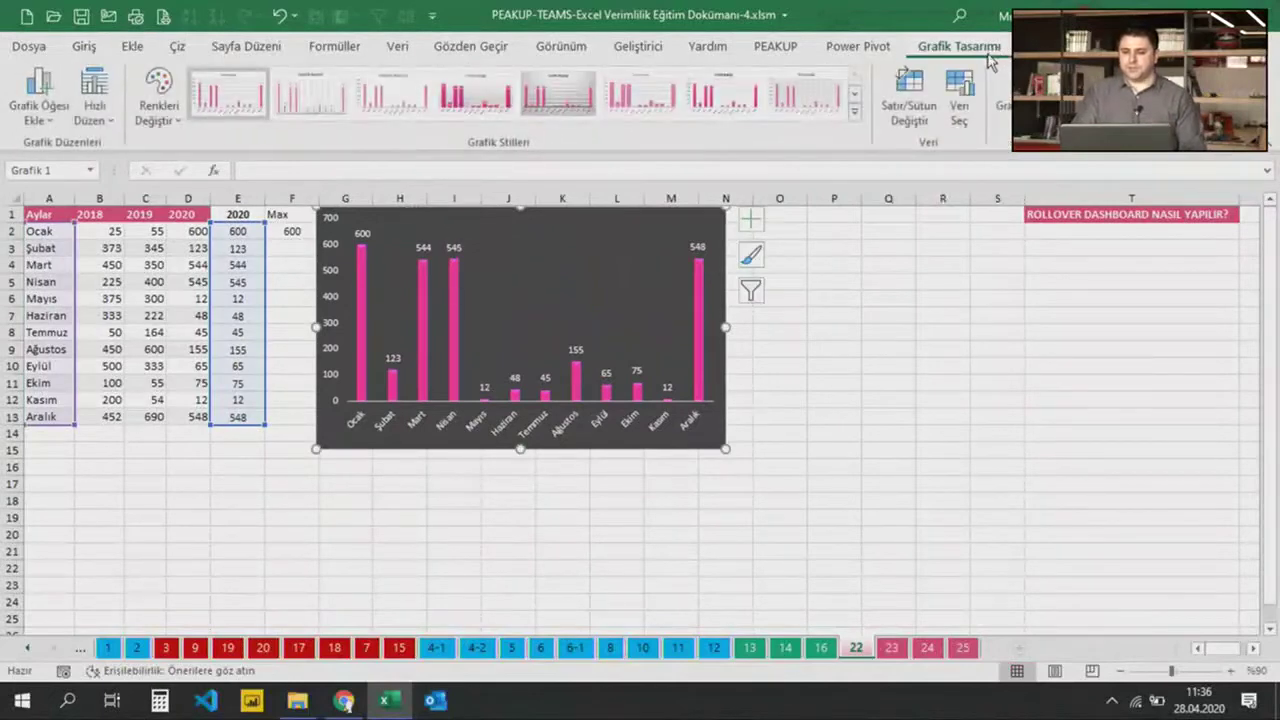
{"action": "left_click", "coordinate": [960, 100]}
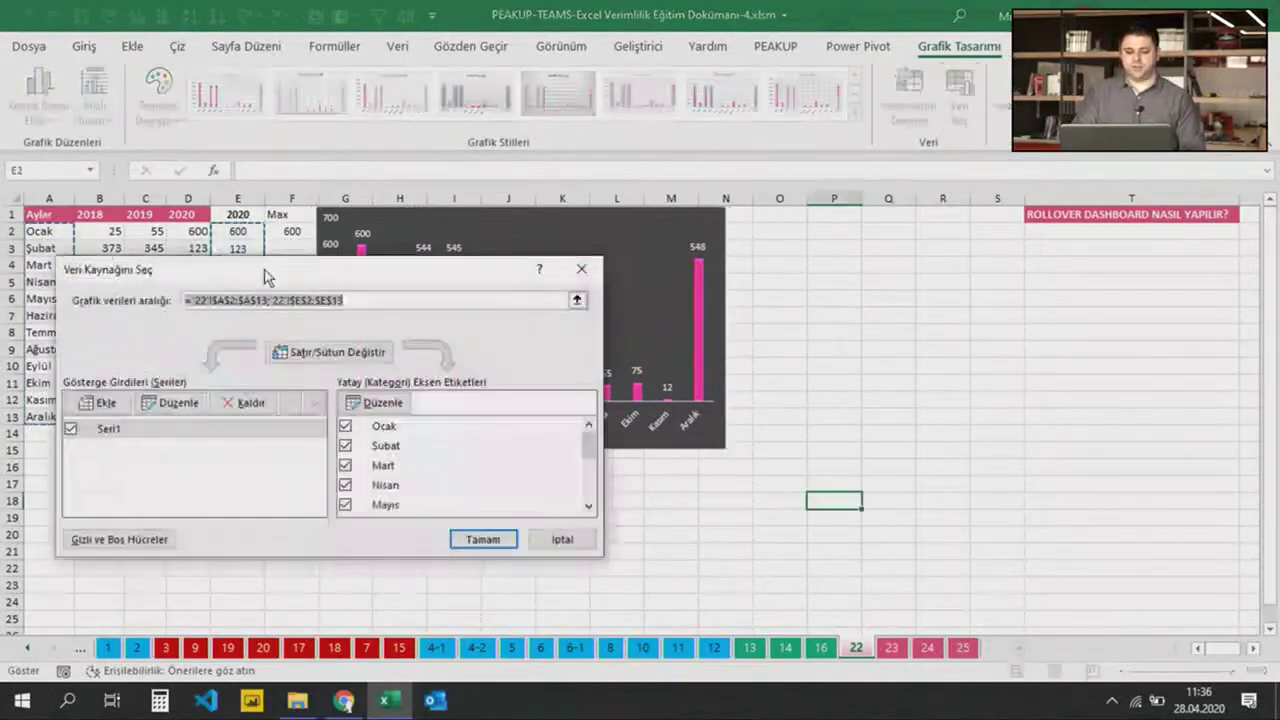
{"action": "left_click_drag", "start_coordinate": [265, 277], "coordinate": [876, 307]}
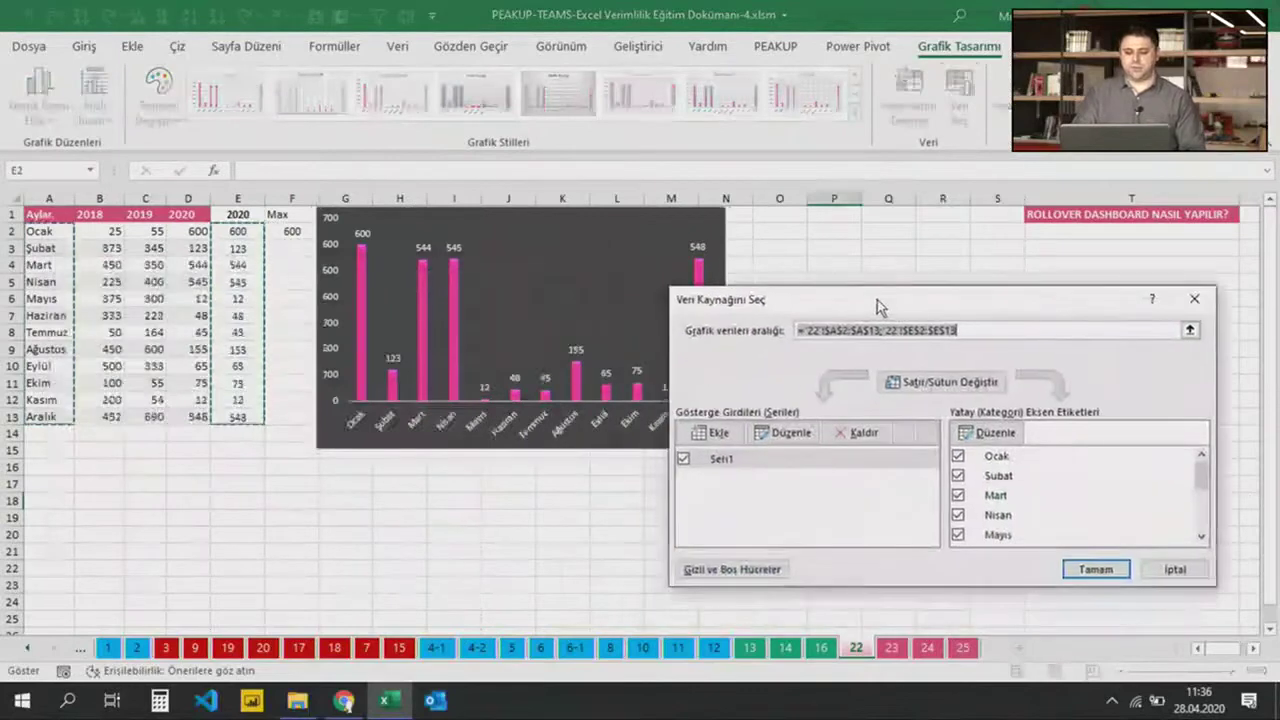
{"action": "left_click", "coordinate": [726, 434]}
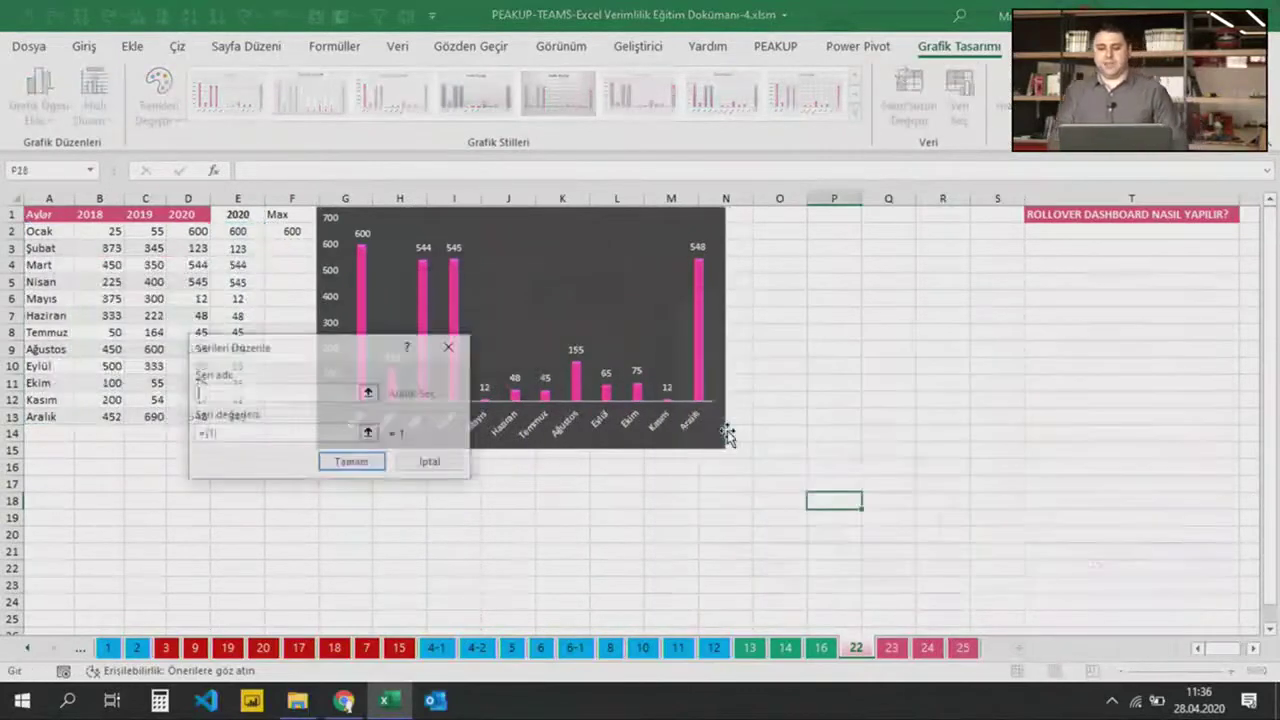
{"action": "left_click", "coordinate": [285, 213]}
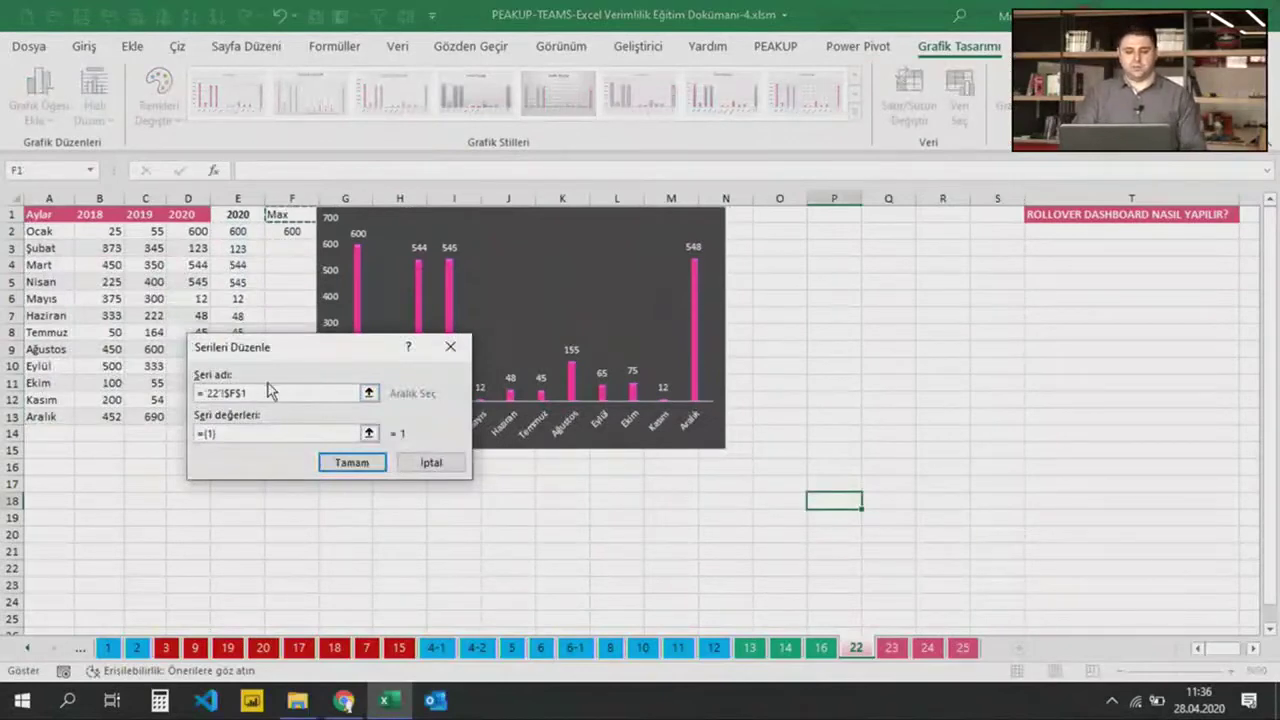
{"action": "key", "text": "BackSpace"}
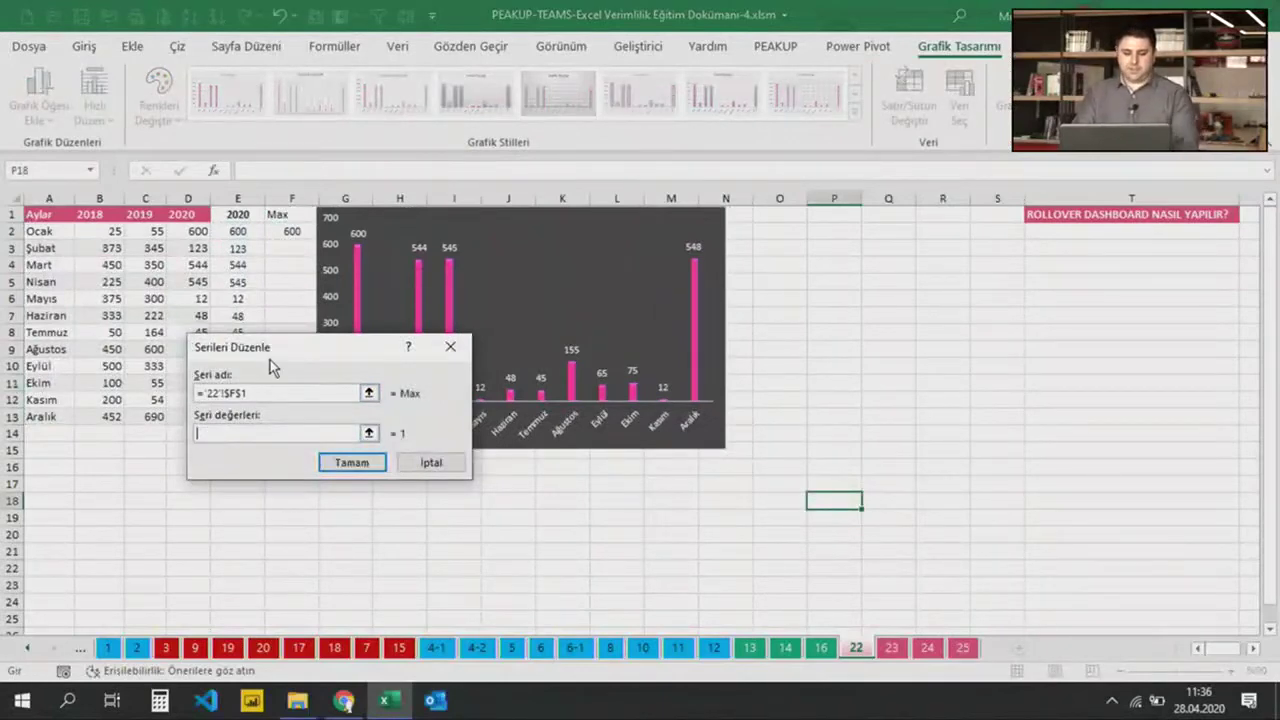
{"action": "left_click_drag", "start_coordinate": [280, 353], "coordinate": [470, 357]}
{"action": "left_click_drag", "start_coordinate": [272, 235], "coordinate": [278, 420]}
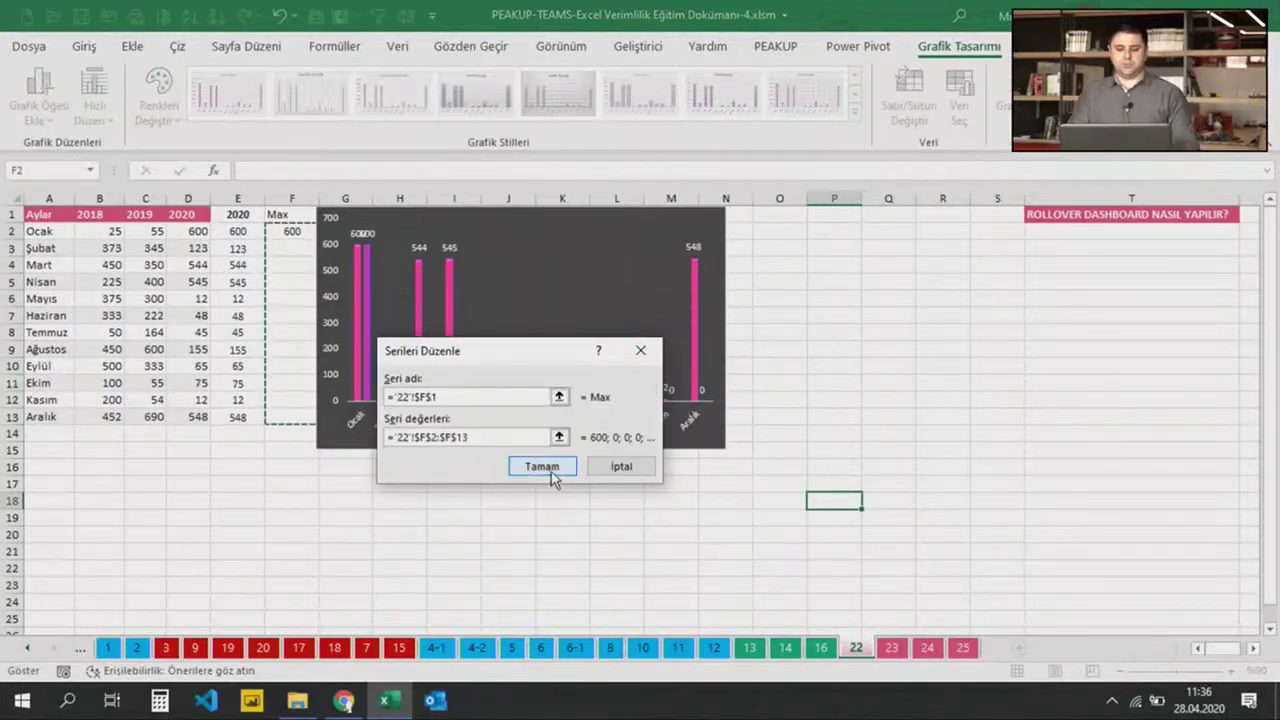
{"action": "left_click", "coordinate": [541, 468]}
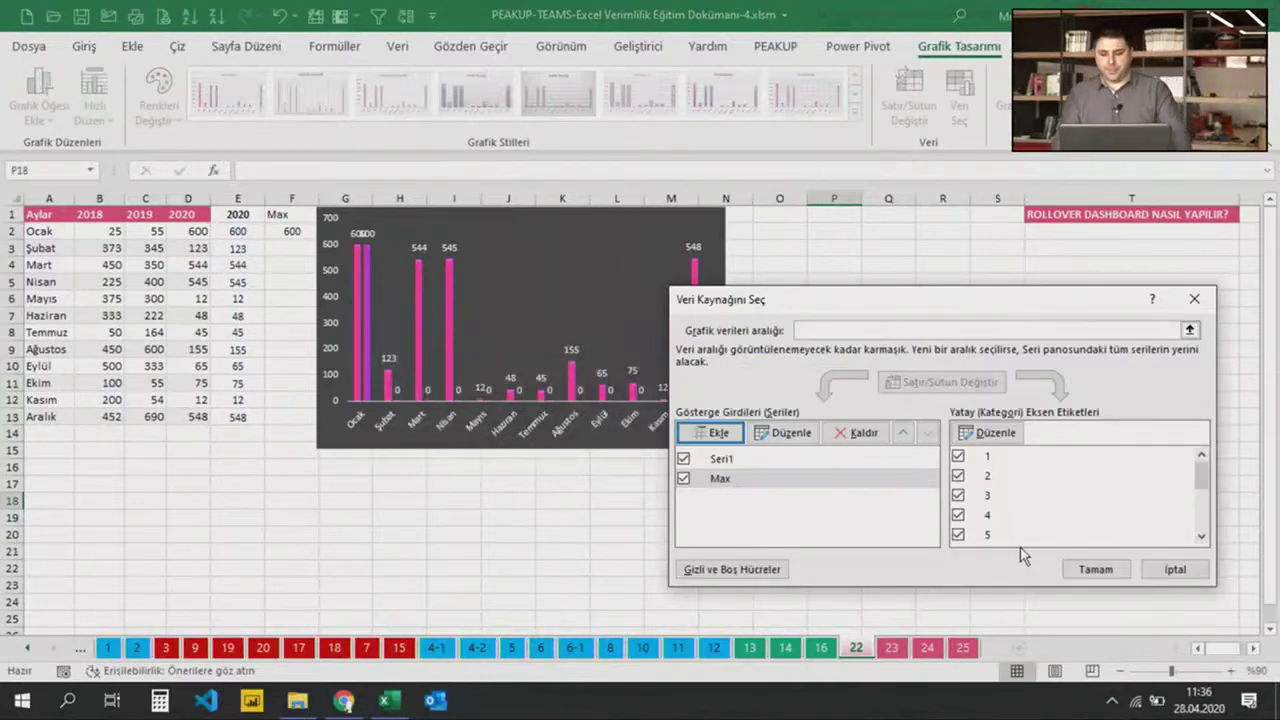
Confirm the chart's data series and set the 2020 bar series overlap to 100%
{"action": "left_click", "coordinate": [1077, 577]}
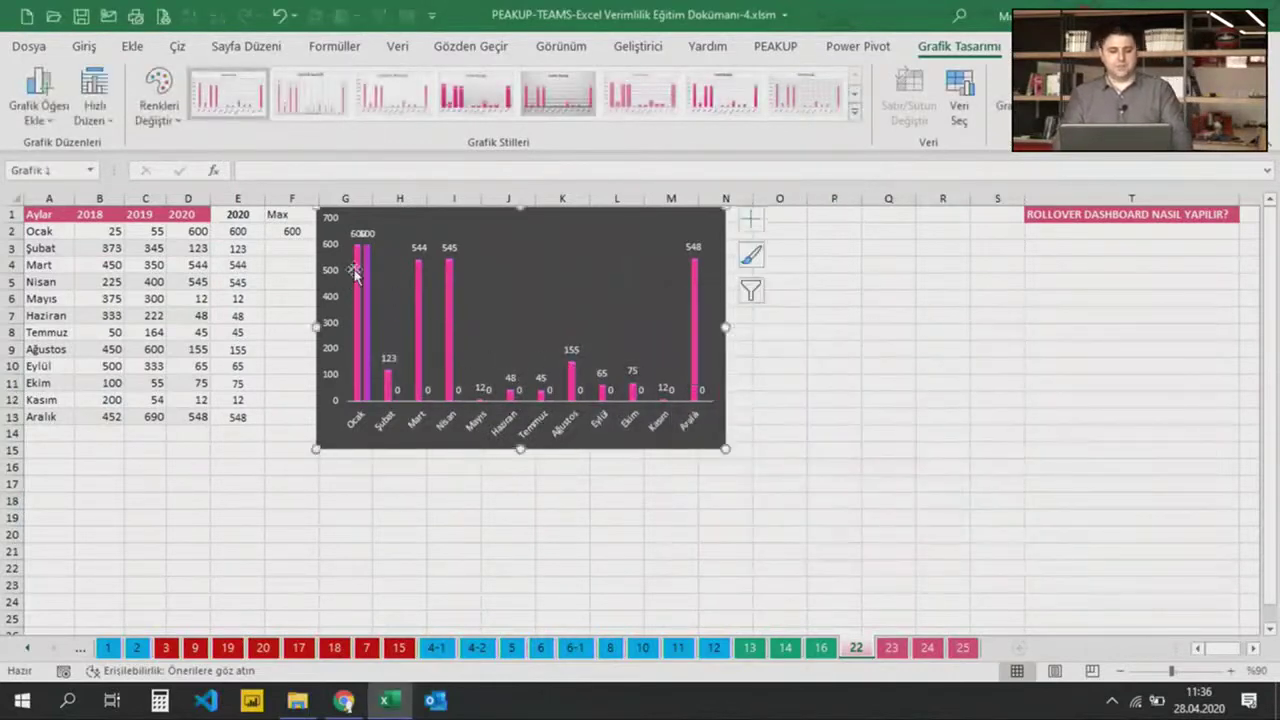
{"action": "mouse_move", "coordinate": [358, 300]}
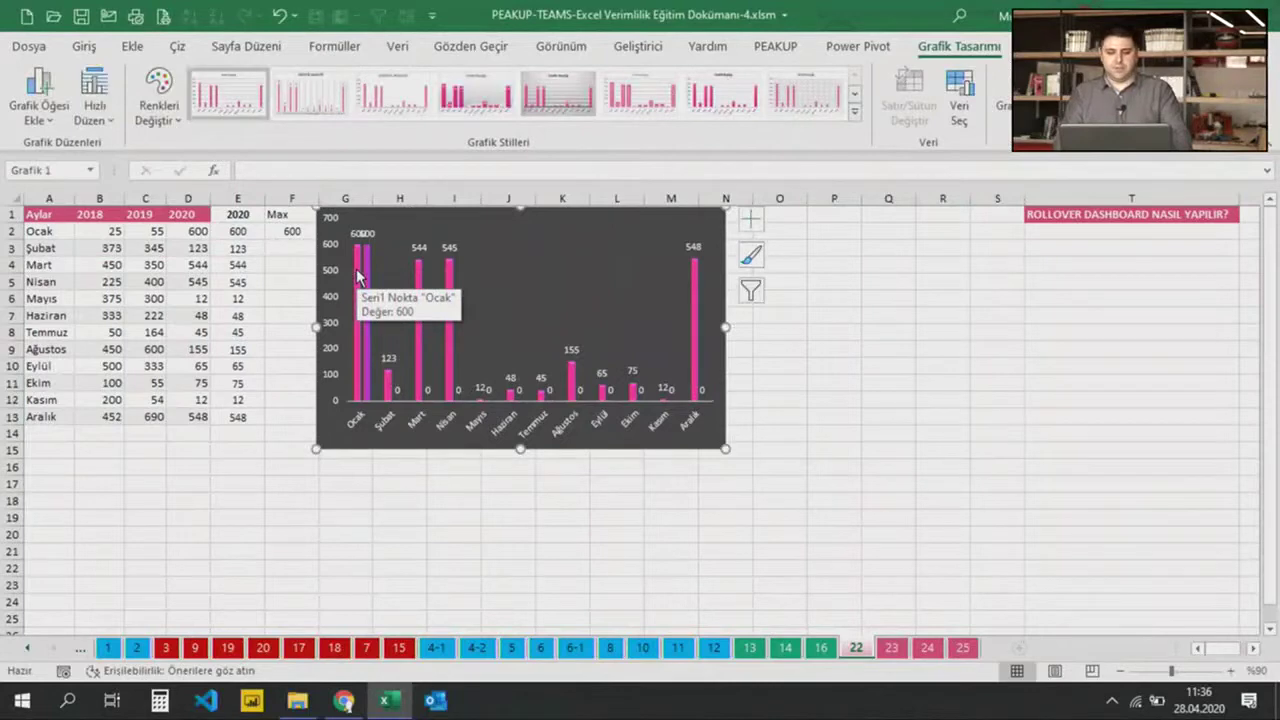
{"action": "right_click", "coordinate": [358, 276]}
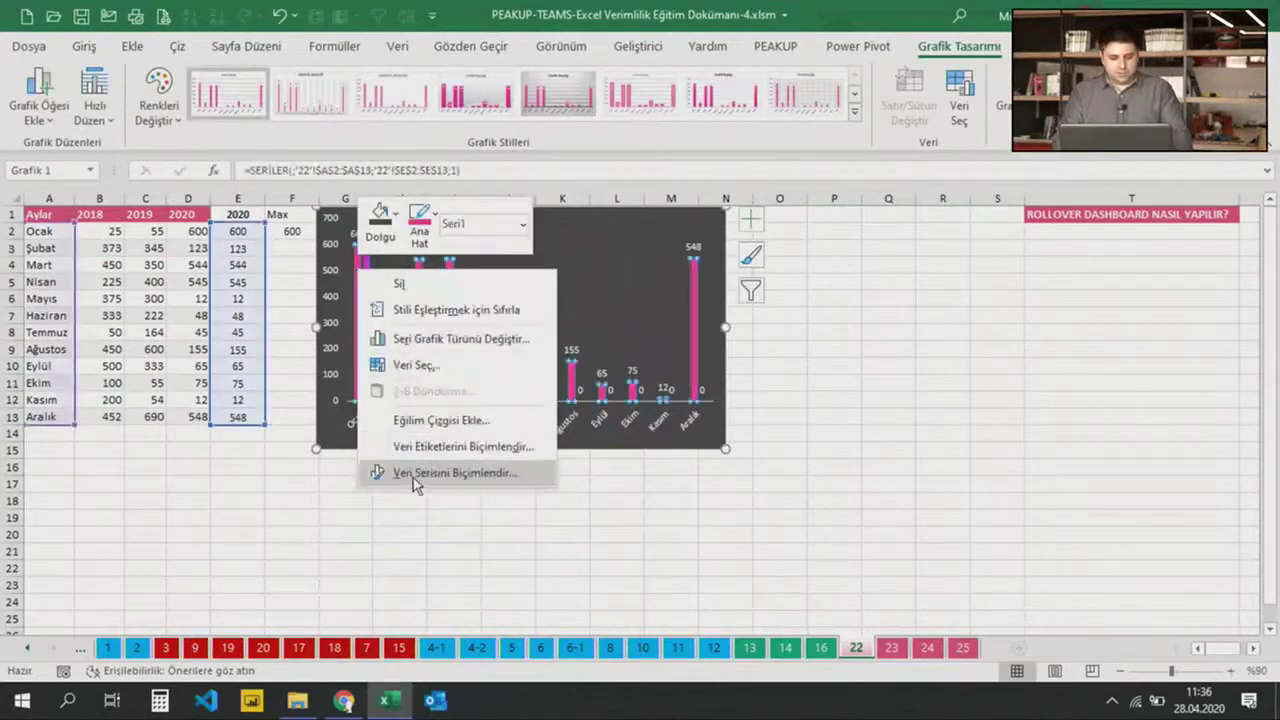
{"action": "left_click", "coordinate": [416, 484]}
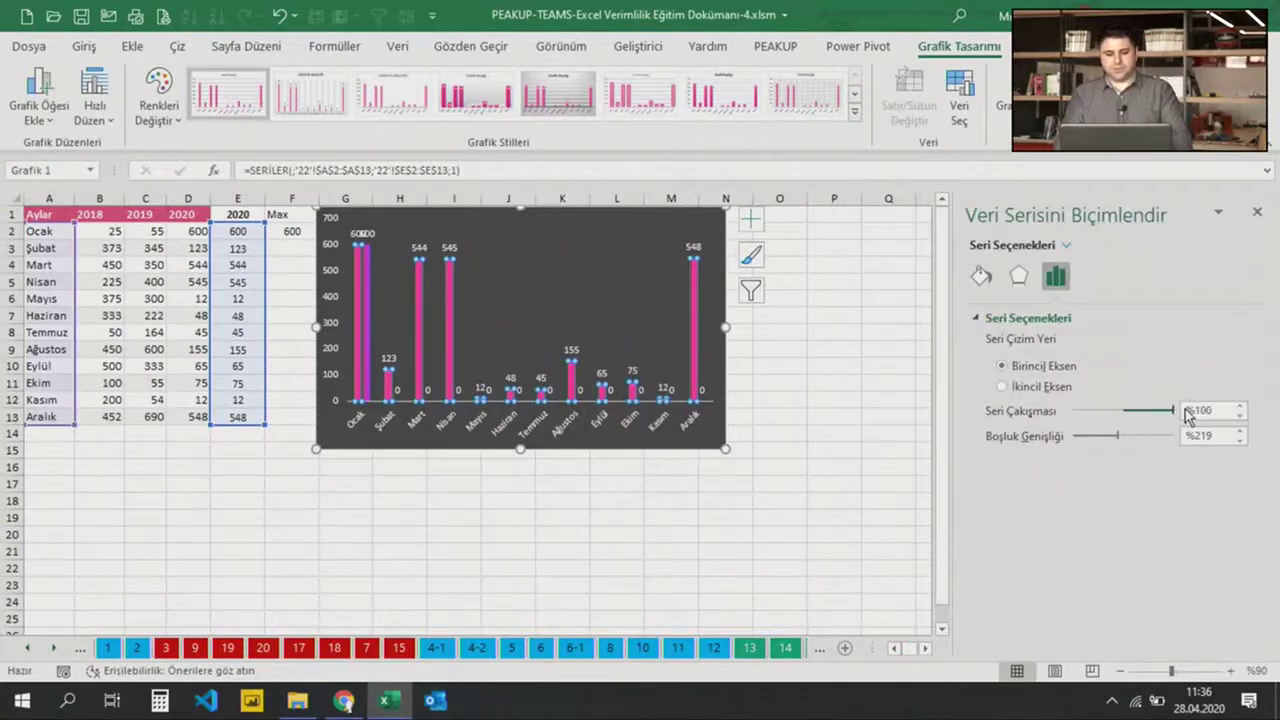
{"action": "key", "text": "Return"}
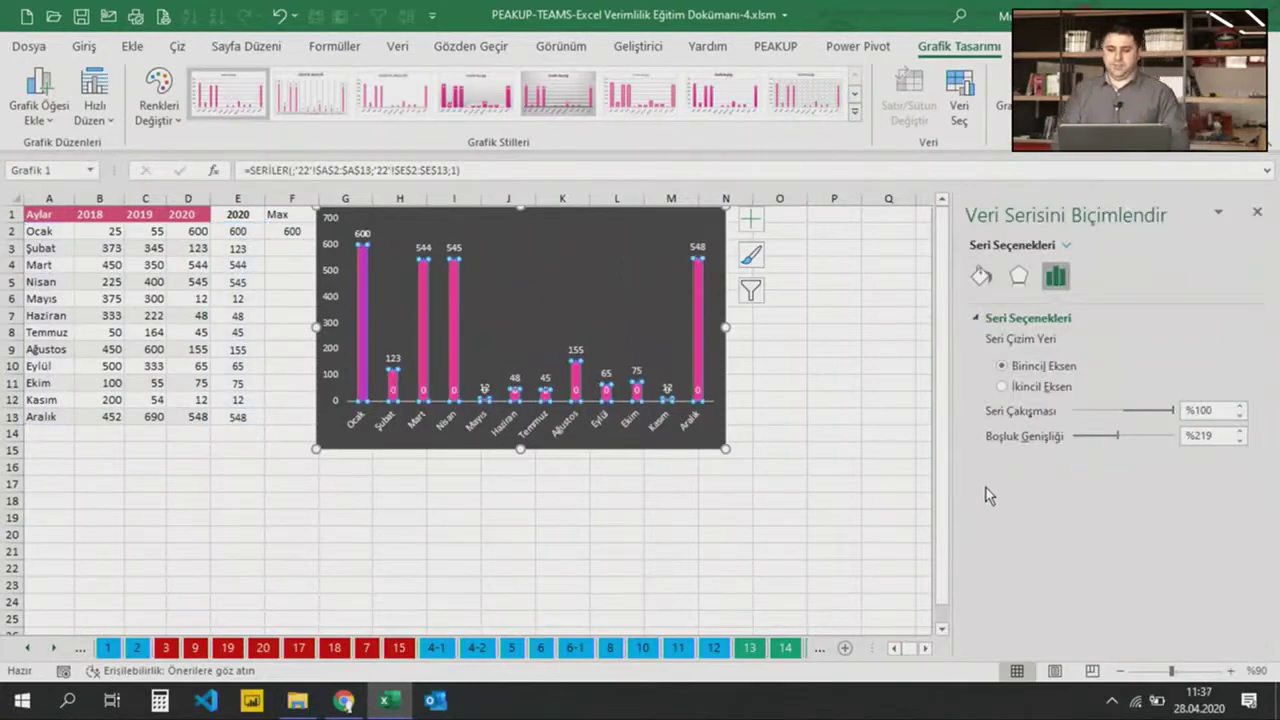
{"action": "left_click", "coordinate": [416, 441]}
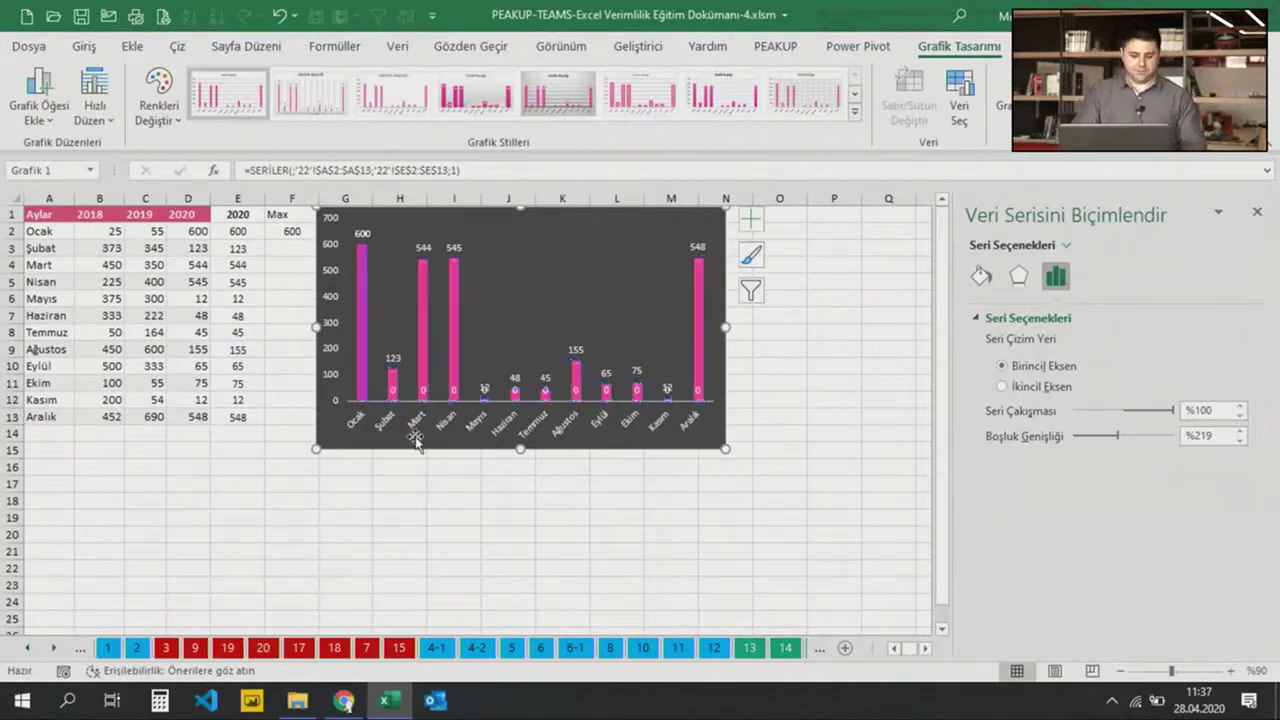
{"action": "left_click", "coordinate": [451, 497]}
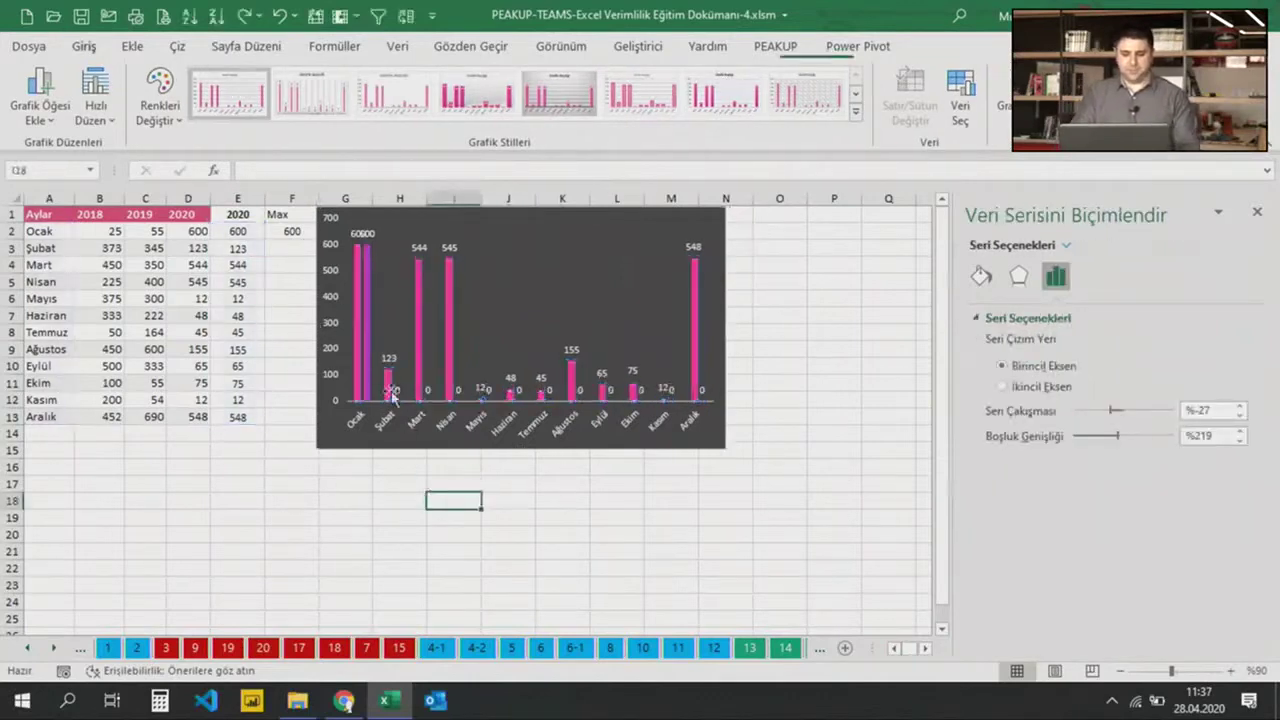
Select the Max series bar at Ocak and raise its series overlap so it sits over the 2020 bar
{"action": "left_click", "coordinate": [350, 303]}
{"action": "left_click", "coordinate": [357, 300]}
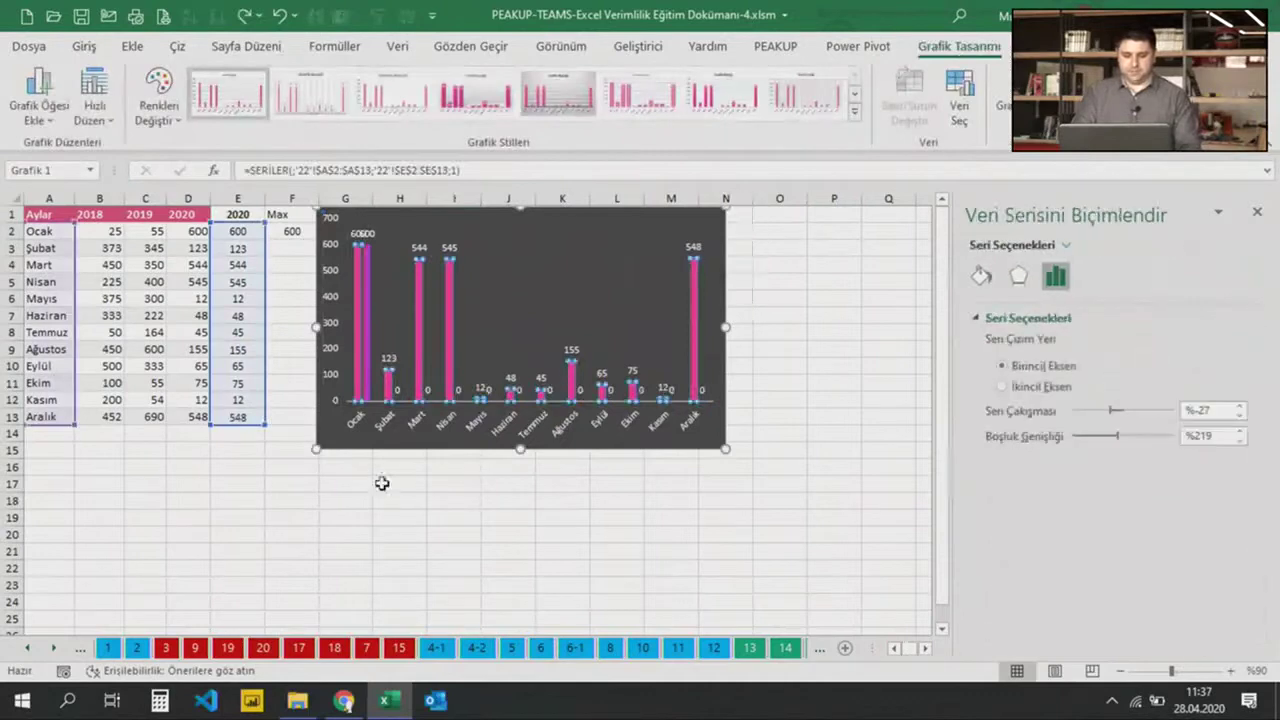
{"action": "left_click", "coordinate": [381, 483]}
{"action": "left_click", "coordinate": [370, 336]}
{"action": "left_click", "coordinate": [370, 336]}
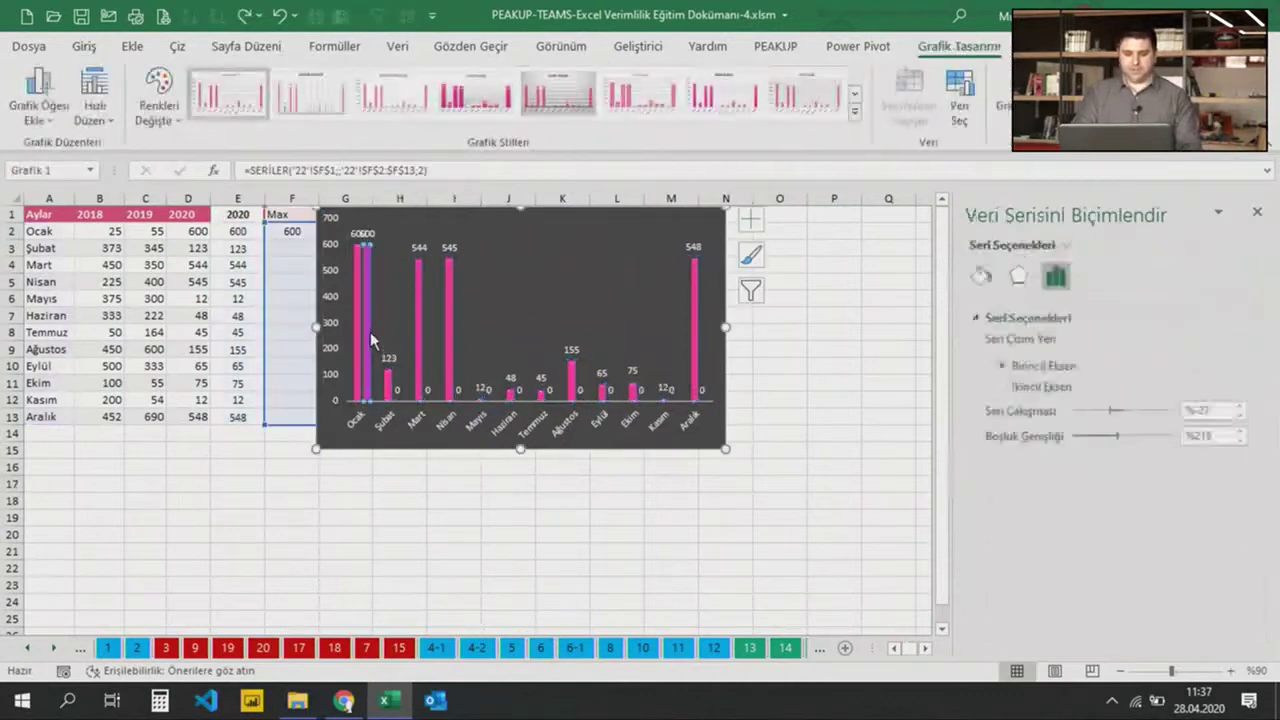
{"action": "right_click", "coordinate": [370, 332]}
{"action": "left_click", "coordinate": [449, 540]}
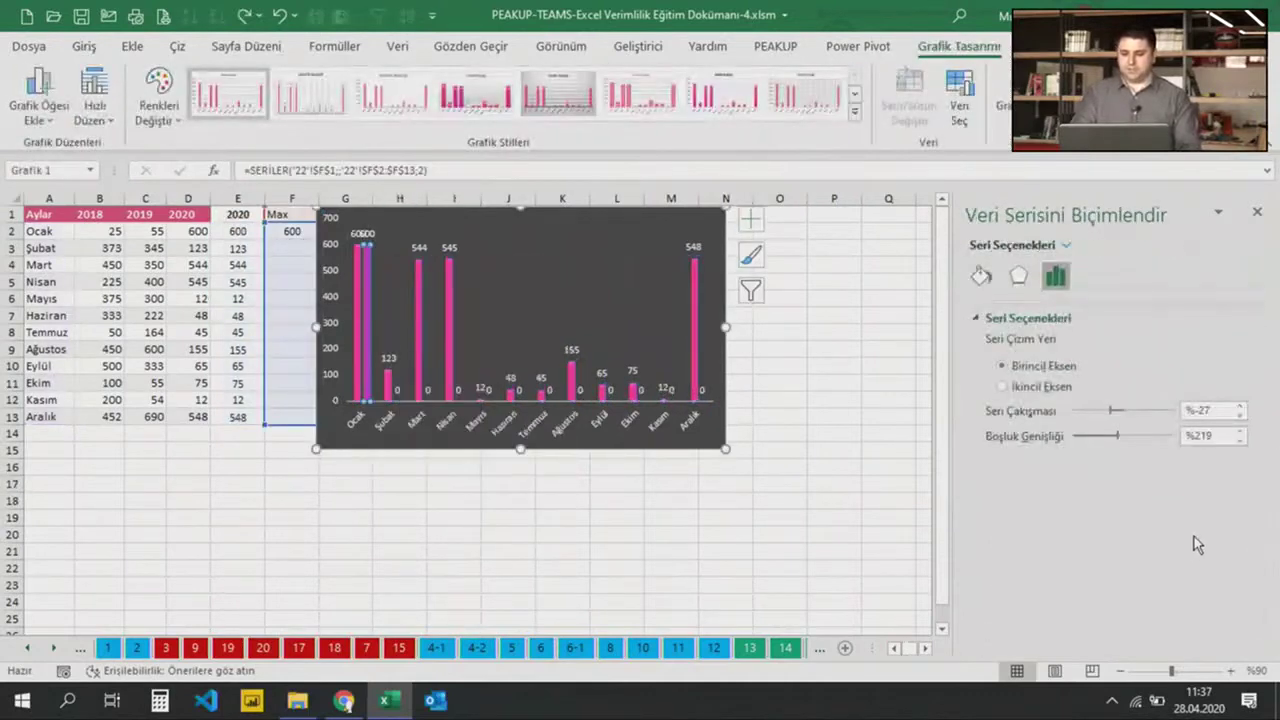
{"action": "left_click_drag", "start_coordinate": [1122, 420], "coordinate": [1136, 418]}
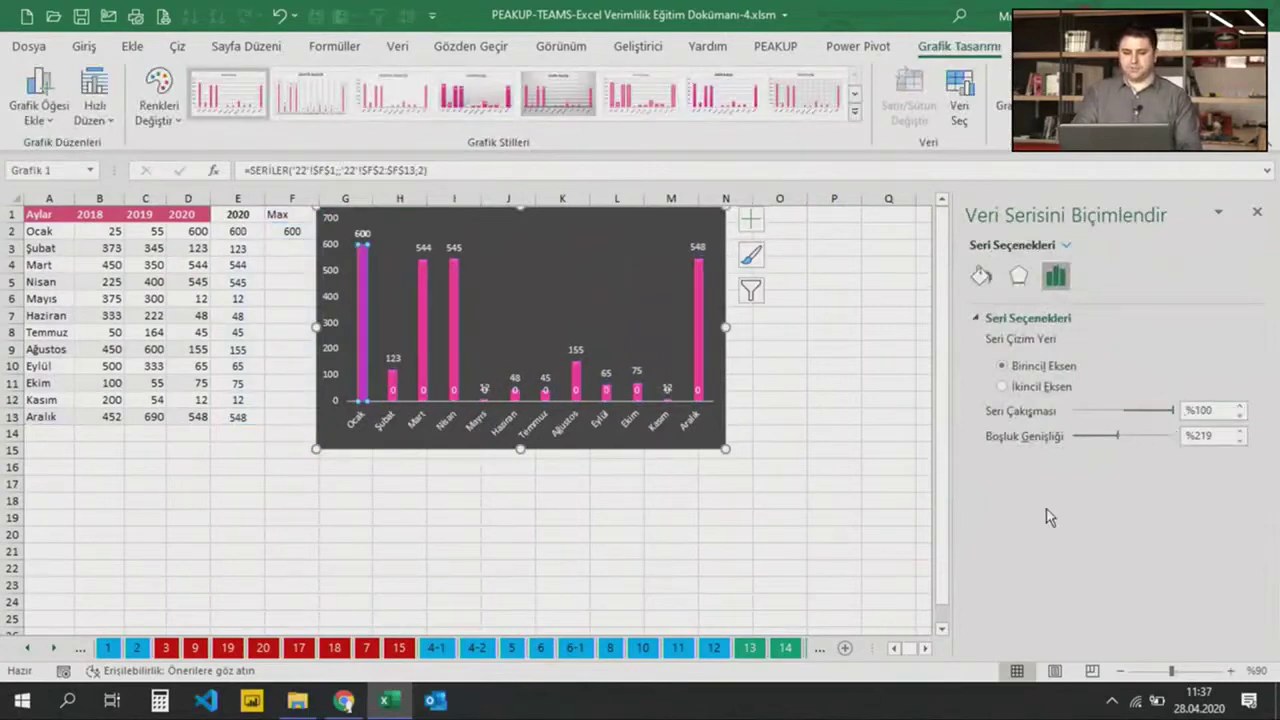
{"action": "left_click", "coordinate": [746, 547]}
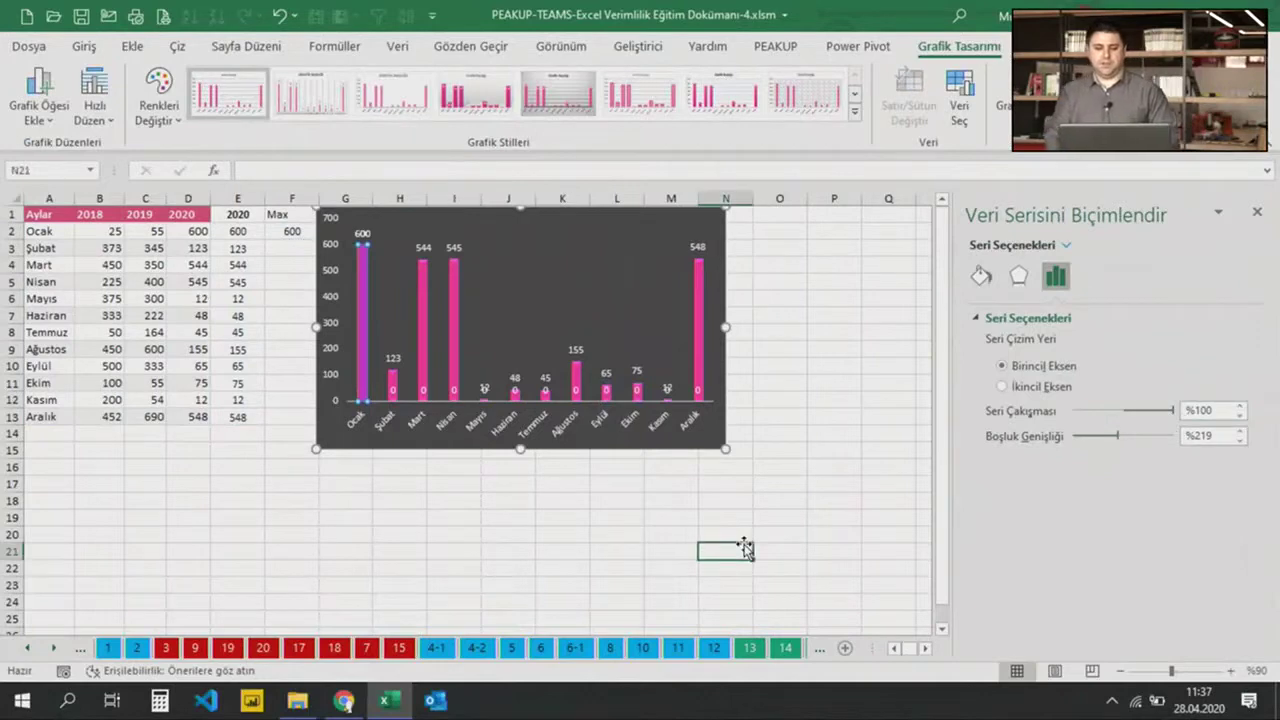
Select the Max series and browse the preset shape effects for its bars
{"action": "left_click", "coordinate": [363, 270]}
{"action": "left_click", "coordinate": [1035, 46]}
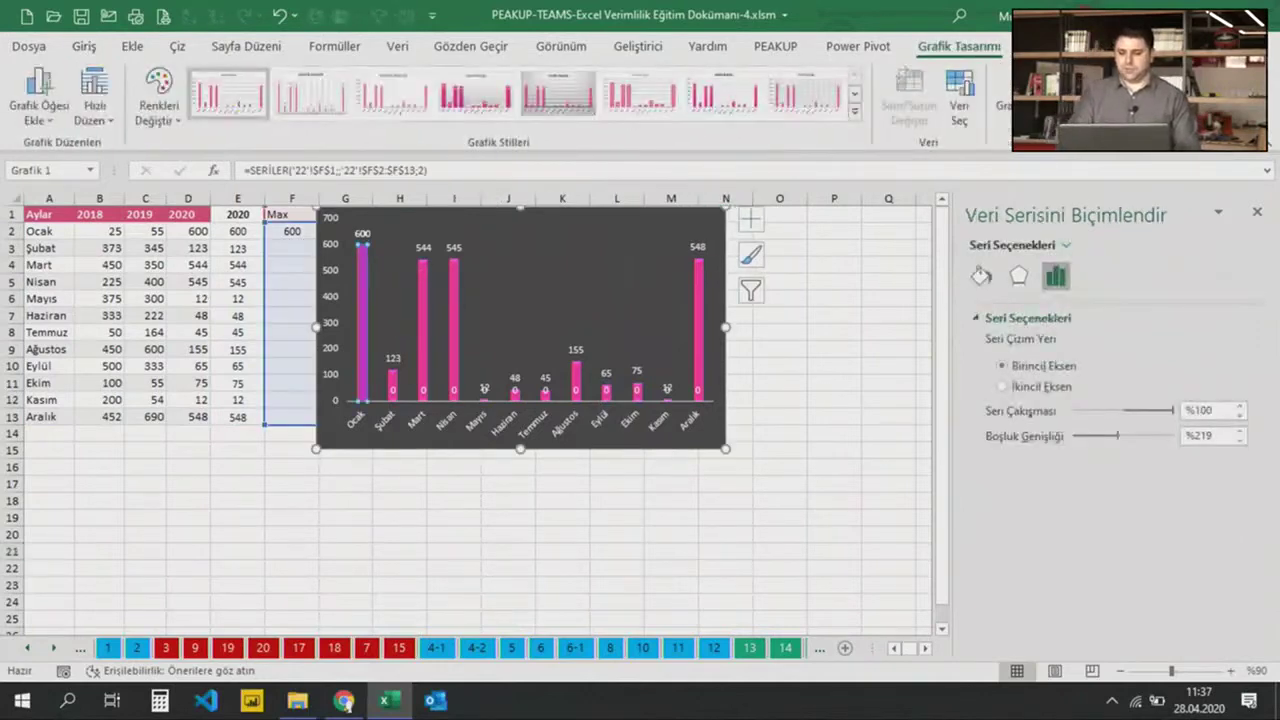
{"action": "left_click", "coordinate": [553, 116]}
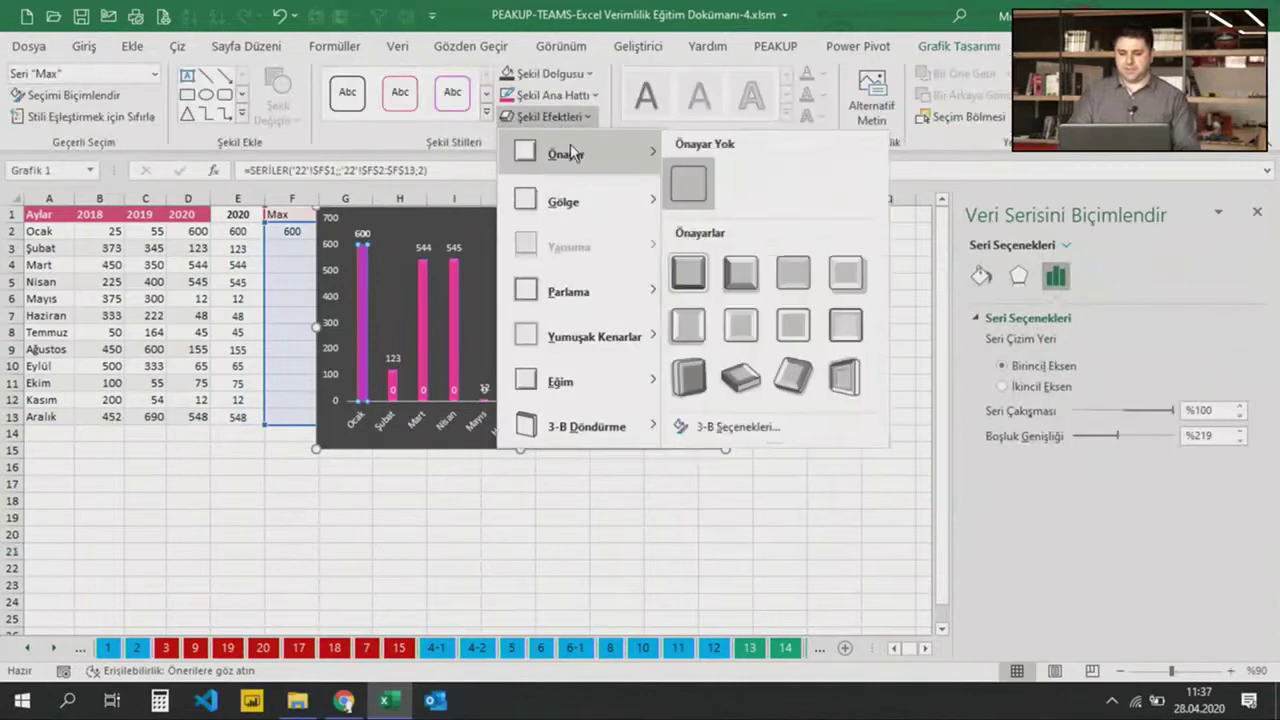
{"action": "mouse_move", "coordinate": [590, 154]}
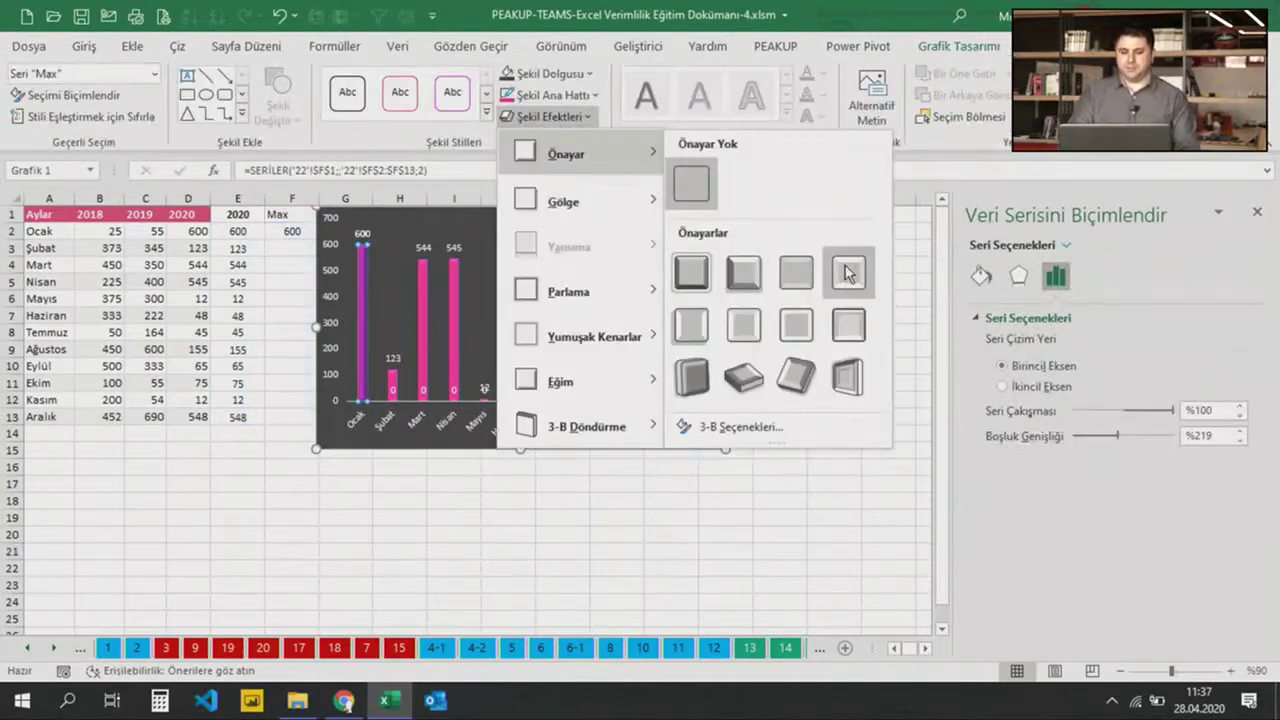
{"action": "left_click", "coordinate": [846, 274]}
{"action": "left_click", "coordinate": [553, 116]}
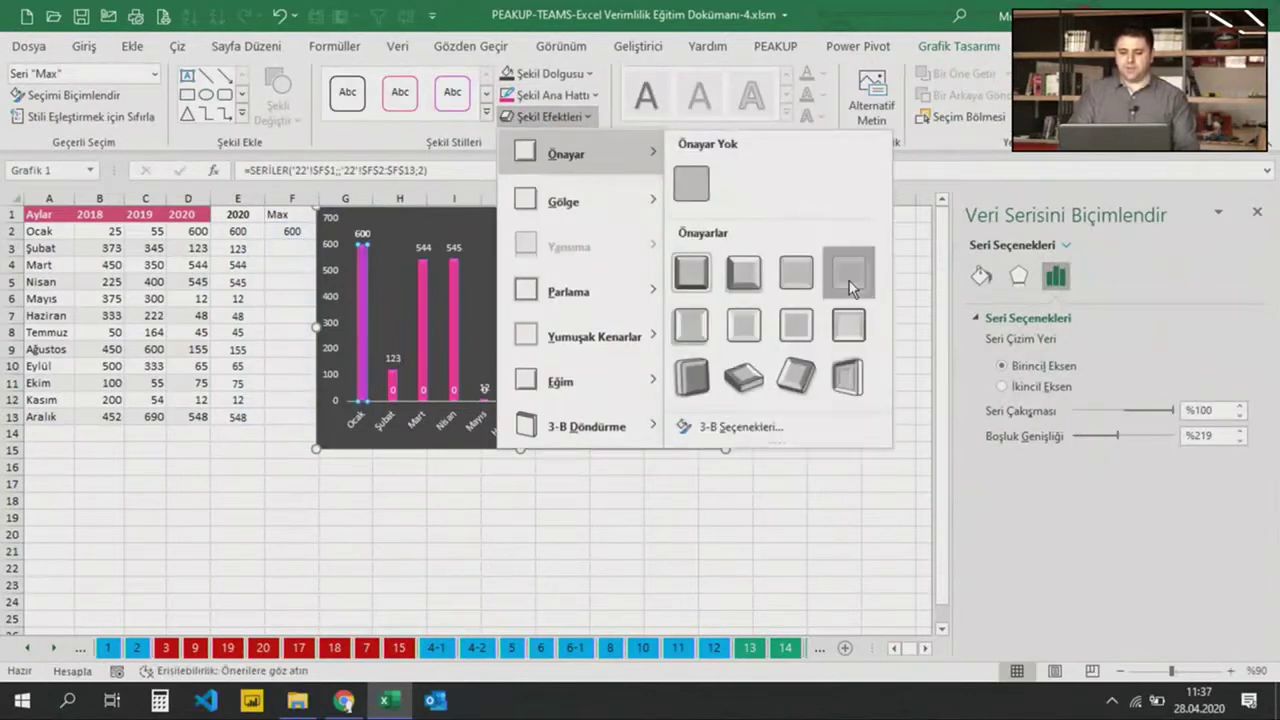
{"action": "left_click", "coordinate": [849, 281]}
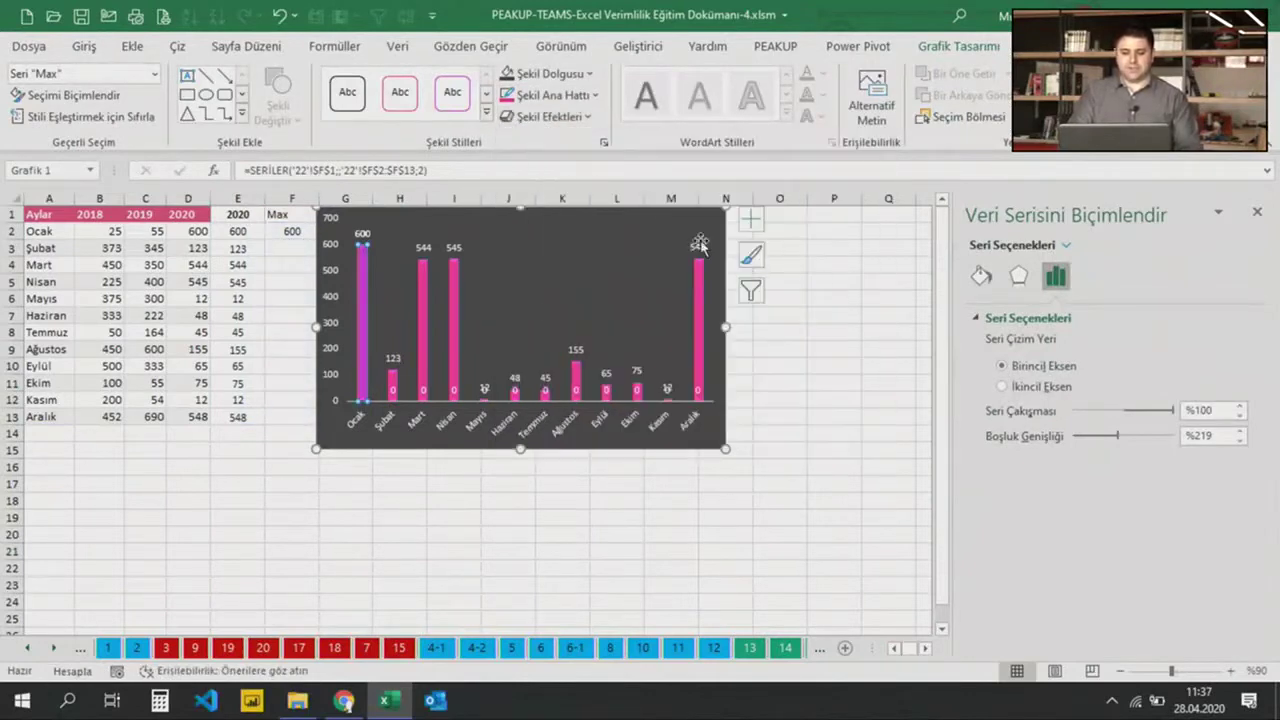
{"action": "left_click", "coordinate": [552, 74]}
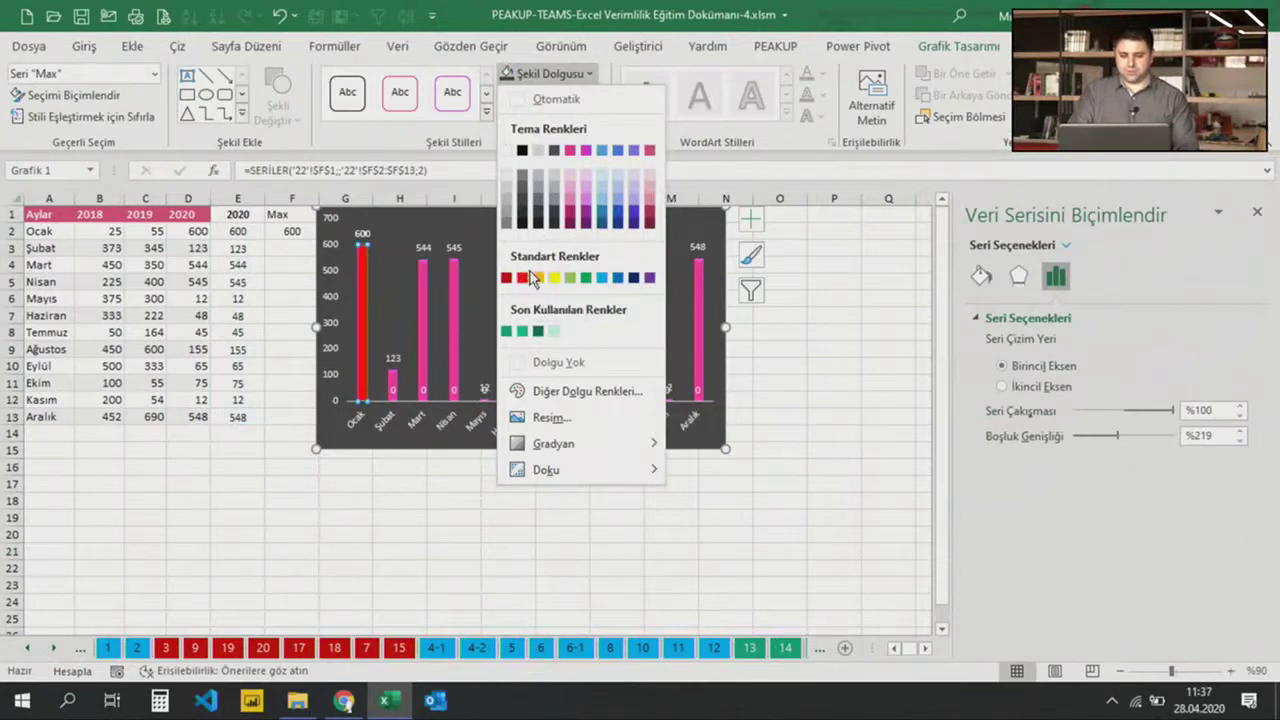
{"action": "left_click", "coordinate": [540, 277]}
{"action": "left_click", "coordinate": [565, 500]}
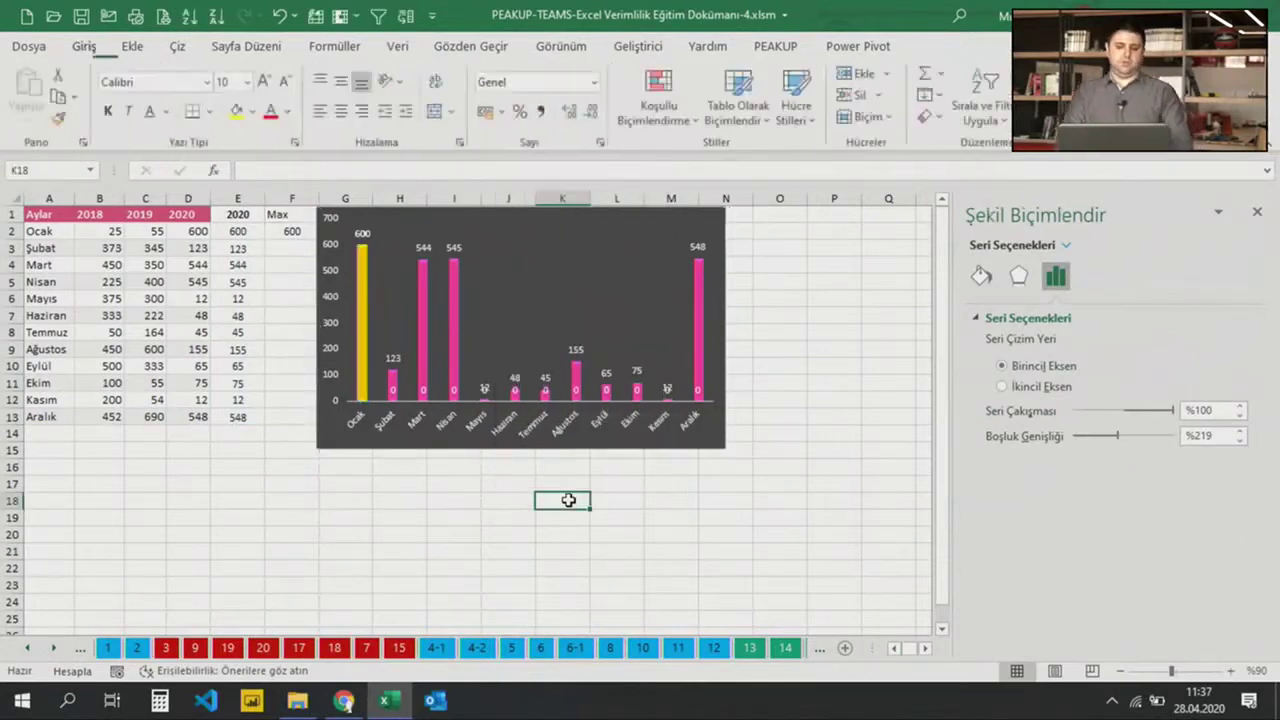
{"action": "left_click", "coordinate": [834, 483]}
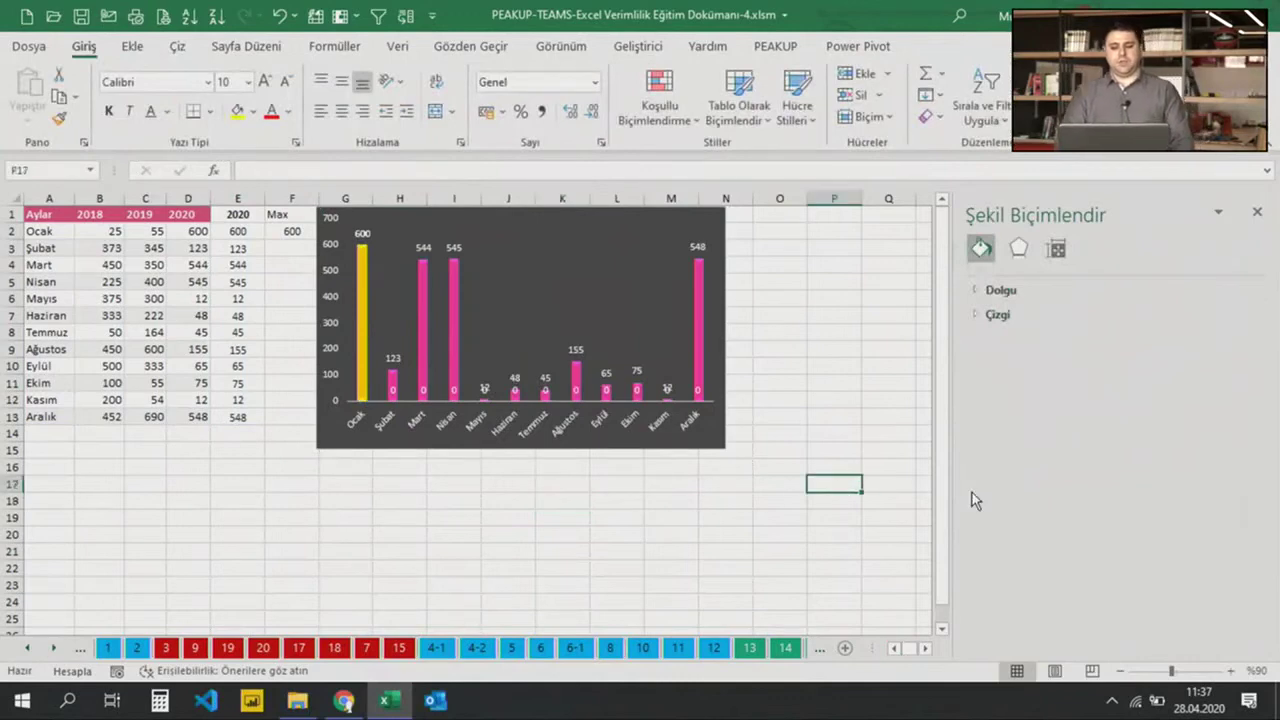
{"action": "left_click", "coordinate": [396, 392]}
{"action": "left_click", "coordinate": [565, 500]}
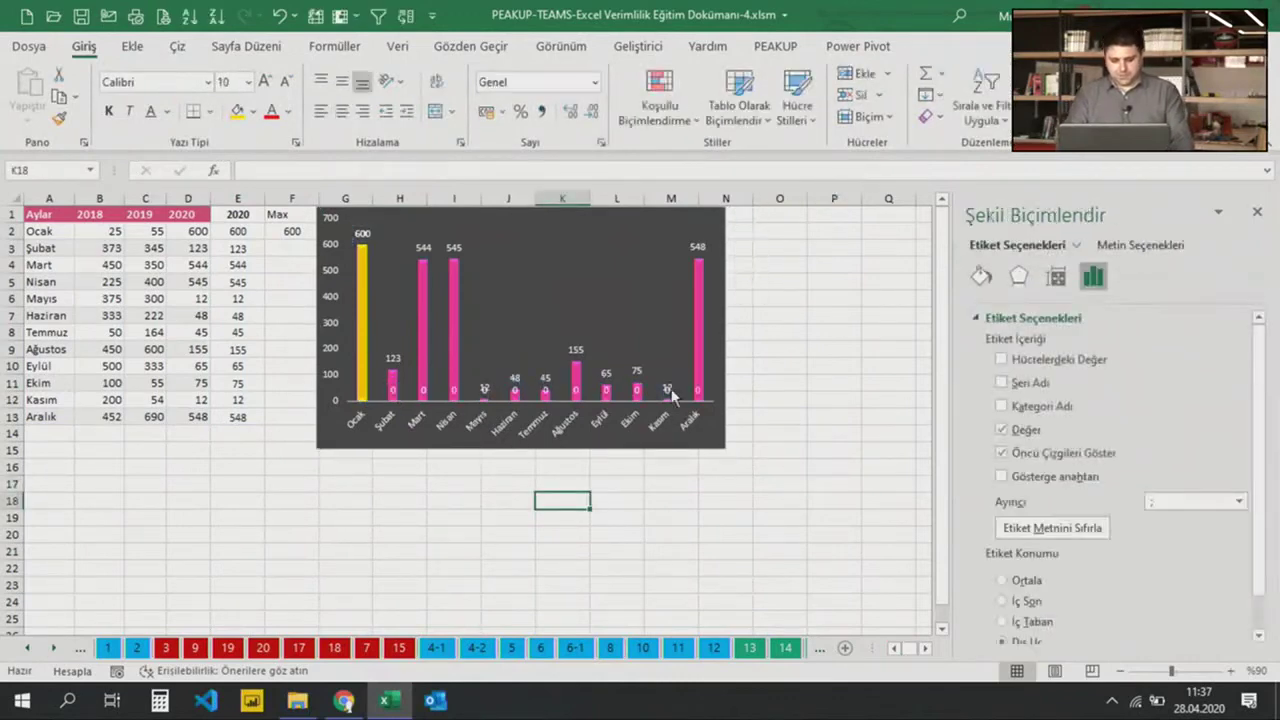
Select the row of zero data labels along the chart's bottom and remove them
{"action": "left_click", "coordinate": [390, 390]}
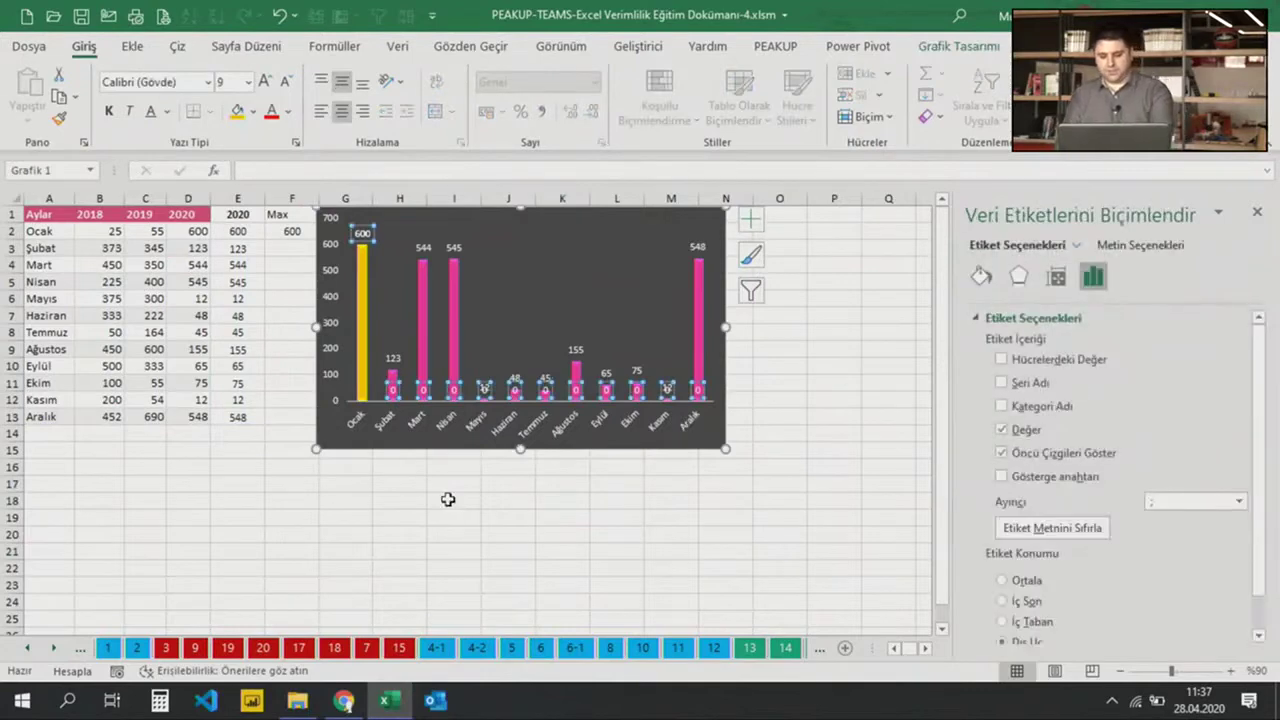
{"action": "key", "text": "Escape"}
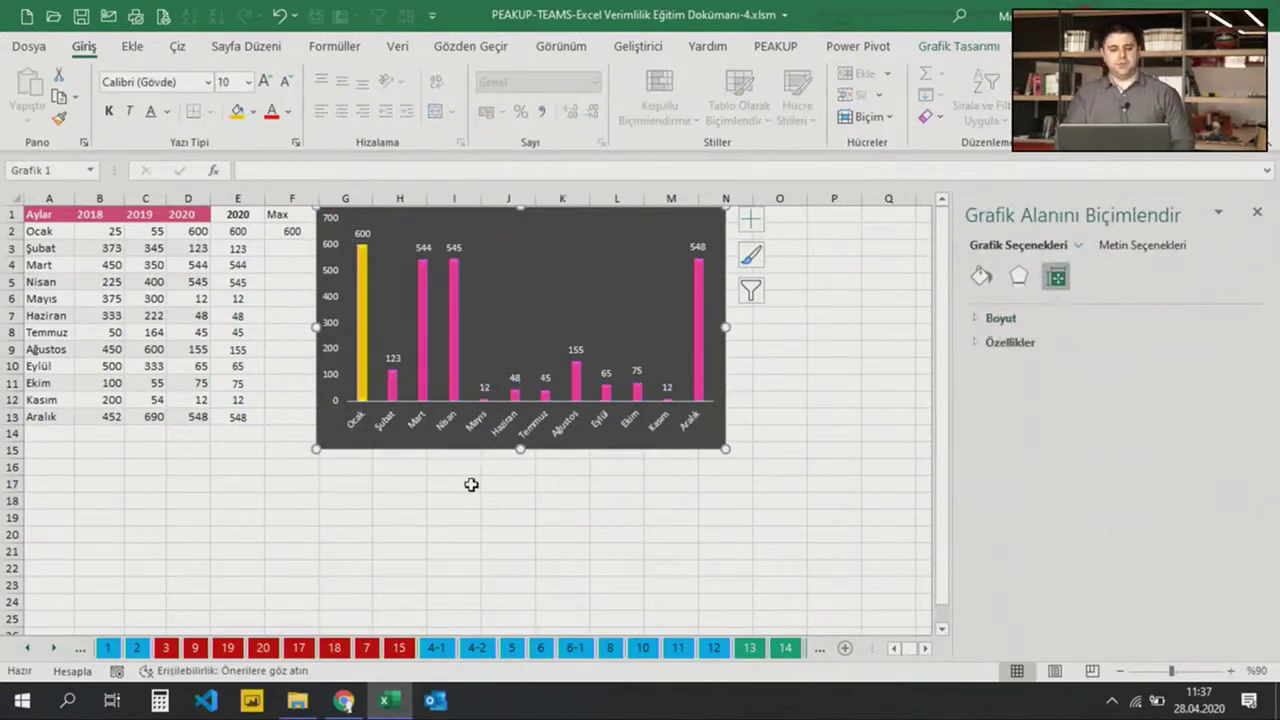
{"action": "left_click", "coordinate": [471, 484]}
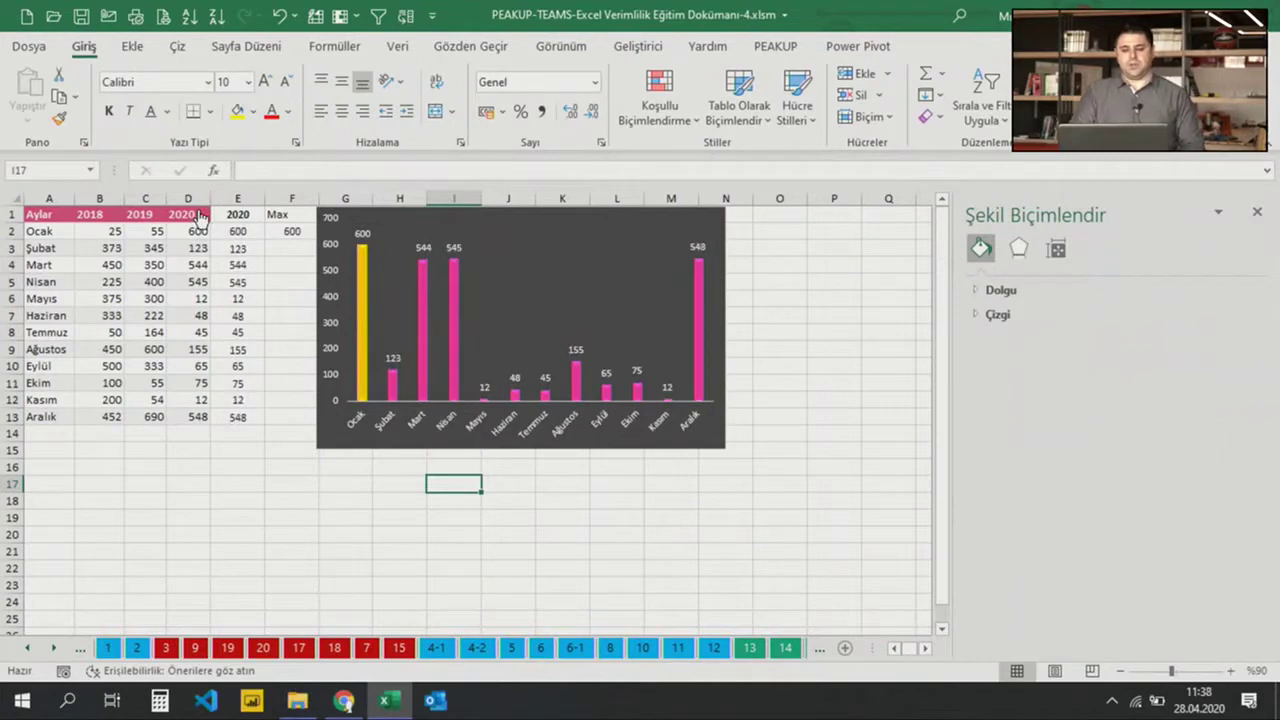
Close the Format Shape pane, place the chart right of column E, and select A2:A13 plus E2:E13
{"action": "left_click", "coordinate": [1256, 212]}
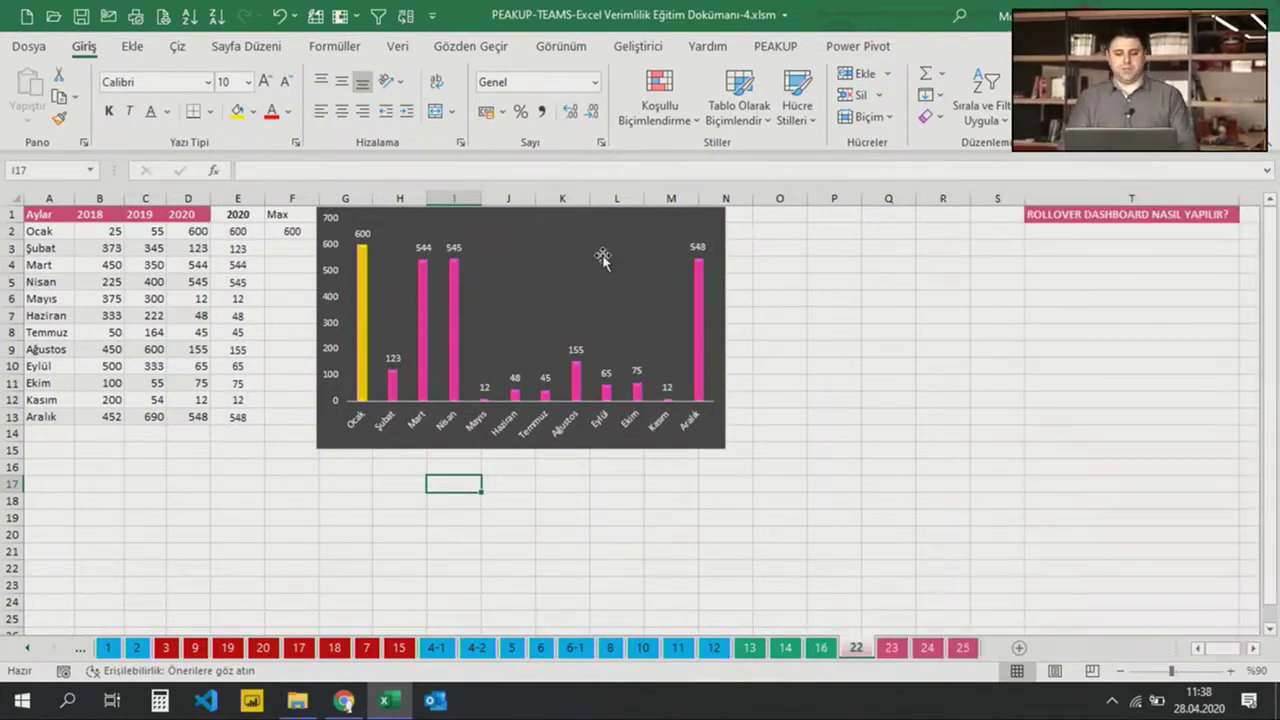
{"action": "left_click_drag", "start_coordinate": [548, 218], "coordinate": [441, 213]}
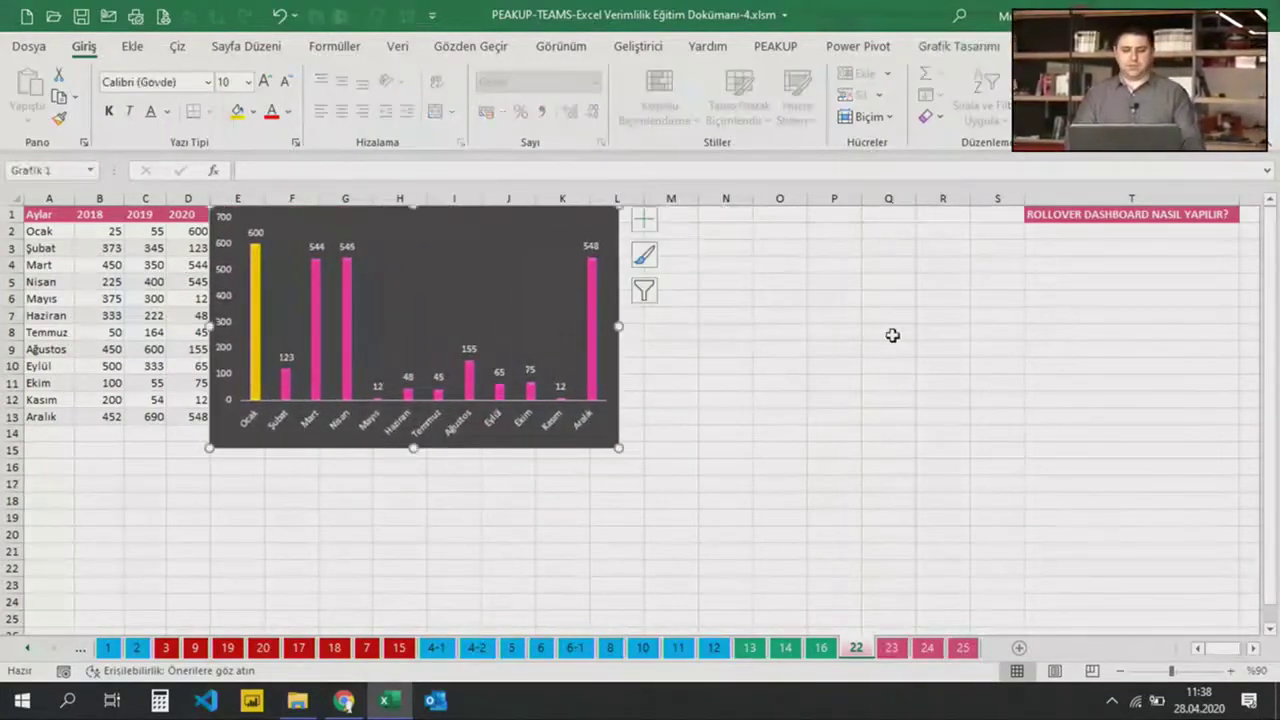
{"action": "left_click", "coordinate": [758, 318]}
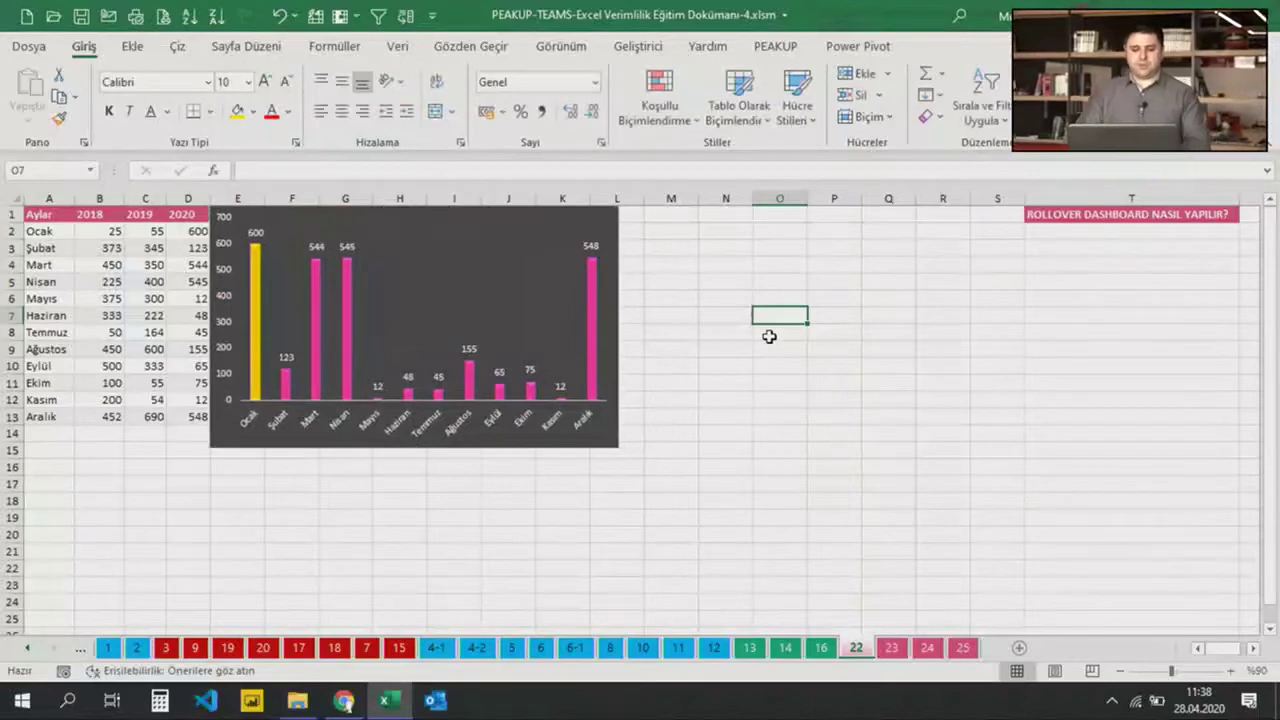
{"action": "left_click", "coordinate": [140, 231]}
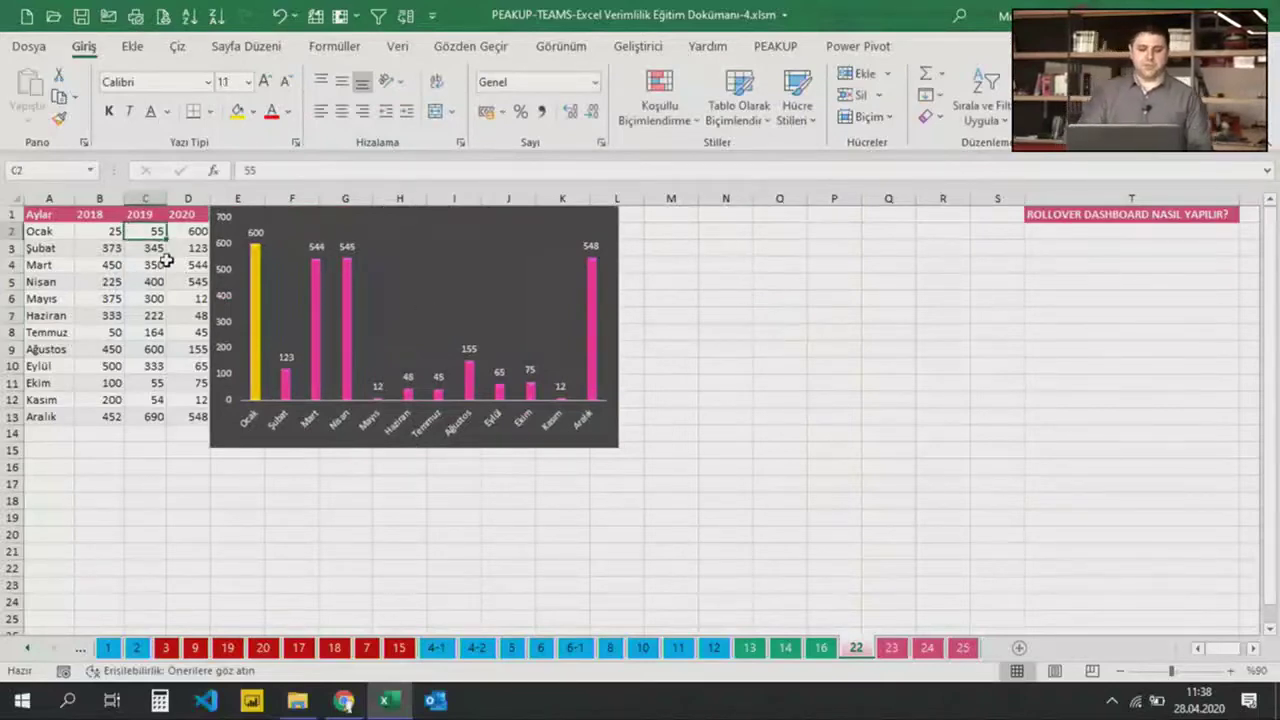
{"action": "left_click_drag", "start_coordinate": [298, 222], "coordinate": [357, 213]}
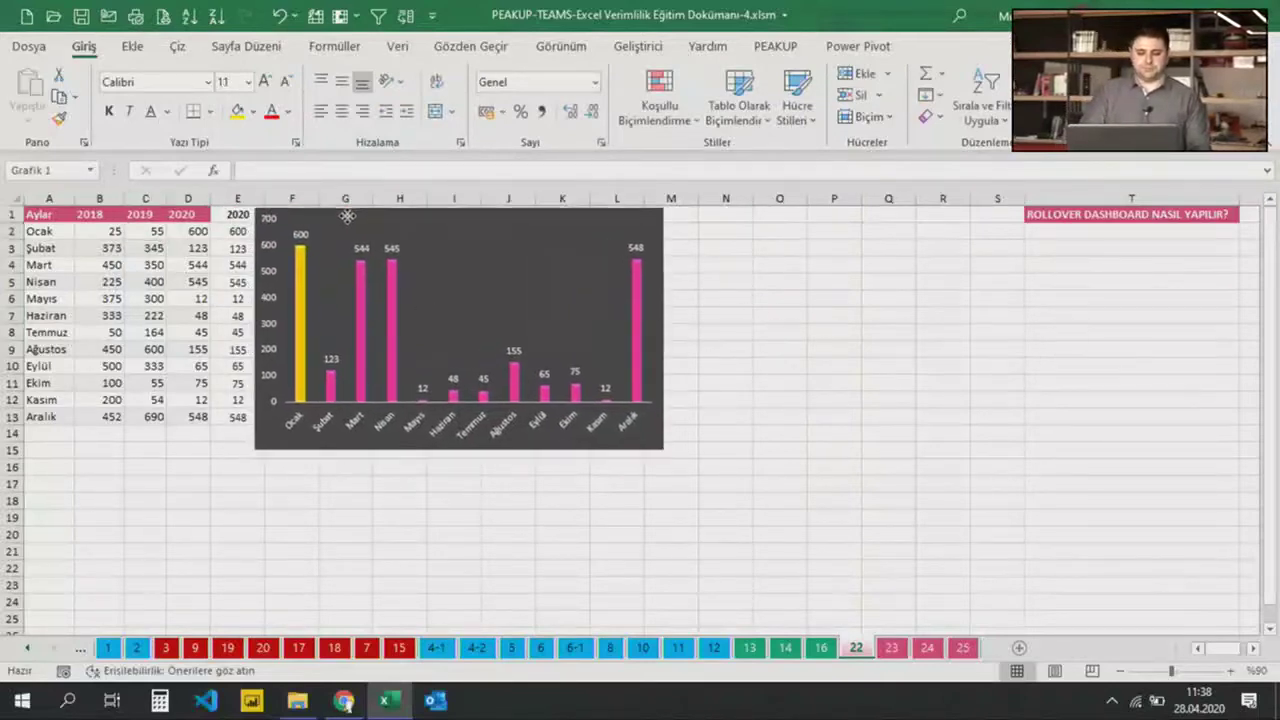
{"action": "left_click_drag", "start_coordinate": [40, 232], "coordinate": [40, 416]}
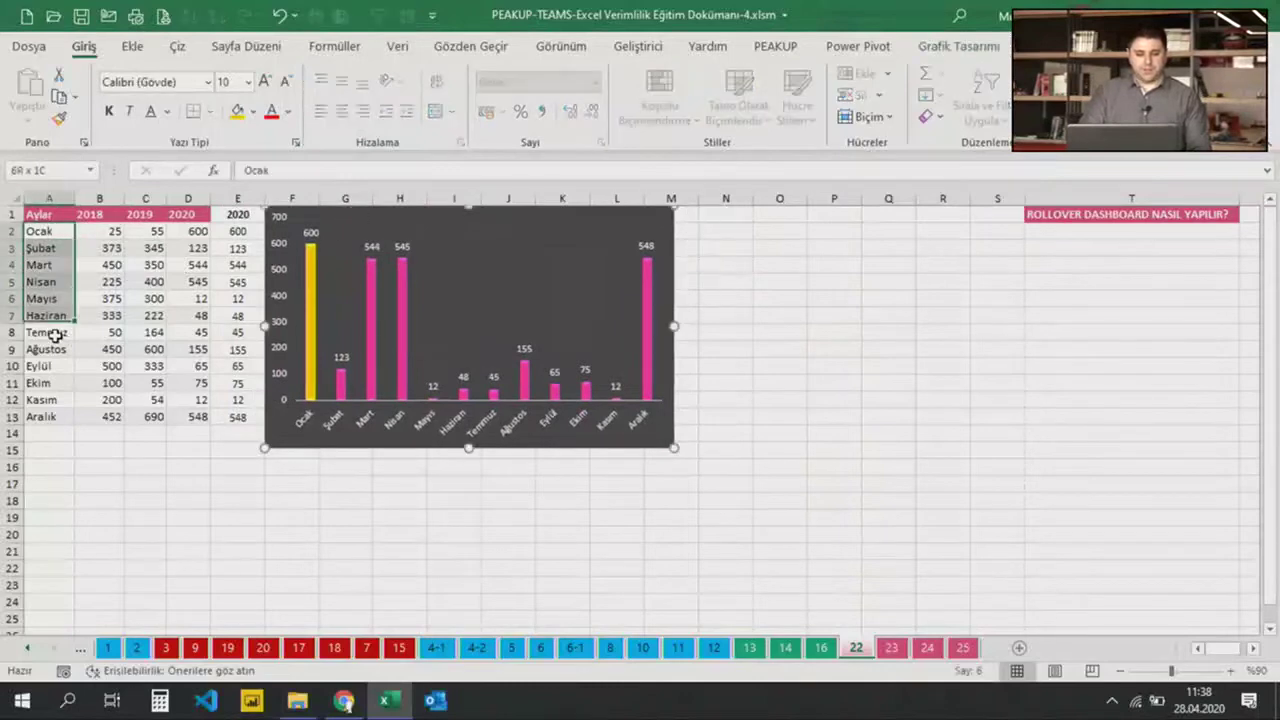
{"action": "left_click_drag", "start_coordinate": [228, 418], "coordinate": [234, 231], "text": "ctrl"}
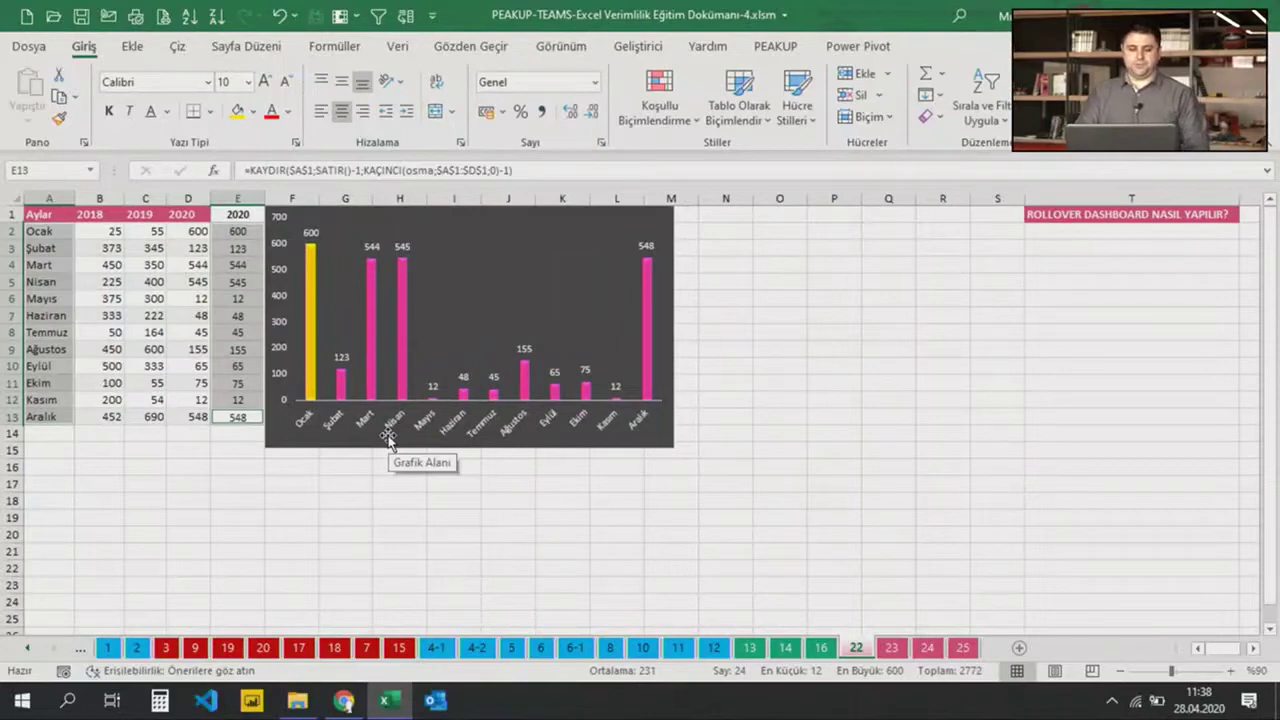
Insert a treemap from the selected data and place it beside the column chart
{"action": "left_click", "coordinate": [132, 46]}
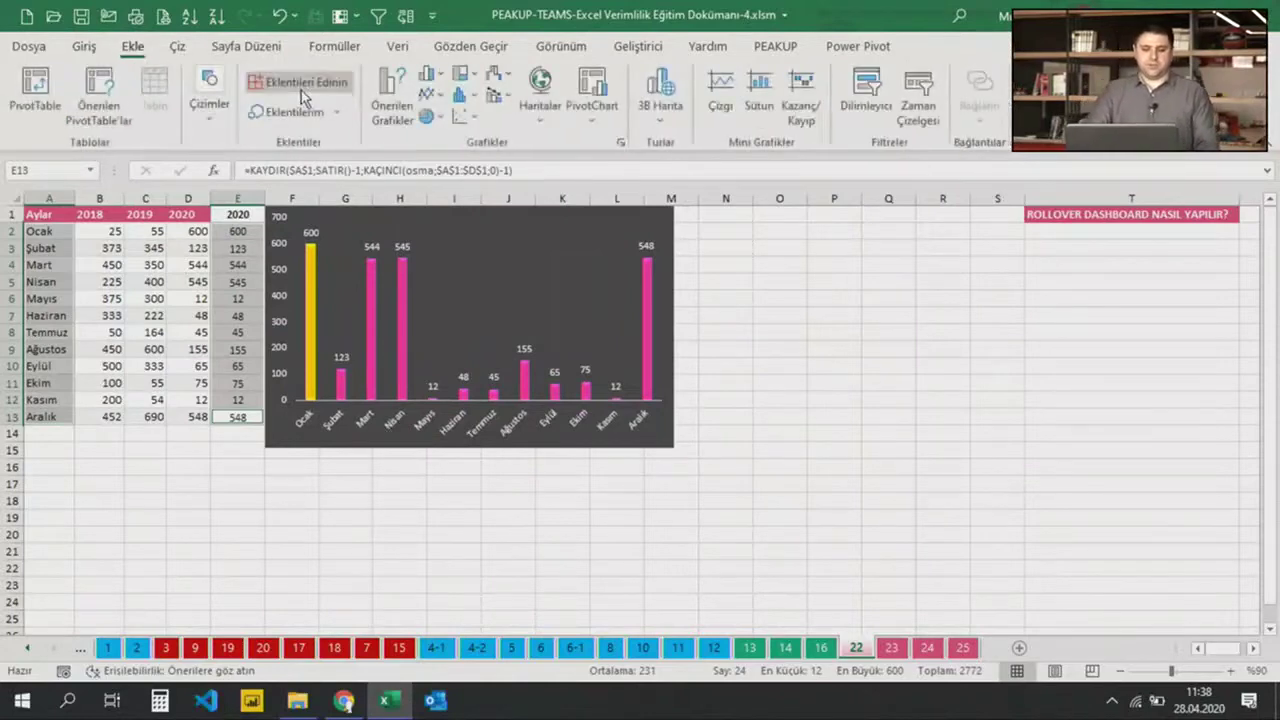
{"action": "left_click", "coordinate": [471, 80]}
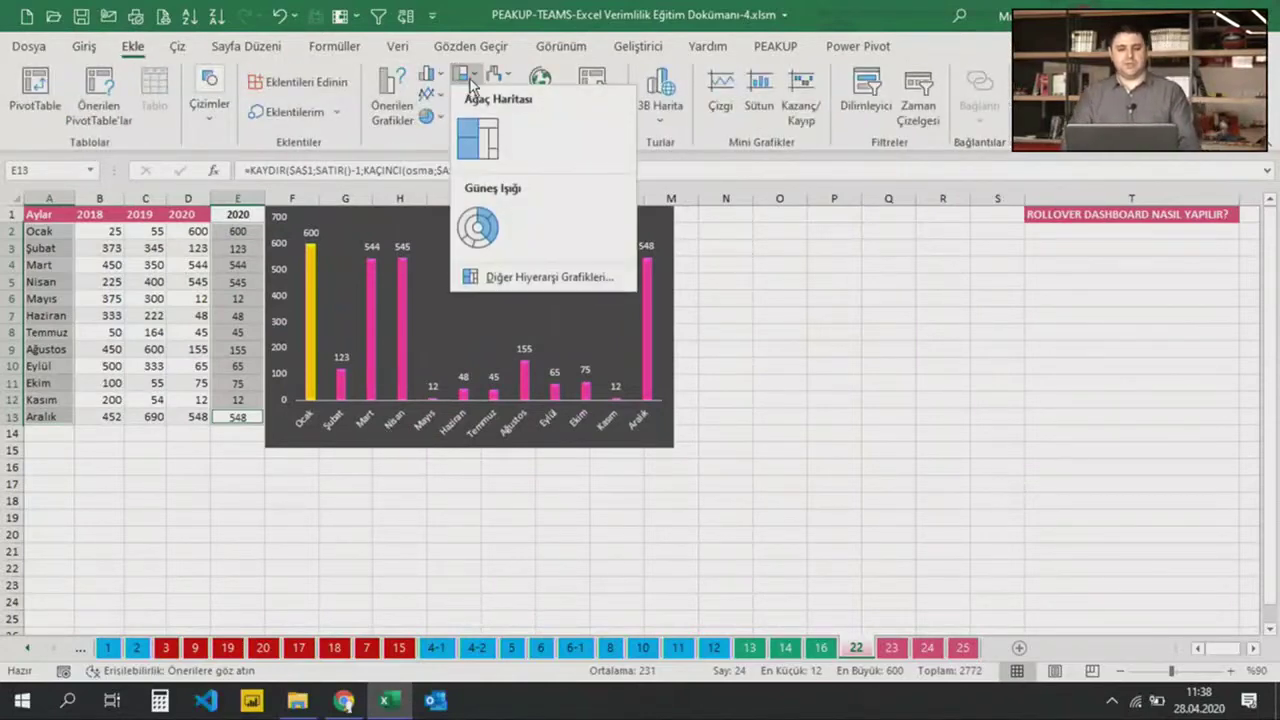
{"action": "left_click", "coordinate": [477, 139]}
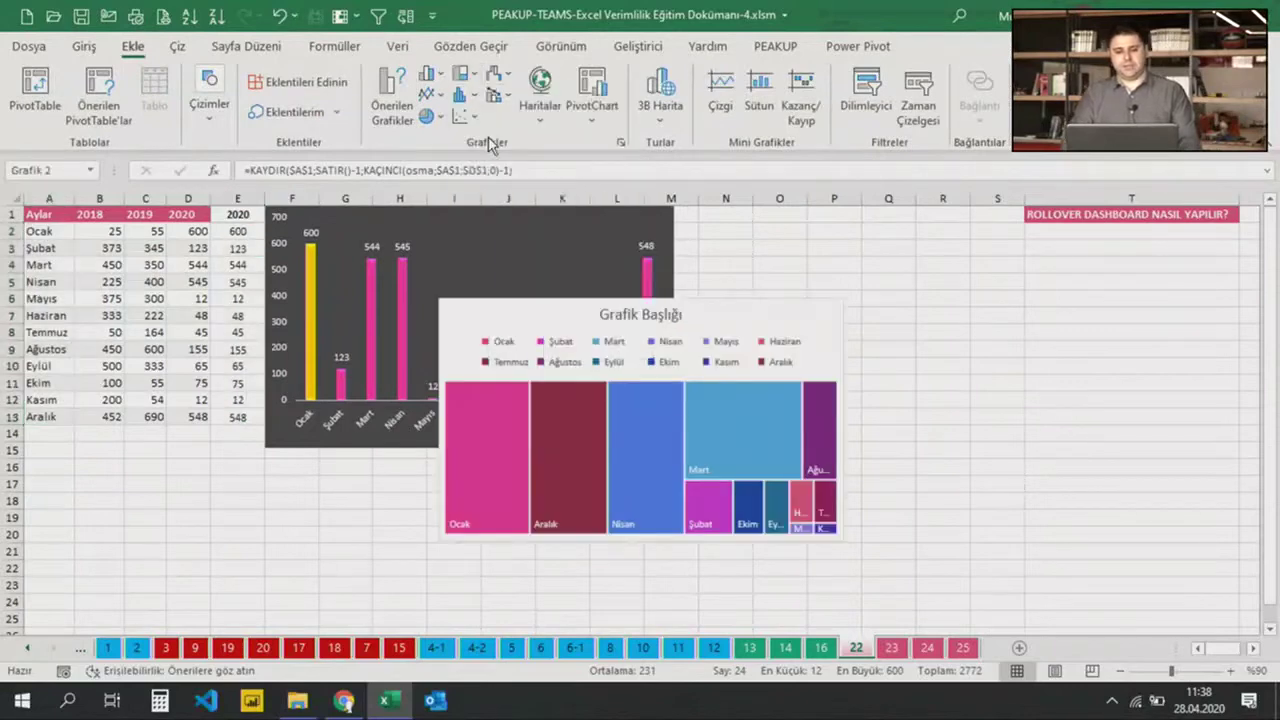
{"action": "mouse_move", "coordinate": [534, 296]}
{"action": "left_mouse_down"}
{"action": "mouse_move", "coordinate": [783, 211]}
{"action": "mouse_move", "coordinate": [785, 225]}
{"action": "left_mouse_up"}
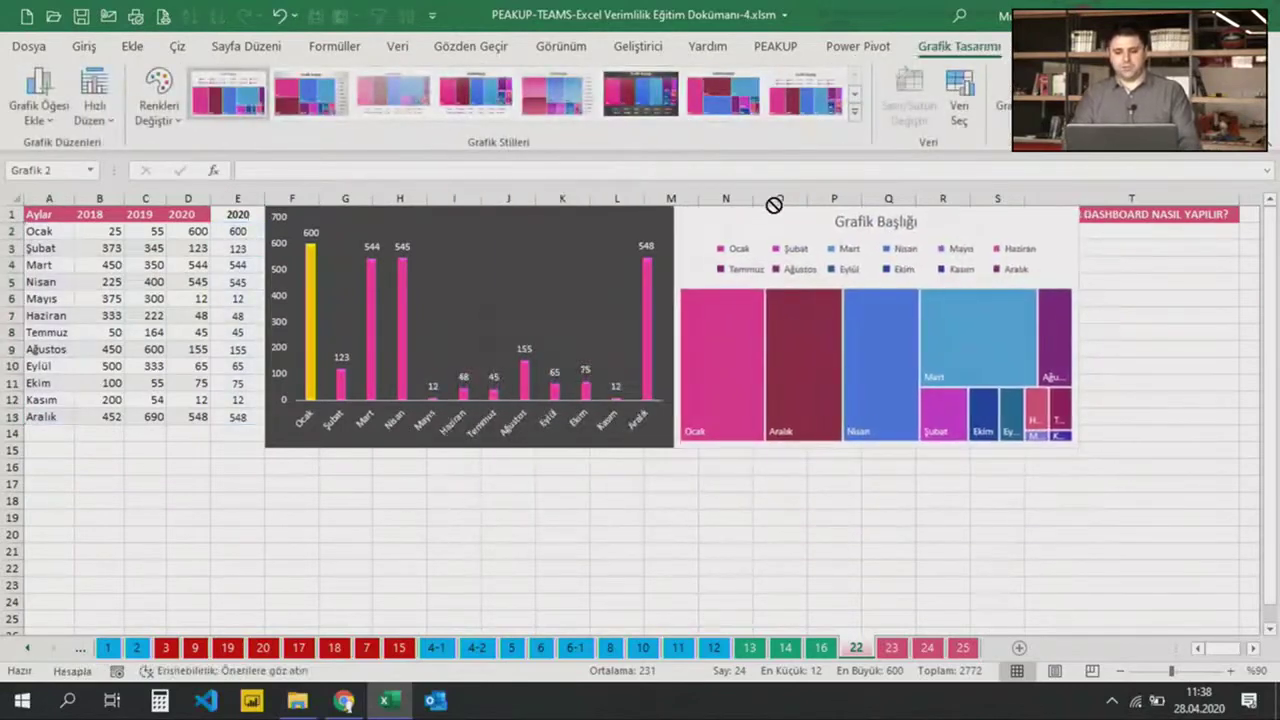
{"action": "key", "text": "Escape"}
{"action": "left_click_drag", "start_coordinate": [688, 313], "coordinate": [931, 218]}
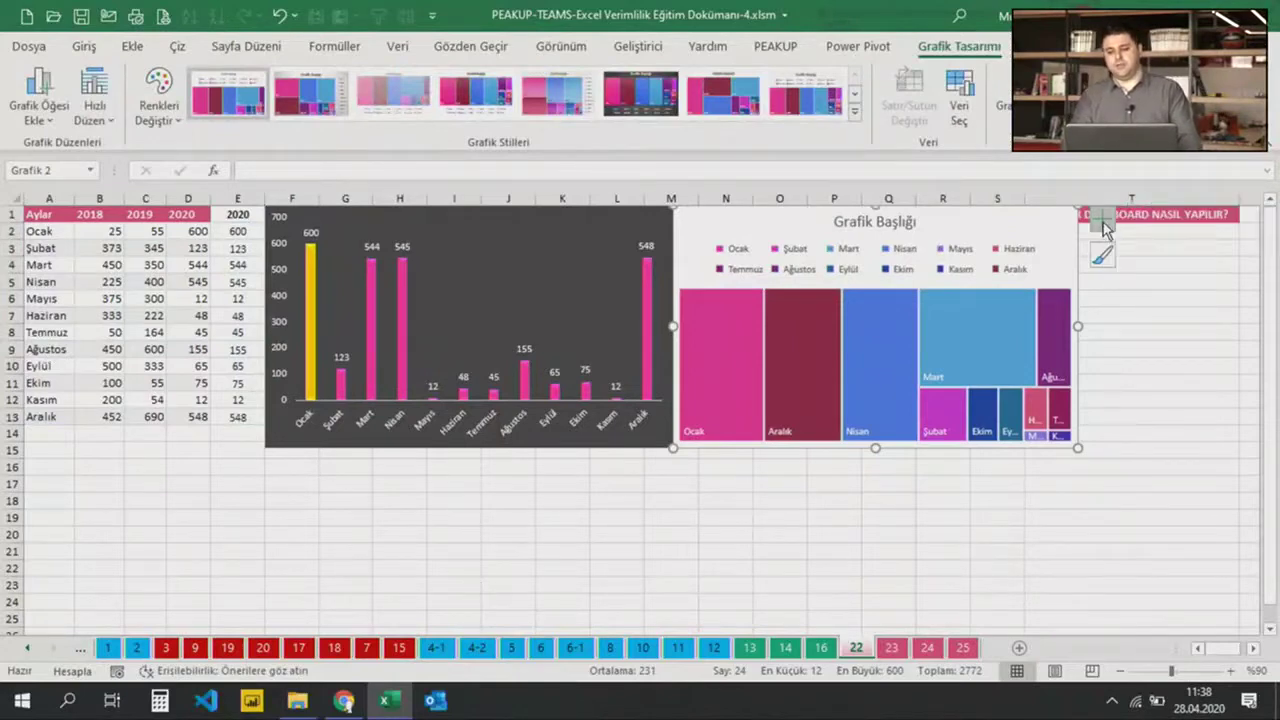
Turn off the treemap's Chart Title and Legend elements
{"action": "left_click", "coordinate": [1103, 222]}
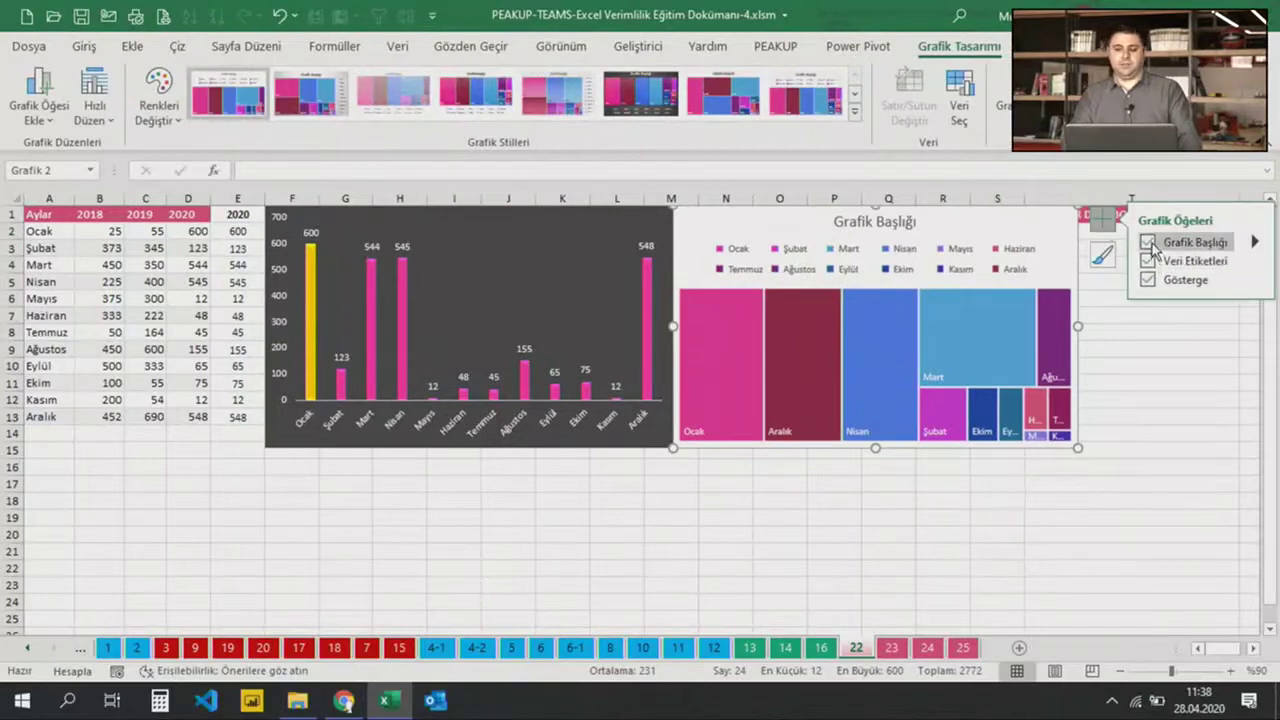
{"action": "left_click", "coordinate": [1148, 243]}
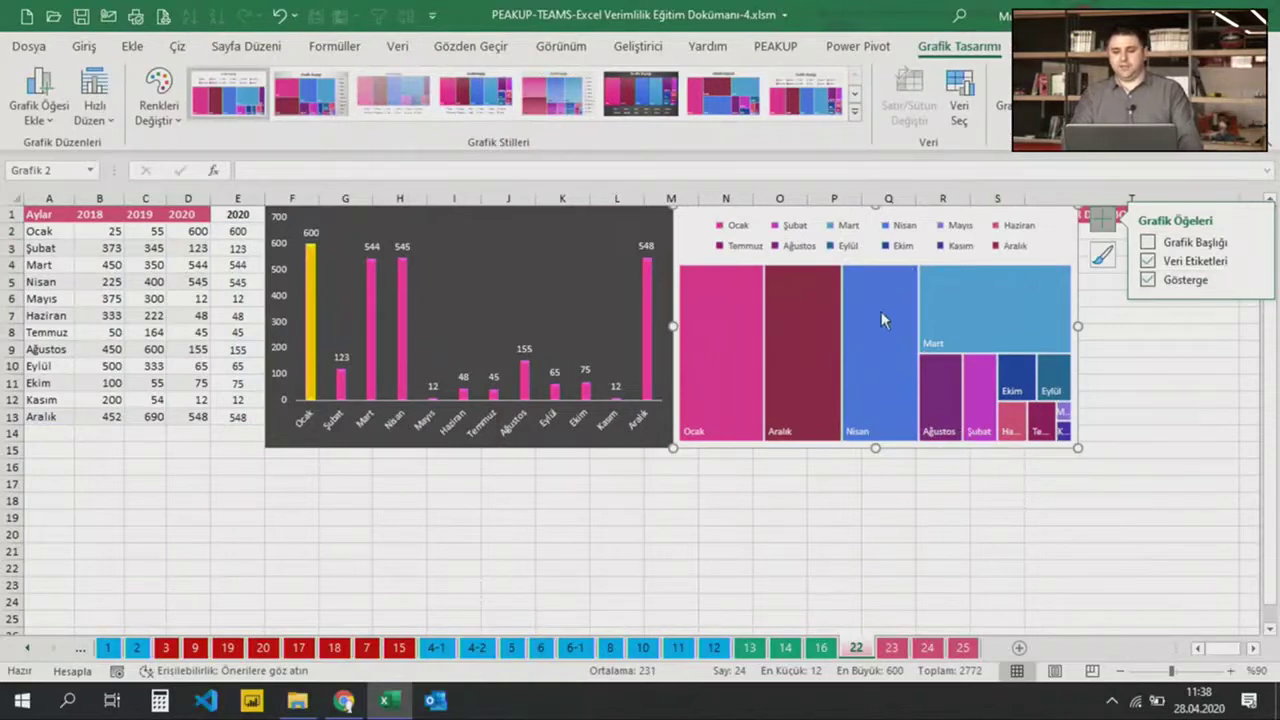
{"action": "left_click", "coordinate": [1147, 280]}
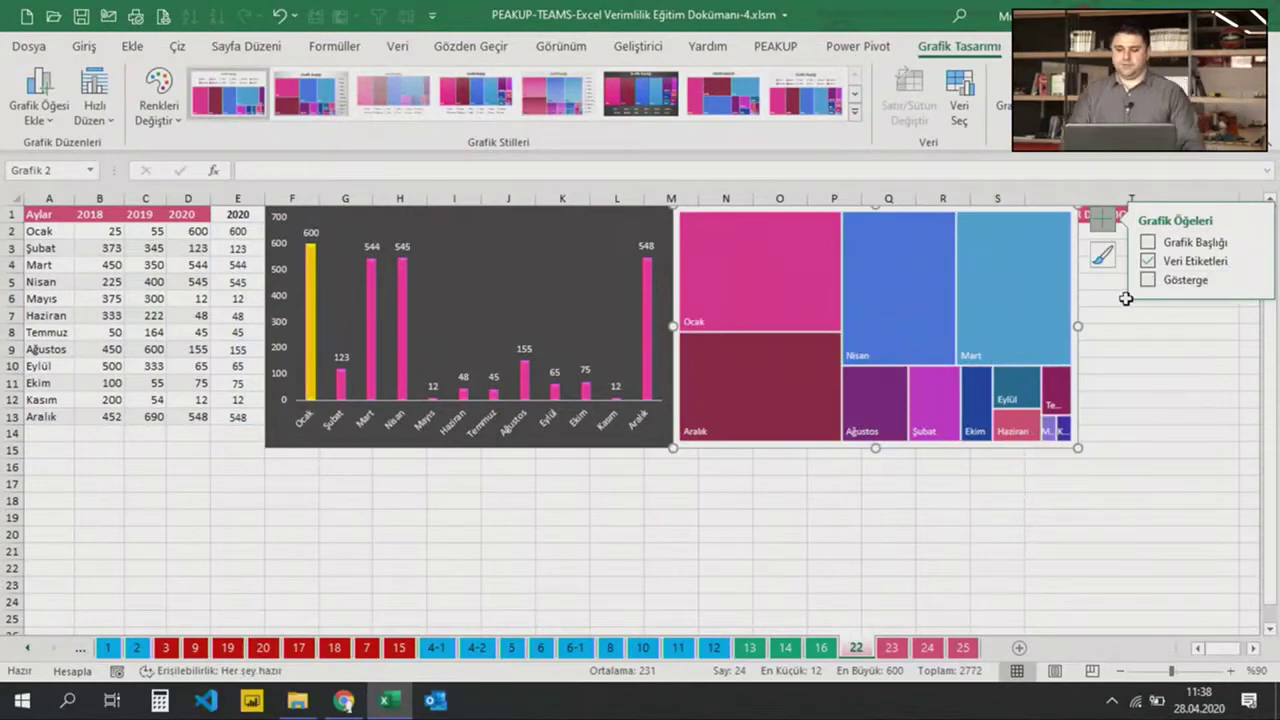
{"action": "left_click", "coordinate": [1097, 407]}
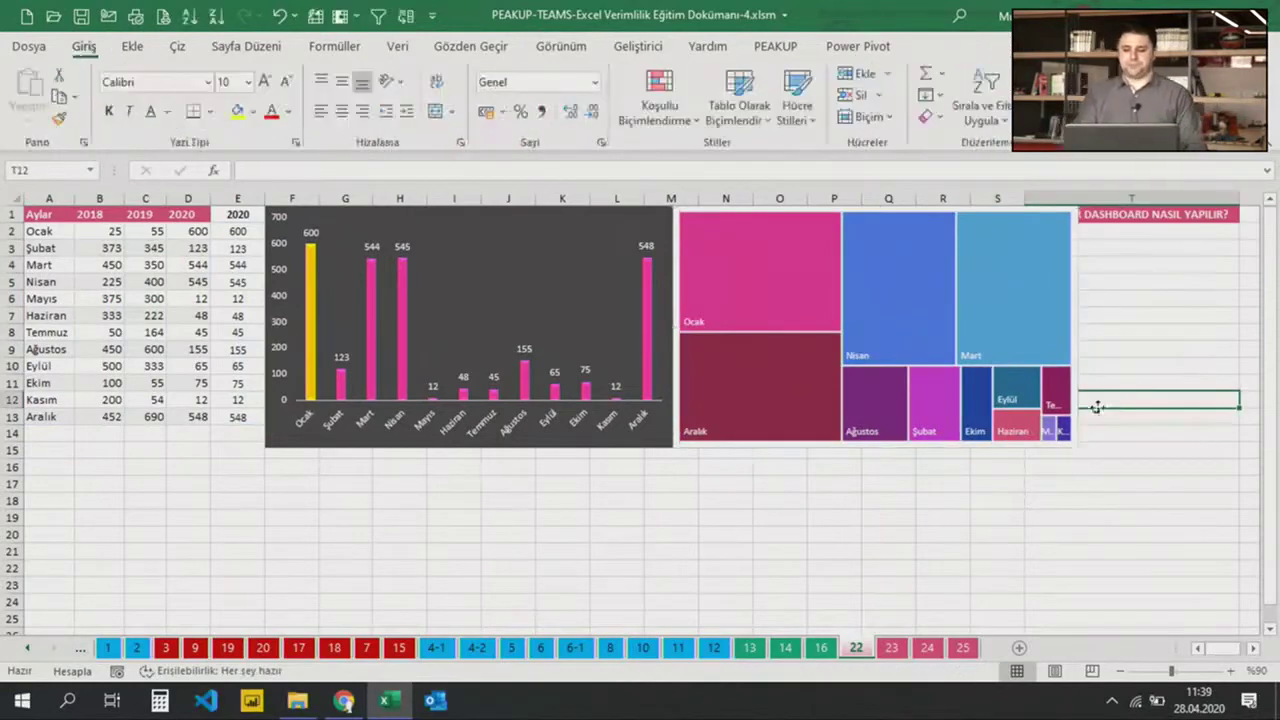
{"action": "left_click", "coordinate": [383, 562]}
{"action": "left_click", "coordinate": [100, 218]}
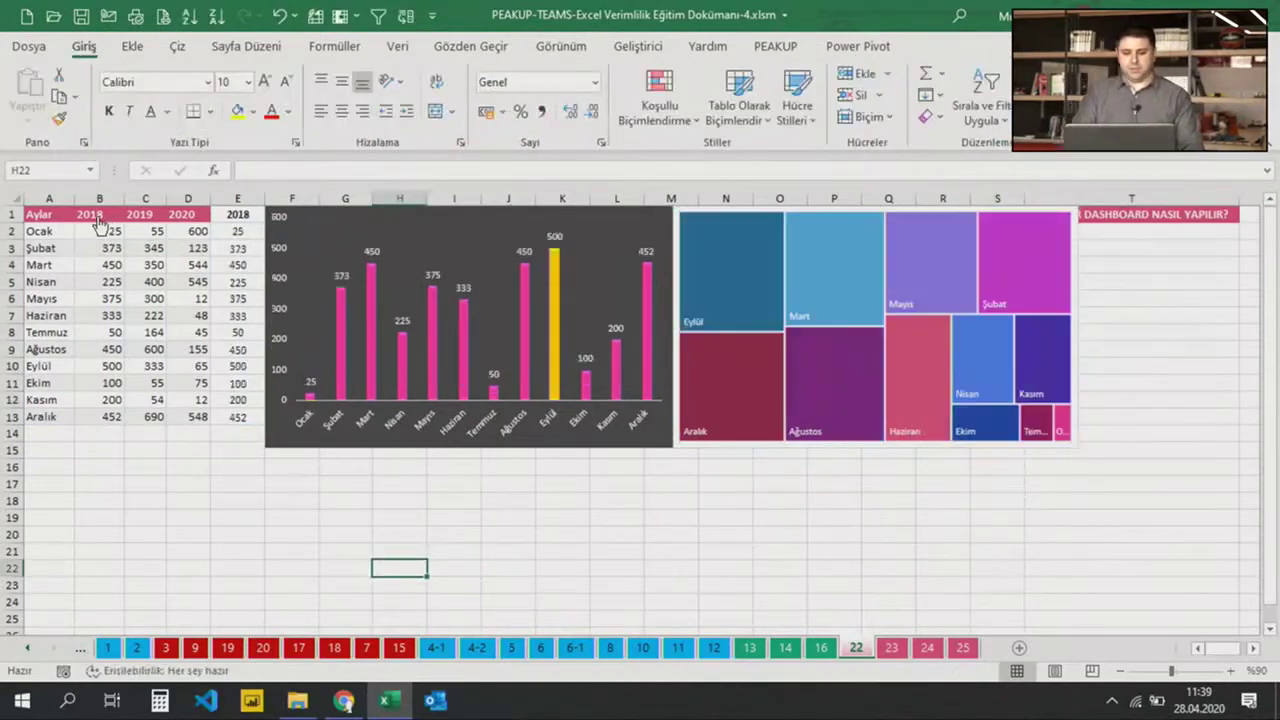
{"action": "left_click", "coordinate": [145, 218]}
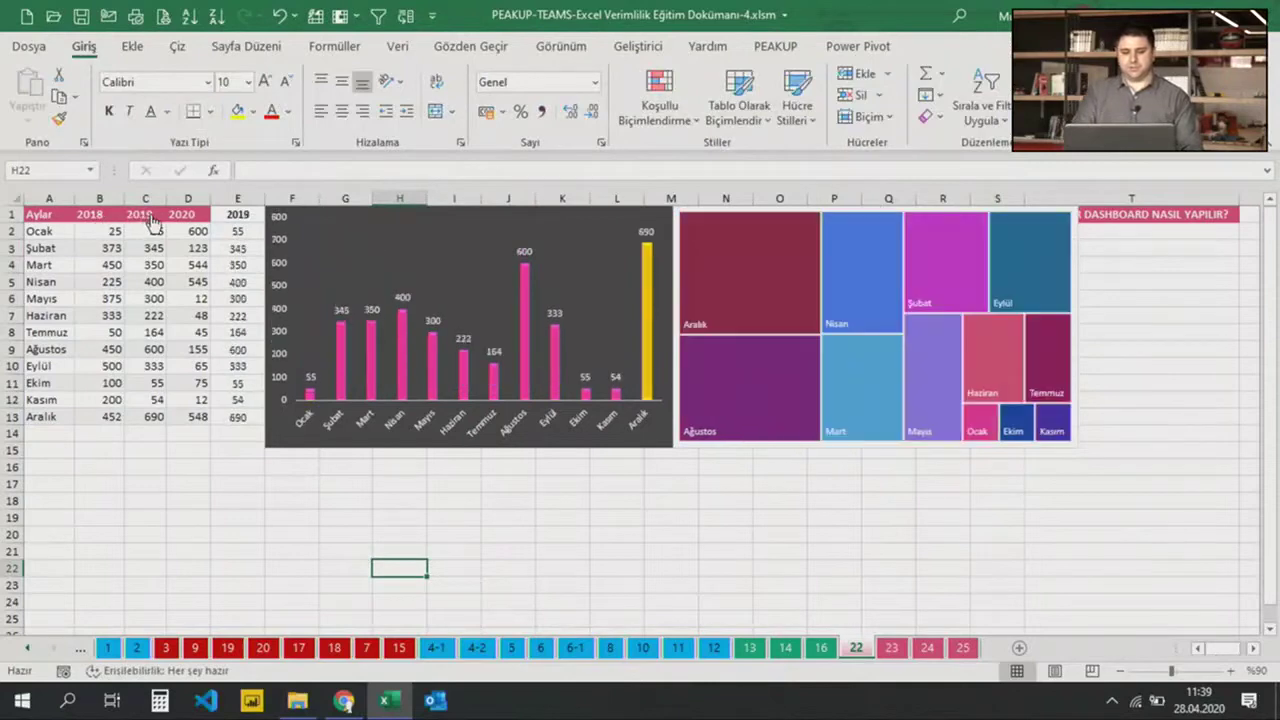
{"action": "left_click", "coordinate": [188, 218]}
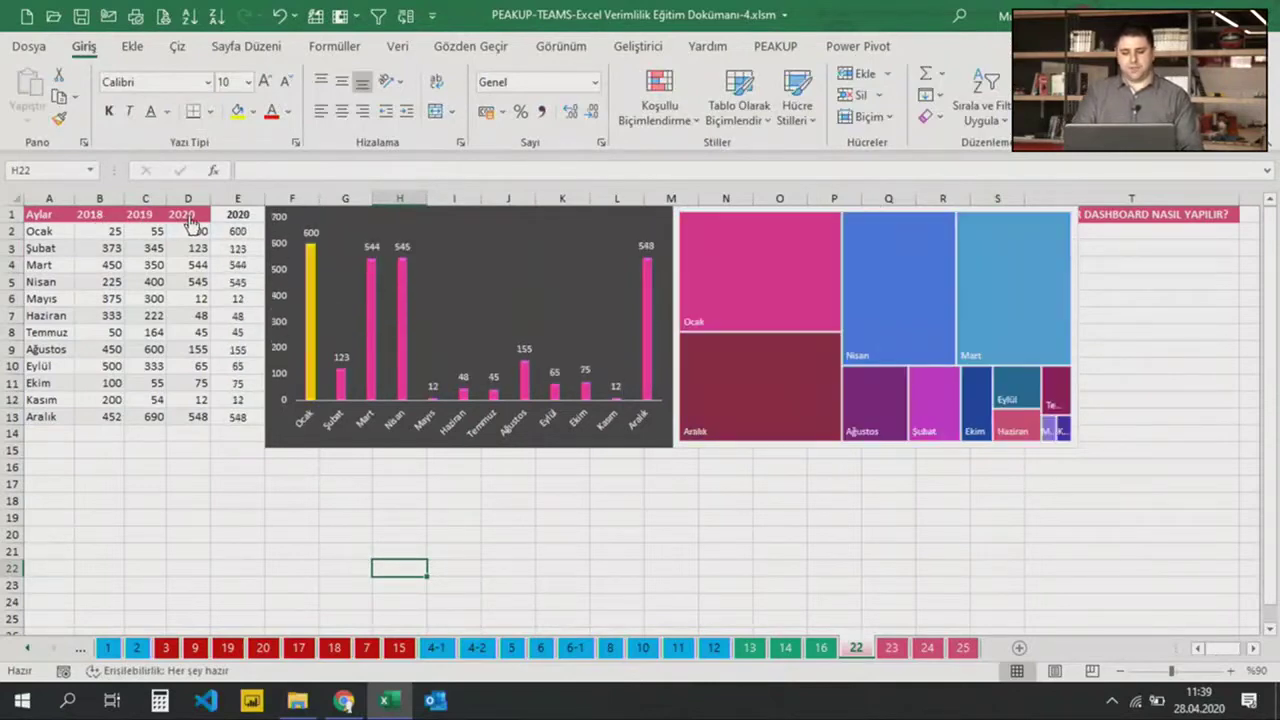
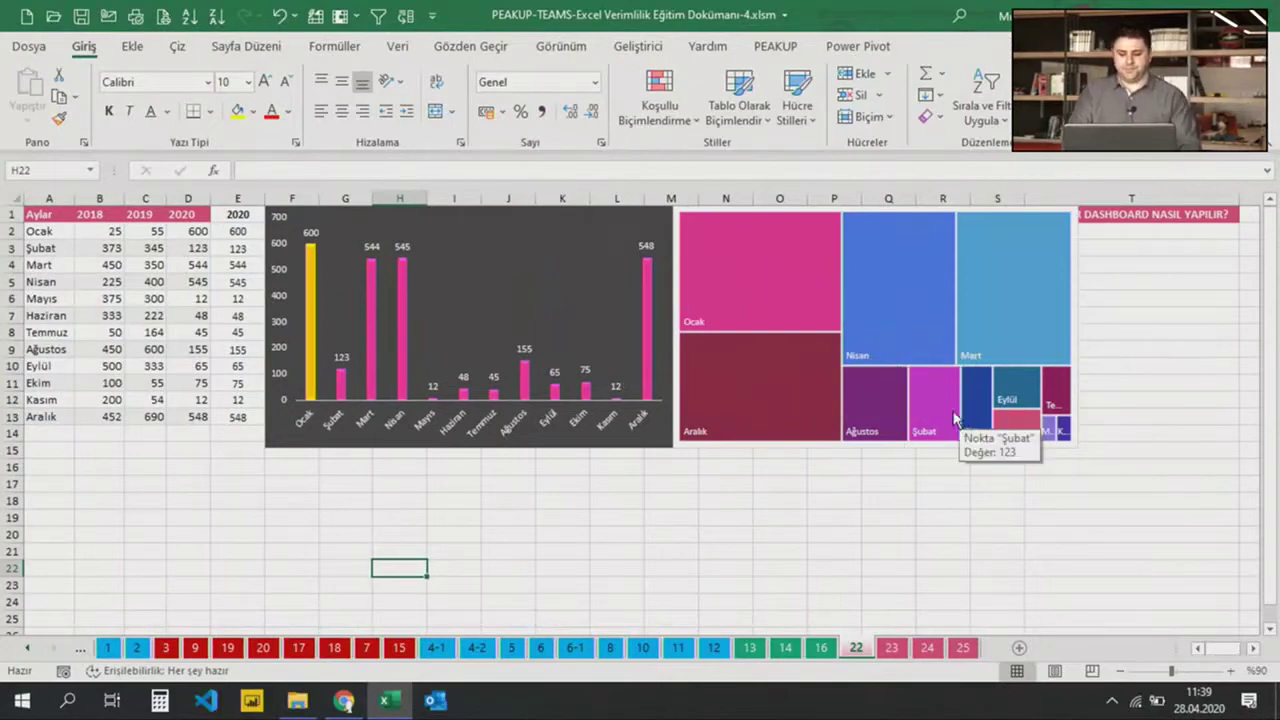
Select the treemap and try a chart style with title and legend
{"action": "left_click", "coordinate": [1085, 383]}
{"action": "left_click", "coordinate": [1143, 429]}
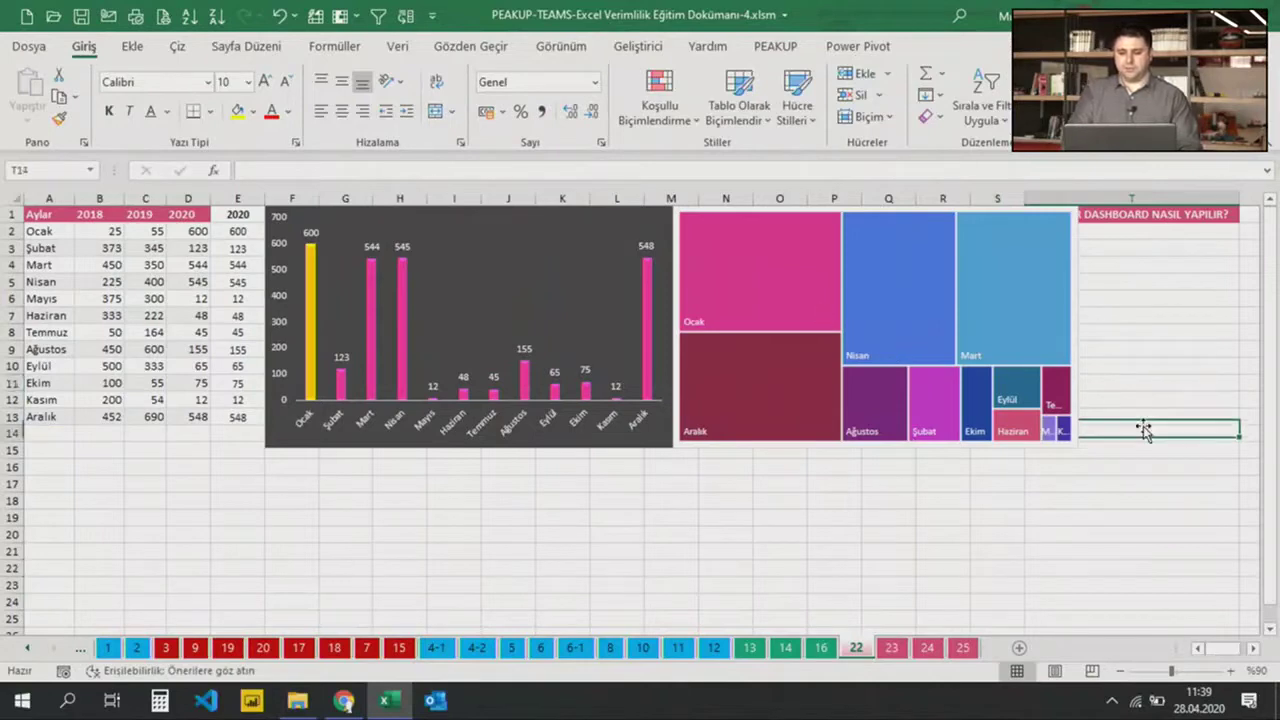
{"action": "left_click", "coordinate": [566, 445]}
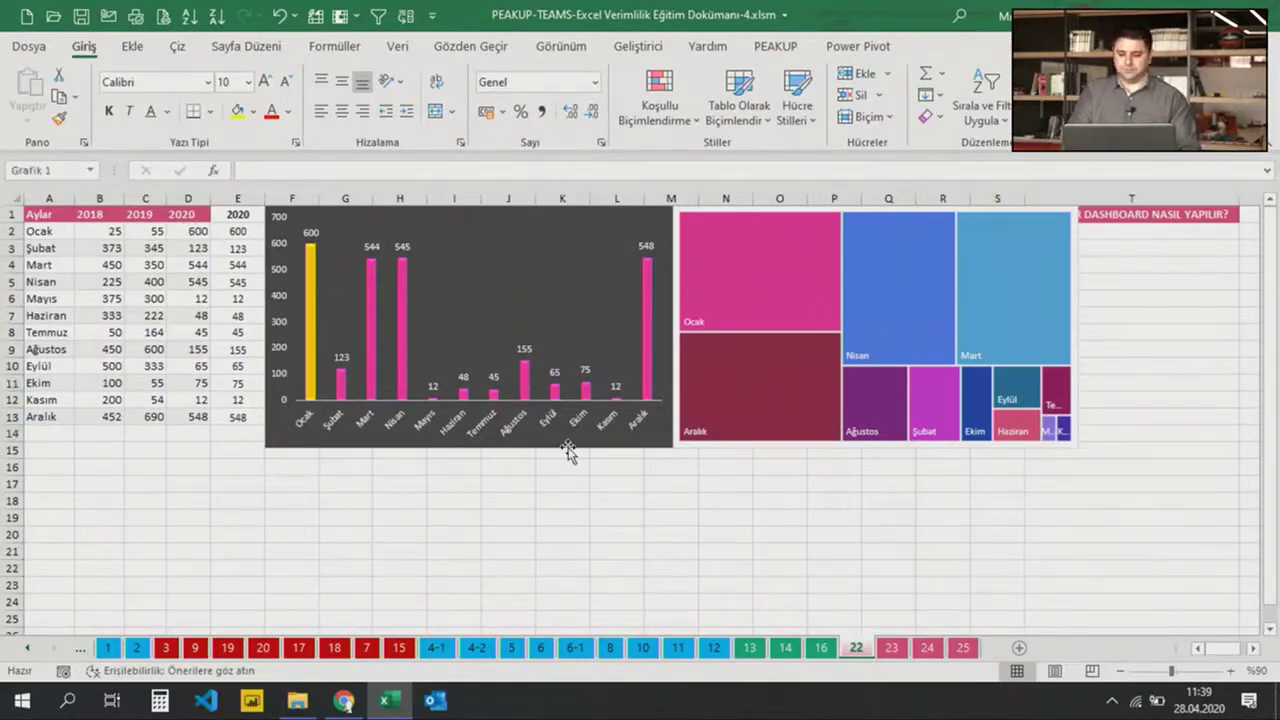
{"action": "left_click", "coordinate": [888, 568]}
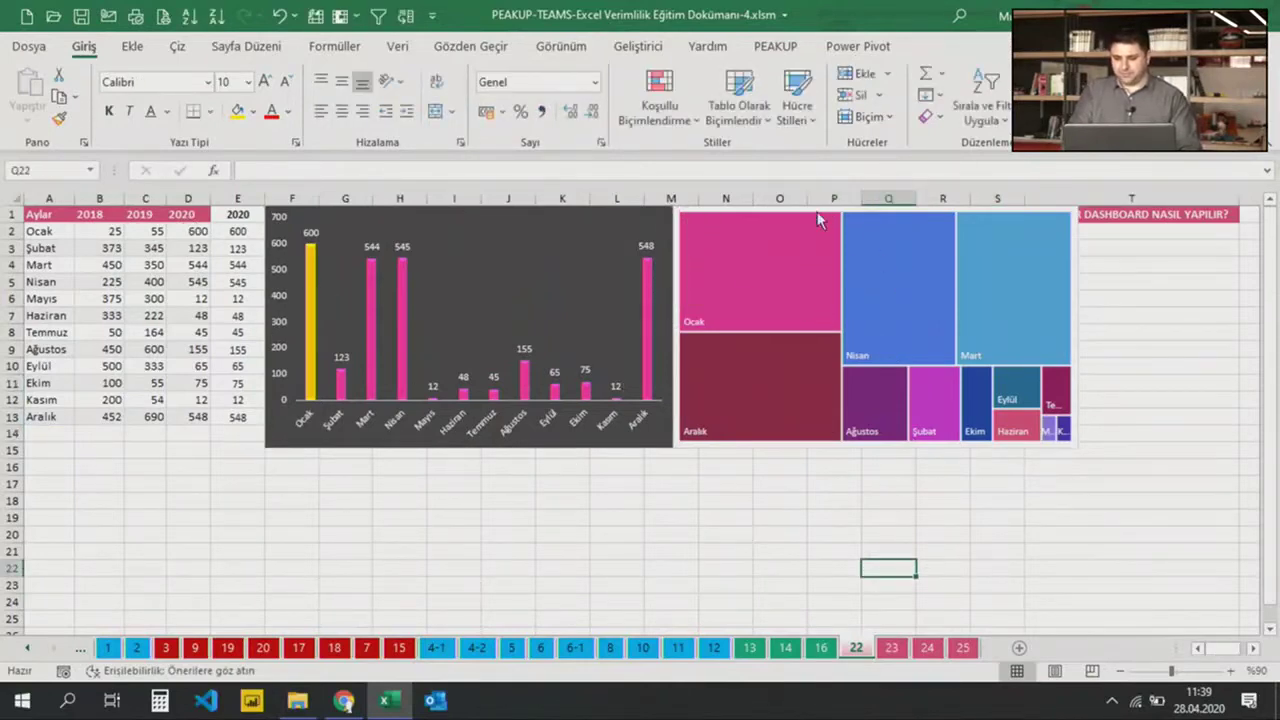
{"action": "left_click", "coordinate": [817, 218]}
{"action": "left_click", "coordinate": [945, 46]}
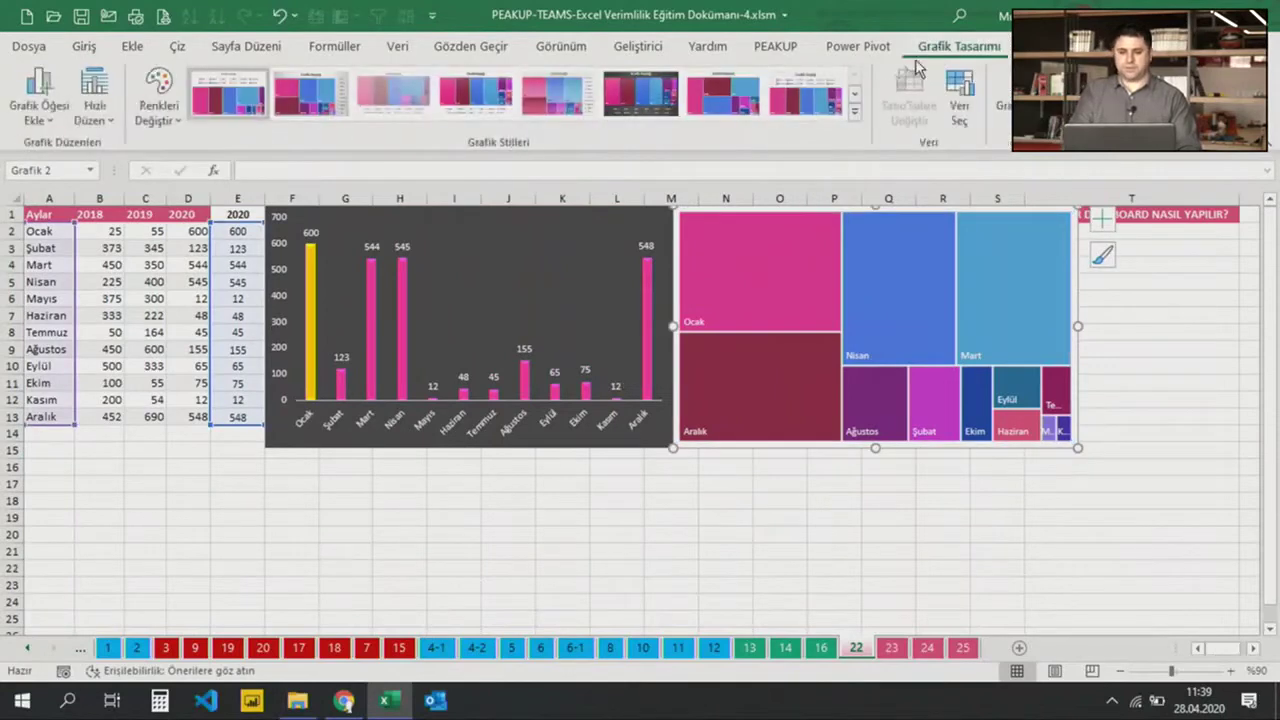
{"action": "left_click", "coordinate": [531, 112]}
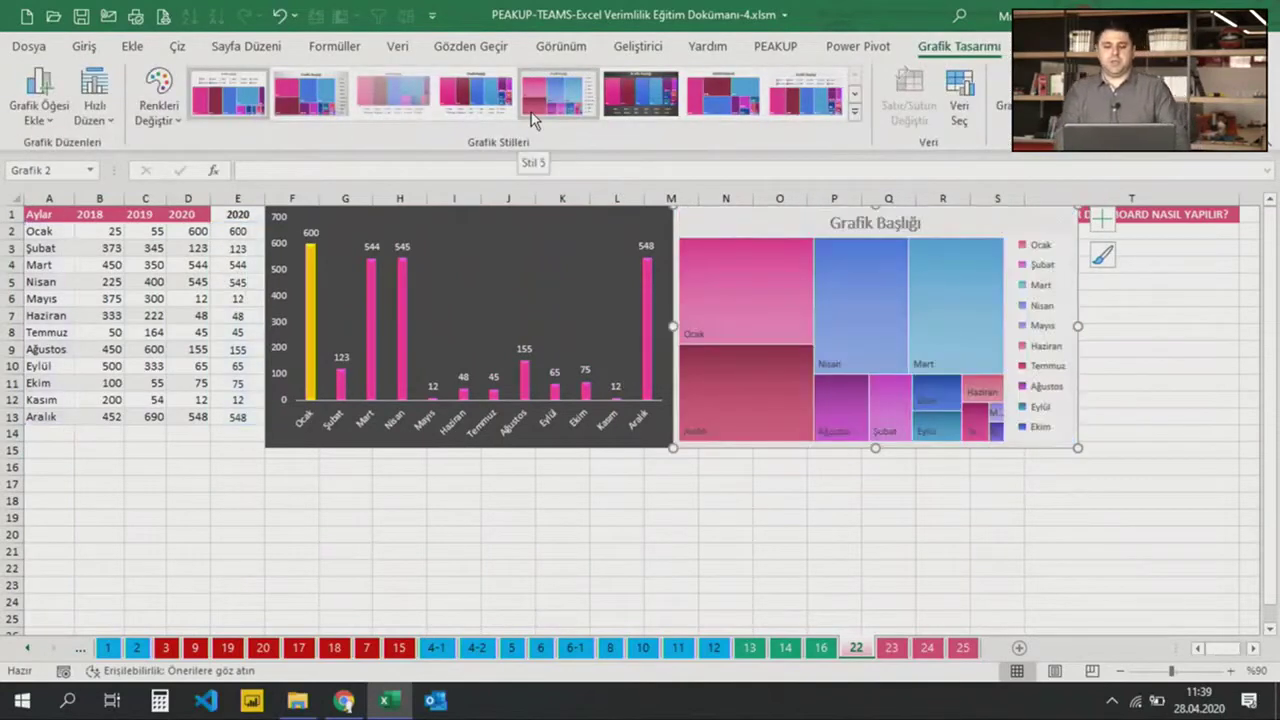
Browse the quick chart layouts and close them without changing the treemap
{"action": "left_click", "coordinate": [105, 120]}
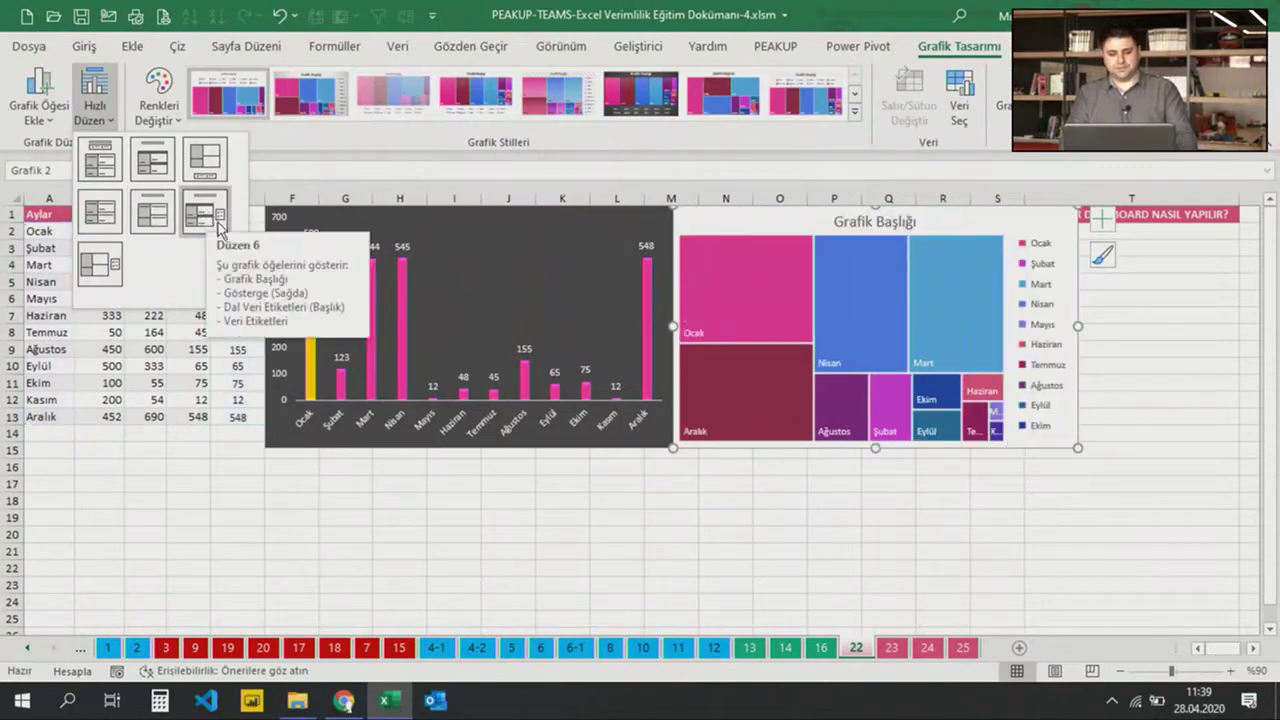
{"action": "left_click", "coordinate": [752, 260]}
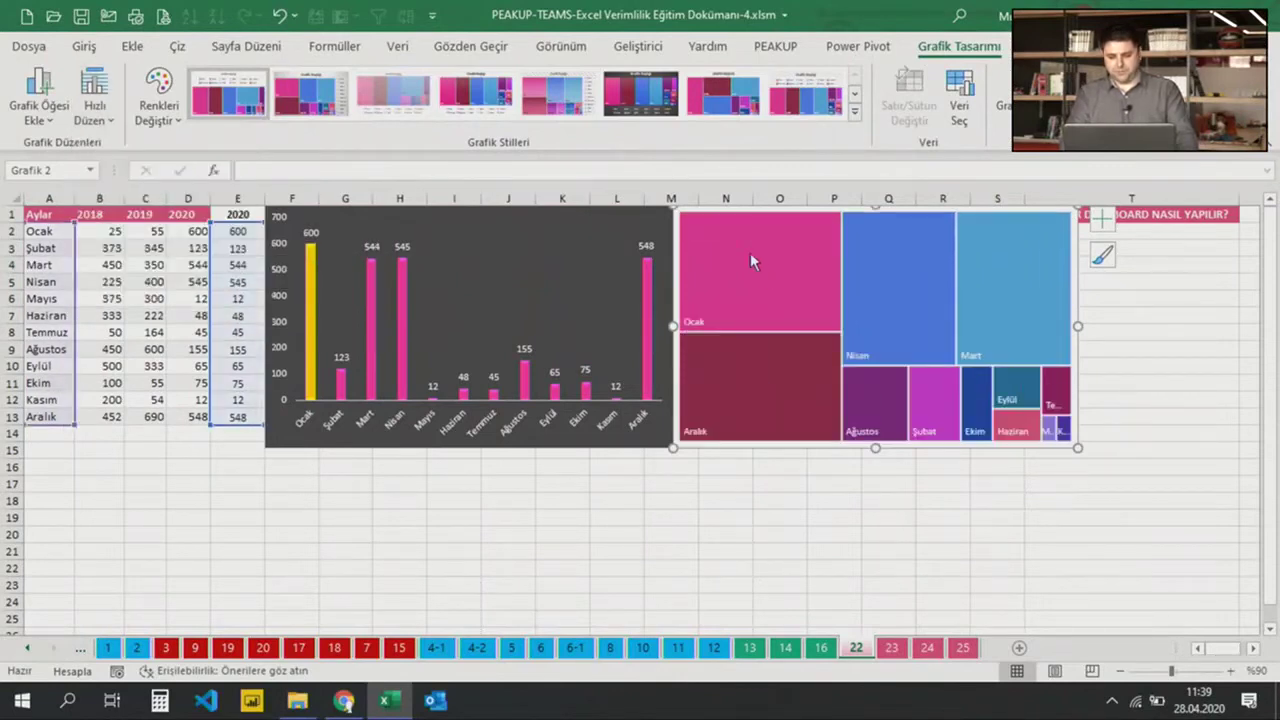
{"action": "left_click", "coordinate": [693, 522]}
{"action": "left_click", "coordinate": [678, 214]}
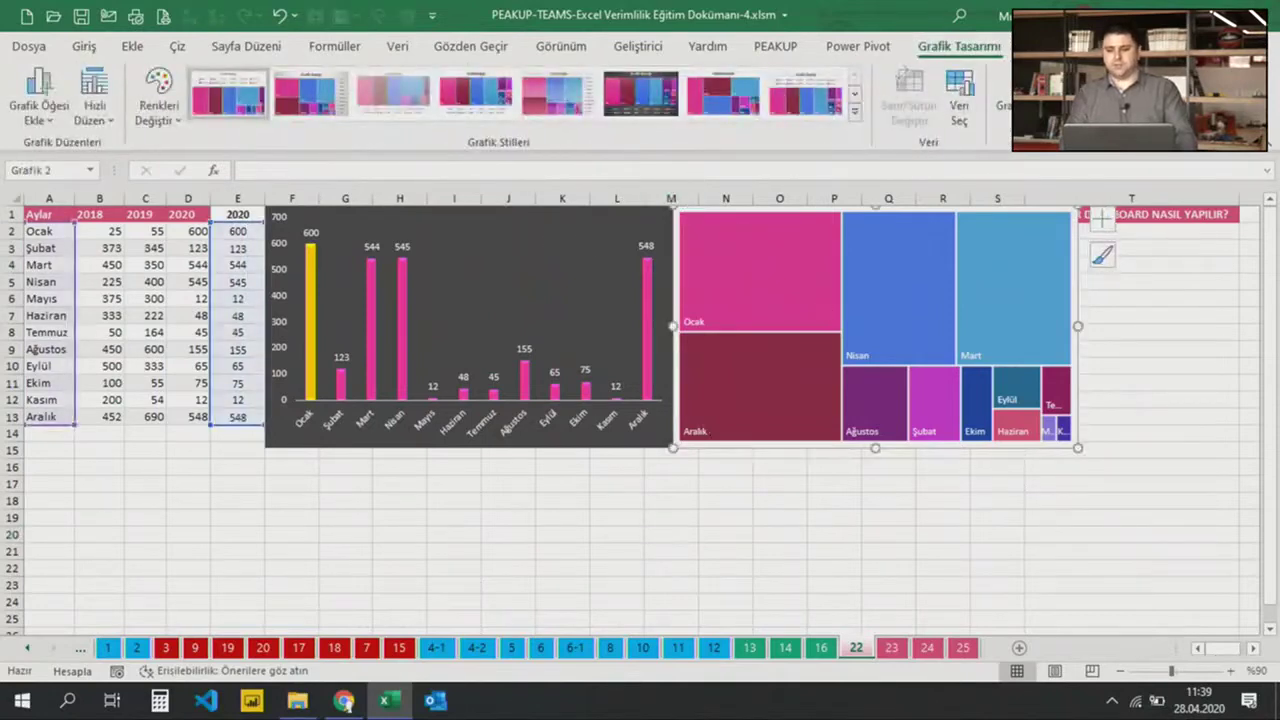
{"action": "left_click", "coordinate": [990, 505]}
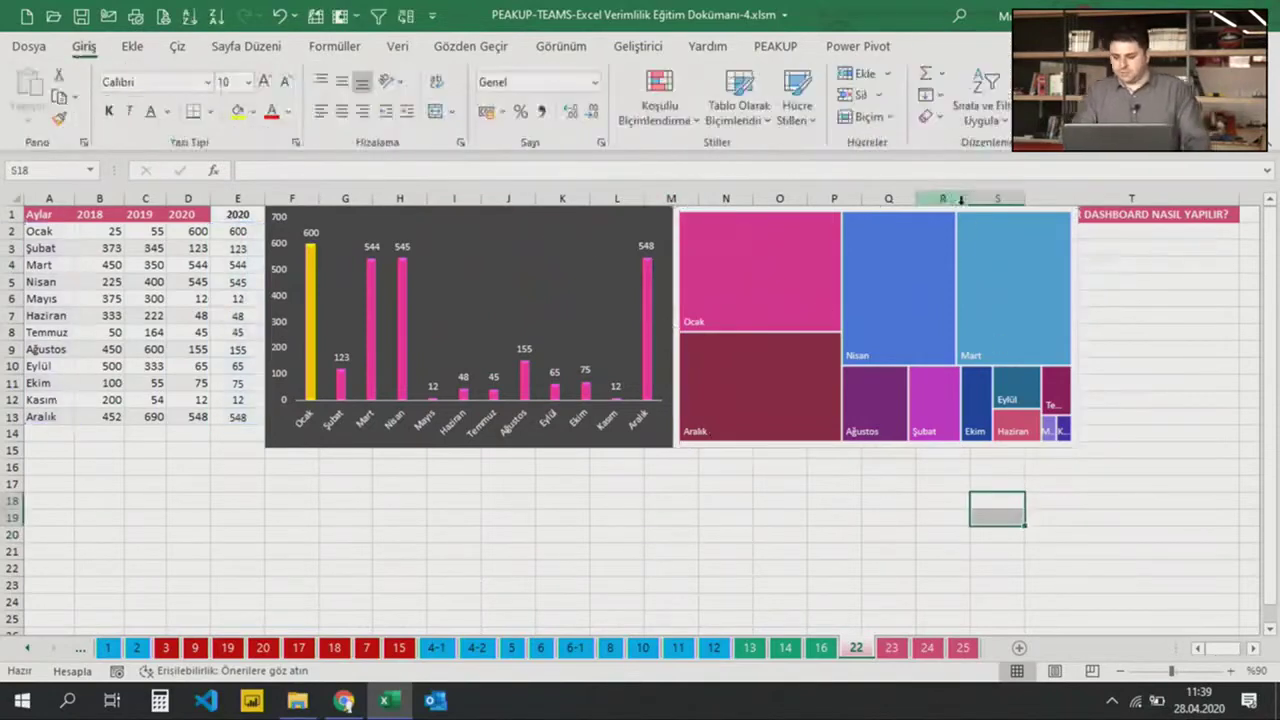
Fill the treemap's background with dark grey
{"action": "left_click", "coordinate": [958, 208]}
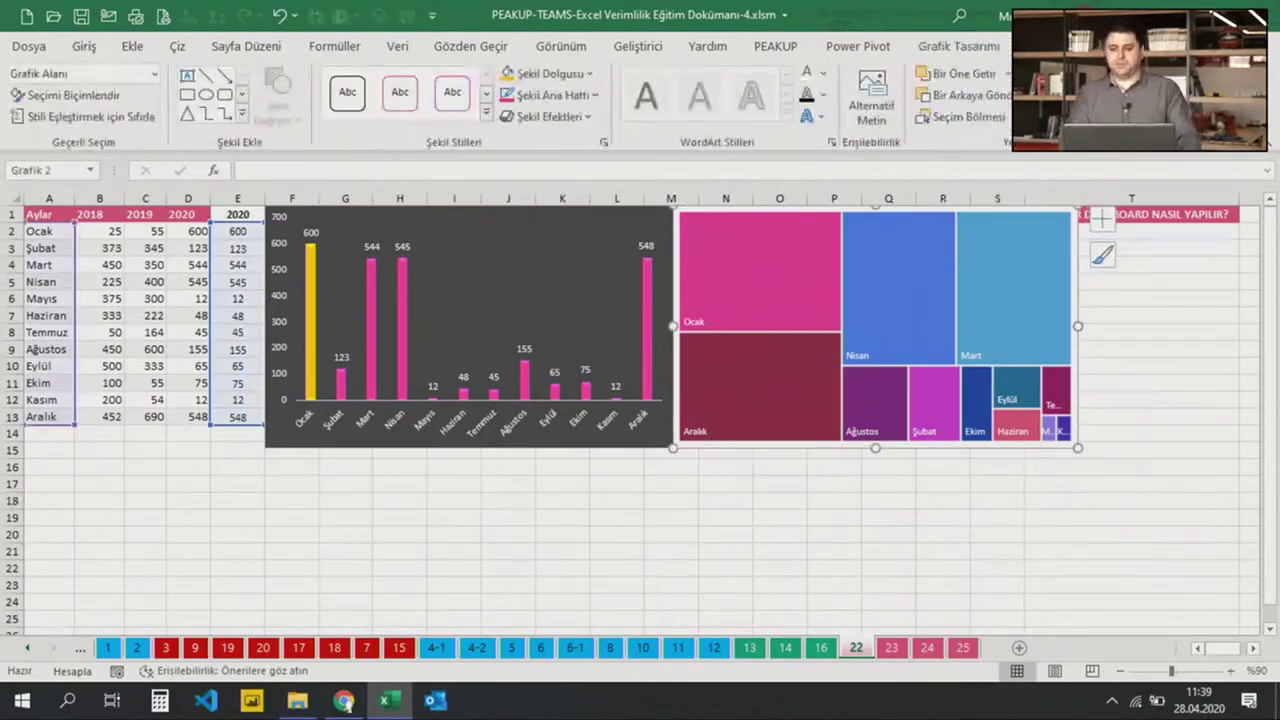
{"action": "left_click", "coordinate": [550, 74]}
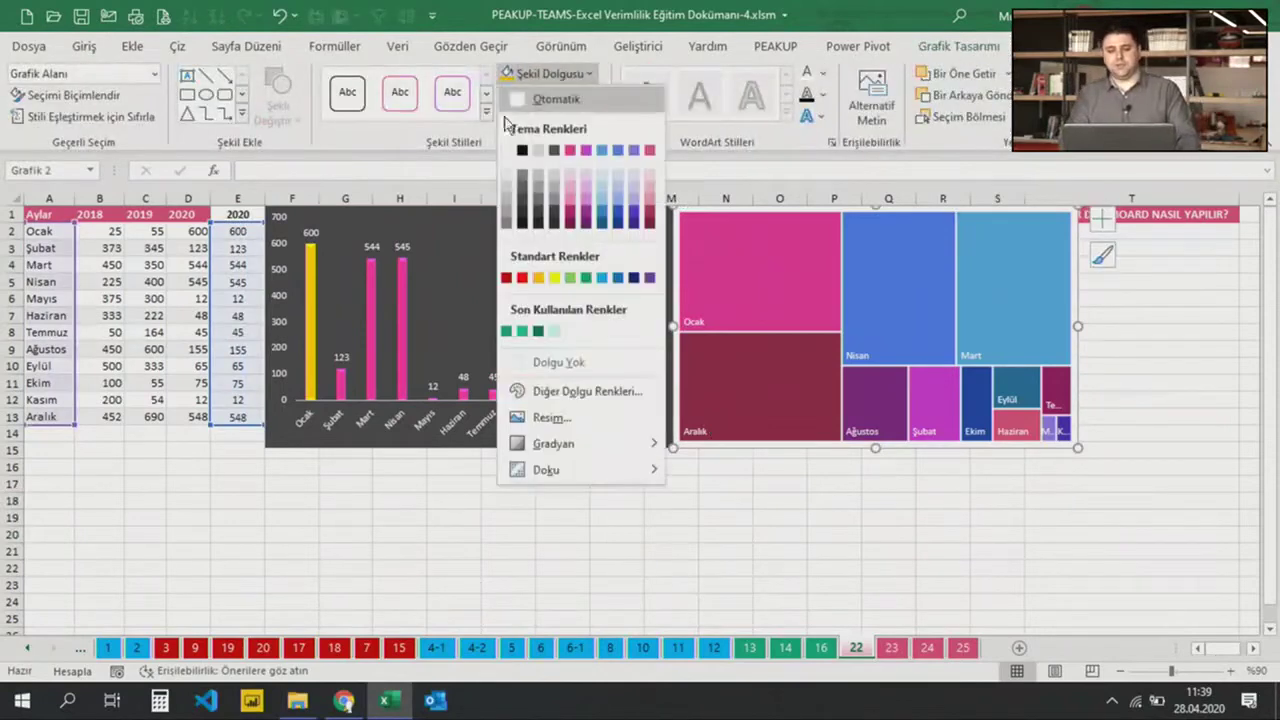
{"action": "left_click", "coordinate": [527, 208]}
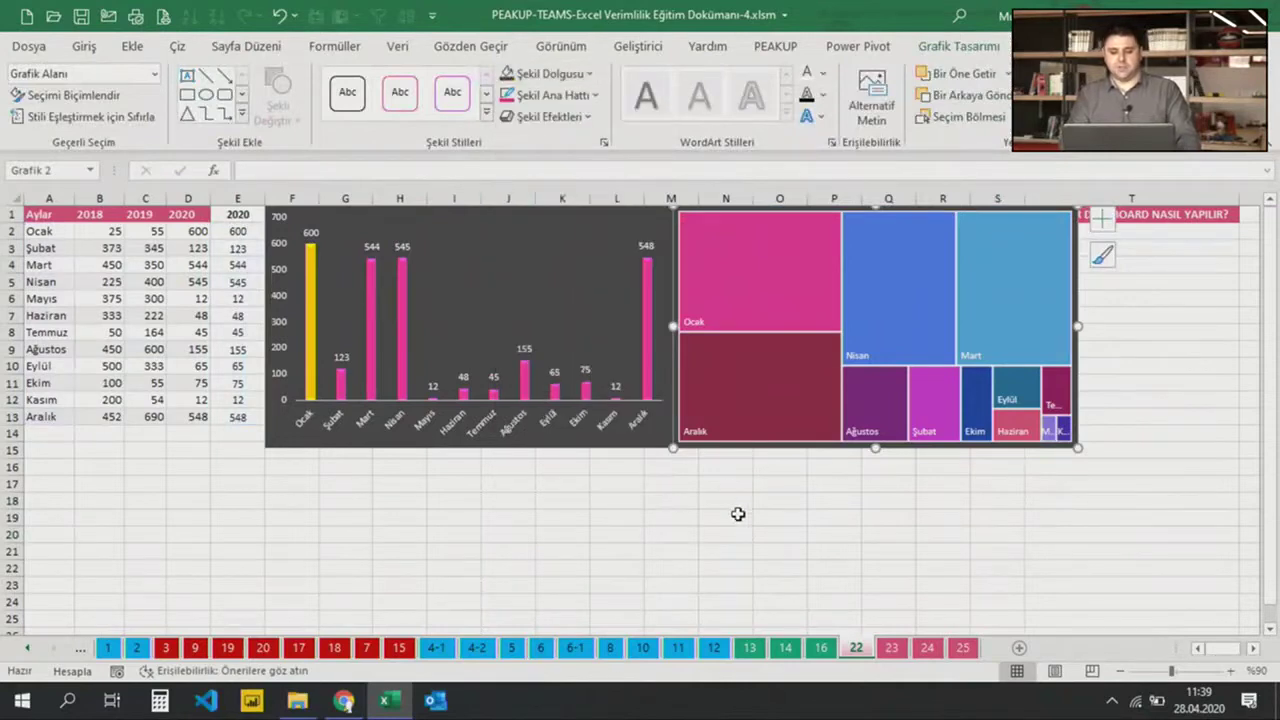
{"action": "left_click", "coordinate": [762, 552]}
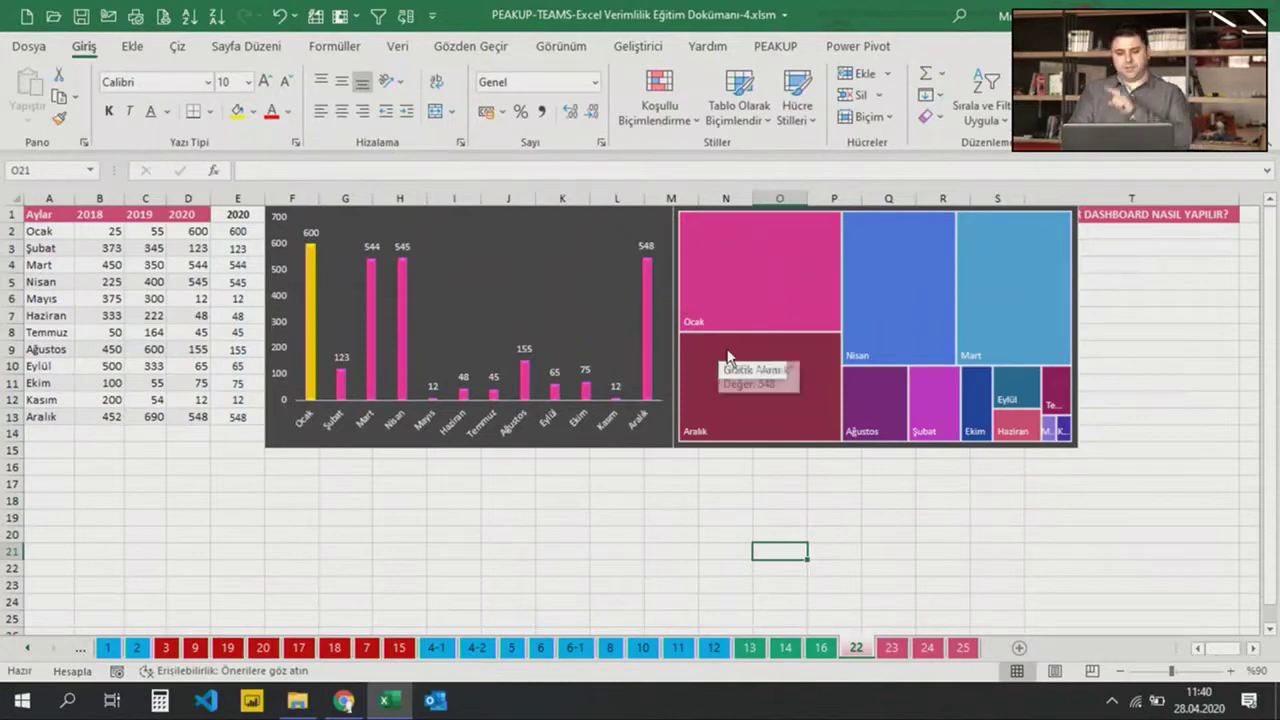
Remove the treemap's outline
{"action": "left_click", "coordinate": [1057, 423]}
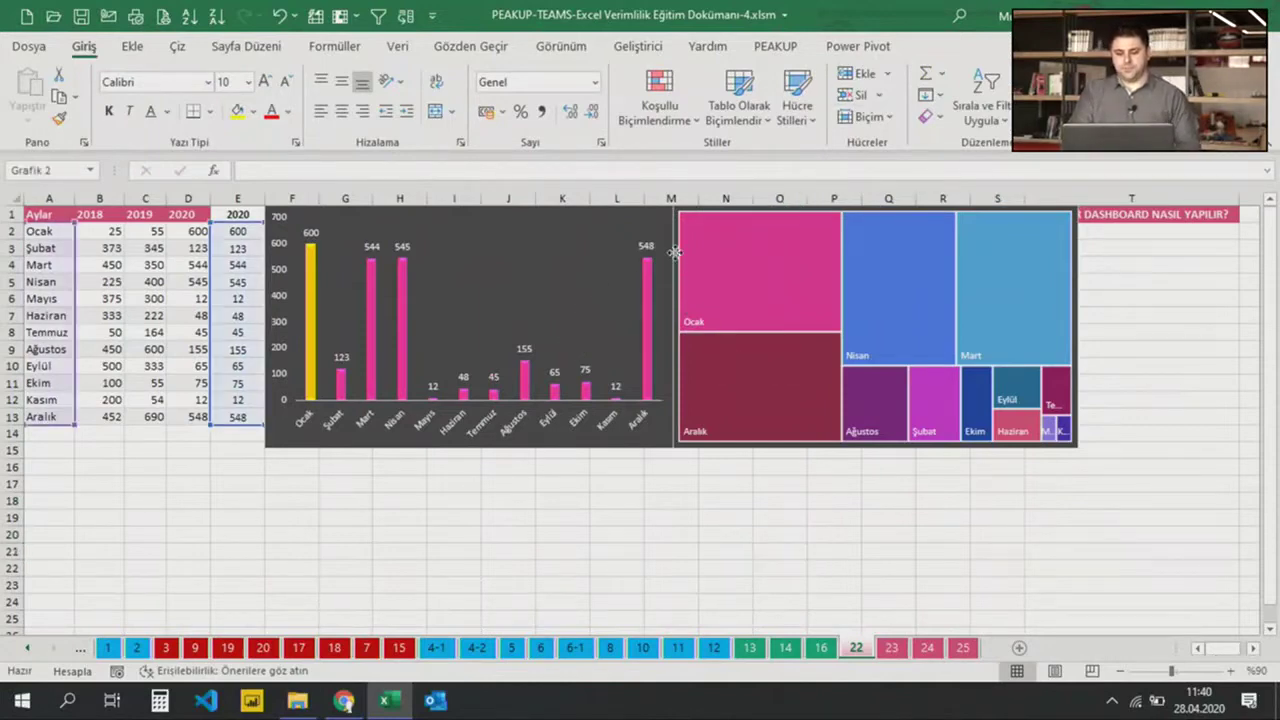
{"action": "left_click", "coordinate": [550, 95]}
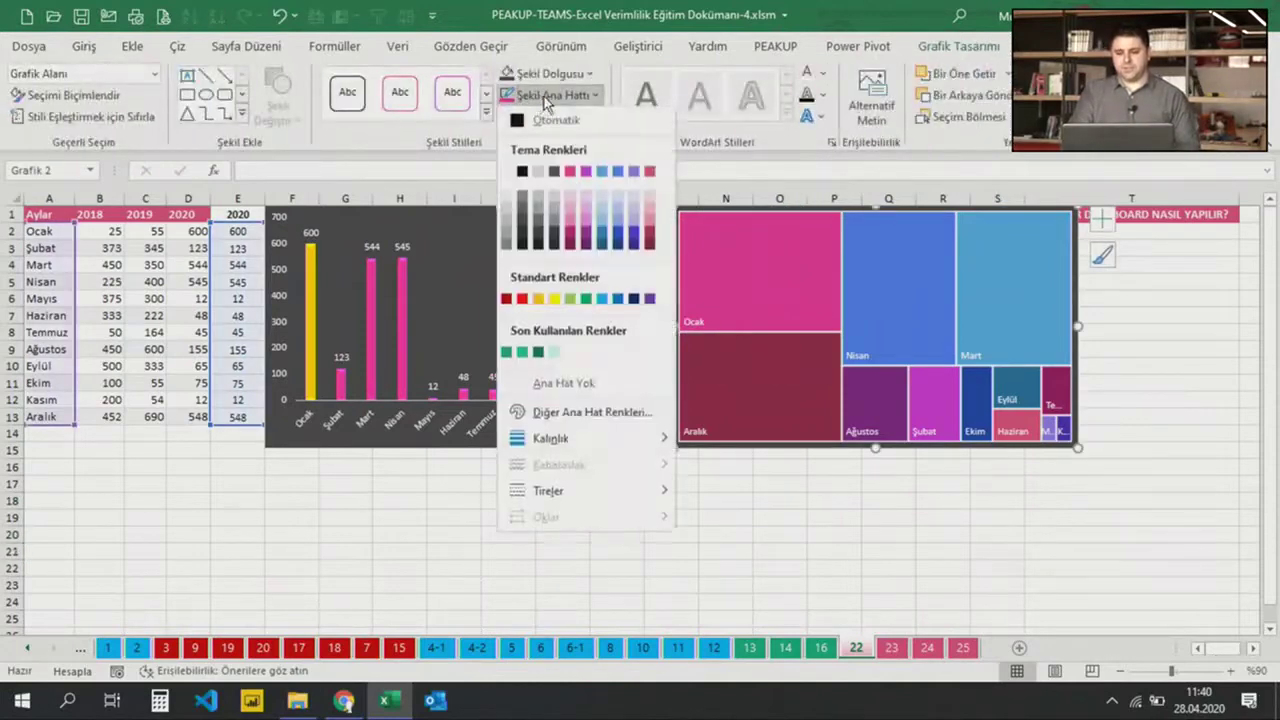
{"action": "left_click", "coordinate": [561, 386]}
{"action": "left_click", "coordinate": [828, 508]}
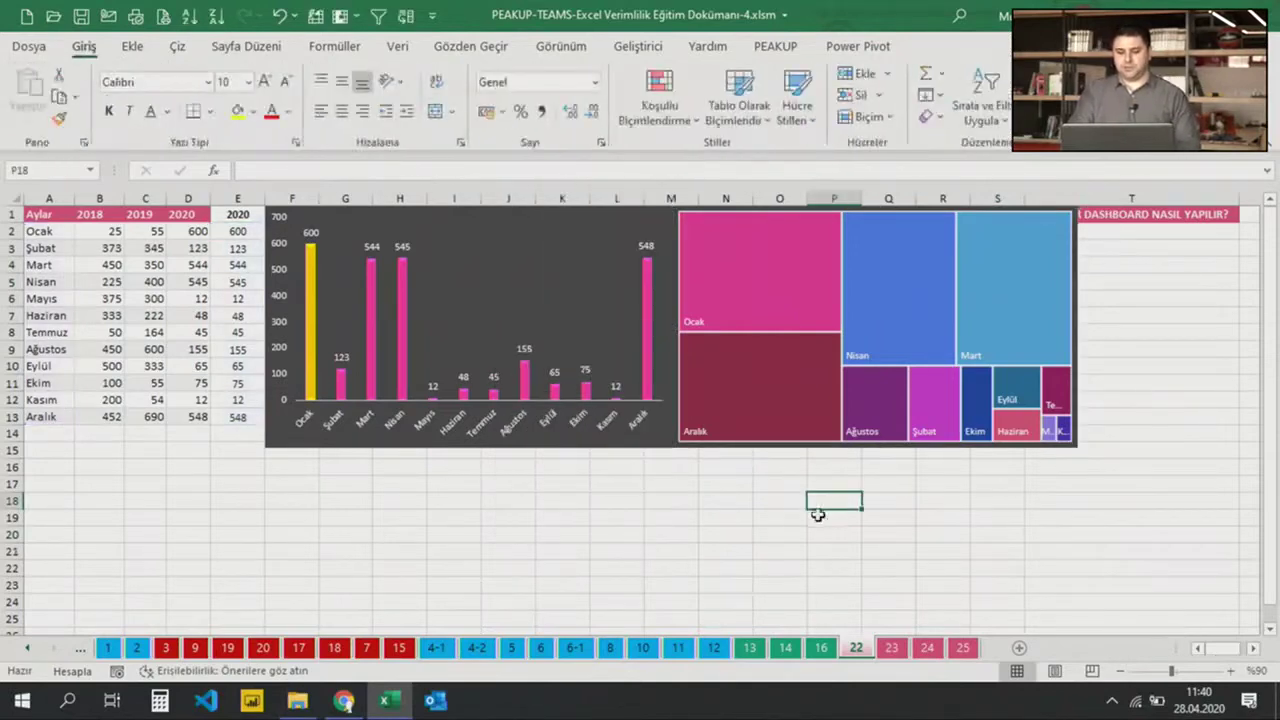
{"action": "left_click", "coordinate": [662, 516]}
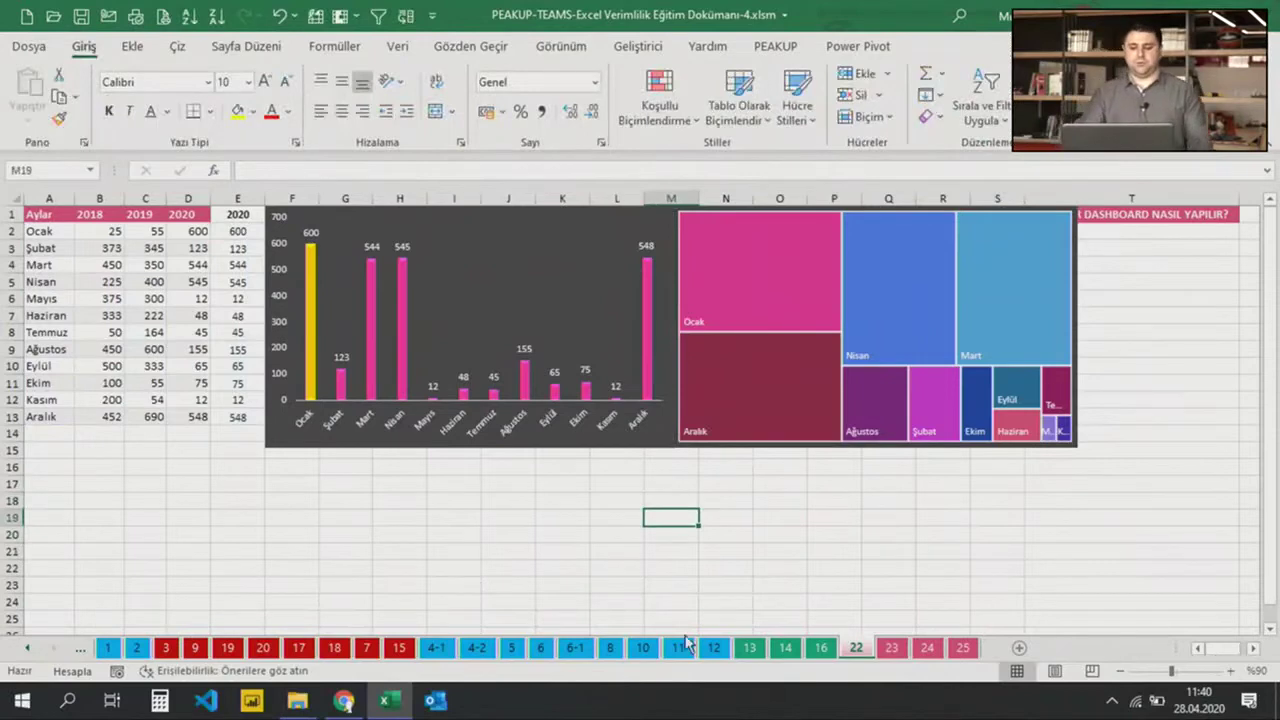
{"action": "left_click", "coordinate": [680, 647]}
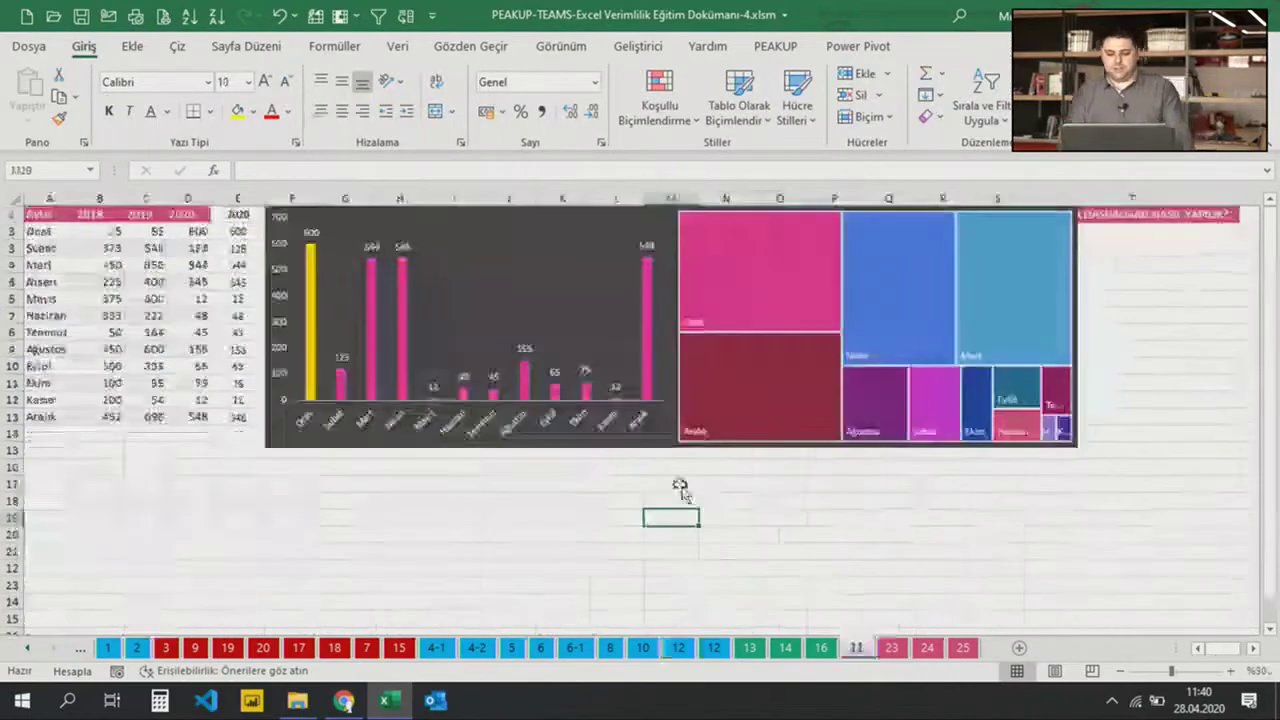
{"action": "left_click", "coordinate": [508, 518]}
{"action": "left_click", "coordinate": [88, 216]}
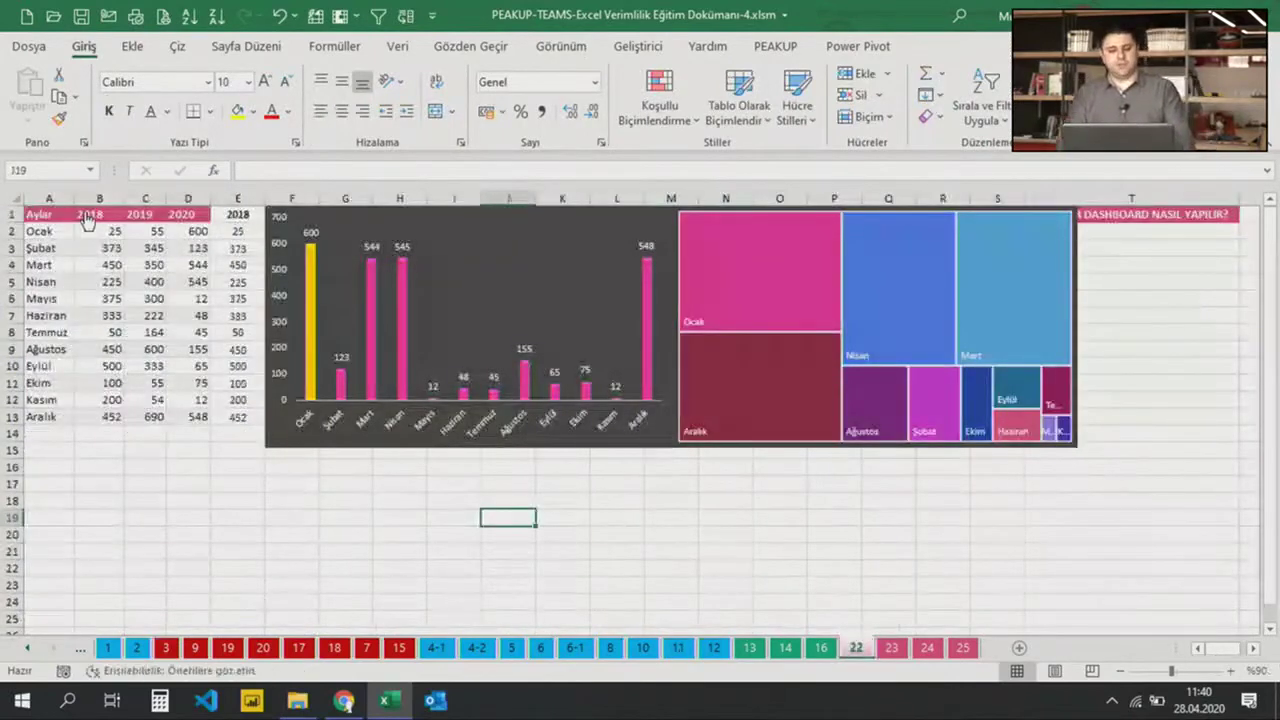
{"action": "left_click", "coordinate": [139, 216]}
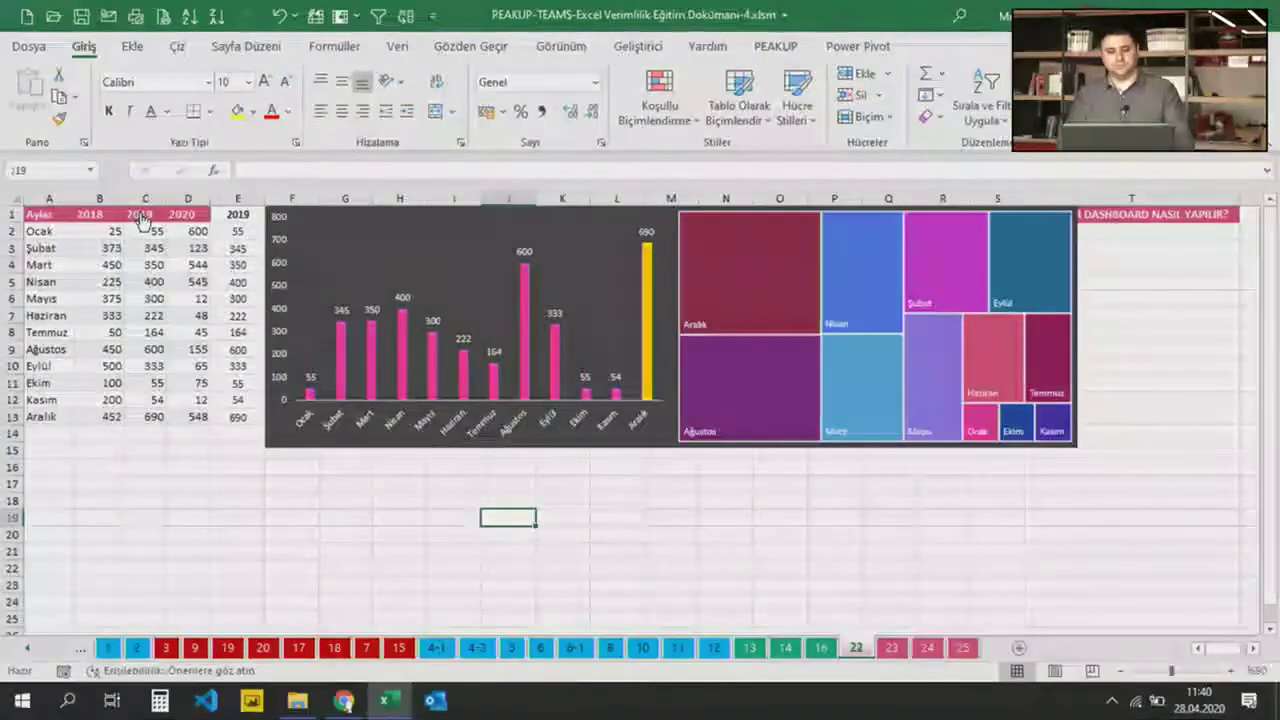
{"action": "left_click", "coordinate": [190, 216]}
{"action": "left_click", "coordinate": [96, 216]}
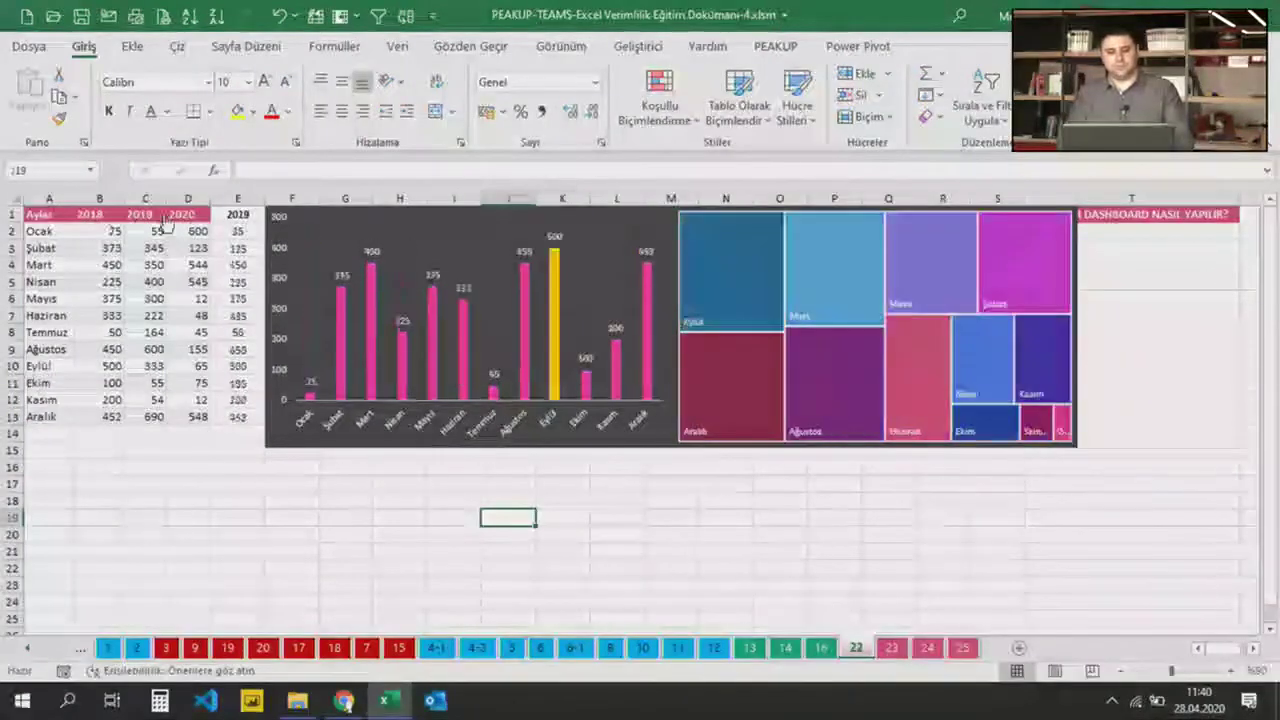
{"action": "left_click", "coordinate": [181, 216]}
{"action": "left_click", "coordinate": [149, 216]}
{"action": "left_click", "coordinate": [112, 216]}
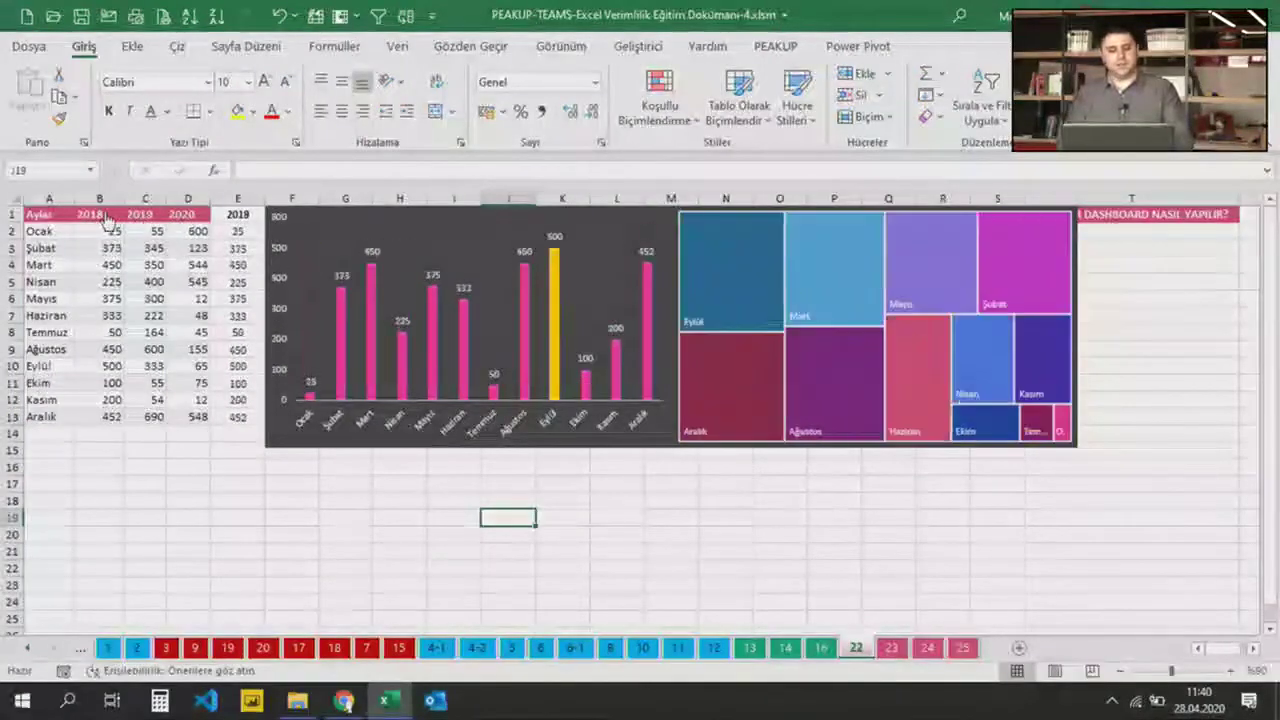
{"action": "left_click", "coordinate": [182, 216]}
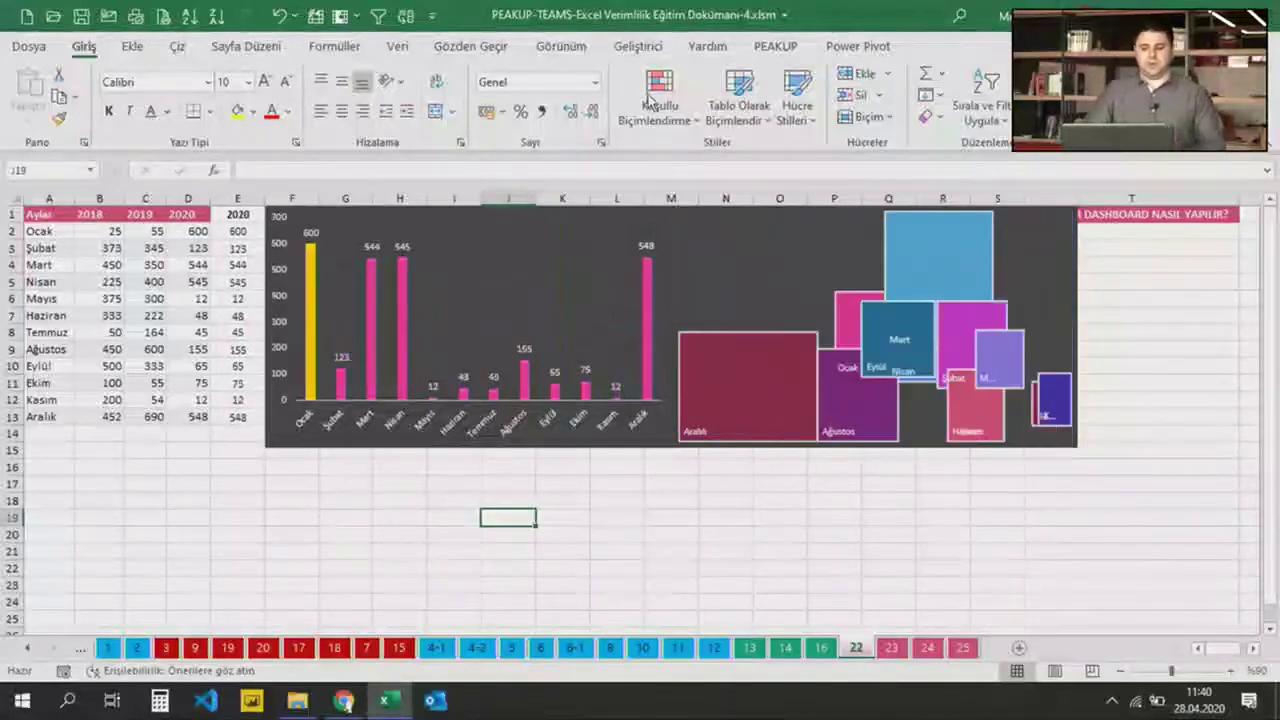
{"action": "left_click", "coordinate": [638, 46]}
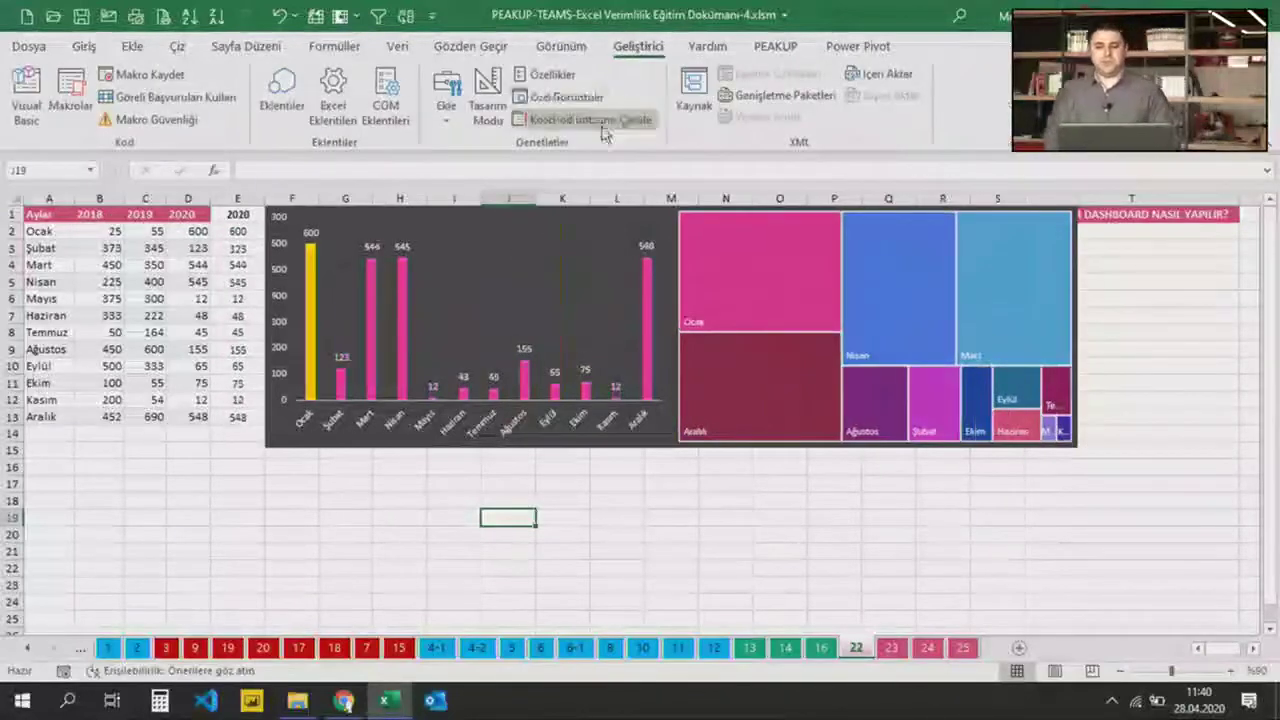
{"action": "left_click", "coordinate": [452, 112]}
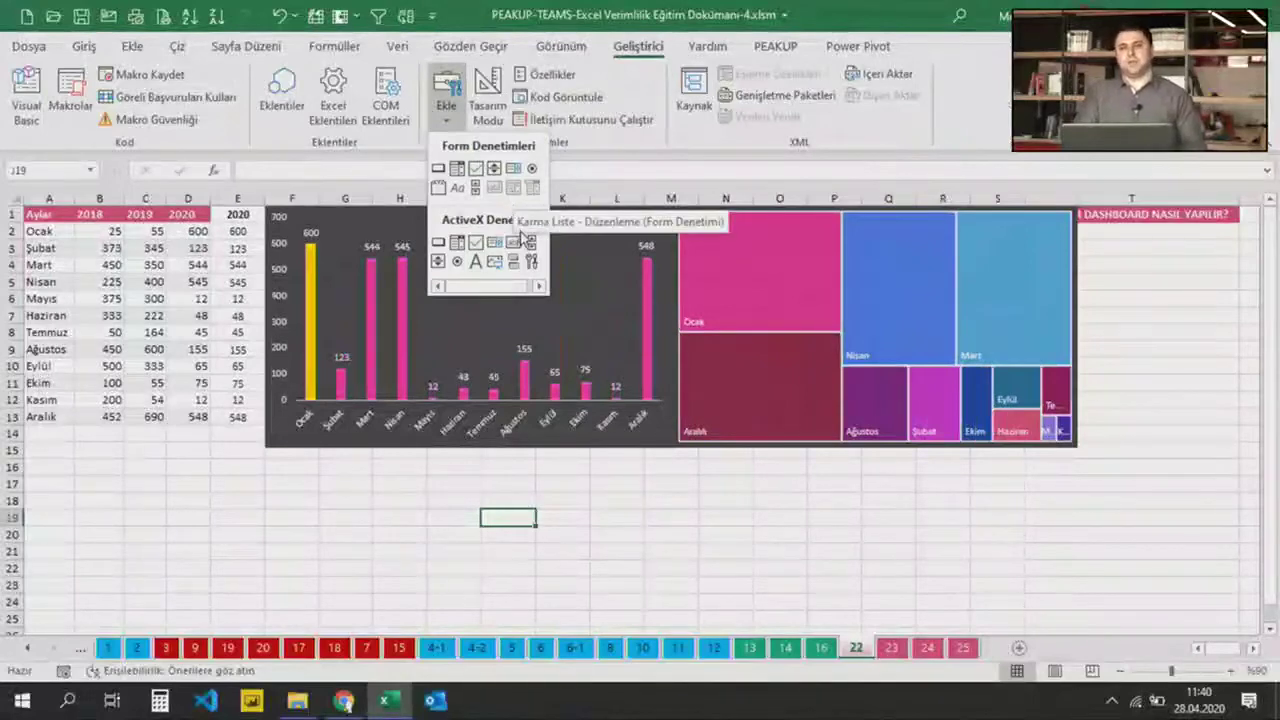
{"action": "left_click", "coordinate": [103, 307]}
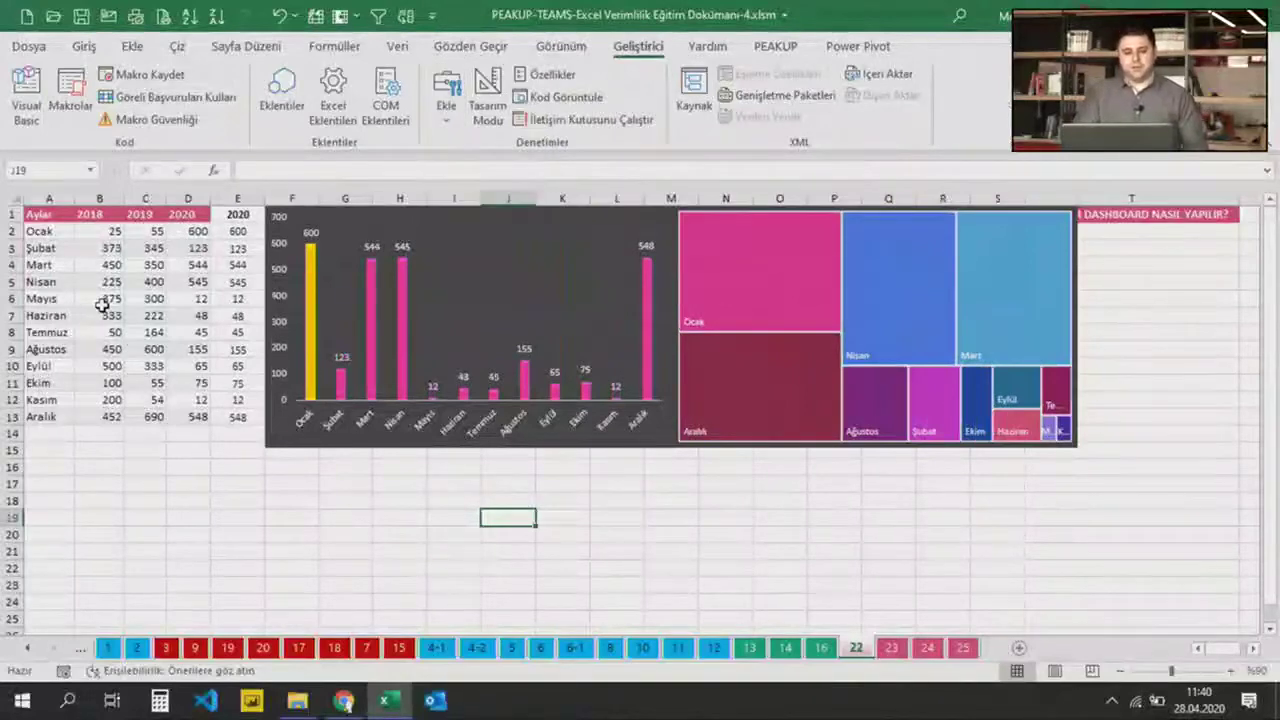
{"action": "left_click", "coordinate": [87, 214]}
{"action": "left_click", "coordinate": [142, 217]}
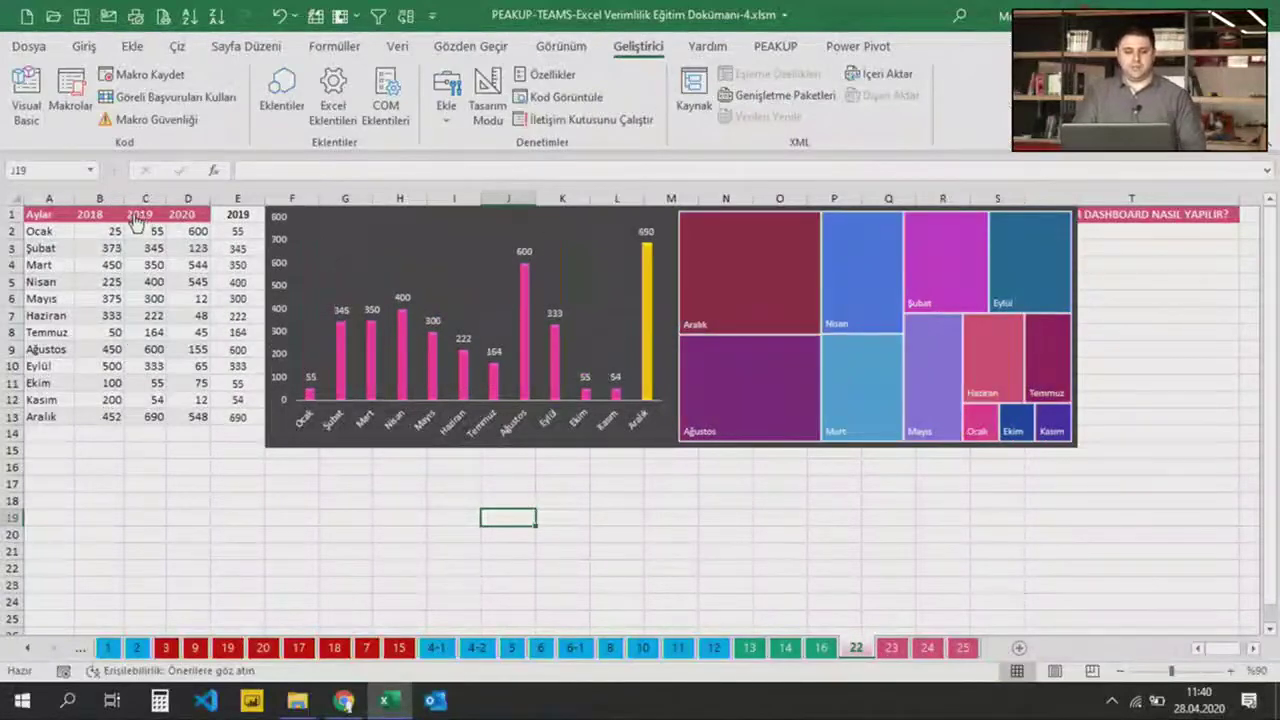
{"action": "left_click", "coordinate": [104, 218]}
{"action": "left_click", "coordinate": [152, 218]}
{"action": "left_click", "coordinate": [184, 222]}
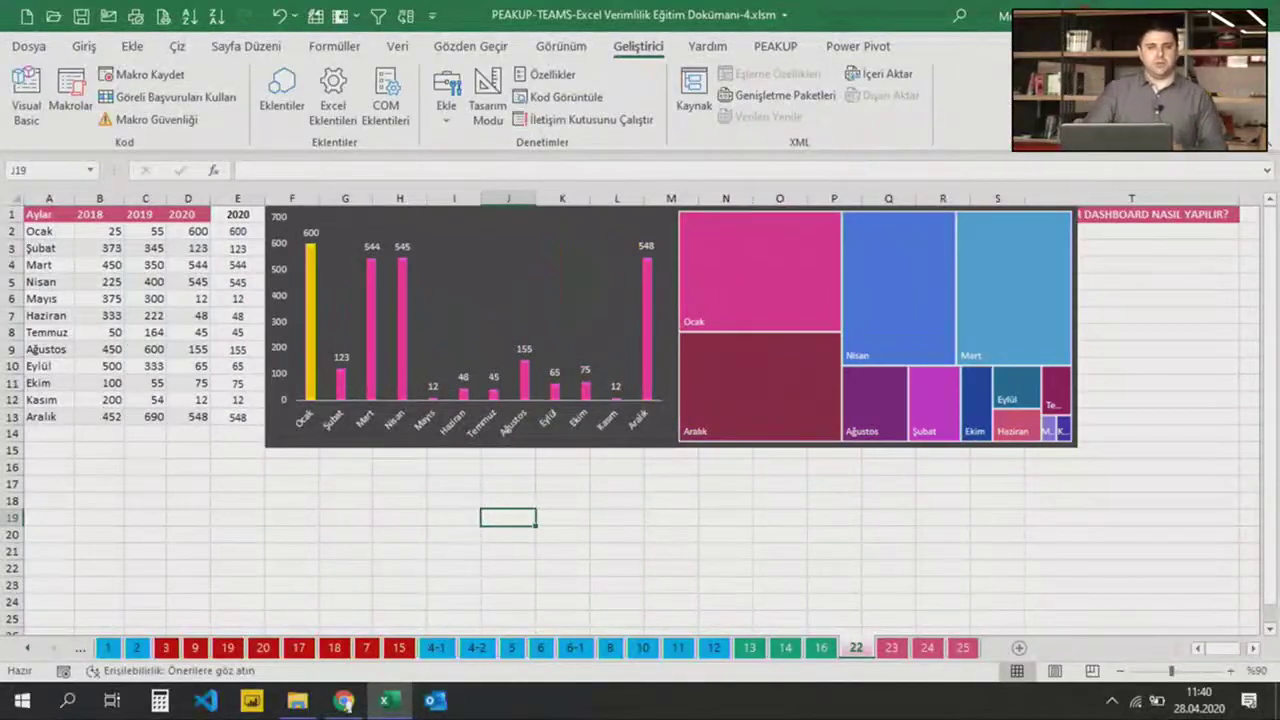
{"action": "key", "text": "Left"}
{"action": "key", "text": "Left"}
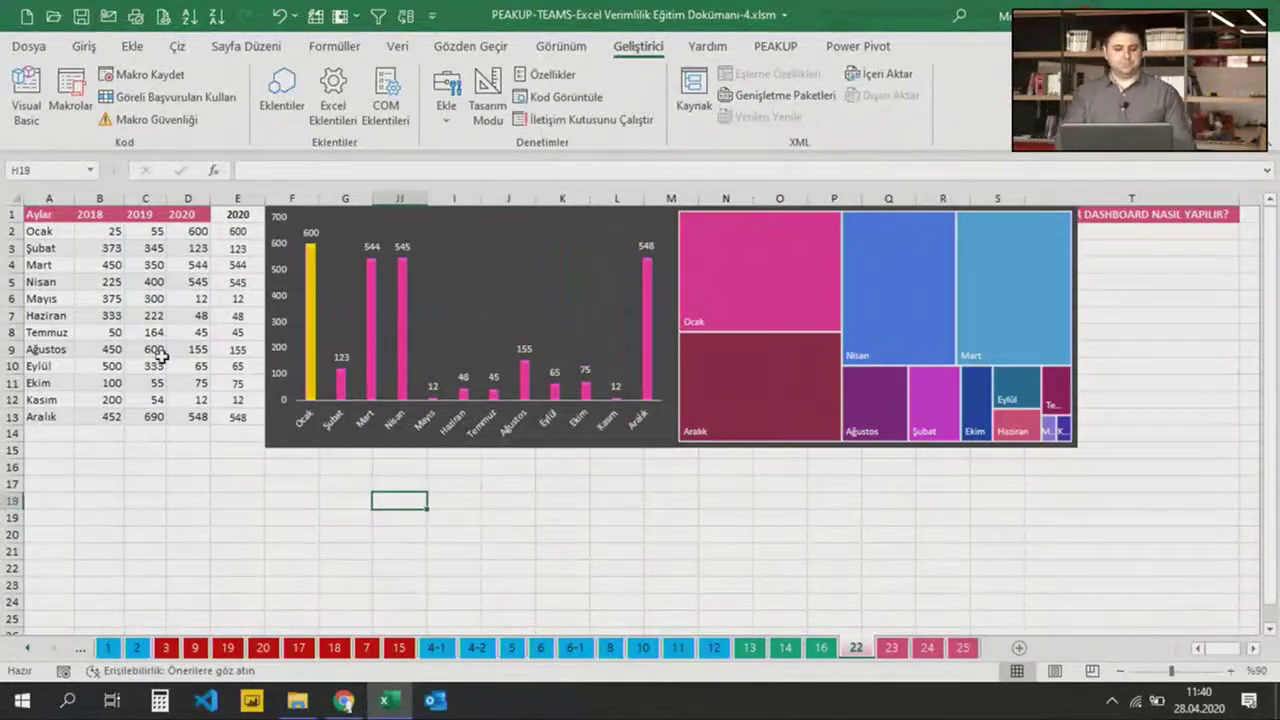
Select the month names Ocak to Aralık together with the 2020 values in column E
{"action": "left_click", "coordinate": [152, 249]}
{"action": "left_click_drag", "start_coordinate": [55, 232], "coordinate": [45, 417]}
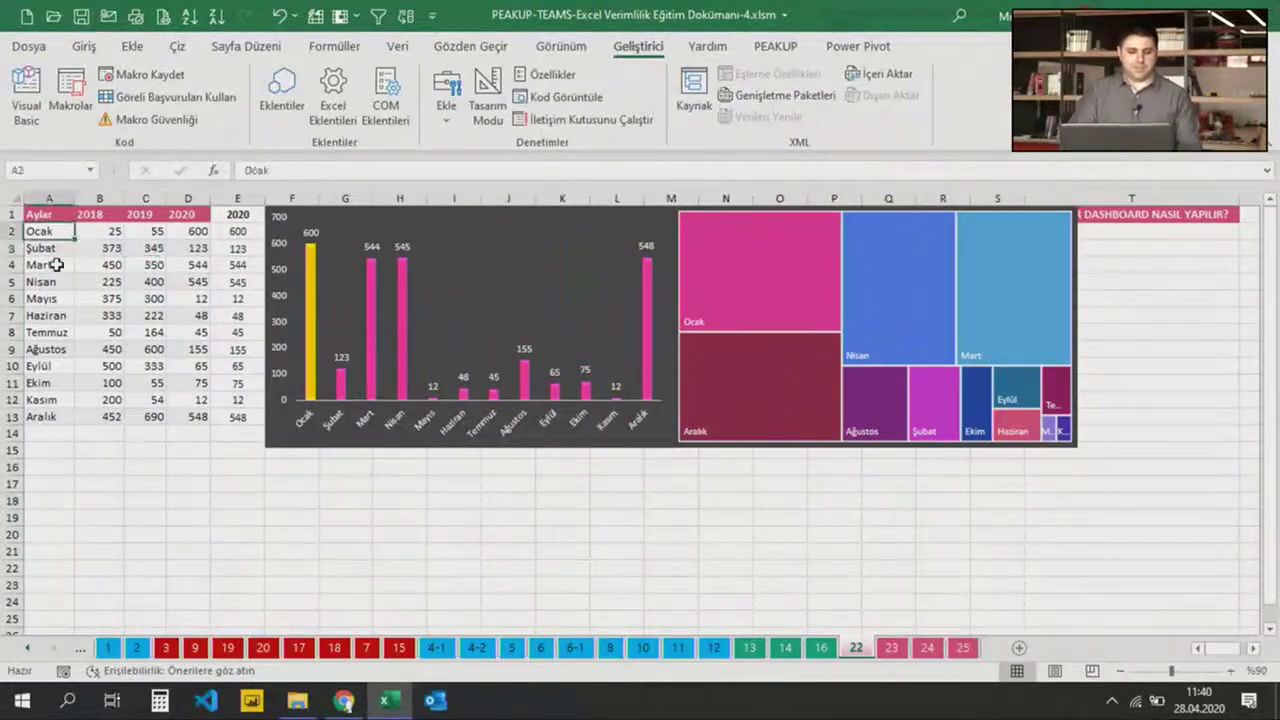
{"action": "left_click_drag", "start_coordinate": [229, 417], "coordinate": [237, 231]}
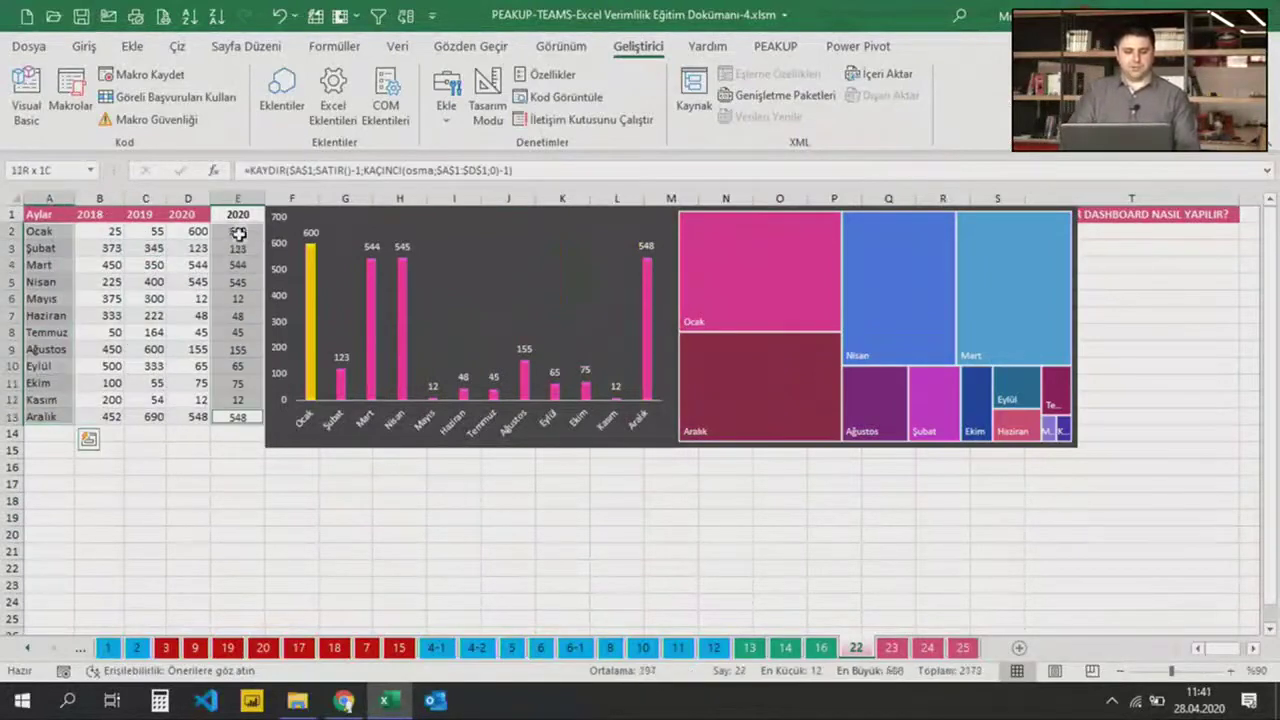
Insert a line chart with markers and move it below the column chart
{"action": "left_click", "coordinate": [133, 46]}
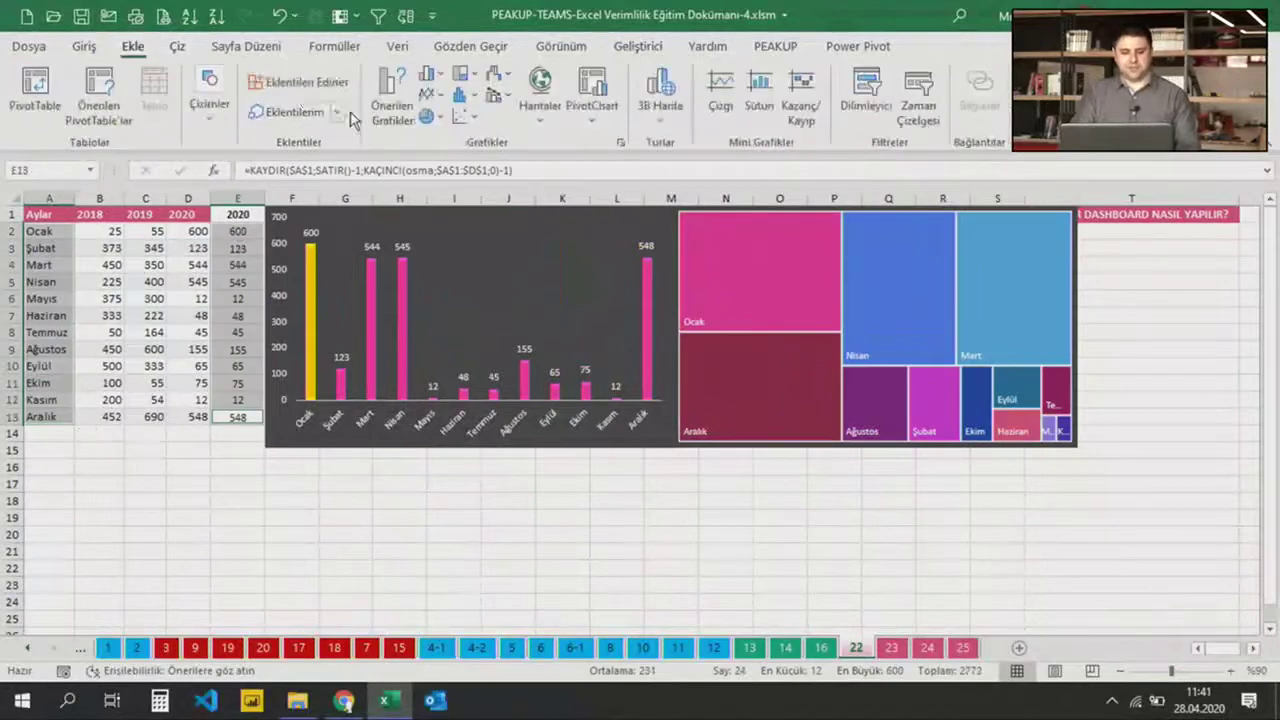
{"action": "left_click", "coordinate": [432, 94]}
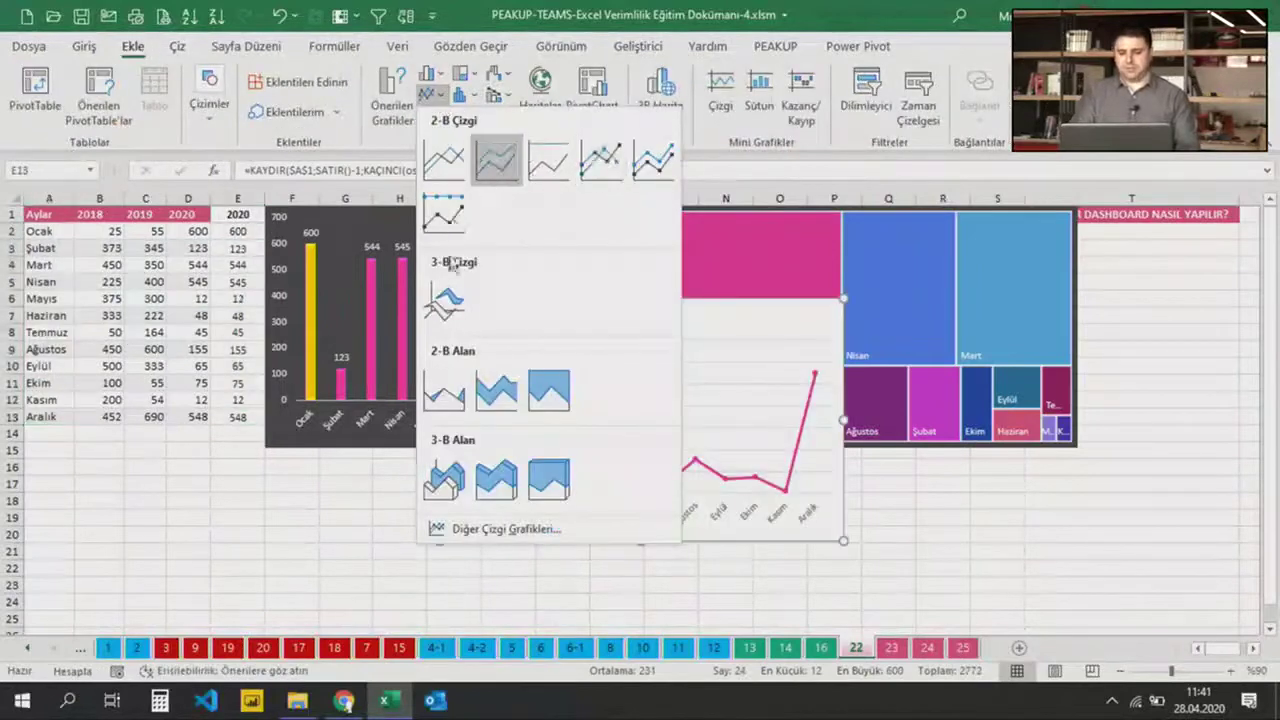
{"action": "left_click", "coordinate": [597, 163]}
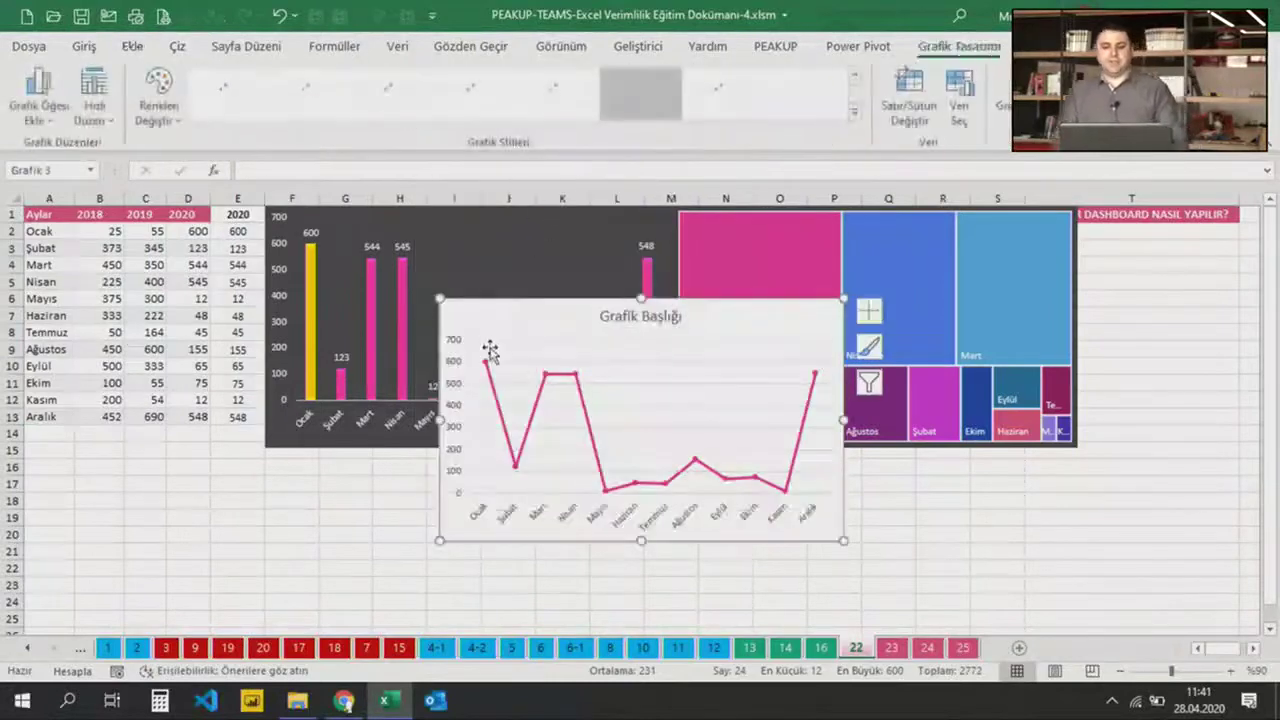
{"action": "mouse_move", "coordinate": [480, 357]}
{"action": "left_mouse_down"}
{"action": "mouse_move", "coordinate": [375, 450]}
{"action": "mouse_move", "coordinate": [316, 450]}
{"action": "left_mouse_up"}
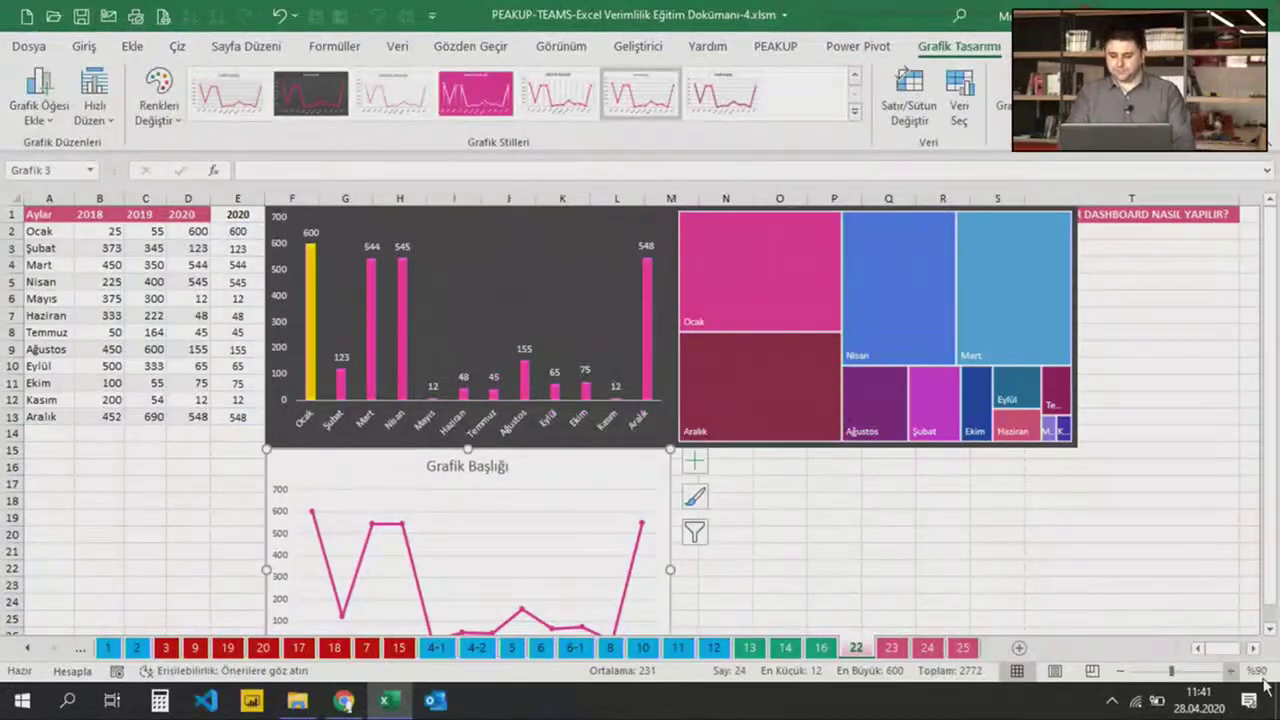
Zoom to 80%, hide the line chart's title and gridlines, and add data labels
{"action": "left_click", "coordinate": [1119, 671]}
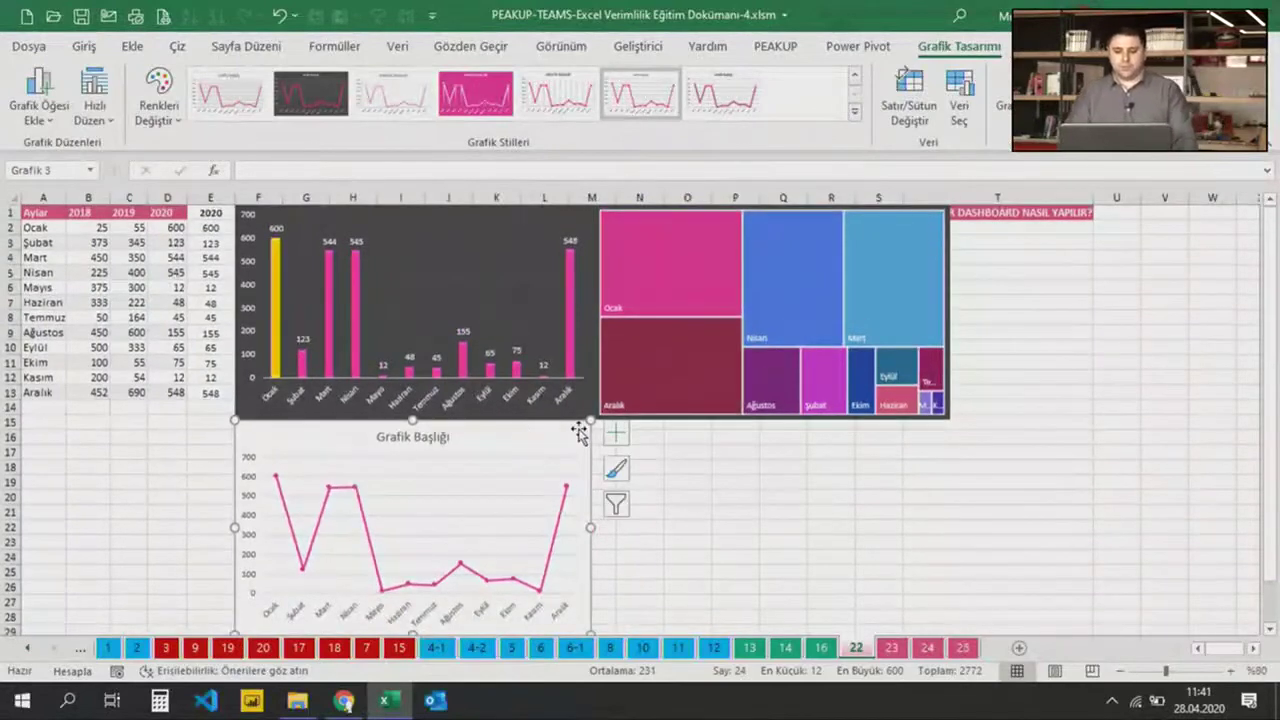
{"action": "left_click", "coordinate": [615, 432]}
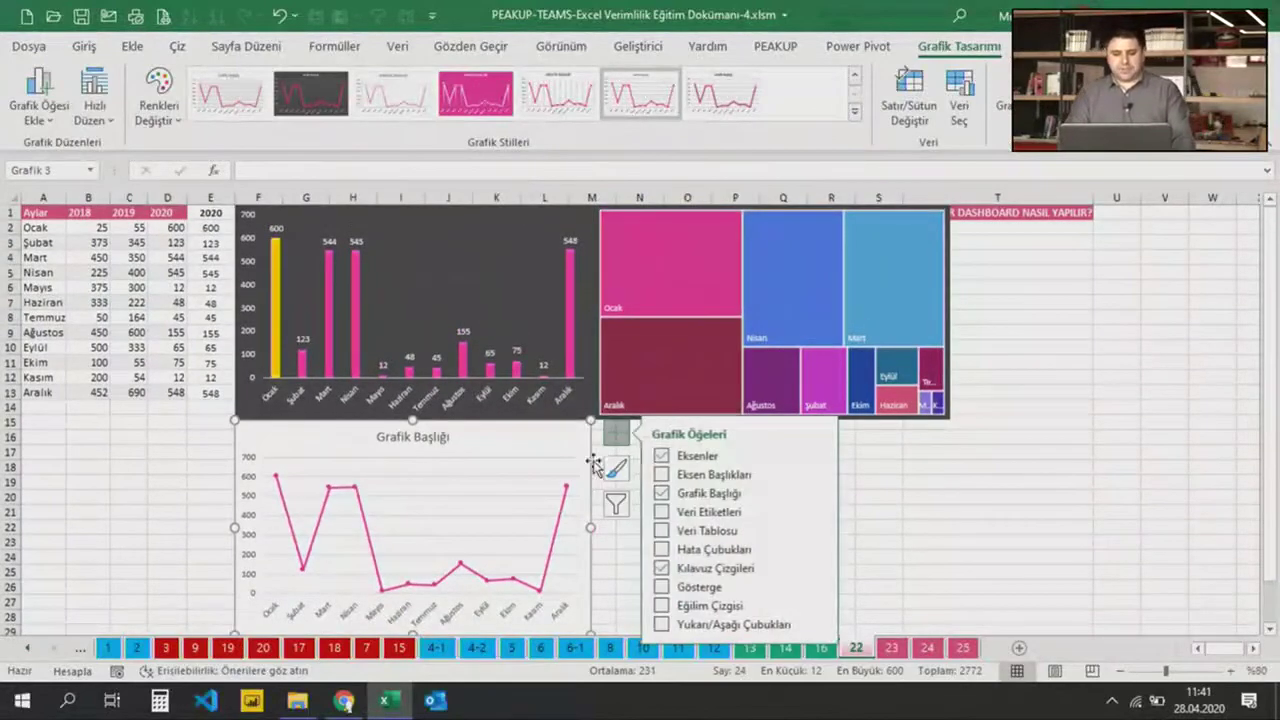
{"action": "left_click", "coordinate": [662, 494]}
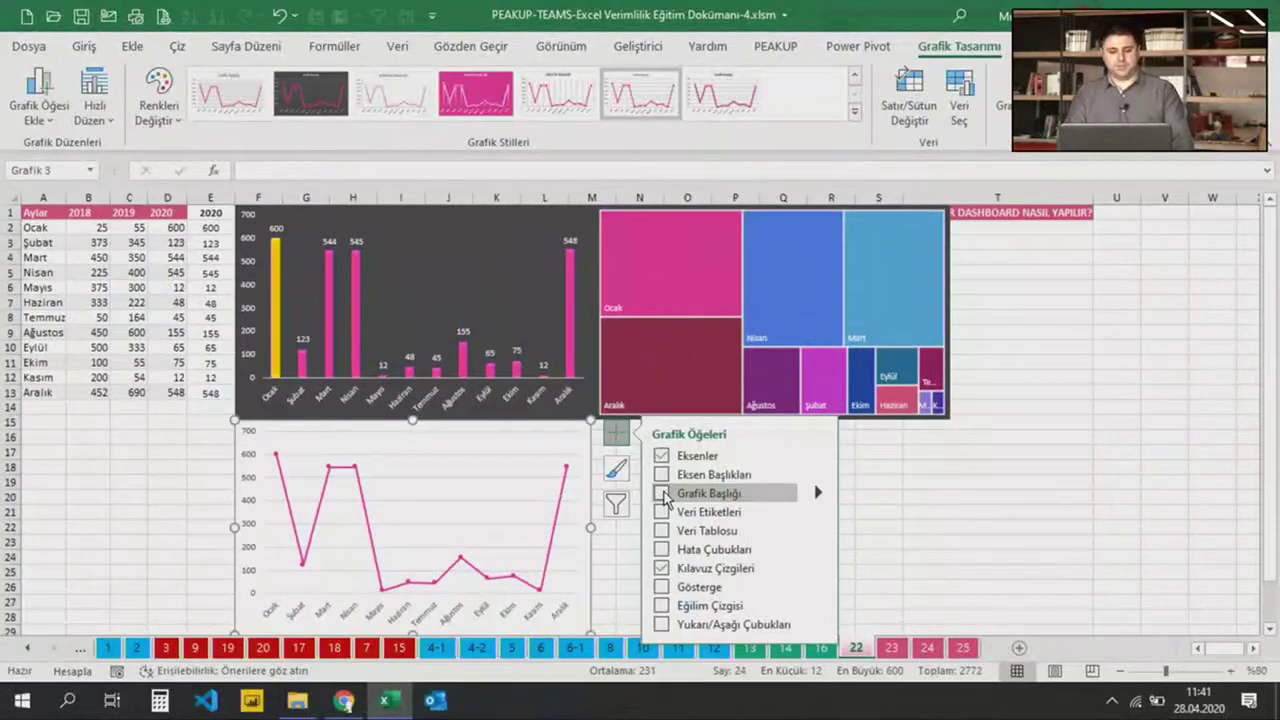
{"action": "left_click", "coordinate": [661, 568]}
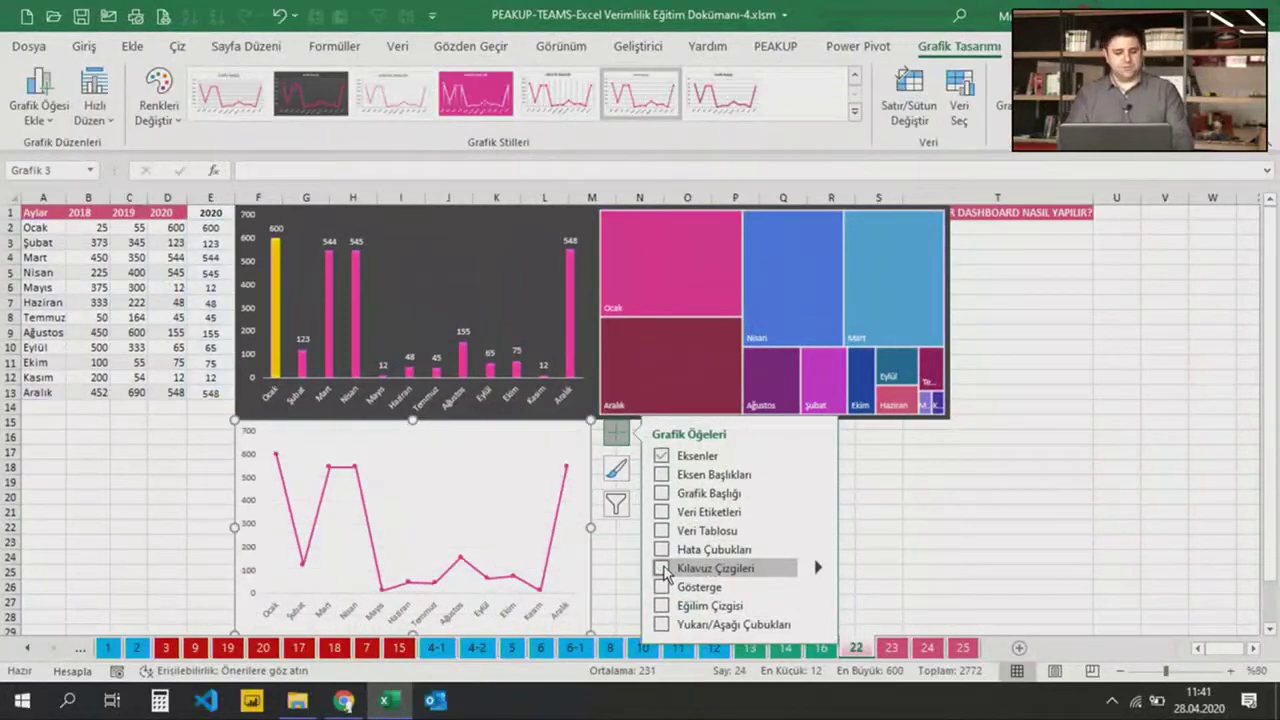
{"action": "left_click", "coordinate": [662, 512]}
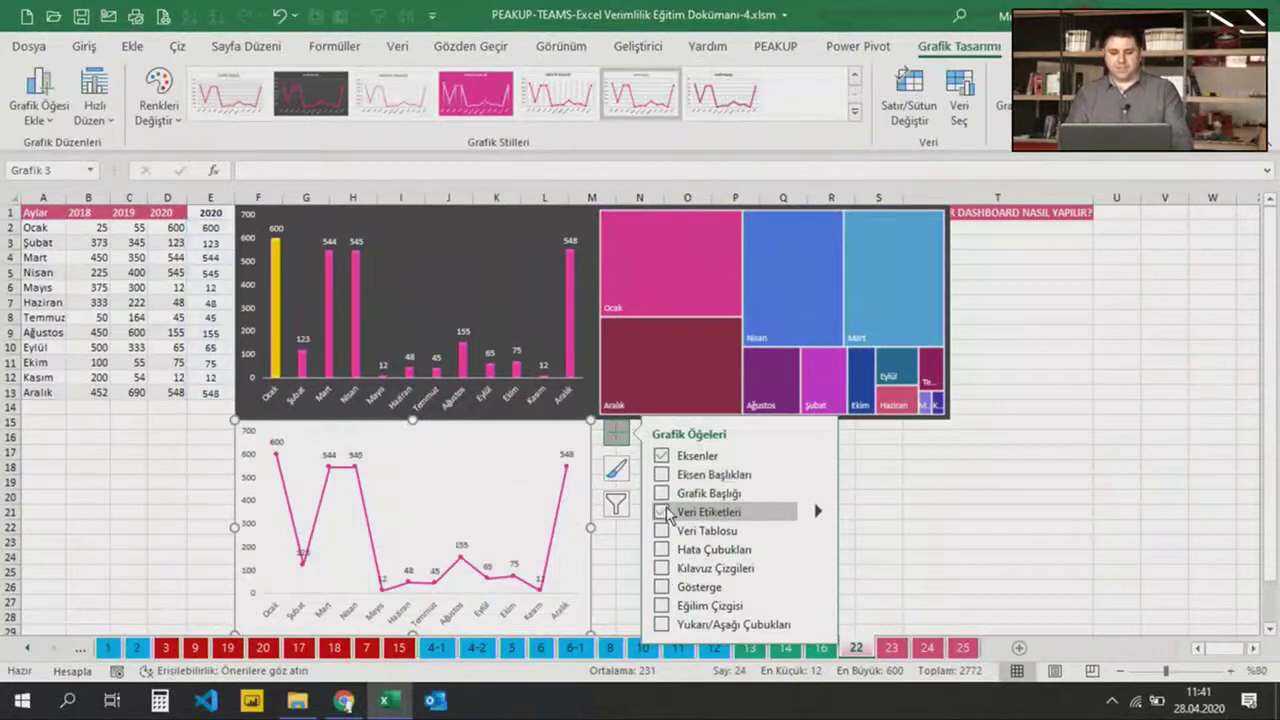
{"action": "left_click", "coordinate": [1030, 530]}
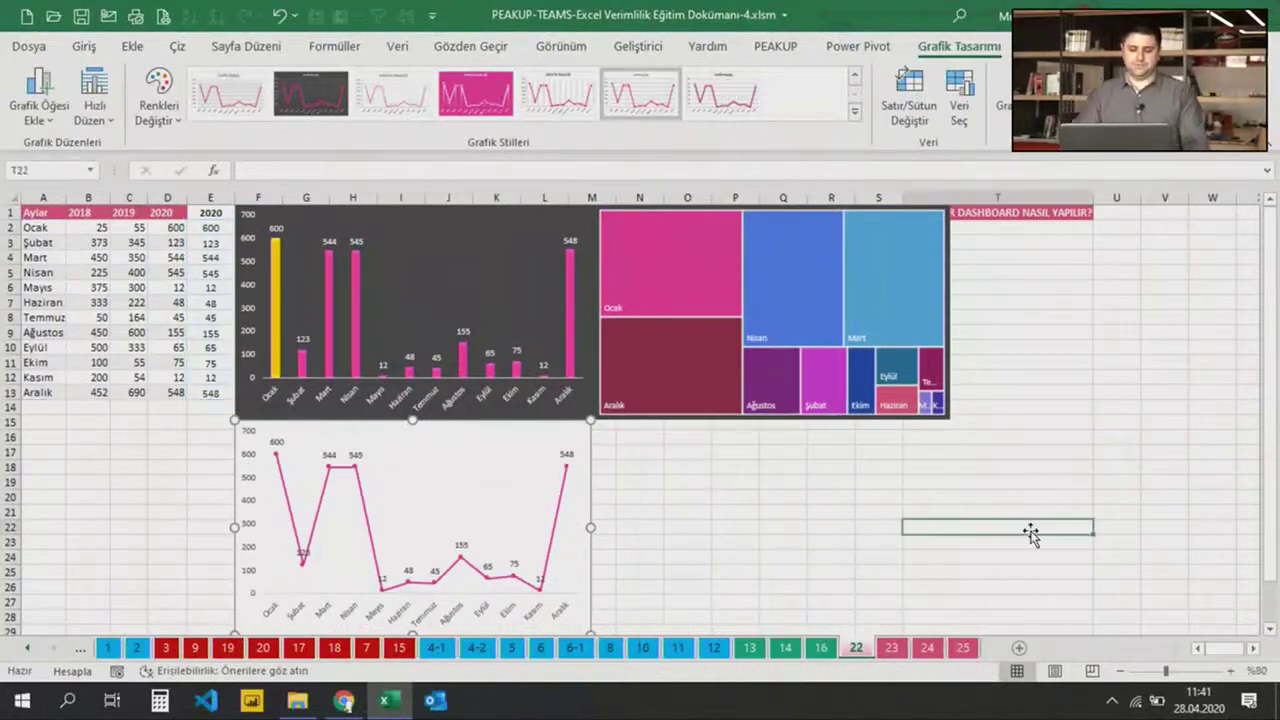
Select the line chart's data series
{"action": "left_click", "coordinate": [355, 478]}
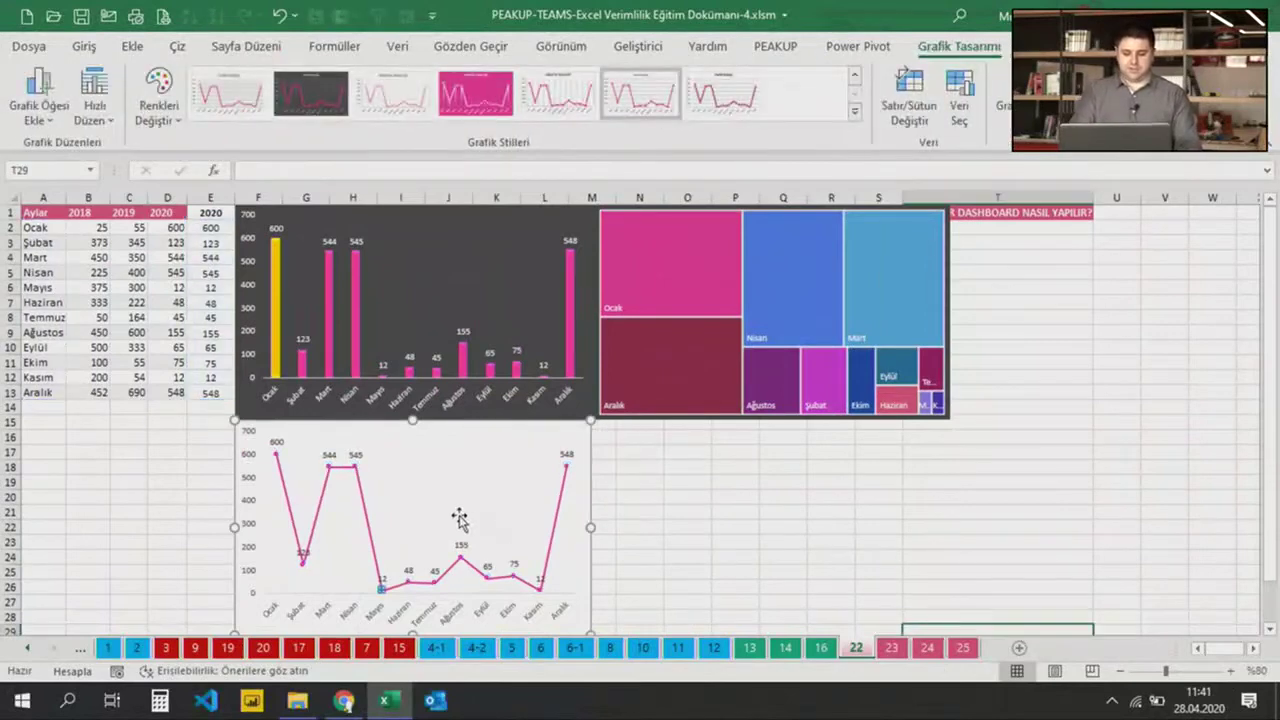
{"action": "left_click", "coordinate": [368, 503]}
{"action": "left_click", "coordinate": [367, 508]}
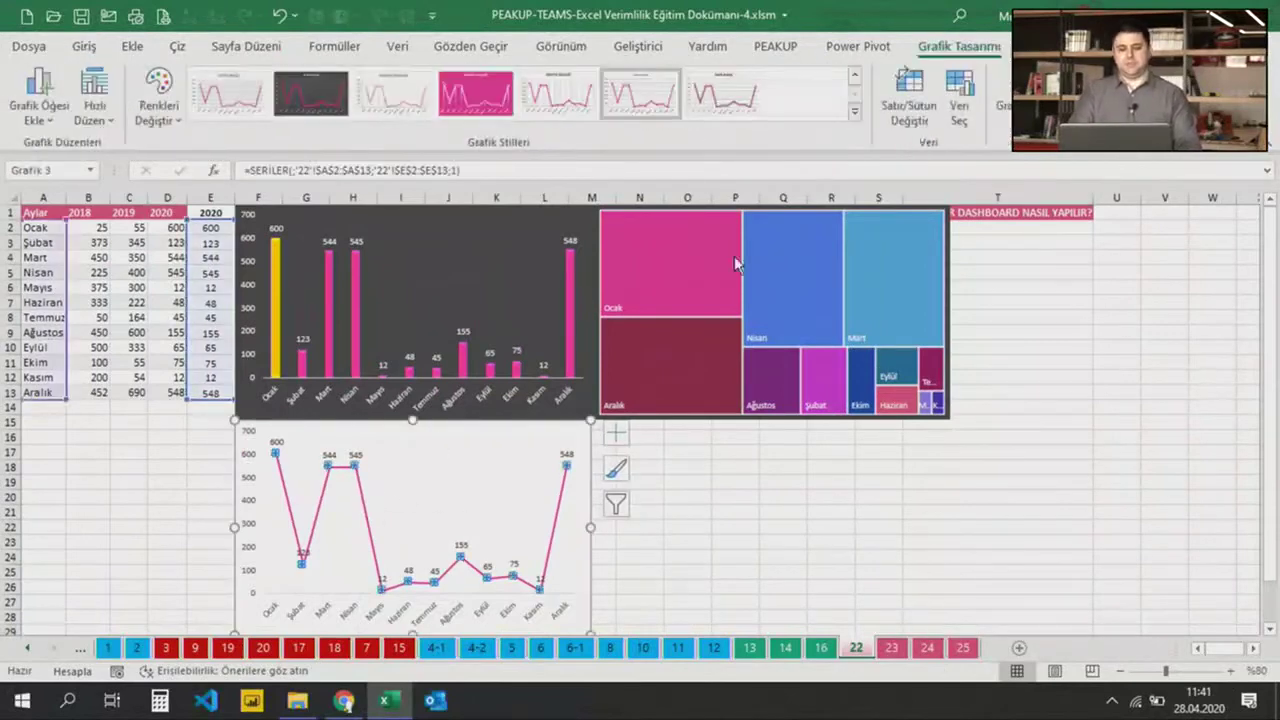
Give the line chart's area a dark grey fill and no outline
{"action": "left_click", "coordinate": [1040, 46]}
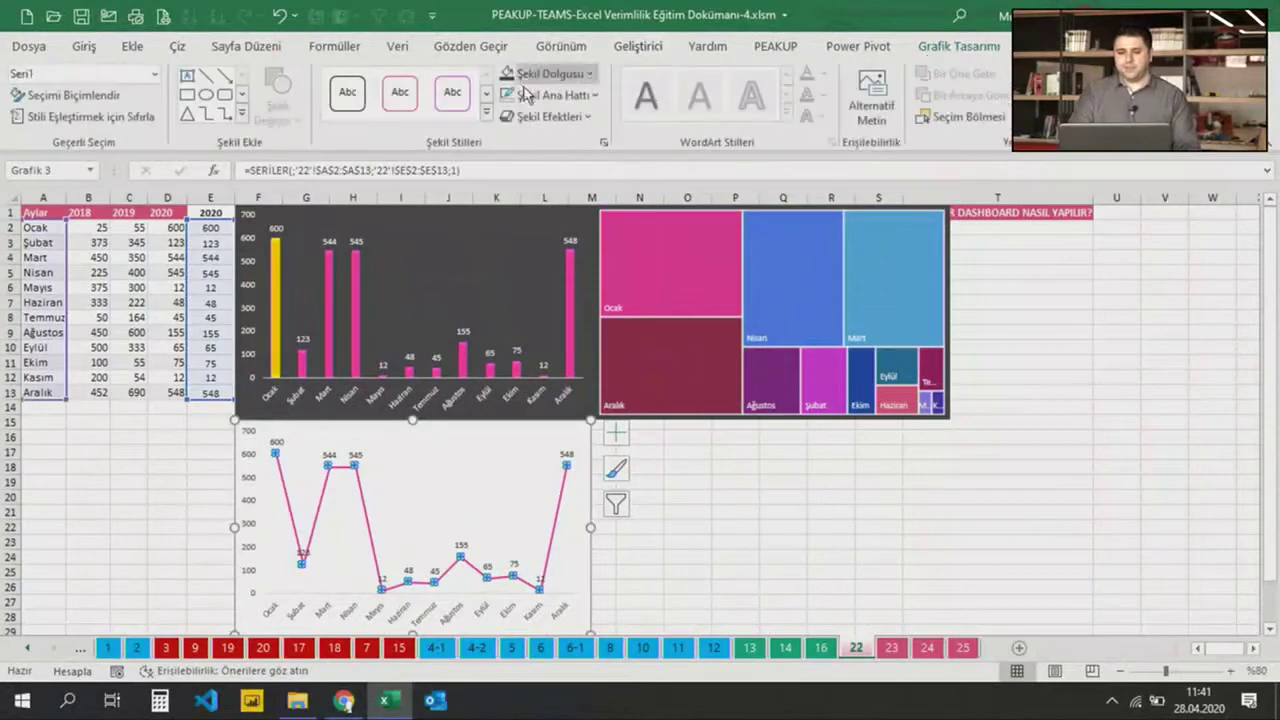
{"action": "left_click", "coordinate": [555, 75]}
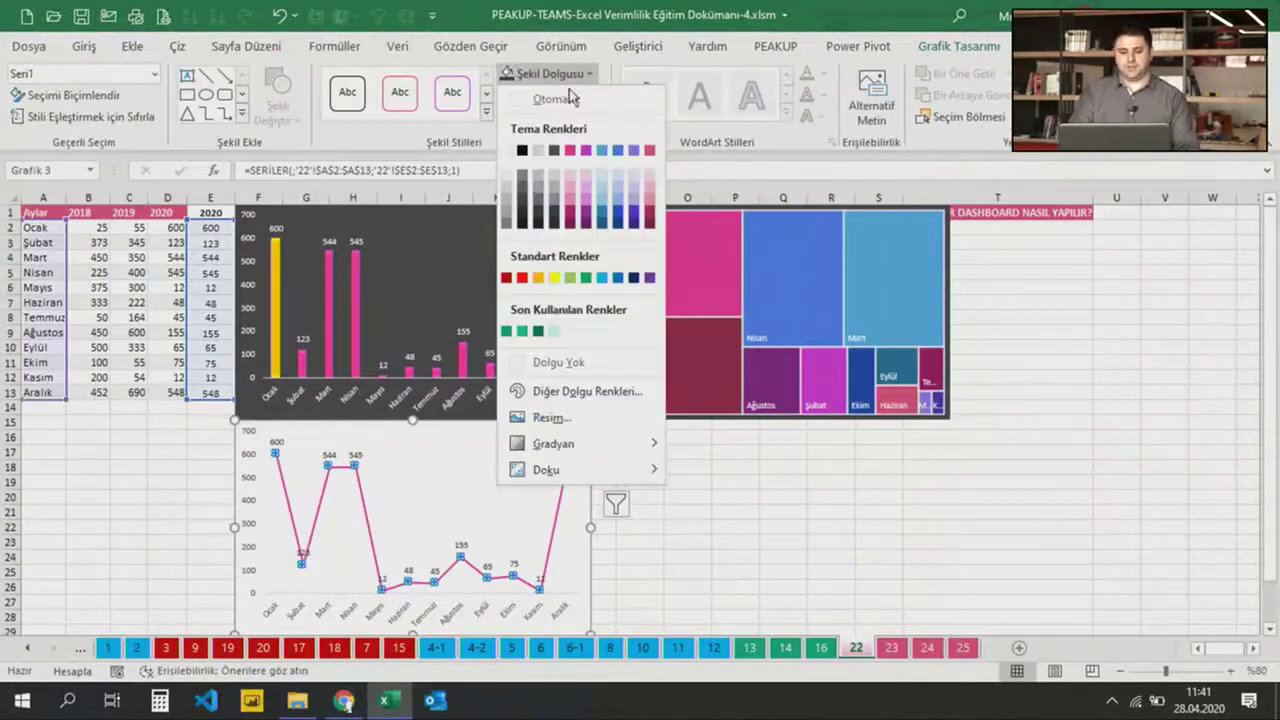
{"action": "left_click", "coordinate": [556, 96]}
{"action": "key", "text": "Escape"}
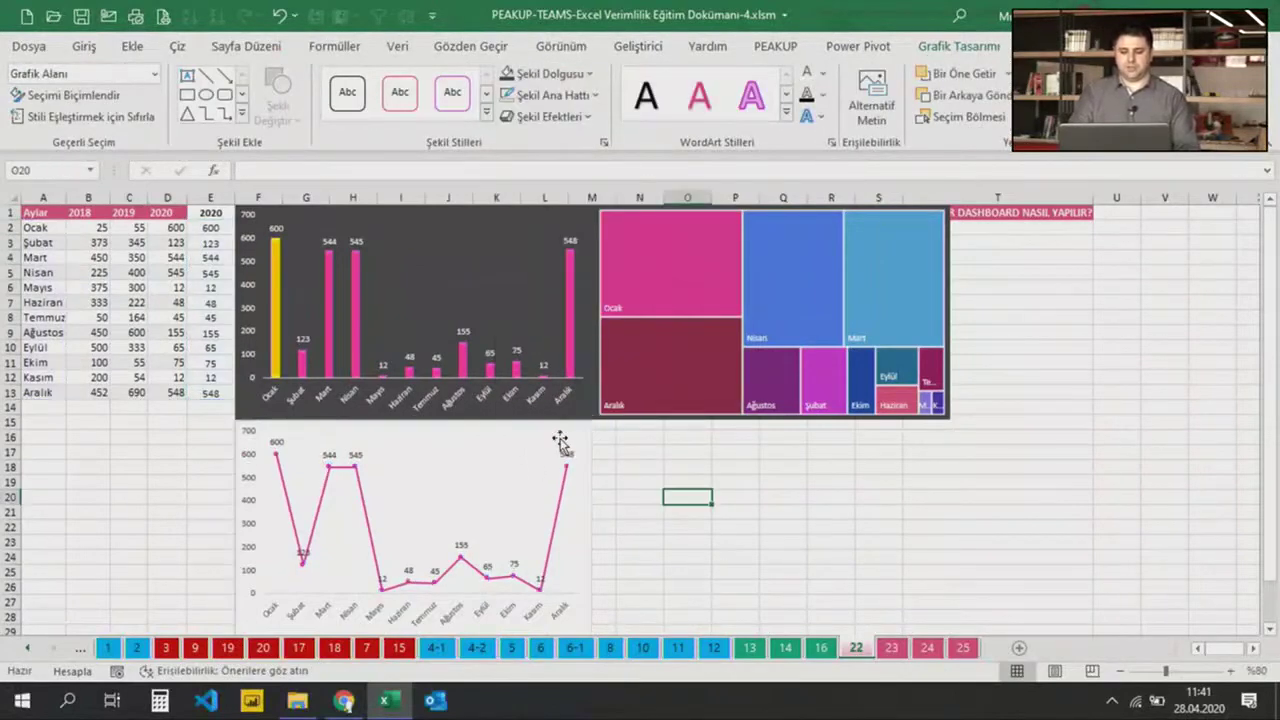
{"action": "left_click", "coordinate": [558, 425]}
{"action": "left_click", "coordinate": [558, 421]}
{"action": "left_click", "coordinate": [550, 74]}
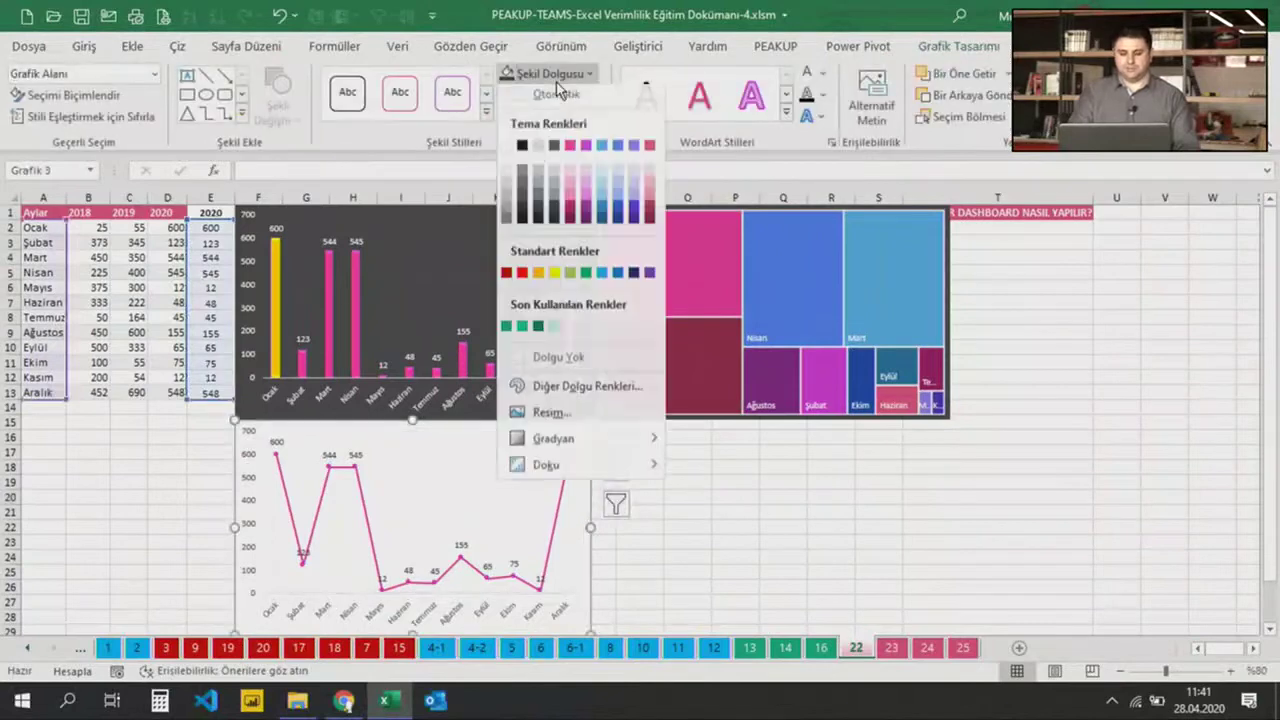
{"action": "left_click", "coordinate": [520, 203]}
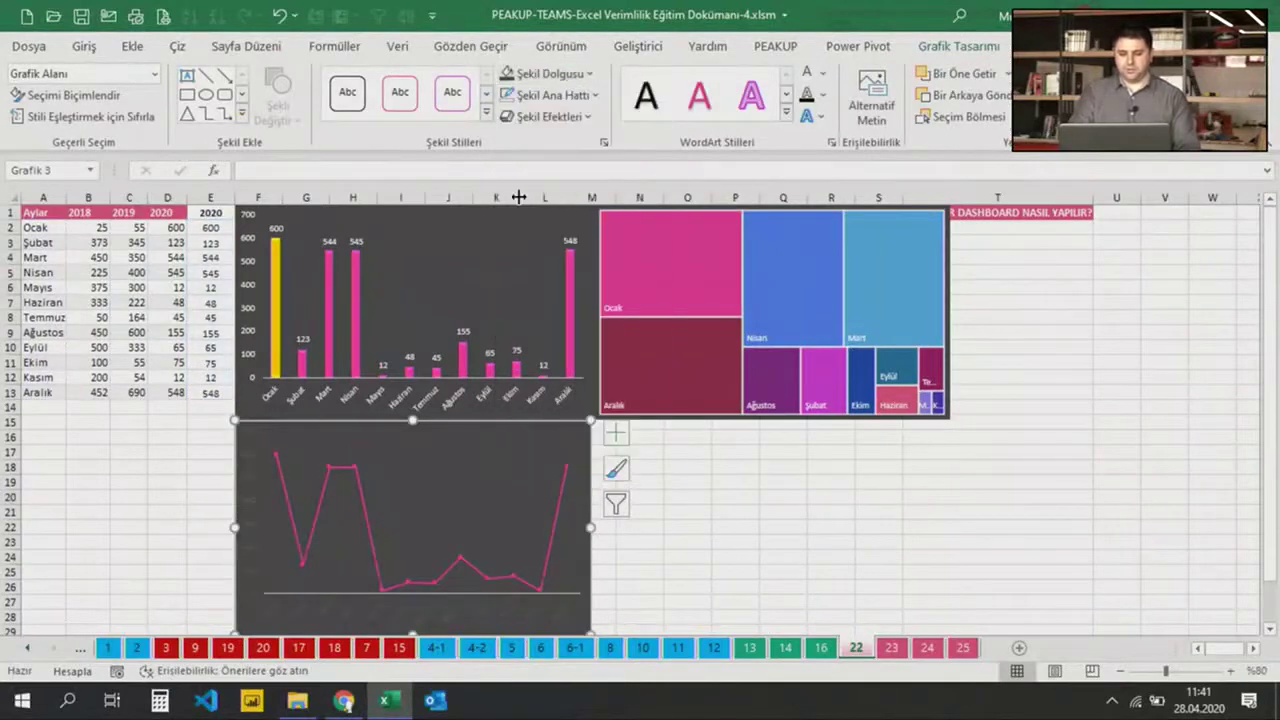
{"action": "left_click", "coordinate": [552, 95]}
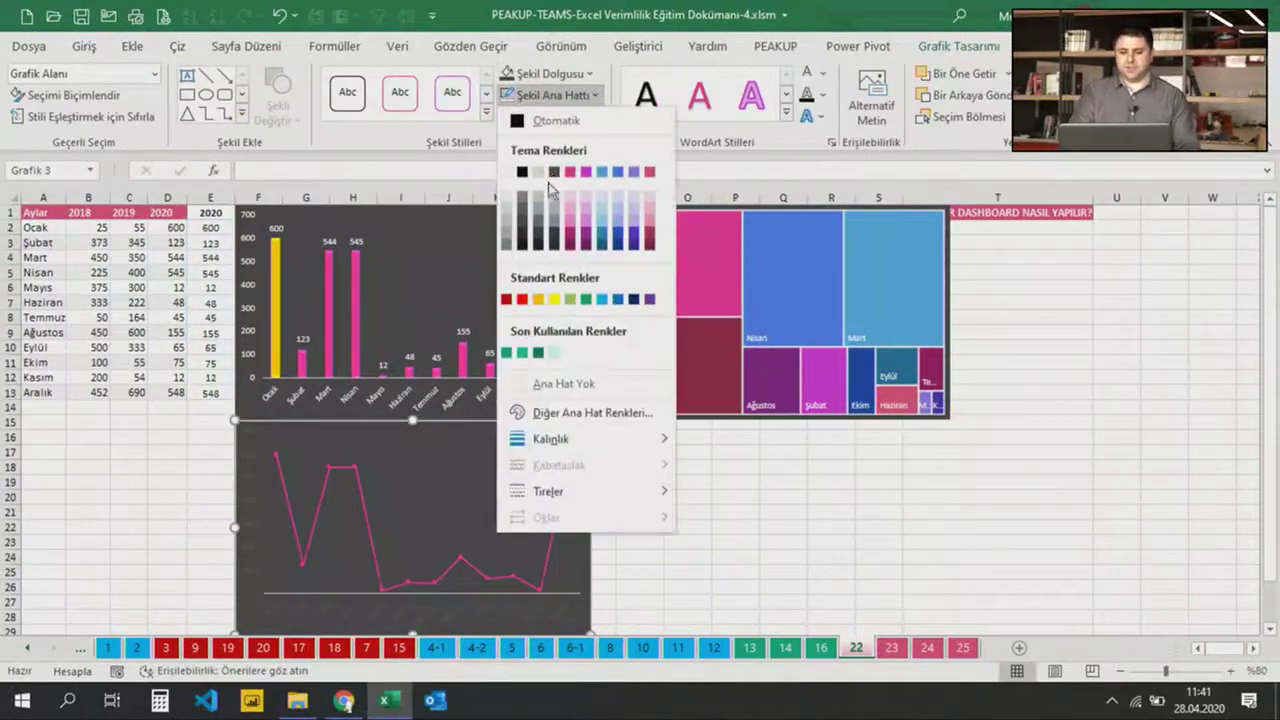
{"action": "left_click", "coordinate": [568, 381]}
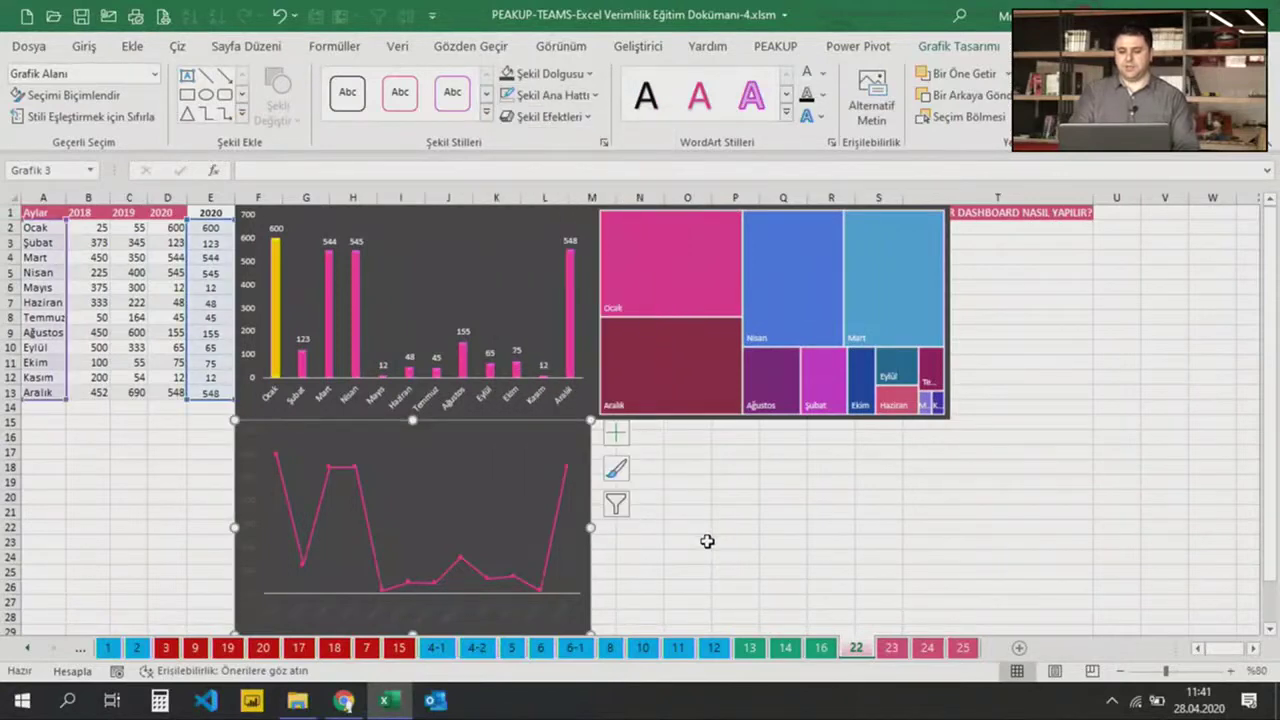
Colour the line series blue, trying and dismissing an effect preset
{"action": "left_click", "coordinate": [563, 492]}
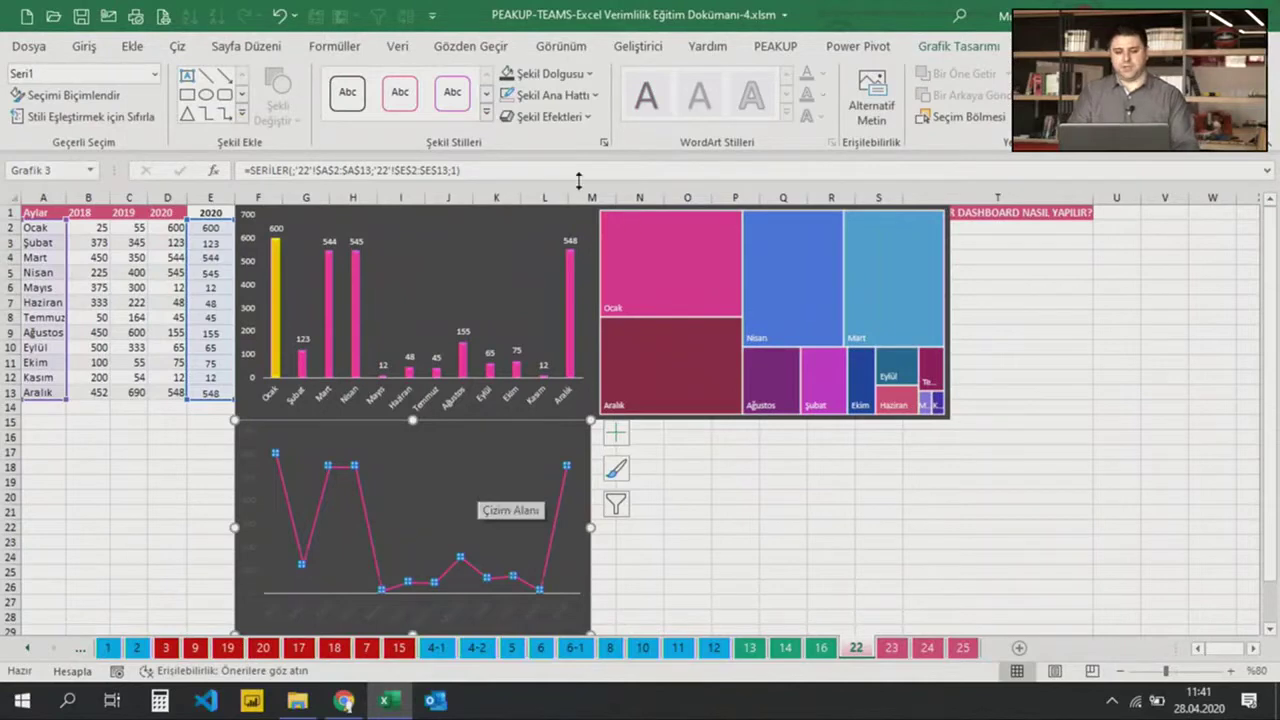
{"action": "left_click", "coordinate": [577, 100]}
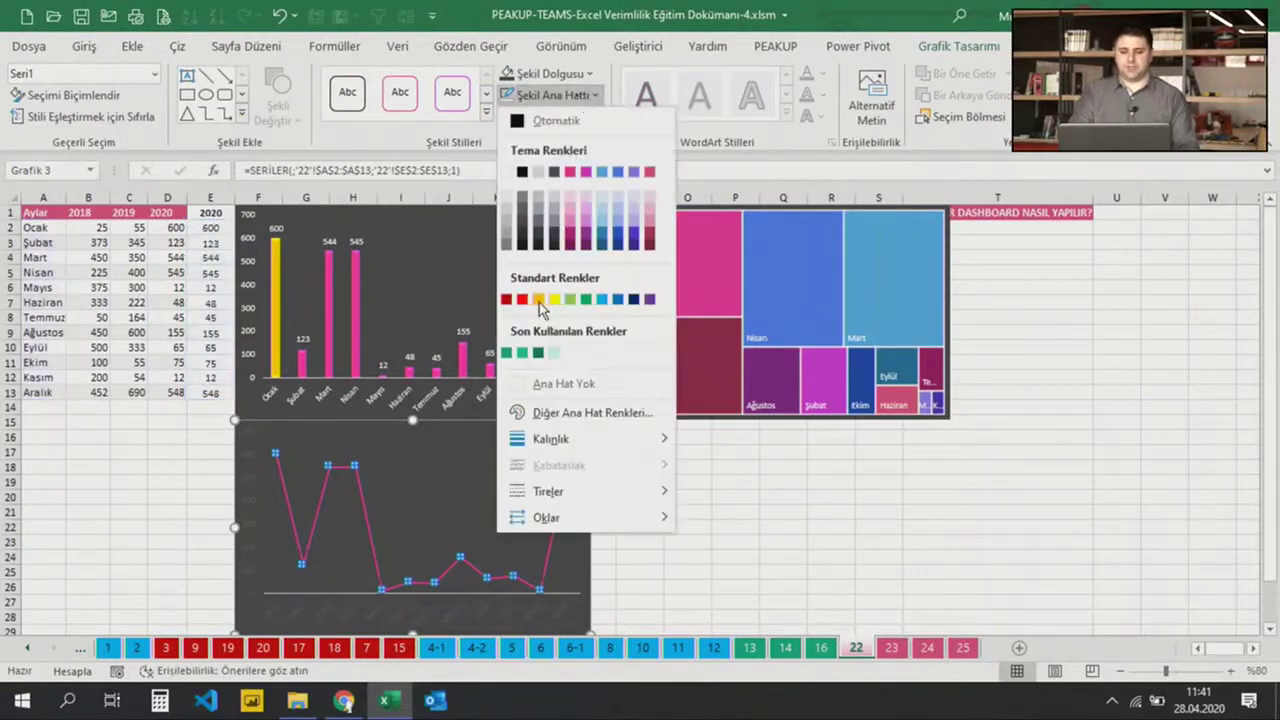
{"action": "left_click", "coordinate": [606, 172]}
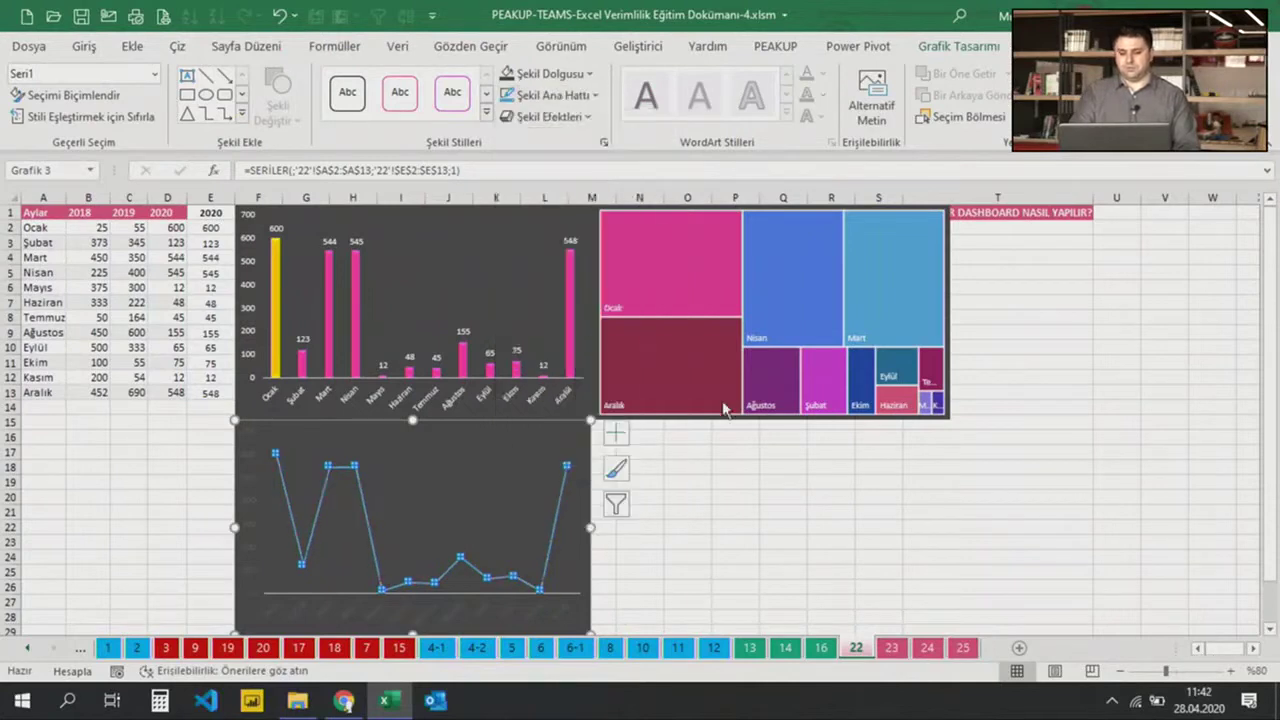
{"action": "left_click", "coordinate": [549, 116]}
{"action": "left_click", "coordinate": [810, 272]}
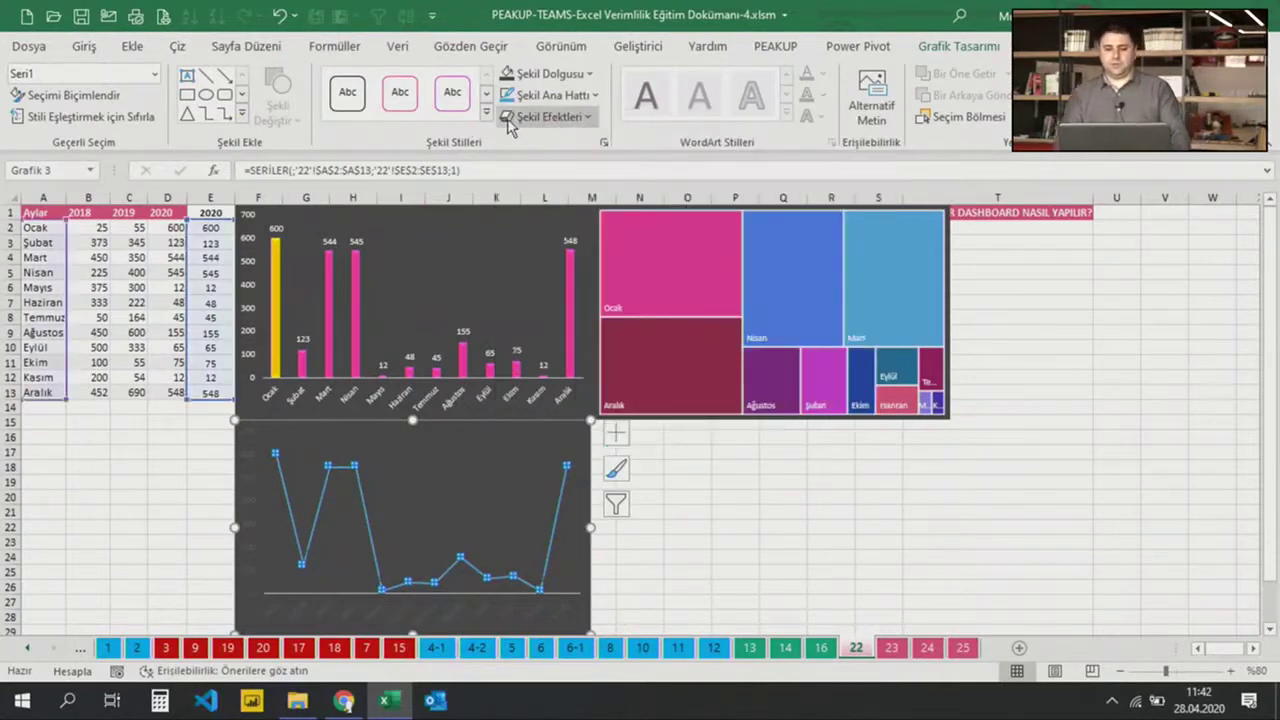
{"action": "left_click", "coordinate": [549, 116]}
{"action": "left_click", "coordinate": [977, 303]}
{"action": "left_click", "coordinate": [760, 565]}
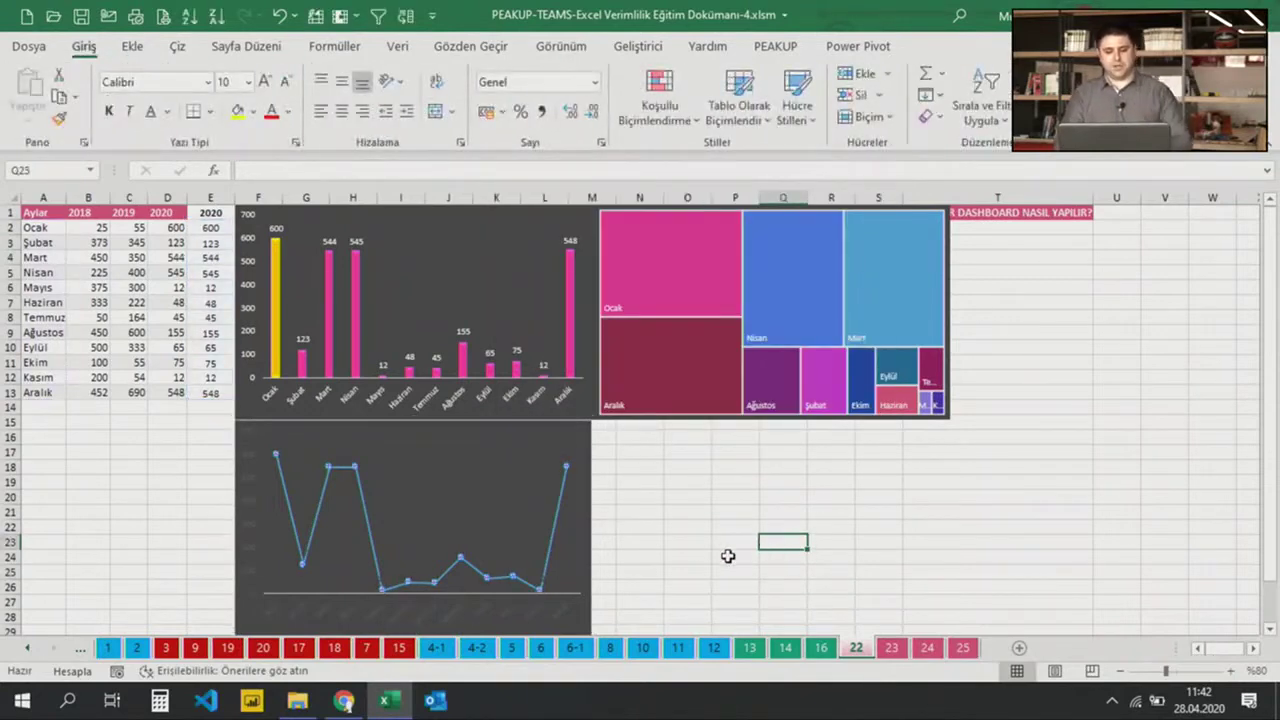
Make the line chart's month and value axis labels white
{"action": "key", "text": "Left"}
{"action": "key", "text": "Up"}
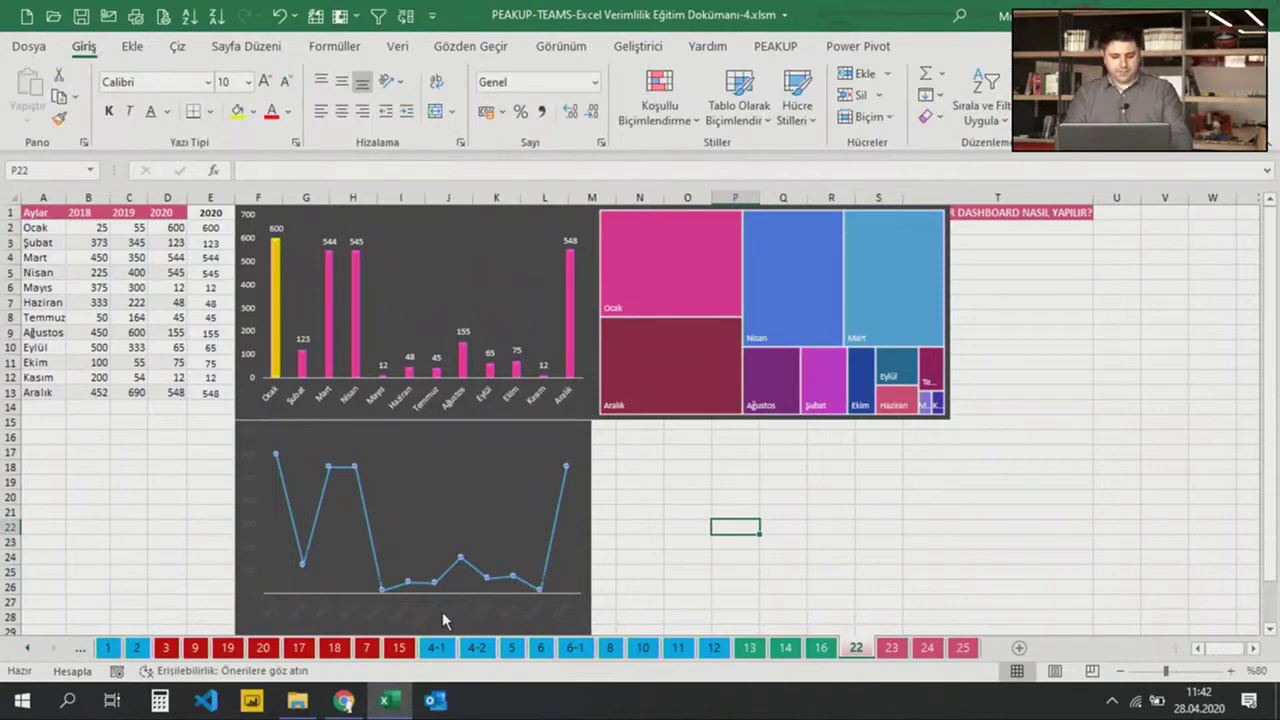
{"action": "left_click", "coordinate": [307, 619]}
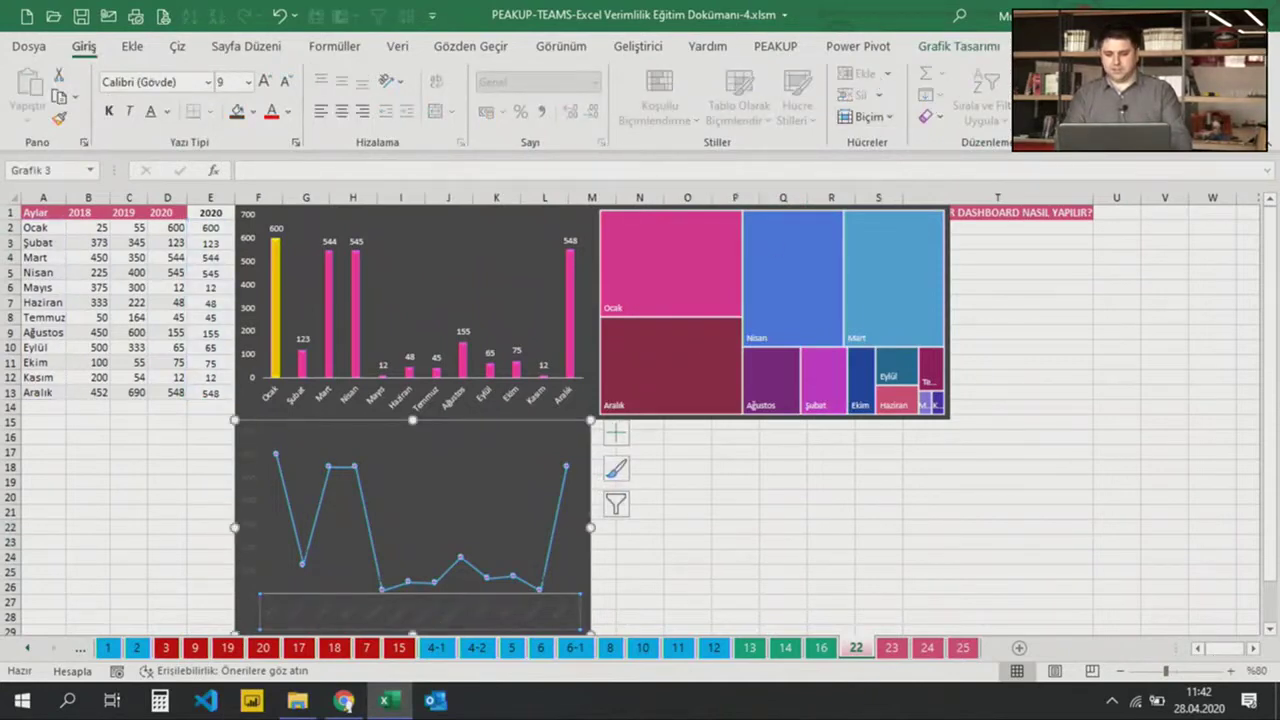
{"action": "left_click", "coordinate": [1030, 46]}
{"action": "left_click", "coordinate": [810, 76]}
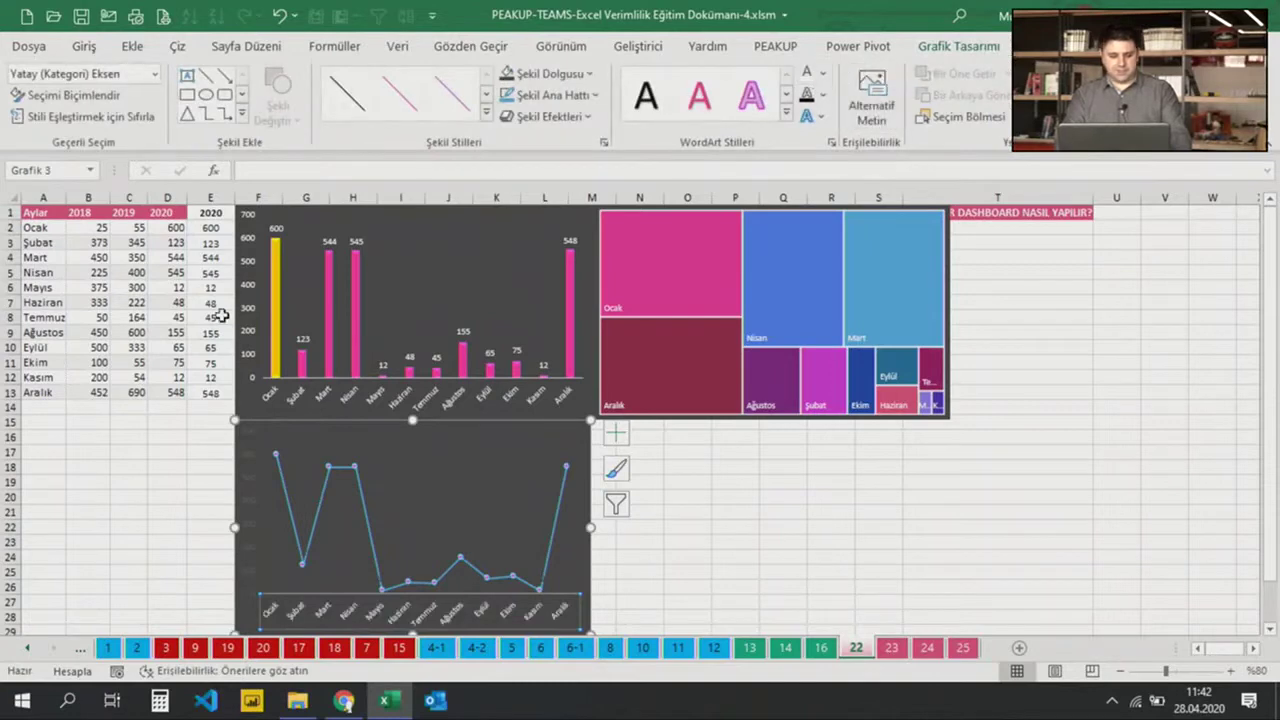
{"action": "left_click", "coordinate": [250, 458]}
{"action": "left_click", "coordinate": [807, 74]}
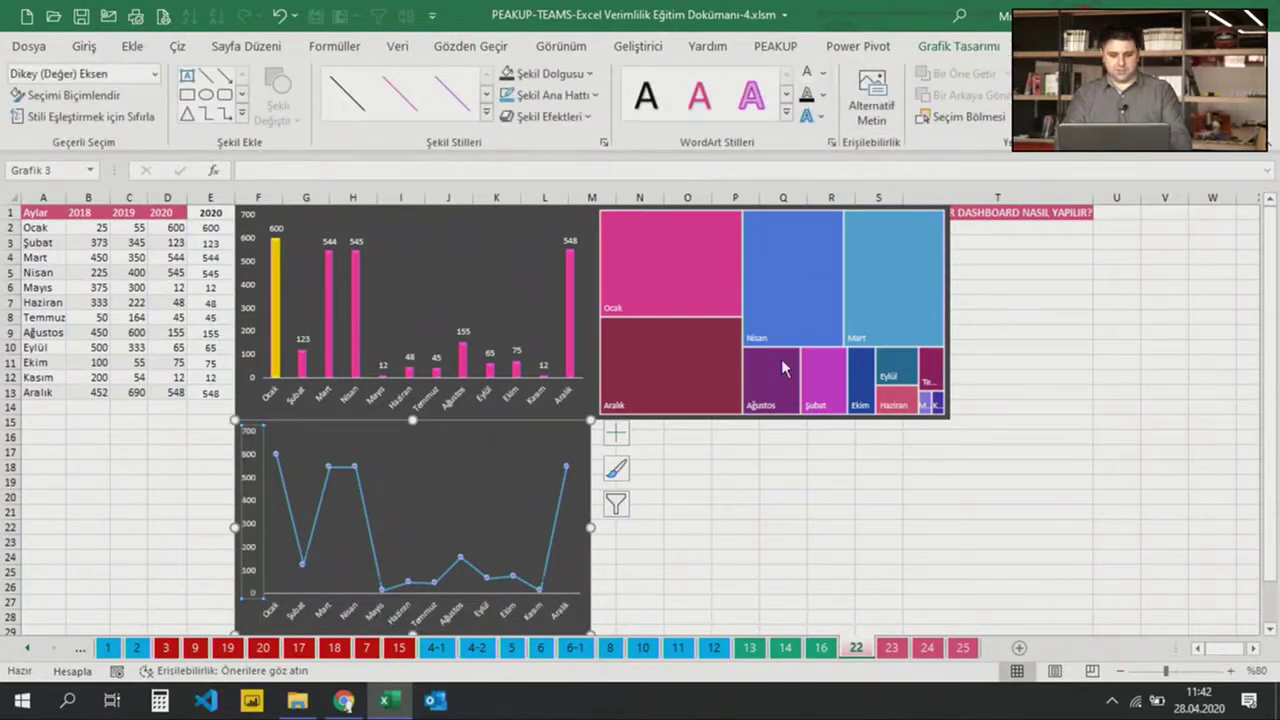
{"action": "left_click", "coordinate": [757, 528]}
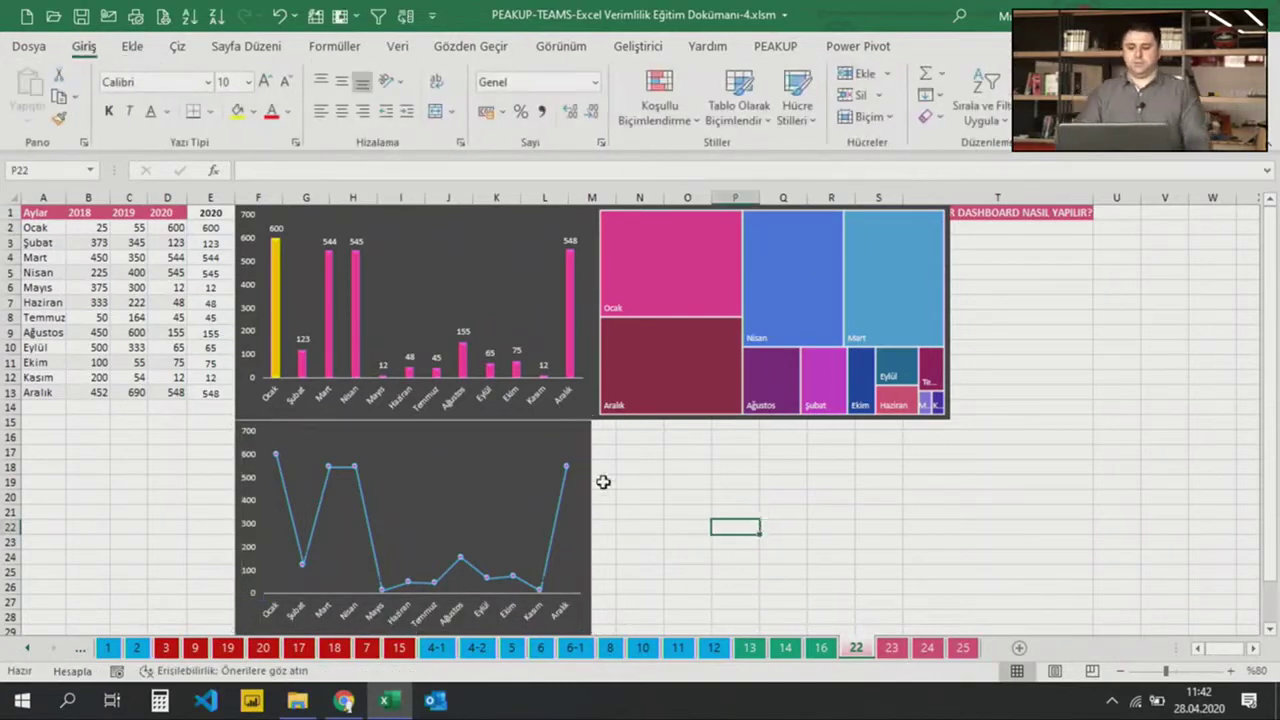
Widen and nudge the line chart into alignment, then switch the dashboard to 2019
{"action": "left_click", "coordinate": [587, 430]}
{"action": "left_click", "coordinate": [579, 436]}
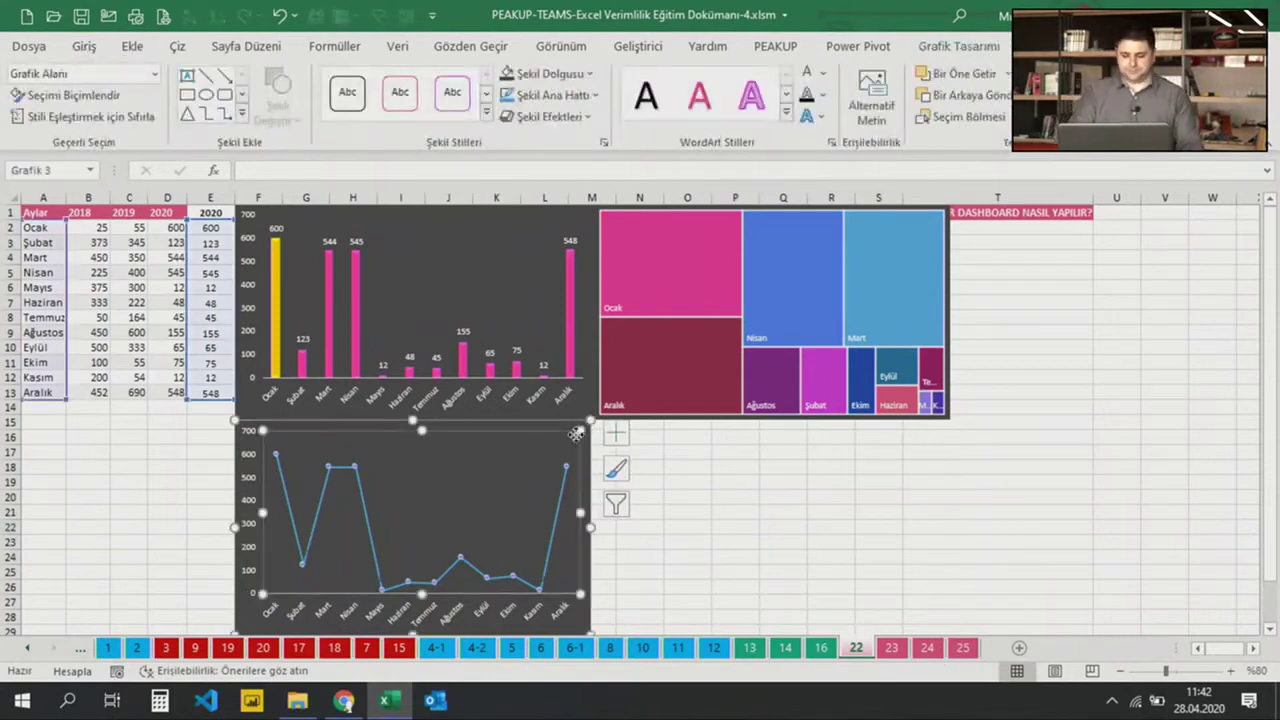
{"action": "left_click", "coordinate": [590, 445]}
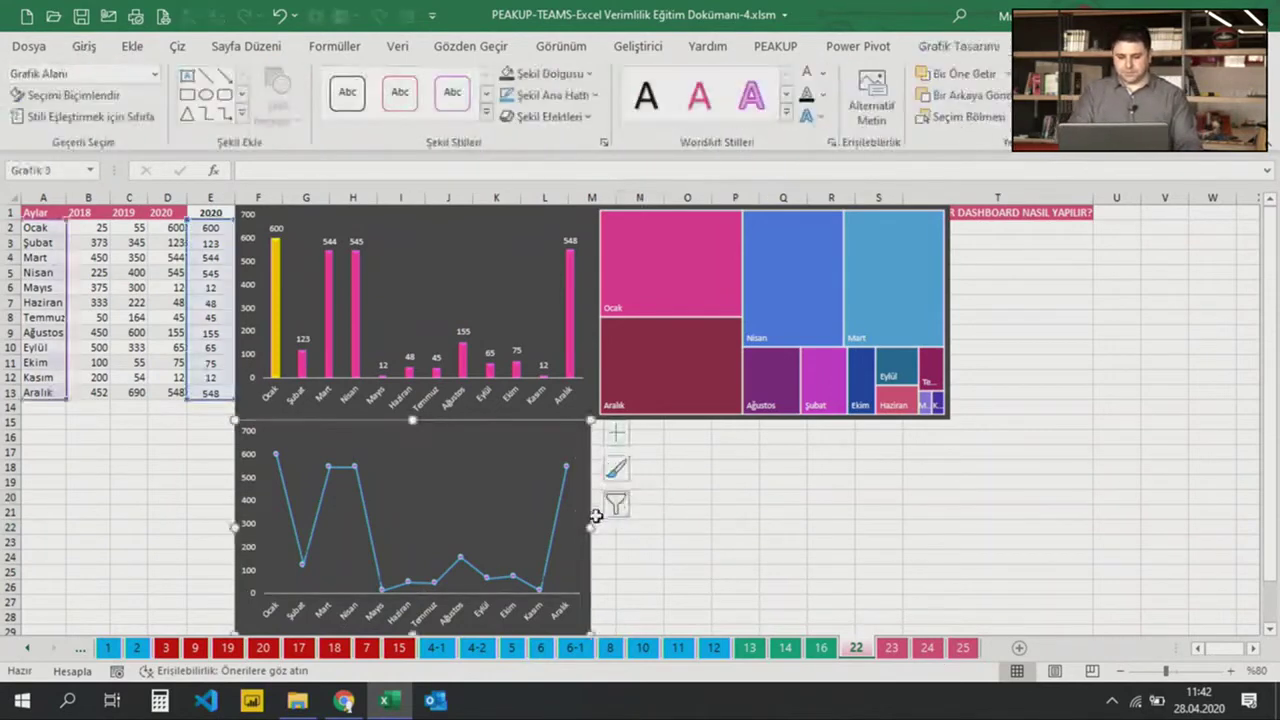
{"action": "left_click_drag", "start_coordinate": [591, 524], "coordinate": [600, 524]}
{"action": "left_click", "coordinate": [630, 524]}
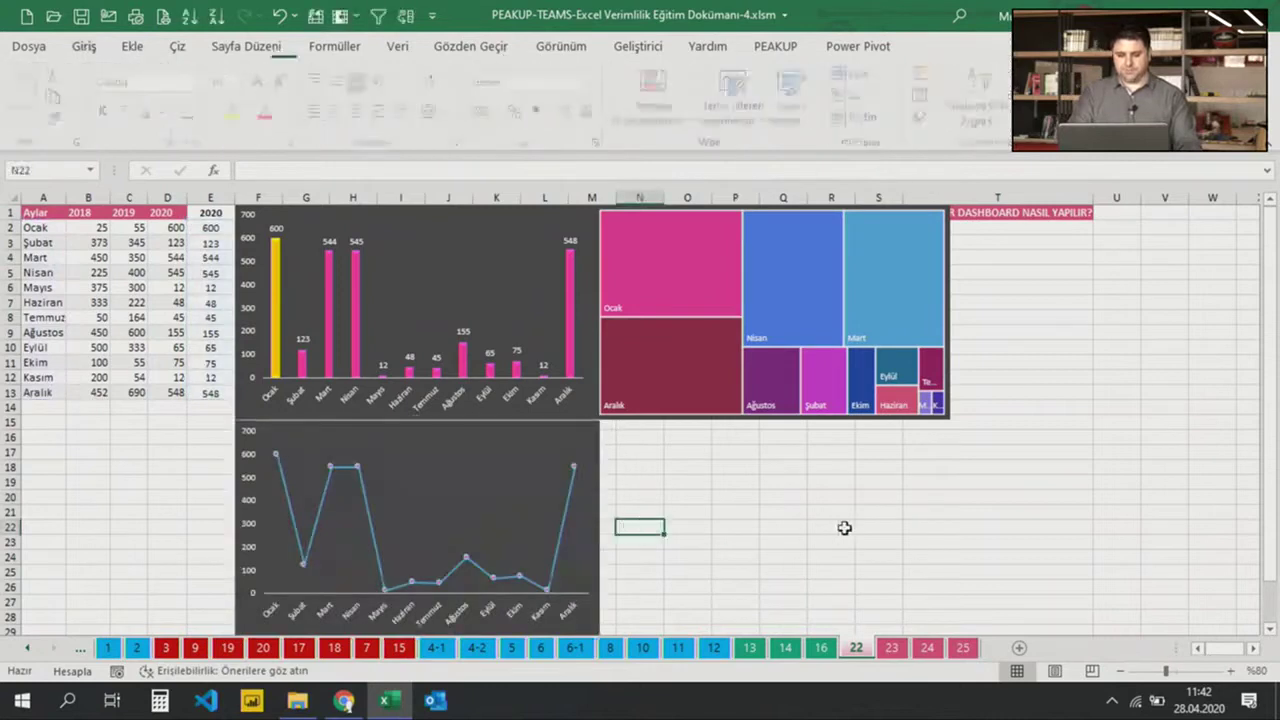
{"action": "left_click", "coordinate": [840, 526]}
{"action": "left_click", "coordinate": [405, 423]}
{"action": "left_click_drag", "start_coordinate": [277, 423], "coordinate": [279, 416]}
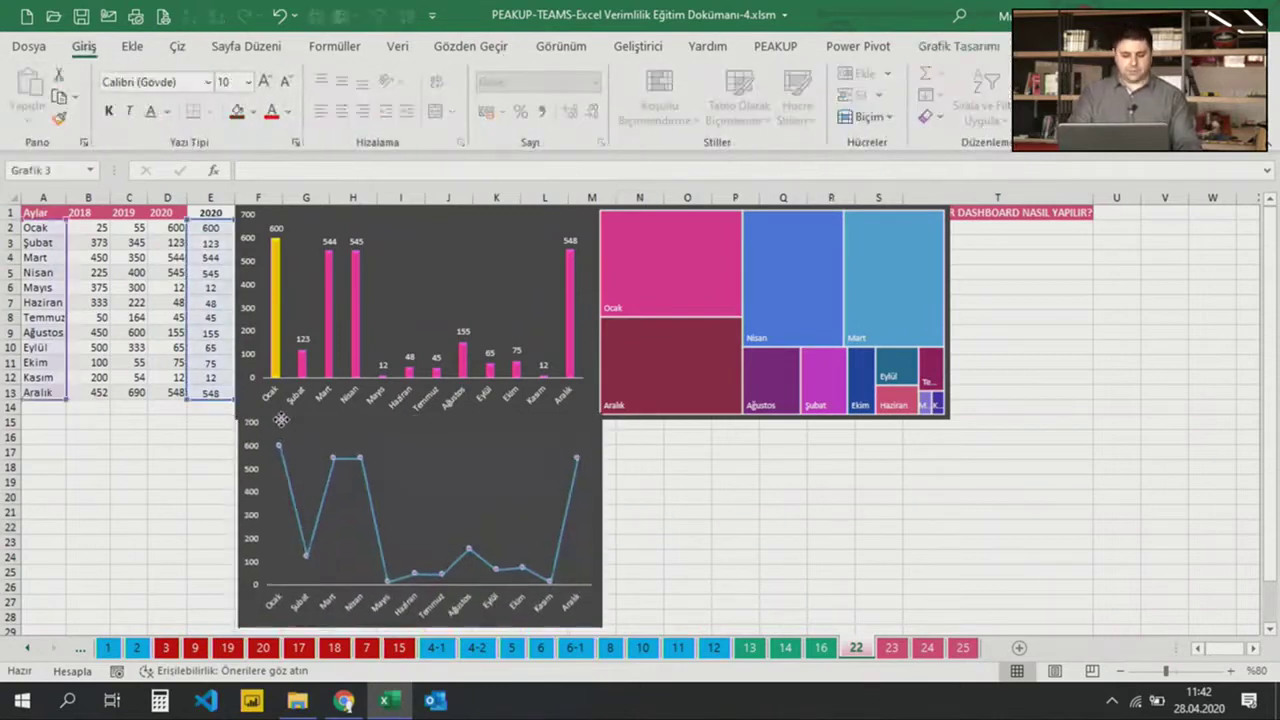
{"action": "left_click", "coordinate": [871, 572]}
{"action": "left_click", "coordinate": [465, 495]}
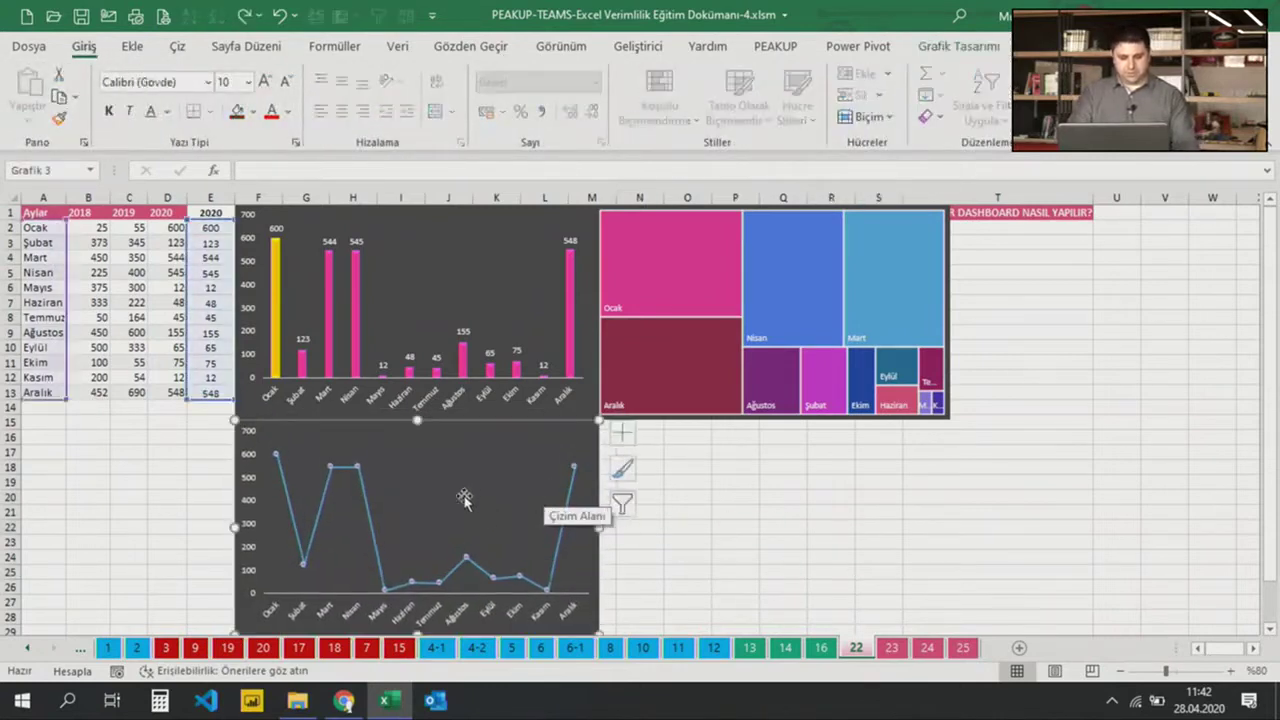
{"action": "left_click", "coordinate": [733, 497]}
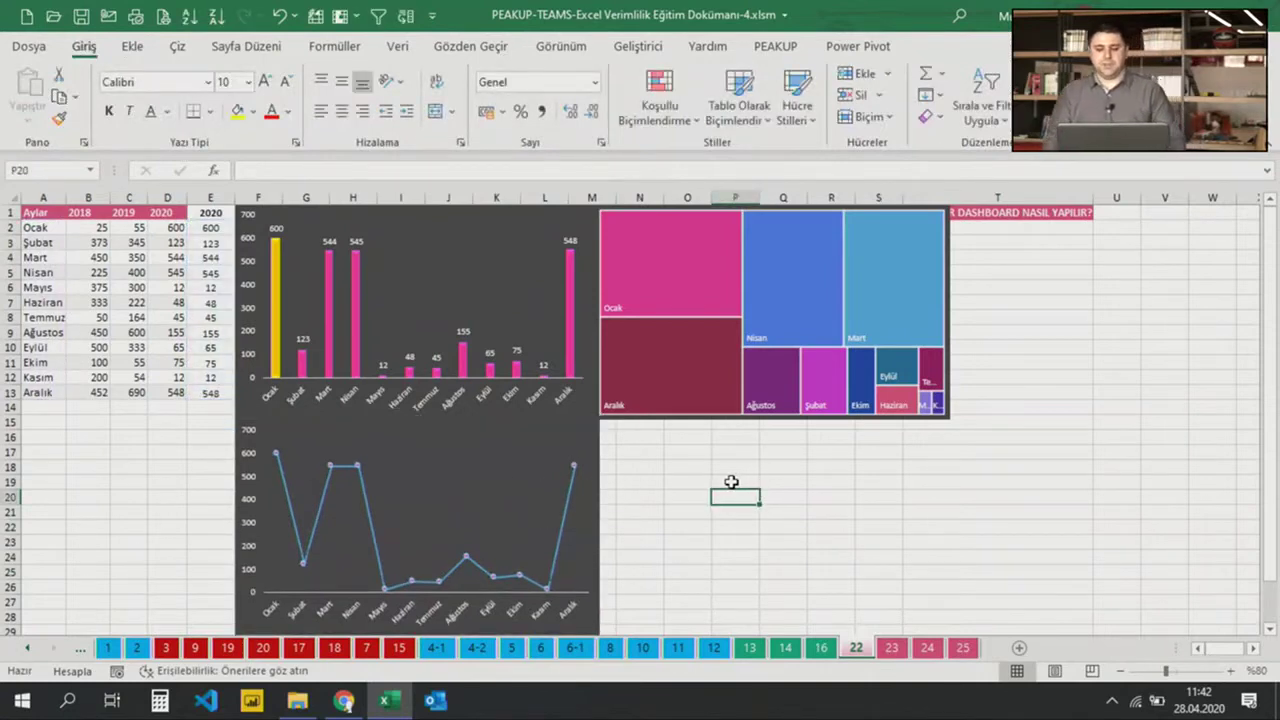
{"action": "left_click", "coordinate": [83, 218]}
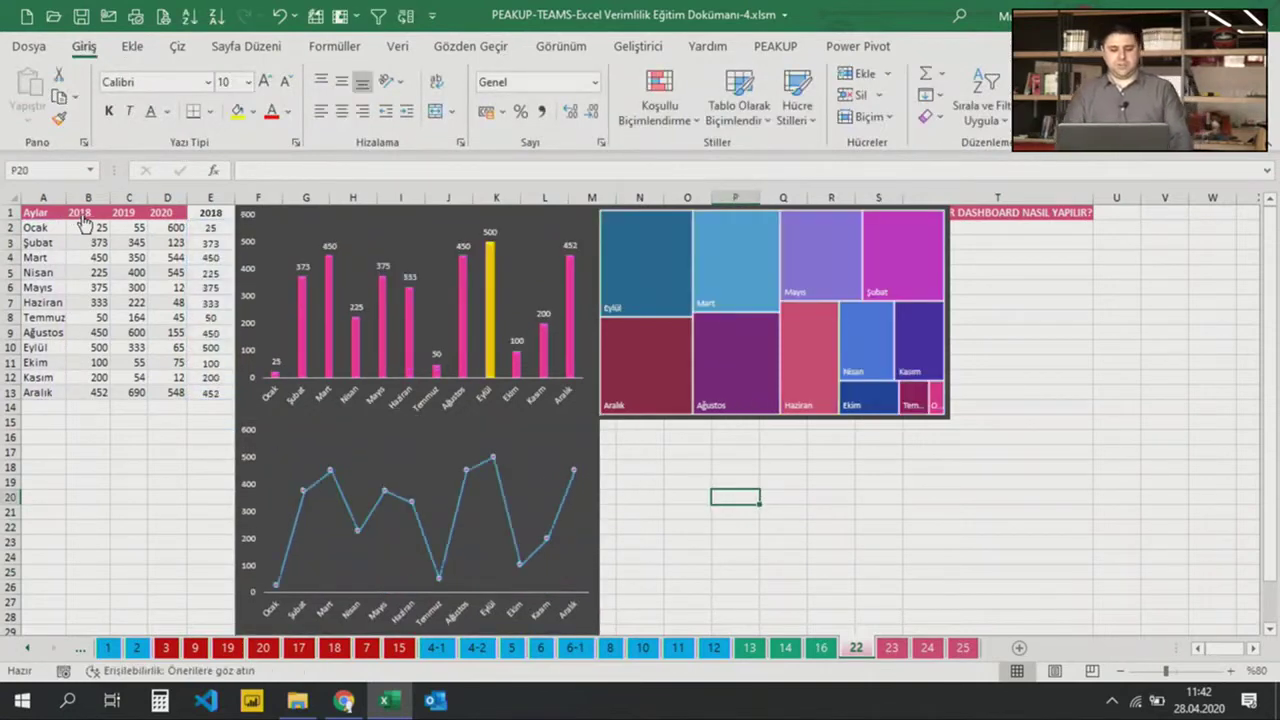
Select the line chart's data labels and bring up their Format options
{"action": "left_click", "coordinate": [340, 499]}
{"action": "left_click", "coordinate": [358, 502]}
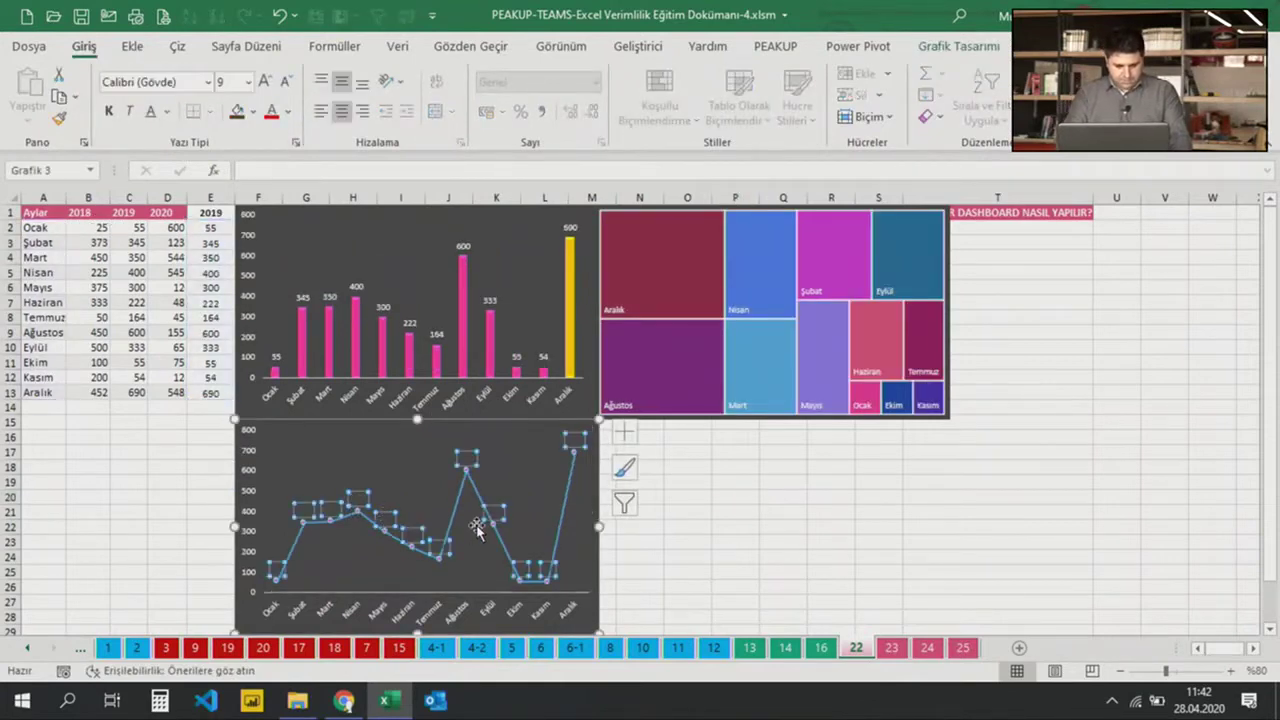
{"action": "left_click", "coordinate": [1032, 46]}
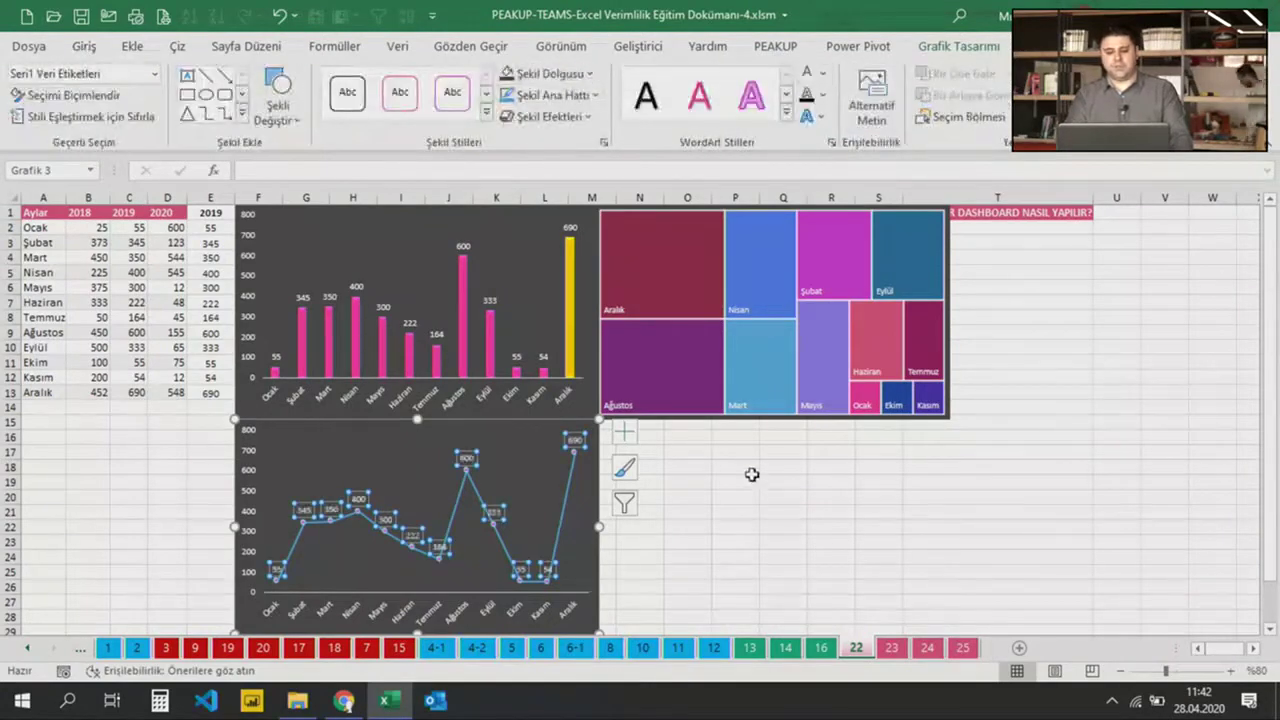
{"action": "left_click", "coordinate": [750, 510]}
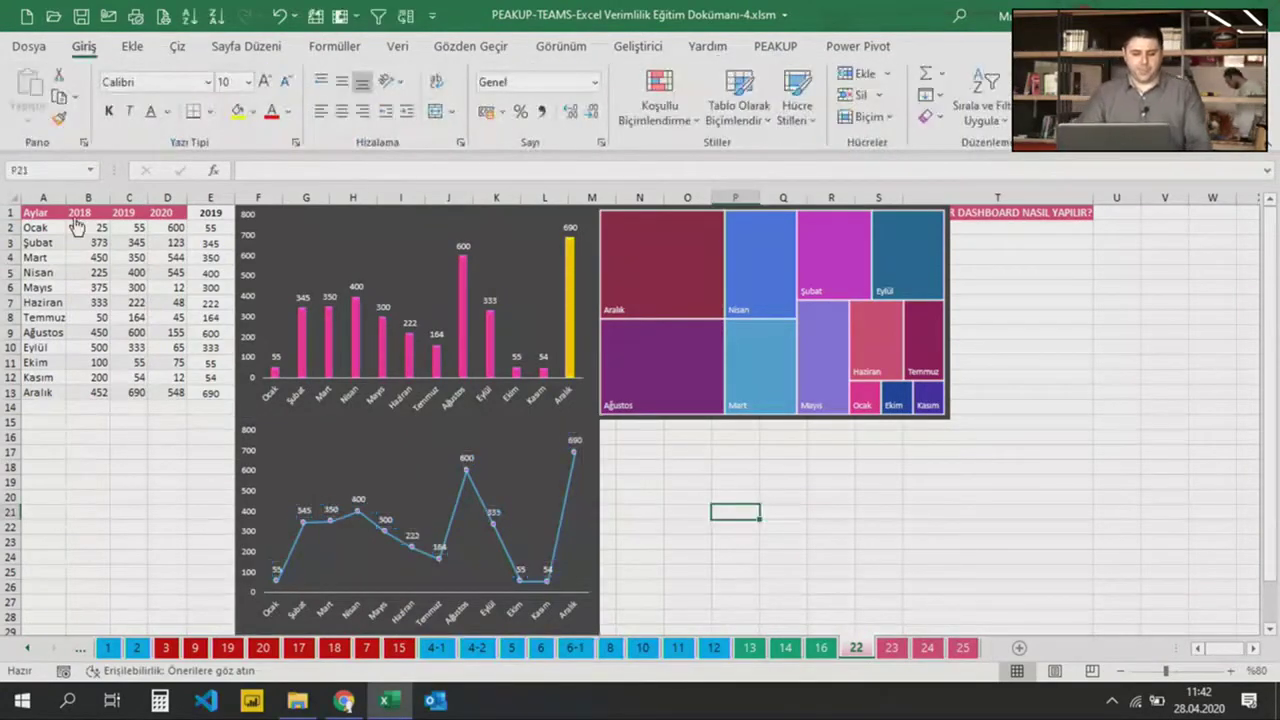
{"action": "mouse_move", "coordinate": [167, 212]}
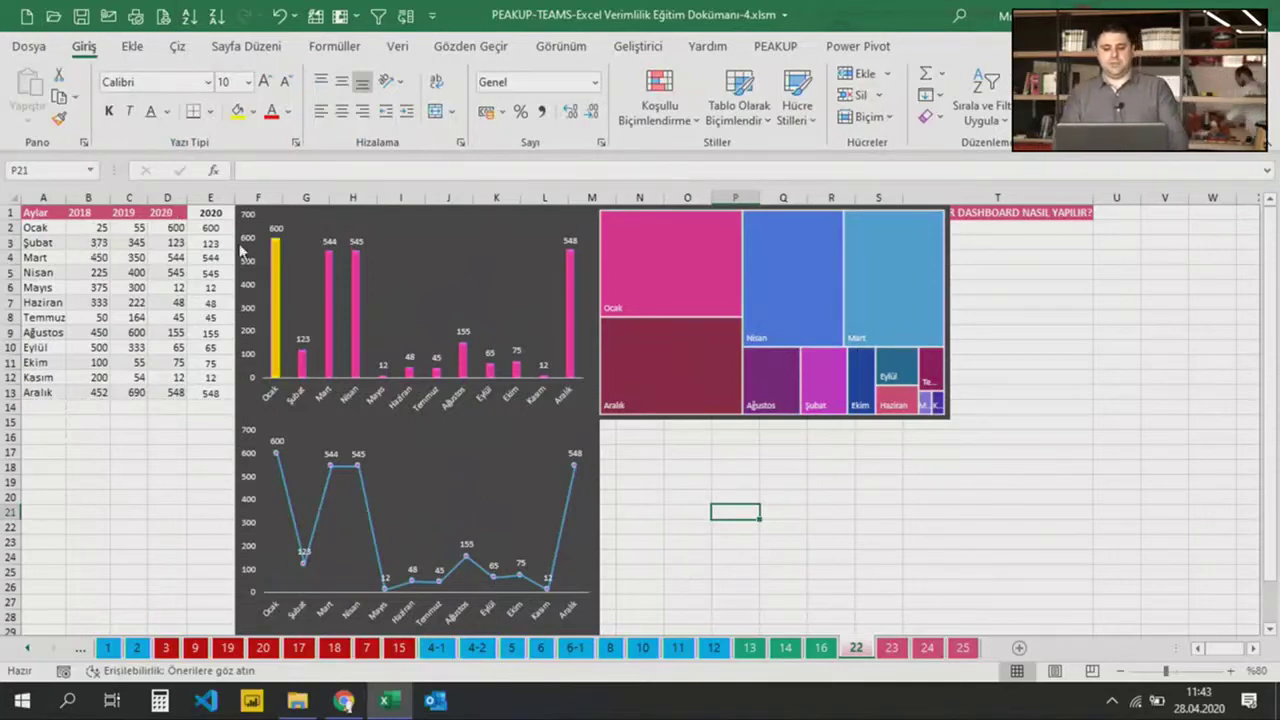
Select A2:A13 plus E2:E13, dismissing an accidentally opened email window
{"action": "mouse_move", "coordinate": [62, 232]}
{"action": "left_mouse_down"}
{"action": "mouse_move", "coordinate": [57, 375]}
{"action": "mouse_move", "coordinate": [44, 392]}
{"action": "left_mouse_up"}
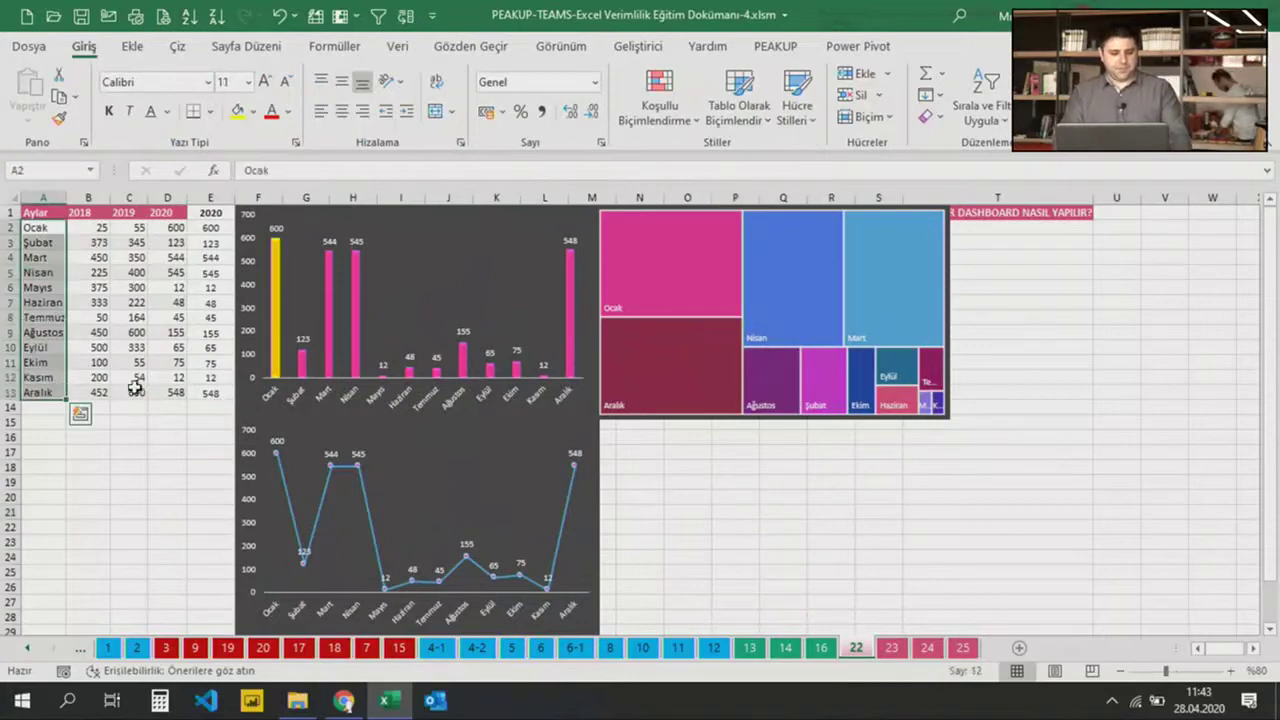
{"action": "left_click_drag", "start_coordinate": [206, 395], "coordinate": [210, 228]}
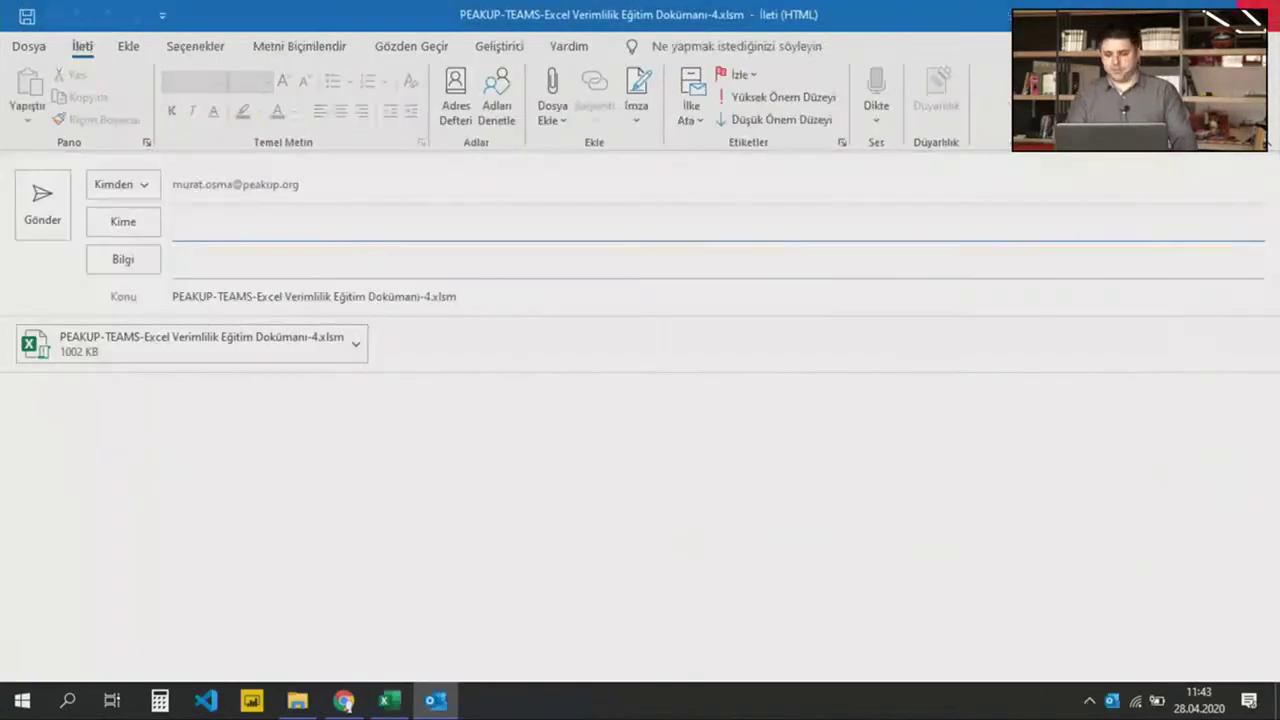
{"action": "key", "text": "Escape"}
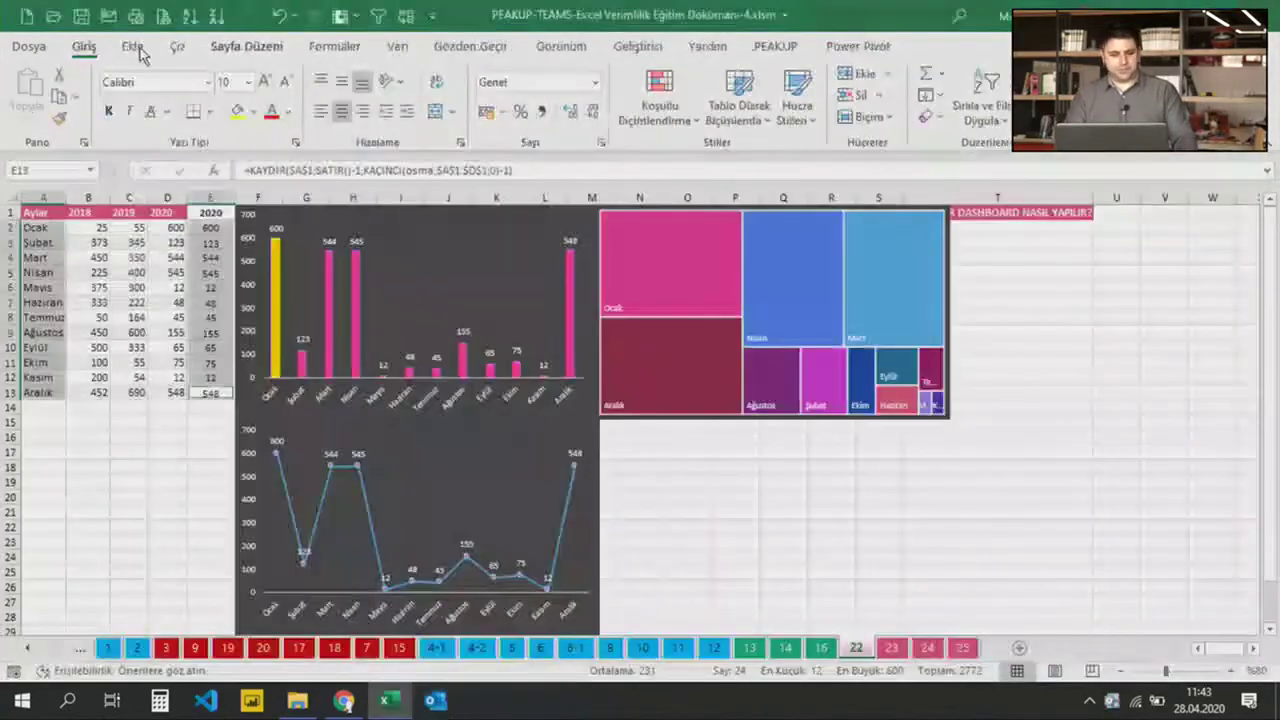
Insert a 3-D pie chart of the 2020 months and move it below the treemap
{"action": "left_click", "coordinate": [430, 117]}
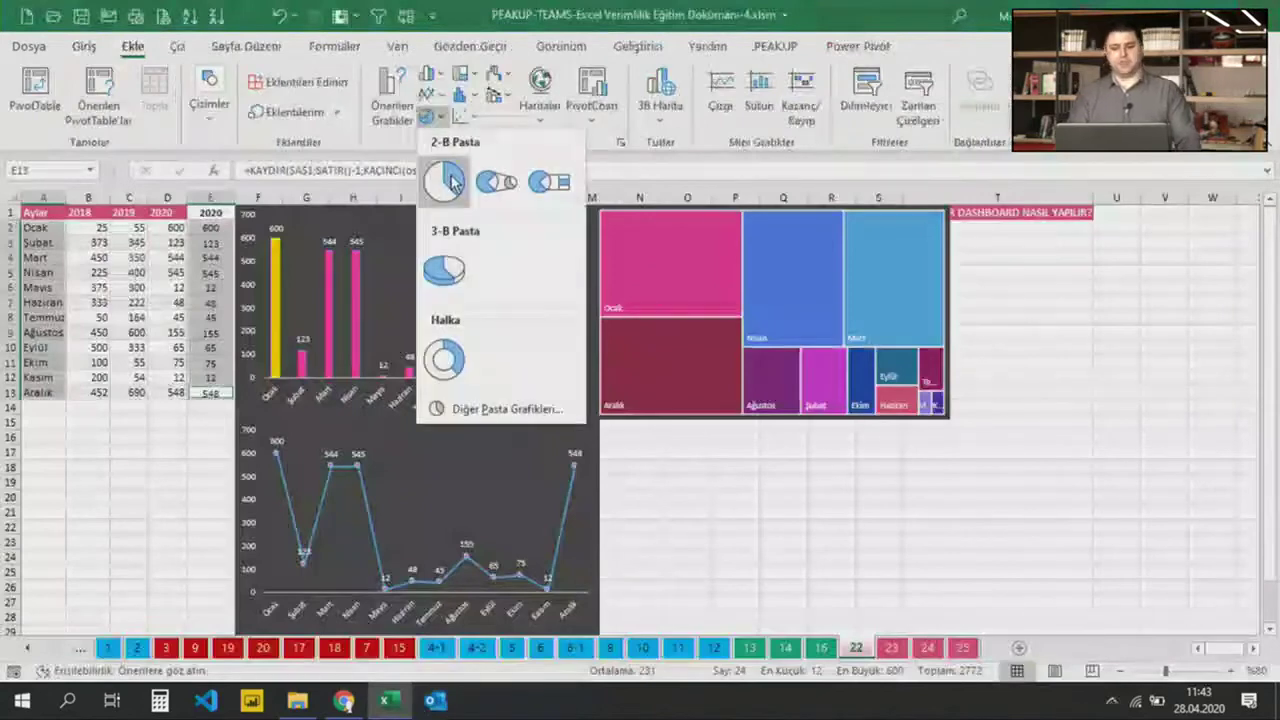
{"action": "left_click", "coordinate": [446, 282]}
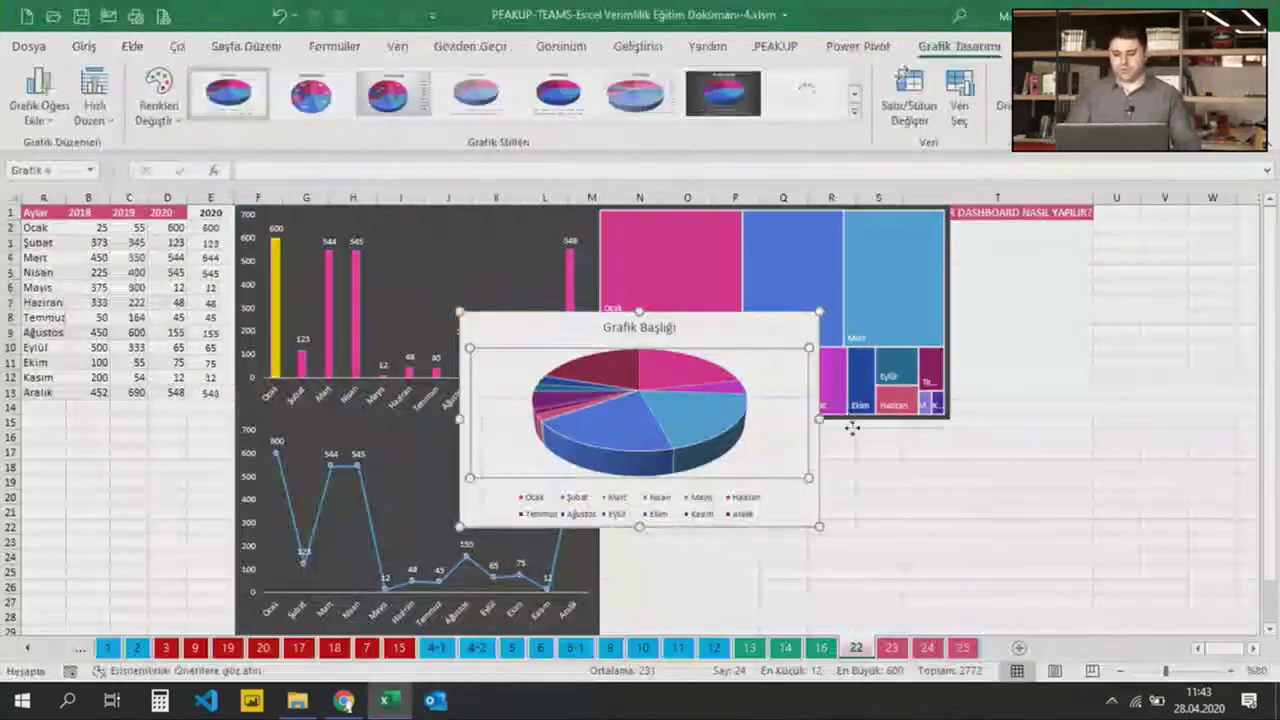
{"action": "left_click", "coordinate": [877, 600]}
{"action": "left_click_drag", "start_coordinate": [771, 341], "coordinate": [908, 437]}
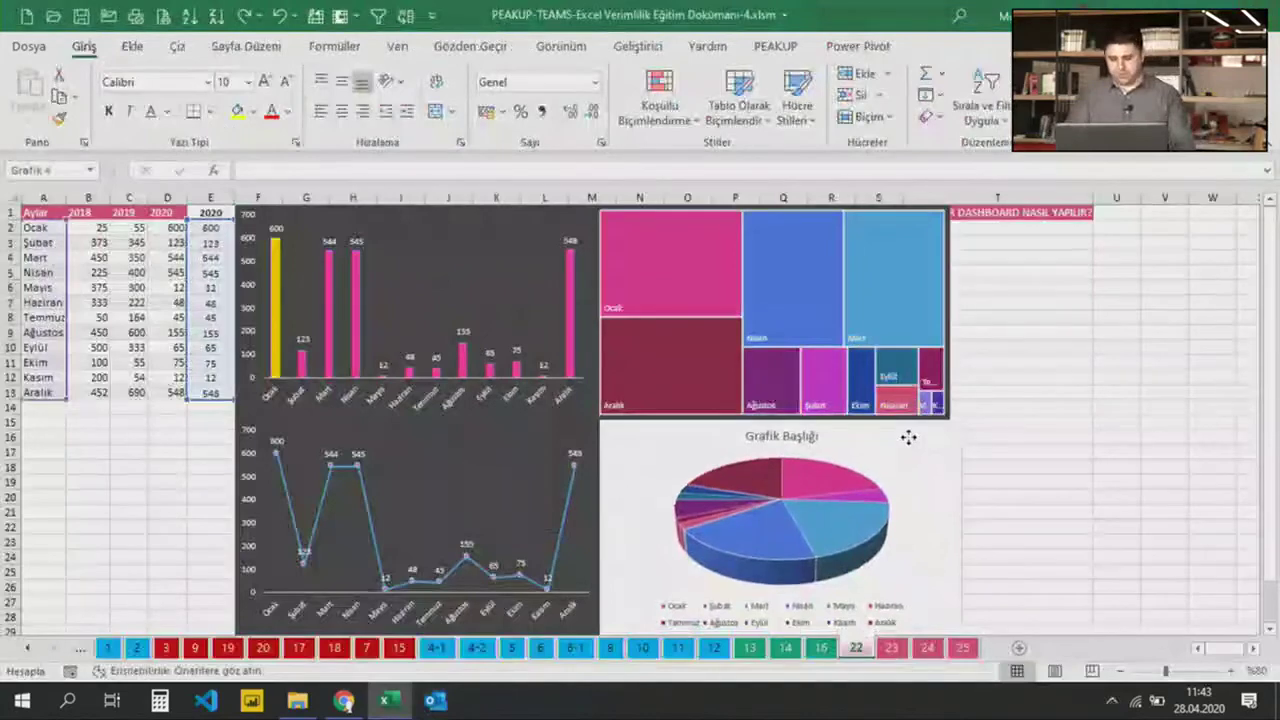
{"action": "left_click", "coordinate": [906, 445]}
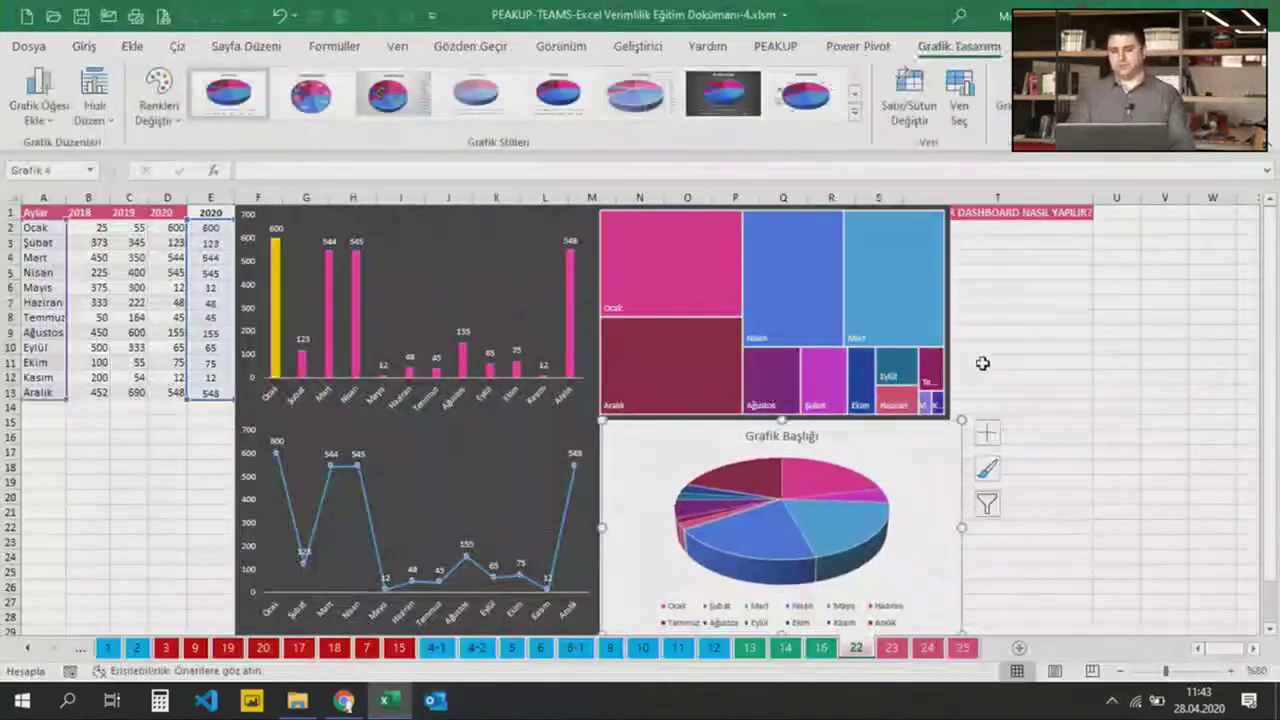
Give the pie a dark grey fill and white text, hiding title and legend, adding data labels
{"action": "left_click", "coordinate": [1035, 46]}
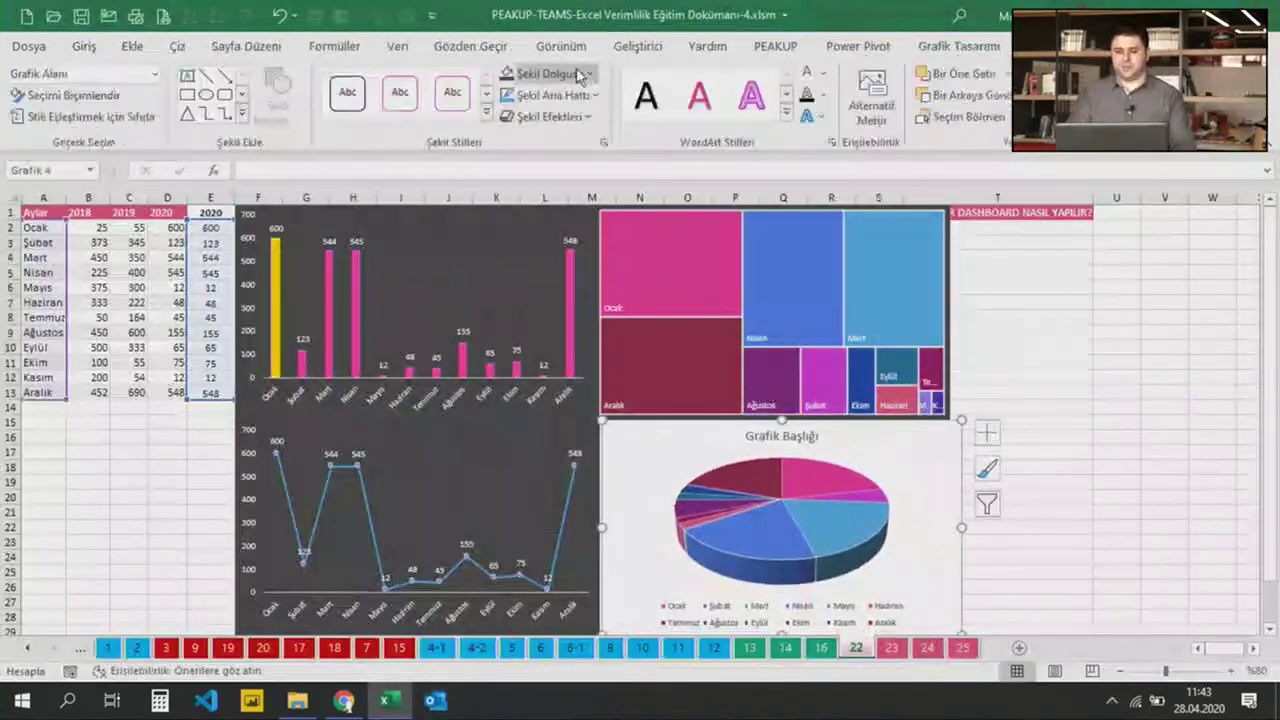
{"action": "left_click", "coordinate": [507, 75]}
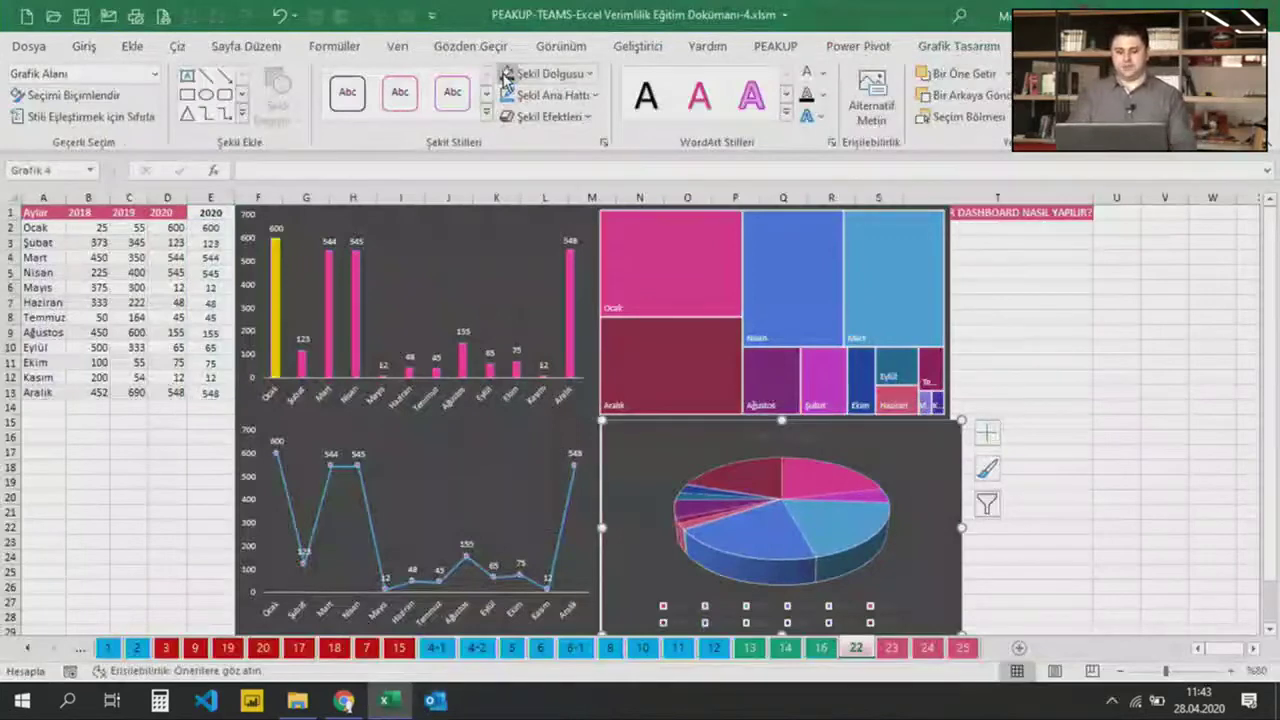
{"action": "left_click", "coordinate": [808, 74]}
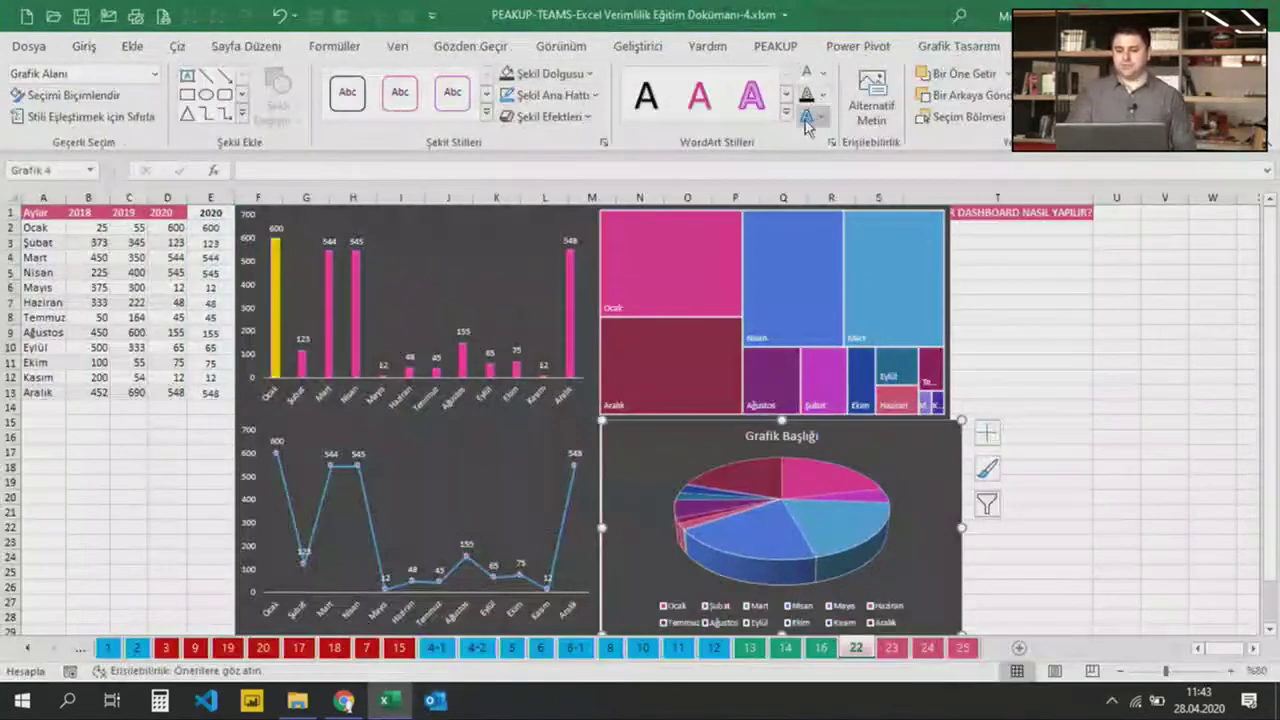
{"action": "left_click", "coordinate": [987, 432]}
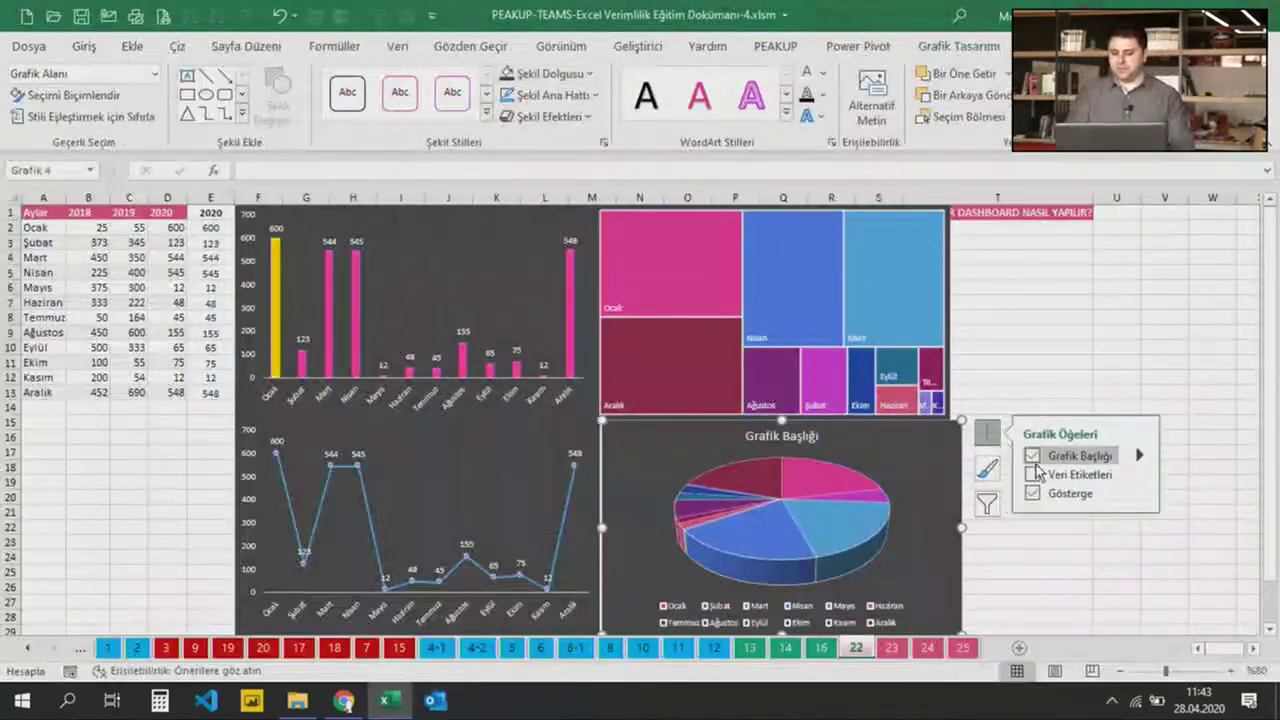
{"action": "left_click", "coordinate": [1031, 456]}
{"action": "left_click", "coordinate": [1032, 475]}
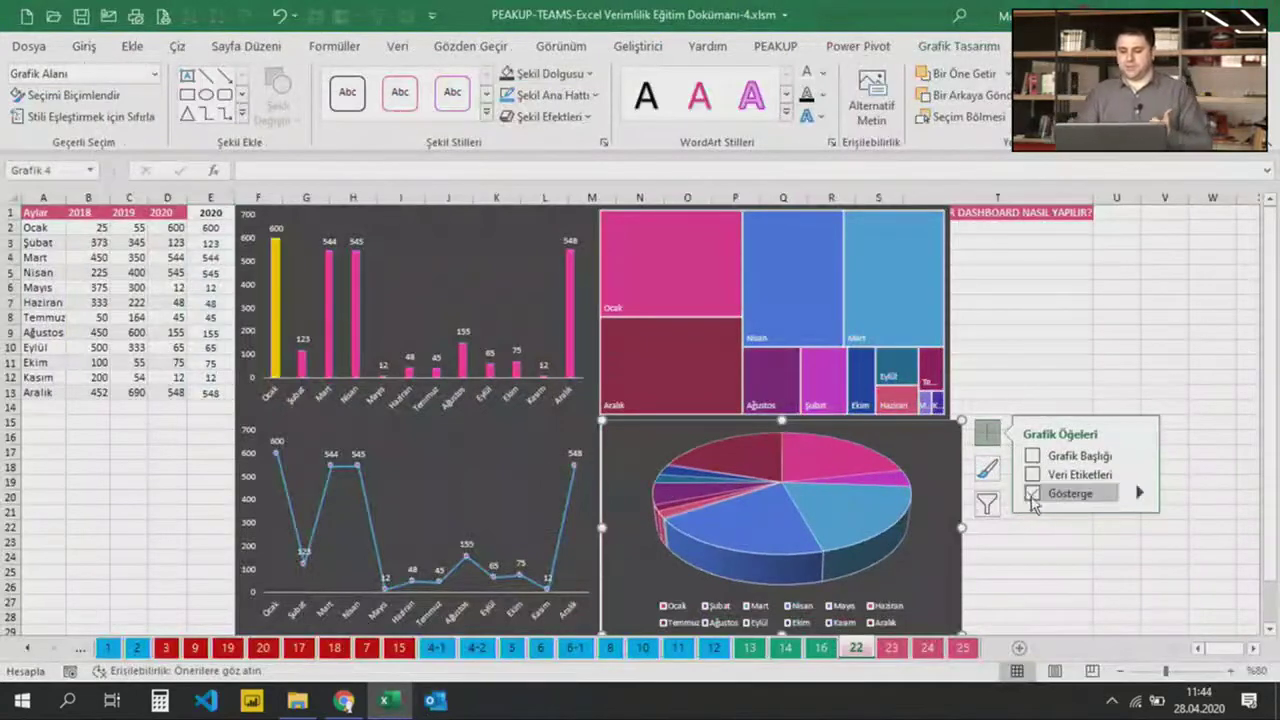
{"action": "left_click", "coordinate": [1032, 494]}
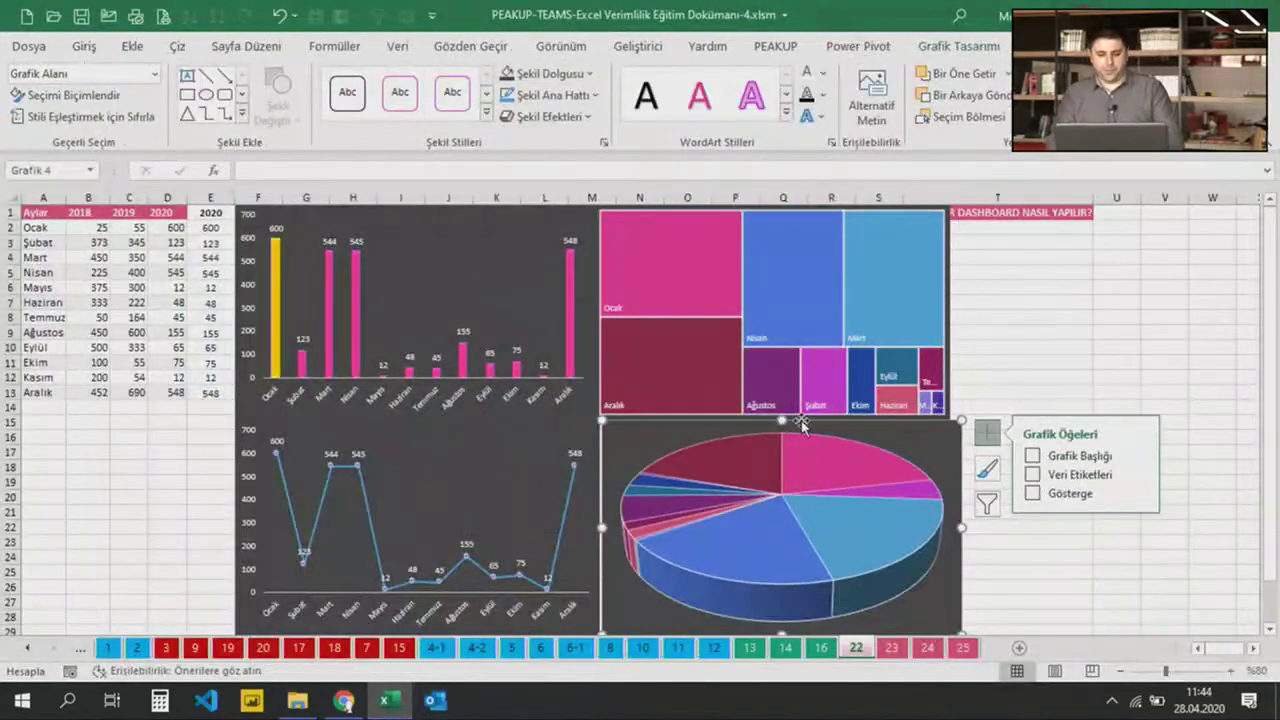
Apply a quick layout with month names and percentages, keeping it untitled, dark grey, white labels
{"action": "left_click", "coordinate": [942, 47]}
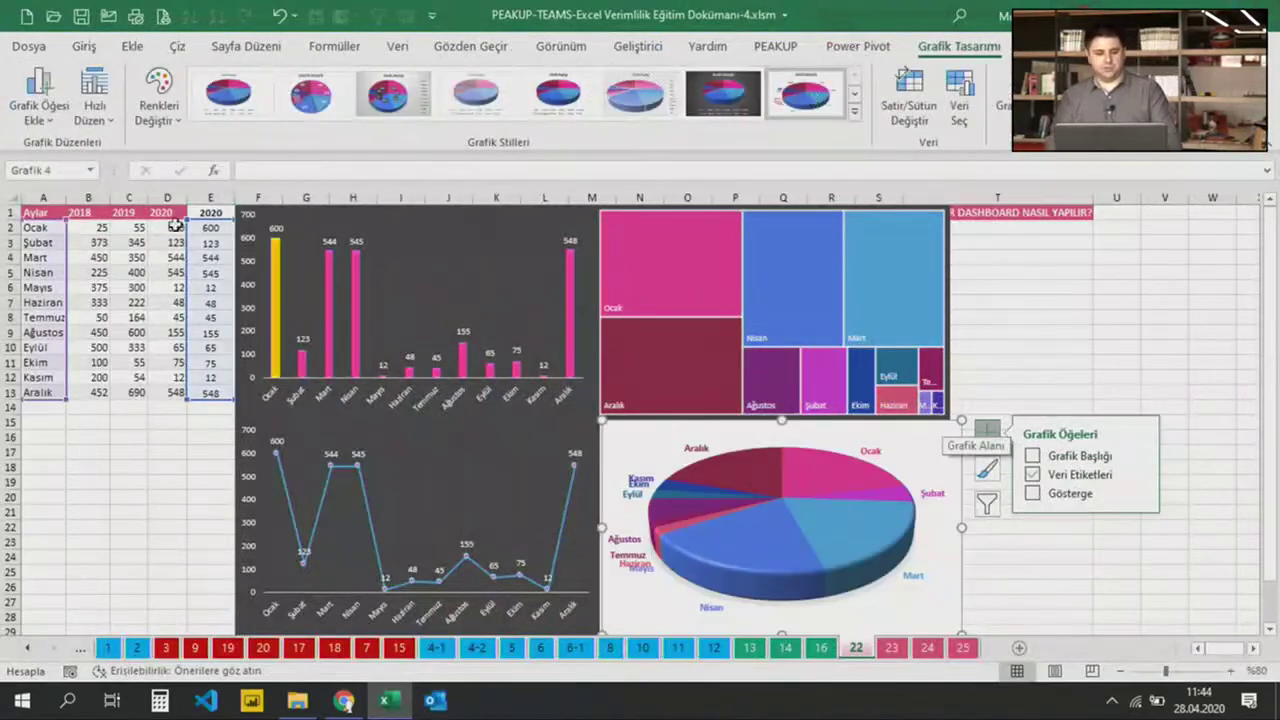
{"action": "left_click", "coordinate": [94, 100]}
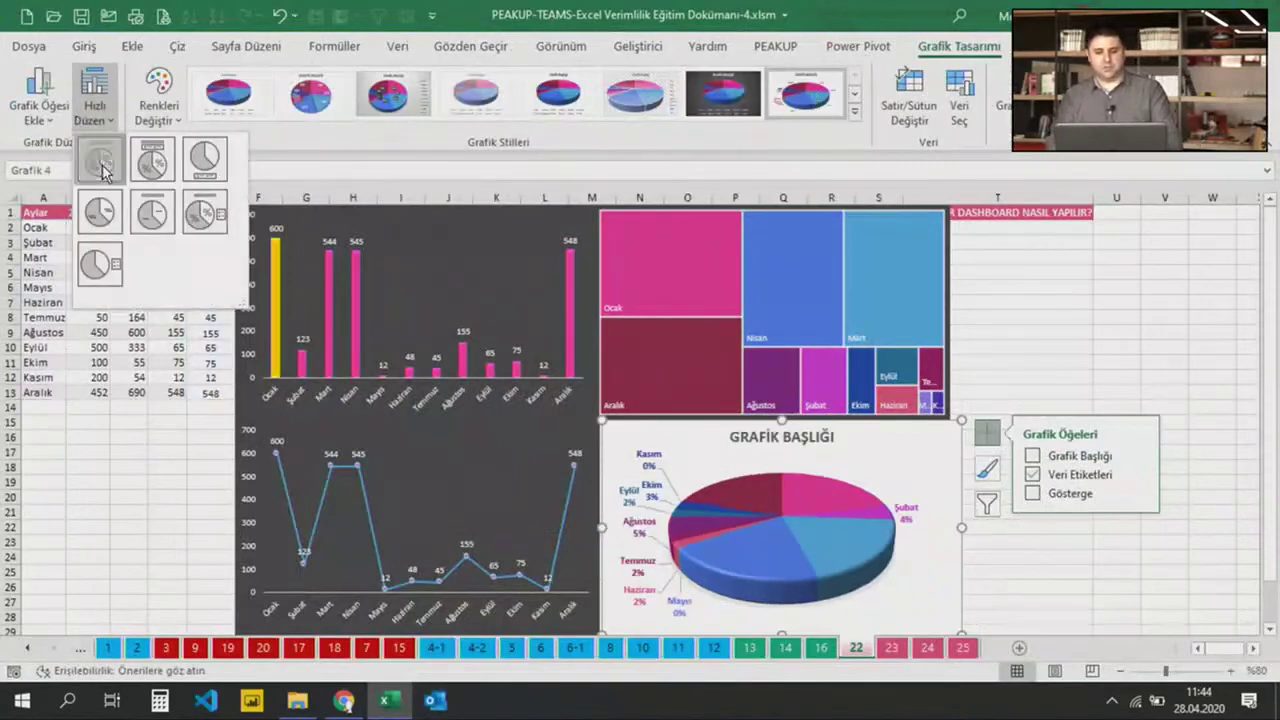
{"action": "left_click", "coordinate": [103, 168]}
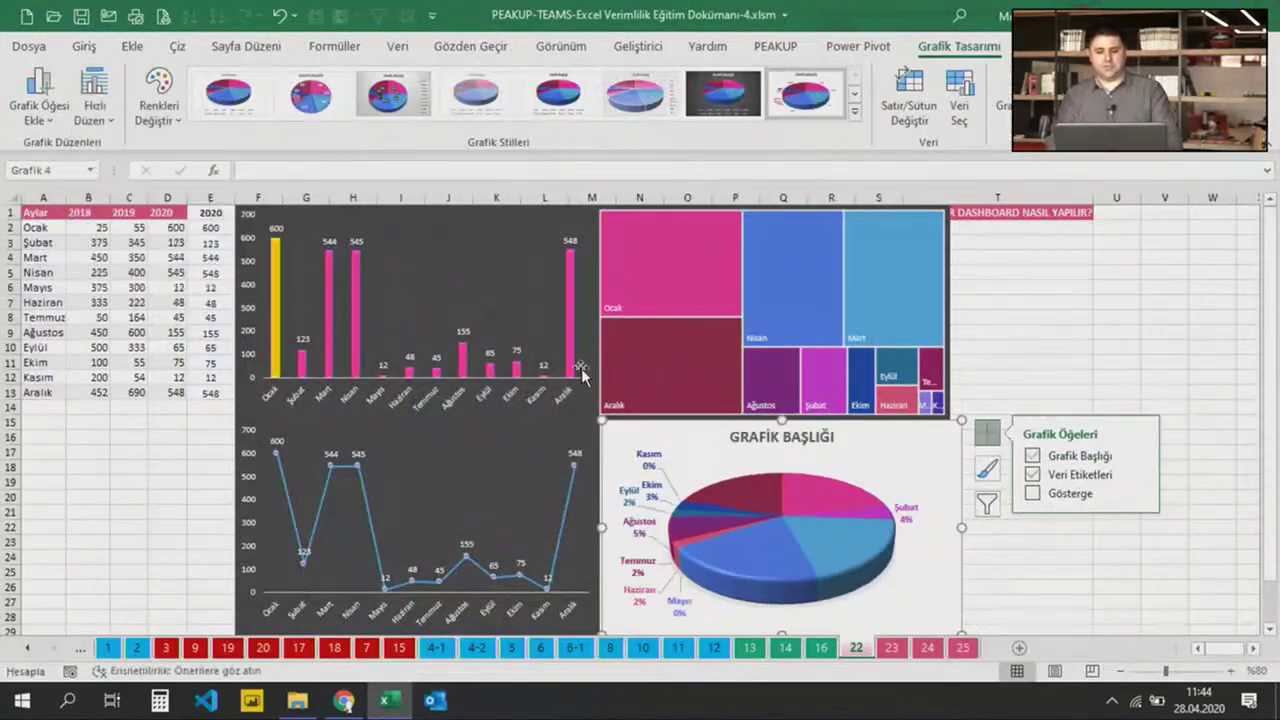
{"action": "left_click", "coordinate": [1032, 455]}
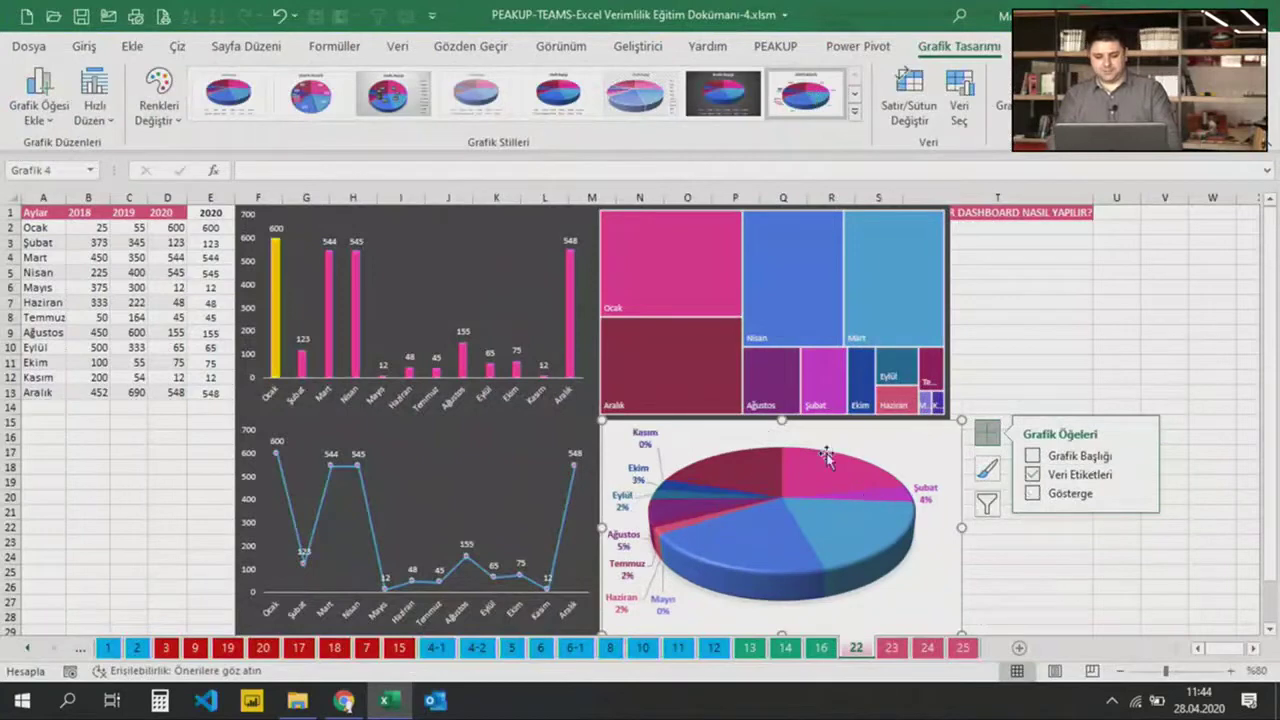
{"action": "left_click", "coordinate": [1040, 46]}
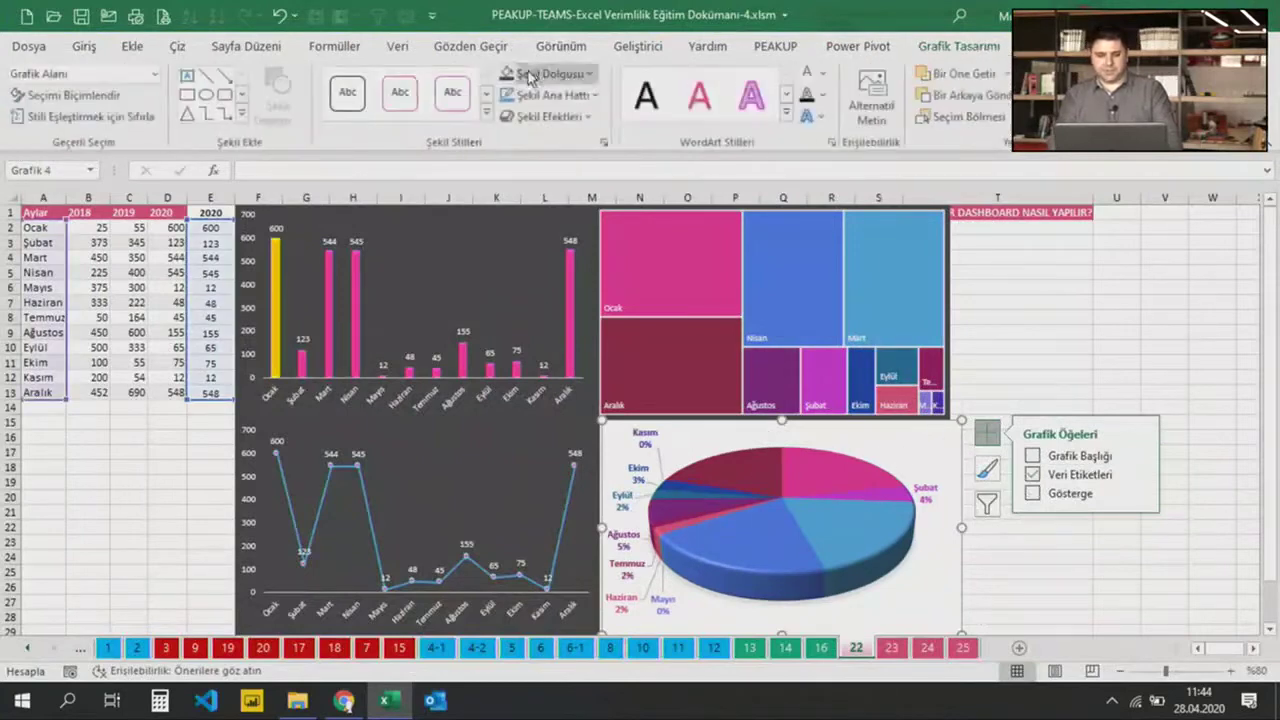
{"action": "left_click", "coordinate": [507, 73]}
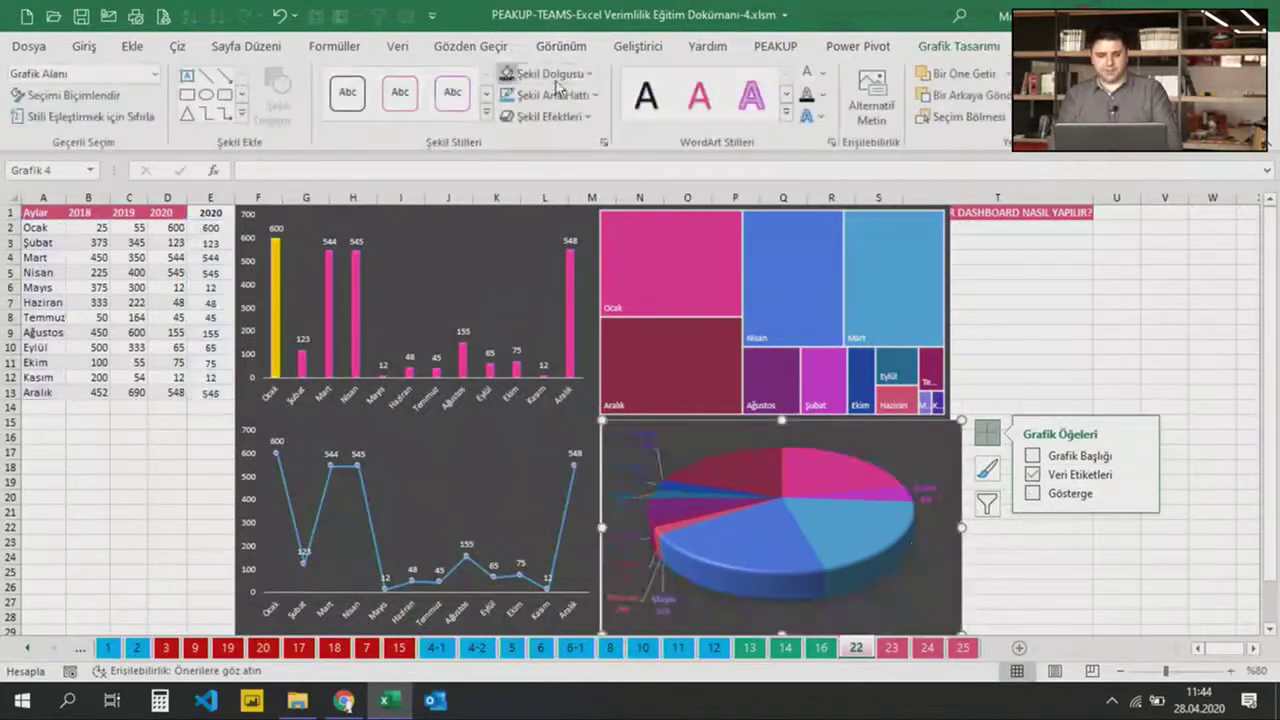
{"action": "left_click", "coordinate": [806, 73]}
{"action": "left_click", "coordinate": [1058, 588]}
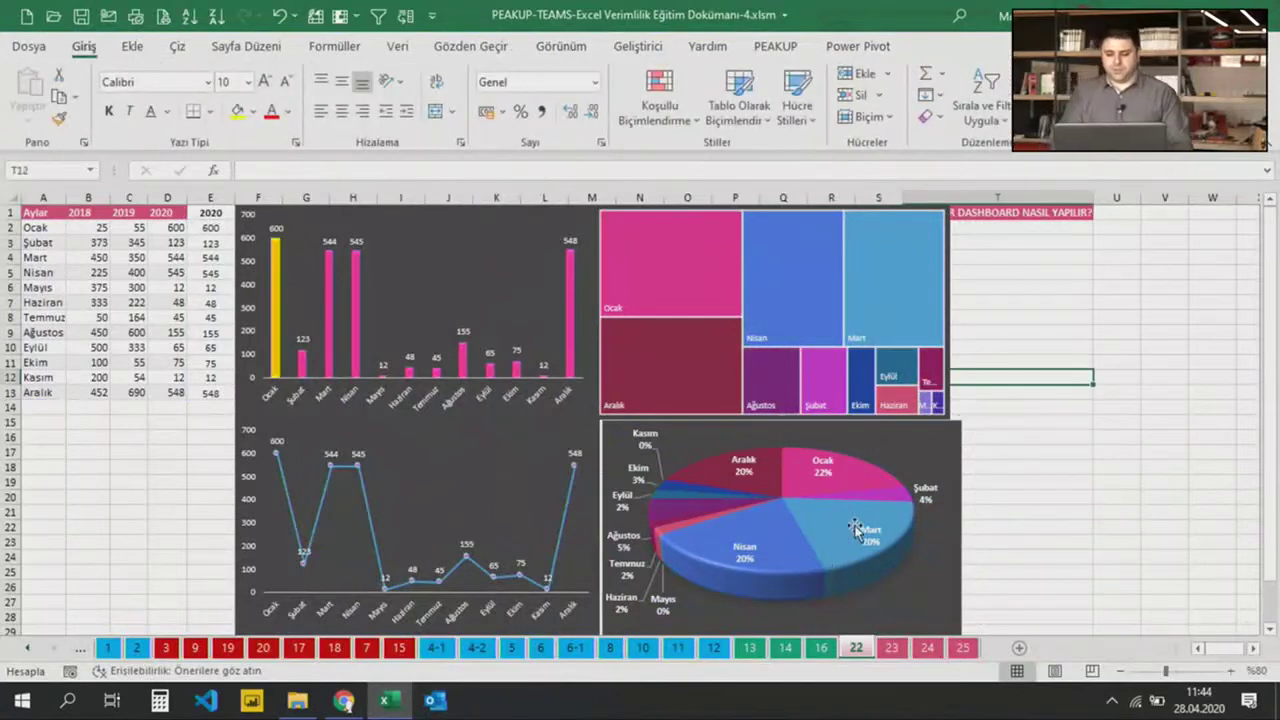
Shift the pie chart slightly left and review its outline colour options
{"action": "left_click", "coordinate": [955, 440]}
{"action": "left_click_drag", "start_coordinate": [955, 440], "coordinate": [950, 442]}
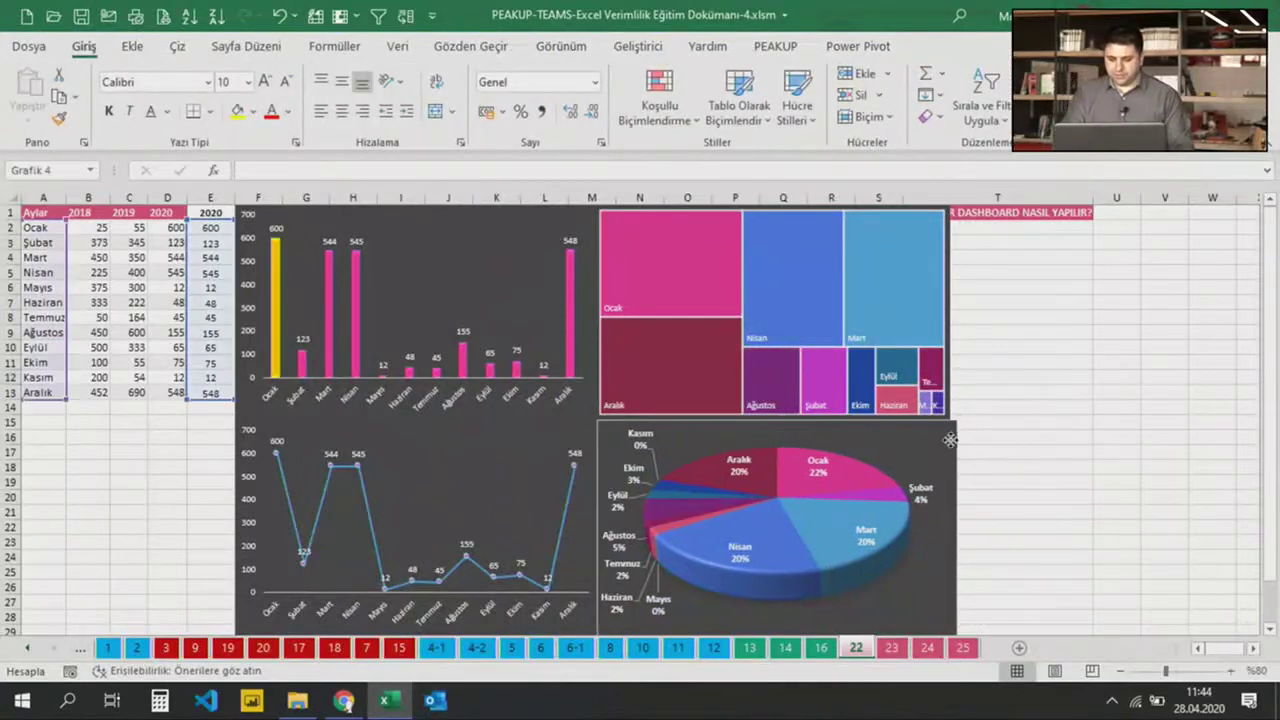
{"action": "left_click", "coordinate": [1070, 447]}
{"action": "left_click", "coordinate": [927, 435]}
{"action": "left_click", "coordinate": [1030, 448]}
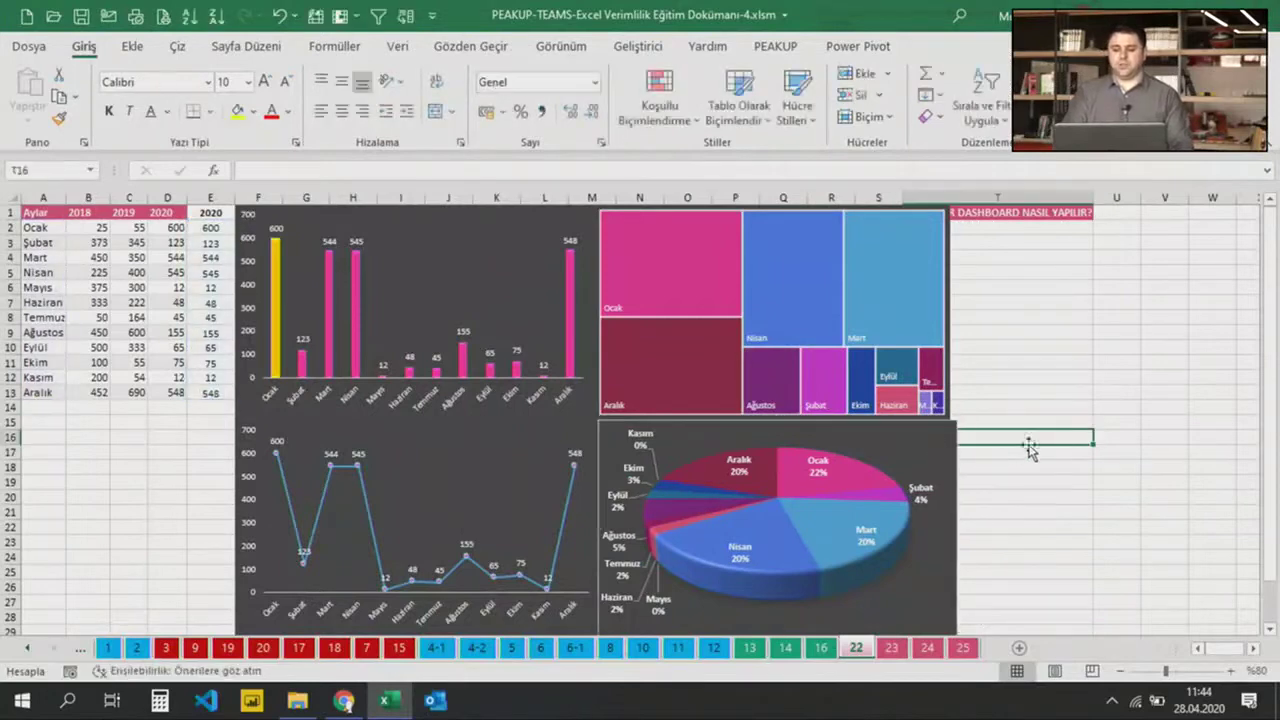
{"action": "left_click", "coordinate": [931, 437]}
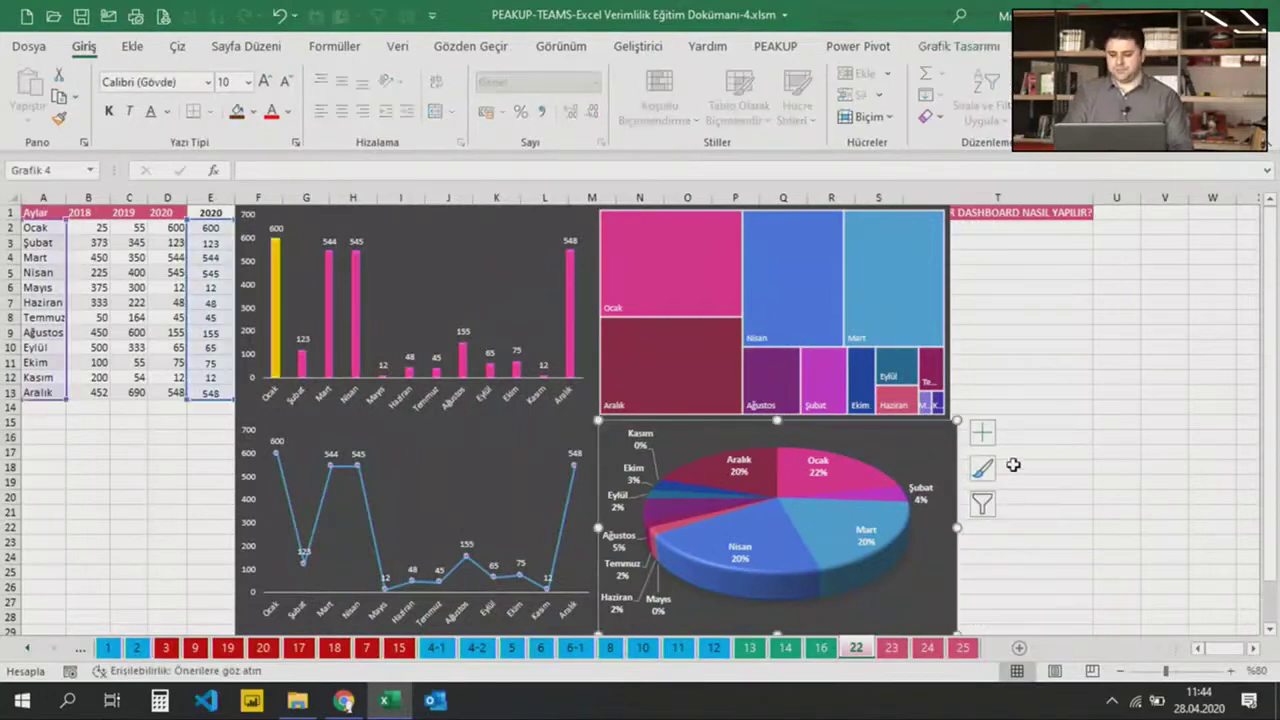
{"action": "left_click", "coordinate": [990, 46]}
{"action": "left_click", "coordinate": [1035, 46]}
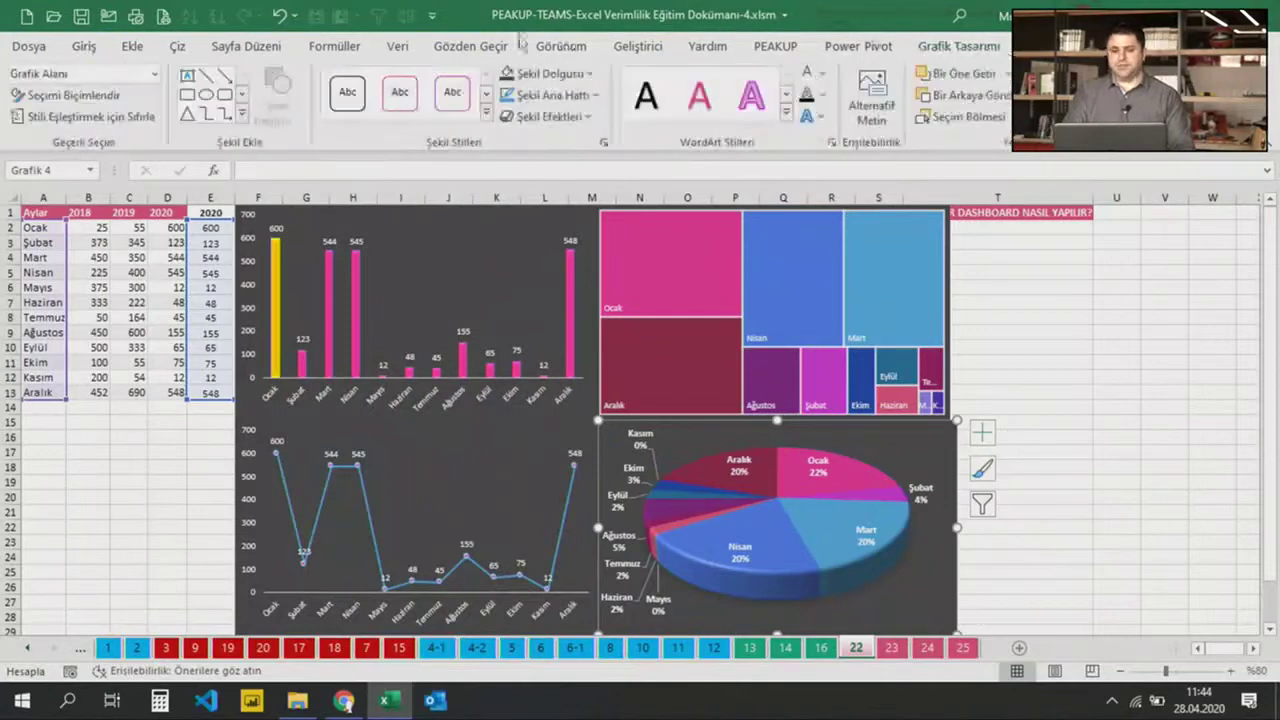
{"action": "left_click", "coordinate": [550, 95]}
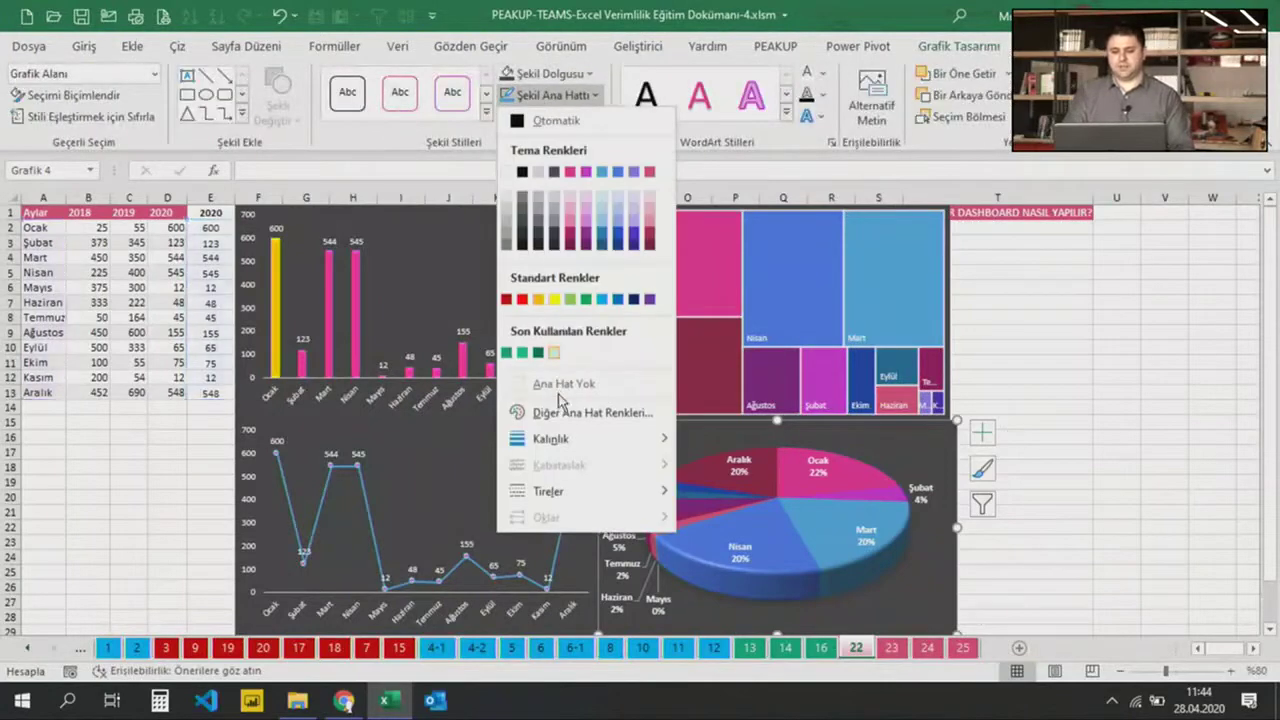
{"action": "left_click", "coordinate": [1165, 410]}
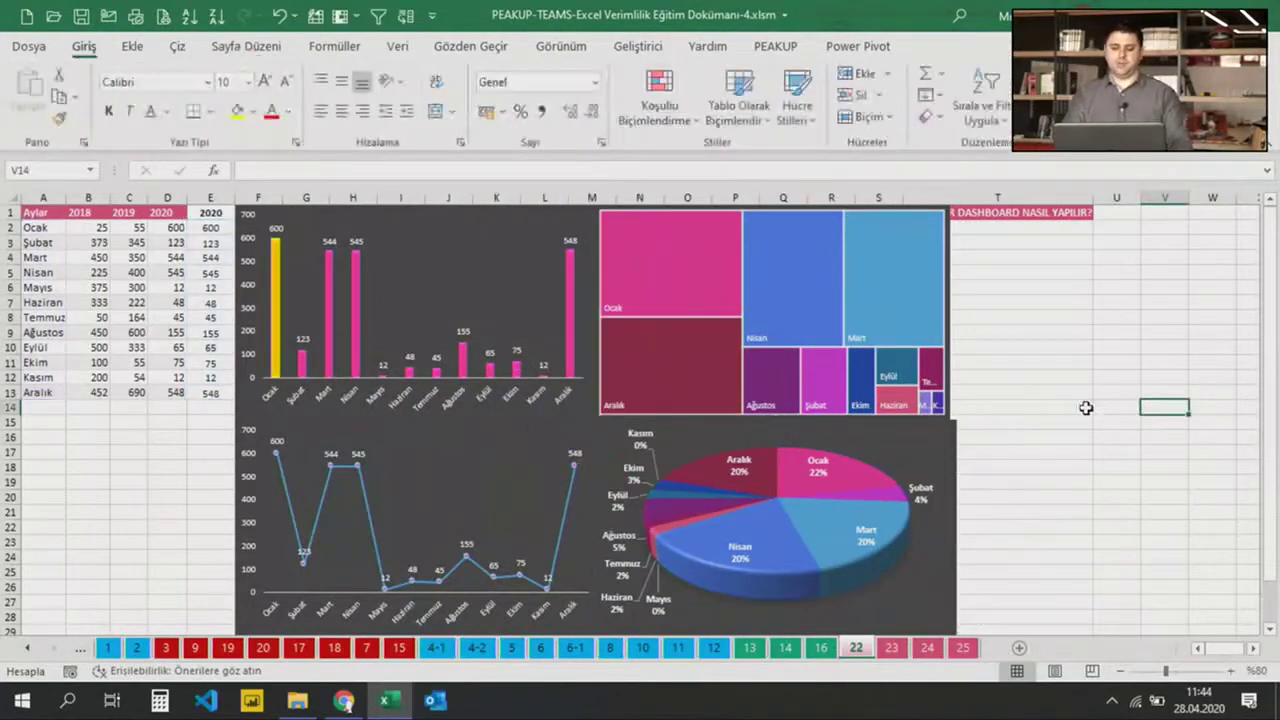
Stretch the treemap's right edge out to match the pie chart and background edge
{"action": "left_click", "coordinate": [948, 333]}
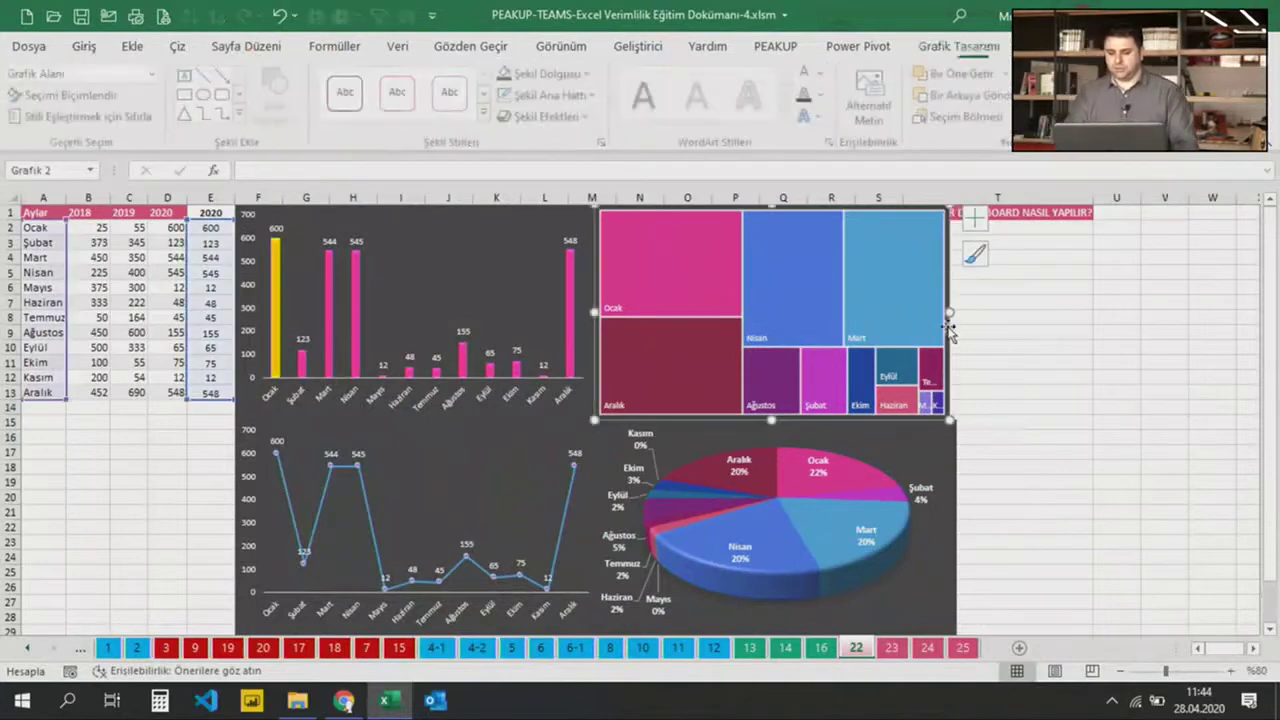
{"action": "left_click_drag", "start_coordinate": [952, 310], "coordinate": [957, 313]}
{"action": "left_click", "coordinate": [1031, 345]}
{"action": "left_click", "coordinate": [986, 375]}
{"action": "left_click", "coordinate": [952, 315]}
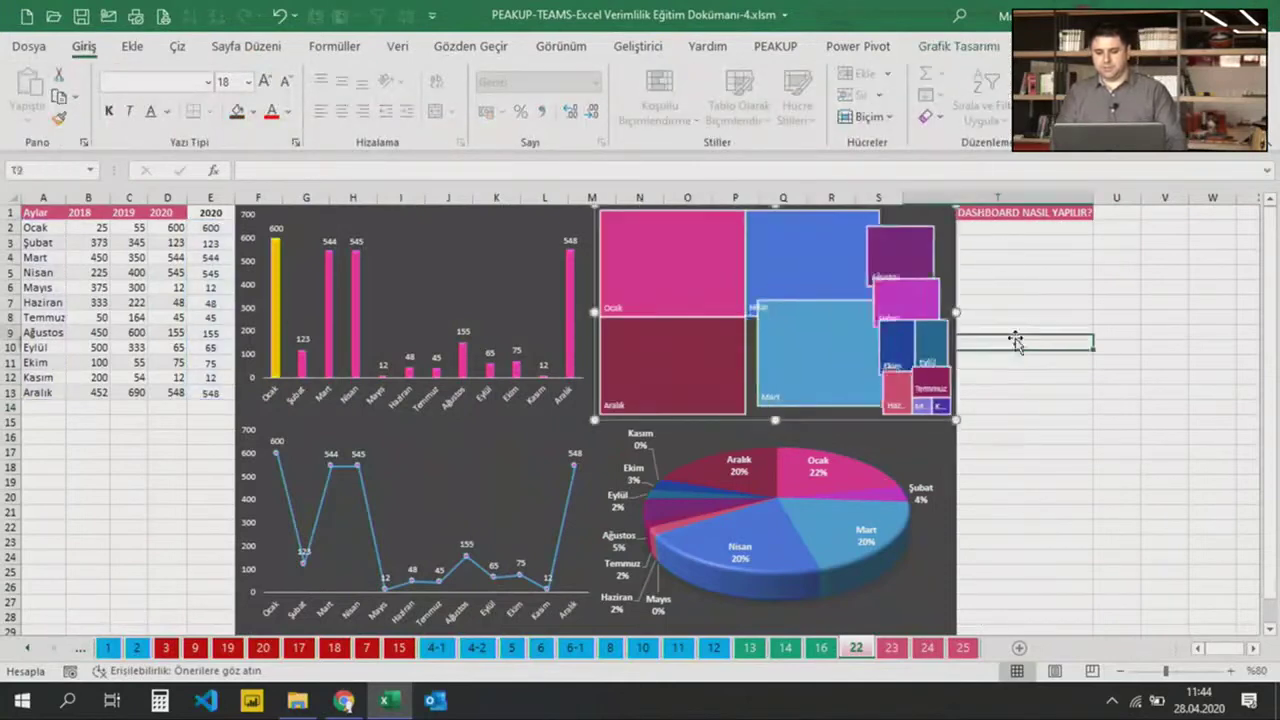
{"action": "left_click", "coordinate": [1014, 337]}
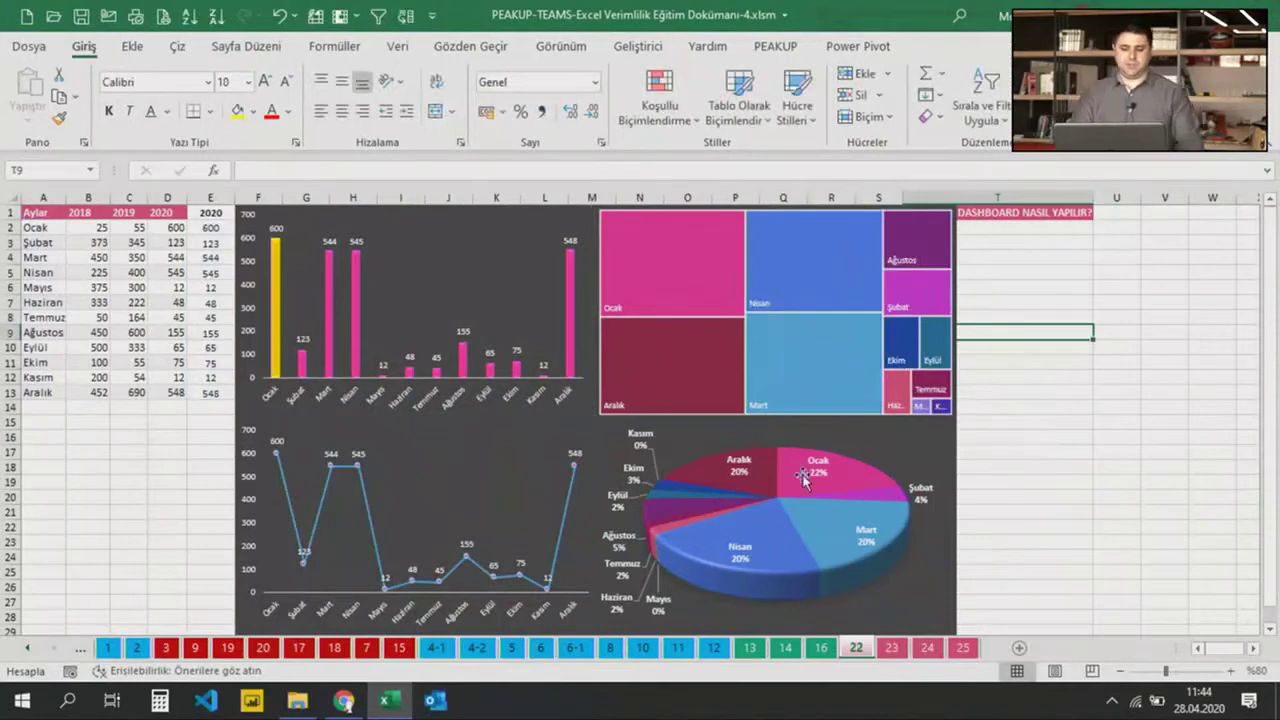
{"action": "left_click", "coordinate": [1030, 467]}
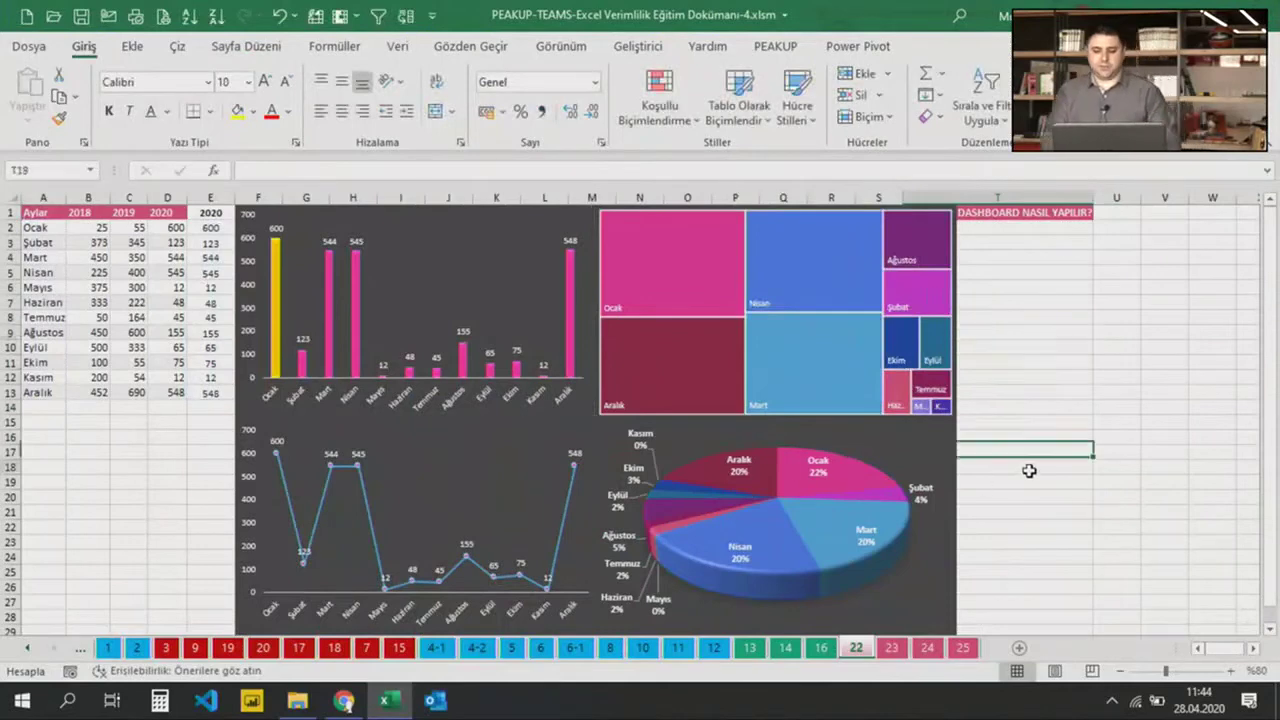
Cycle the dashboard year through 2018, 2019 and 2020, recalculating with F9, ending on 2018
{"action": "left_click", "coordinate": [84, 219]}
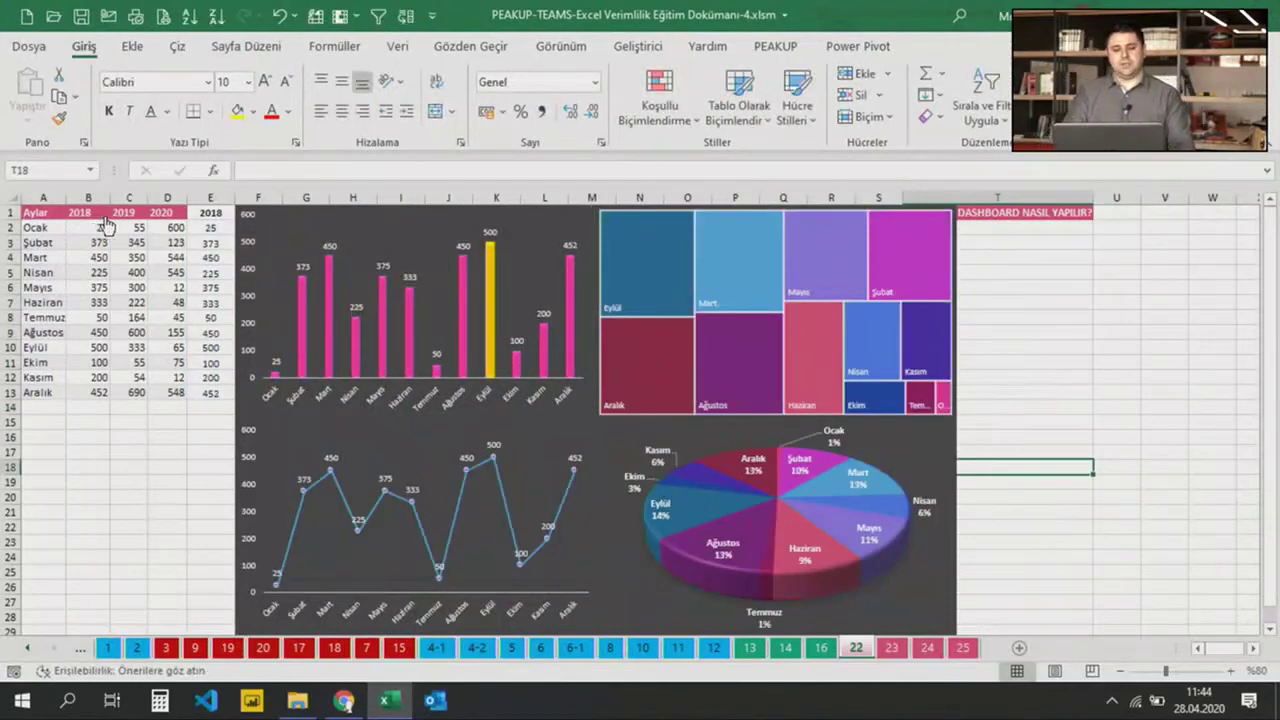
{"action": "left_click", "coordinate": [125, 214]}
{"action": "left_click", "coordinate": [157, 214]}
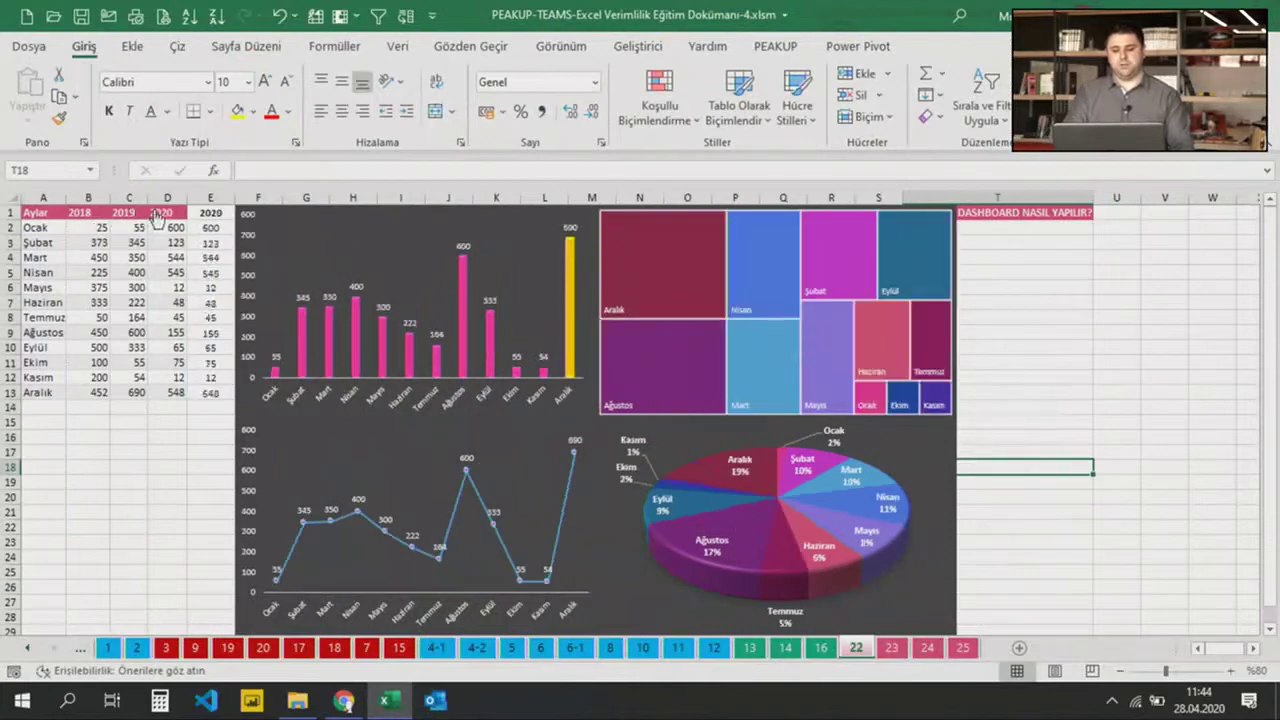
{"action": "left_click", "coordinate": [85, 219]}
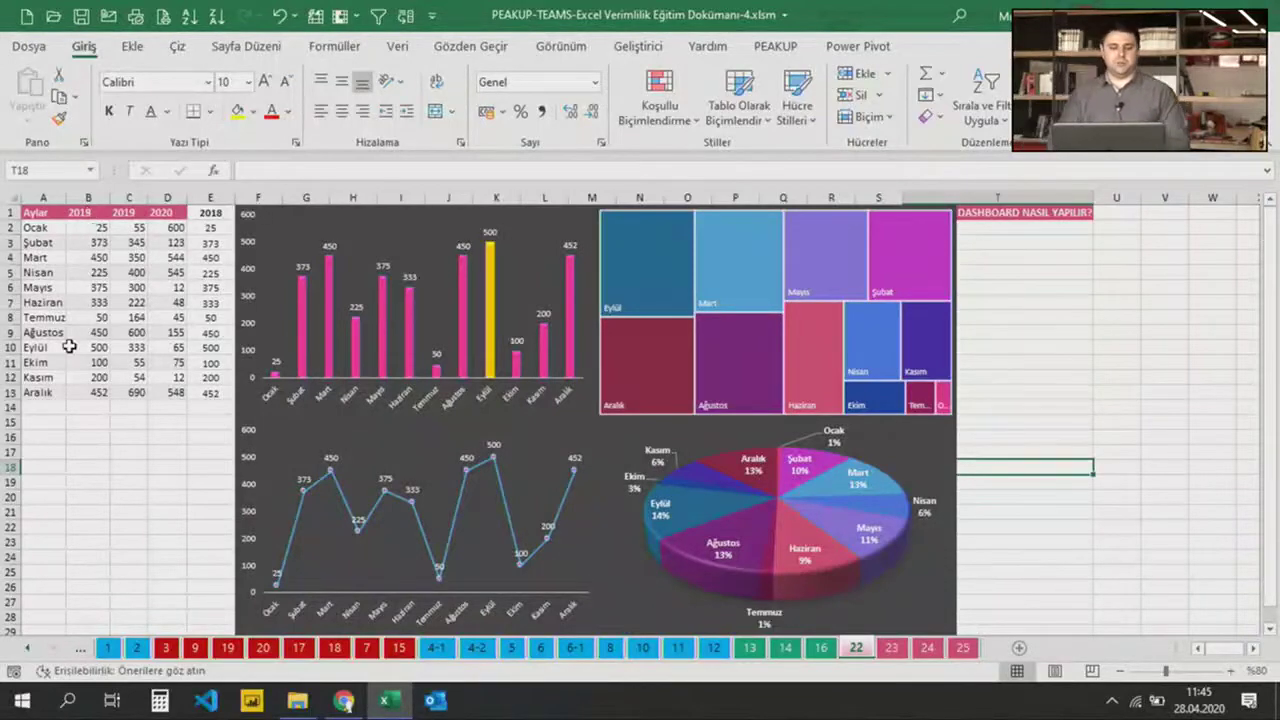
{"action": "key", "text": "F9"}
{"action": "key", "text": "F9"}
{"action": "key", "text": "F9"}
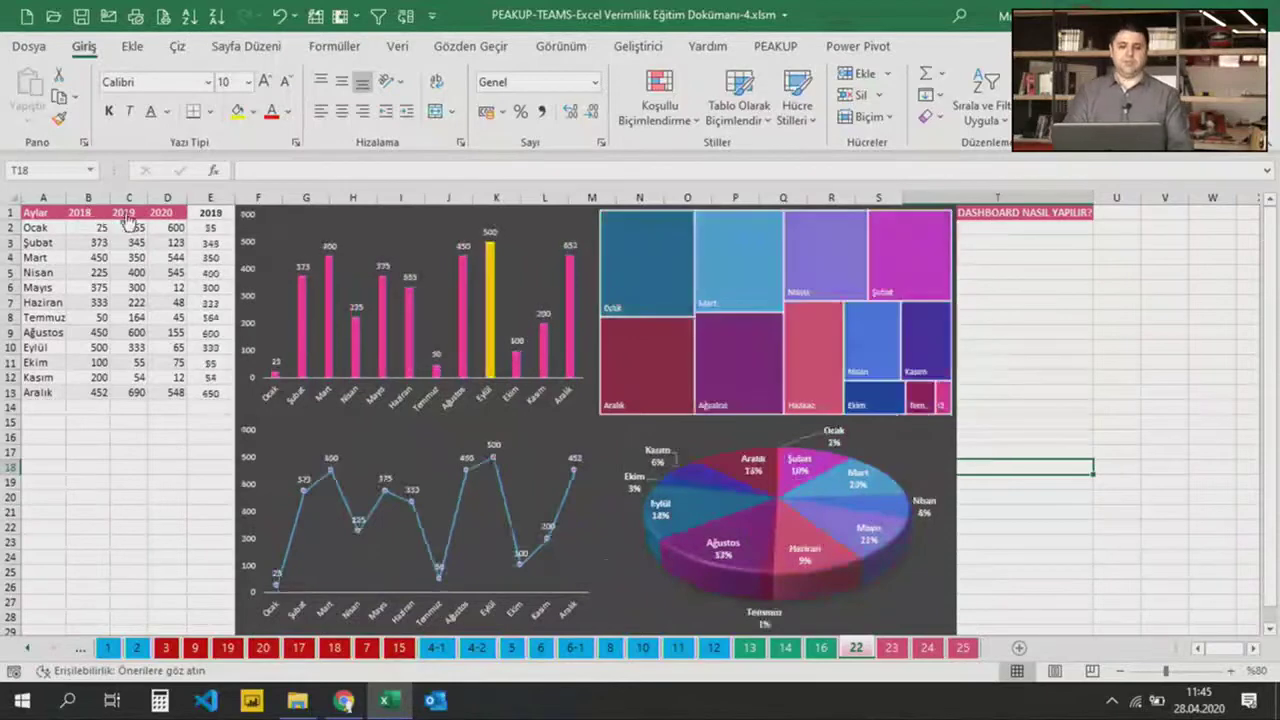
{"action": "left_click", "coordinate": [124, 213]}
{"action": "left_click", "coordinate": [160, 213]}
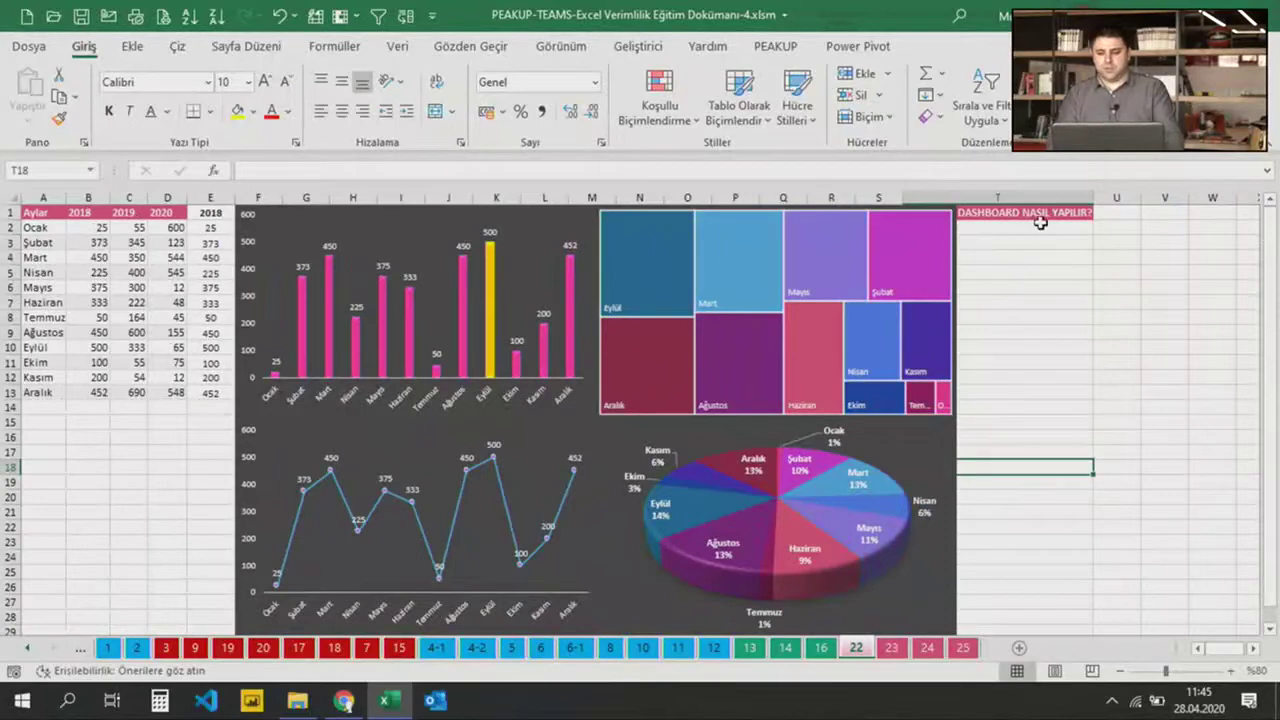
{"action": "left_click", "coordinate": [1139, 209]}
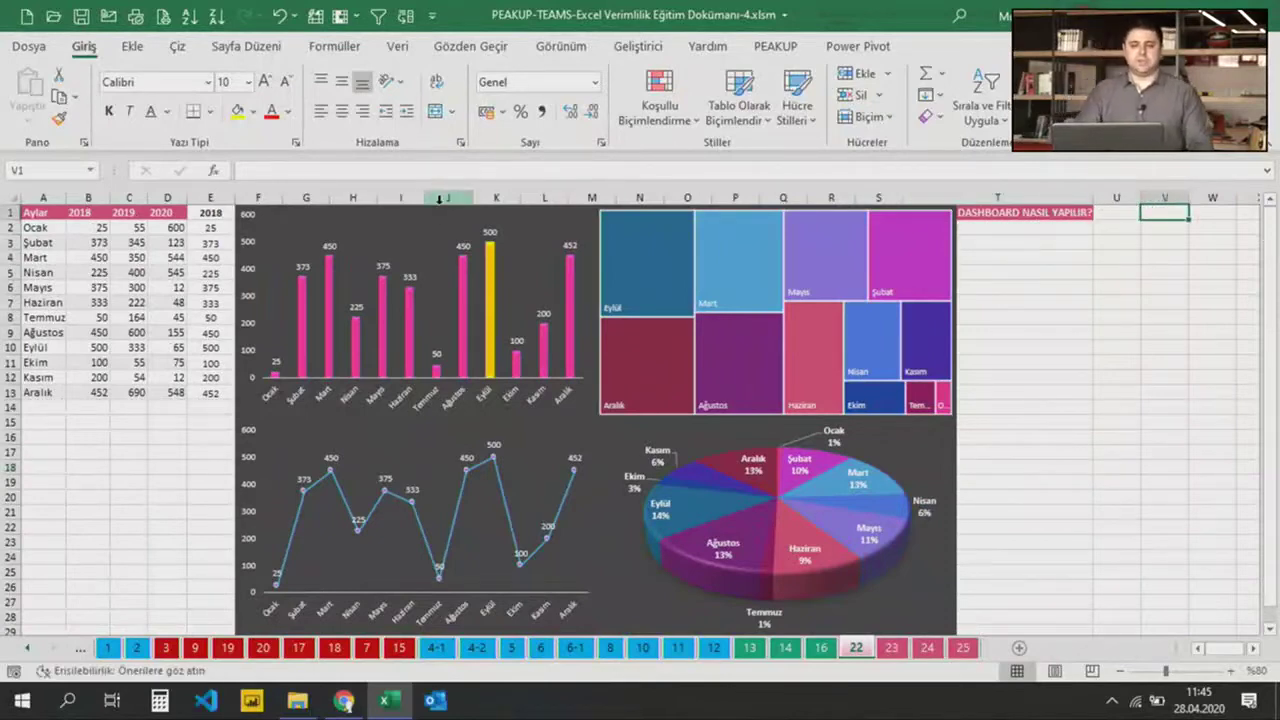
{"action": "left_click", "coordinate": [380, 212]}
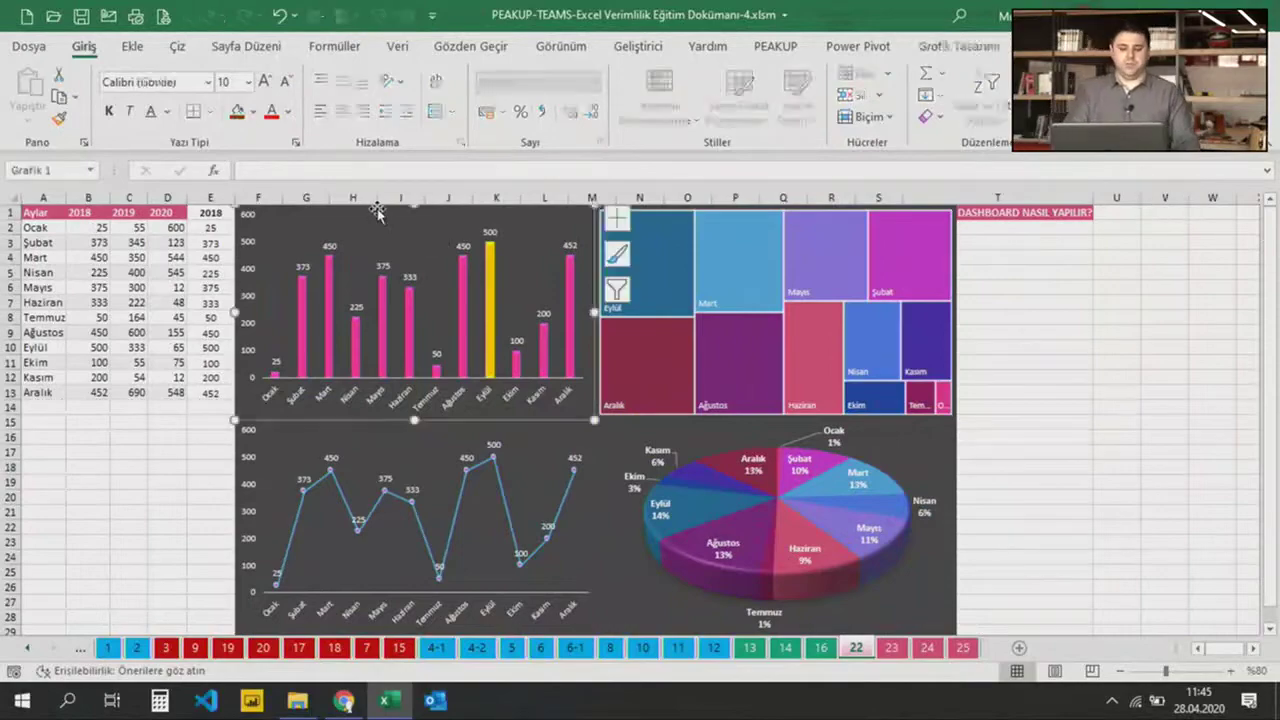
{"action": "left_click", "coordinate": [135, 302]}
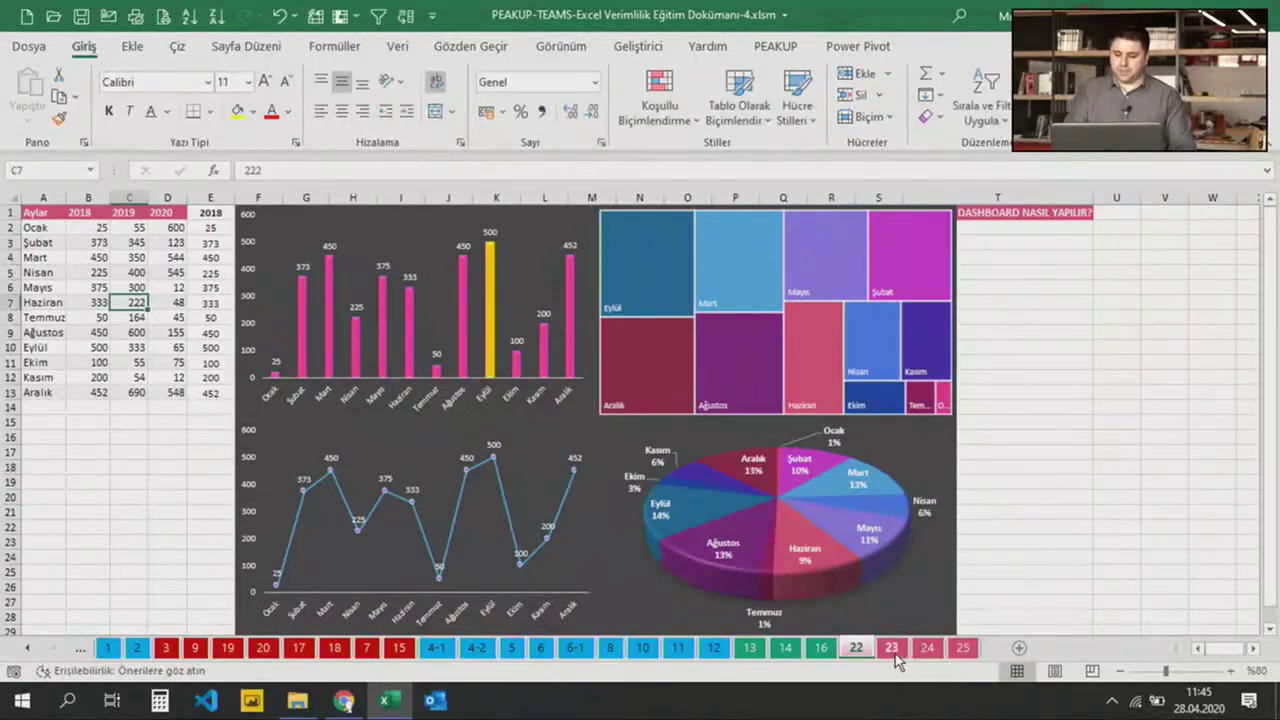
Go to sheet 23, mark the criteria area Q2:S3 and select I2 for the formula
{"action": "left_click", "coordinate": [892, 650]}
{"action": "left_click", "coordinate": [758, 411]}
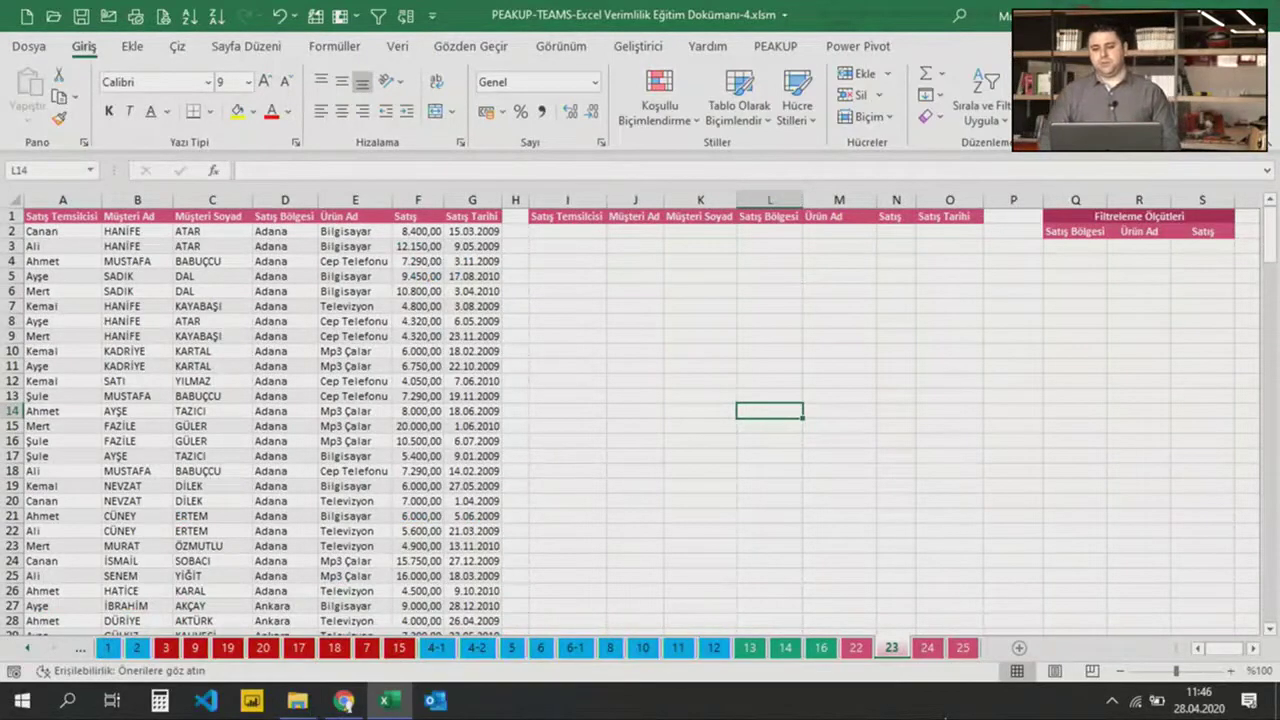
{"action": "mouse_move", "coordinate": [1077, 248]}
{"action": "left_mouse_down"}
{"action": "mouse_move", "coordinate": [1179, 231]}
{"action": "mouse_move", "coordinate": [1185, 247]}
{"action": "left_mouse_up"}
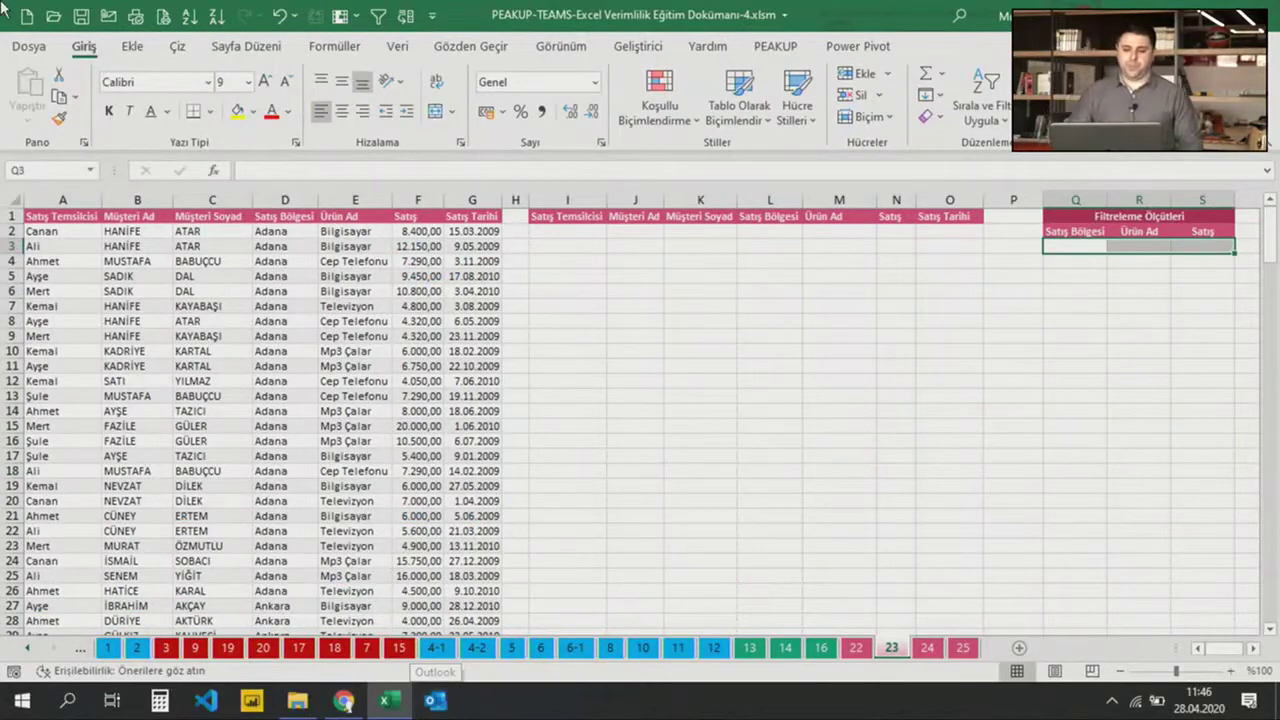
{"action": "left_click", "coordinate": [555, 231]}
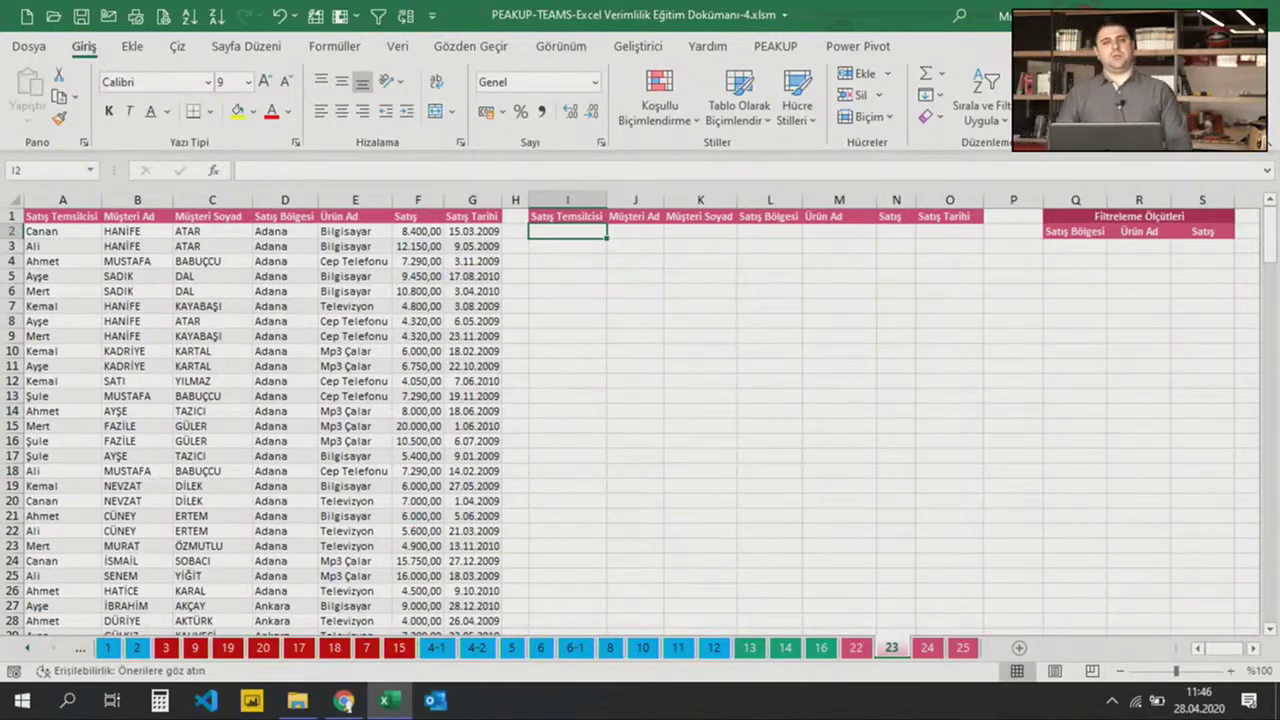
Begin a FİLTRE formula in I2 with the data range A2:G202
{"action": "type", "text": "=F"}
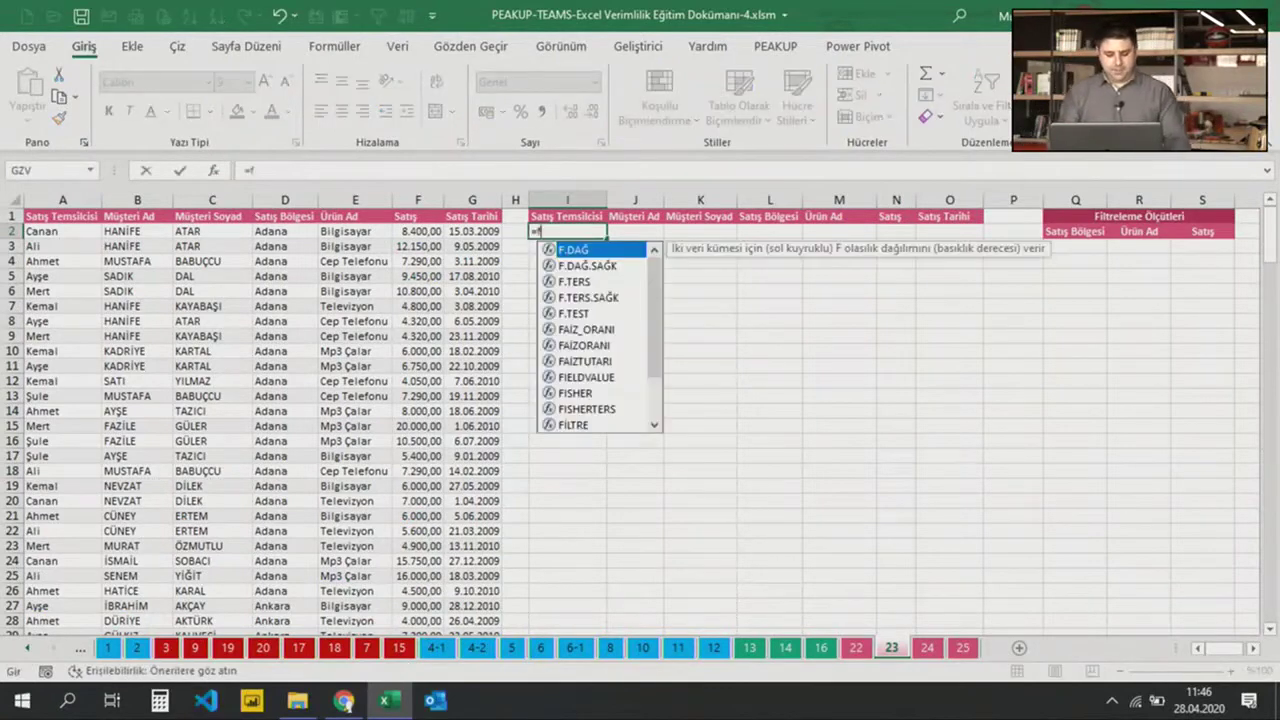
{"action": "type", "text": "İLTRE("}
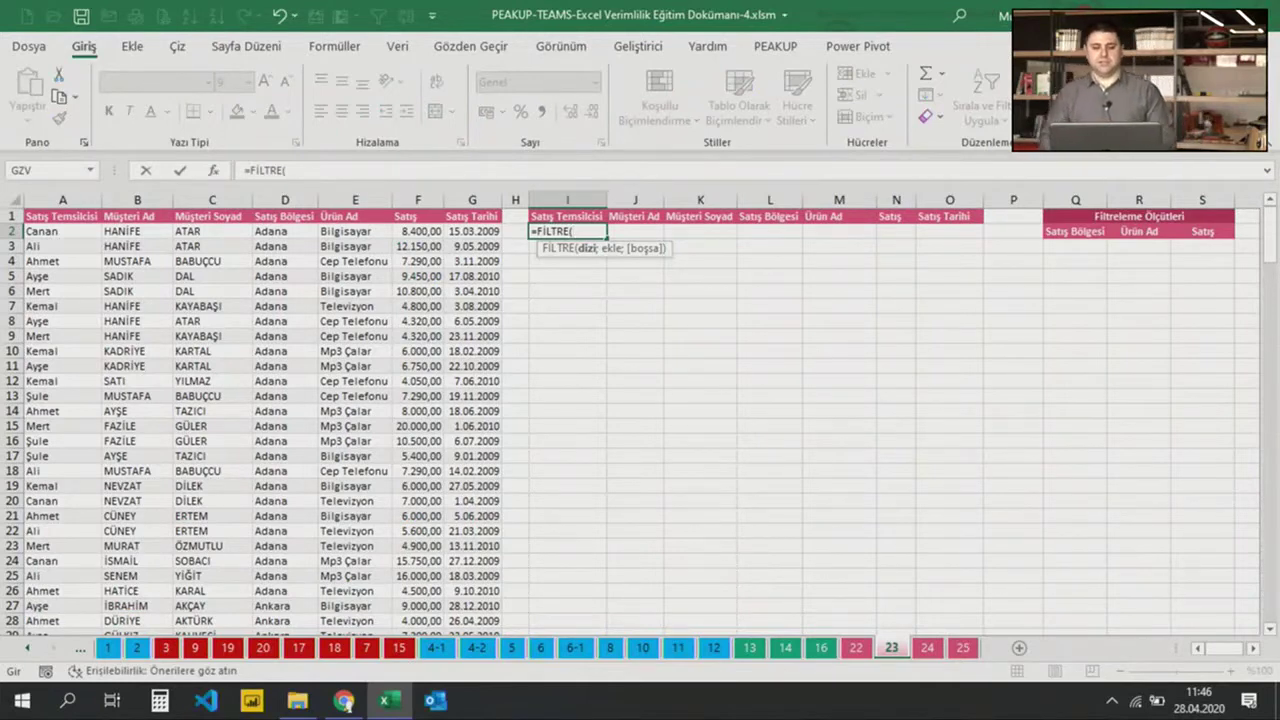
{"action": "left_click", "coordinate": [48, 231]}
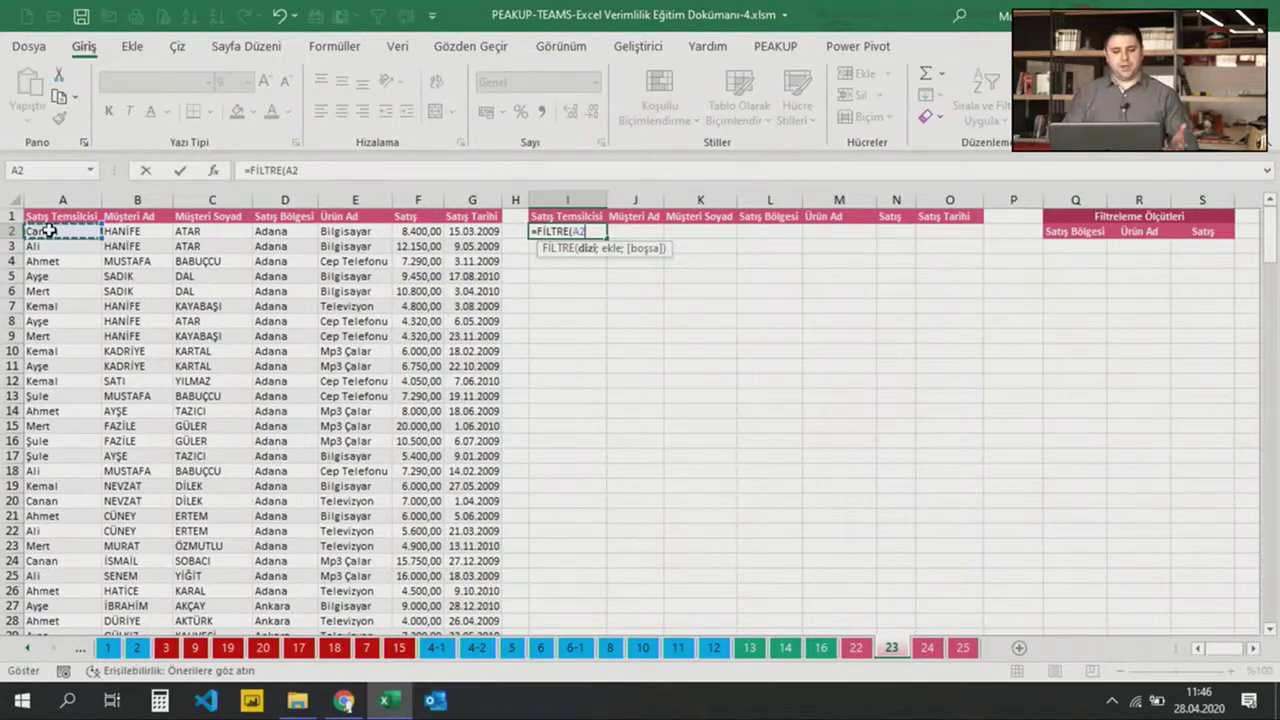
{"action": "key", "text": "ctrl+shift+Right"}
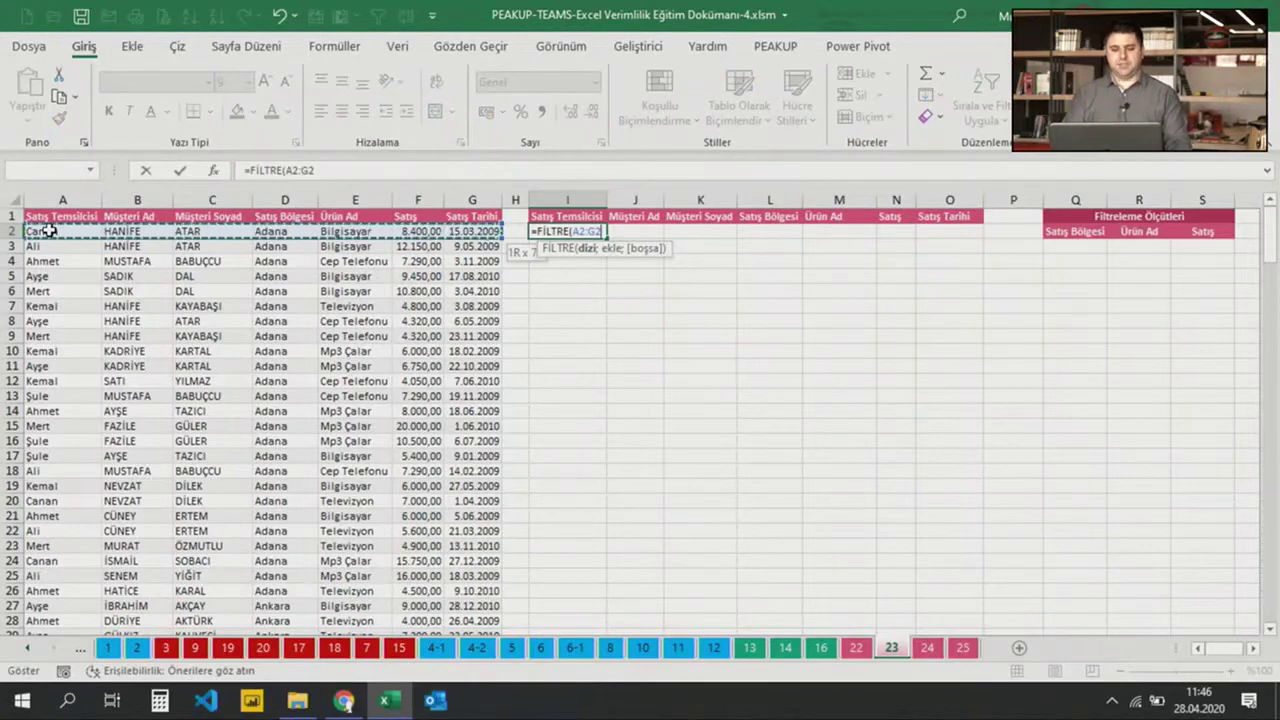
{"action": "key", "text": "ctrl+shift+Down"}
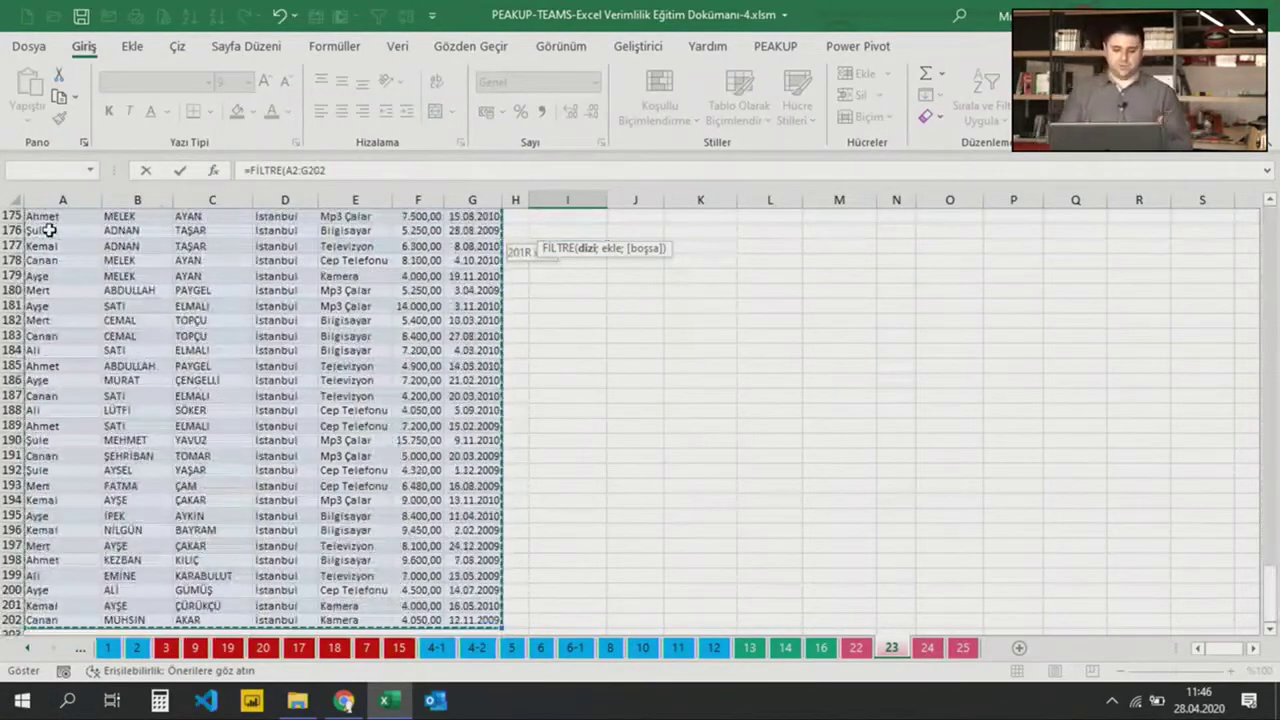
{"action": "type", "text": ";"}
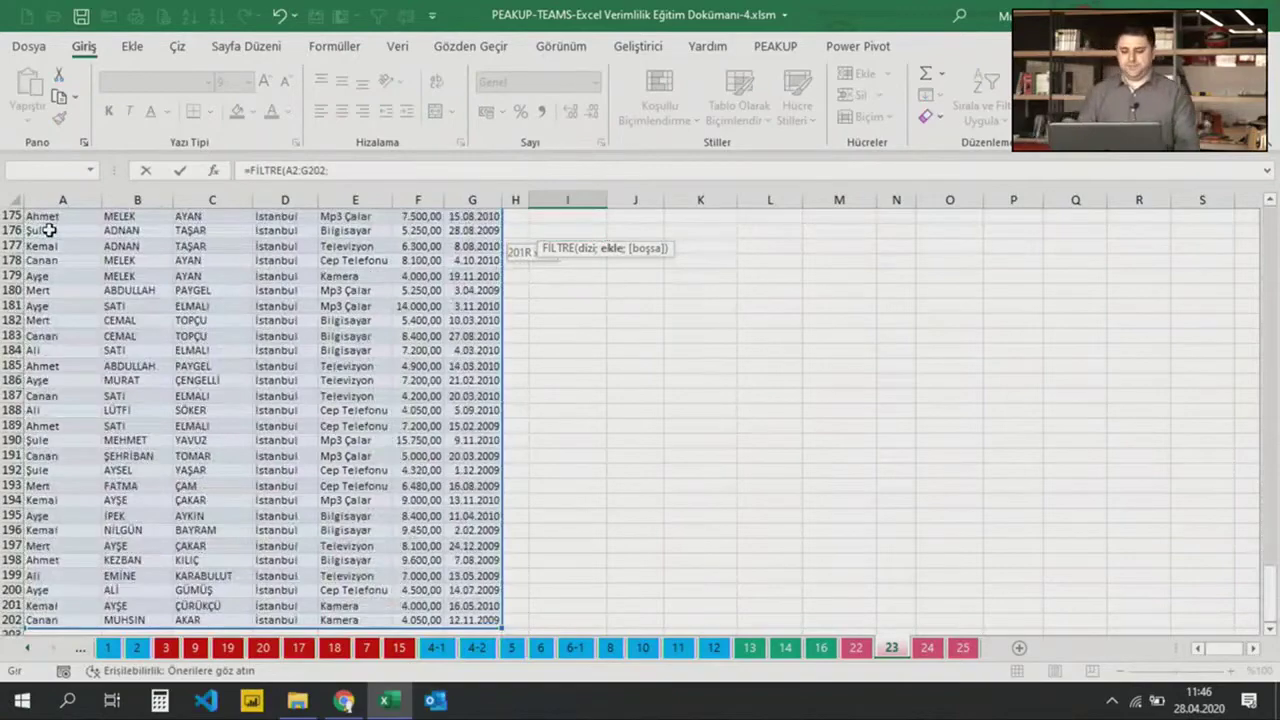
{"action": "key", "text": "ctrl+Home"}
{"action": "key", "text": "BackSpace"}
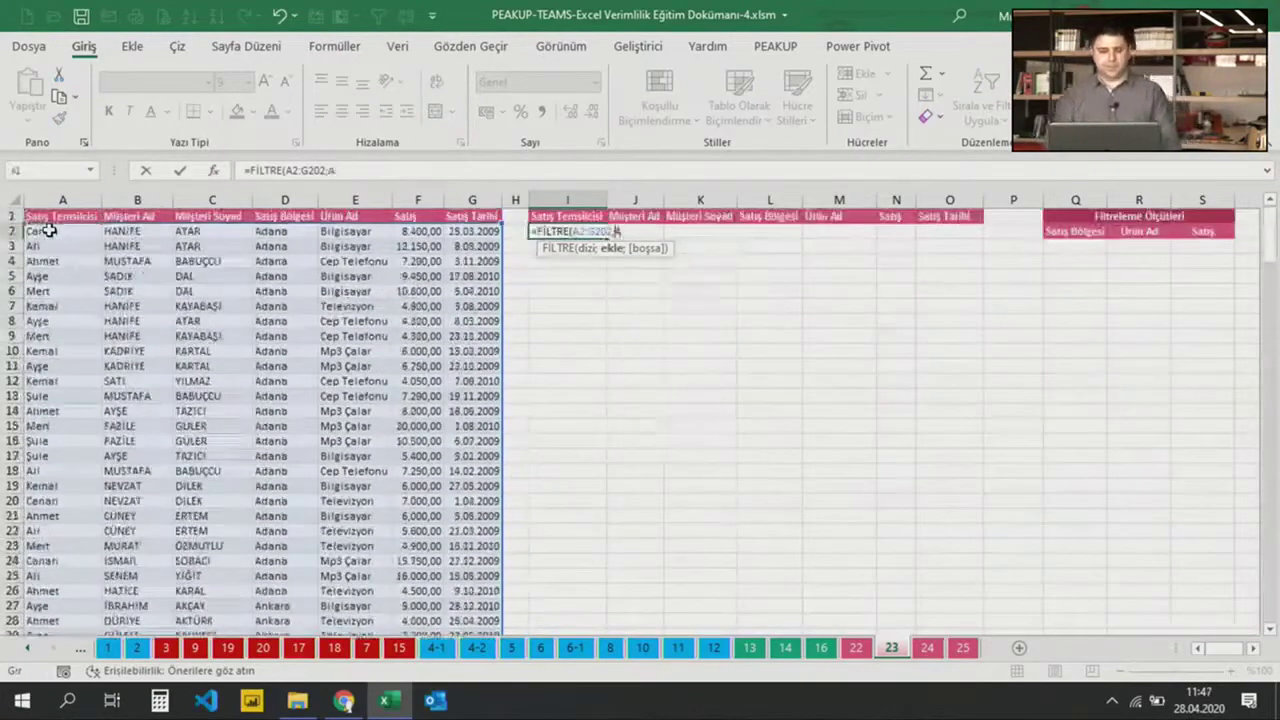
{"action": "key", "text": "BackSpace"}
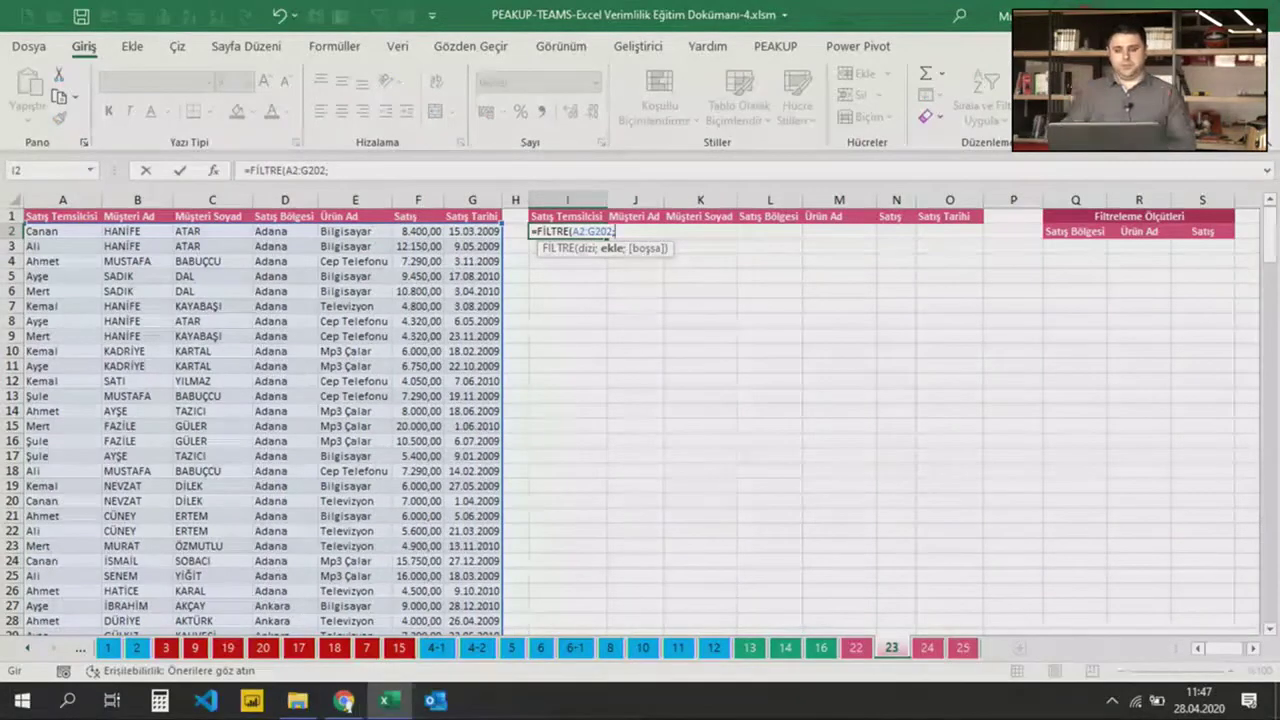
Add the condition D2:D202=Q3 with a 'Bulamadım' fallback and enter the formula
{"action": "left_click", "coordinate": [284, 231]}
{"action": "key", "text": "ctrl+shift+Down"}
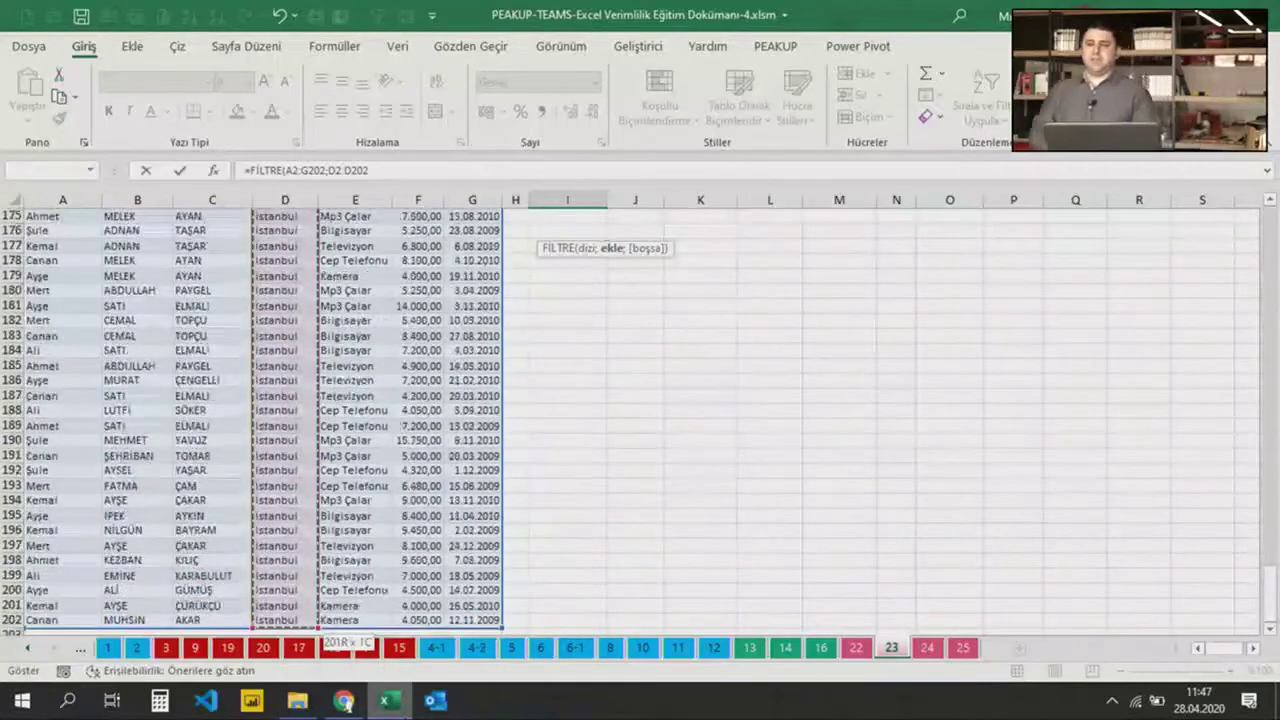
{"action": "type", "text": "="}
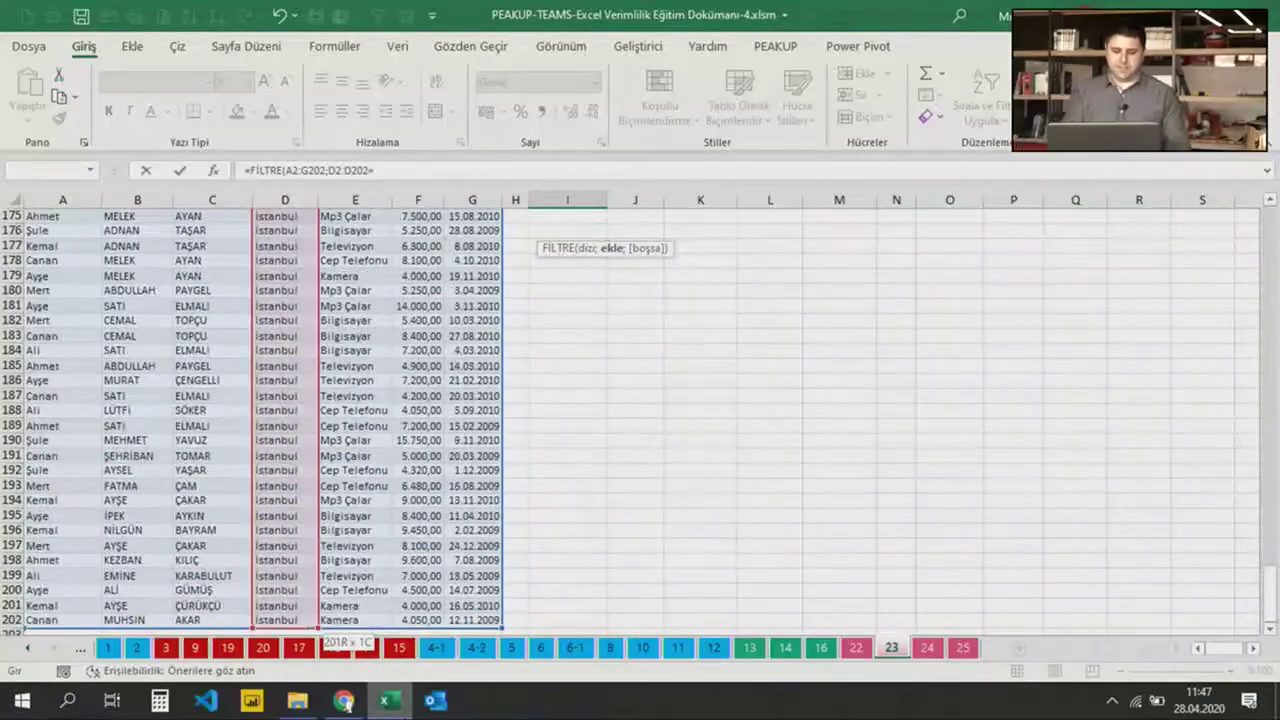
{"action": "key", "text": "ctrl+Home"}
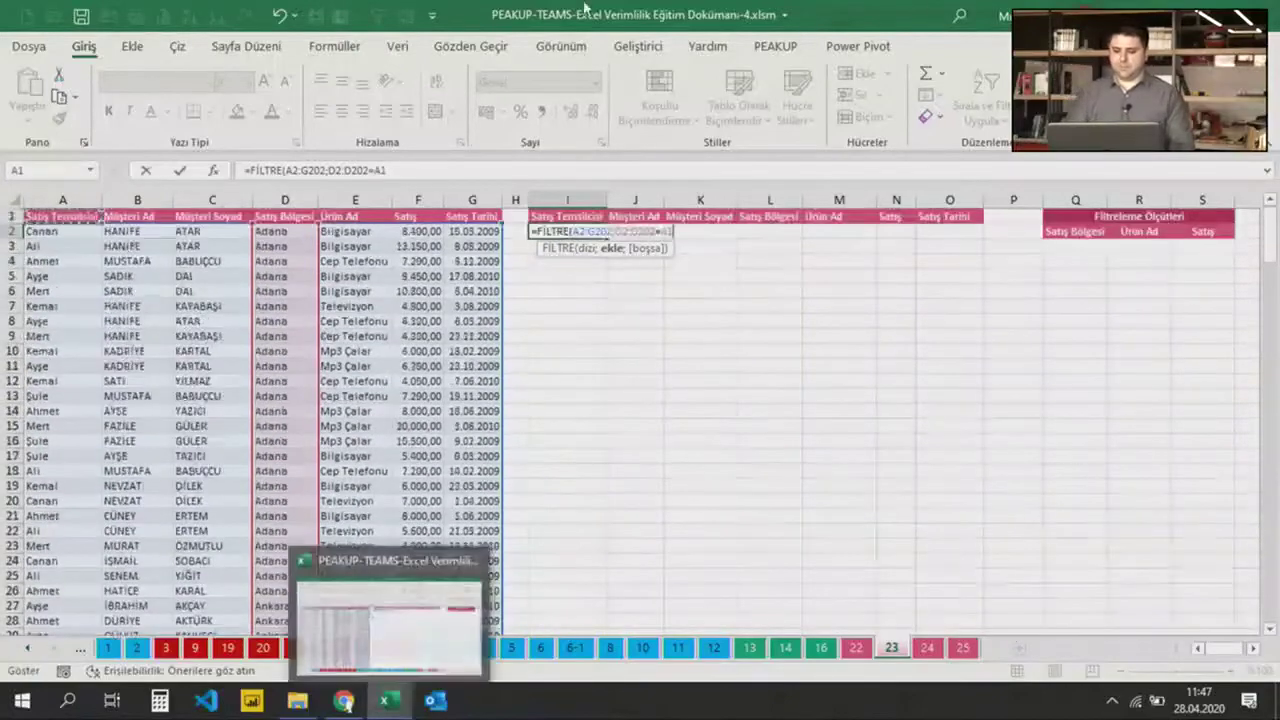
{"action": "left_click", "coordinate": [1058, 246]}
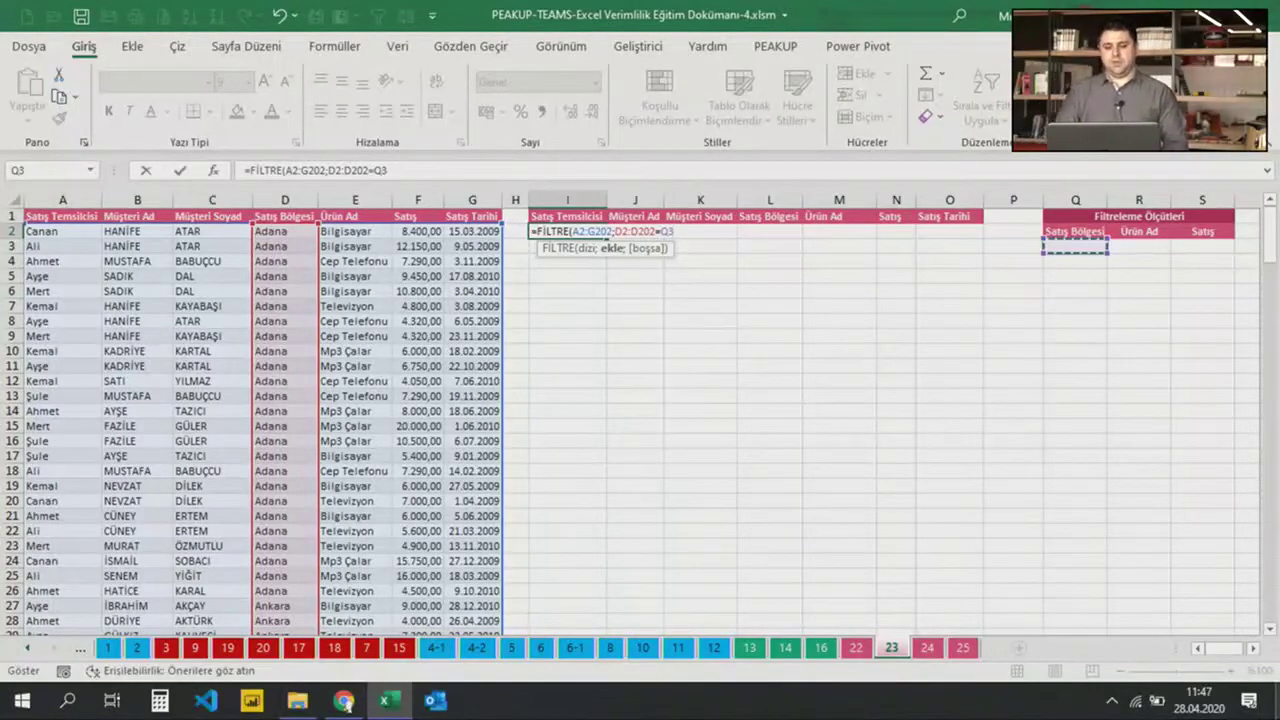
{"action": "type", "text": ";\"Bulamadım"}
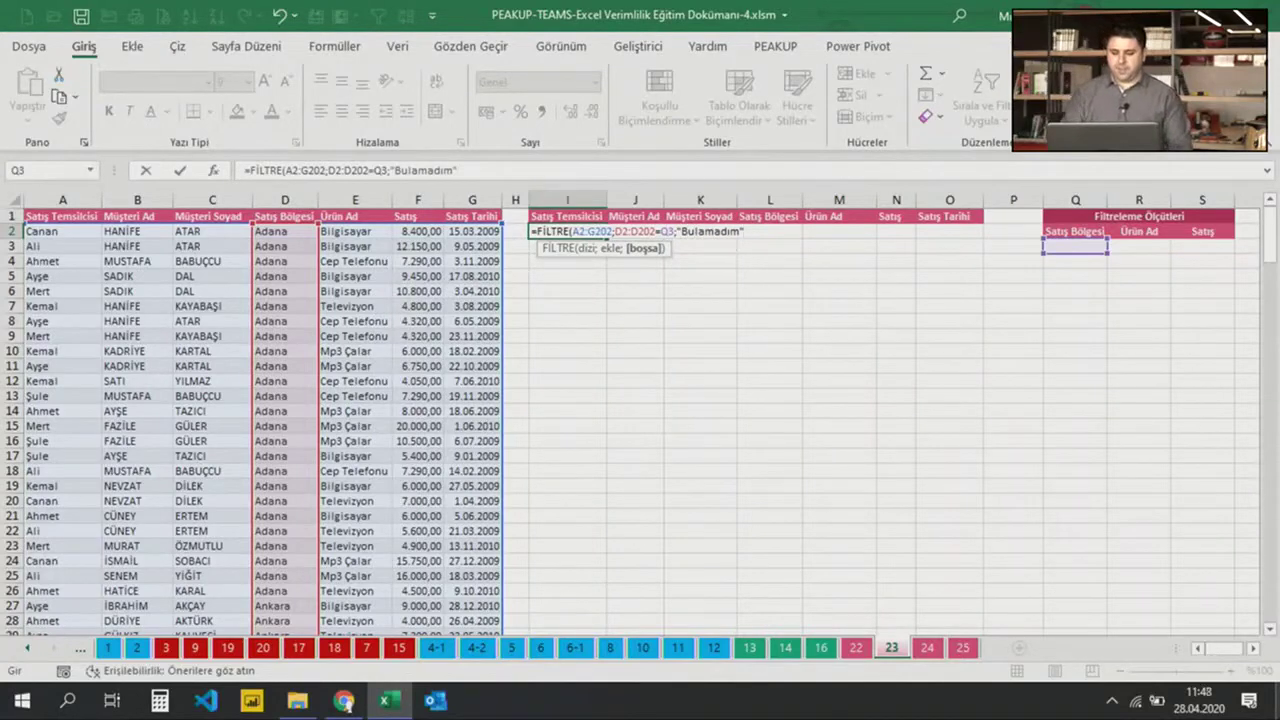
{"action": "key", "text": "Return"}
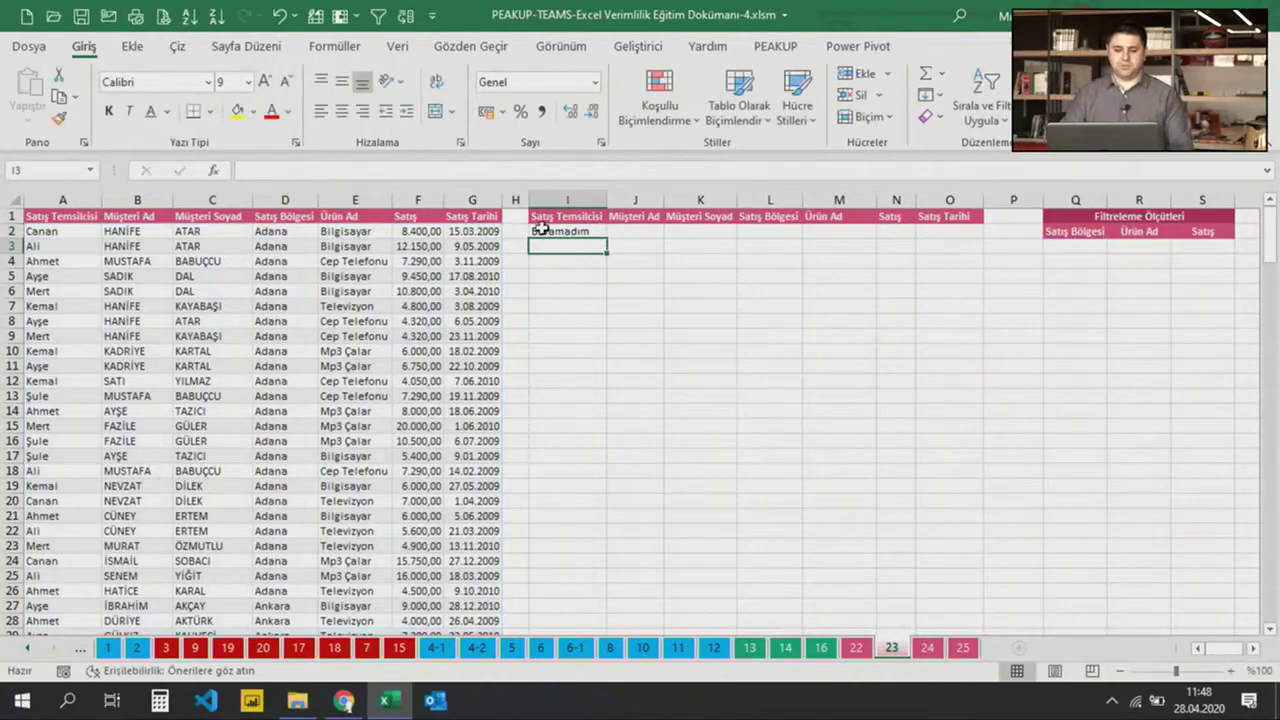
Enter adana as the region criterion in Q3
{"action": "left_click", "coordinate": [540, 230]}
{"action": "left_click", "coordinate": [1066, 236]}
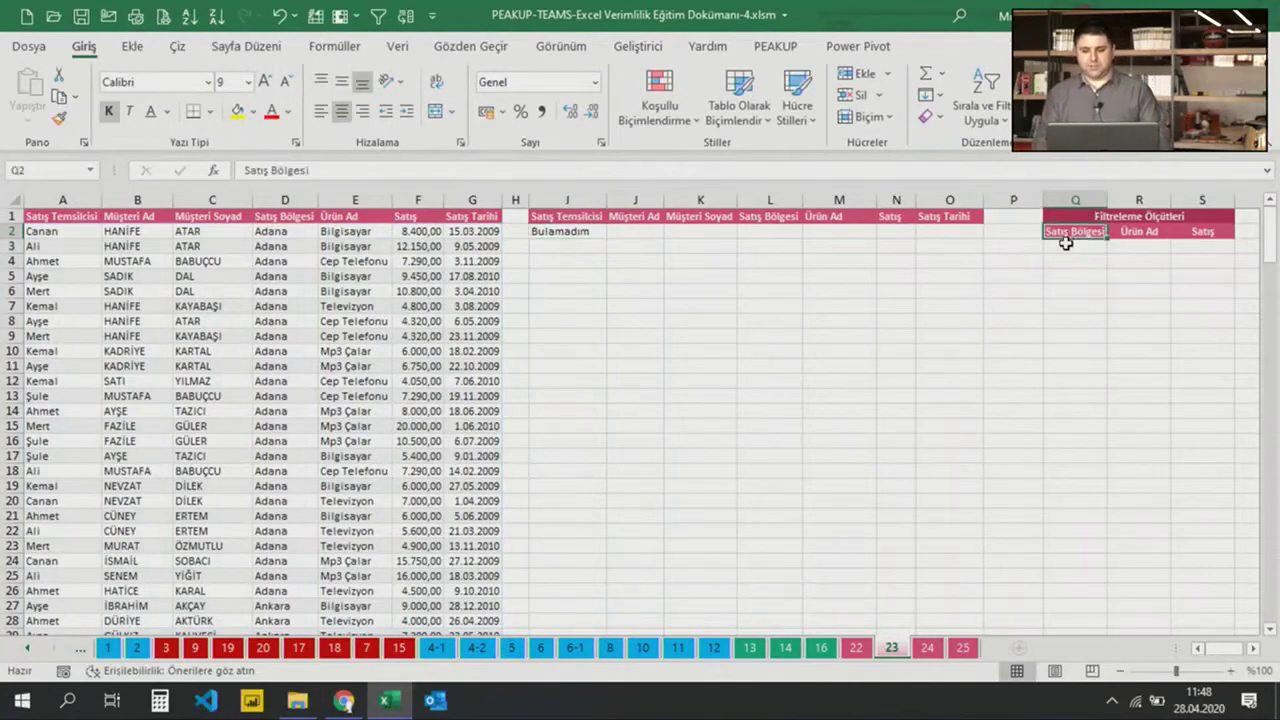
{"action": "key", "text": "Down"}
{"action": "type", "text": "ad"}
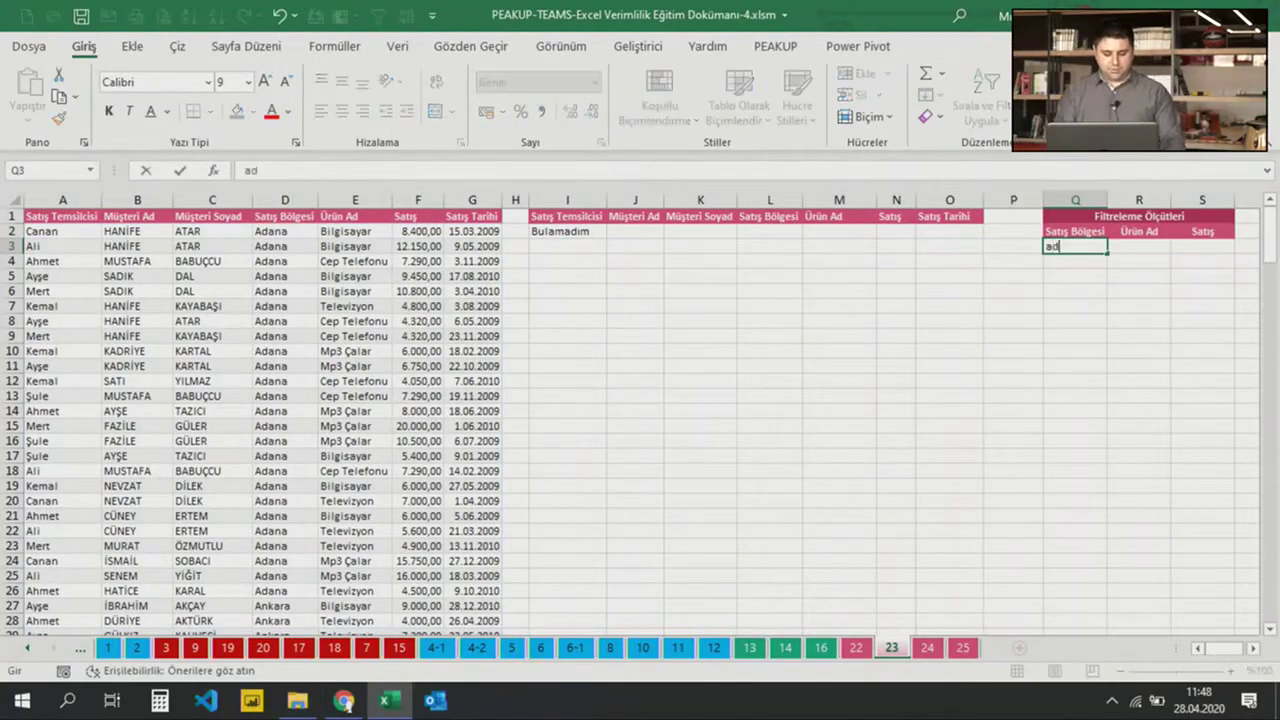
{"action": "key", "text": "Return"}
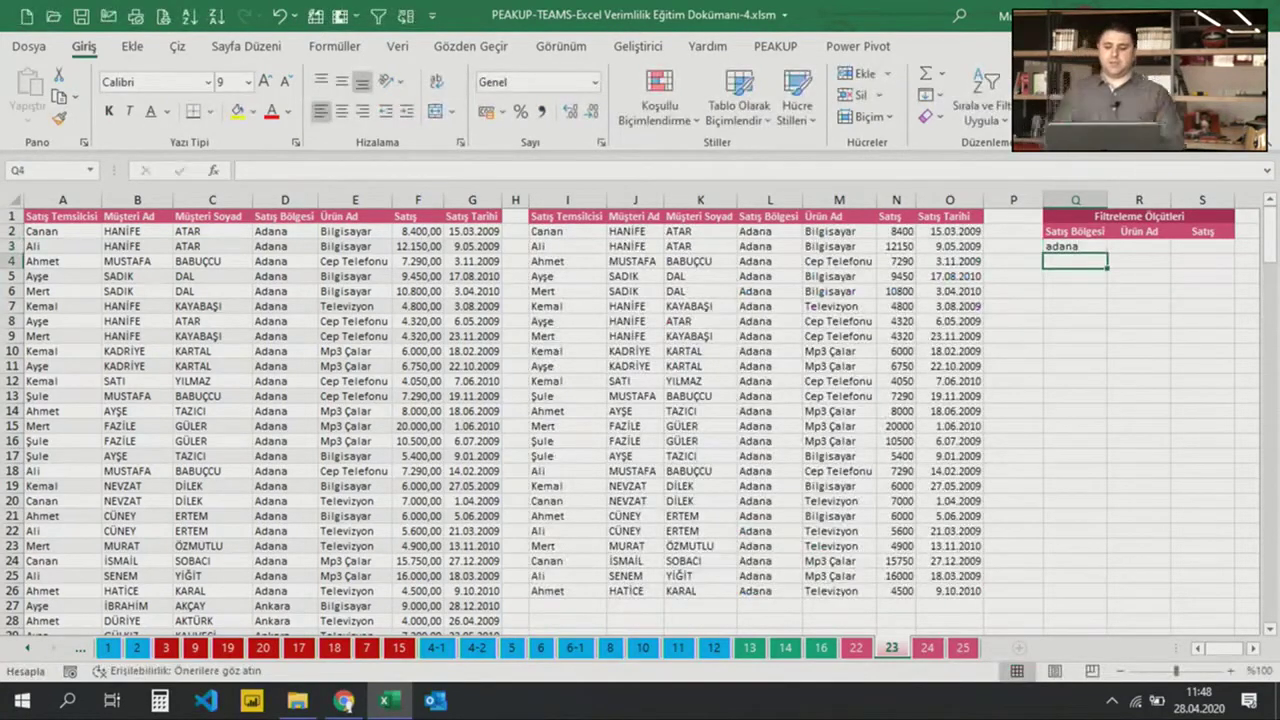
Replace the region criterion in Q3 with bursa, then izmir
{"action": "left_click", "coordinate": [1075, 246]}
{"action": "type", "text": "bursa"}
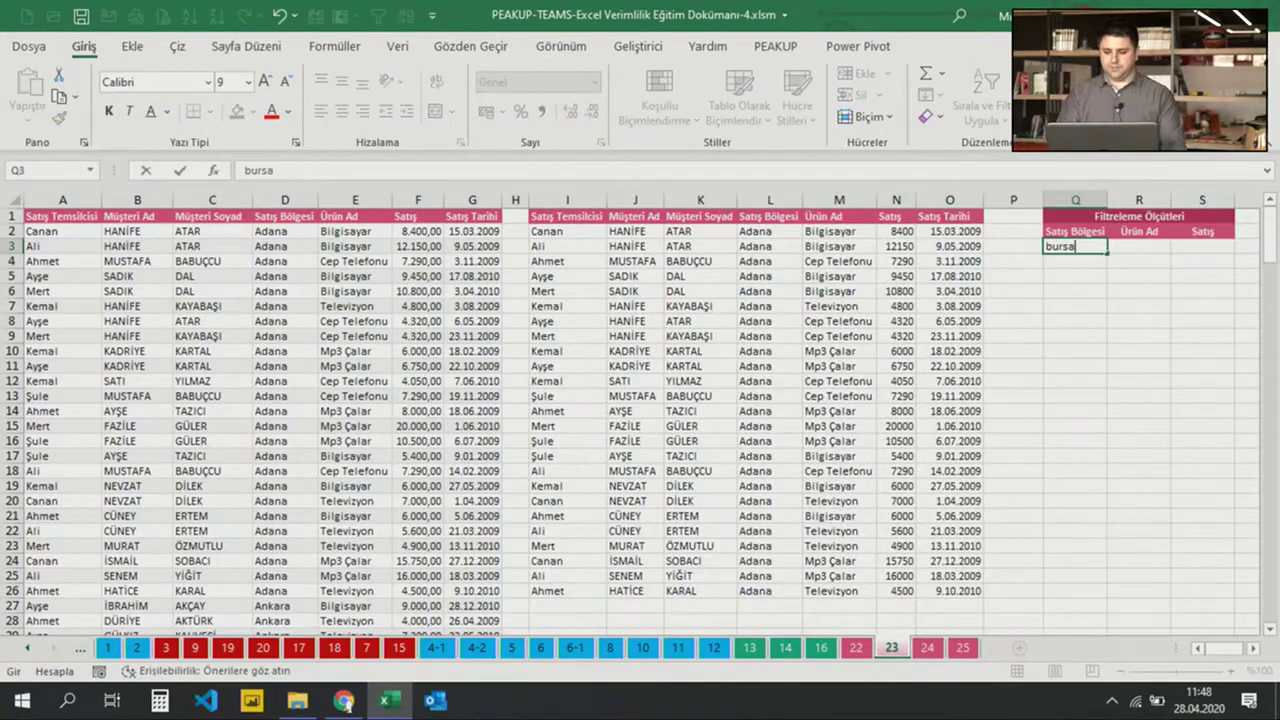
{"action": "key", "text": "Return"}
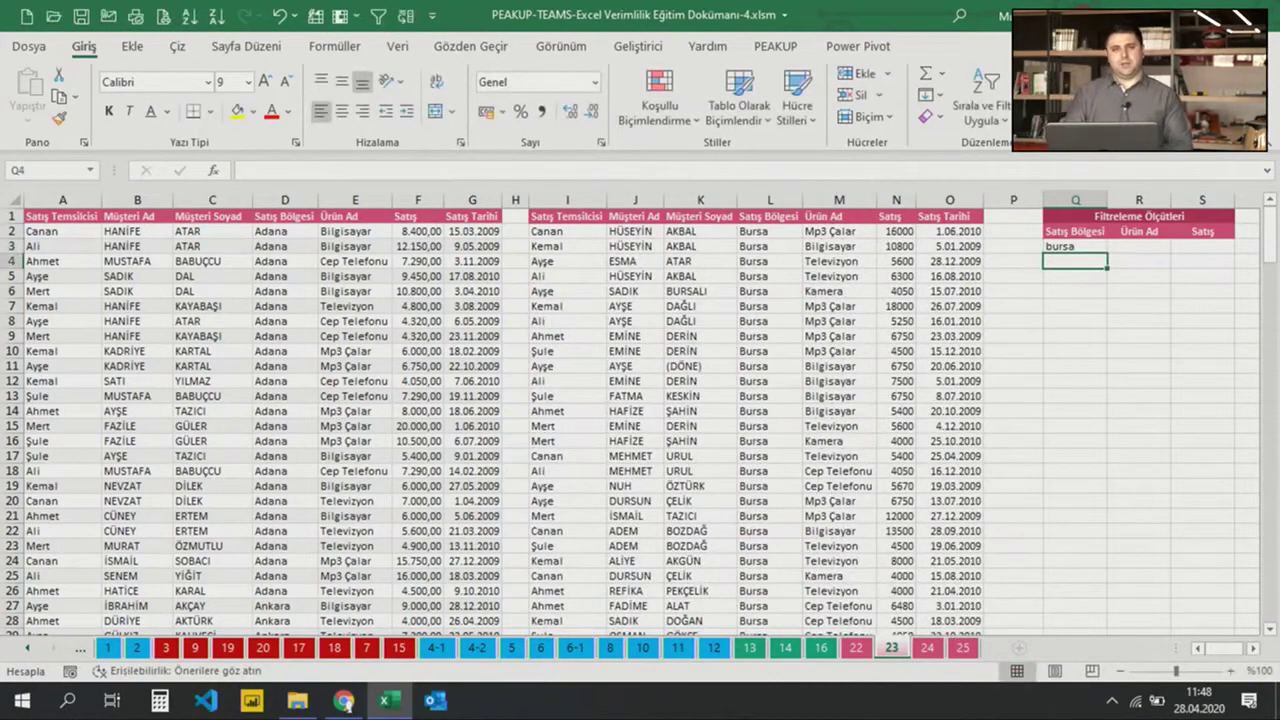
{"action": "left_click", "coordinate": [1075, 246]}
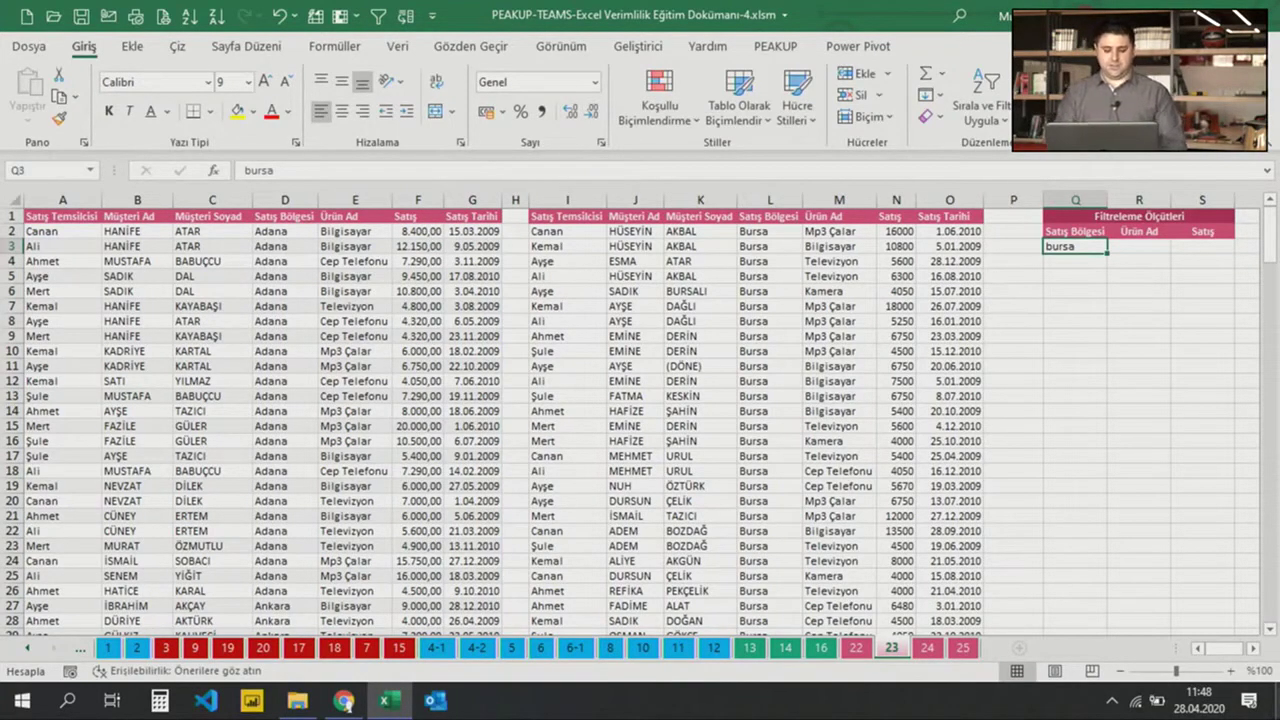
{"action": "type", "text": "izmir"}
{"action": "key", "text": "Return"}
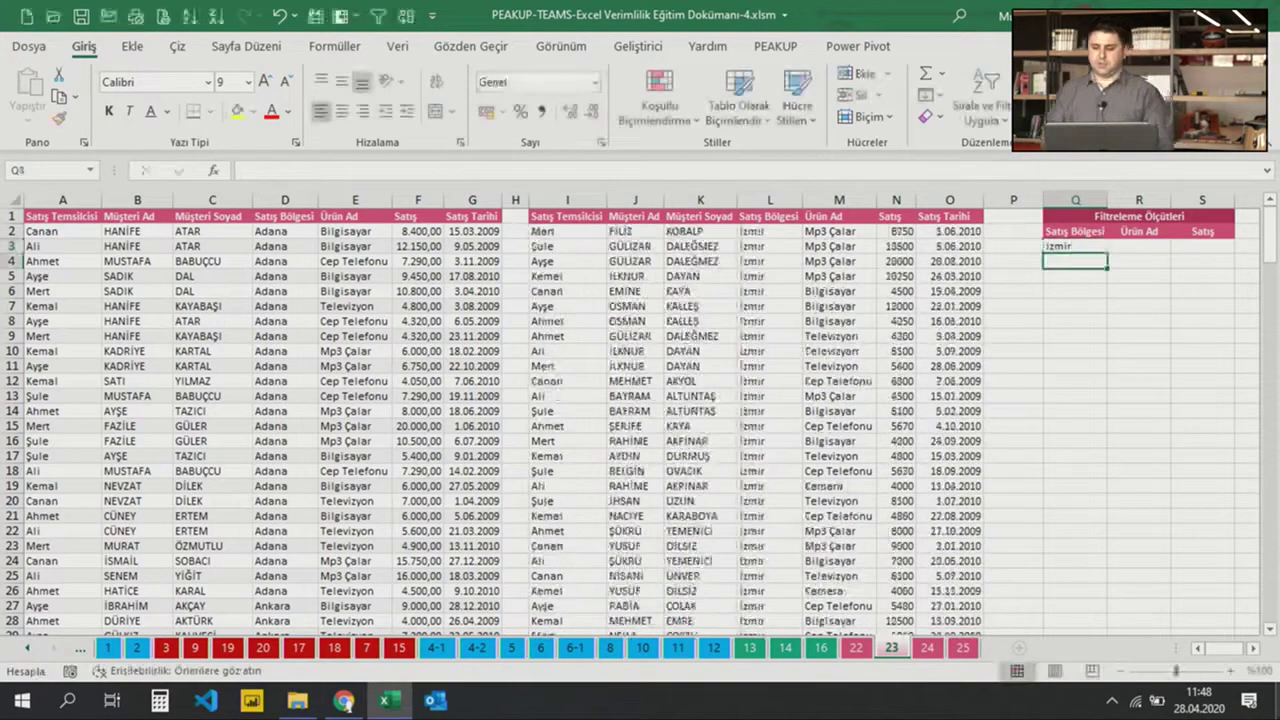
{"action": "left_click", "coordinate": [1075, 246]}
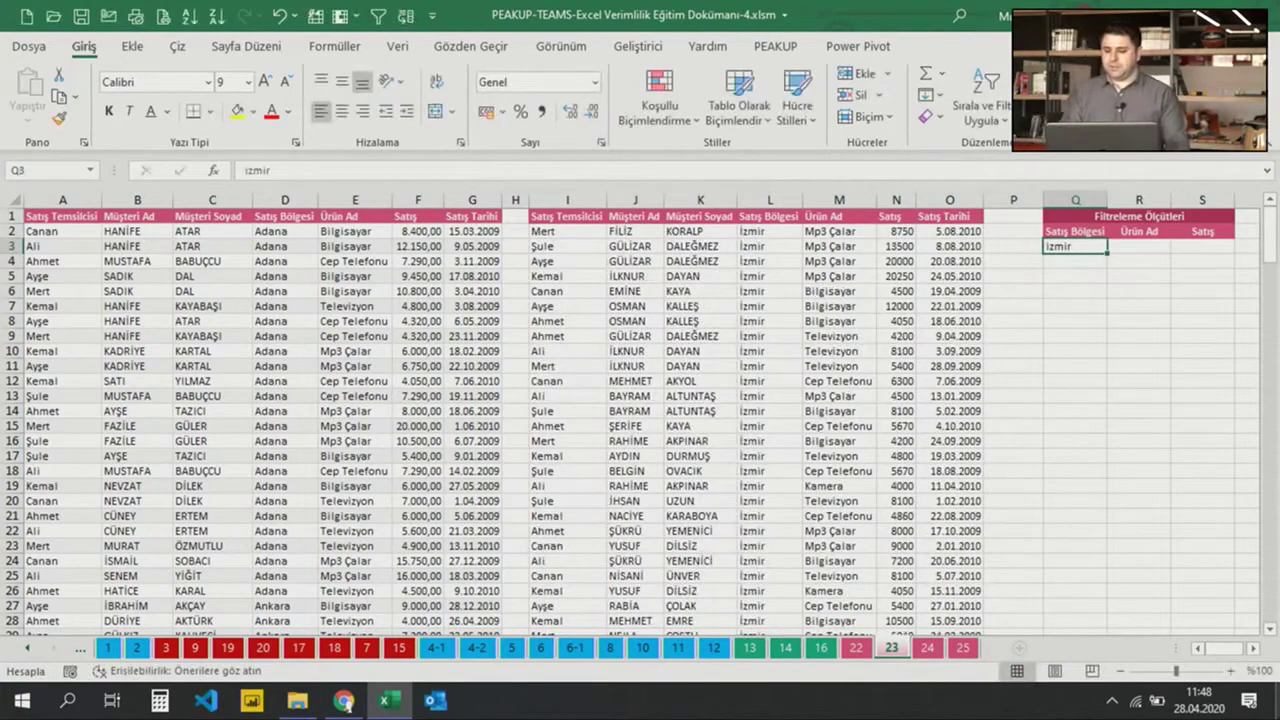
{"action": "left_click", "coordinate": [1138, 246]}
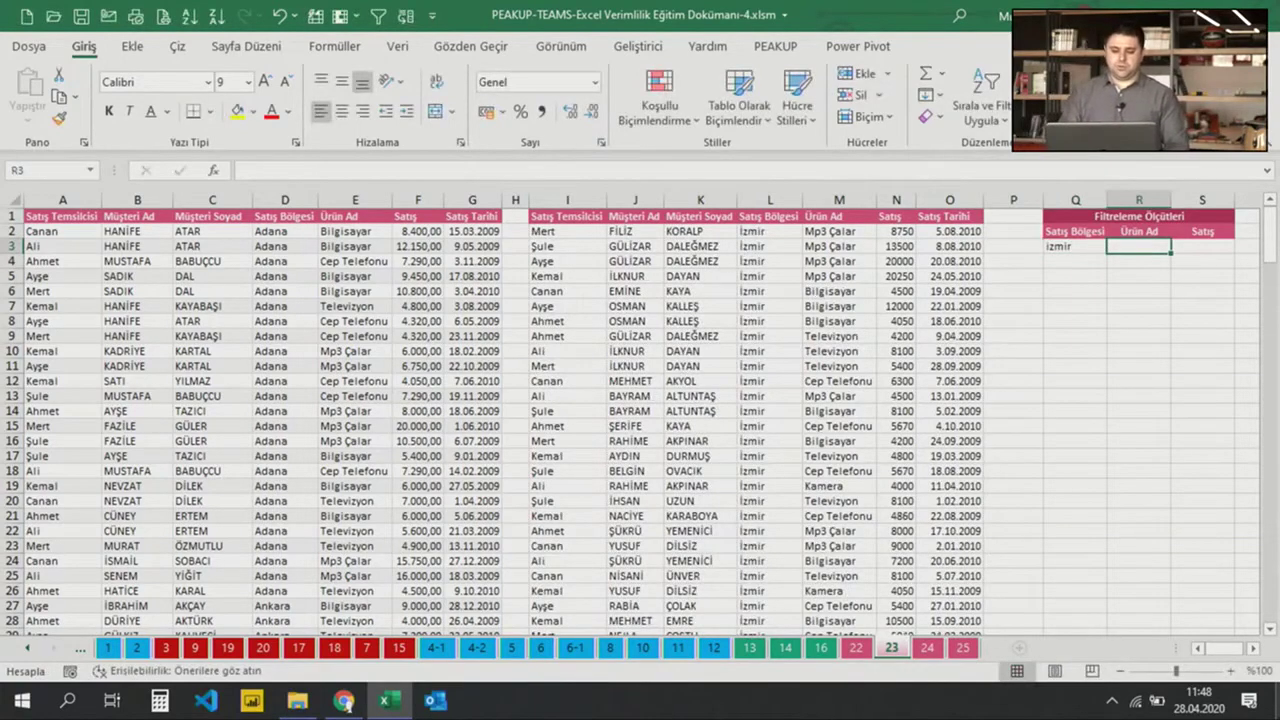
Enter bilgisayar as the product criterion in R3, then select the formula cell I2
{"action": "type", "text": "bilgisaayr"}
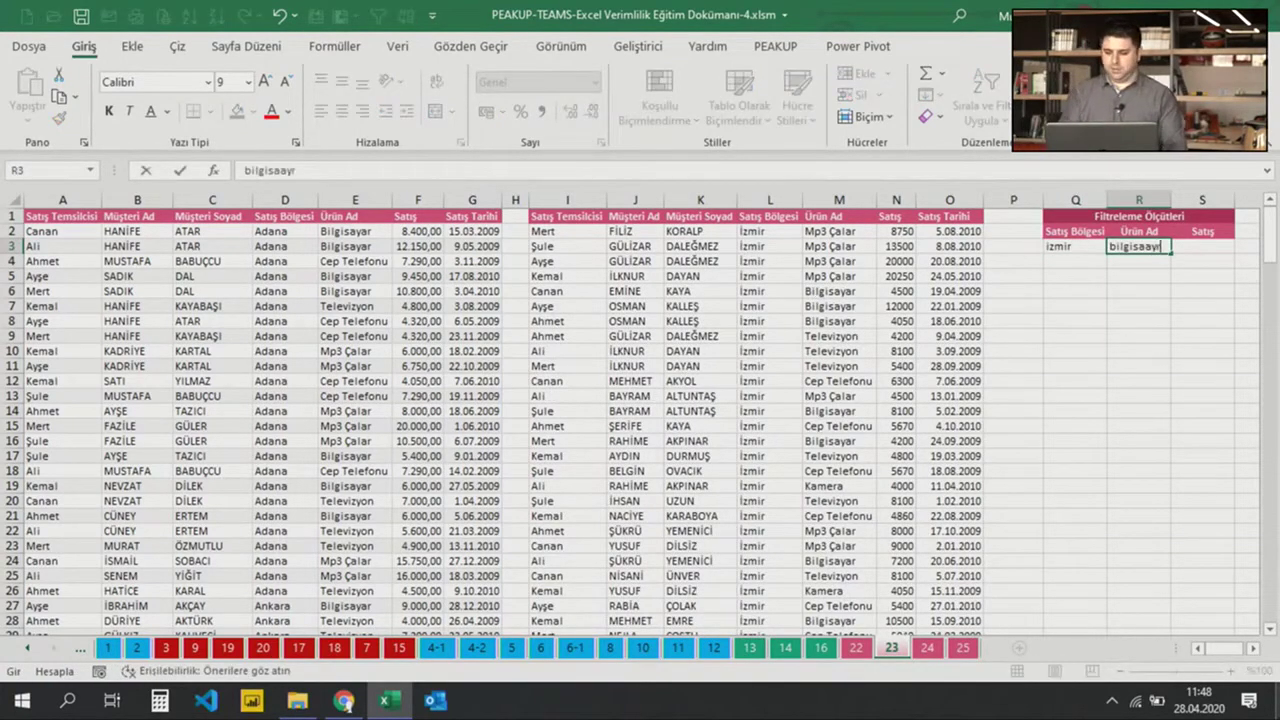
{"action": "key", "text": "BackSpace"}
{"action": "key", "text": "BackSpace"}
{"action": "key", "text": "BackSpace"}
{"action": "key", "text": "BackSpace"}
{"action": "type", "text": "ayar"}
{"action": "key", "text": "Return"}
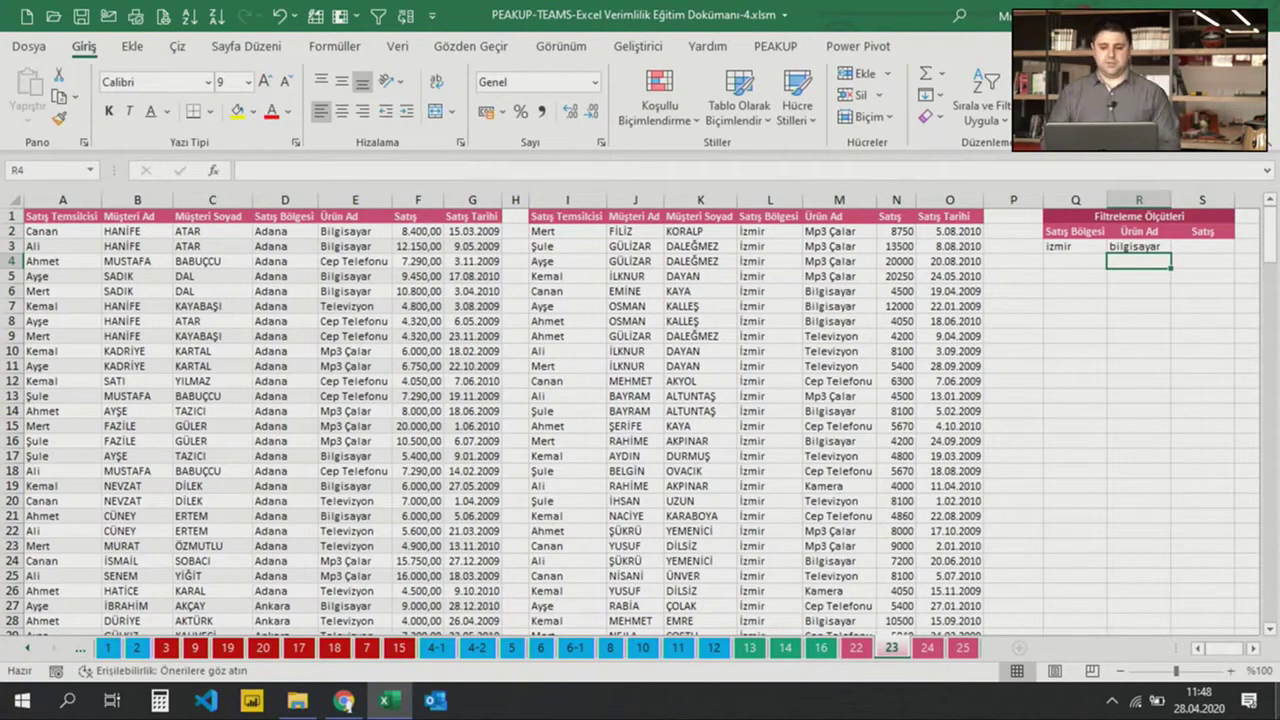
{"action": "left_click", "coordinate": [565, 231]}
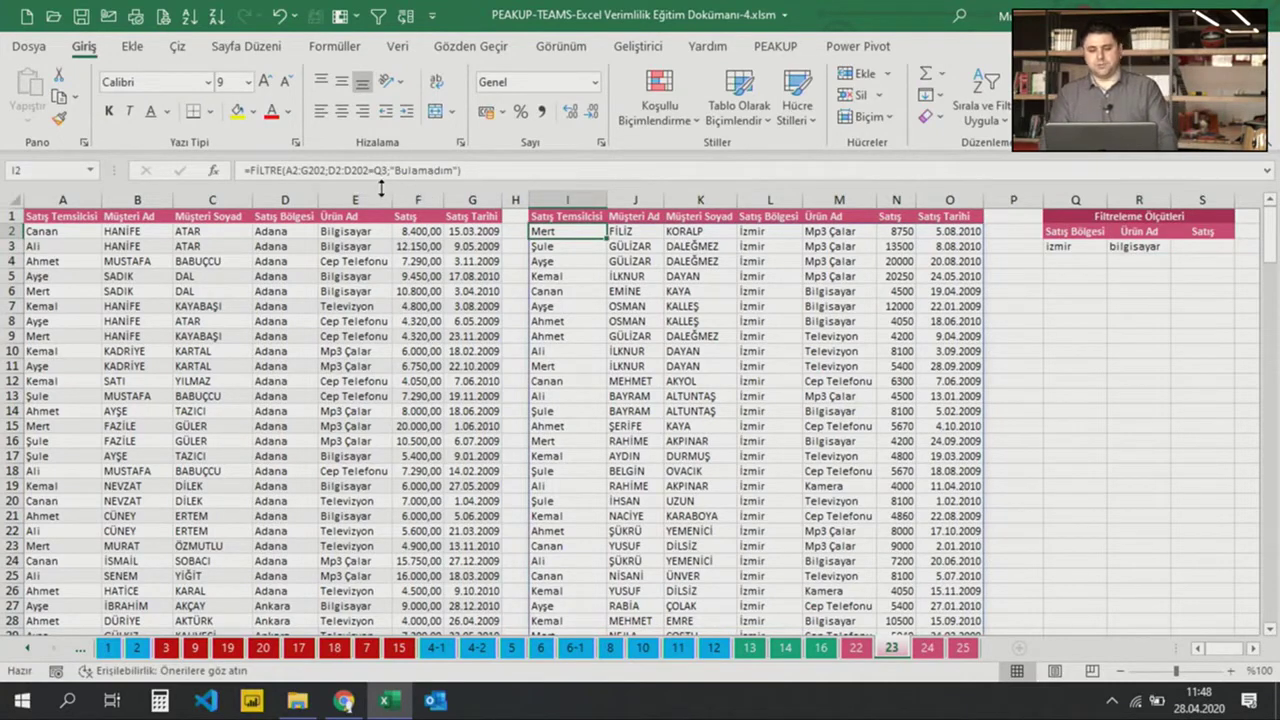
Start editing the I2 FİLTRE formula in the formula bar after A2:G202
{"action": "left_click", "coordinate": [334, 170]}
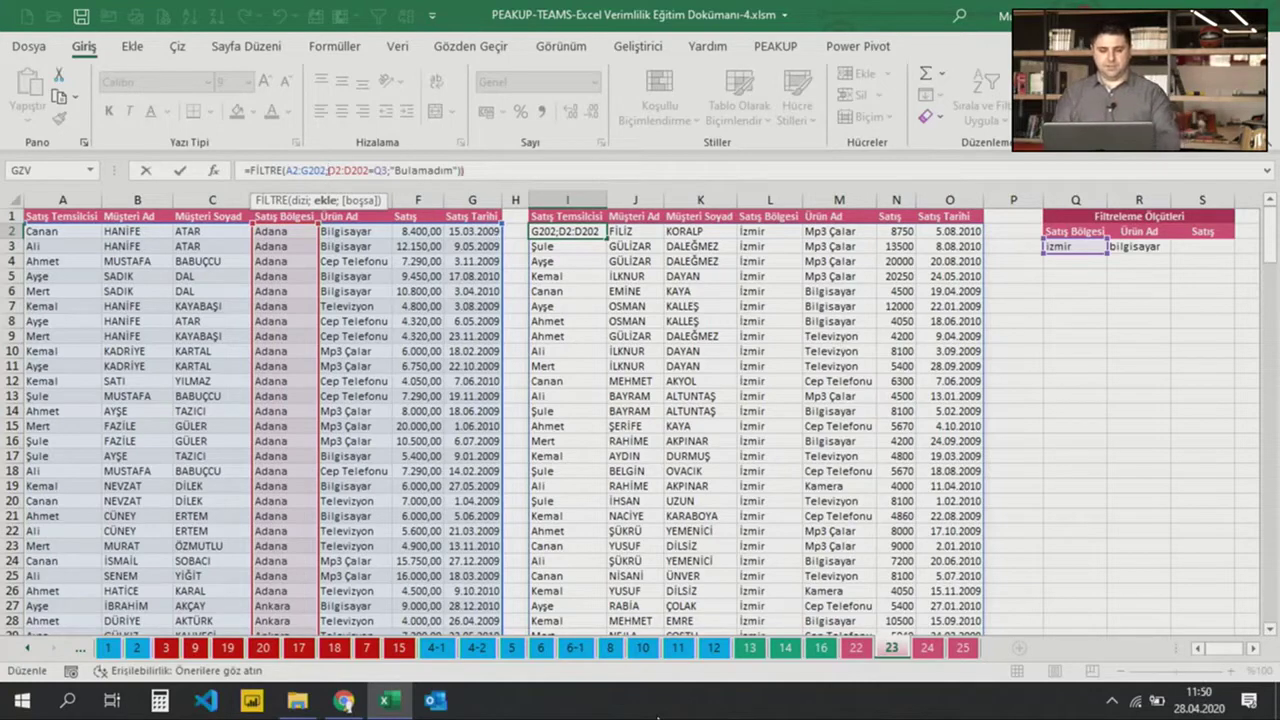
Change the include argument to (D2:D202=Q3)*(E2:E202=R3) so the product must also match
{"action": "type", "text": "("}
{"action": "key", "text": "Right"}
{"action": "key", "text": "Right"}
{"action": "key", "text": "Right"}
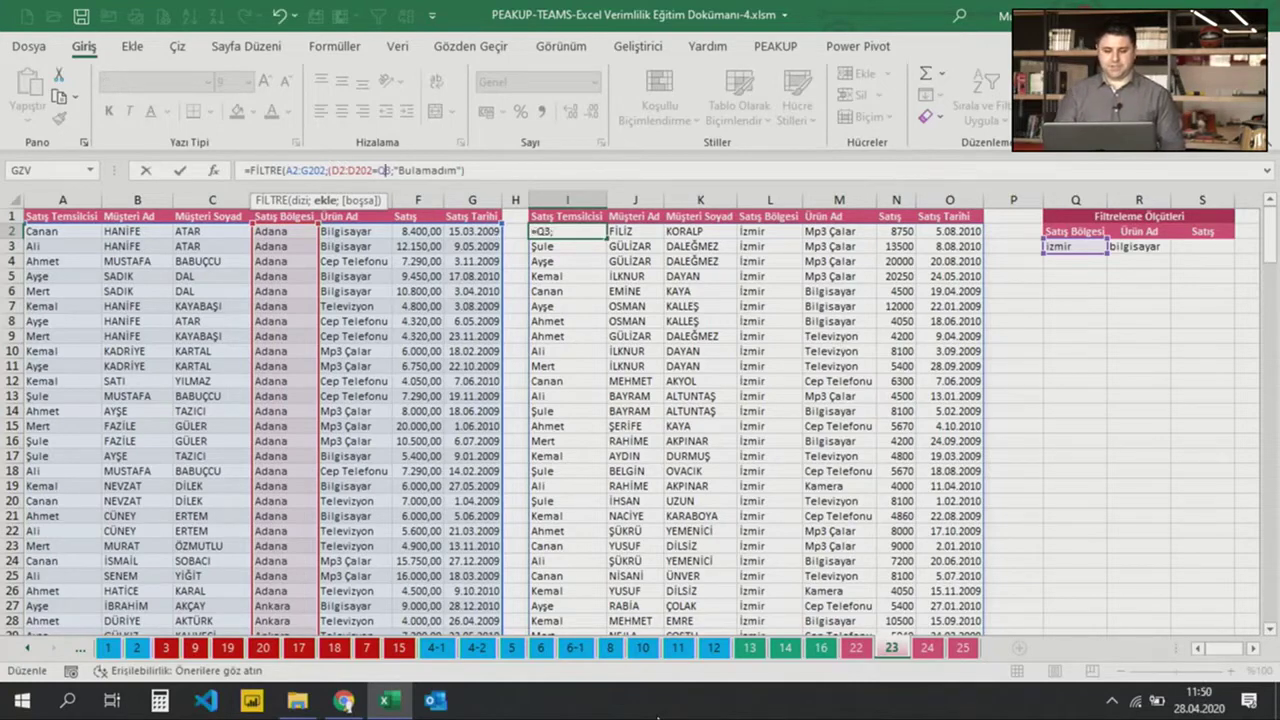
{"action": "type", "text": ")"}
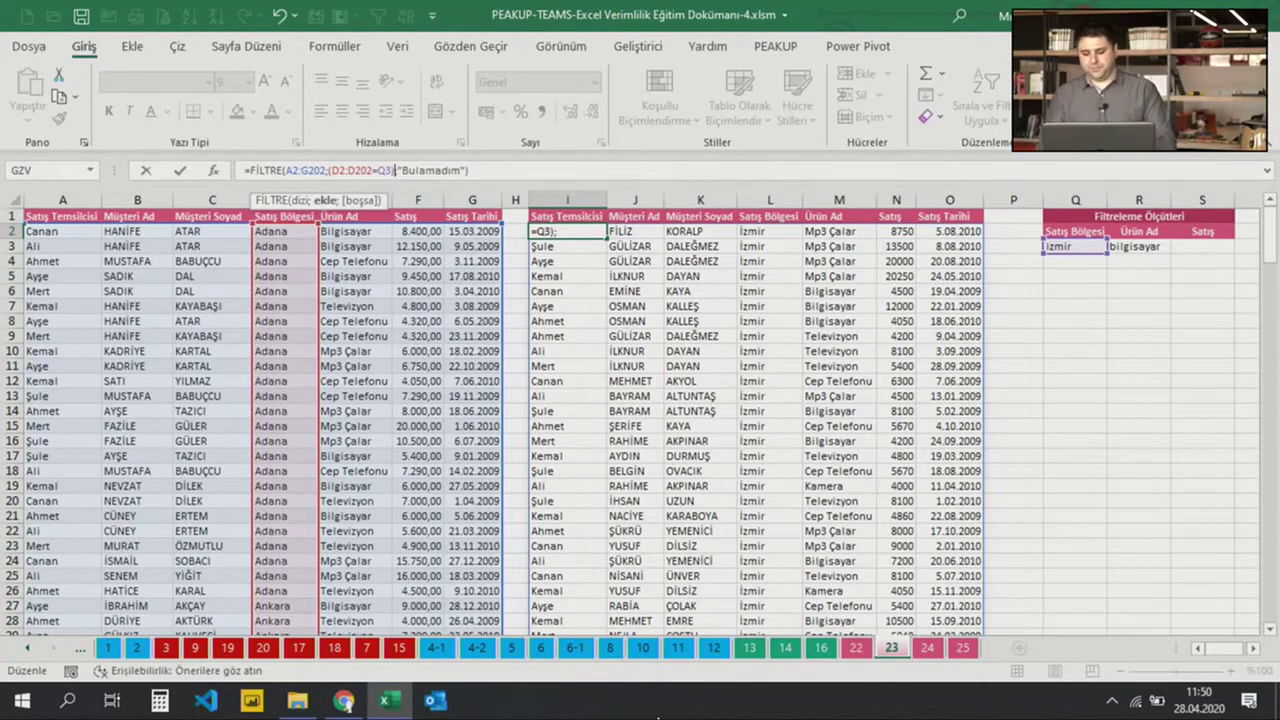
{"action": "type", "text": "*"}
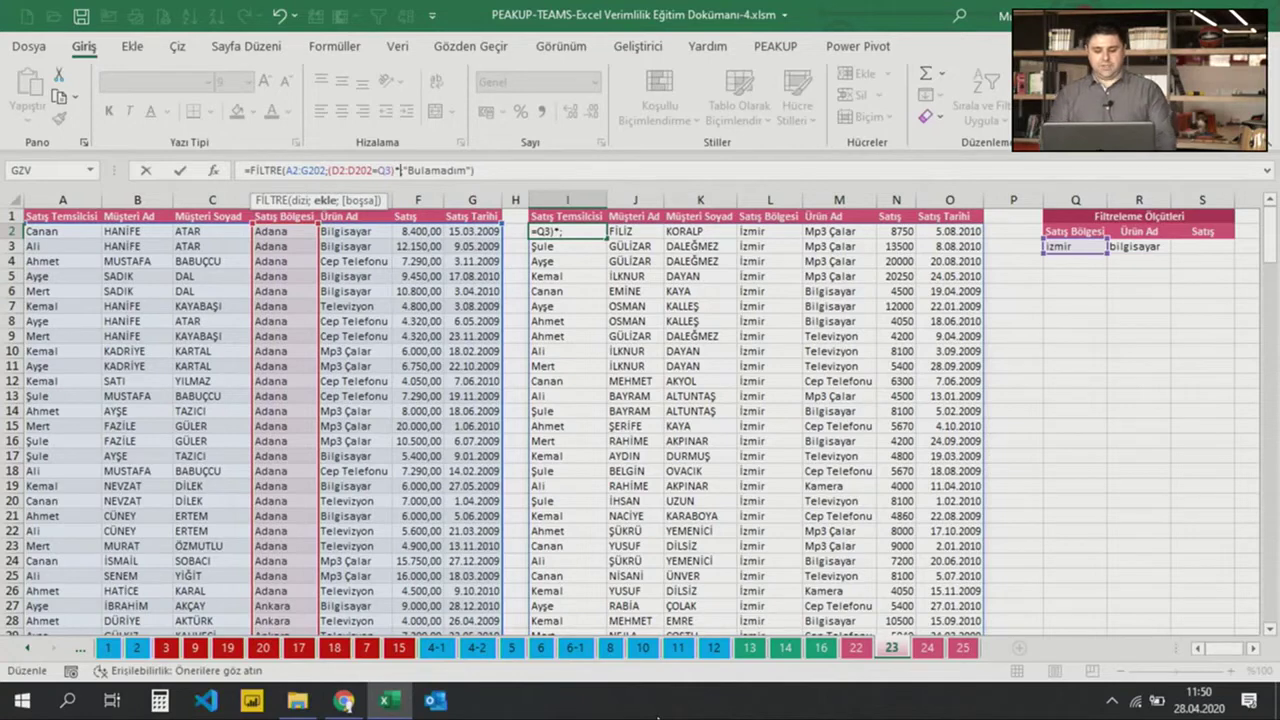
{"action": "type", "text": "("}
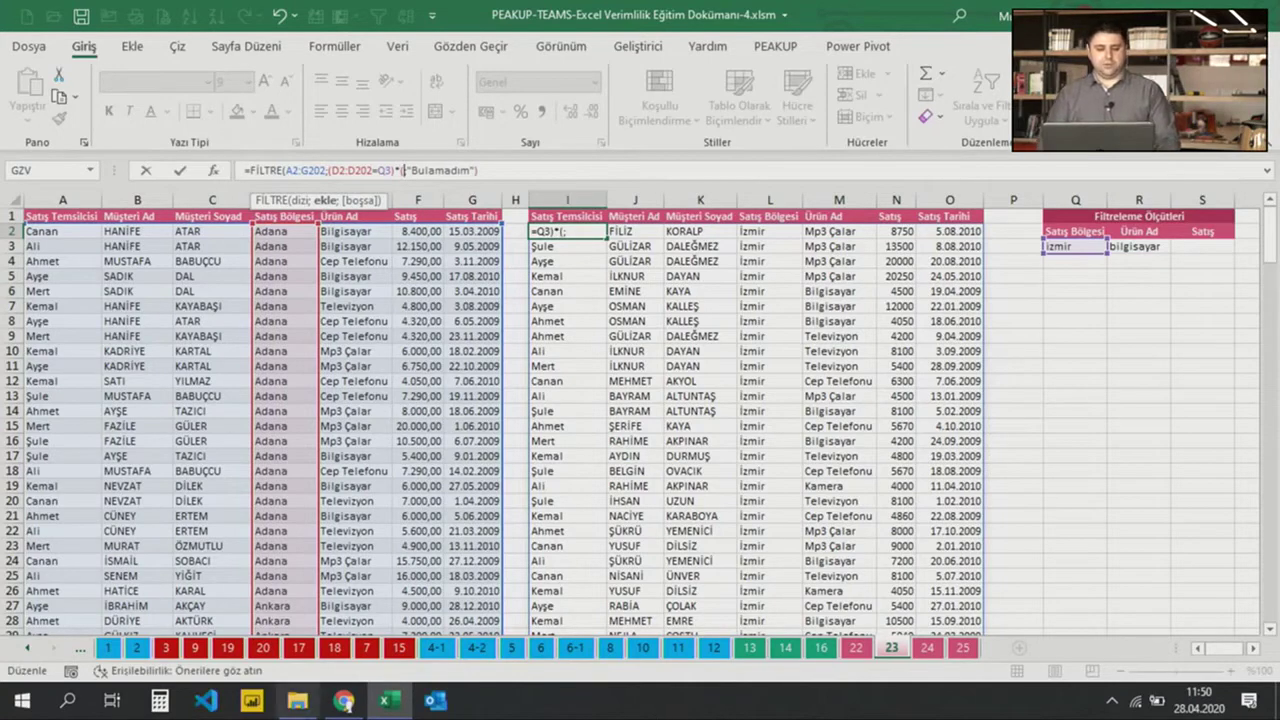
{"action": "left_click", "coordinate": [338, 231]}
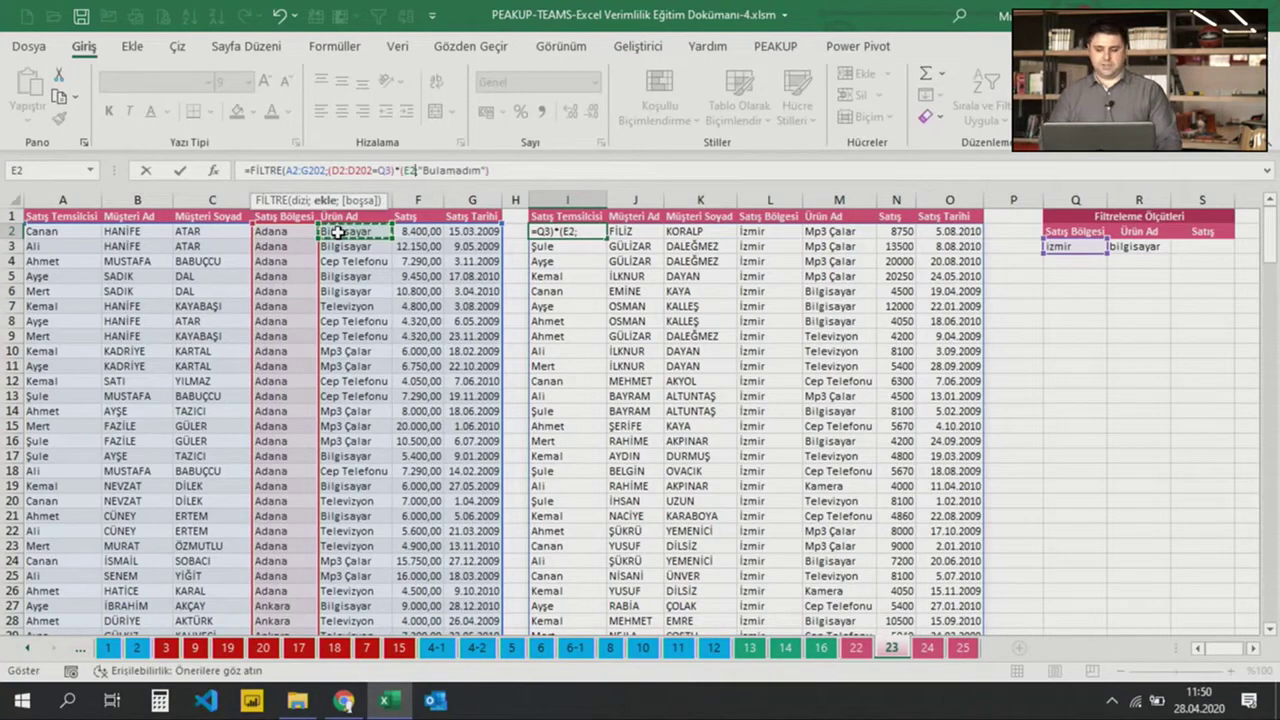
{"action": "key", "text": "ctrl+shift+Down"}
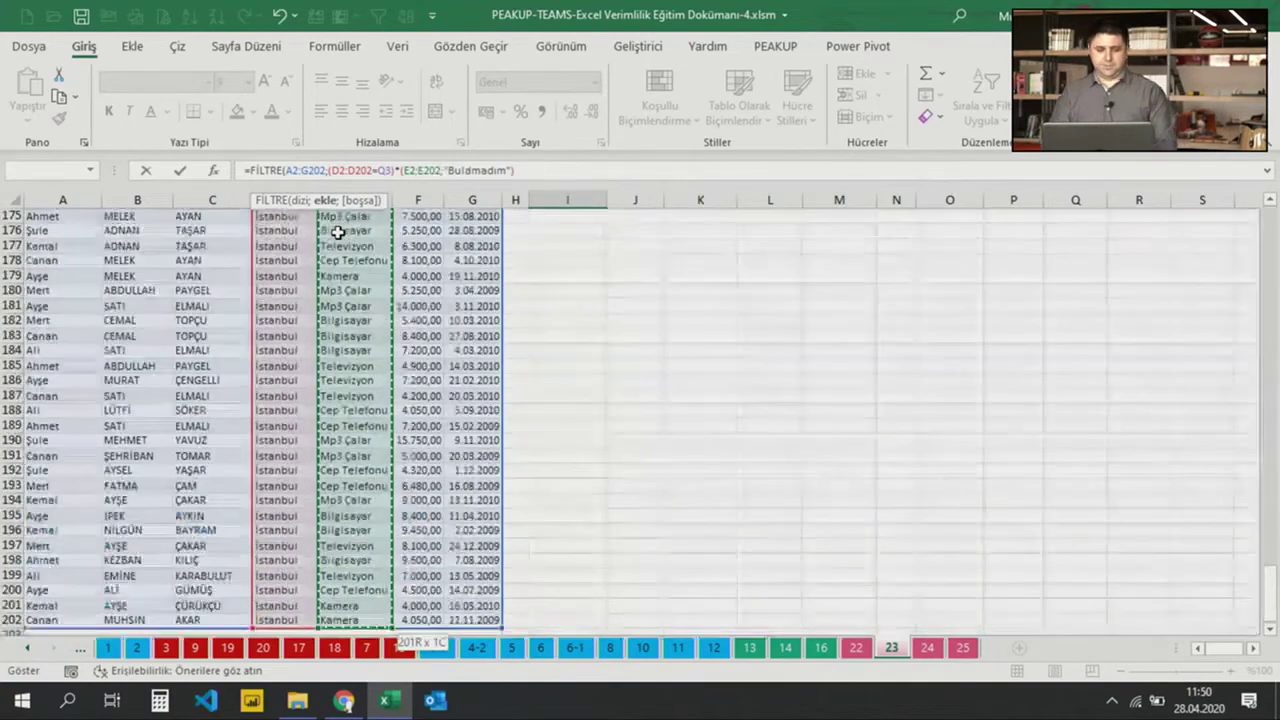
{"action": "type", "text": "="}
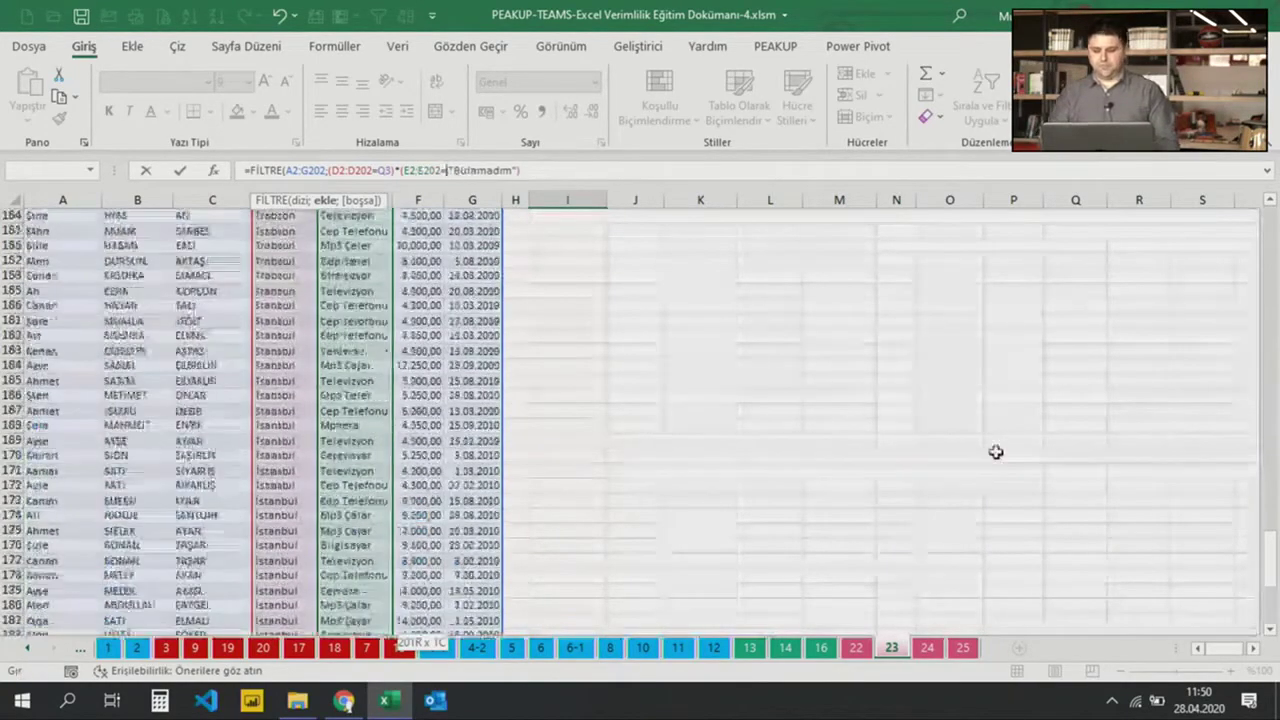
{"action": "scroll", "coordinate": [994, 449], "scroll_direction": "up", "scroll_amount": 20}
{"action": "left_click", "coordinate": [1115, 246]}
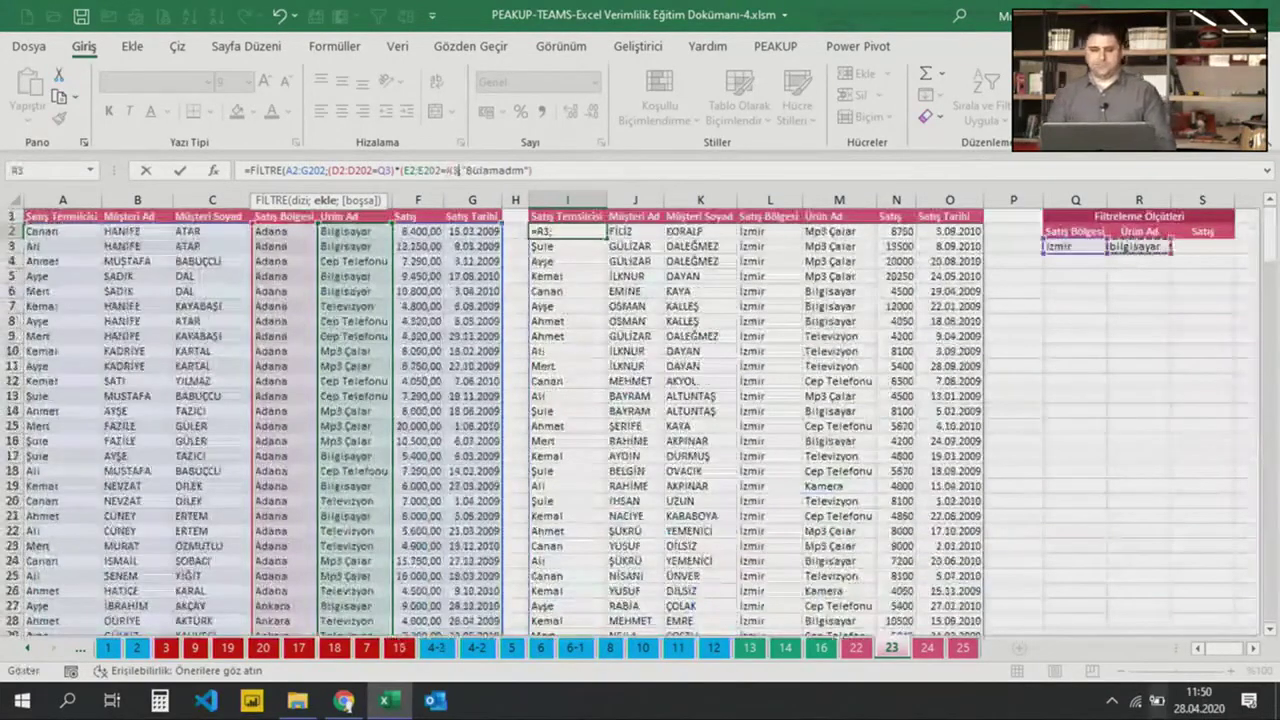
{"action": "type", "text": ")"}
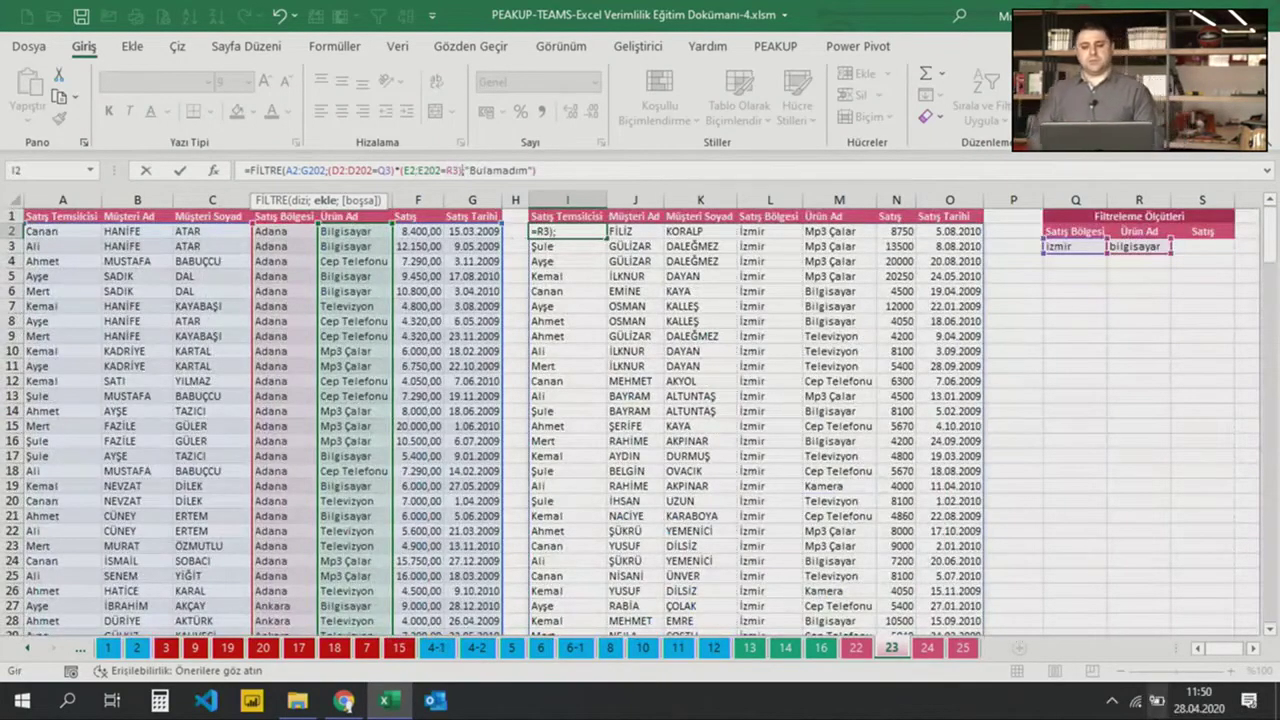
{"action": "key", "text": "Return"}
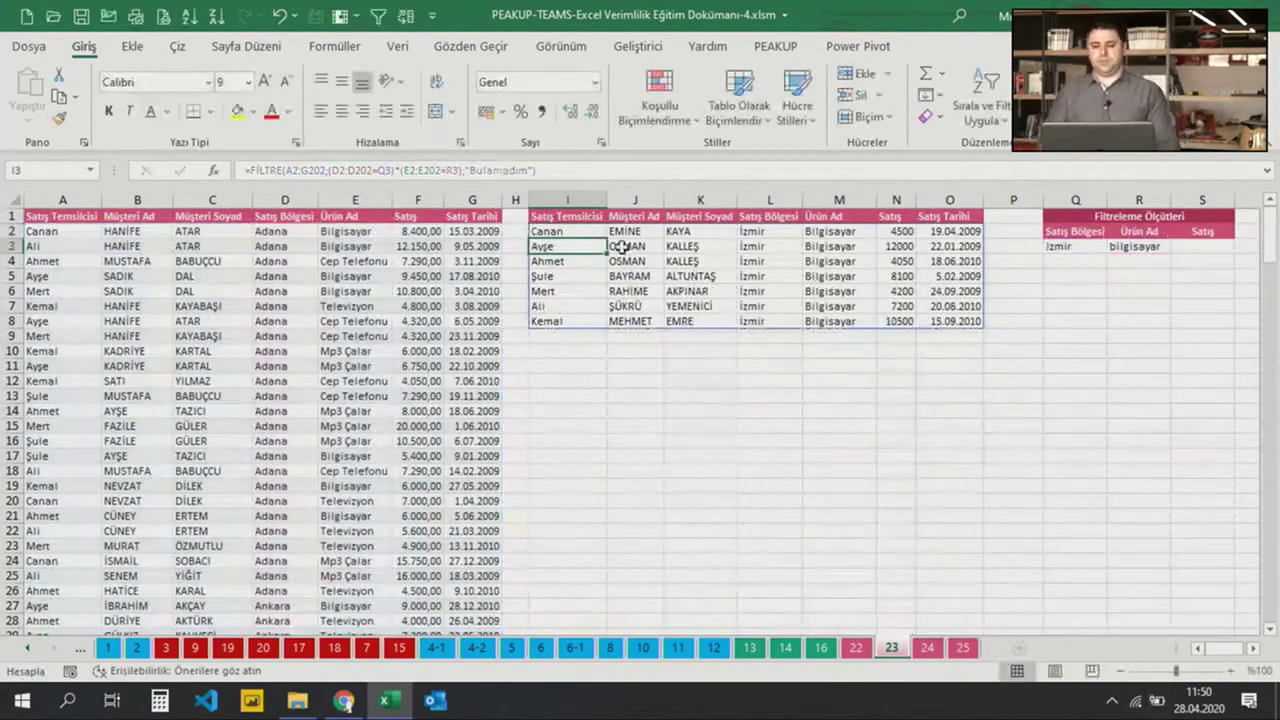
Review the Bilgisayar results, then set the region criterion to adana and then bursa
{"action": "left_click_drag", "start_coordinate": [813, 233], "coordinate": [814, 320]}
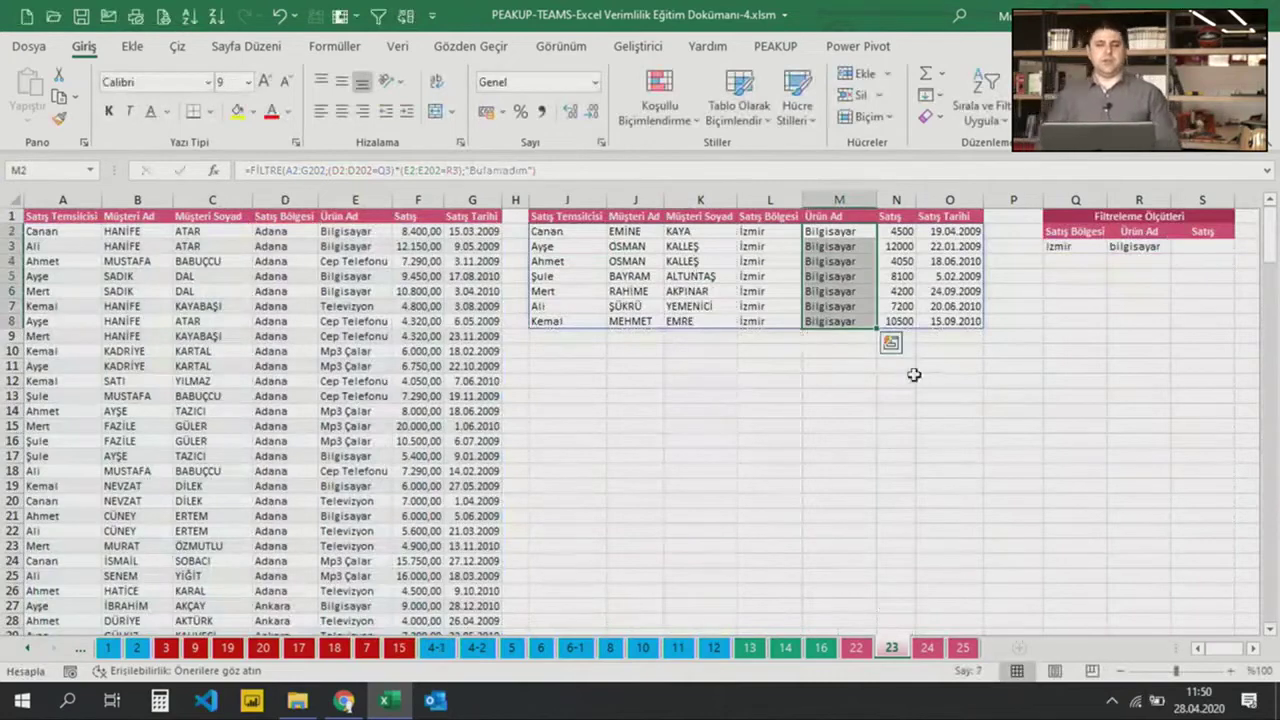
{"action": "double_click", "coordinate": [1150, 249]}
{"action": "left_click", "coordinate": [1076, 259]}
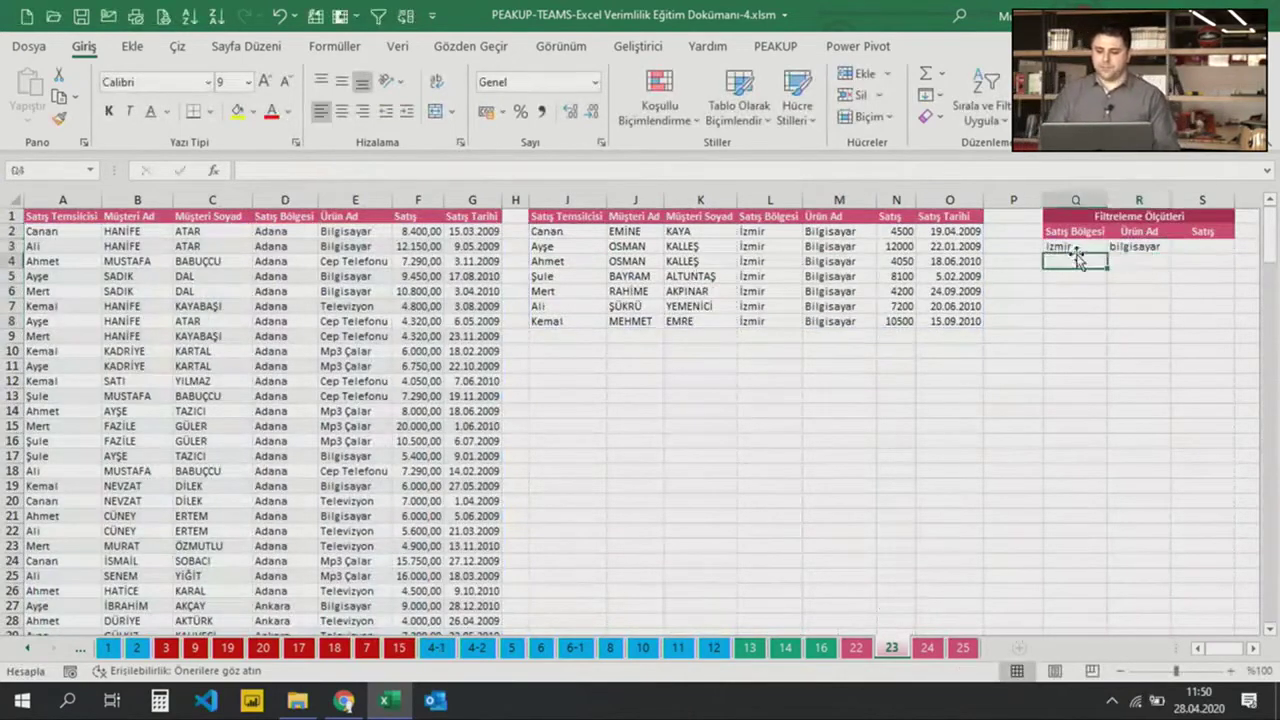
{"action": "key", "text": "Up"}
{"action": "type", "text": "adana"}
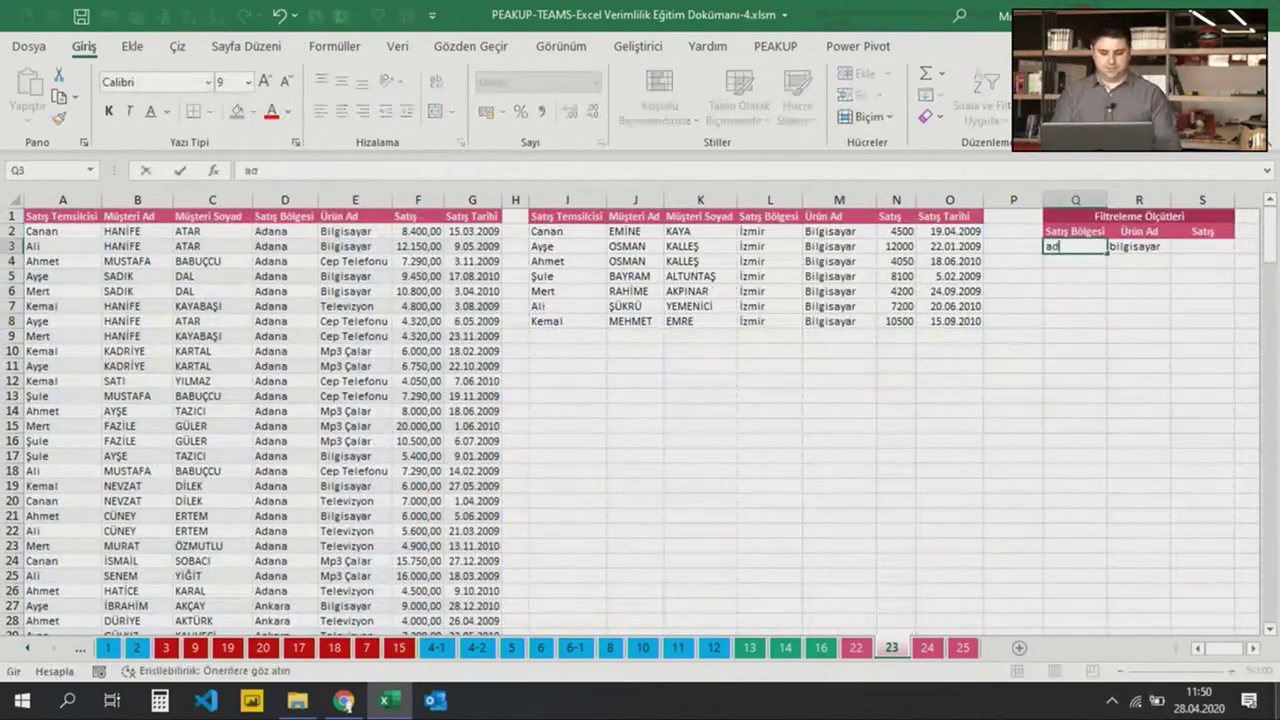
{"action": "key", "text": "Return"}
{"action": "left_click", "coordinate": [1075, 246]}
{"action": "type", "text": "bursa"}
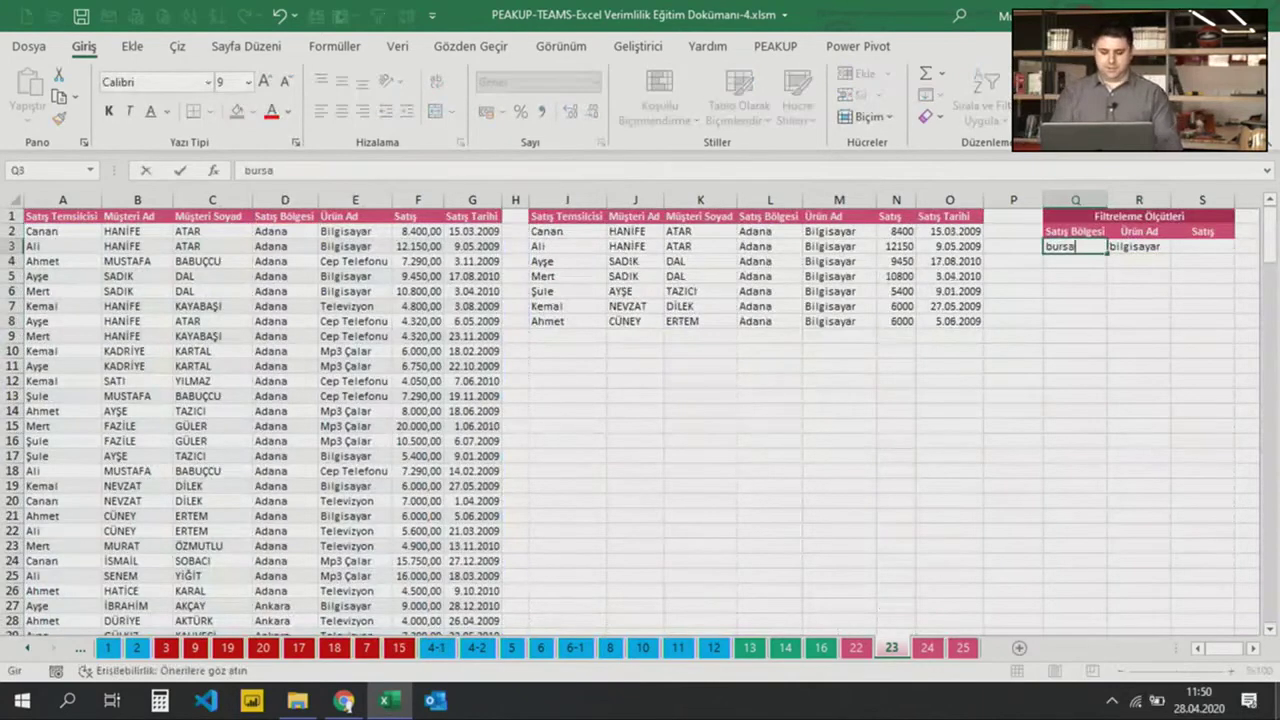
{"action": "key", "text": "Tab"}
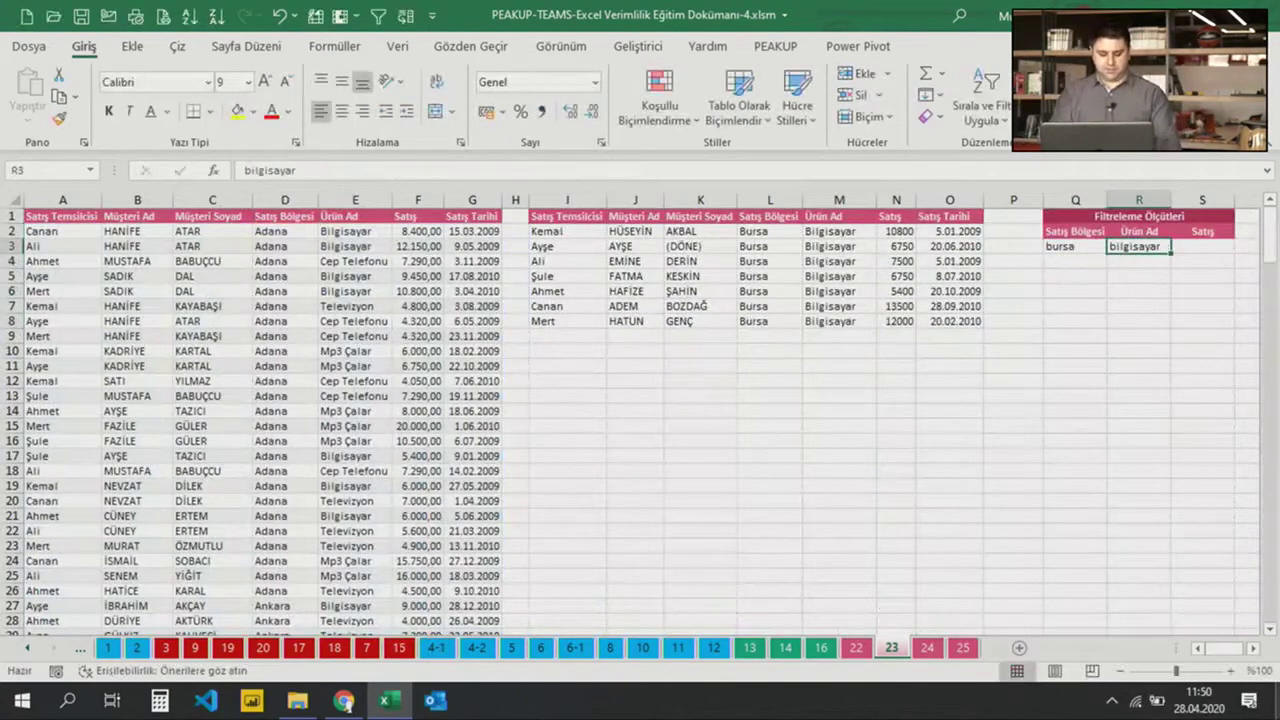
Change the product criterion in R3 to mp3 çalar, then televizyon
{"action": "type", "text": "mp3 çalar"}
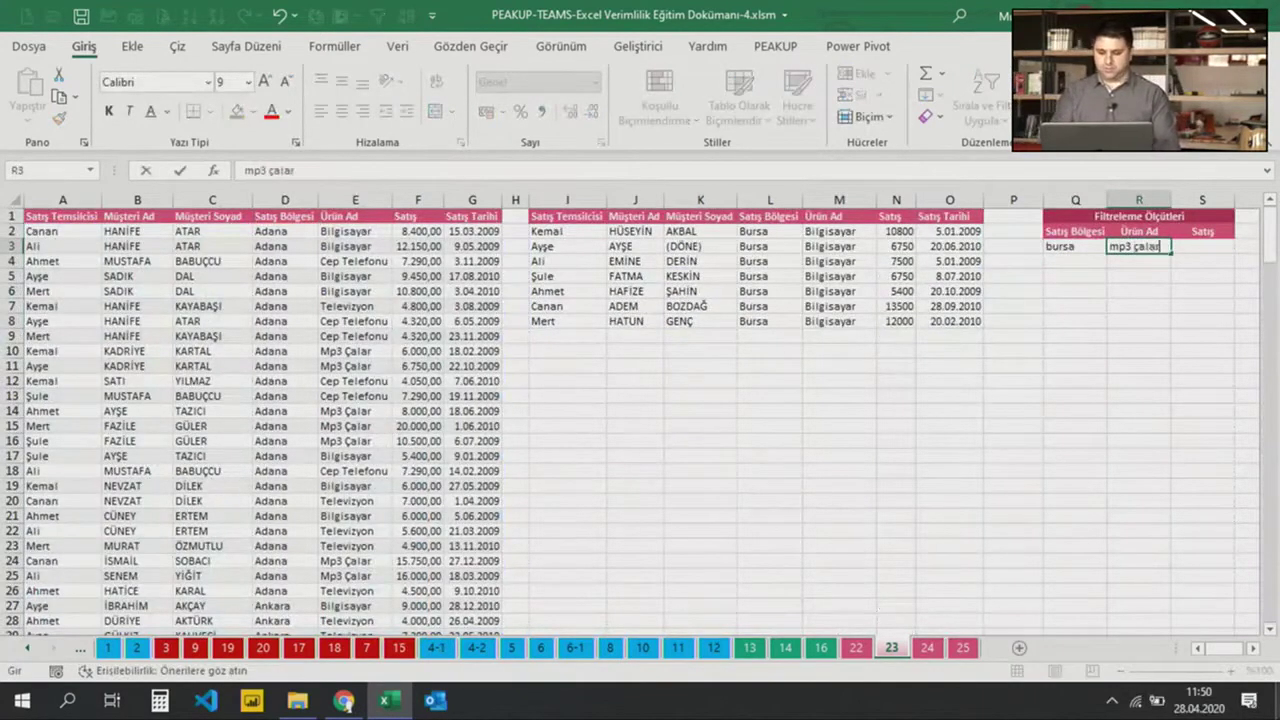
{"action": "key", "text": "ctrl+Return"}
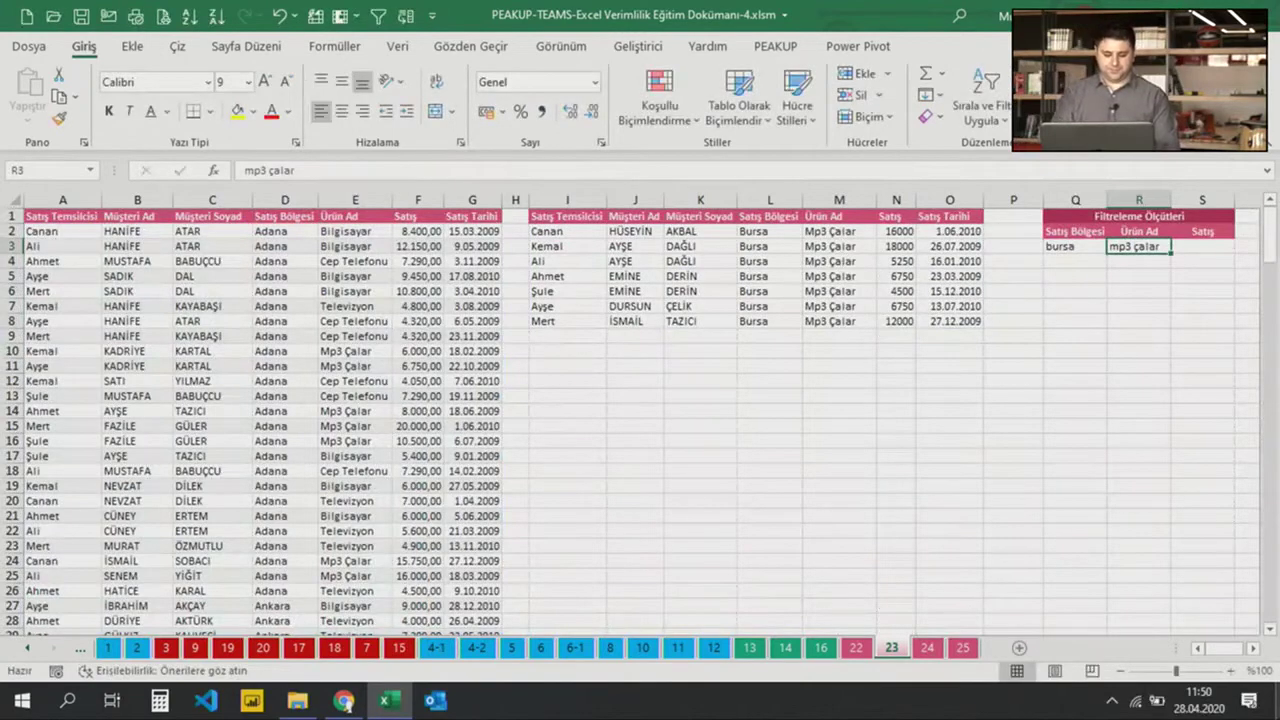
{"action": "type", "text": "televizyo"}
{"action": "key", "text": "ctrl+Return"}
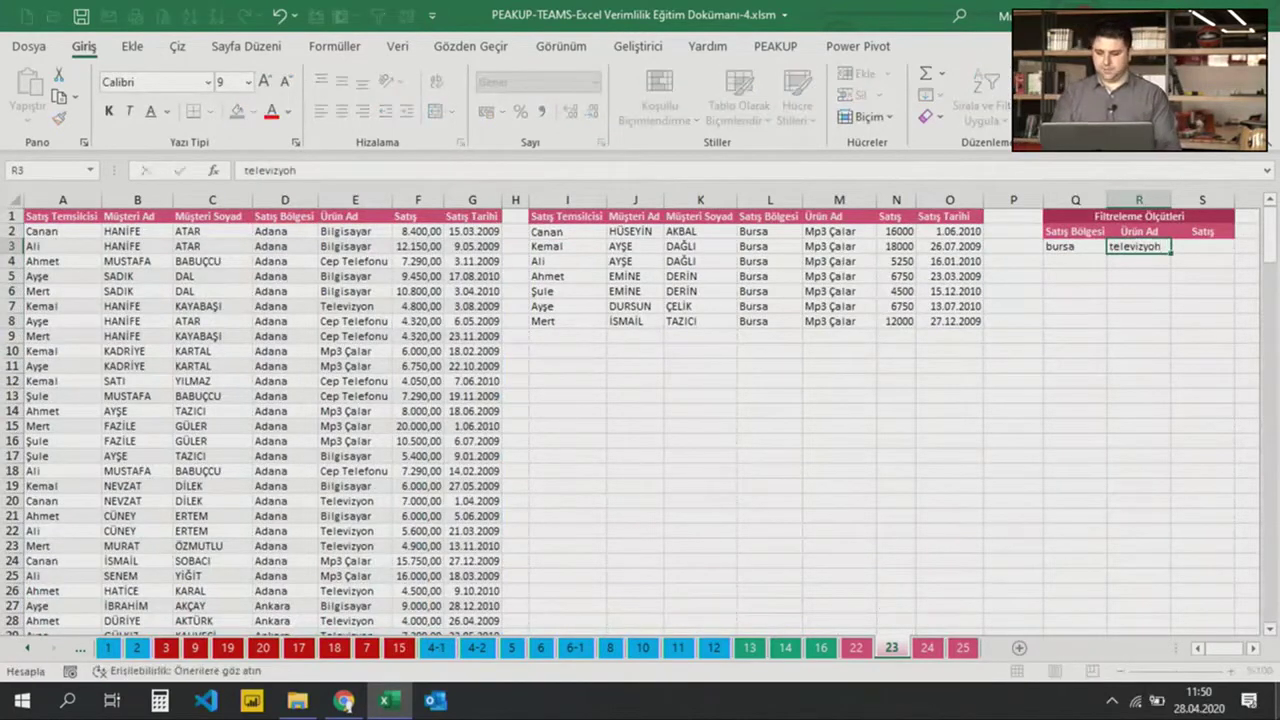
{"action": "key", "text": "F2"}
{"action": "type", "text": "n"}
{"action": "key", "text": "Return"}
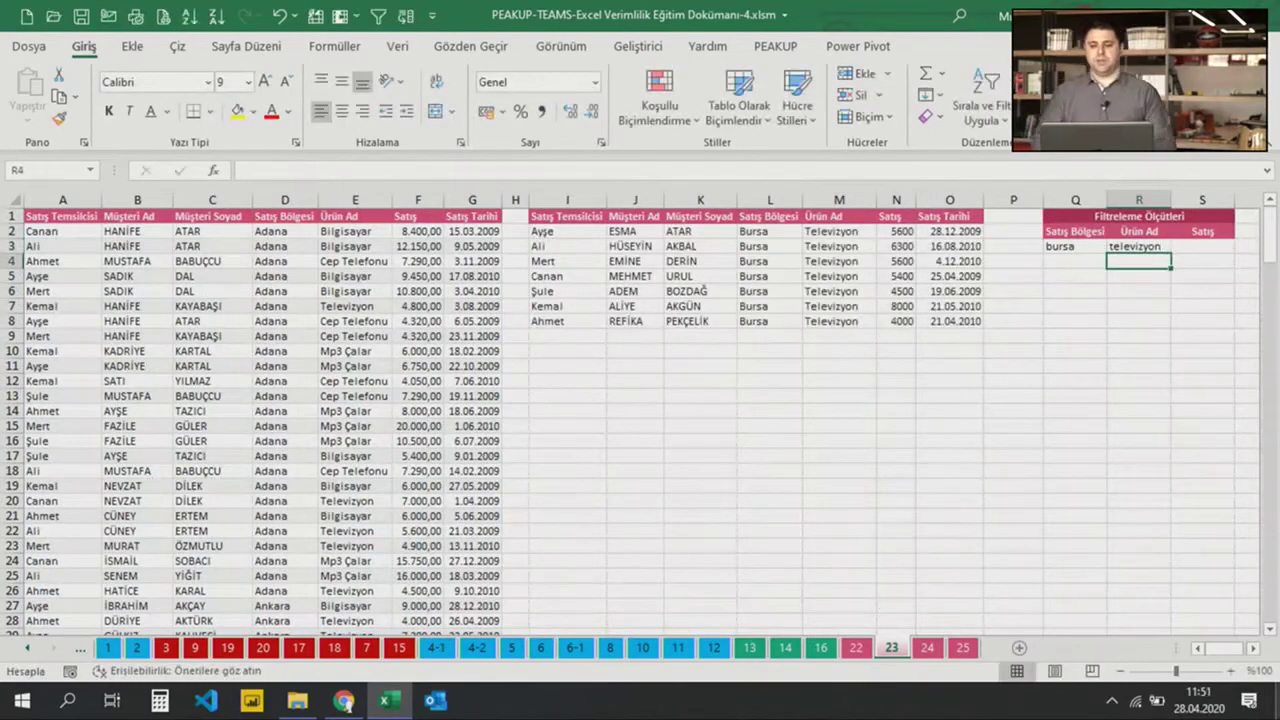
{"action": "left_click", "coordinate": [1180, 248]}
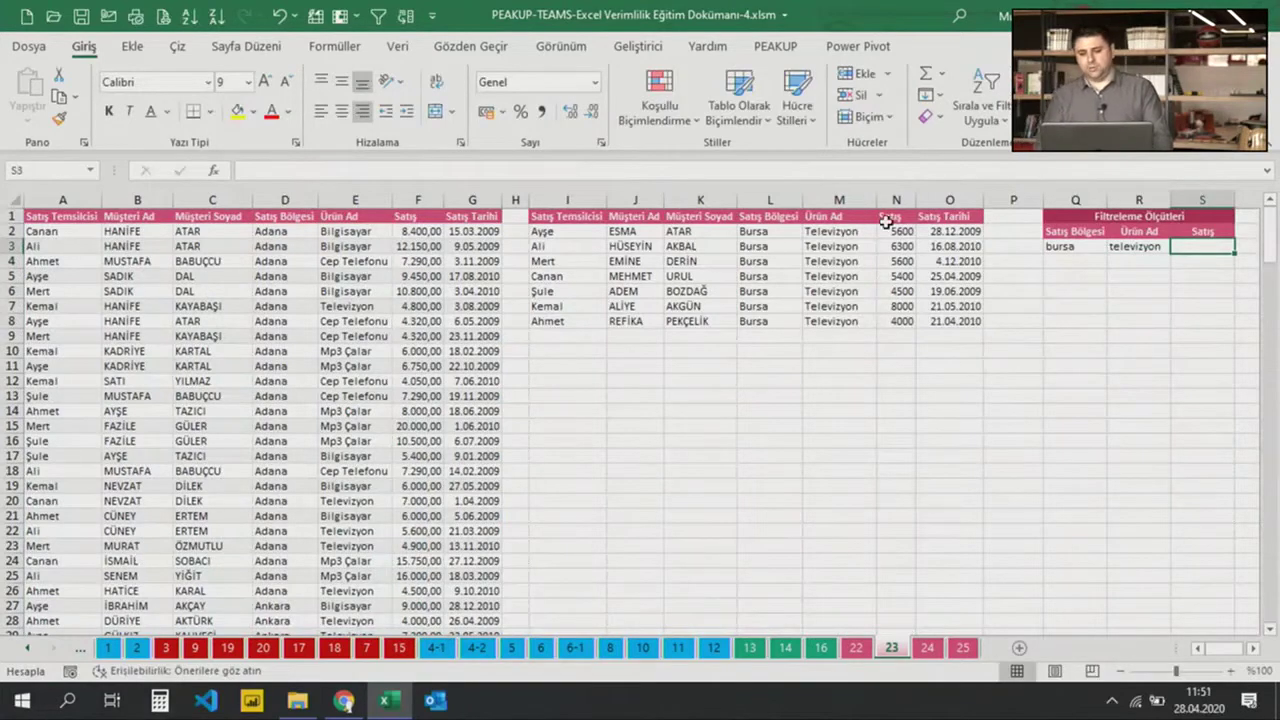
{"action": "left_click_drag", "start_coordinate": [899, 233], "coordinate": [900, 318]}
{"action": "left_click", "coordinate": [925, 410]}
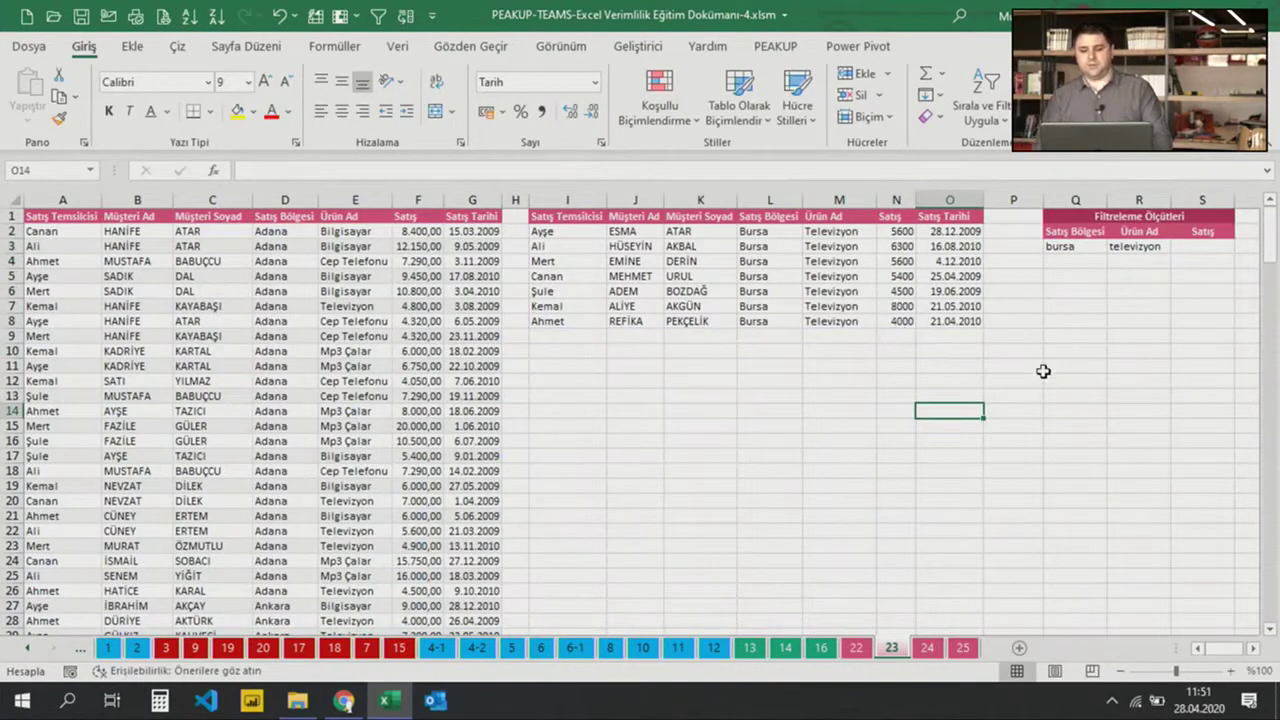
{"action": "left_click", "coordinate": [1196, 246]}
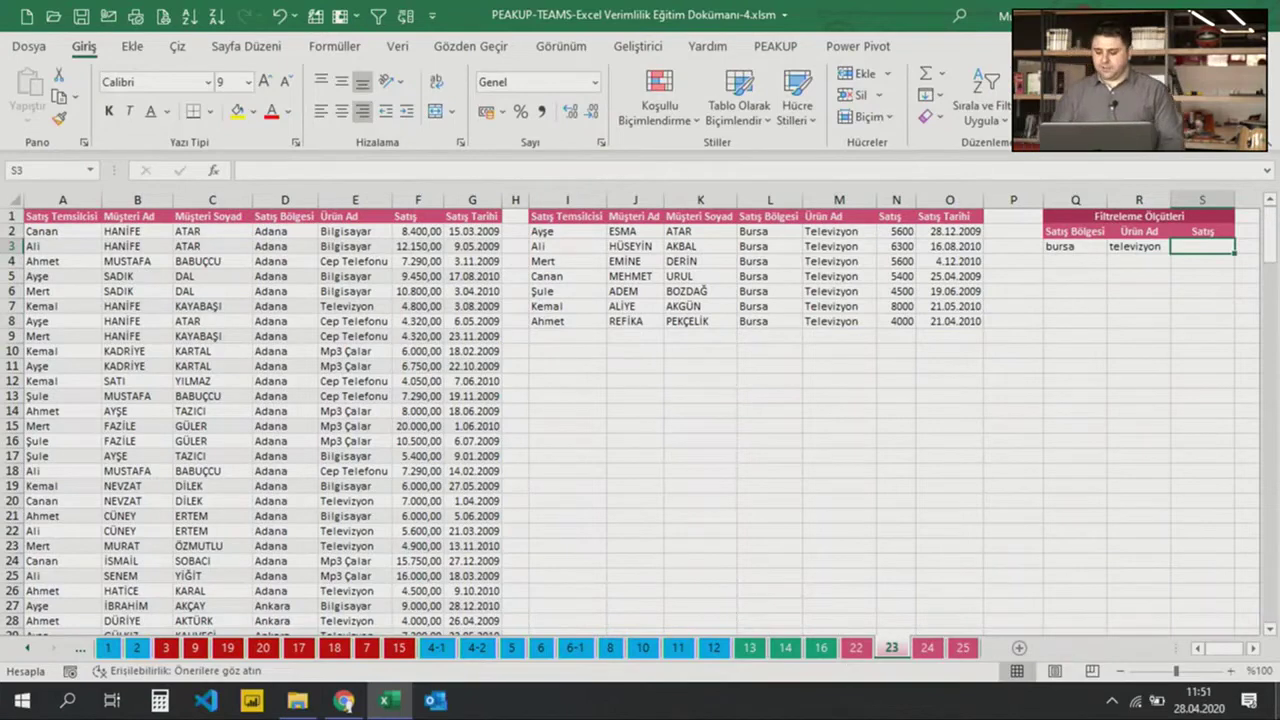
Enter 5000, then 6000, as the sales criterion in S3
{"action": "type", "text": "5000"}
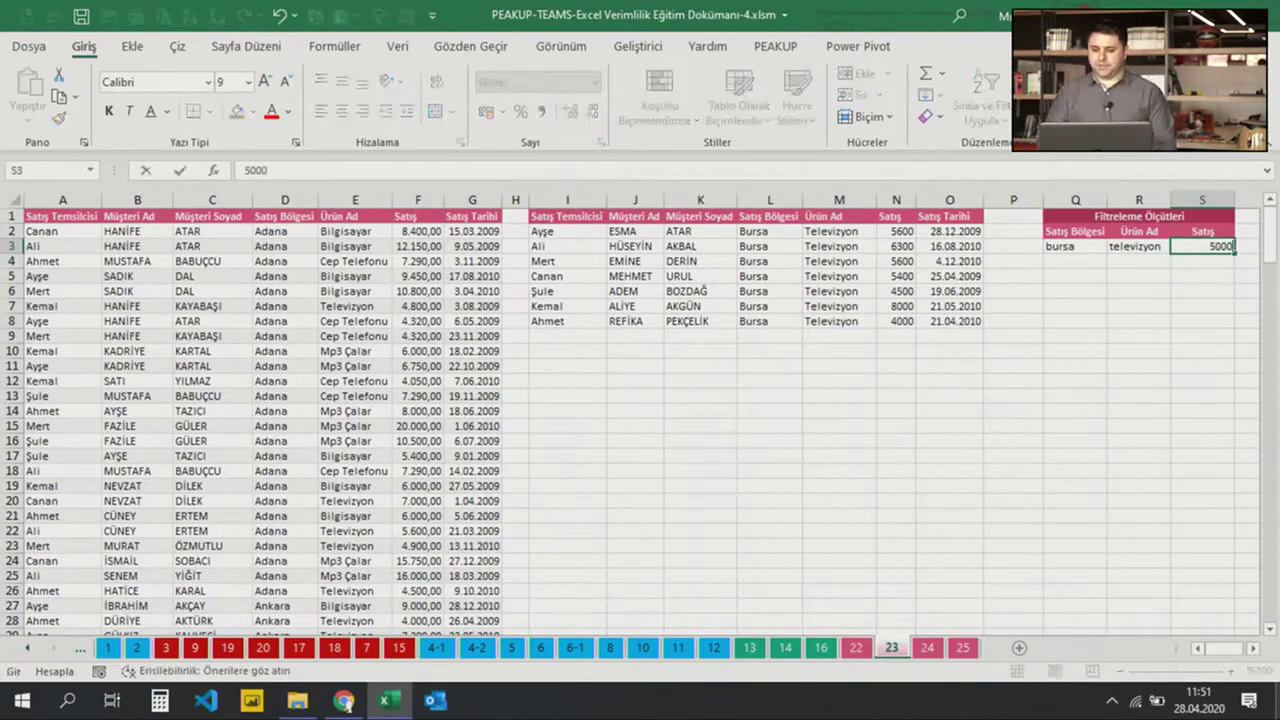
{"action": "key", "text": "Return"}
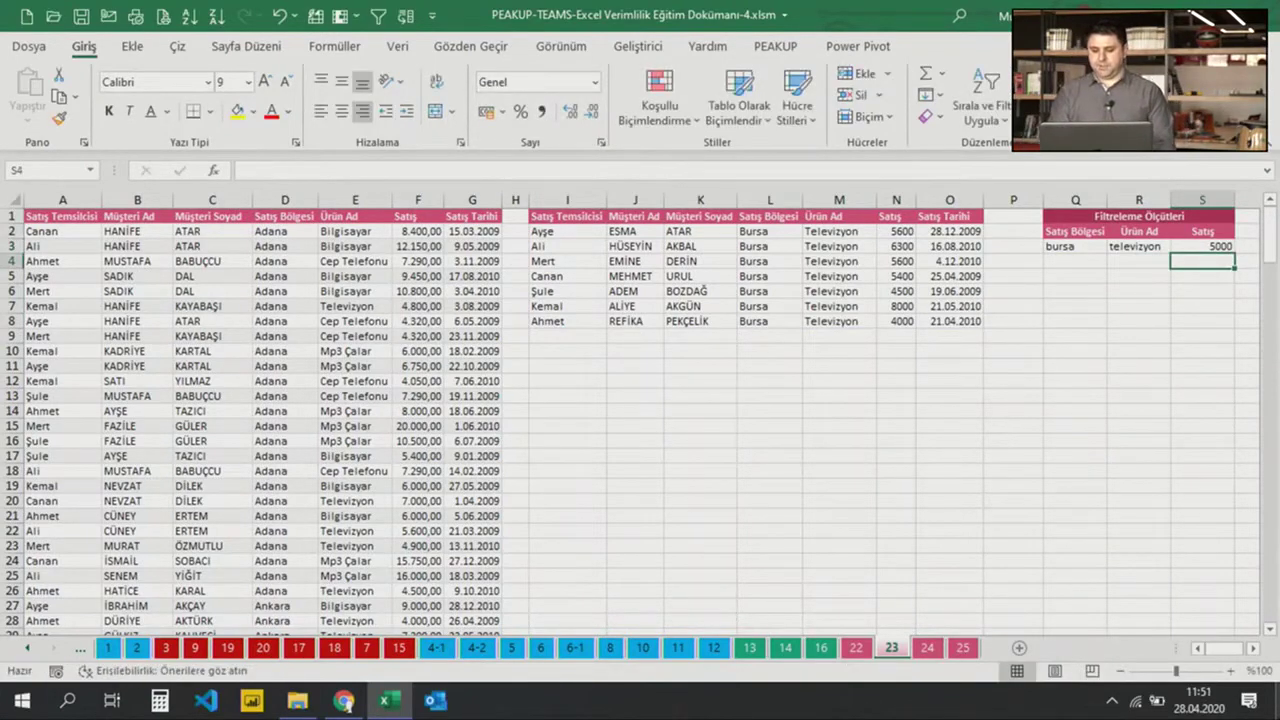
{"action": "key", "text": "Up"}
{"action": "type", "text": "6000"}
{"action": "key", "text": "Return"}
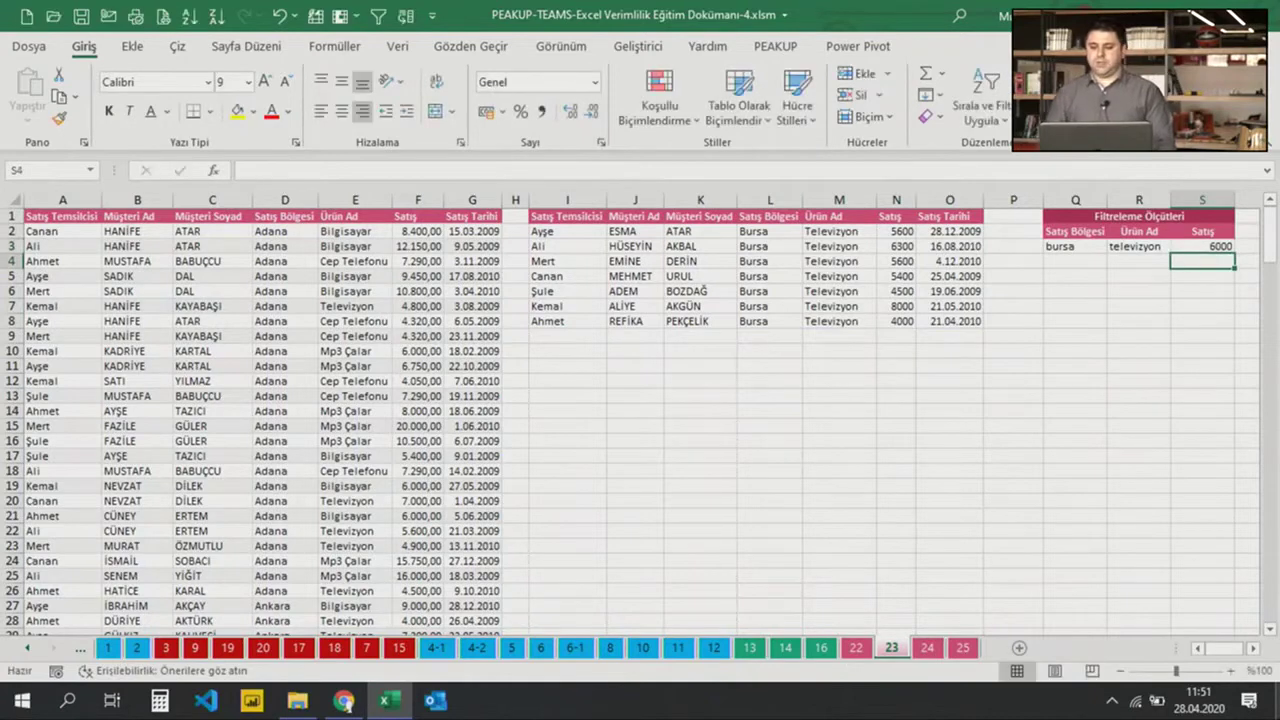
{"action": "left_click", "coordinate": [563, 231]}
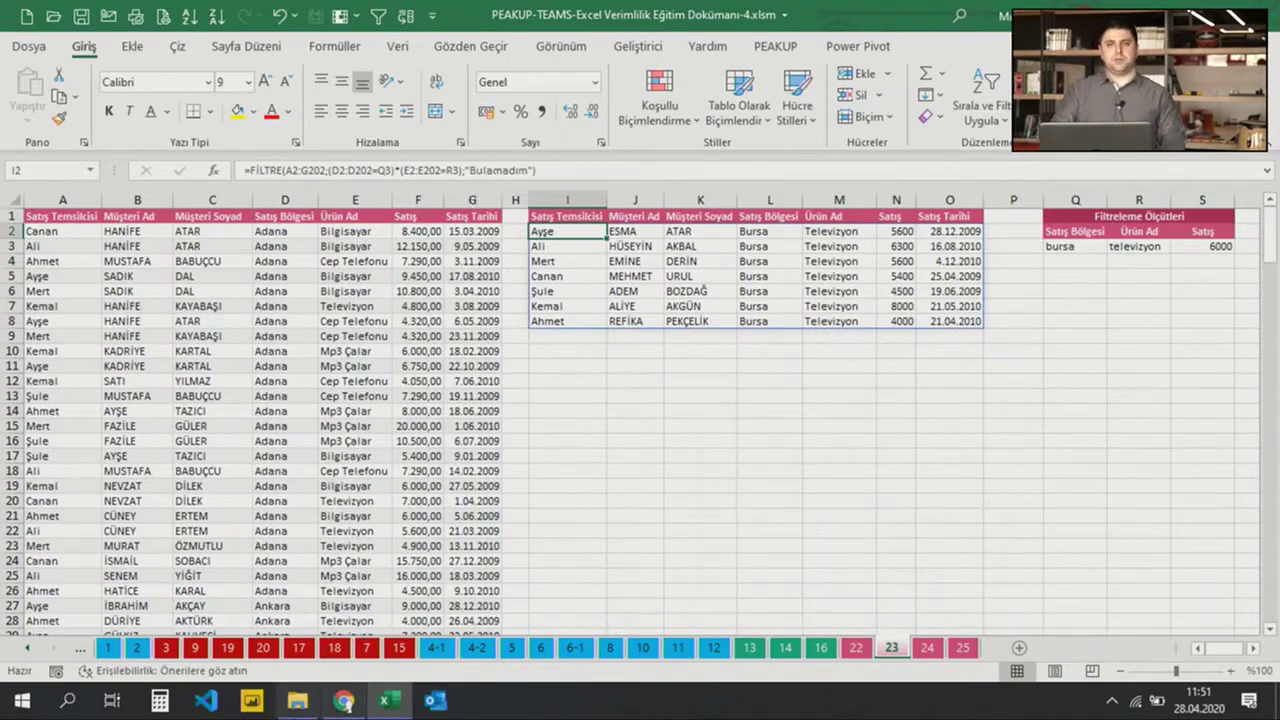
{"action": "mouse_move", "coordinate": [343, 701]}
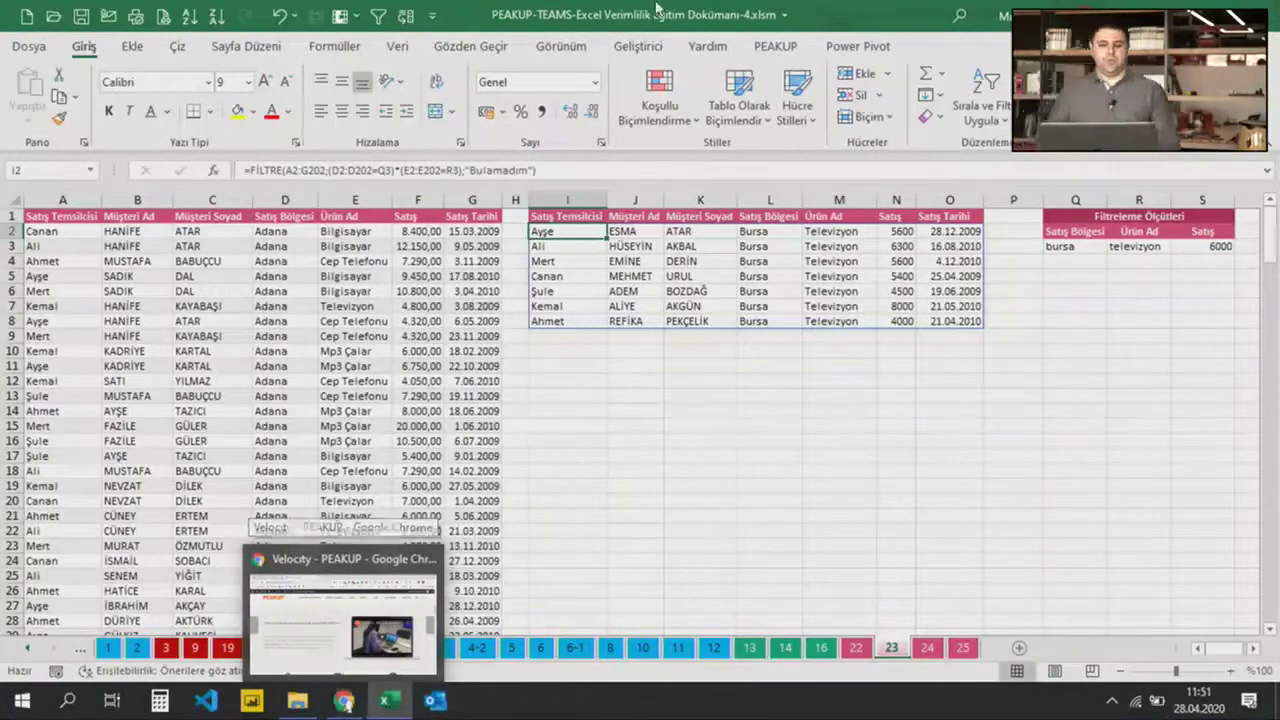
Add the condition *(F2:F202>S3) to the FİLTRE include argument
{"action": "left_click", "coordinate": [466, 170]}
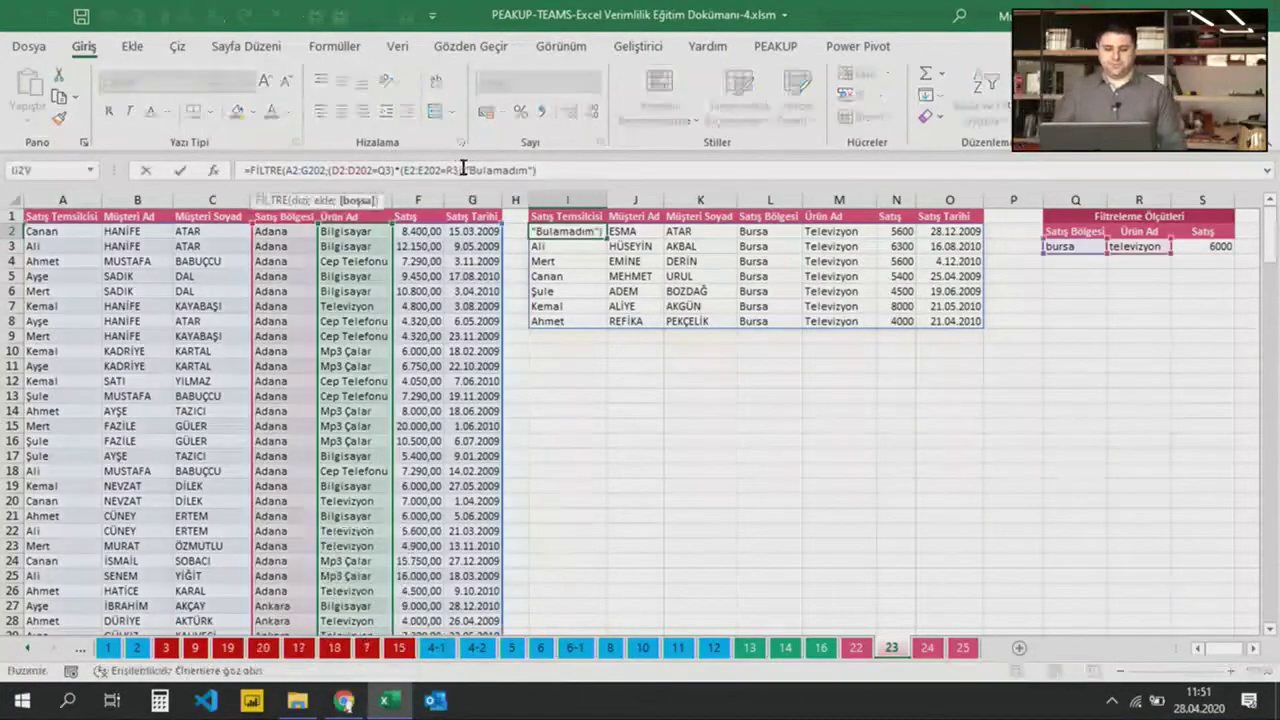
{"action": "type", "text": "*"}
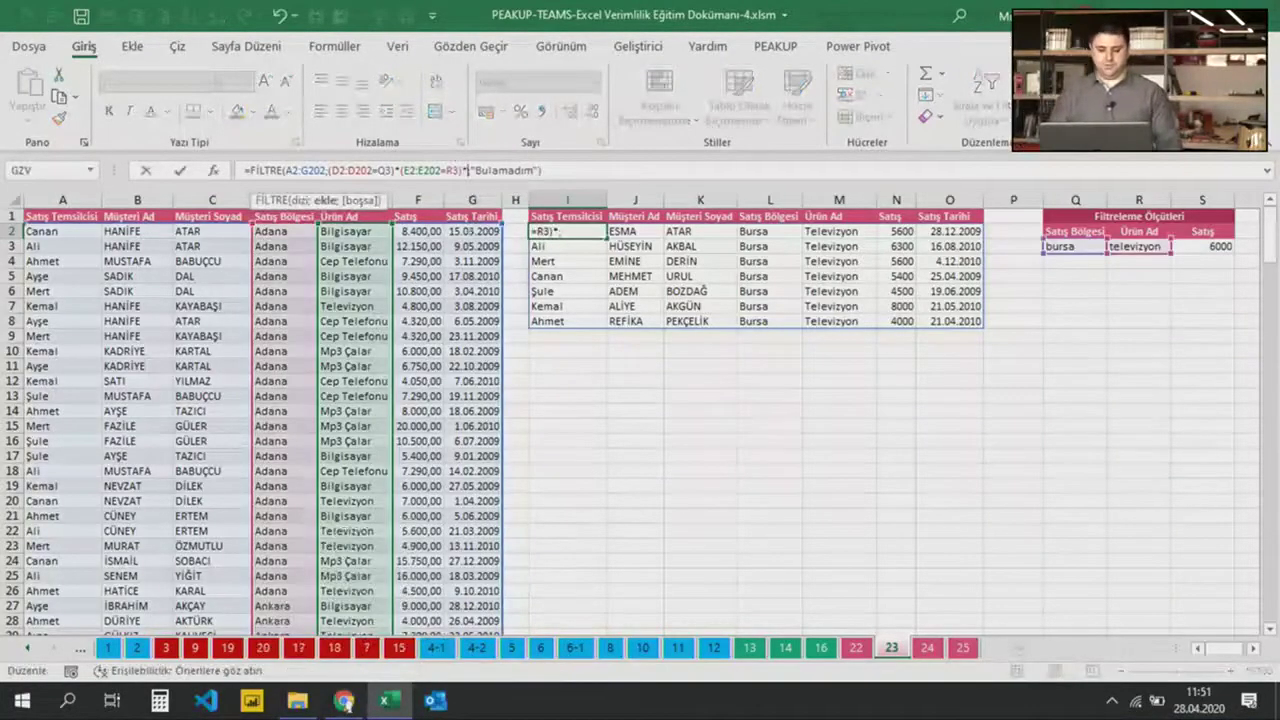
{"action": "type", "text": "("}
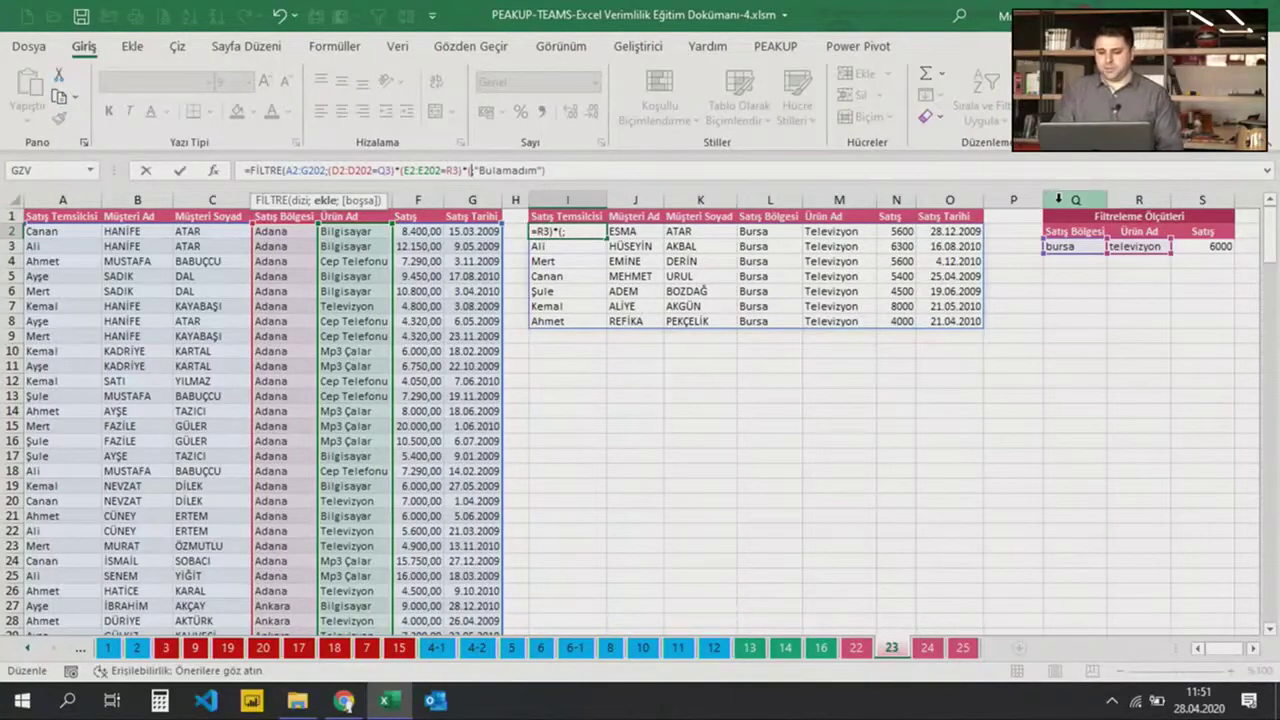
{"action": "left_click", "coordinate": [407, 231]}
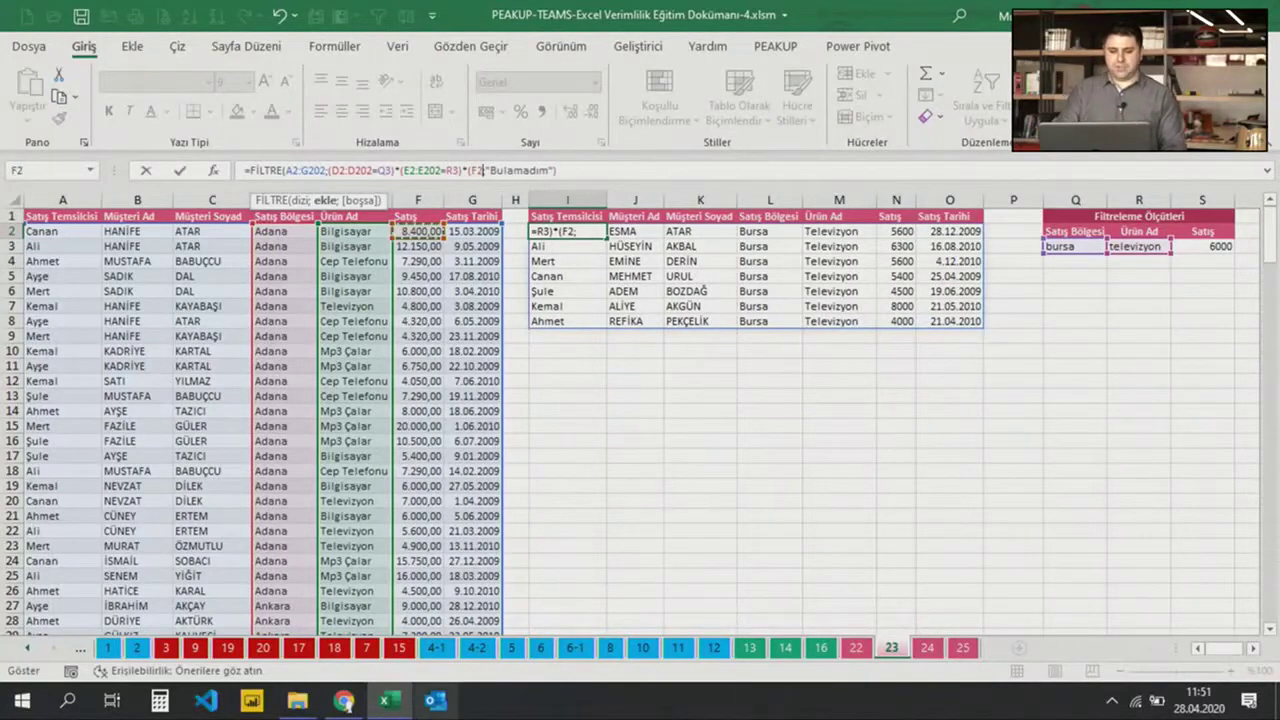
{"action": "key", "text": "ctrl+shift+Down"}
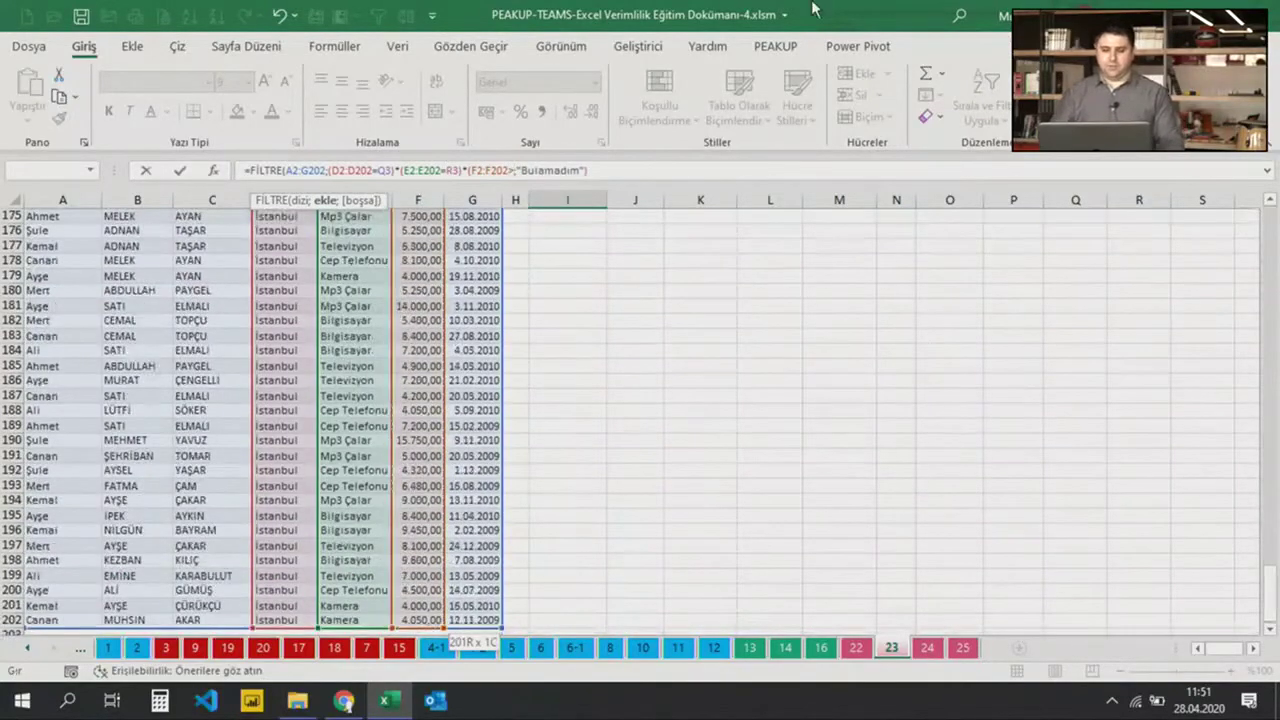
{"action": "type", "text": ">"}
{"action": "scroll", "coordinate": [900, 300], "scroll_direction": "up", "scroll_amount": 17}
{"action": "left_click", "coordinate": [830, 352]}
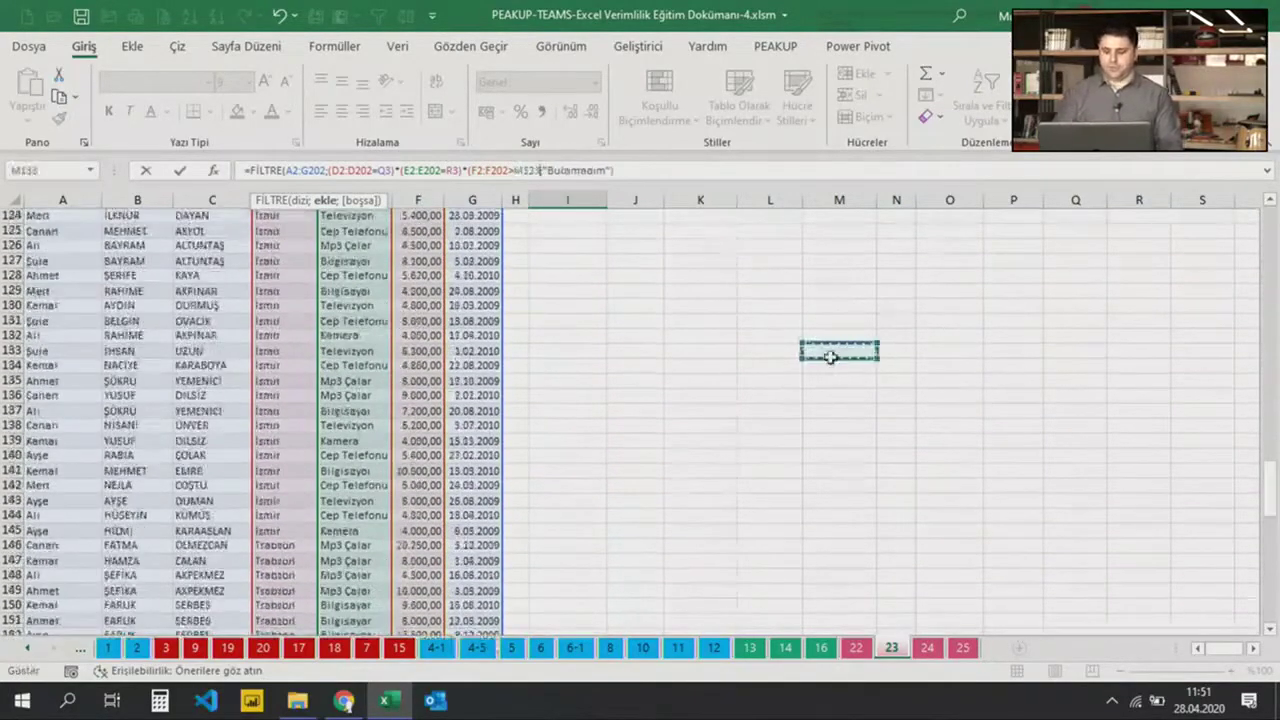
{"action": "scroll", "coordinate": [830, 357], "scroll_direction": "up", "scroll_amount": 20}
{"action": "left_click", "coordinate": [1200, 247]}
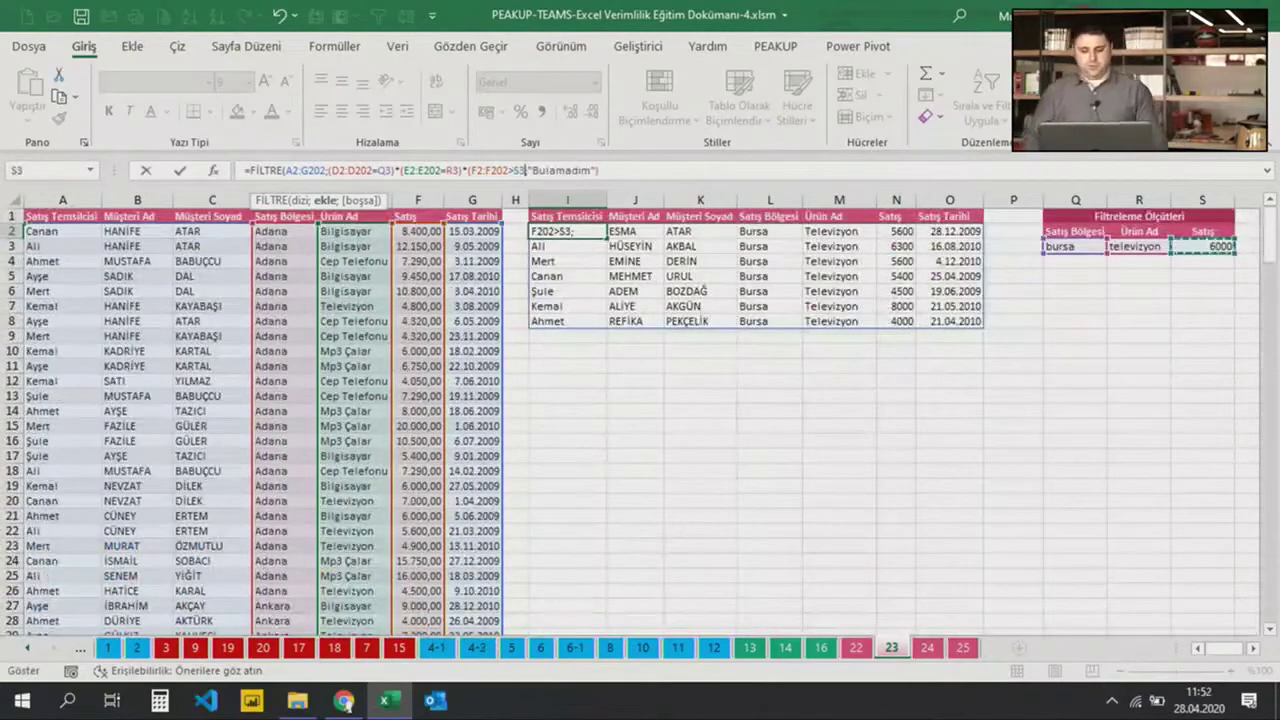
{"action": "type", "text": ")"}
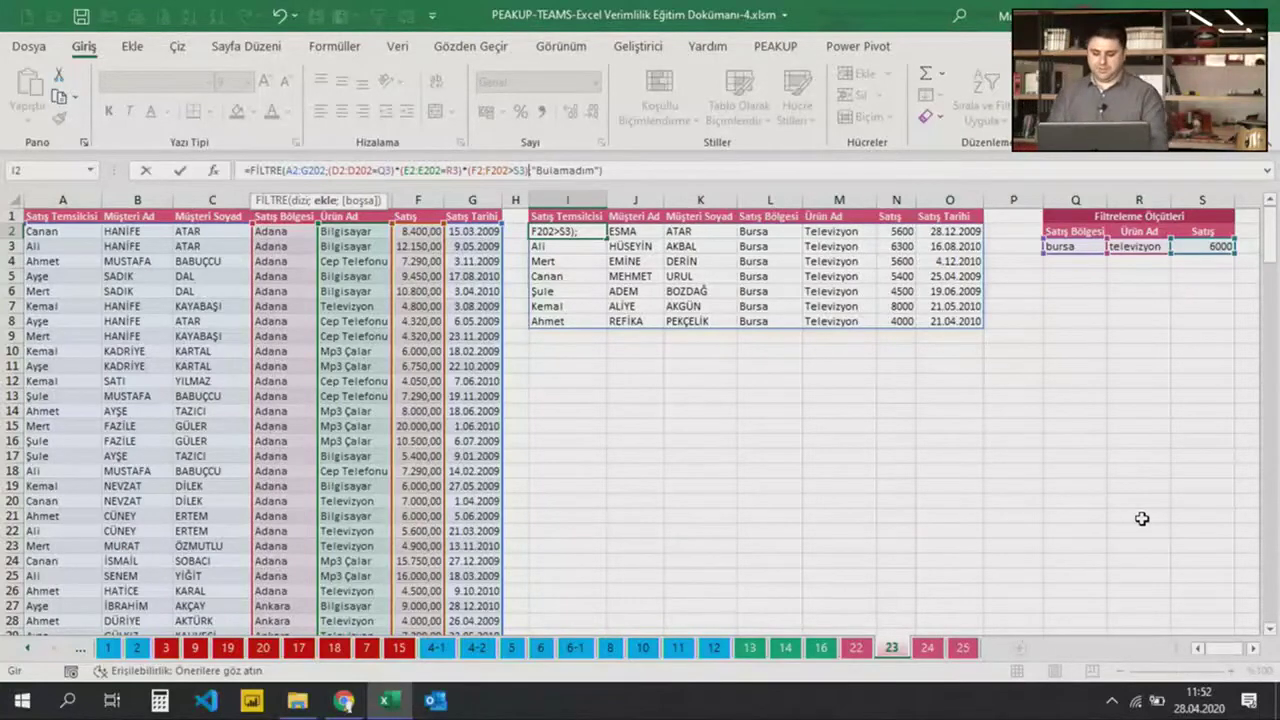
{"action": "key", "text": "Return"}
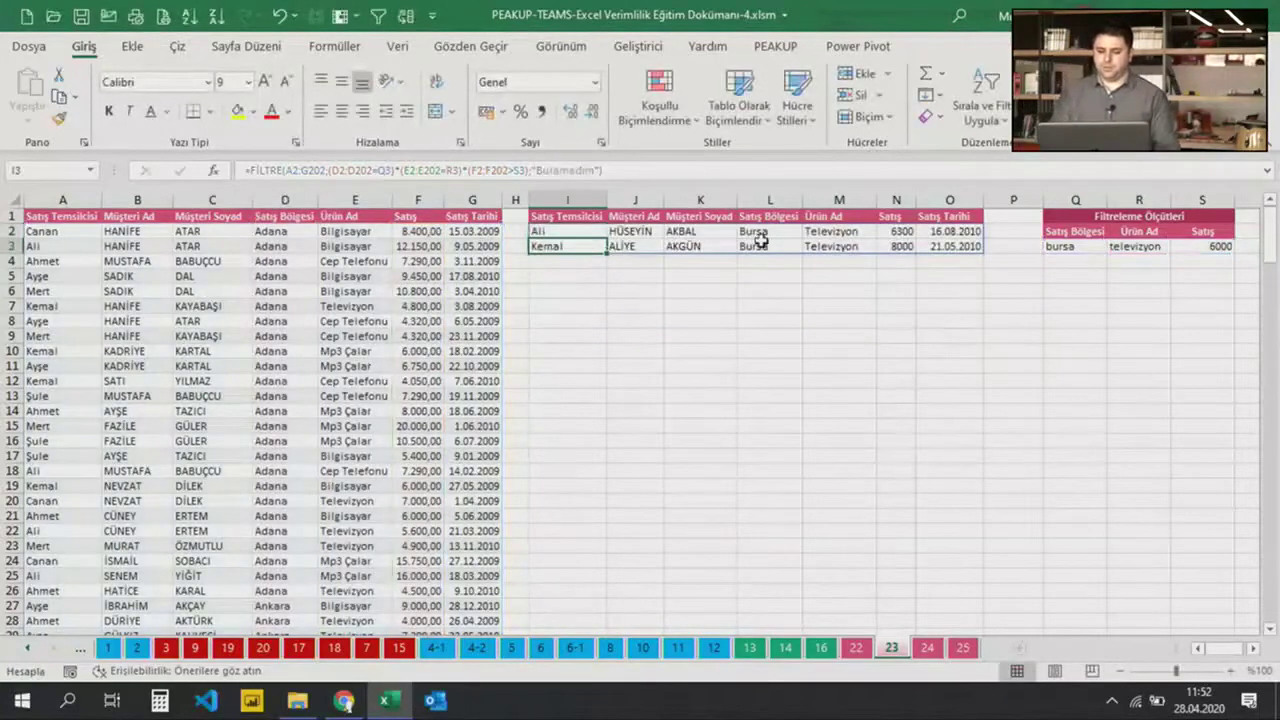
Replace the 6000 sales criterion in S3 with 5000
{"action": "left_click_drag", "start_coordinate": [760, 240], "coordinate": [888, 233]}
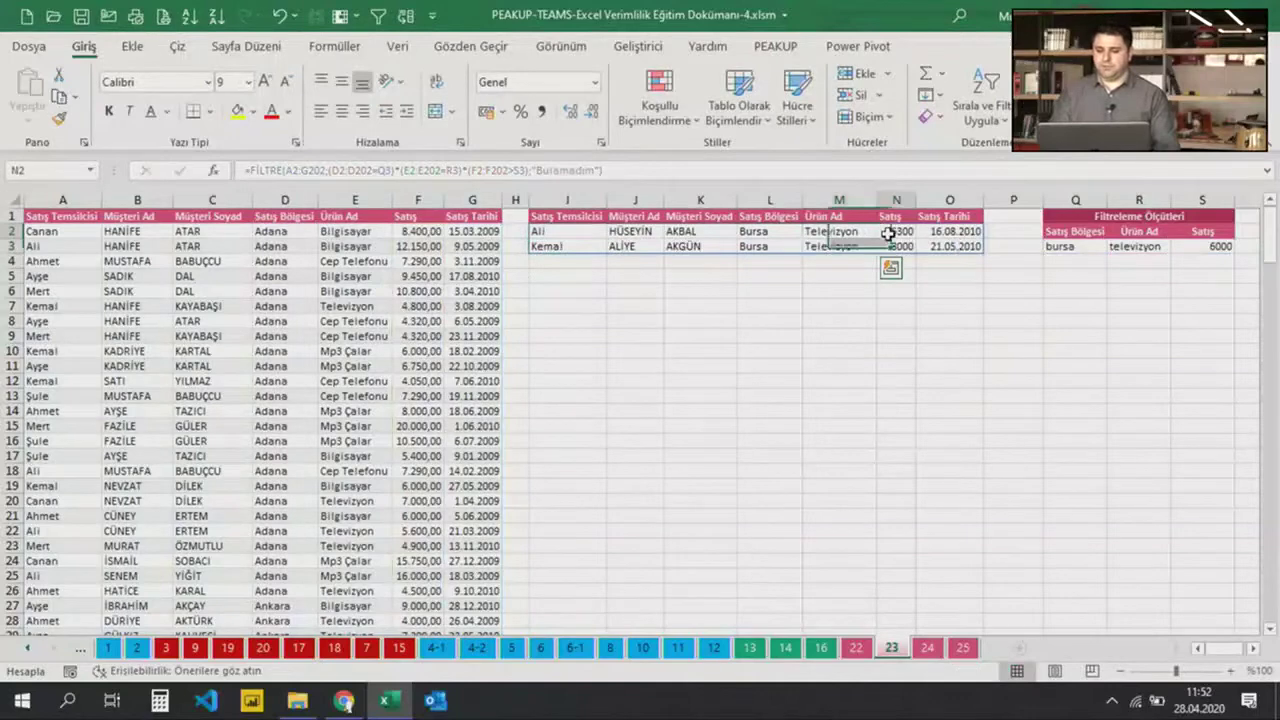
{"action": "left_click", "coordinate": [1203, 246]}
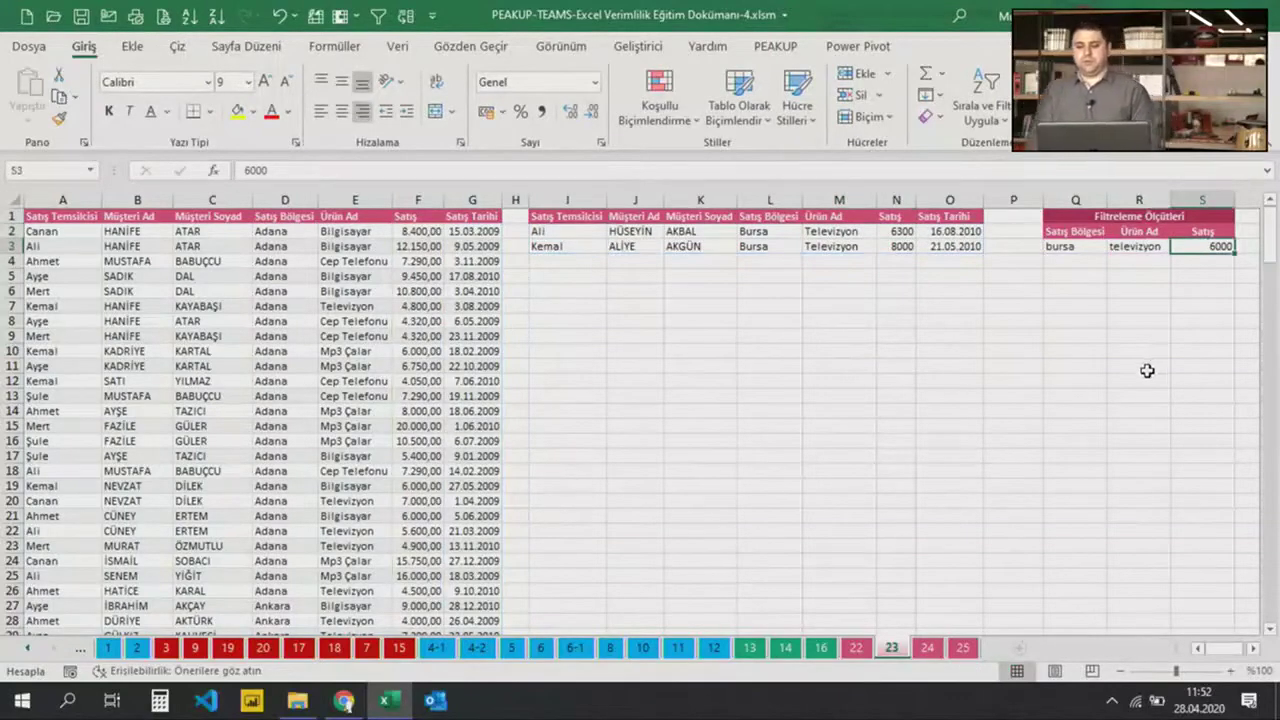
{"action": "left_click", "coordinate": [539, 228]}
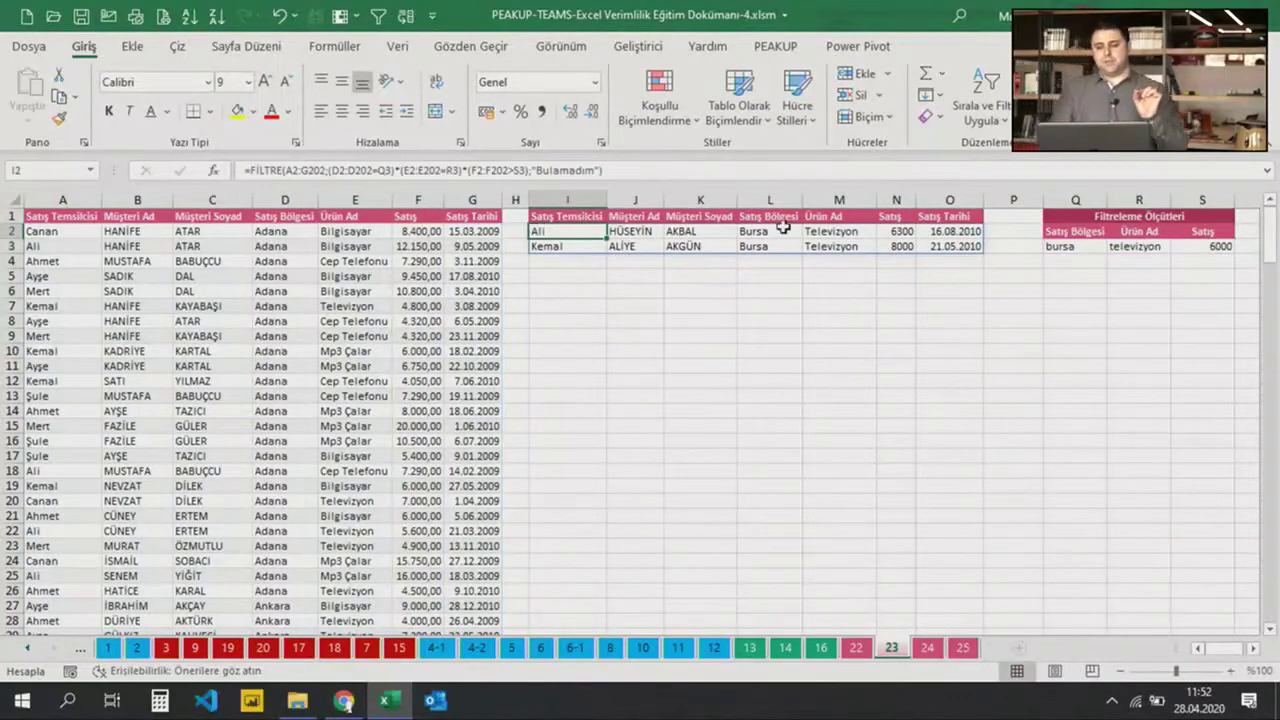
{"action": "left_click", "coordinate": [1203, 247]}
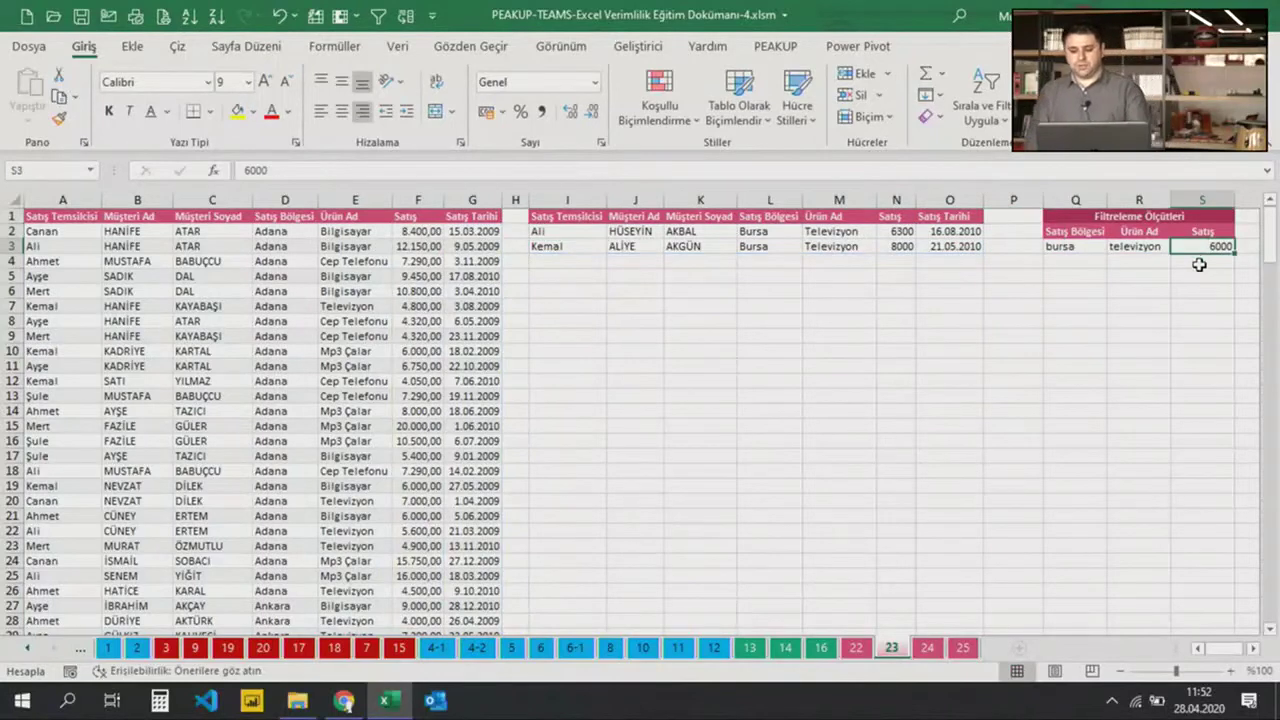
{"action": "key", "text": "Delete"}
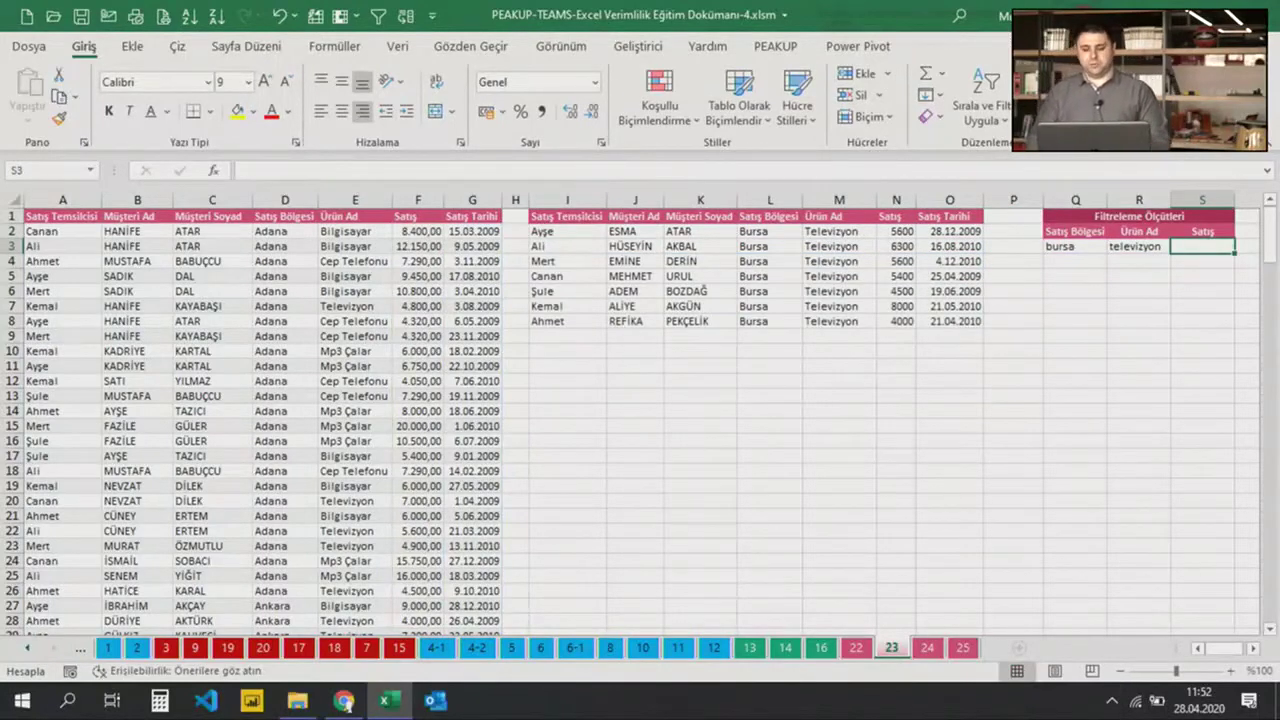
{"action": "type", "text": "5000"}
{"action": "key", "text": "Return"}
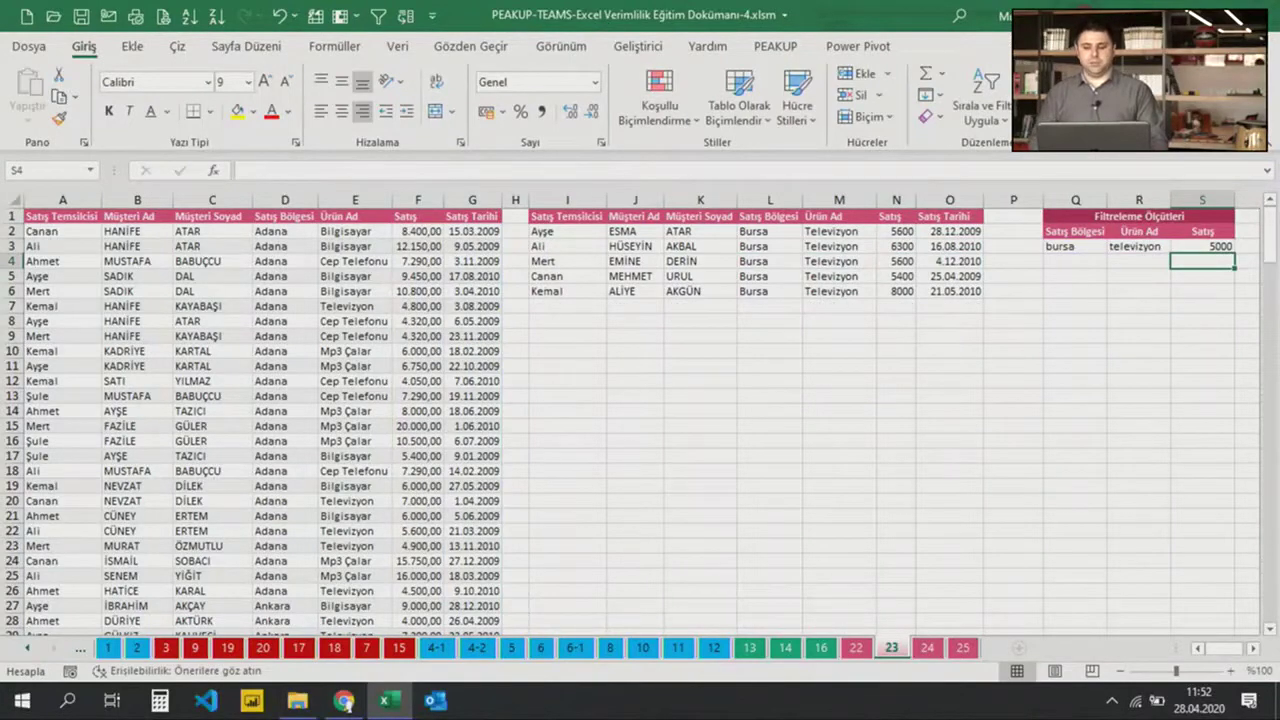
Test clearing the televizyon product criterion, then restore it with undo
{"action": "left_click_drag", "start_coordinate": [1084, 245], "coordinate": [1117, 248]}
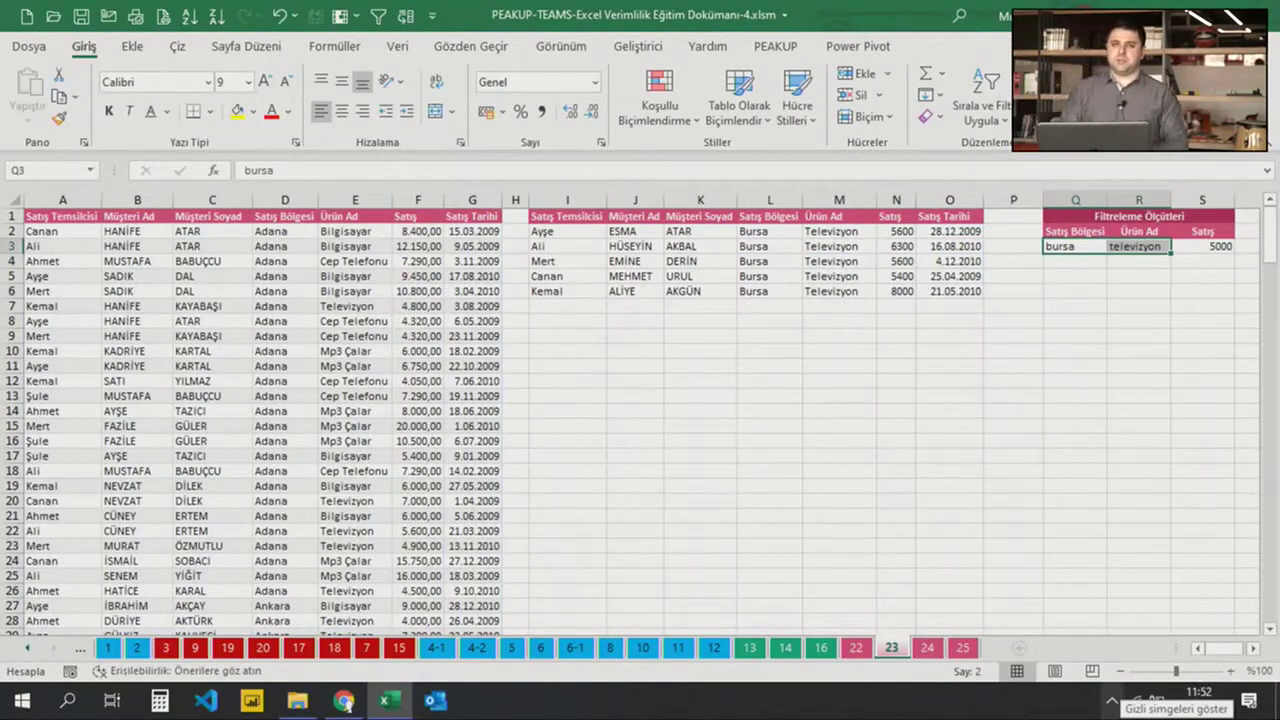
{"action": "left_click", "coordinate": [1130, 246]}
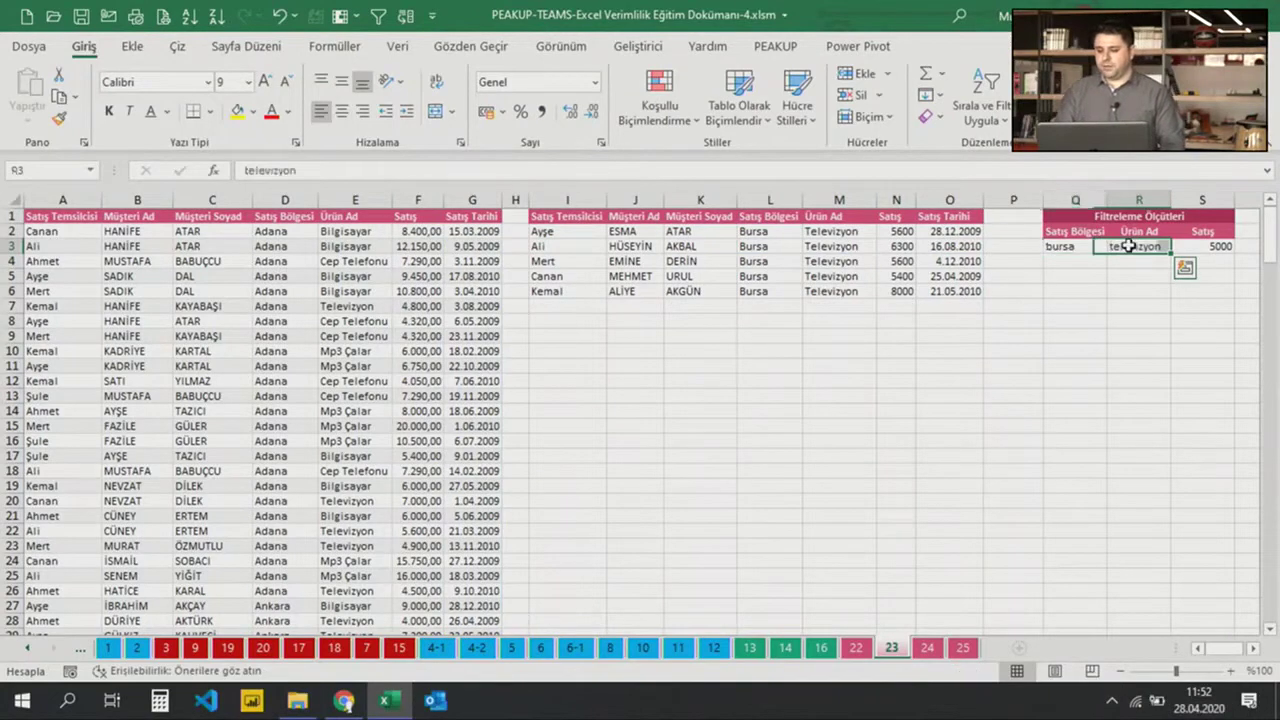
{"action": "key", "text": "Delete"}
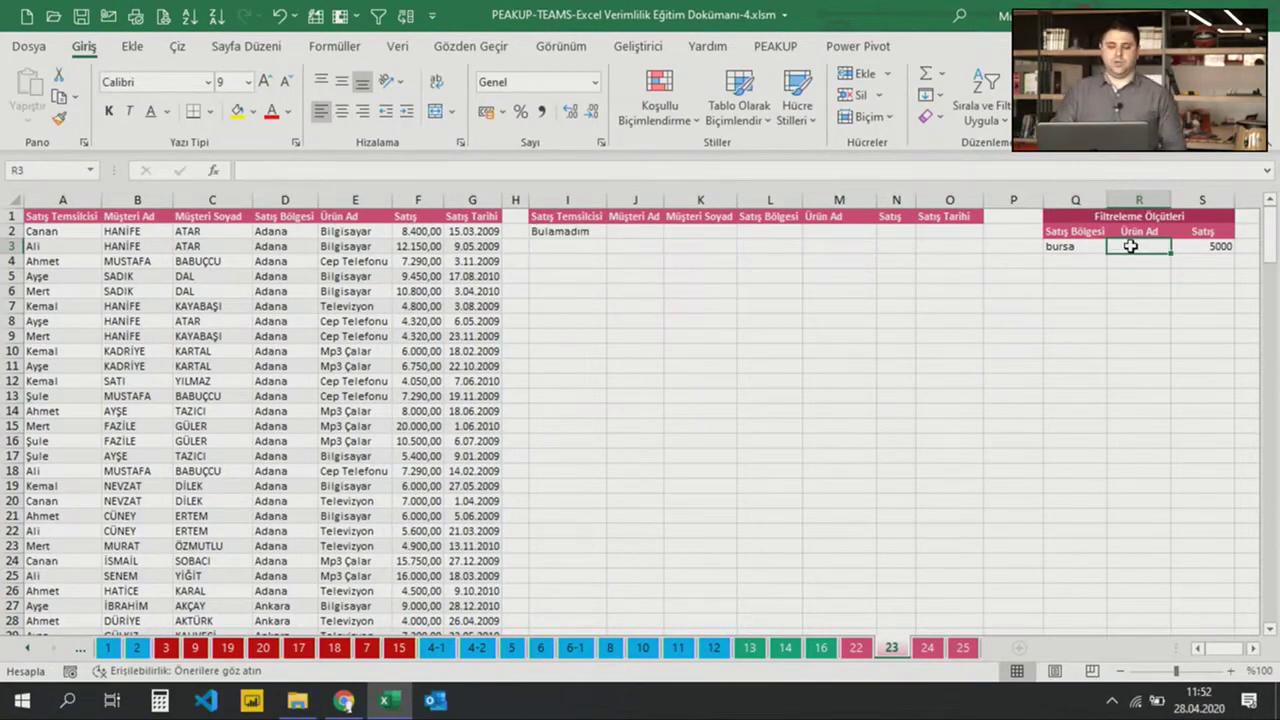
{"action": "key", "text": "ctrl+z"}
{"action": "left_click", "coordinate": [1200, 246]}
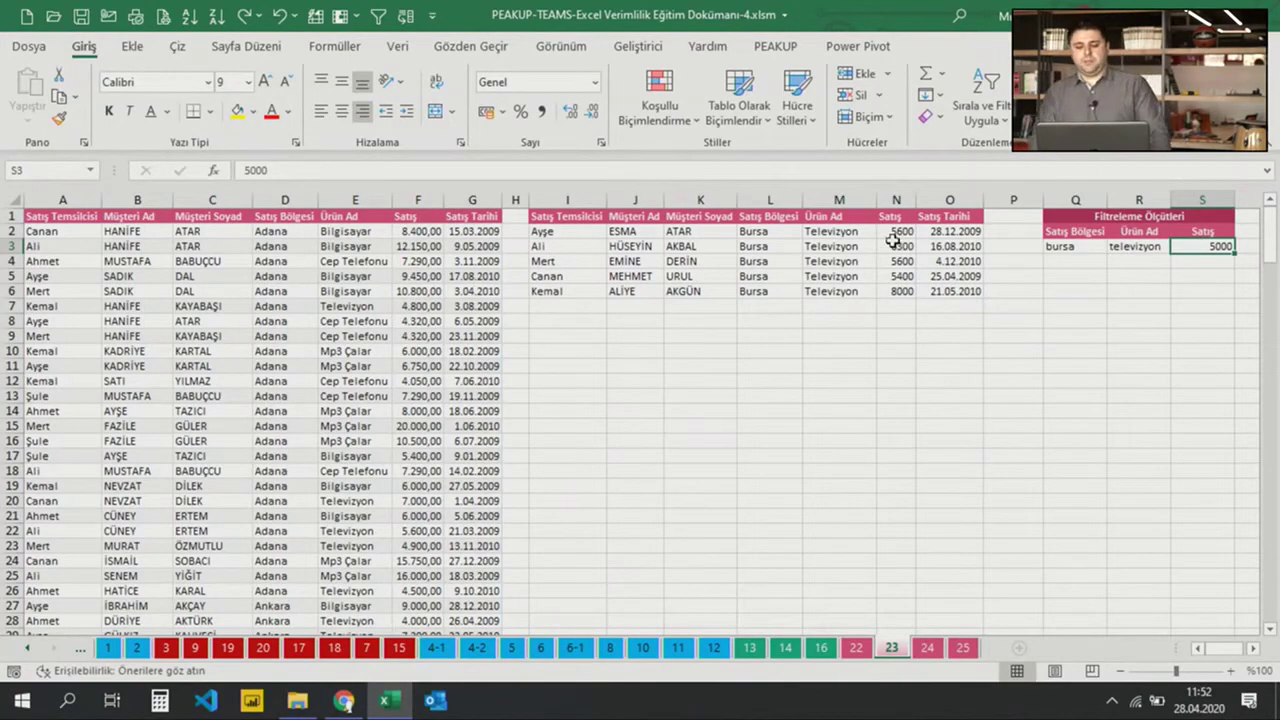
{"action": "left_click_drag", "start_coordinate": [896, 231], "coordinate": [896, 291]}
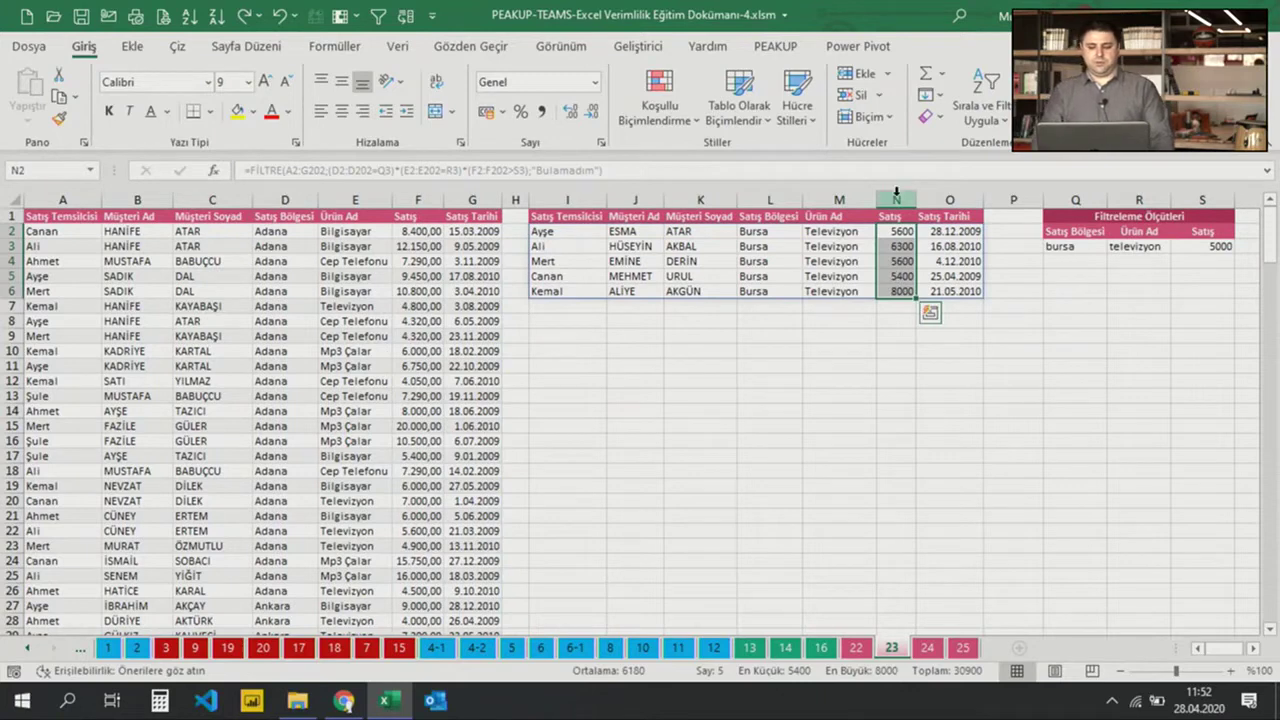
Give the sales column N a thousands number format
{"action": "left_click", "coordinate": [896, 193]}
{"action": "key", "text": "ctrl+shift+1"}
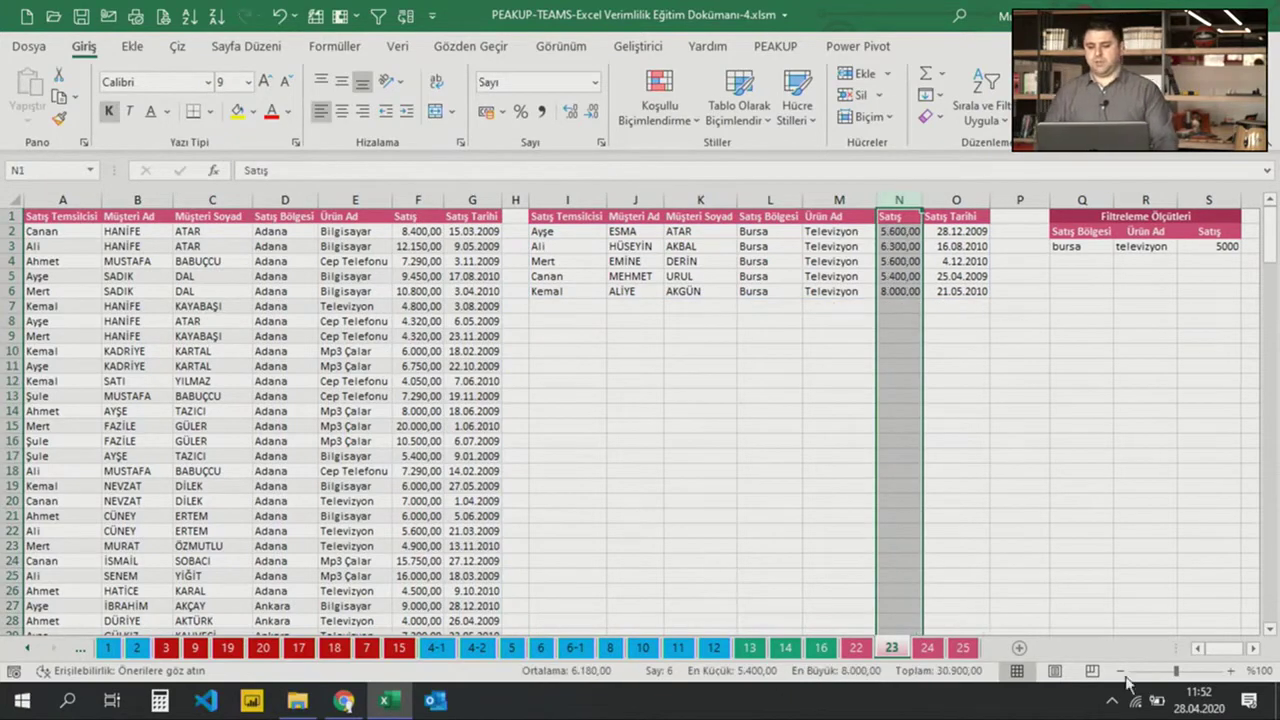
{"action": "left_click", "coordinate": [1062, 503]}
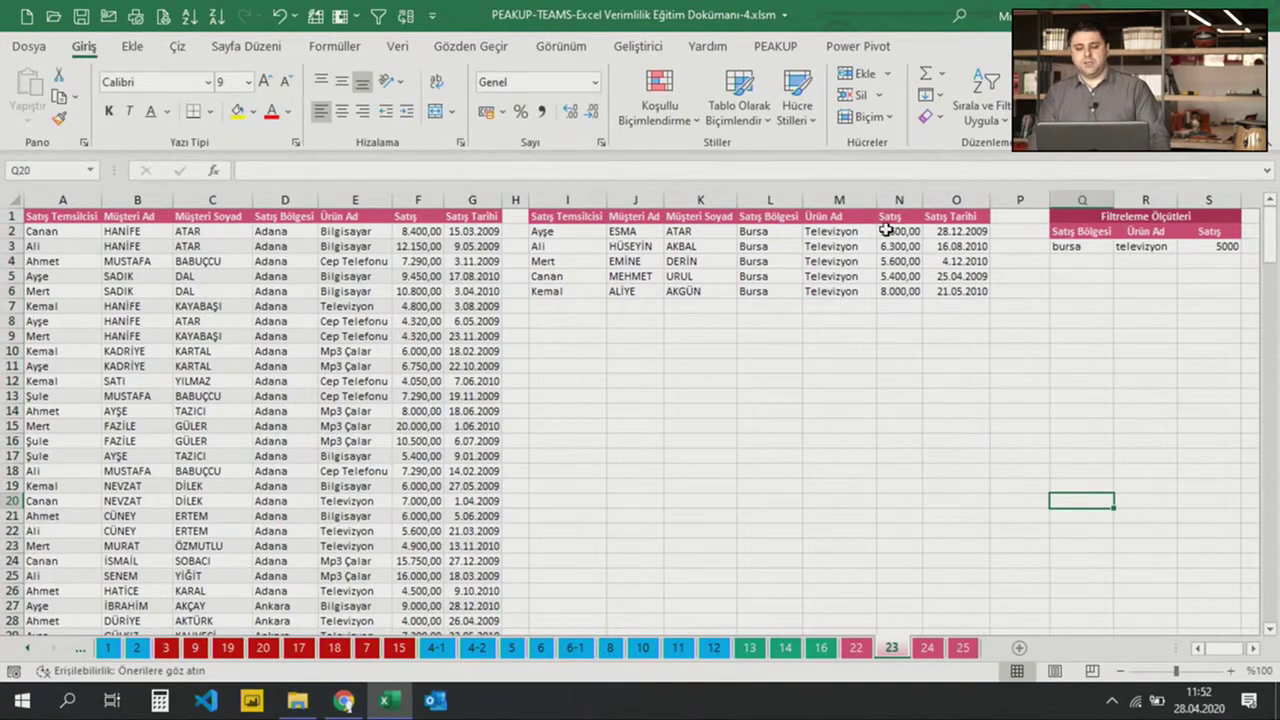
{"action": "left_click_drag", "start_coordinate": [894, 228], "coordinate": [891, 288]}
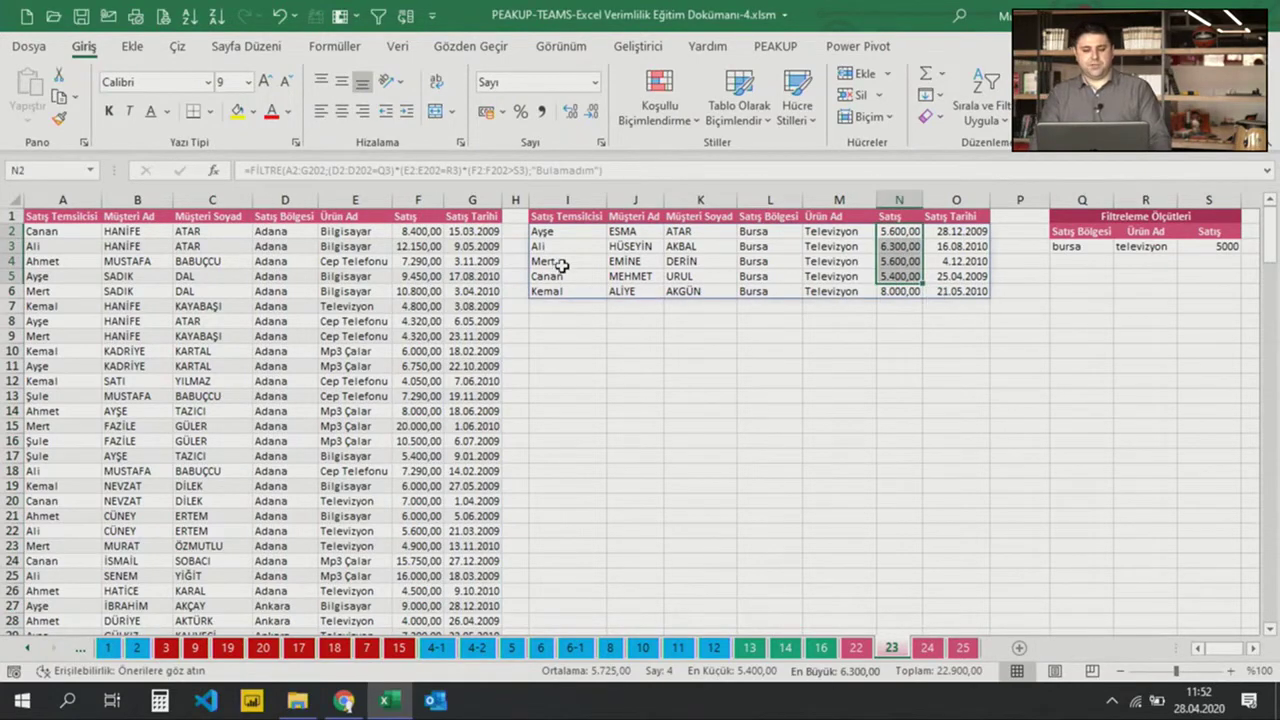
Inspect the spilled results and the ranges referenced by I2's FİLTRE formula
{"action": "left_click", "coordinate": [560, 233]}
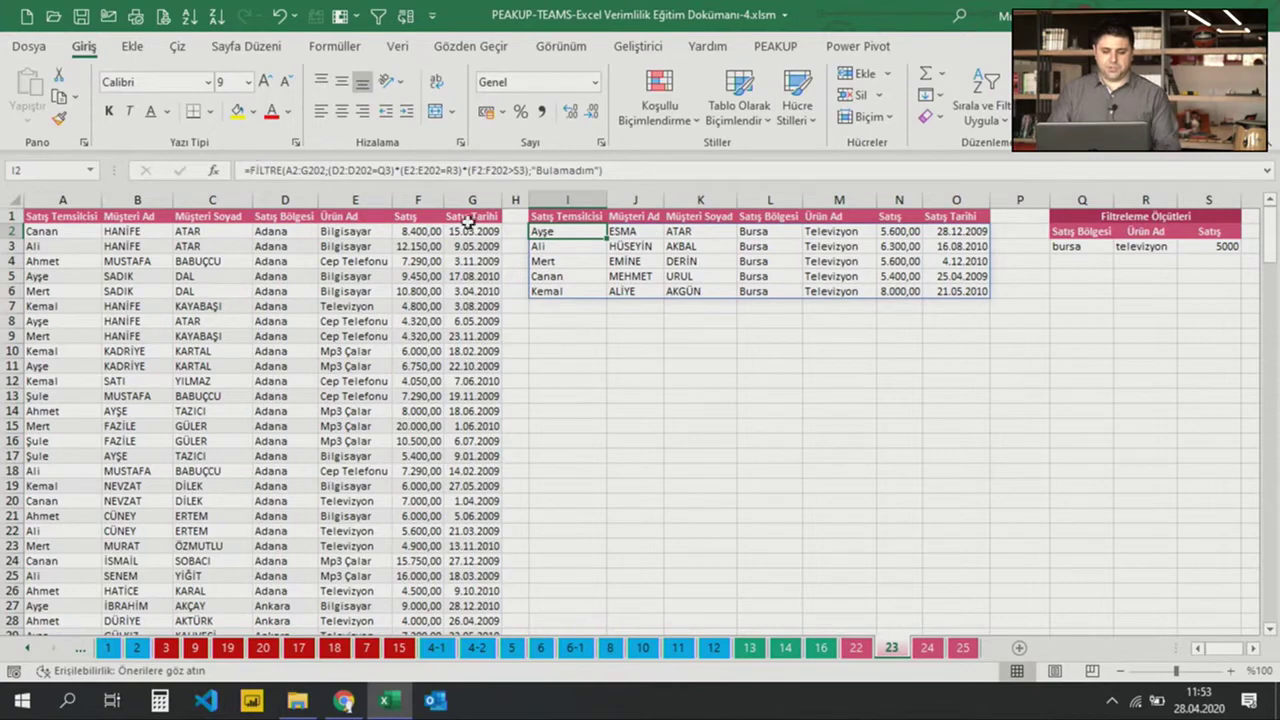
{"action": "left_click", "coordinate": [704, 247]}
{"action": "left_click", "coordinate": [848, 273]}
{"action": "left_click", "coordinate": [945, 261]}
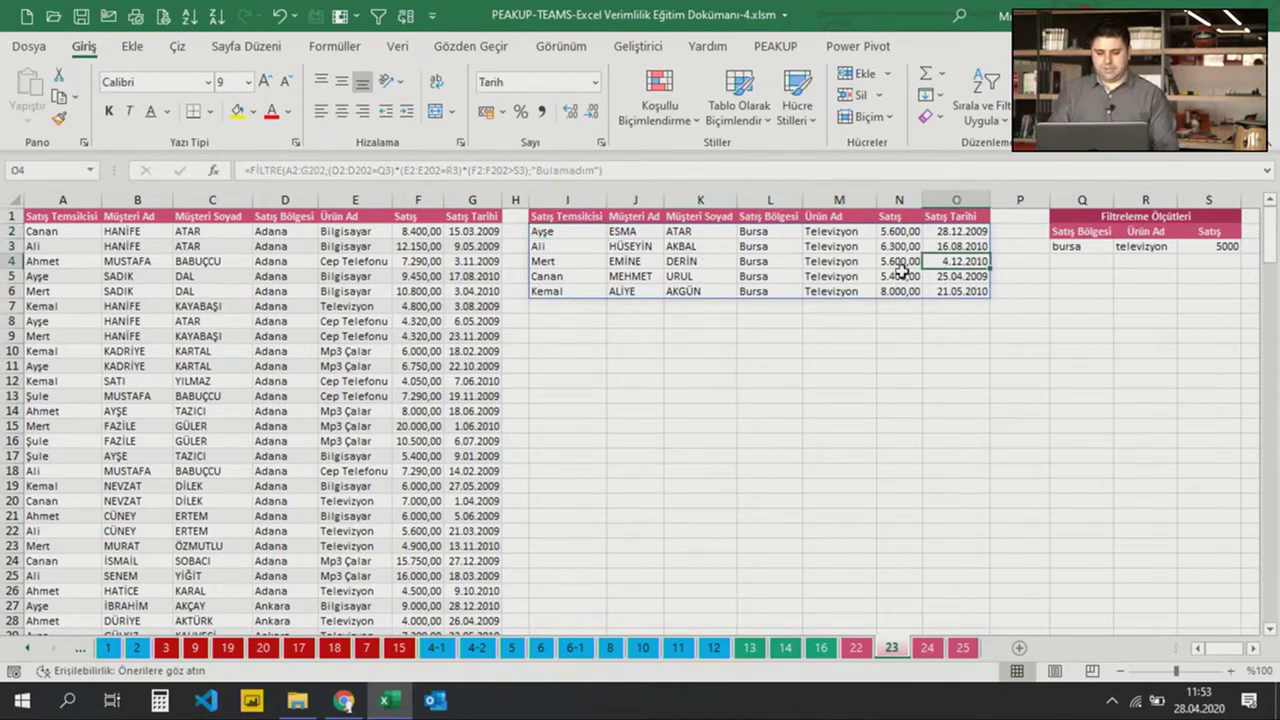
{"action": "left_click", "coordinate": [805, 276]}
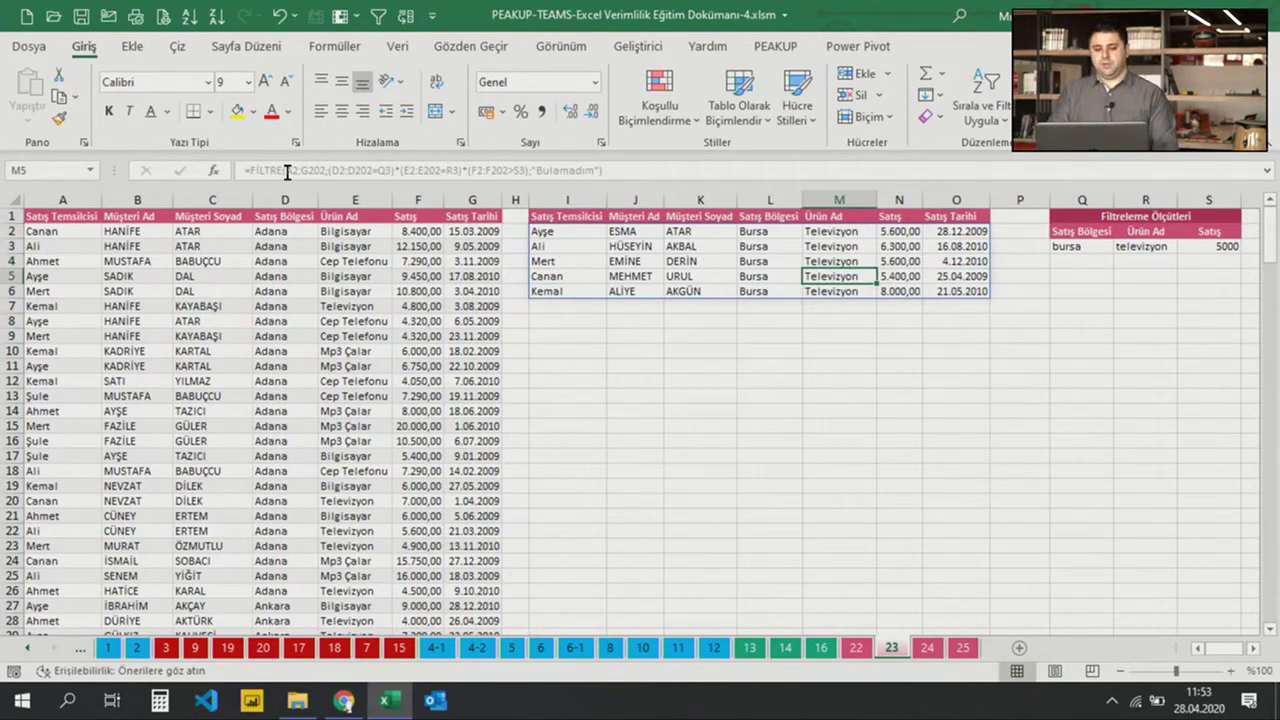
{"action": "left_click", "coordinate": [543, 232]}
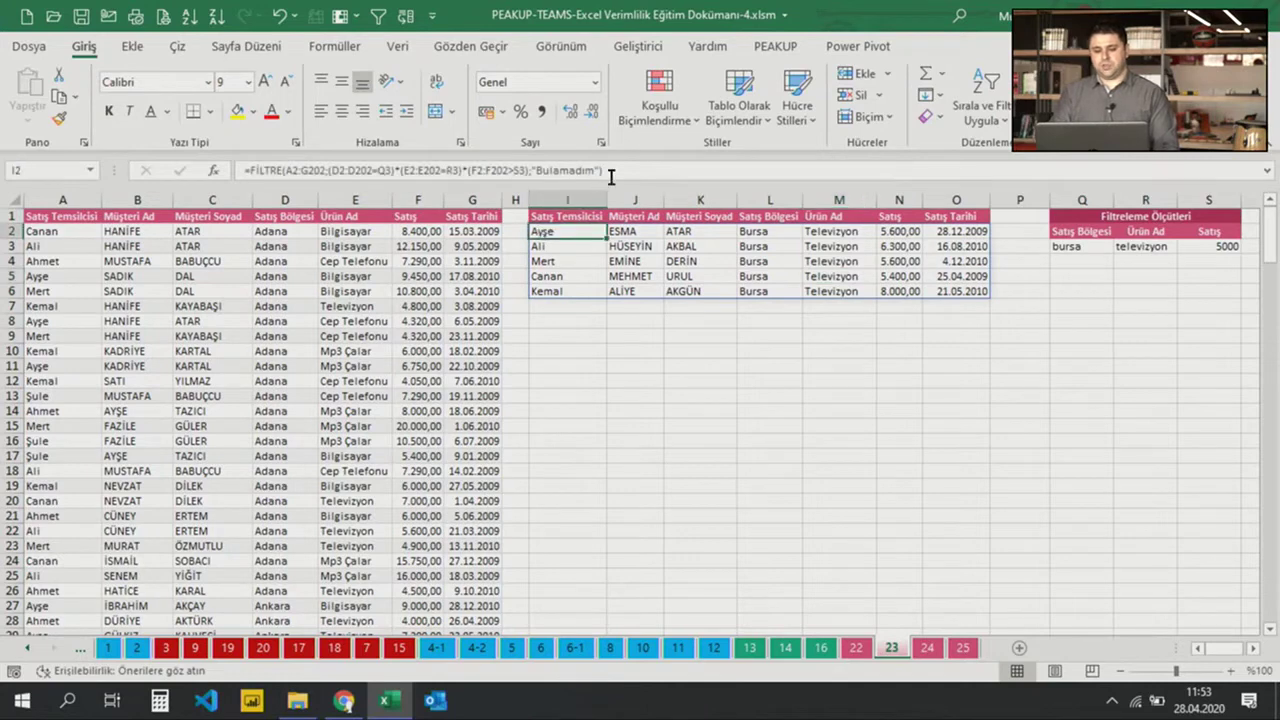
{"action": "left_click", "coordinate": [611, 176]}
{"action": "key", "text": "Escape"}
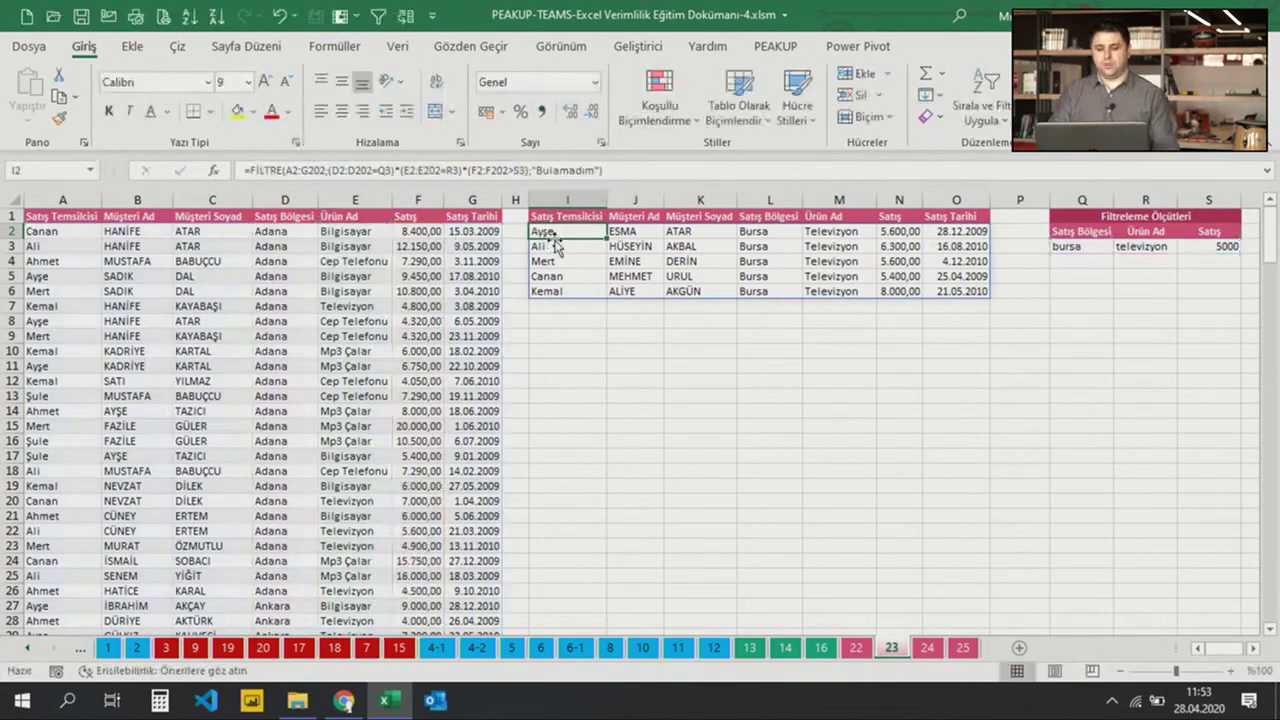
Put the FİLTRE formula in I2 into edit mode in the formula bar
{"action": "left_click", "coordinate": [686, 258]}
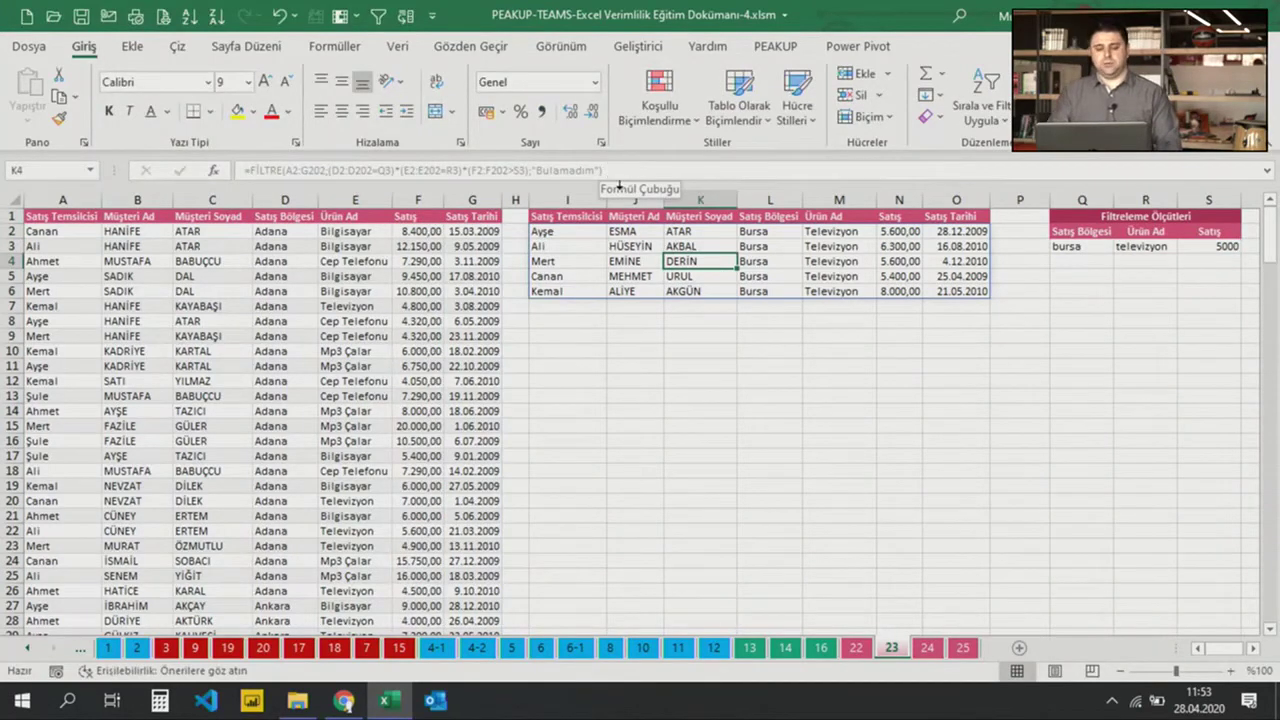
{"action": "left_click", "coordinate": [560, 231]}
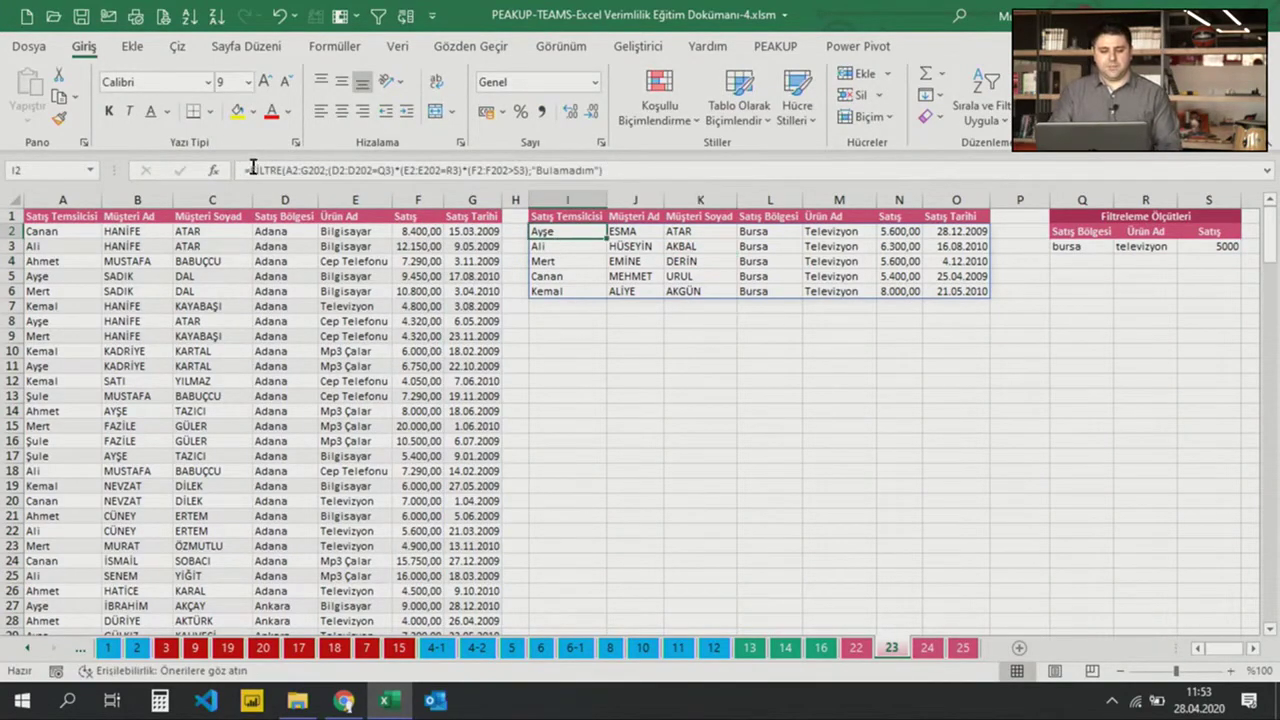
{"action": "left_click", "coordinate": [252, 167]}
{"action": "mouse_move", "coordinate": [297, 700]}
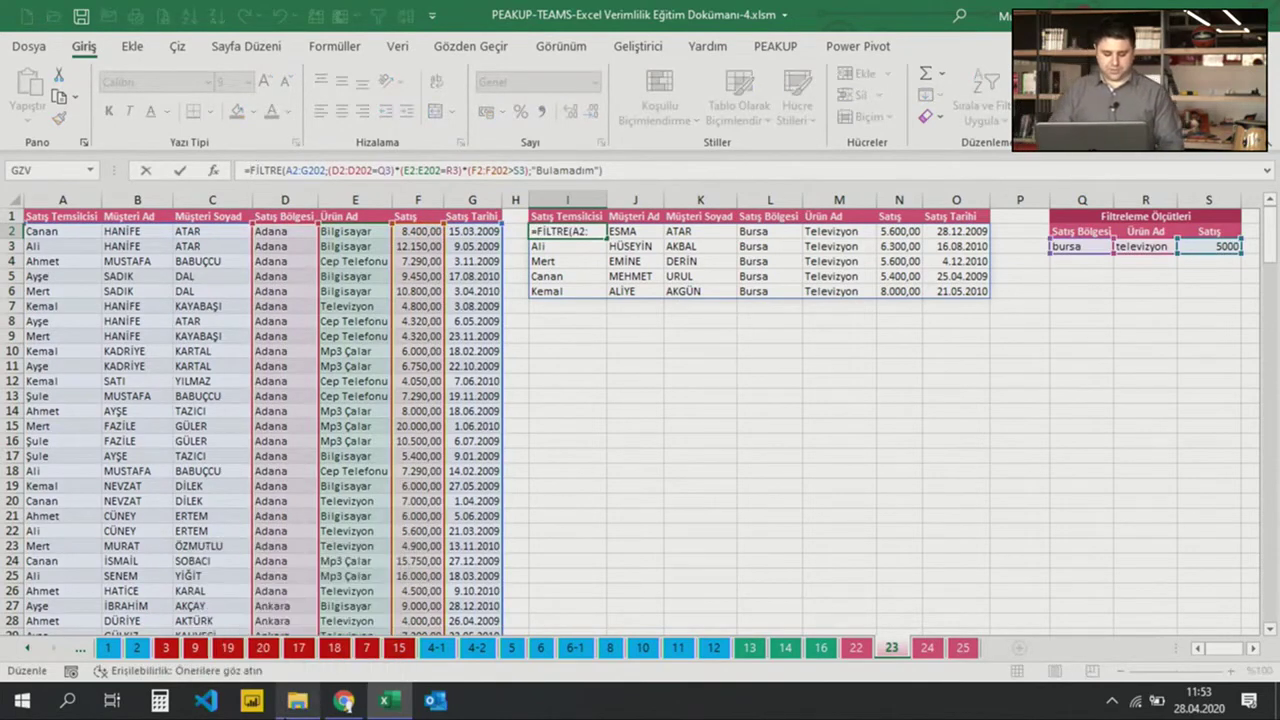
Wrap the I2 formula in SIRALA(...;6;-1) to sort the Bursa Televizyon rows by Satış, highest first
{"action": "type", "text": "SIRALA("}
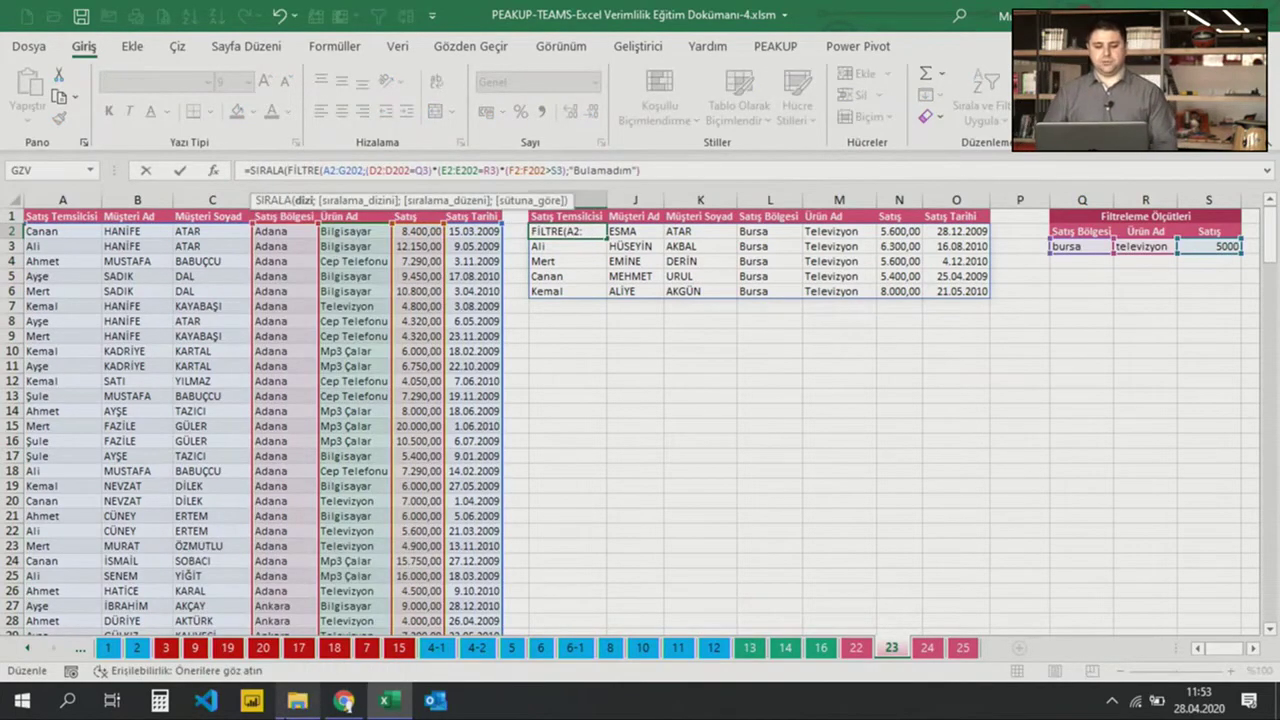
{"action": "type", "text": ")"}
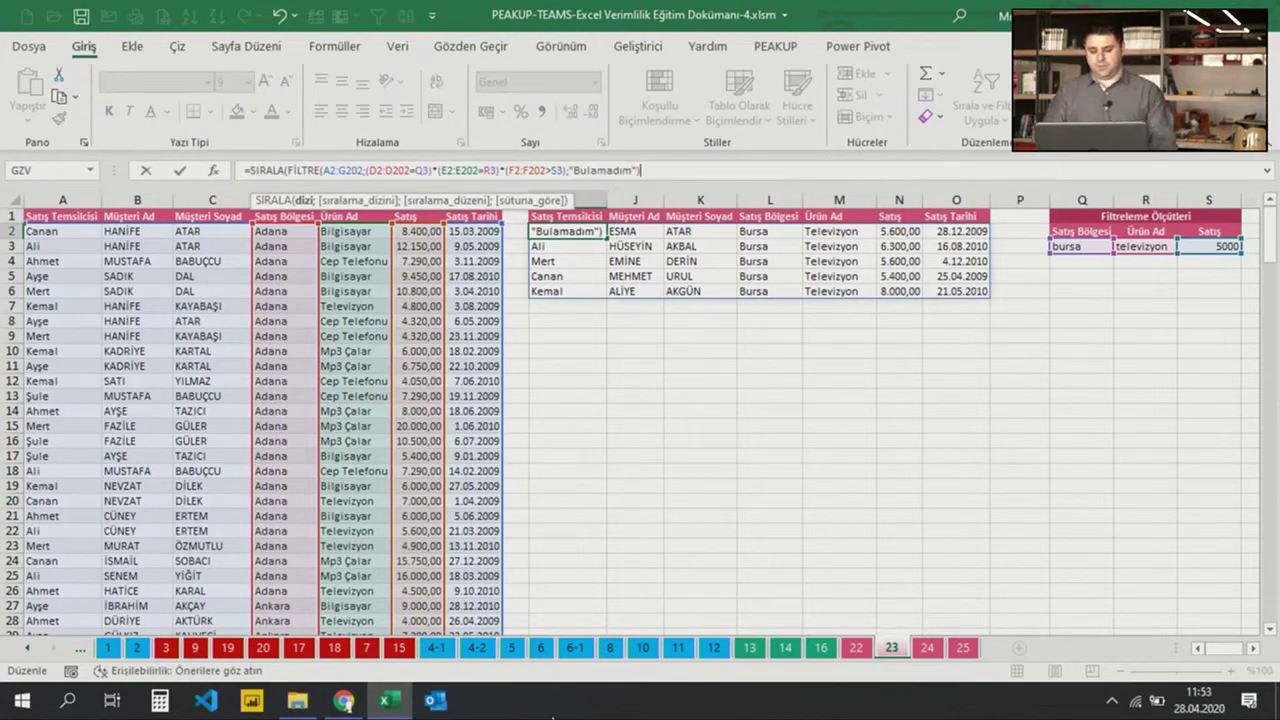
{"action": "type", "text": ";"}
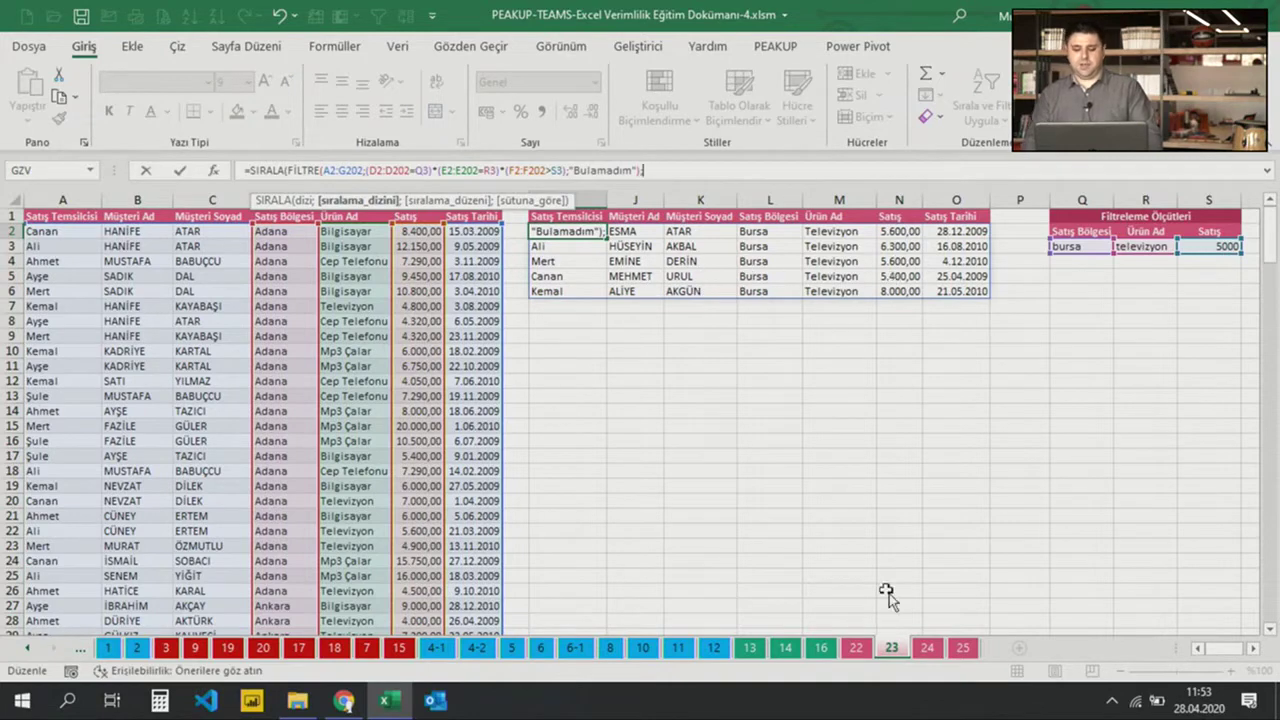
{"action": "type", "text": "6"}
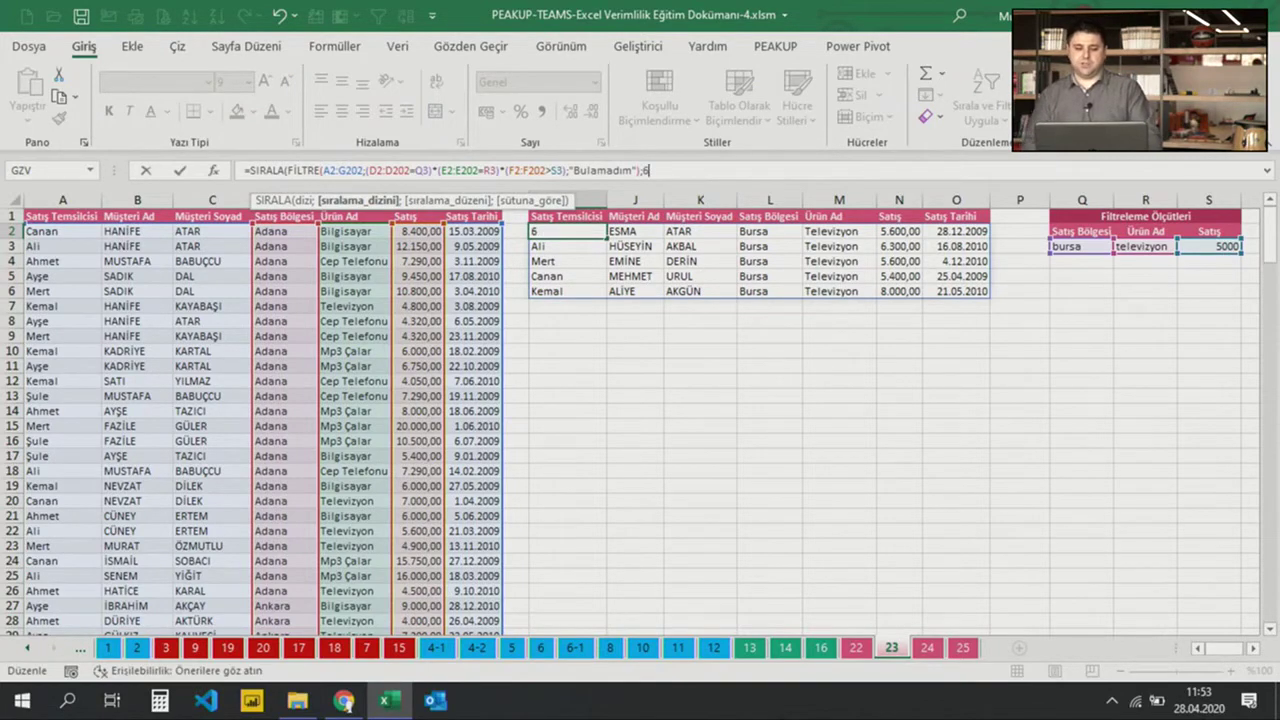
{"action": "type", "text": ";"}
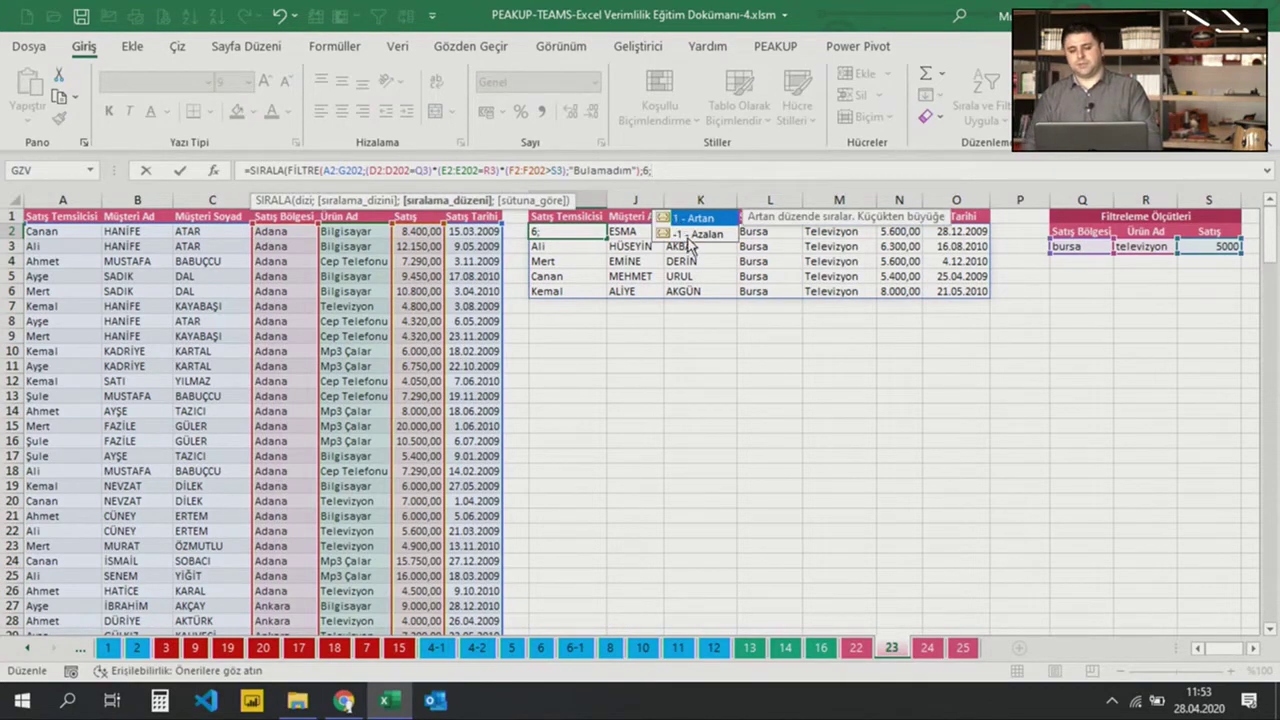
{"action": "left_click", "coordinate": [689, 238]}
{"action": "double_click", "coordinate": [689, 237]}
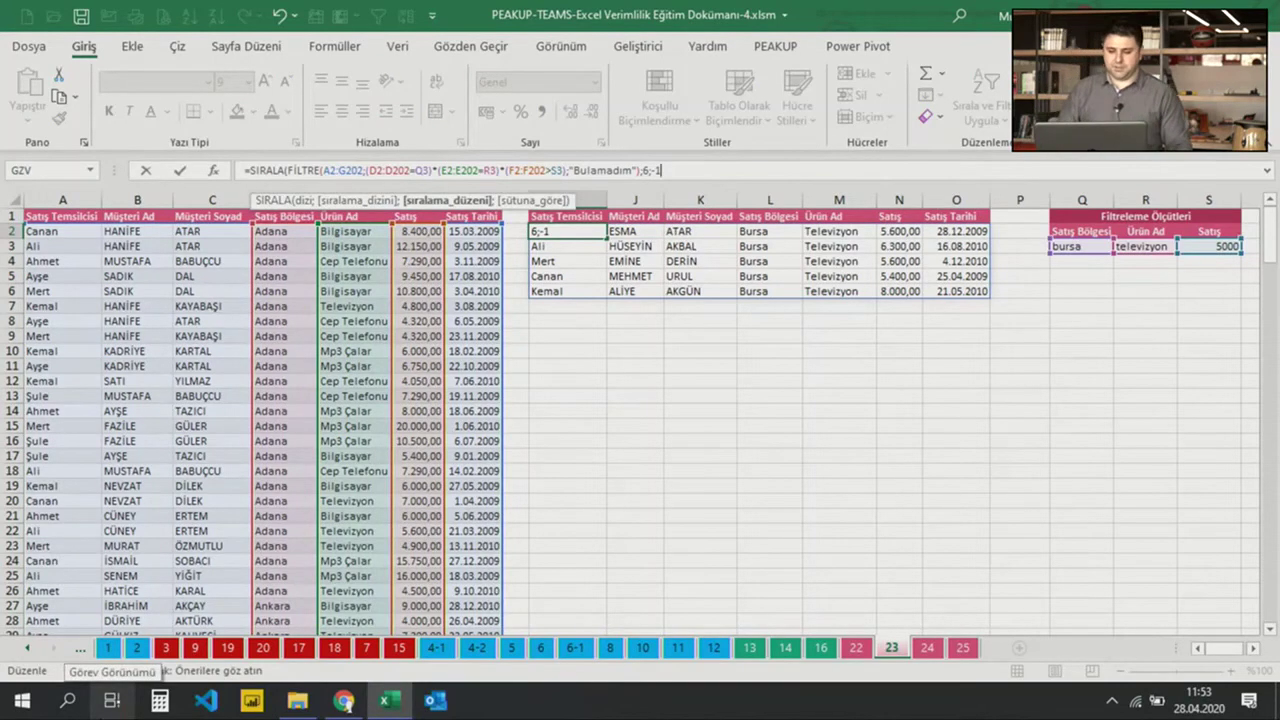
{"action": "type", "text": ")"}
{"action": "key", "text": "Return"}
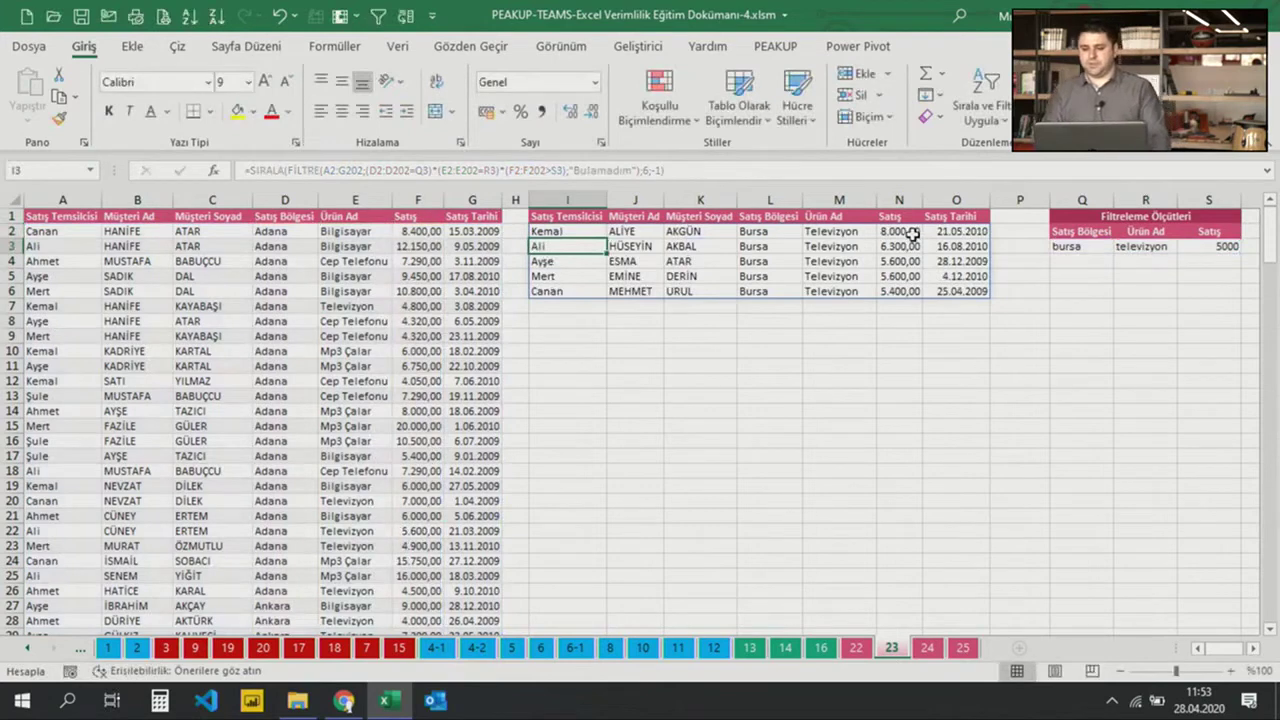
Try the criteria with izmir as the region and kamera as the product
{"action": "left_click_drag", "start_coordinate": [900, 231], "coordinate": [899, 287]}
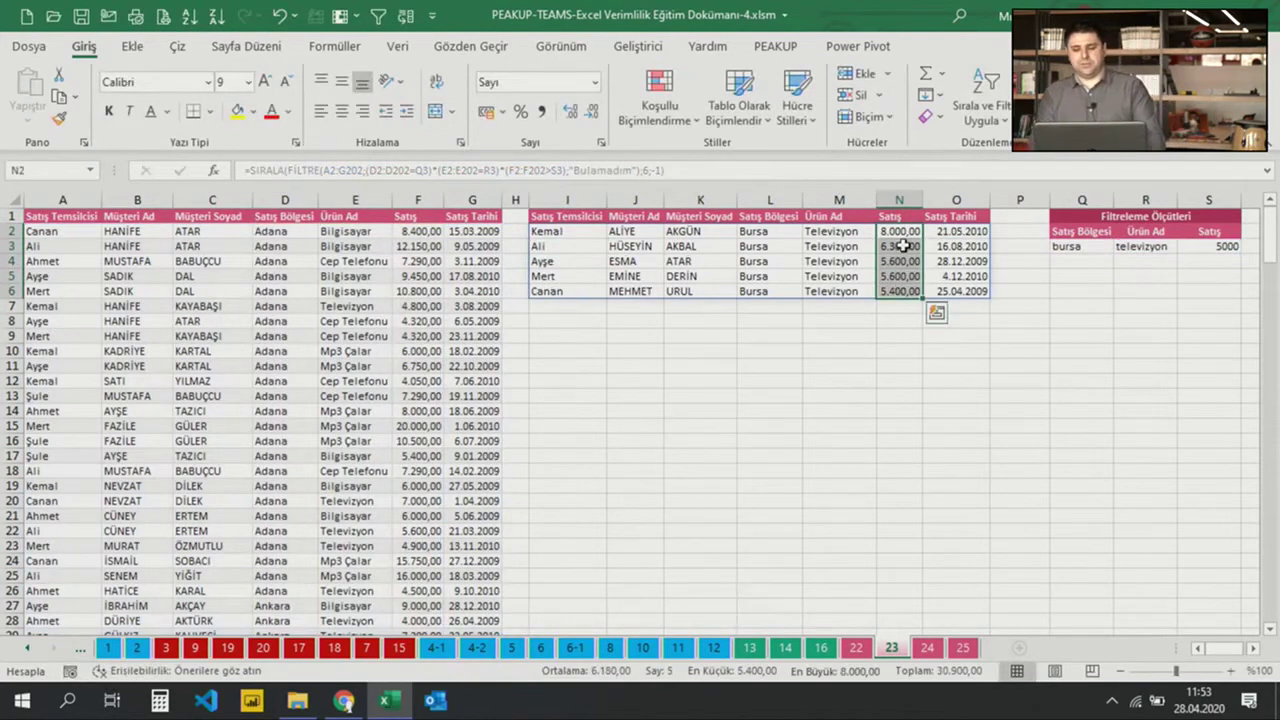
{"action": "left_click", "coordinate": [1192, 248]}
{"action": "left_click", "coordinate": [1032, 242]}
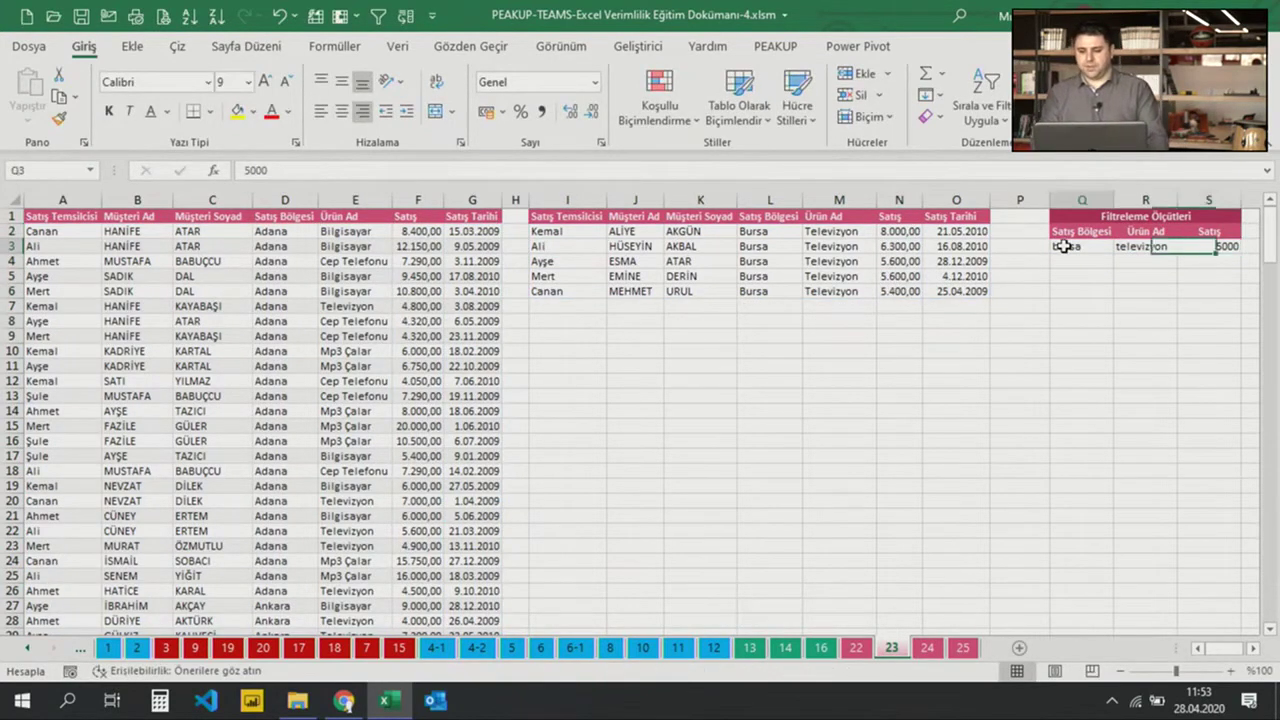
{"action": "type", "text": "izmir"}
{"action": "key", "text": "Return"}
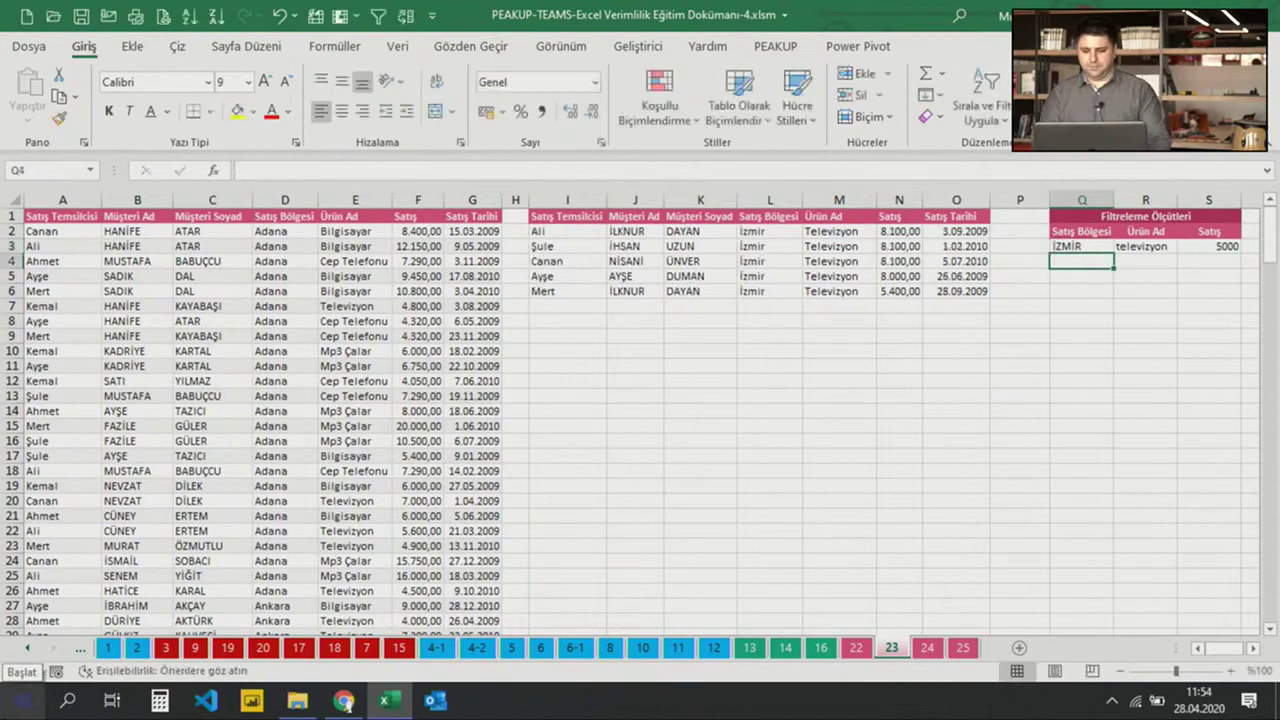
{"action": "left_click", "coordinate": [1145, 246]}
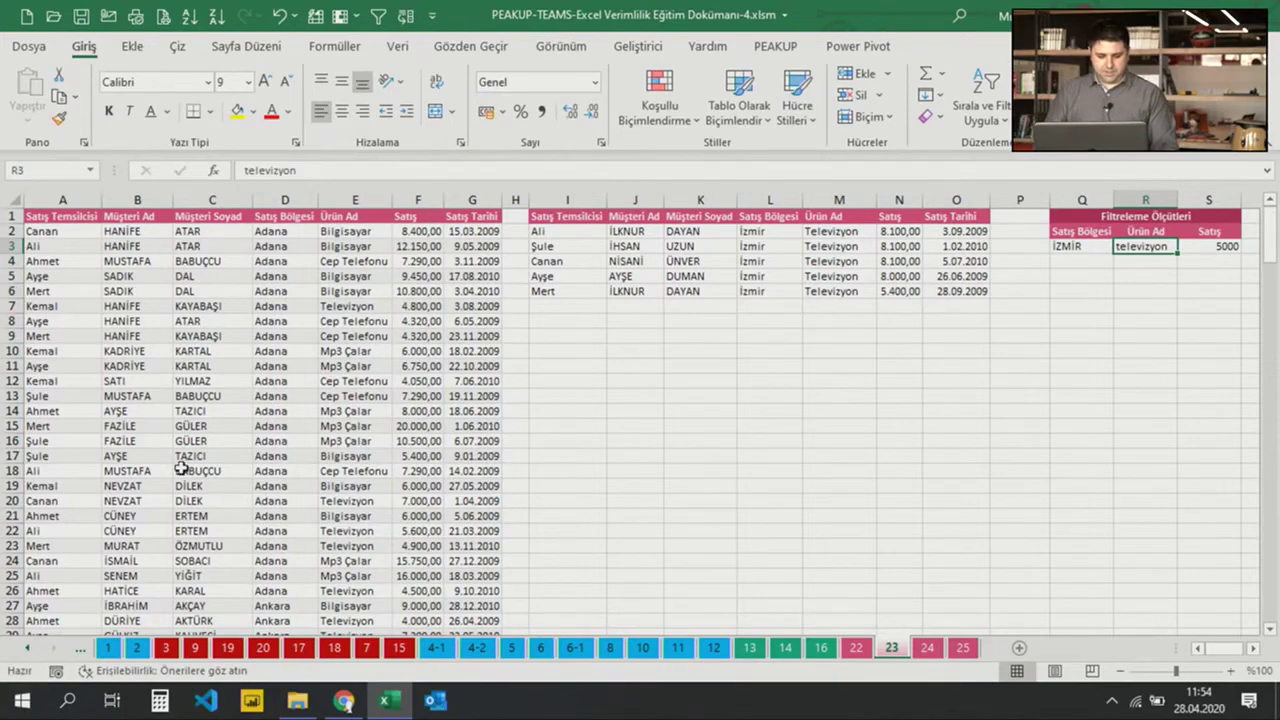
{"action": "scroll", "coordinate": [257, 400], "scroll_direction": "down", "scroll_amount": 7}
{"action": "scroll", "coordinate": [288, 411], "scroll_direction": "down", "scroll_amount": 6}
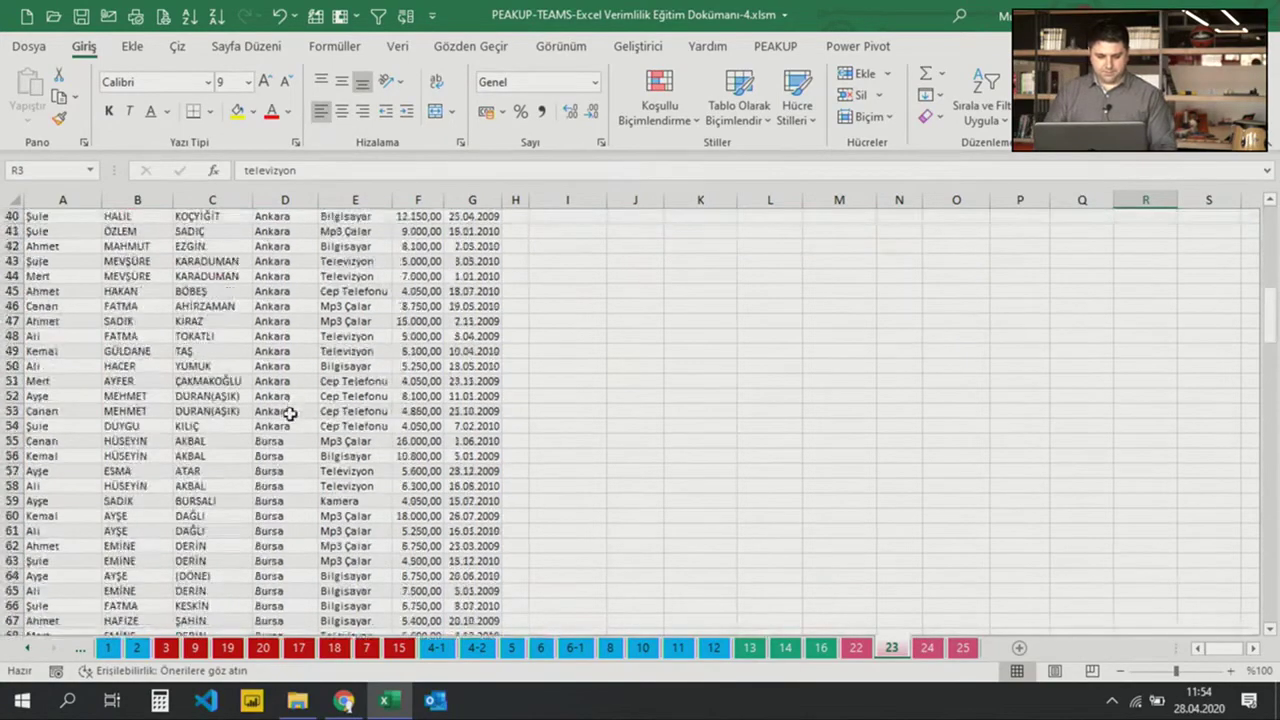
{"action": "scroll", "coordinate": [288, 411], "scroll_direction": "up", "scroll_amount": 7}
{"action": "scroll", "coordinate": [288, 411], "scroll_direction": "up", "scroll_amount": 6}
{"action": "type", "text": "kamera"}
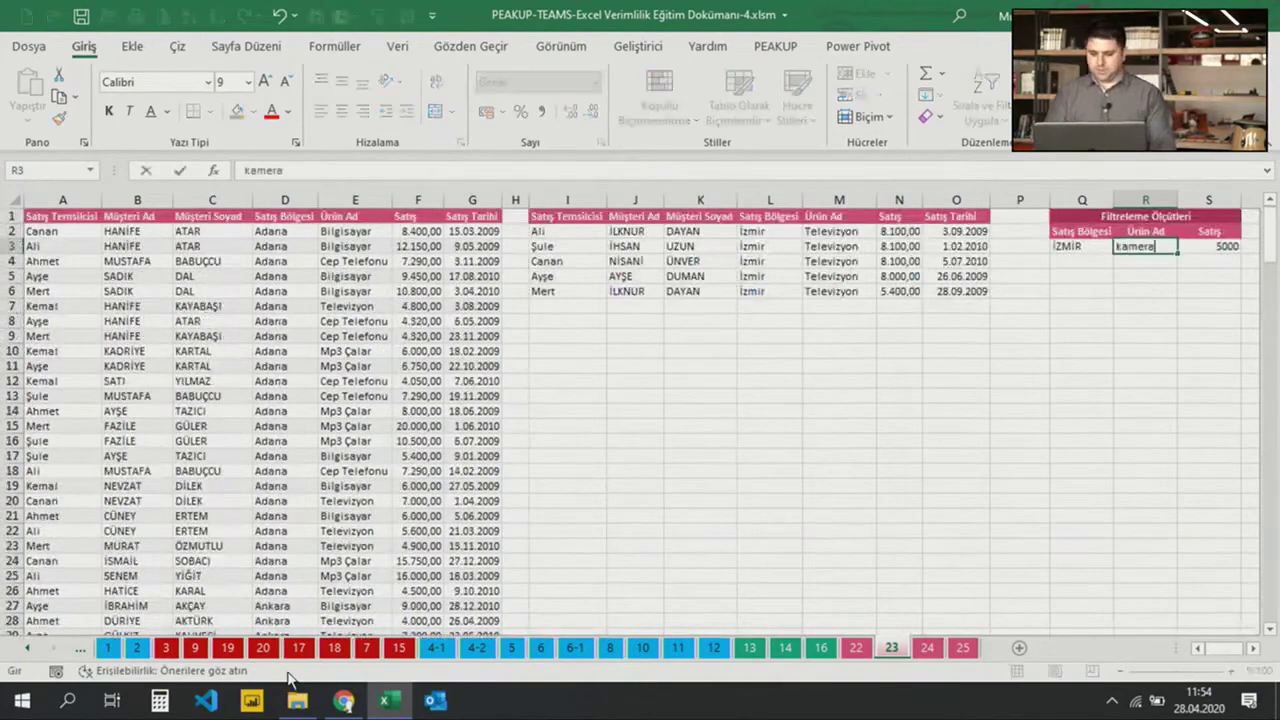
{"action": "key", "text": "Return"}
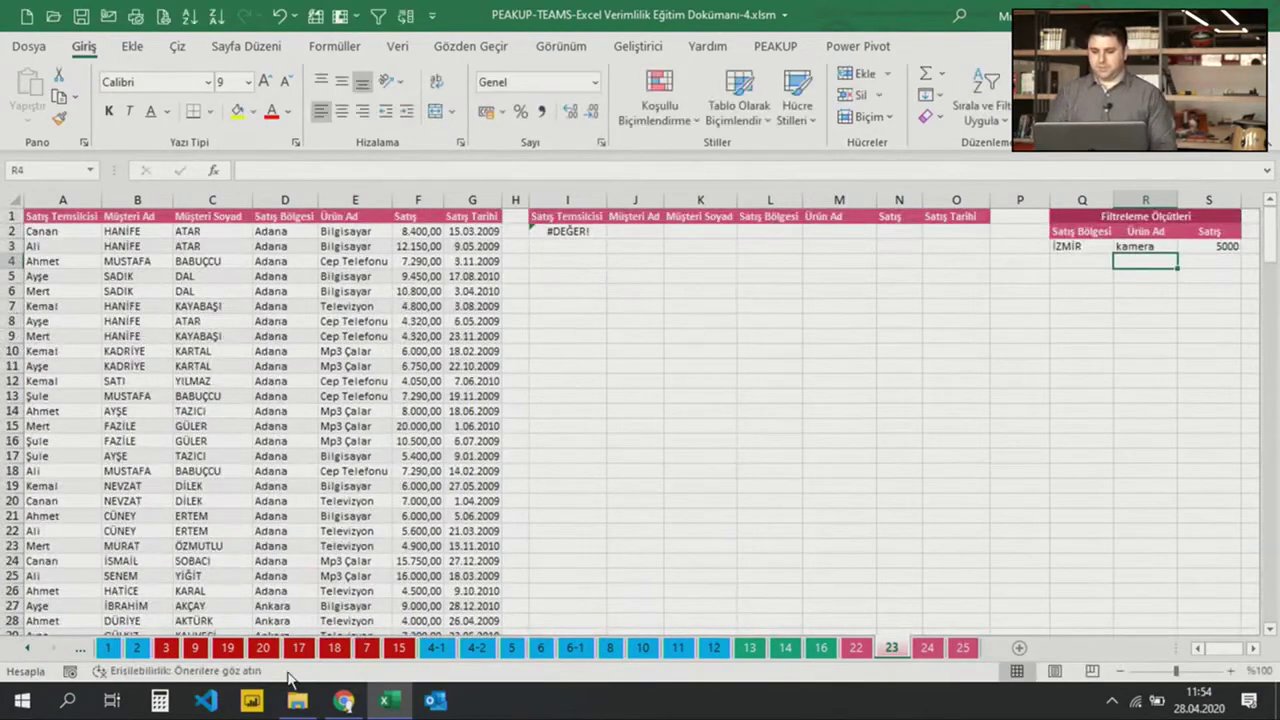
Check the #DEĞER! result in I2 and change the region criterion to adana
{"action": "left_click", "coordinate": [563, 216]}
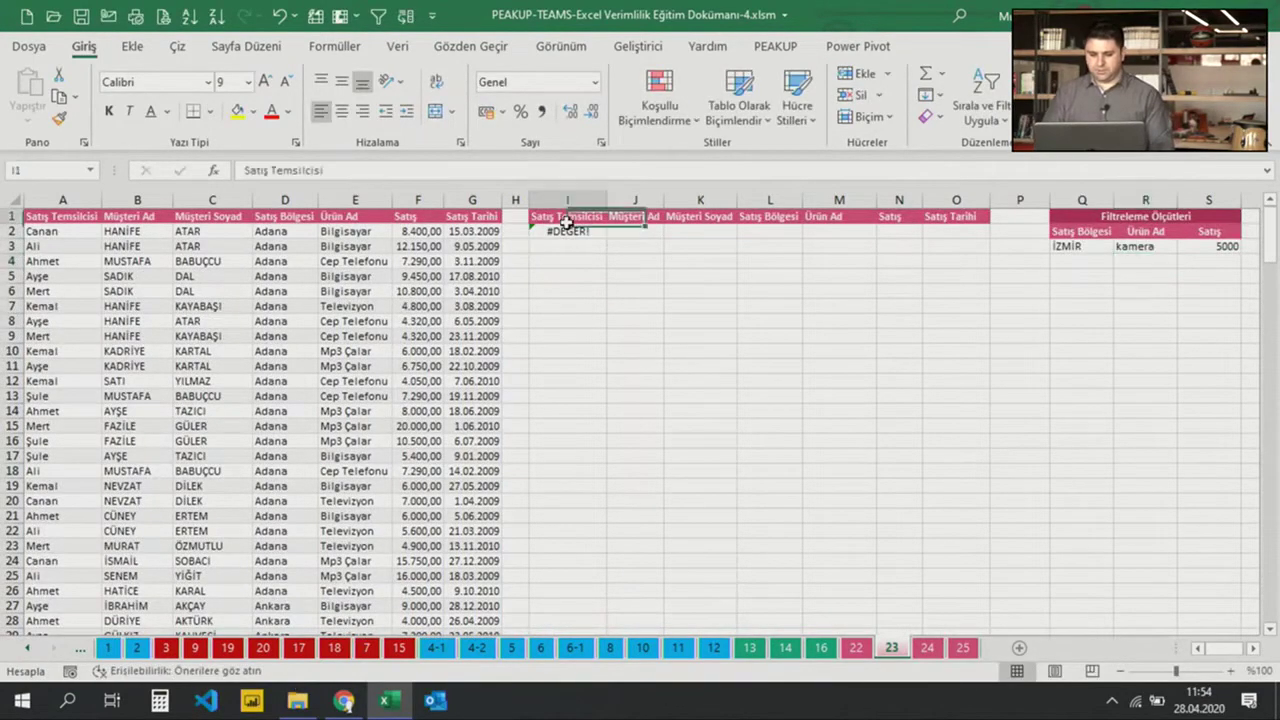
{"action": "left_click", "coordinate": [563, 230]}
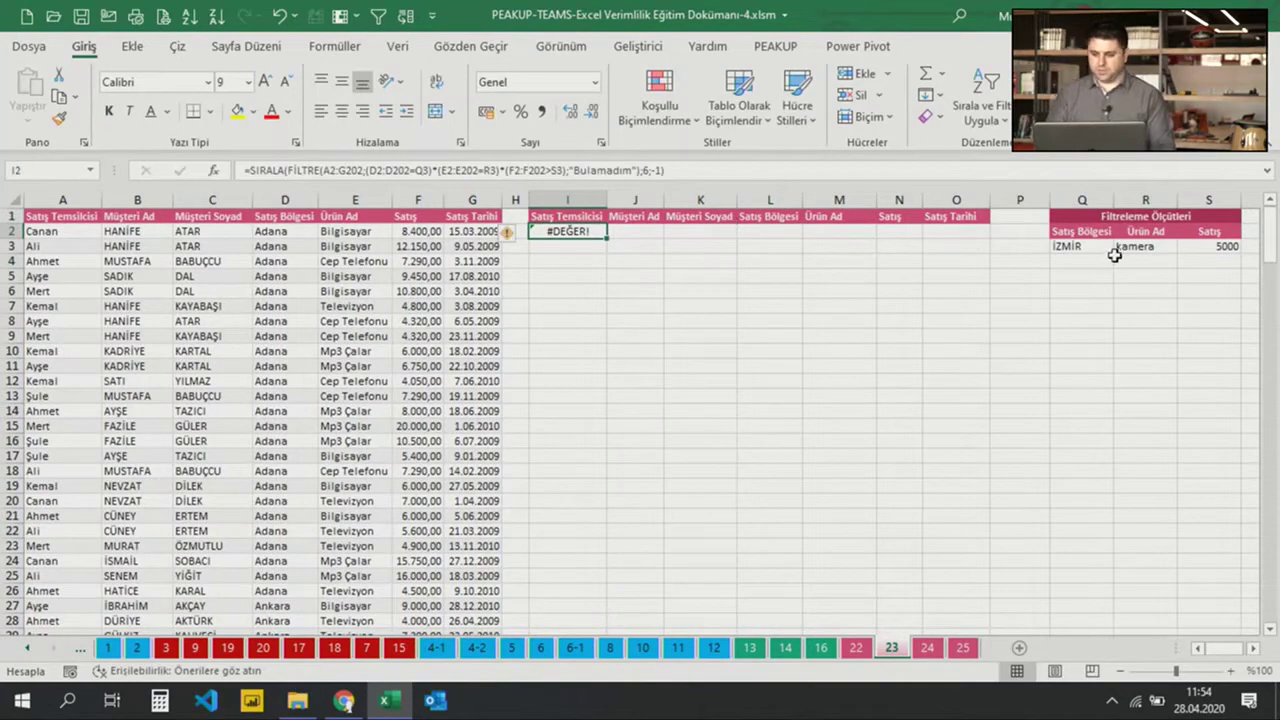
{"action": "left_click", "coordinate": [1081, 231]}
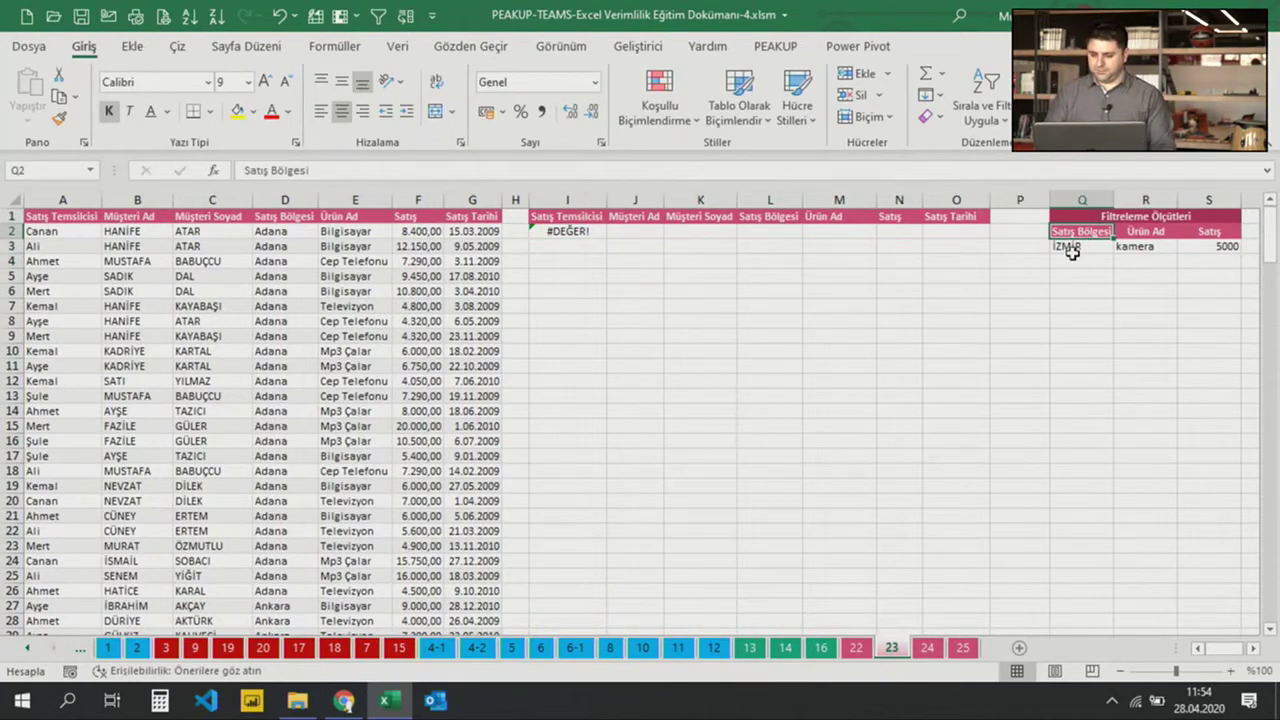
{"action": "left_click", "coordinate": [1071, 249]}
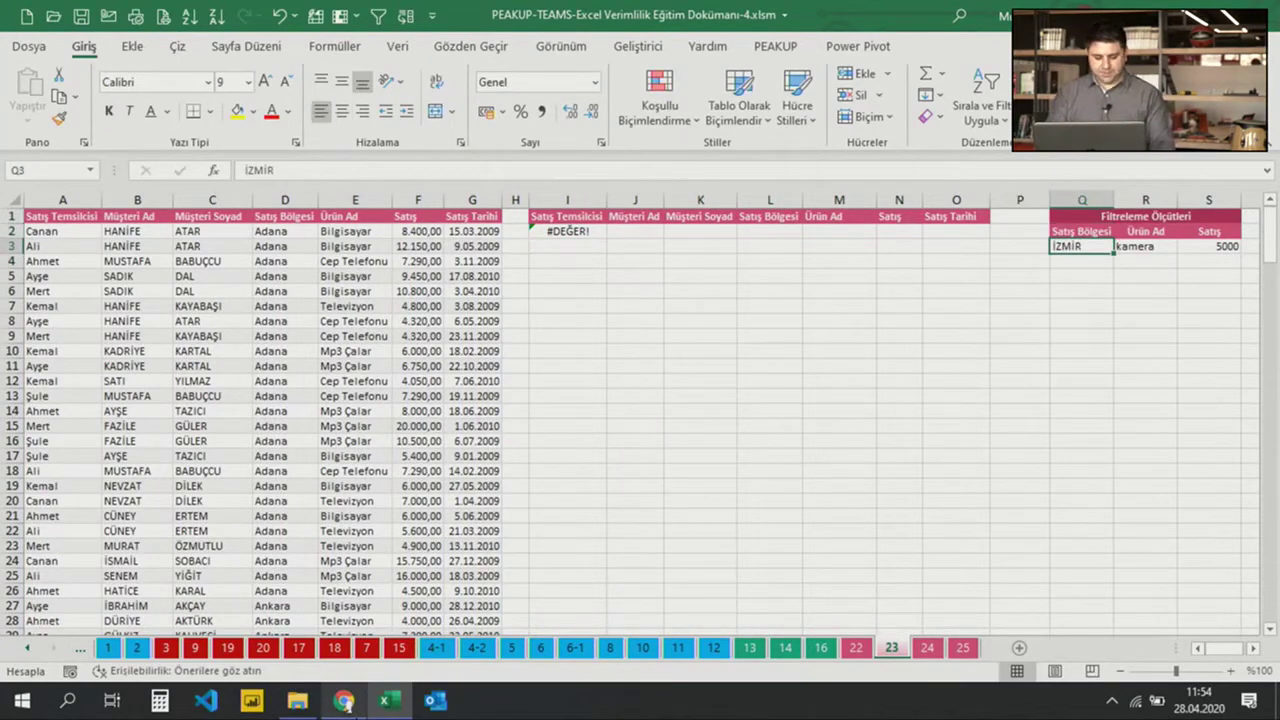
{"action": "type", "text": "adana"}
{"action": "key", "text": "Return"}
Set the product criterion to mp3 çalar
{"action": "key", "text": "Up"}
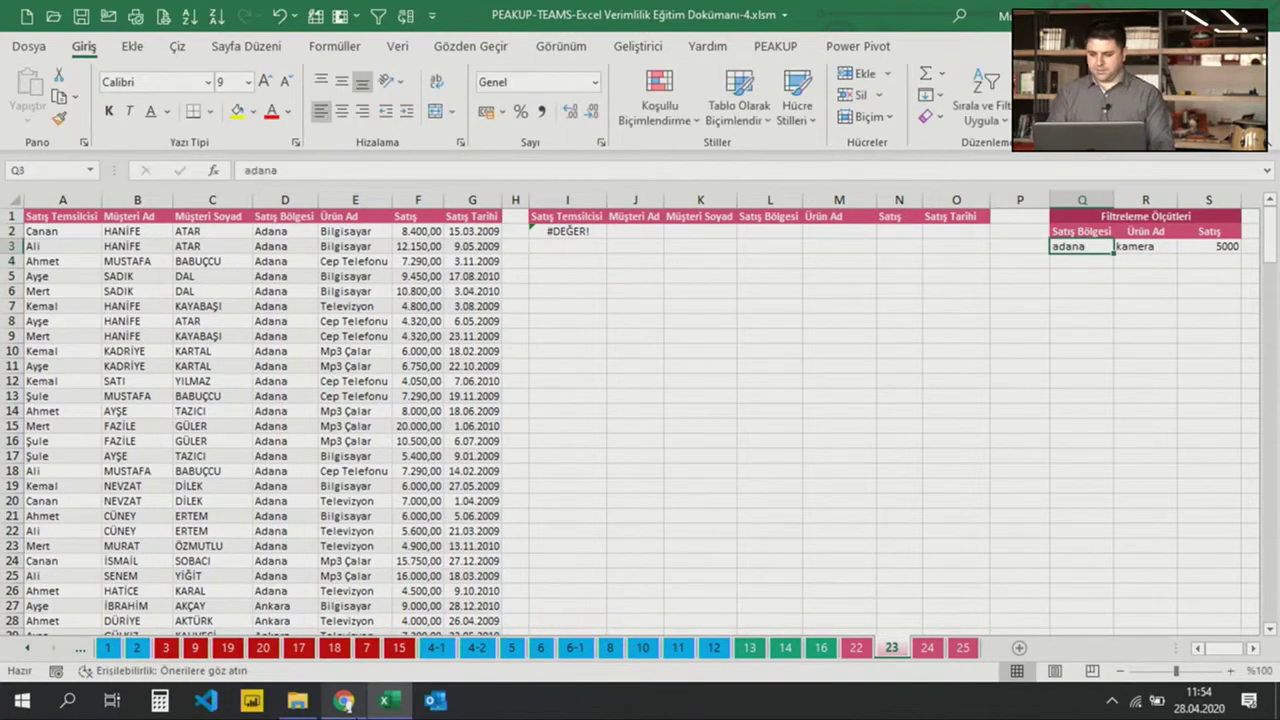
{"action": "left_click", "coordinate": [1145, 246]}
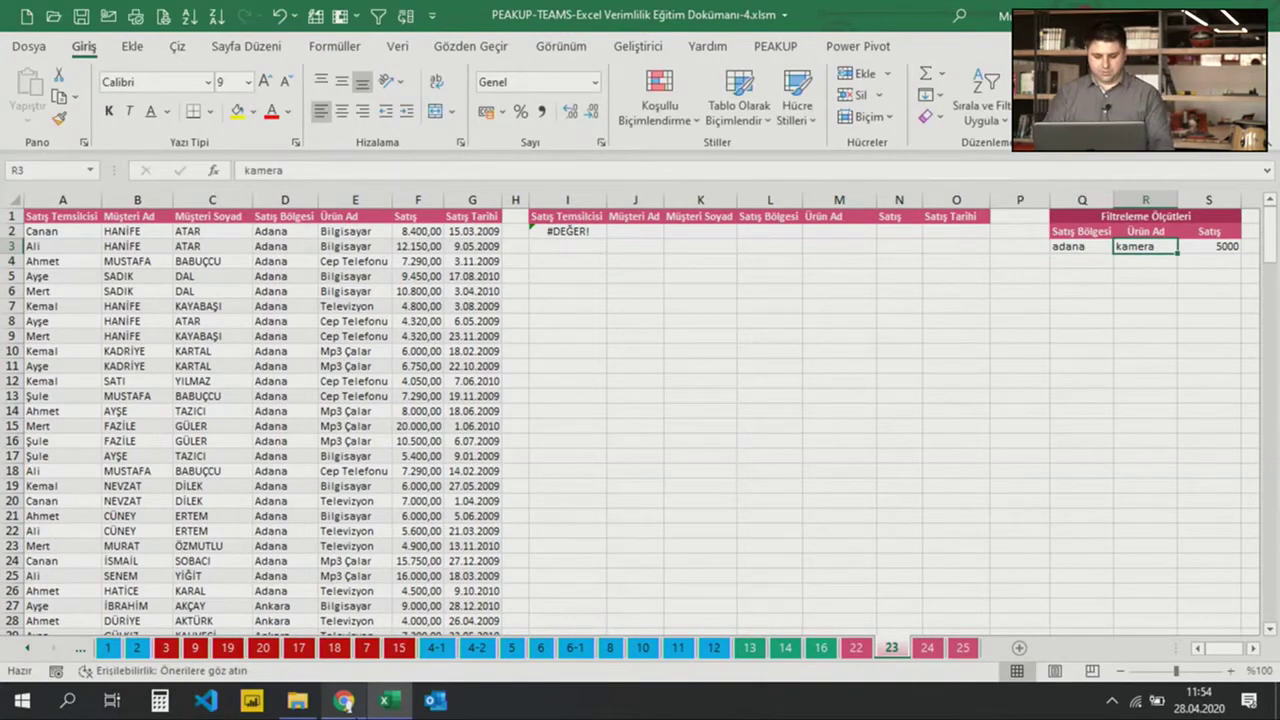
{"action": "type", "text": "mp3 çal"}
{"action": "key", "text": "Return"}
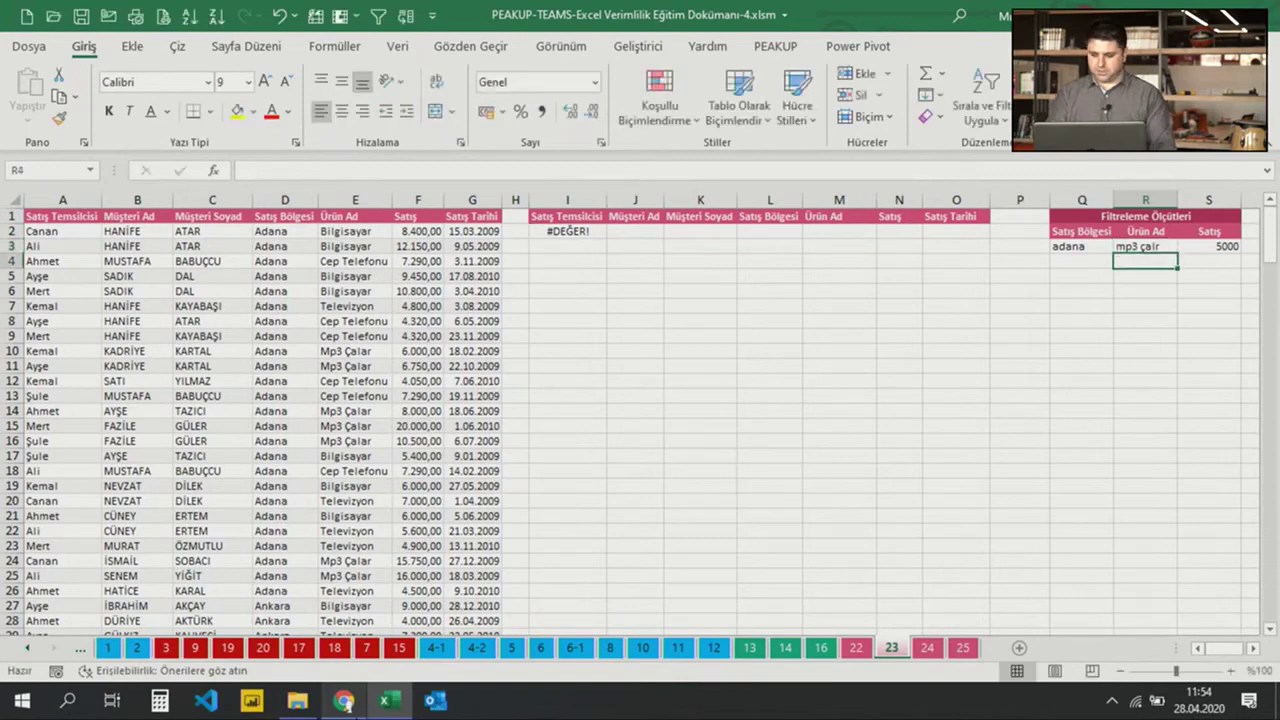
{"action": "key", "text": "Up"}
{"action": "key", "text": "F2"}
{"action": "type", "text": "a"}
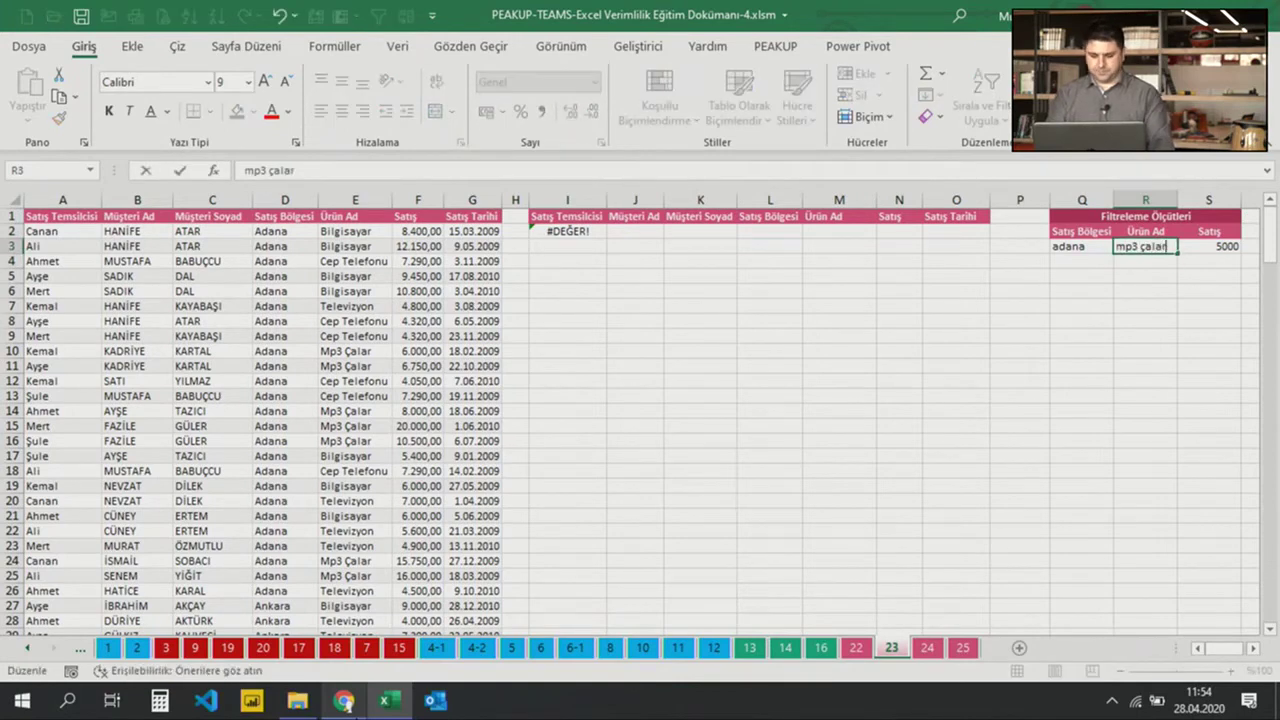
{"action": "key", "text": "Return"}
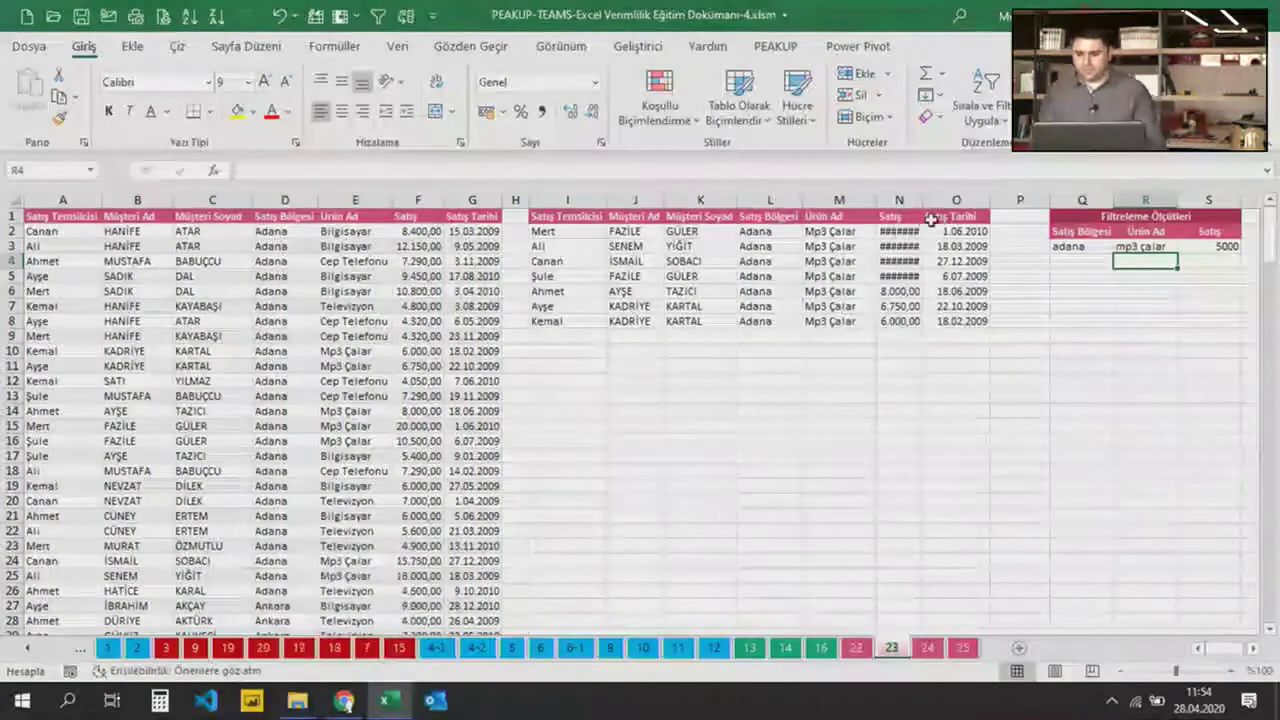
Widen column N and set the criteria to bursa with minimum sales 10000
{"action": "double_click", "coordinate": [925, 200]}
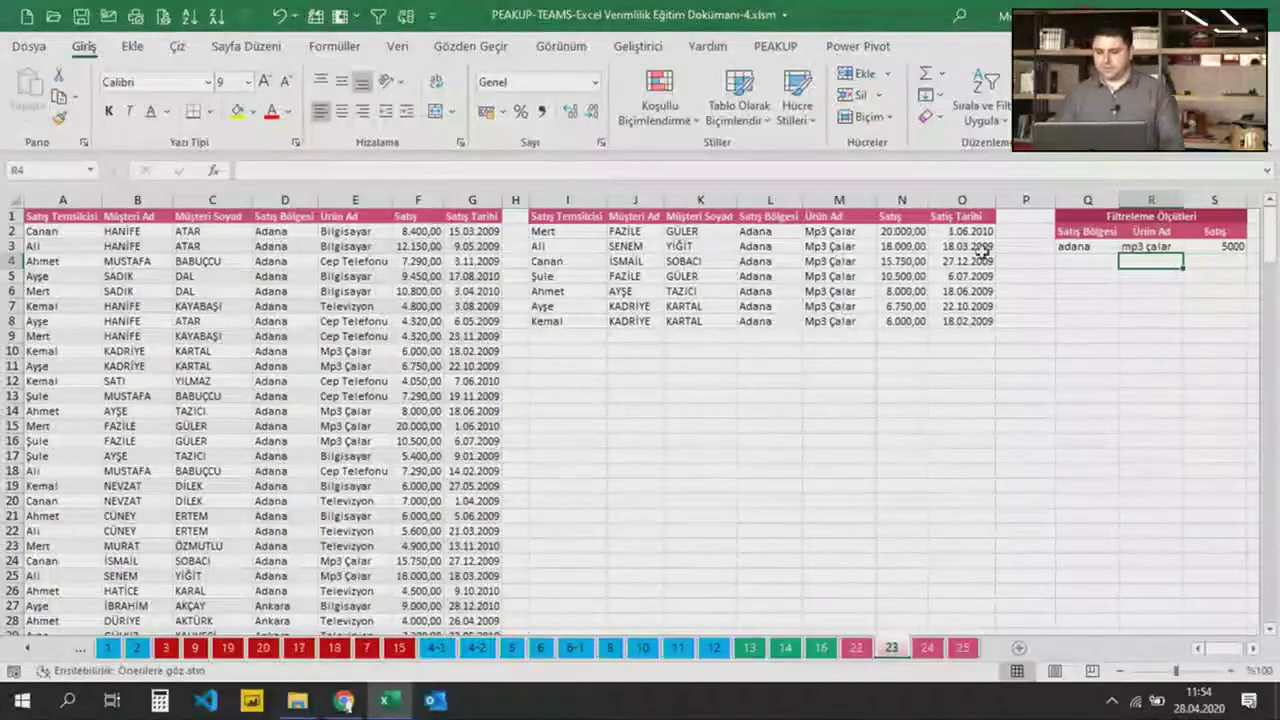
{"action": "left_click", "coordinate": [538, 230]}
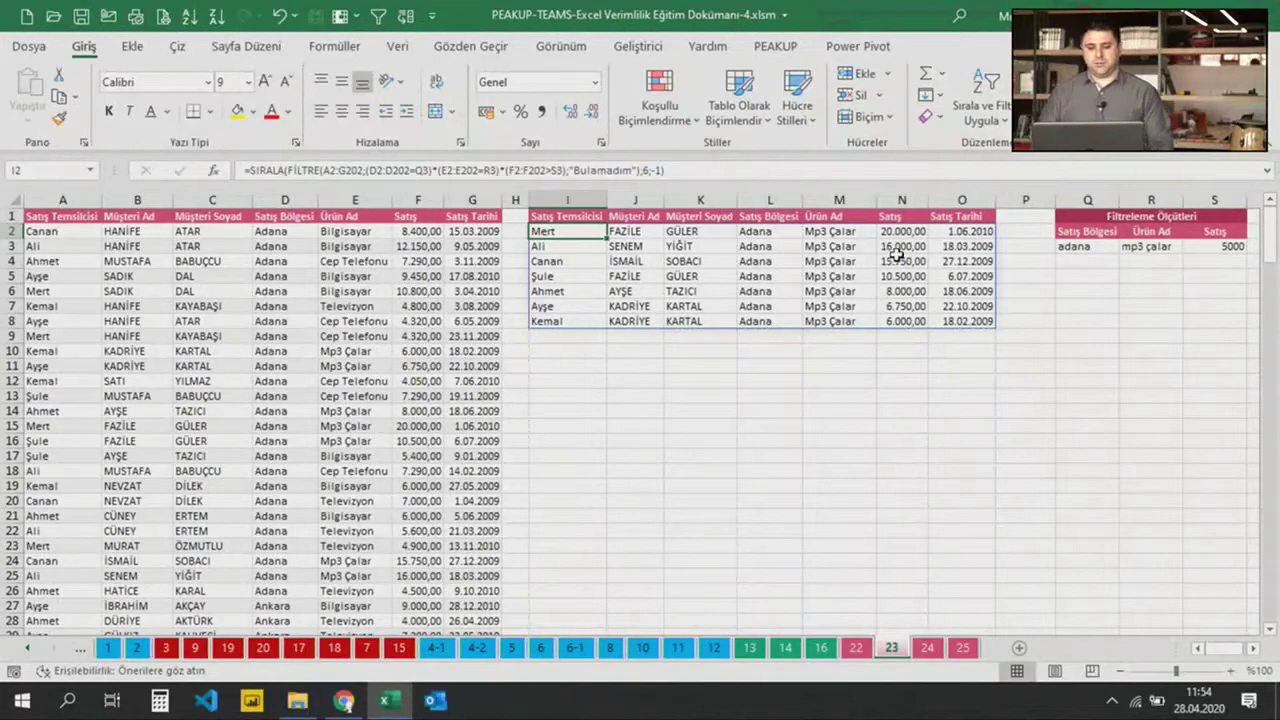
{"action": "left_click", "coordinate": [1078, 246]}
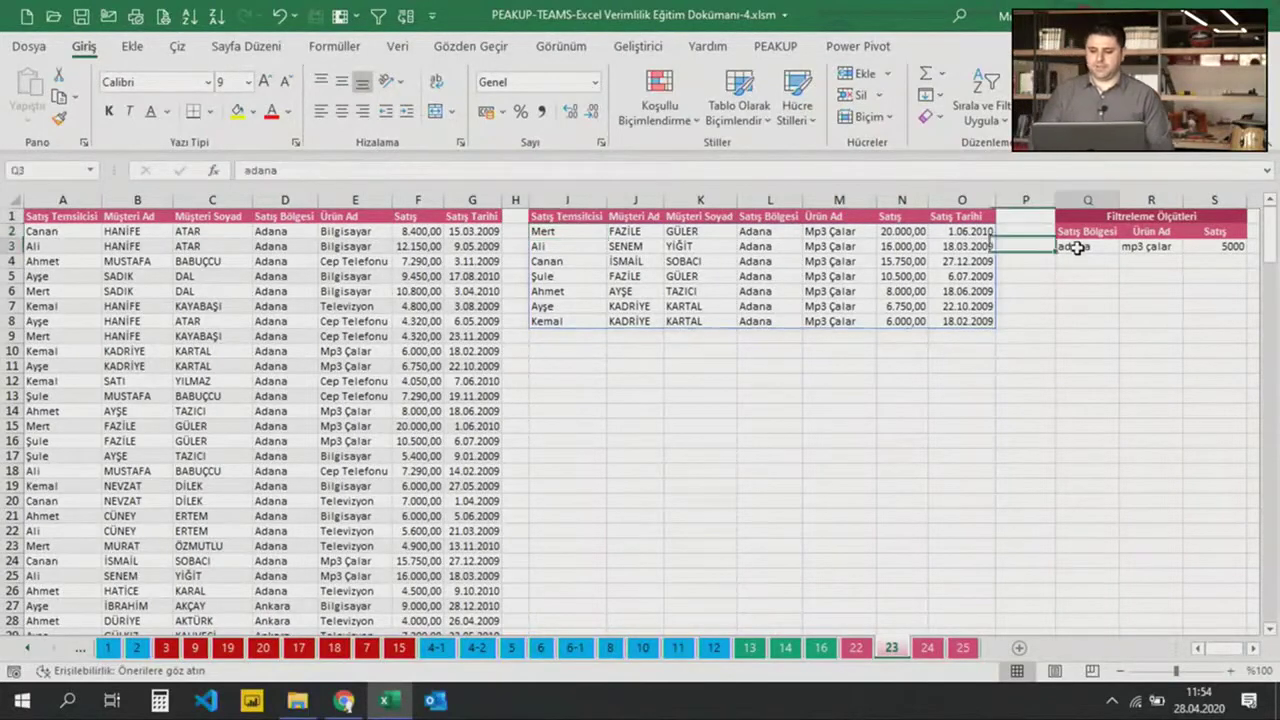
{"action": "type", "text": "bursa"}
{"action": "key", "text": "Return"}
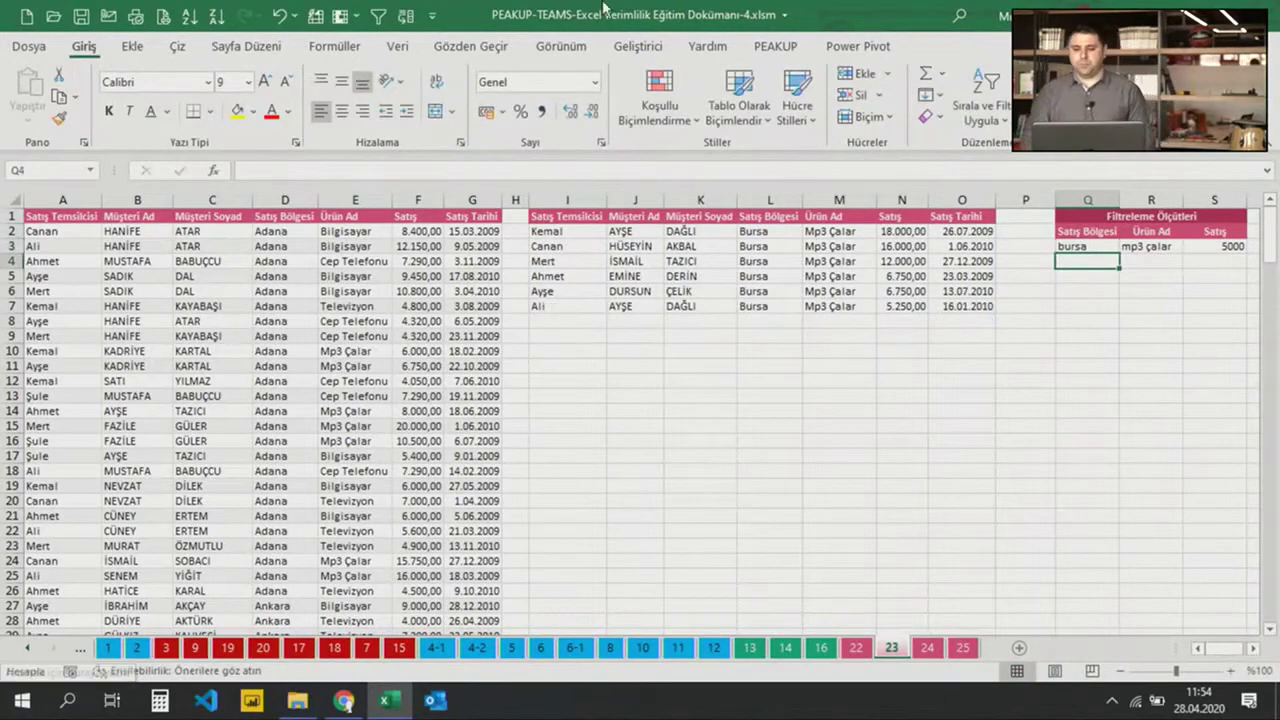
{"action": "left_click", "coordinate": [1226, 250]}
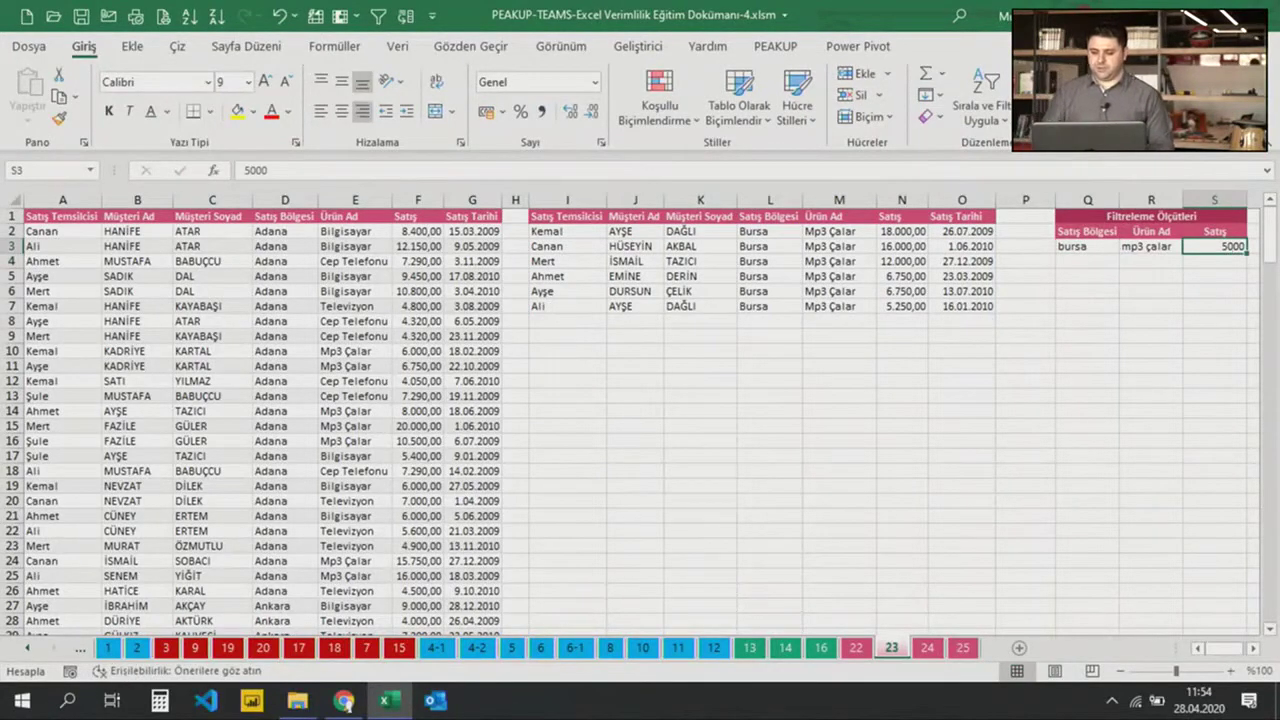
{"action": "type", "text": "100"}
{"action": "key", "text": "Return"}
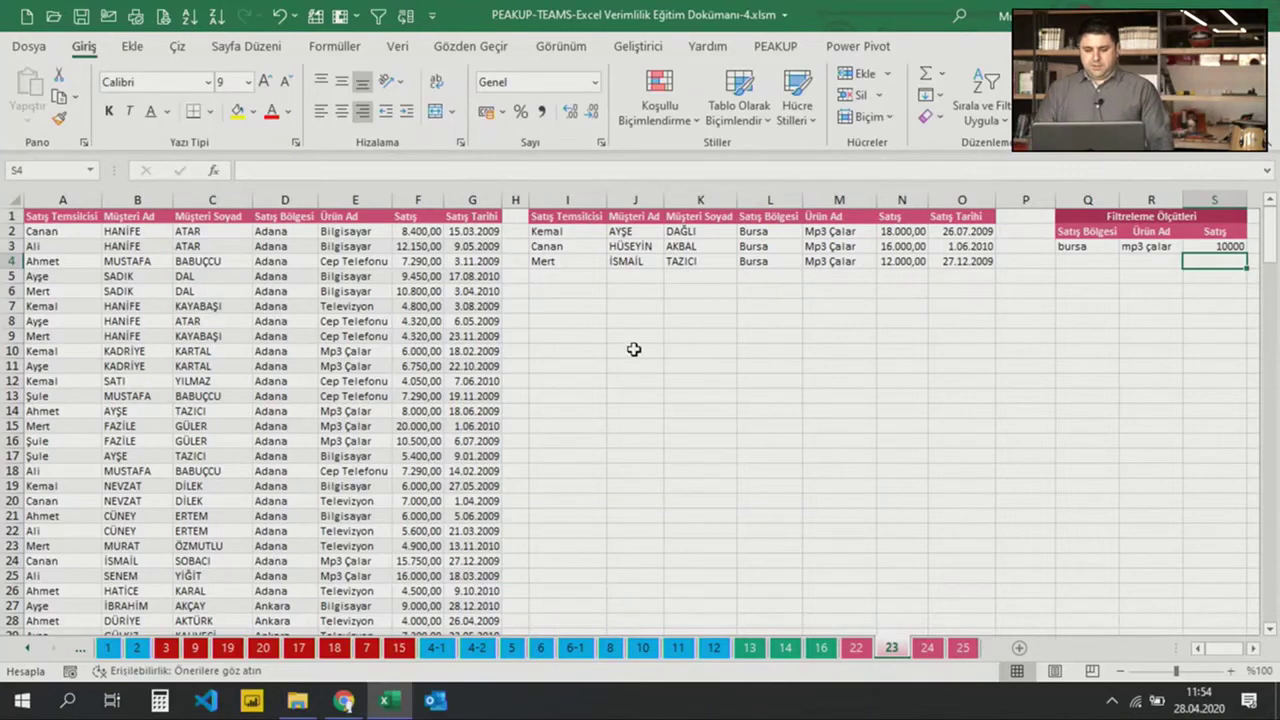
{"action": "left_click", "coordinate": [592, 232]}
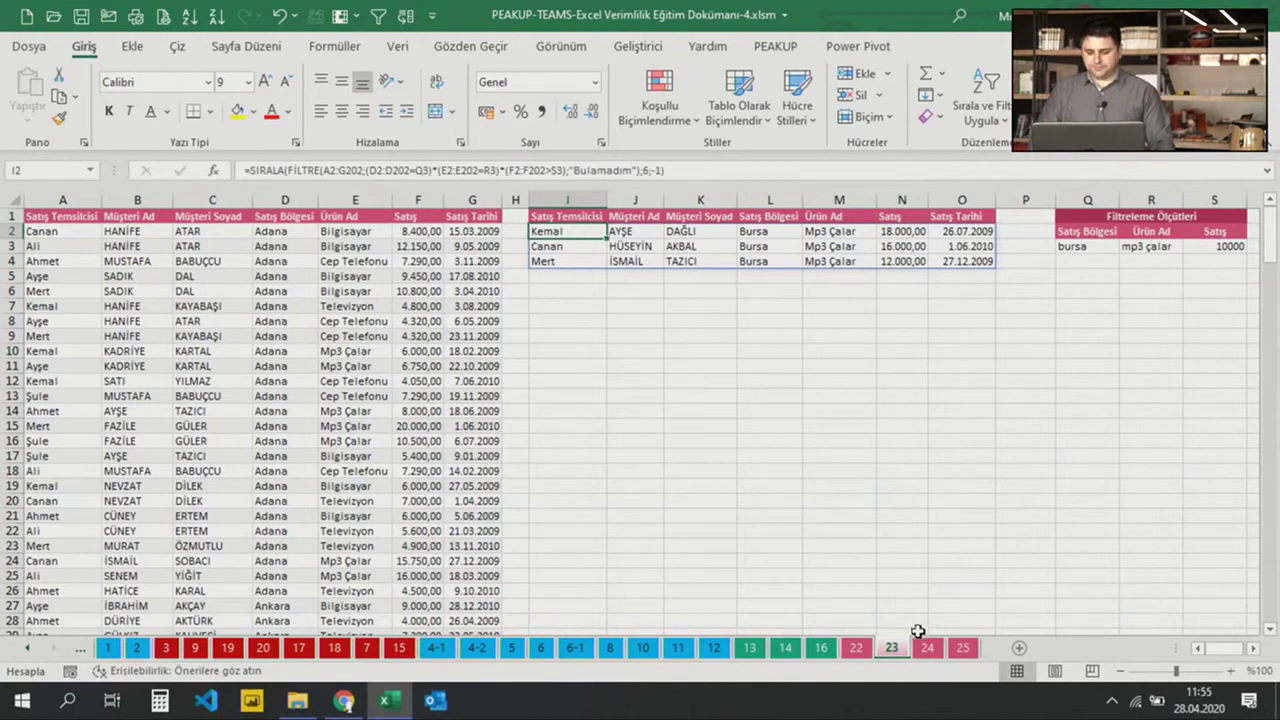
{"action": "left_click", "coordinate": [620, 381]}
Go to sheet 24, listing each Satış Bölgesi with its combined Ürün Ad values
{"action": "left_click", "coordinate": [565, 233]}
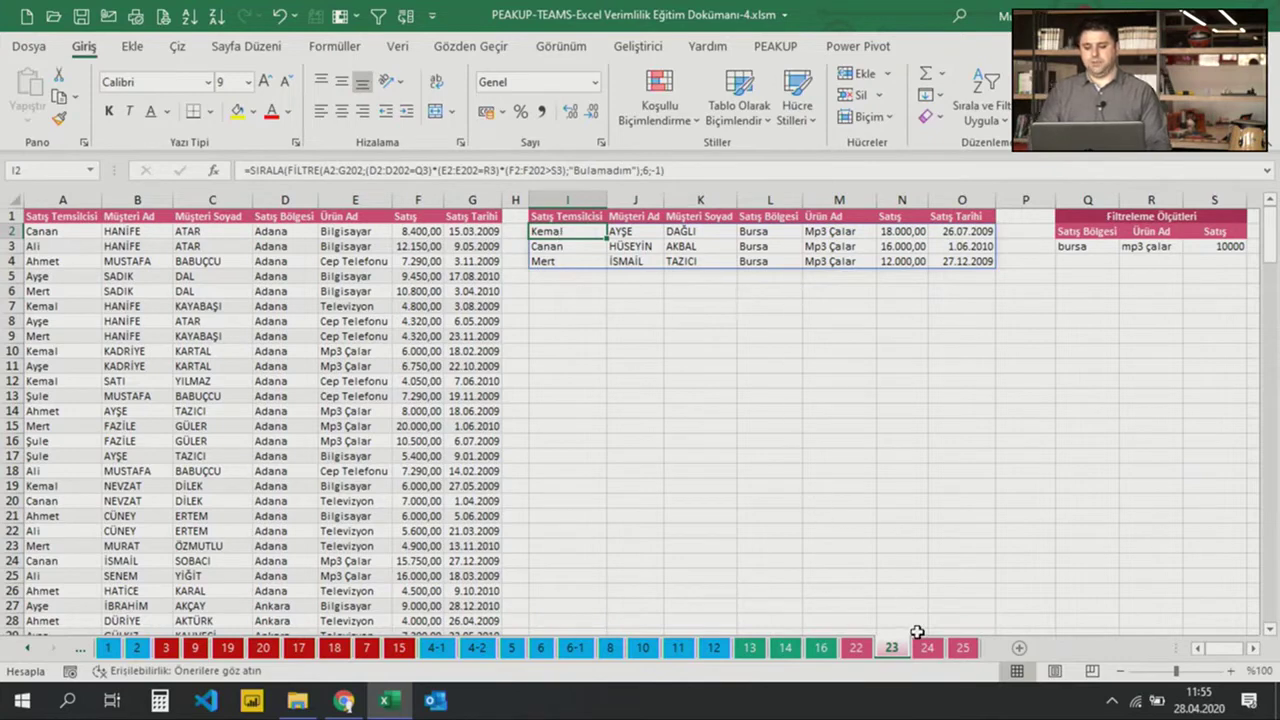
{"action": "left_click", "coordinate": [927, 647]}
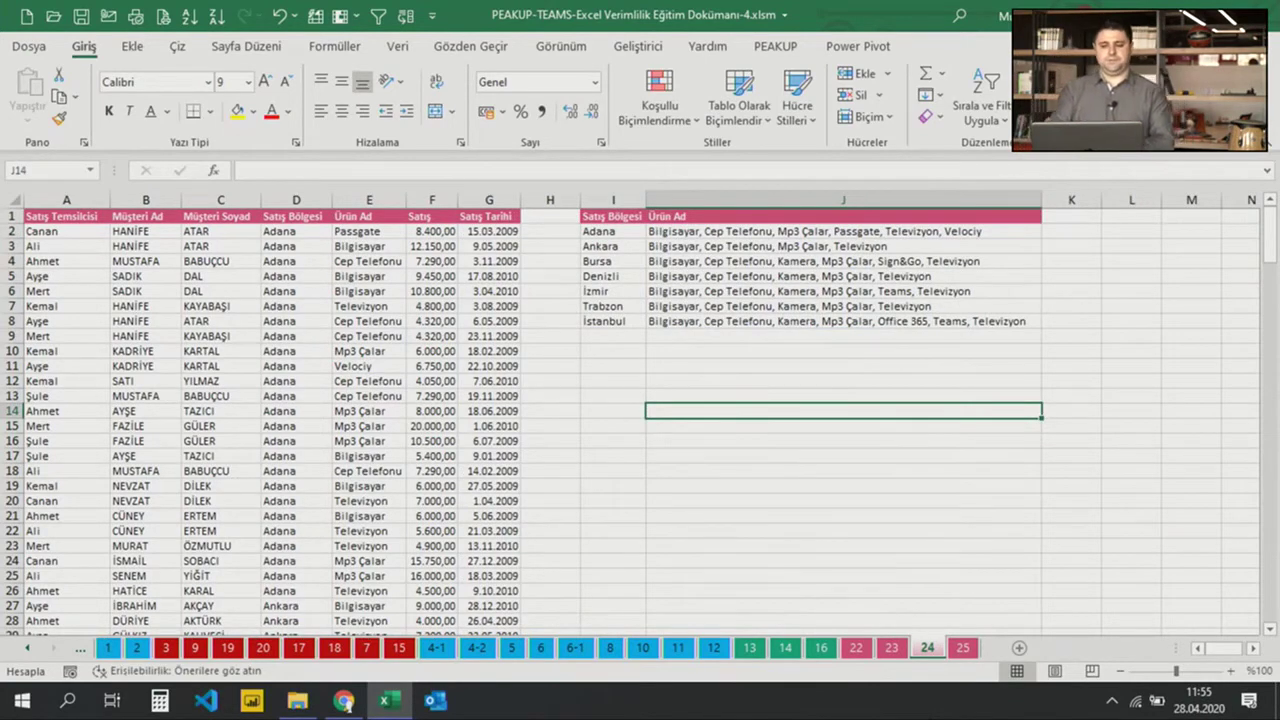
{"action": "left_click_drag", "start_coordinate": [612, 234], "coordinate": [610, 320]}
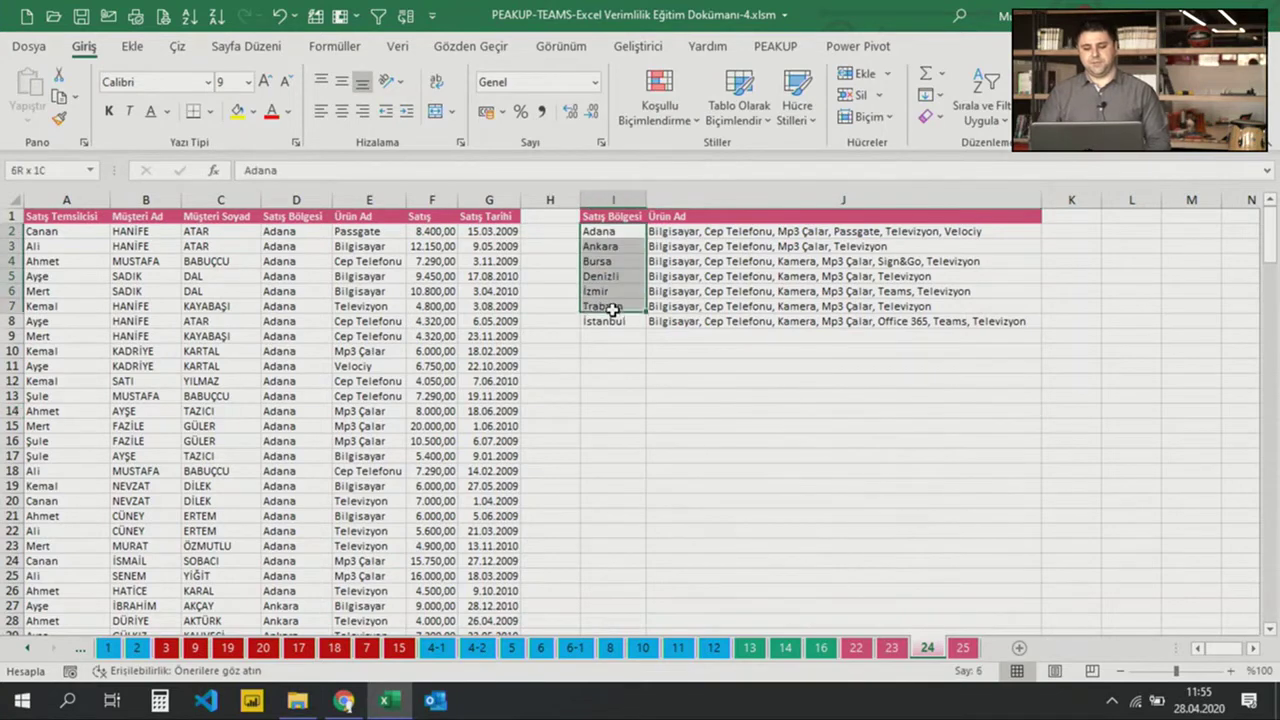
{"action": "left_click_drag", "start_coordinate": [282, 231], "coordinate": [282, 424]}
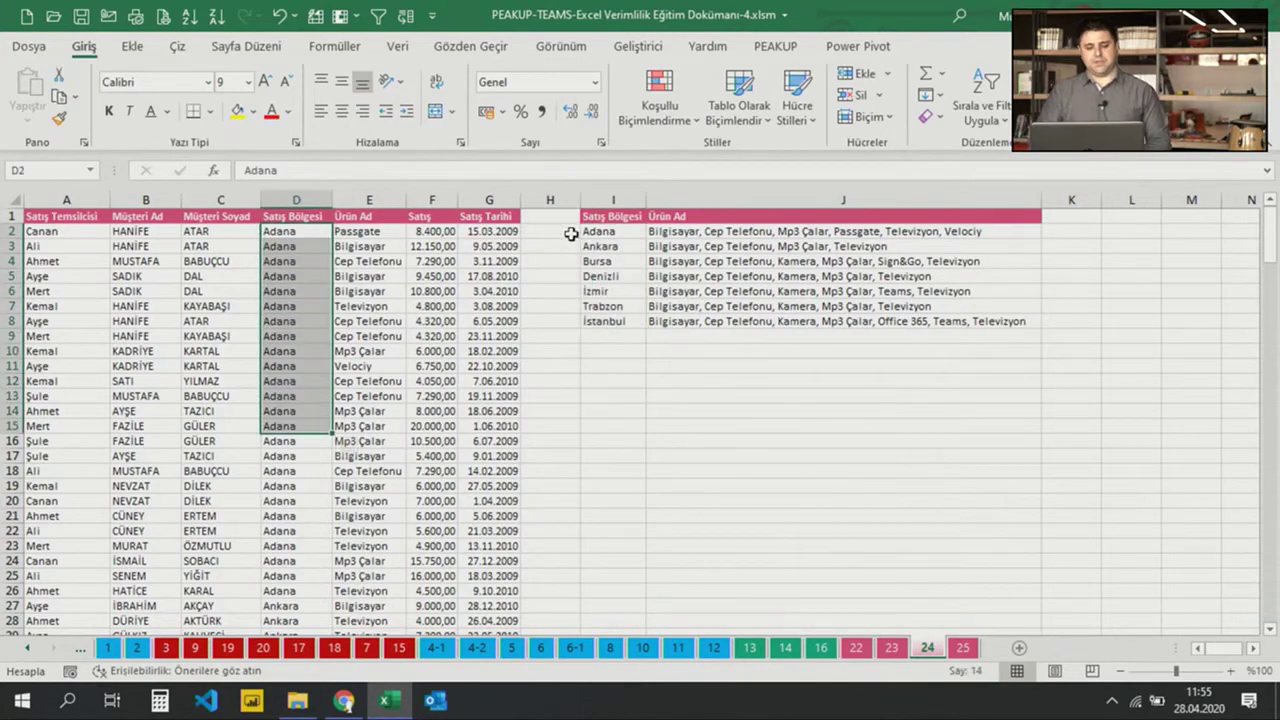
{"action": "left_click_drag", "start_coordinate": [590, 236], "coordinate": [595, 316]}
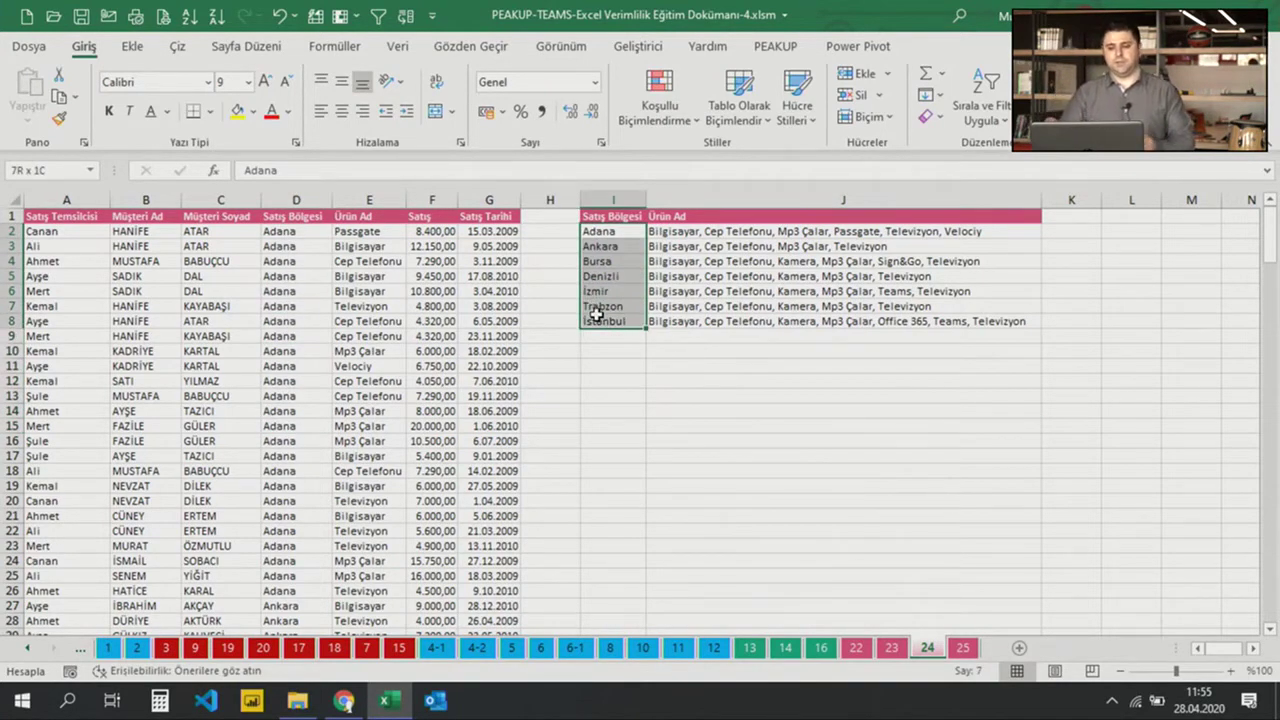
{"action": "left_click", "coordinate": [663, 216]}
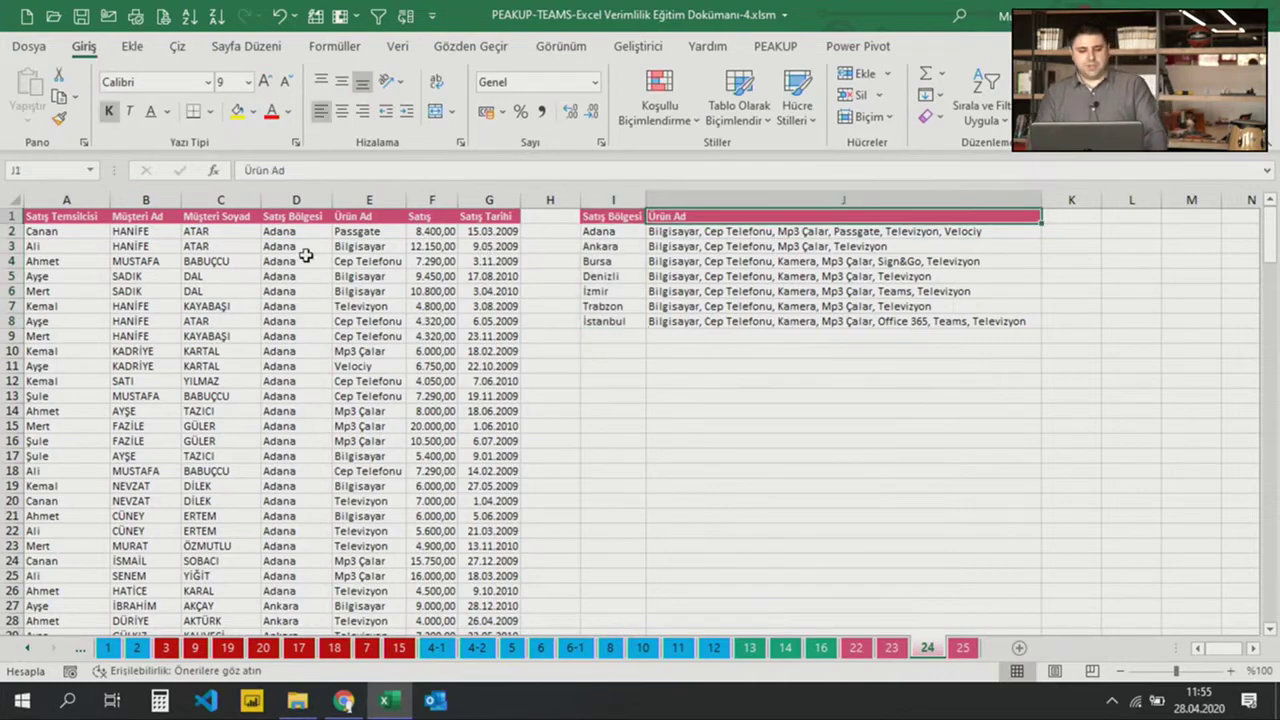
{"action": "left_click_drag", "start_coordinate": [297, 232], "coordinate": [292, 621]}
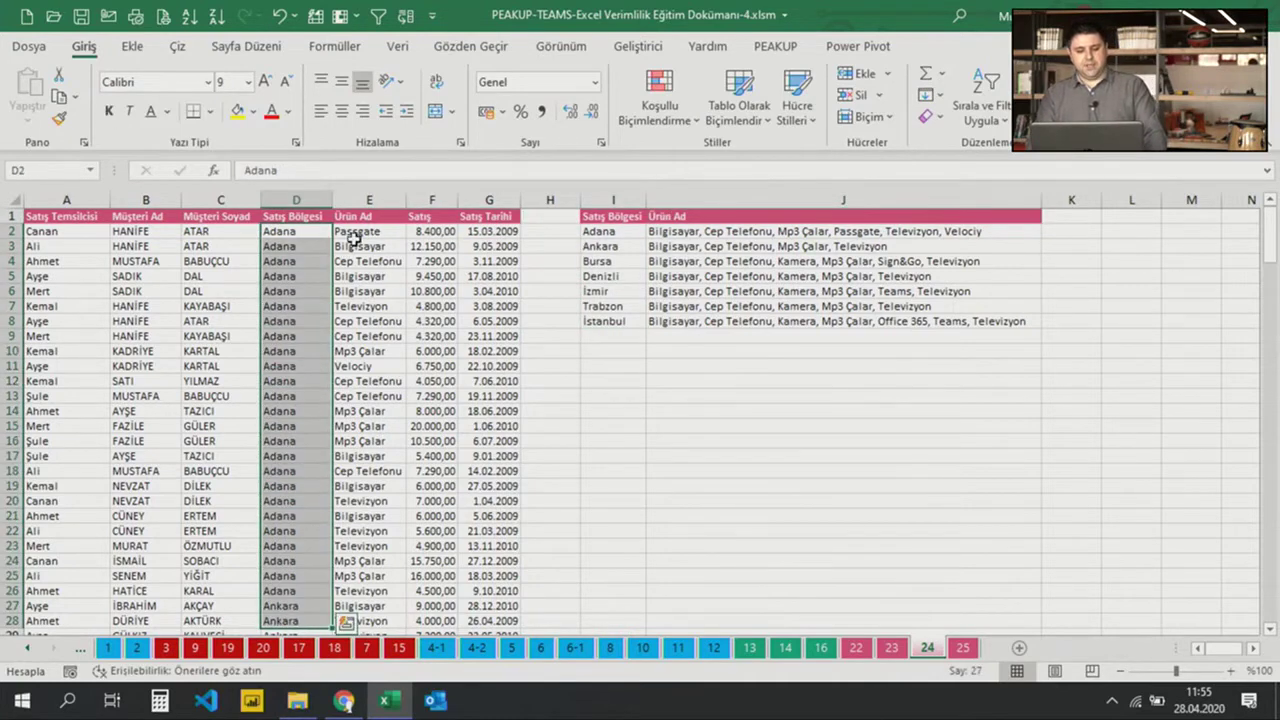
{"action": "left_click_drag", "start_coordinate": [352, 232], "coordinate": [368, 591]}
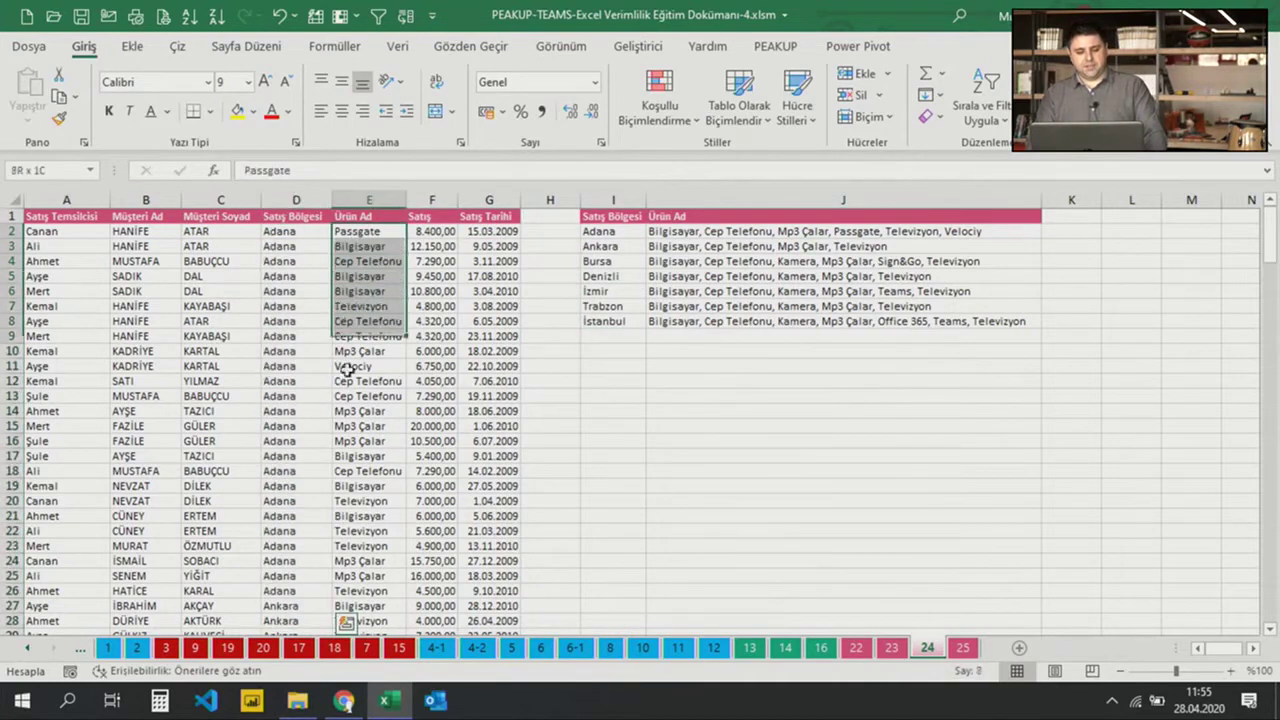
{"action": "left_click", "coordinate": [714, 247]}
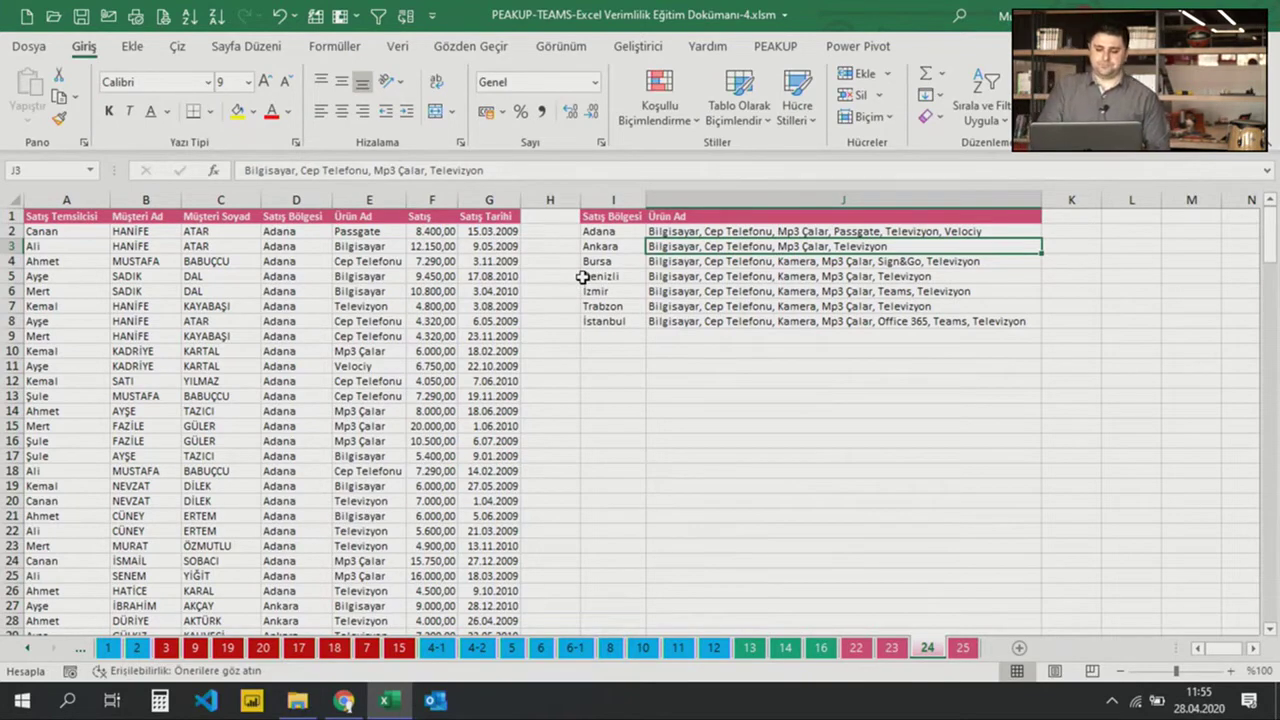
{"action": "left_click", "coordinate": [660, 231]}
{"action": "left_click", "coordinate": [595, 229]}
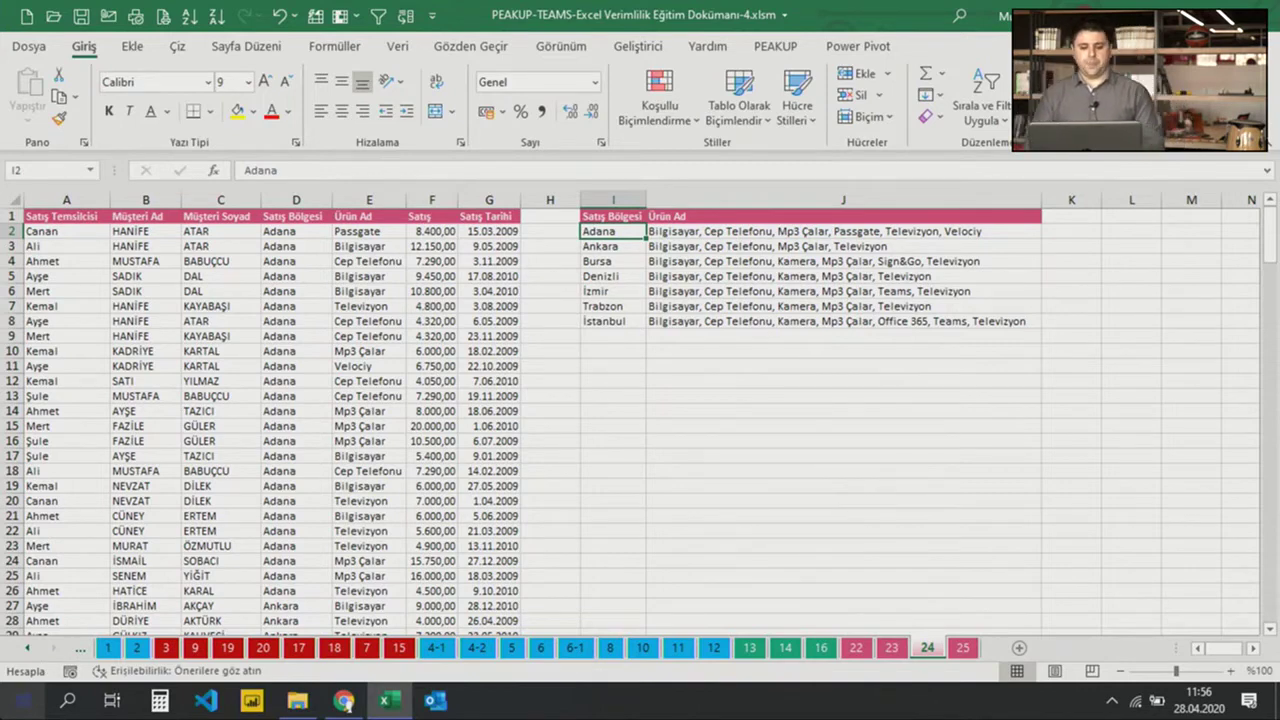
{"action": "left_click_drag", "start_coordinate": [680, 233], "coordinate": [752, 320]}
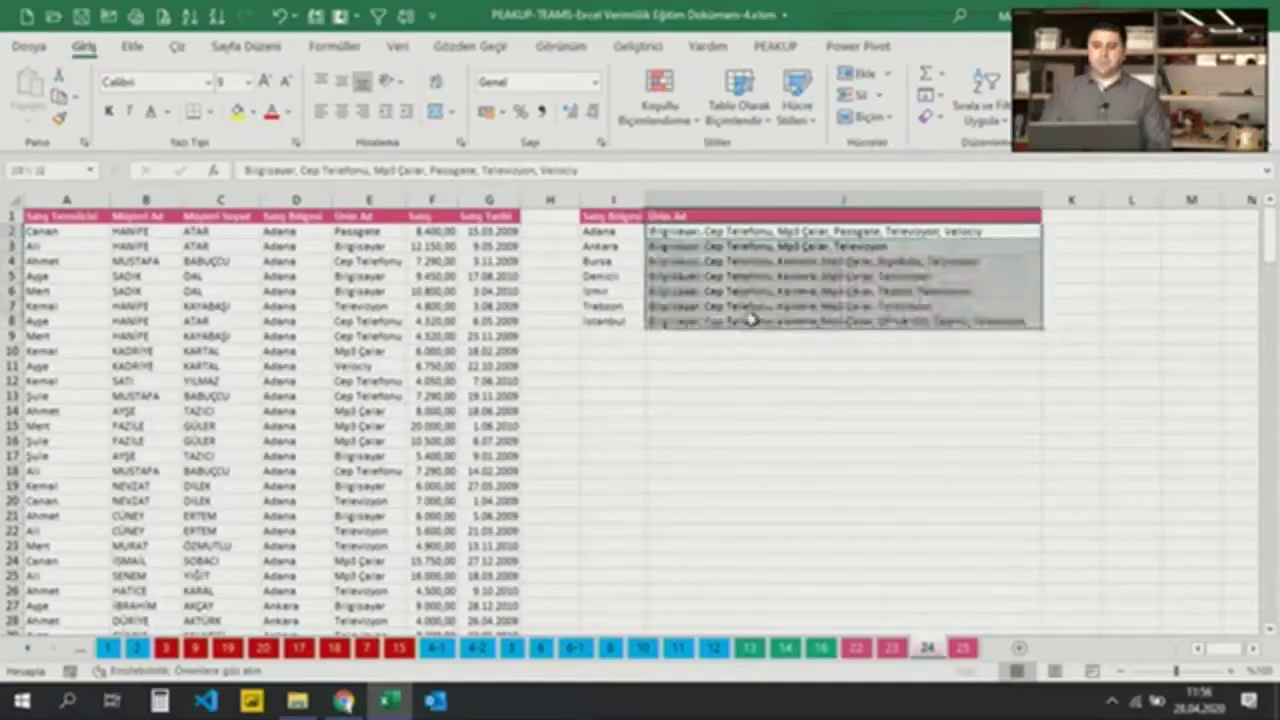
{"action": "key", "text": "Left"}
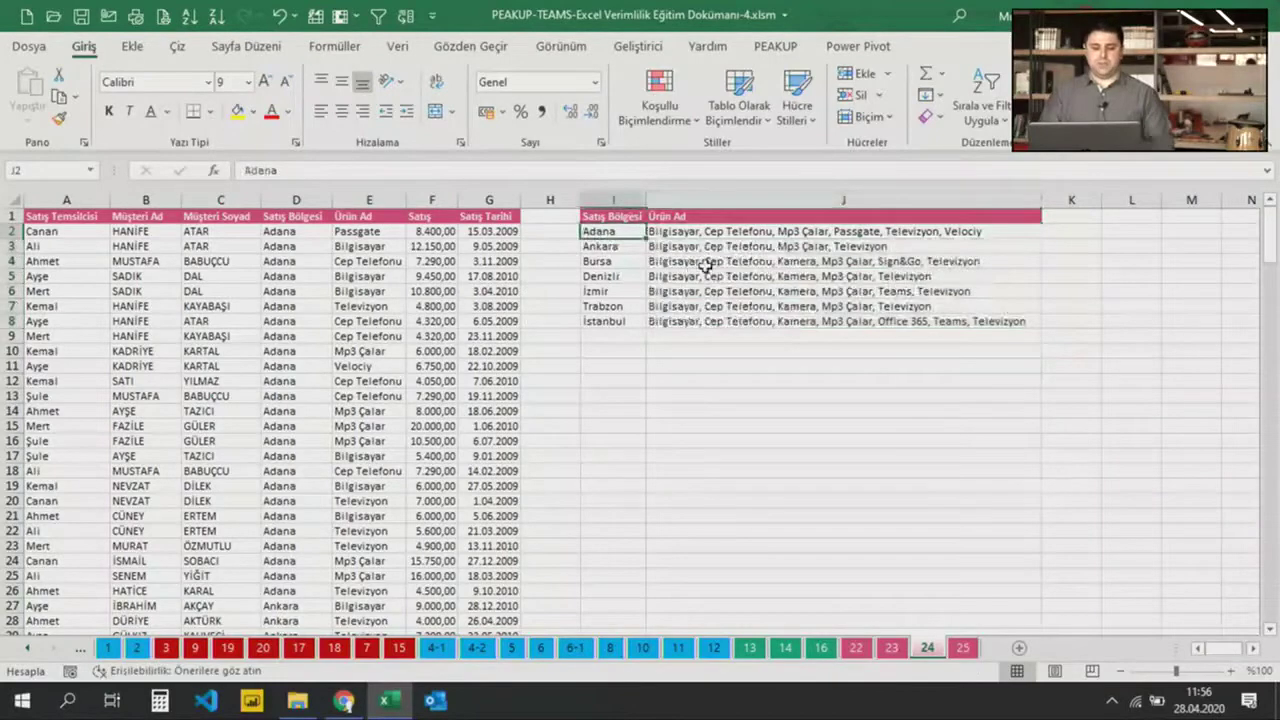
{"action": "left_click_drag", "start_coordinate": [705, 250], "coordinate": [700, 320]}
{"action": "left_click", "coordinate": [613, 381]}
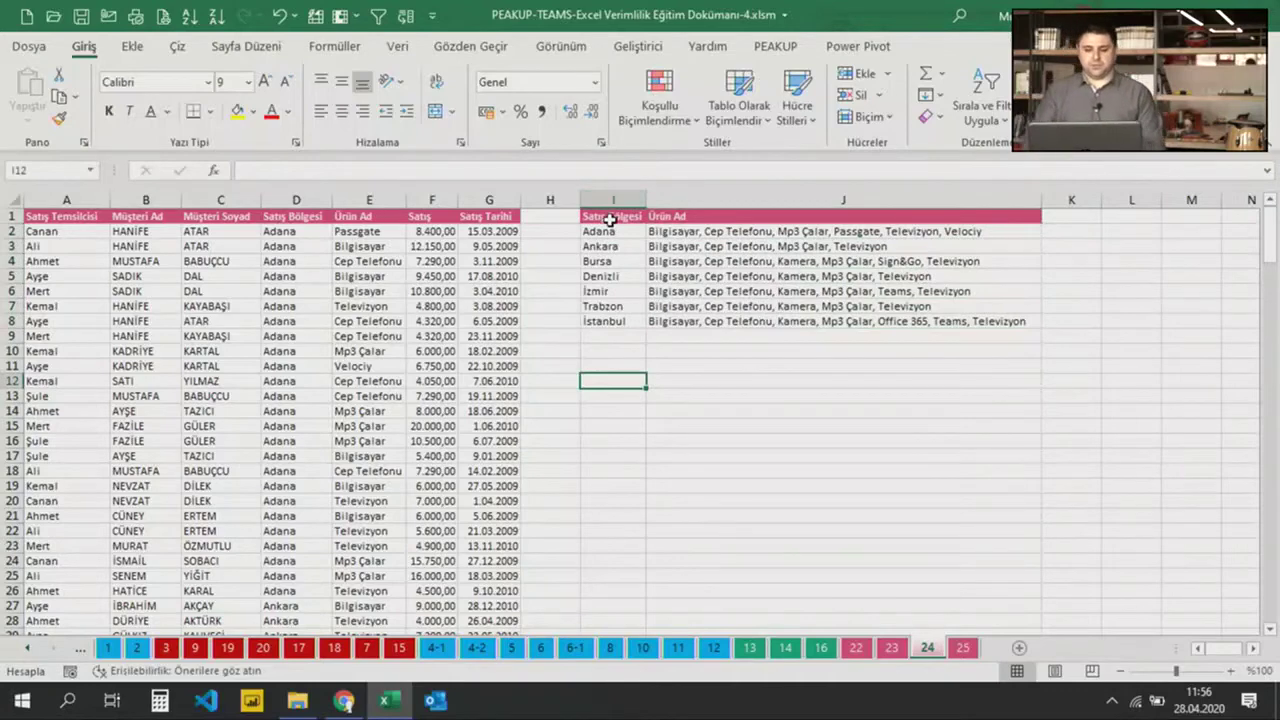
Enter =BENZERSİZ(D1:D202) in I12 to spill the unique sales regions
{"action": "left_click_drag", "start_coordinate": [610, 216], "coordinate": [620, 324]}
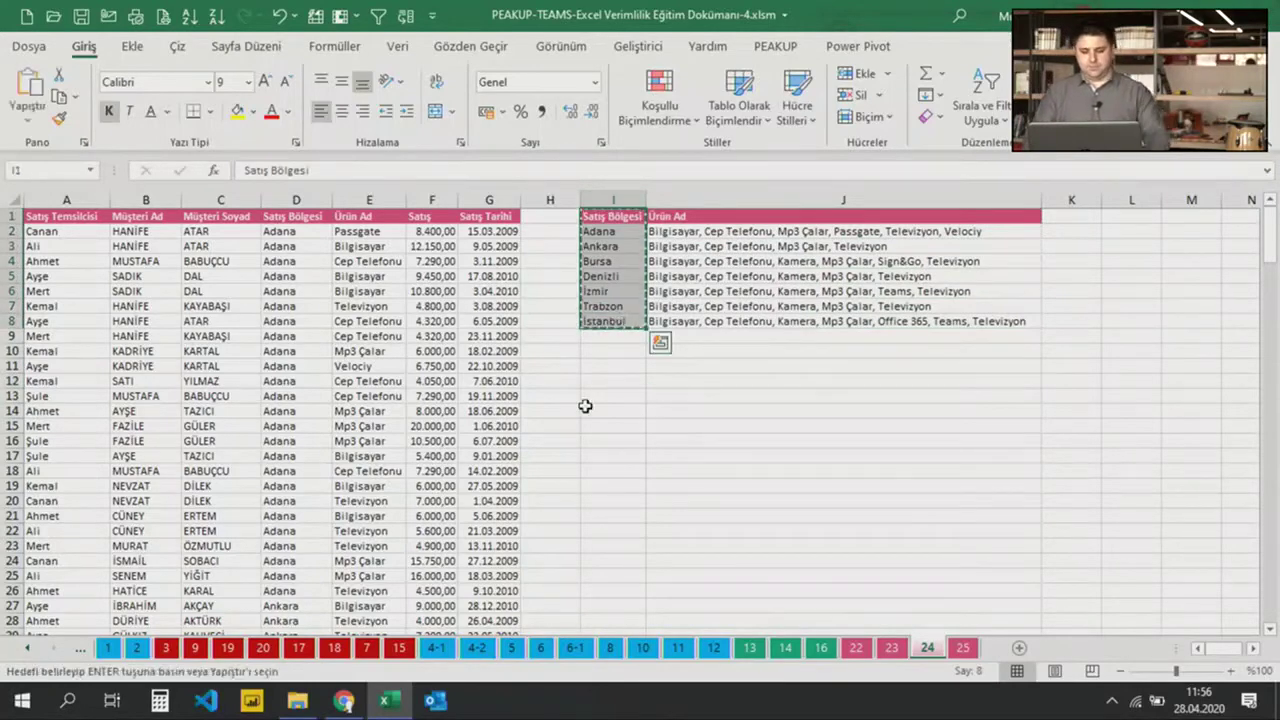
{"action": "left_click", "coordinate": [614, 387]}
{"action": "type", "text": "=b"}
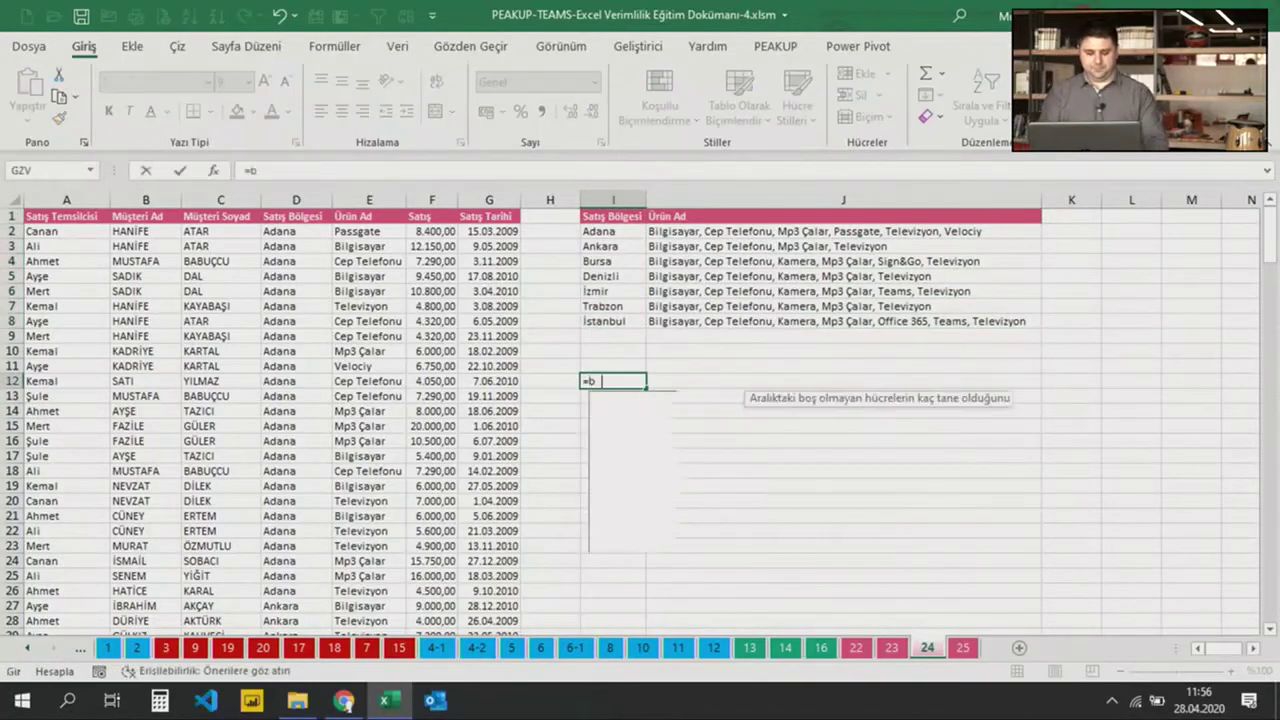
{"action": "type", "text": "en"}
{"action": "key", "text": "Tab"}
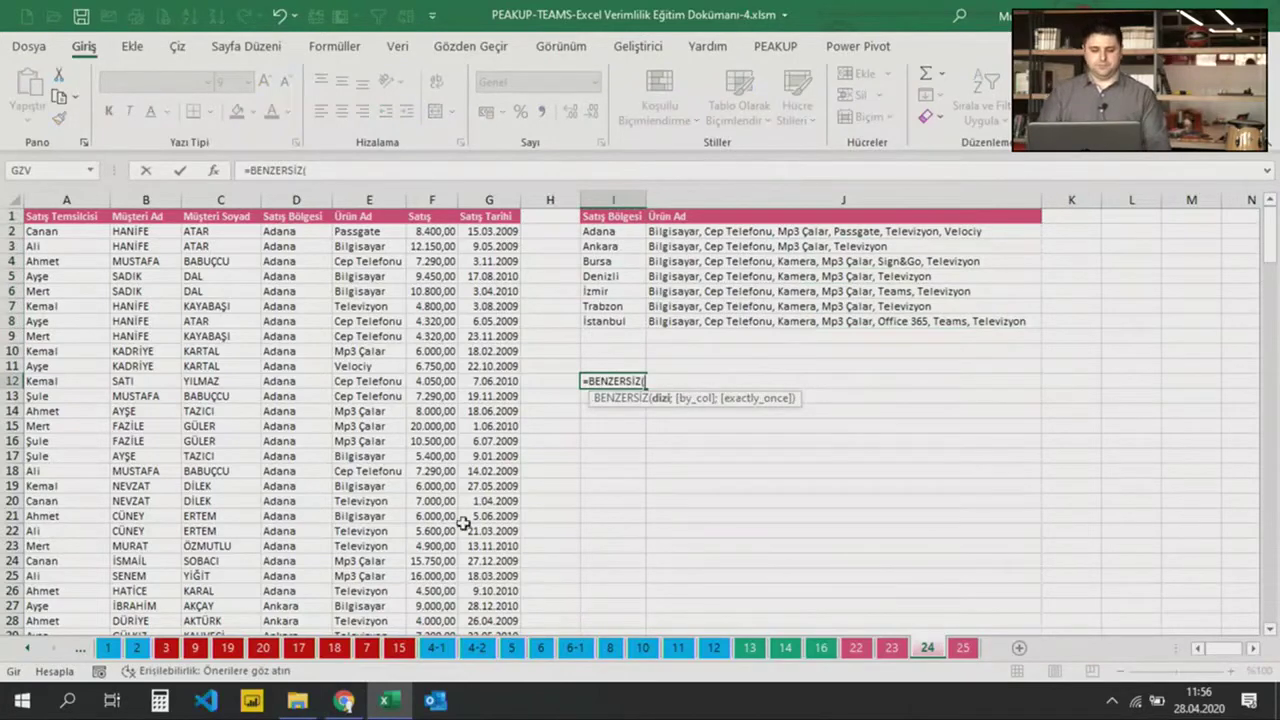
{"action": "left_click", "coordinate": [302, 217]}
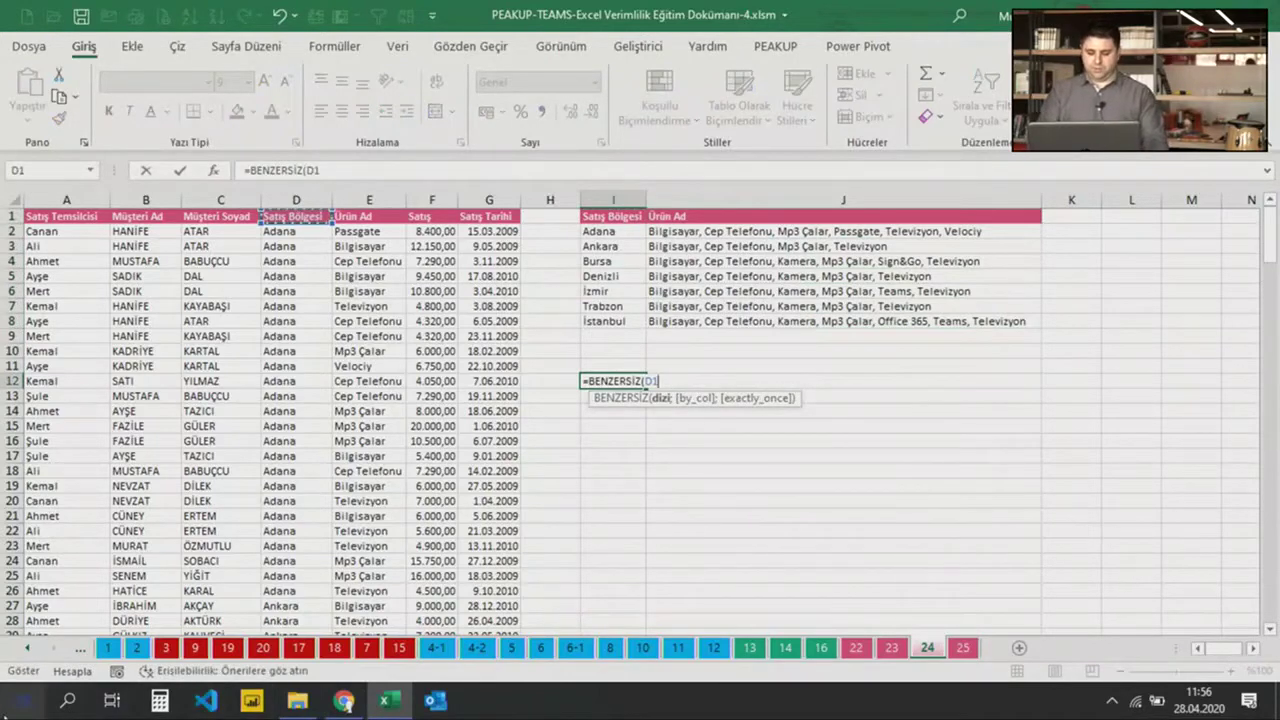
{"action": "left_click_drag", "start_coordinate": [302, 217], "coordinate": [335, 636]}
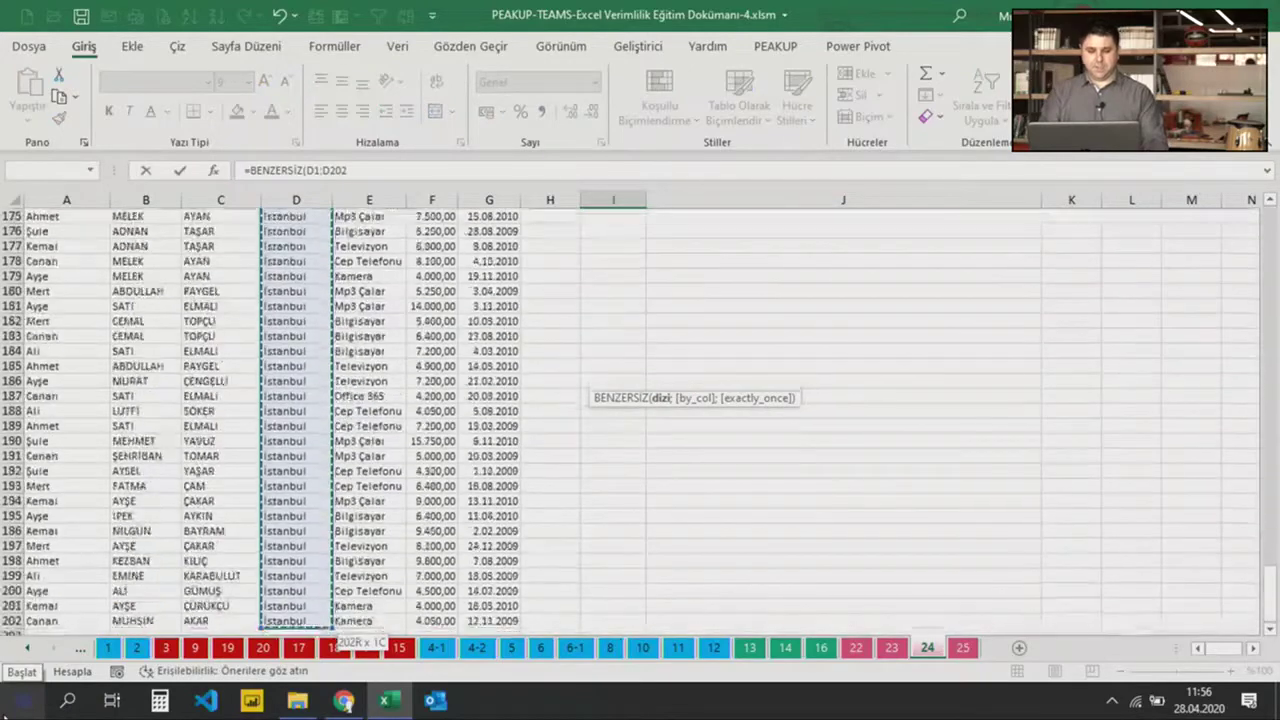
{"action": "key", "text": "Return"}
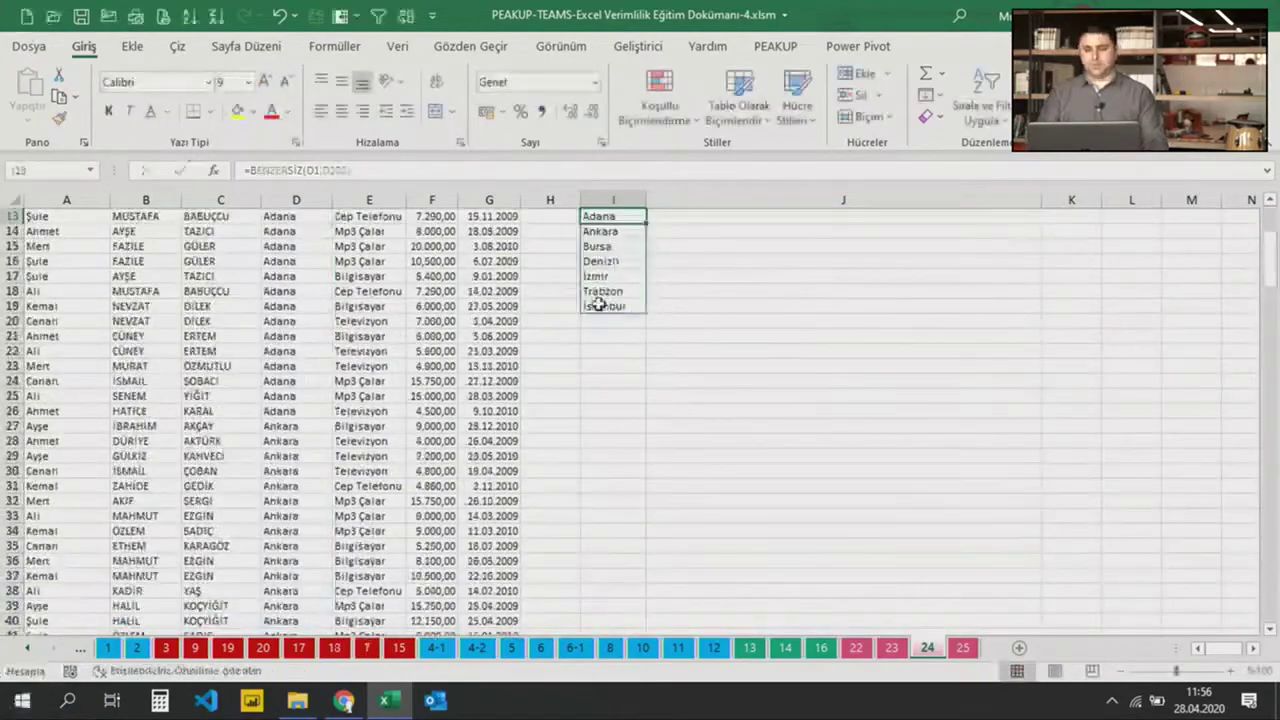
Check the spilled region list and select the pink header cells I1:J1
{"action": "scroll", "coordinate": [594, 310], "scroll_direction": "up", "scroll_amount": 3}
{"action": "left_click", "coordinate": [594, 340]}
{"action": "scroll", "coordinate": [700, 354], "scroll_direction": "up", "scroll_amount": 1}
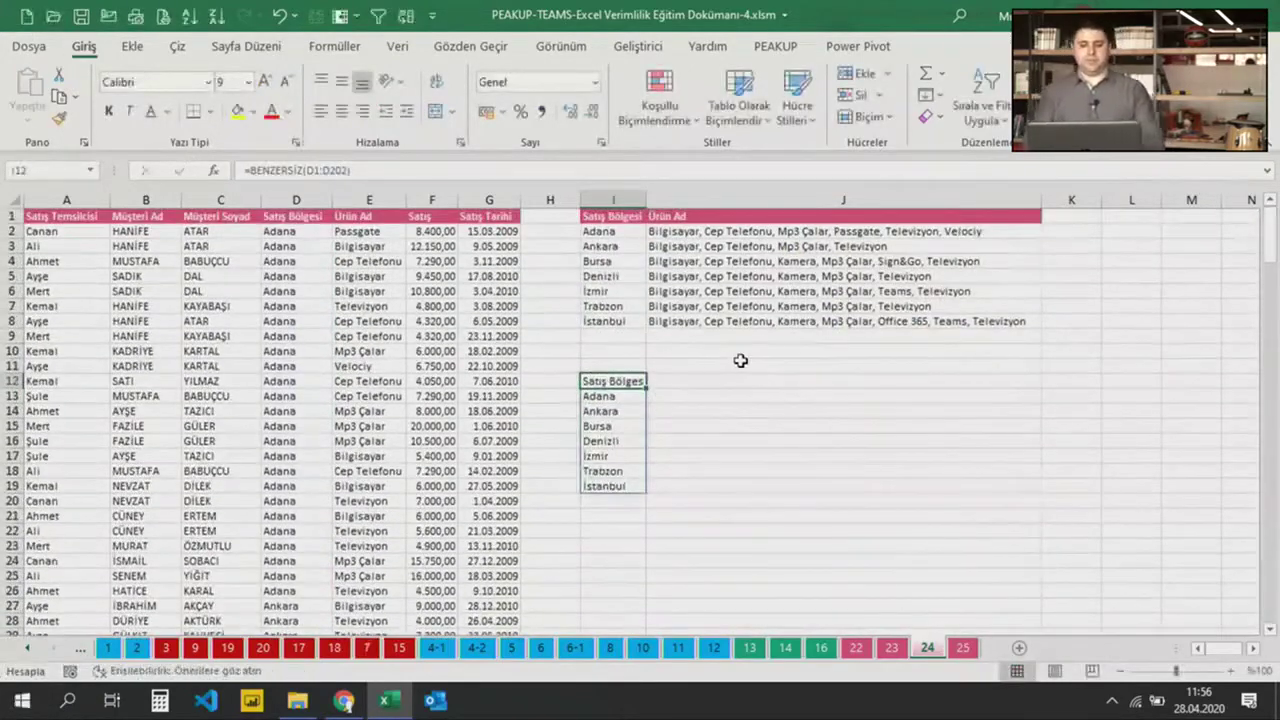
{"action": "left_click", "coordinate": [685, 394]}
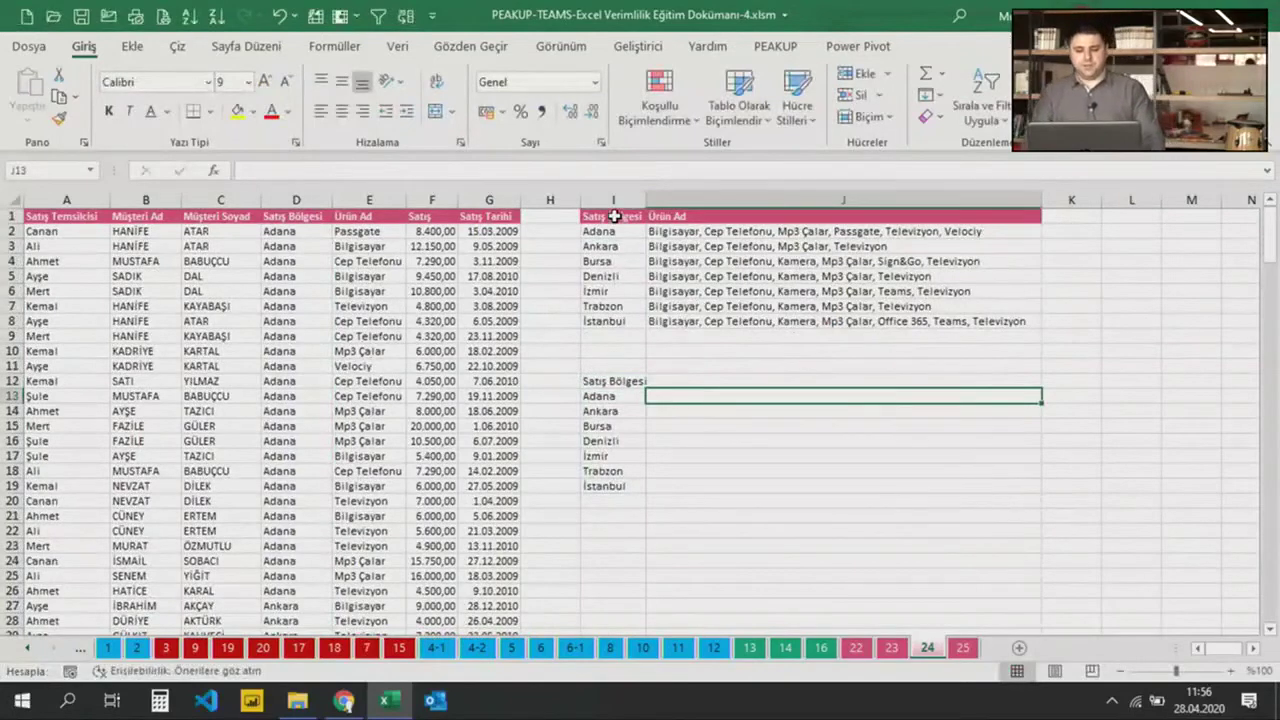
{"action": "left_click_drag", "start_coordinate": [600, 216], "coordinate": [655, 216]}
Apply the pink I1:J1 header formatting to I12:J12 with Format Painter
{"action": "key", "text": "ctrl+c"}
{"action": "left_click", "coordinate": [628, 380]}
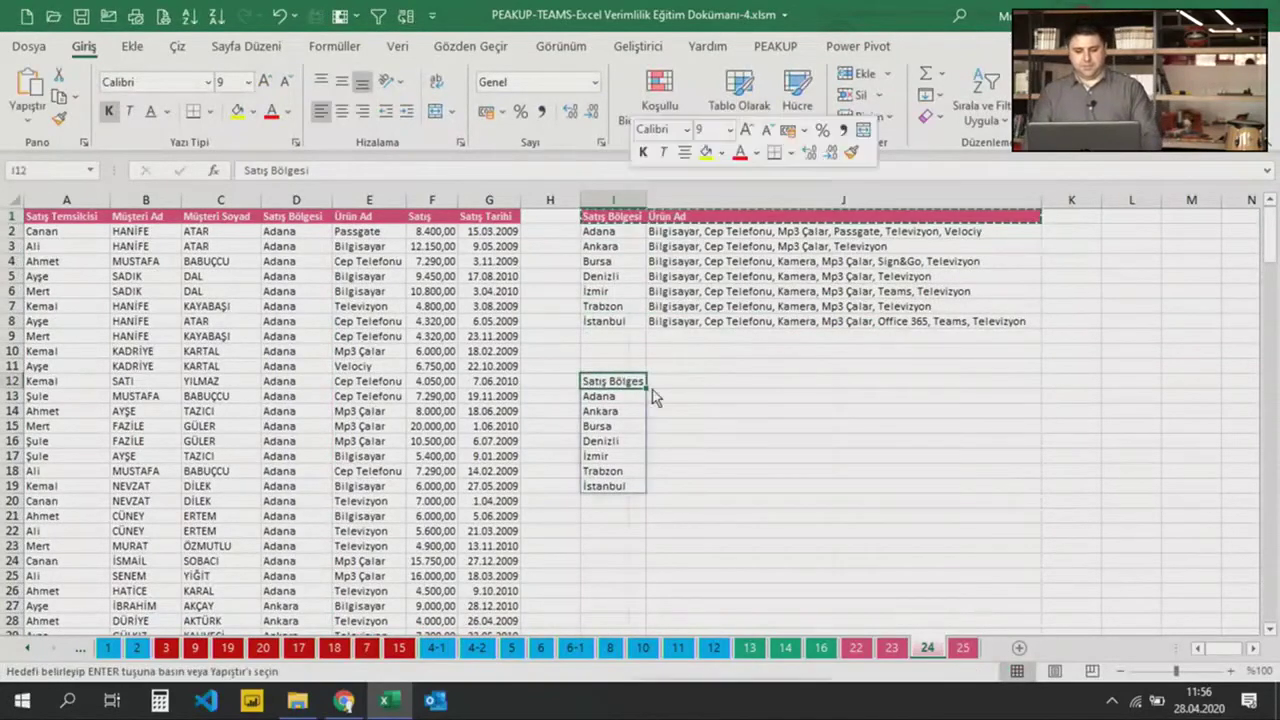
{"action": "right_click", "coordinate": [630, 382]}
{"action": "key", "text": "Escape"}
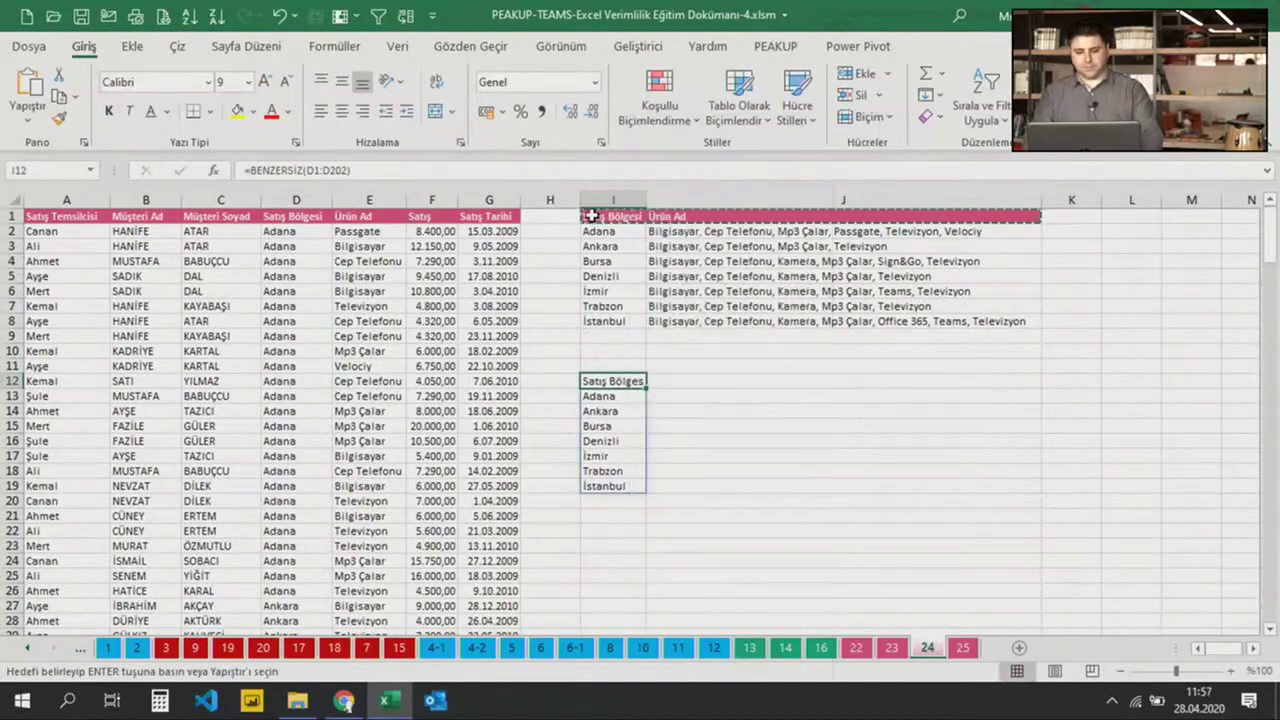
{"action": "left_click_drag", "start_coordinate": [600, 216], "coordinate": [660, 216]}
{"action": "left_click", "coordinate": [59, 119]}
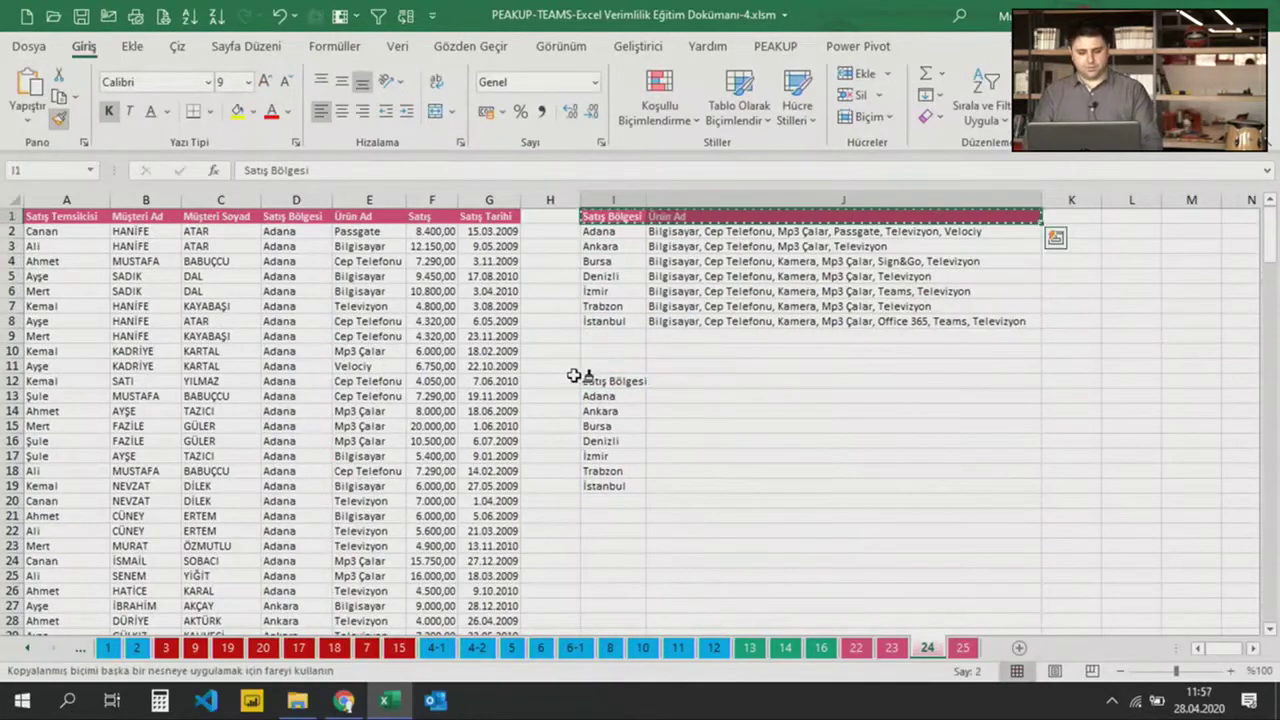
{"action": "left_click", "coordinate": [610, 381]}
Copy the Ürün Ad header from J1 into J12
{"action": "left_click", "coordinate": [672, 220]}
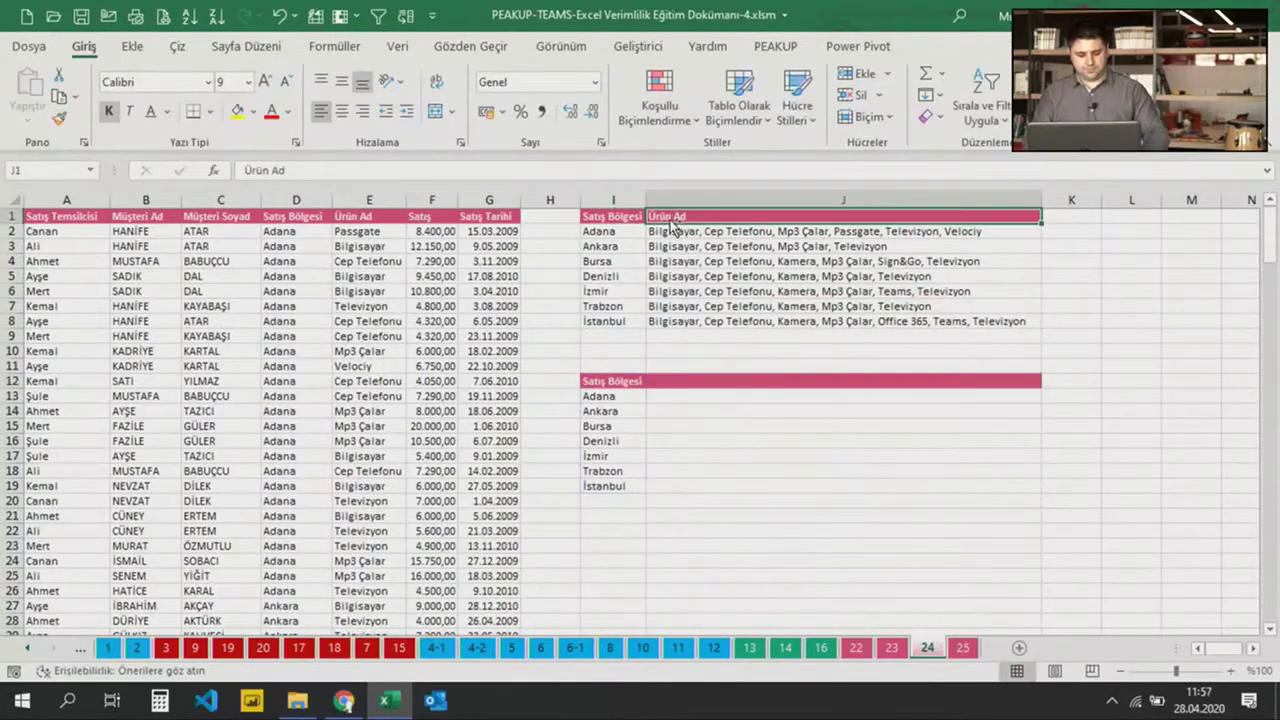
{"action": "key", "text": "ctrl+c"}
{"action": "left_click", "coordinate": [652, 381]}
{"action": "key", "text": "ctrl+v"}
{"action": "left_click", "coordinate": [687, 416]}
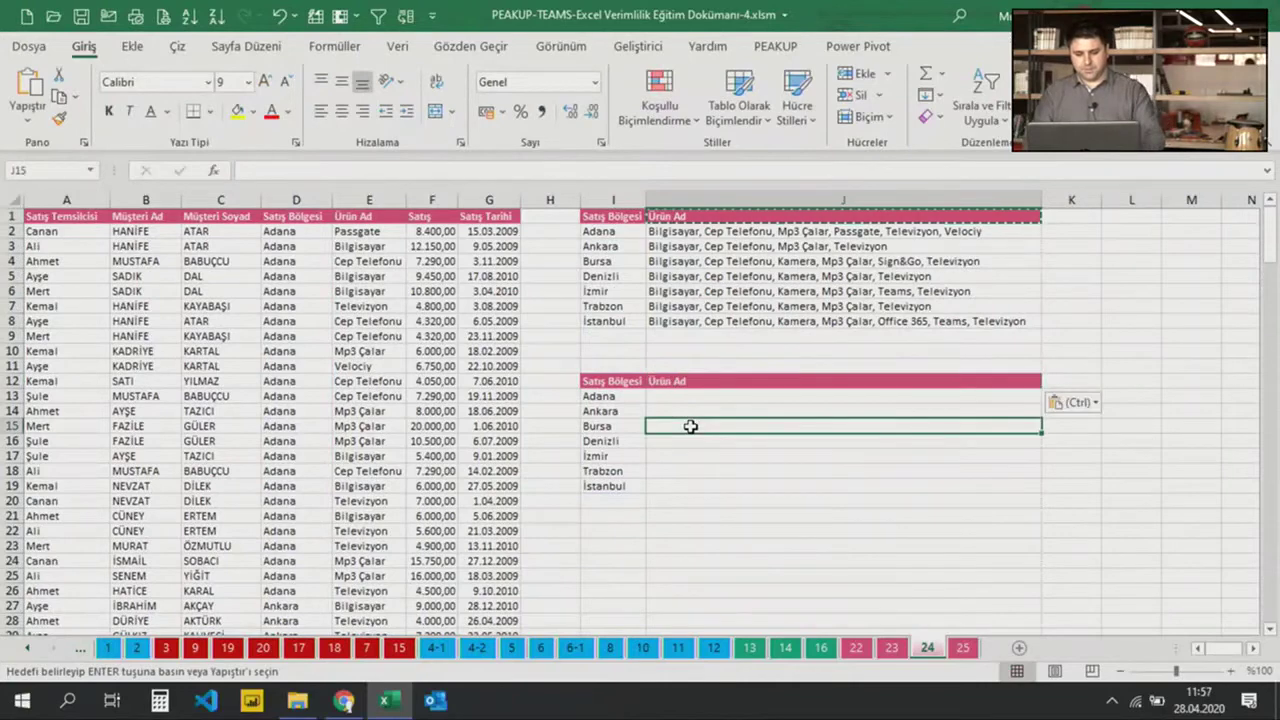
{"action": "key", "text": "Escape"}
{"action": "left_click", "coordinate": [690, 396]}
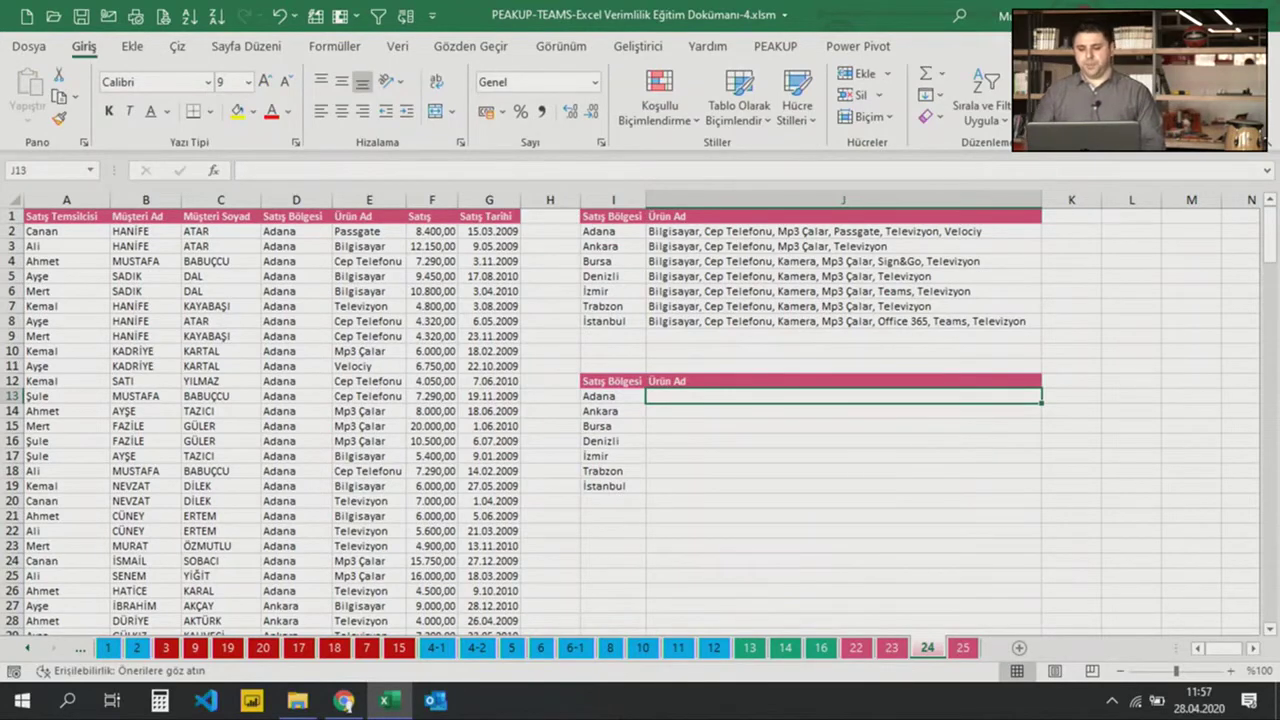
{"action": "left_click", "coordinate": [962, 232]}
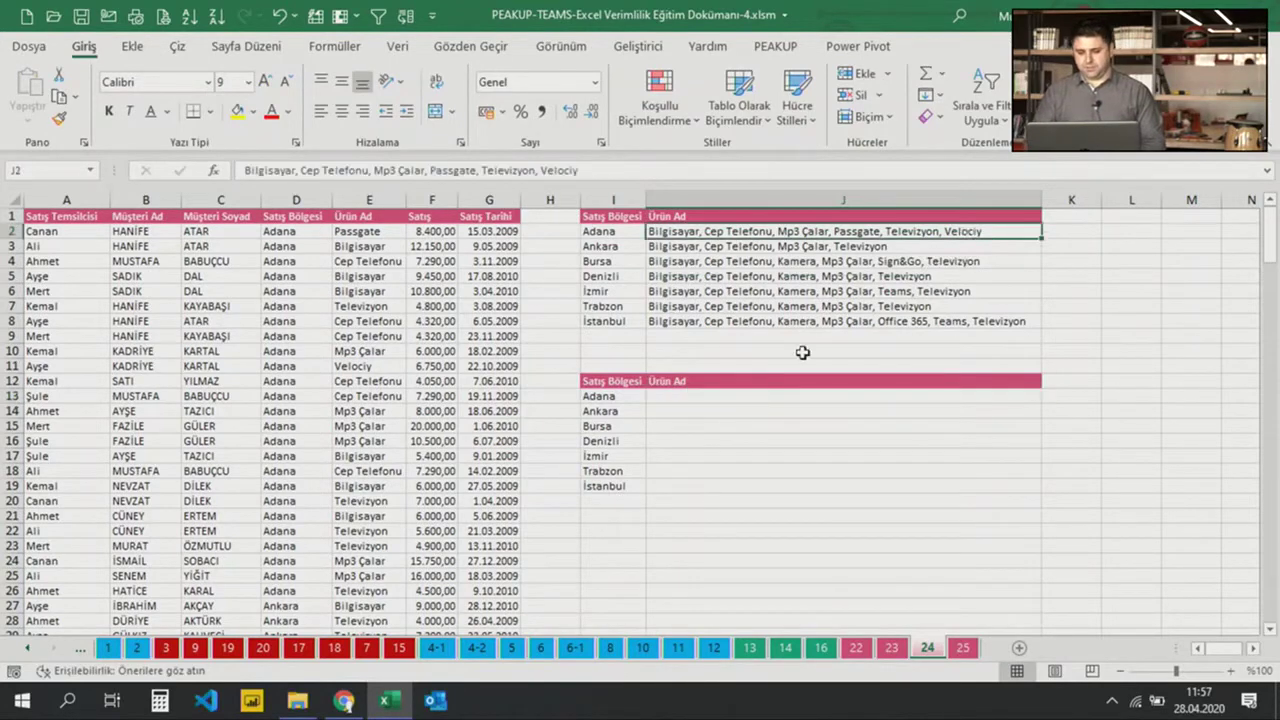
{"action": "left_click", "coordinate": [677, 395]}
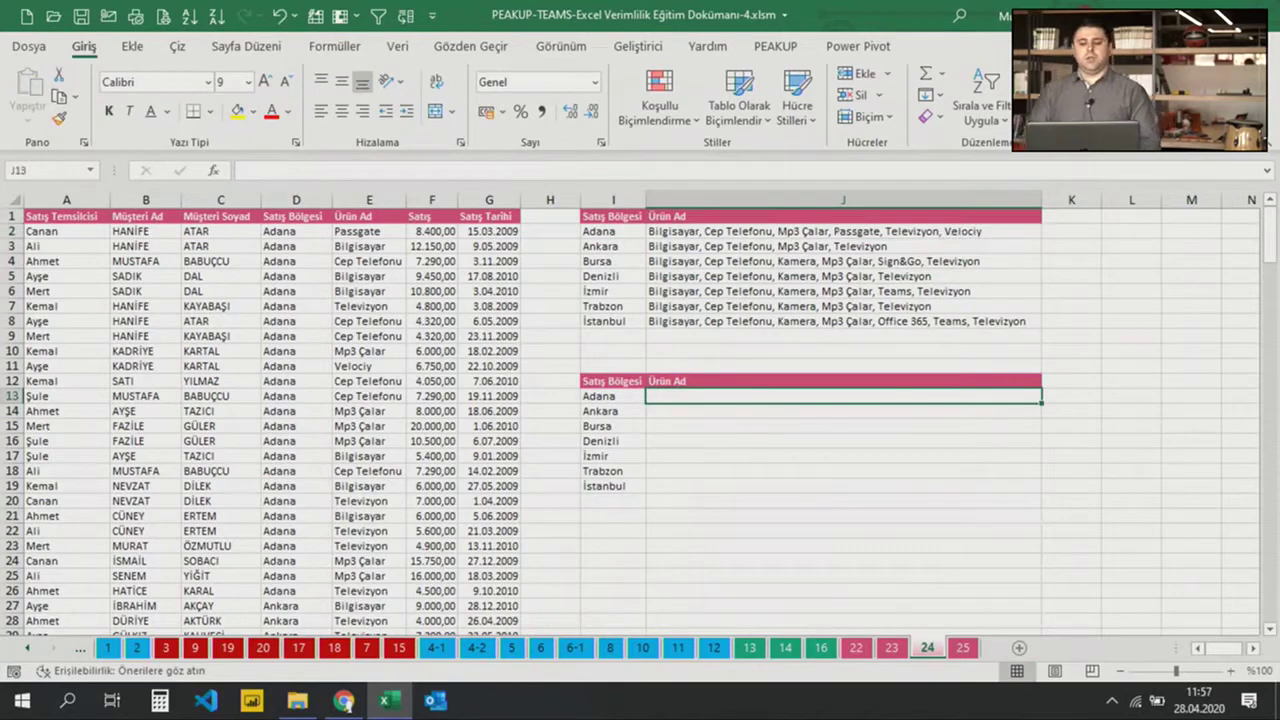
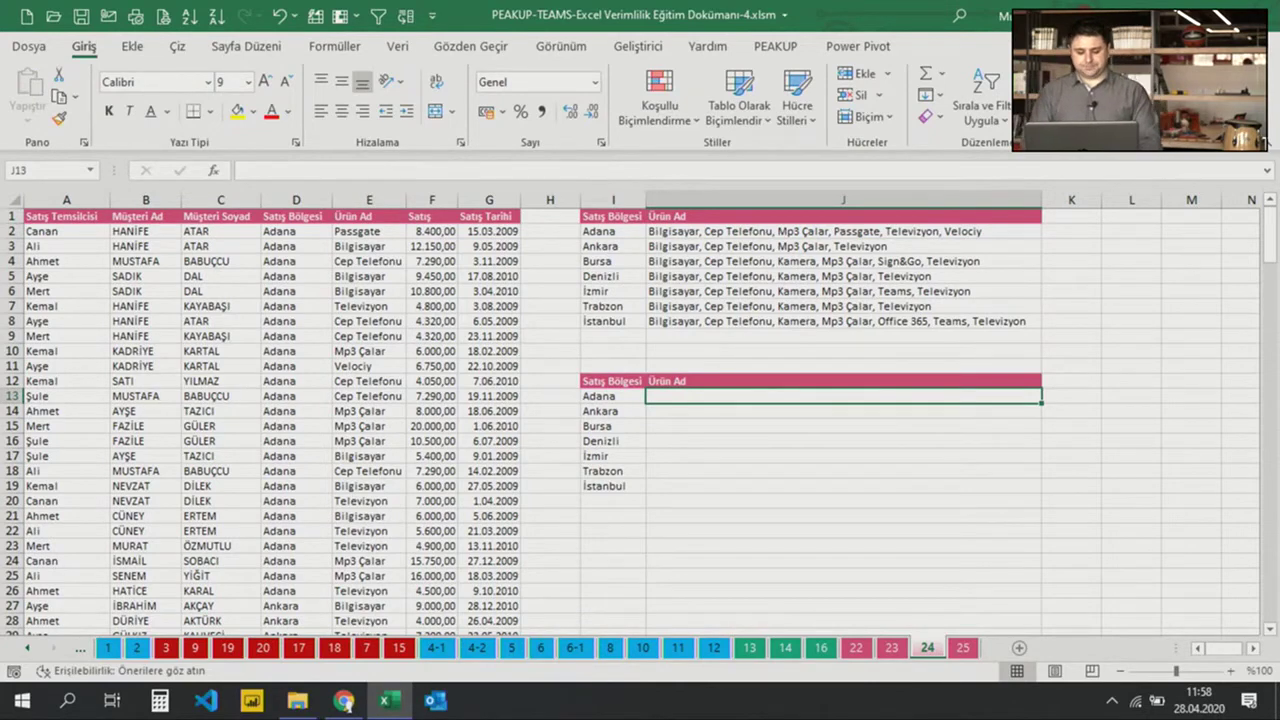
In J13 enter =METİNBİRLEŞTİR(", ";1;$E$2:$E$202) to join all product names, skipping blanks
{"action": "type", "text": "="}
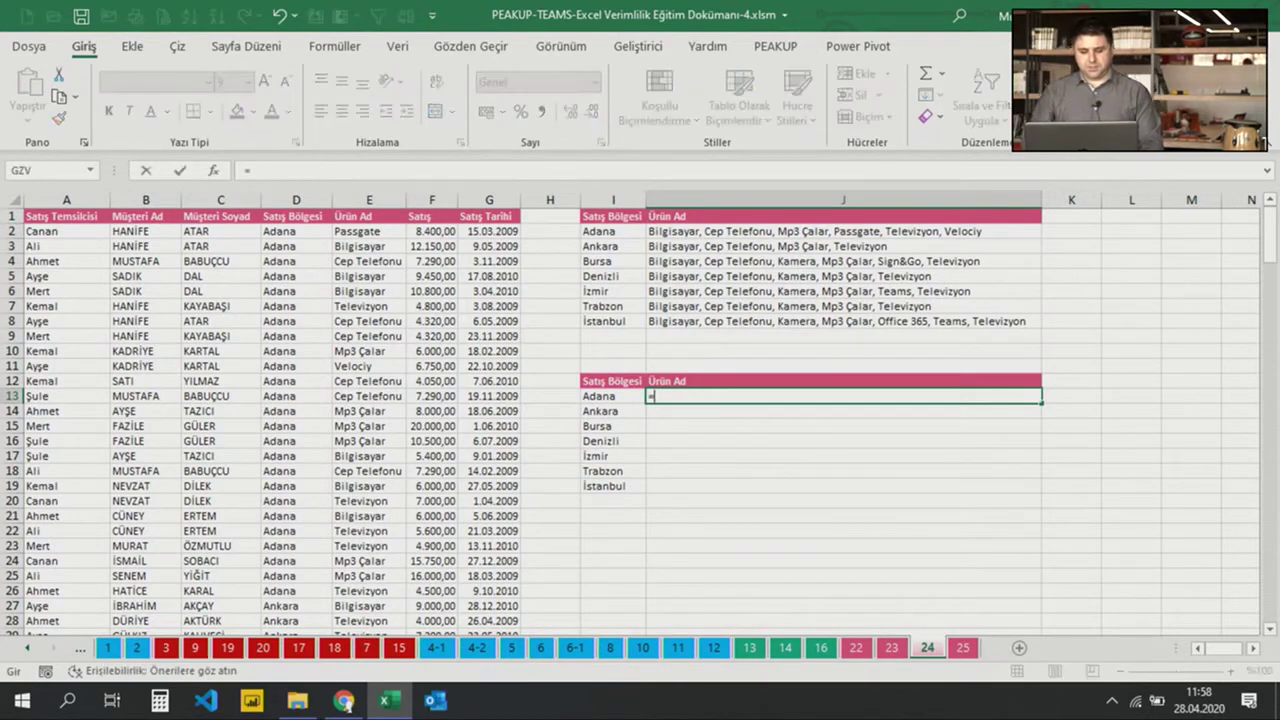
{"action": "type", "text": "metin"}
{"action": "key", "text": "Tab"}
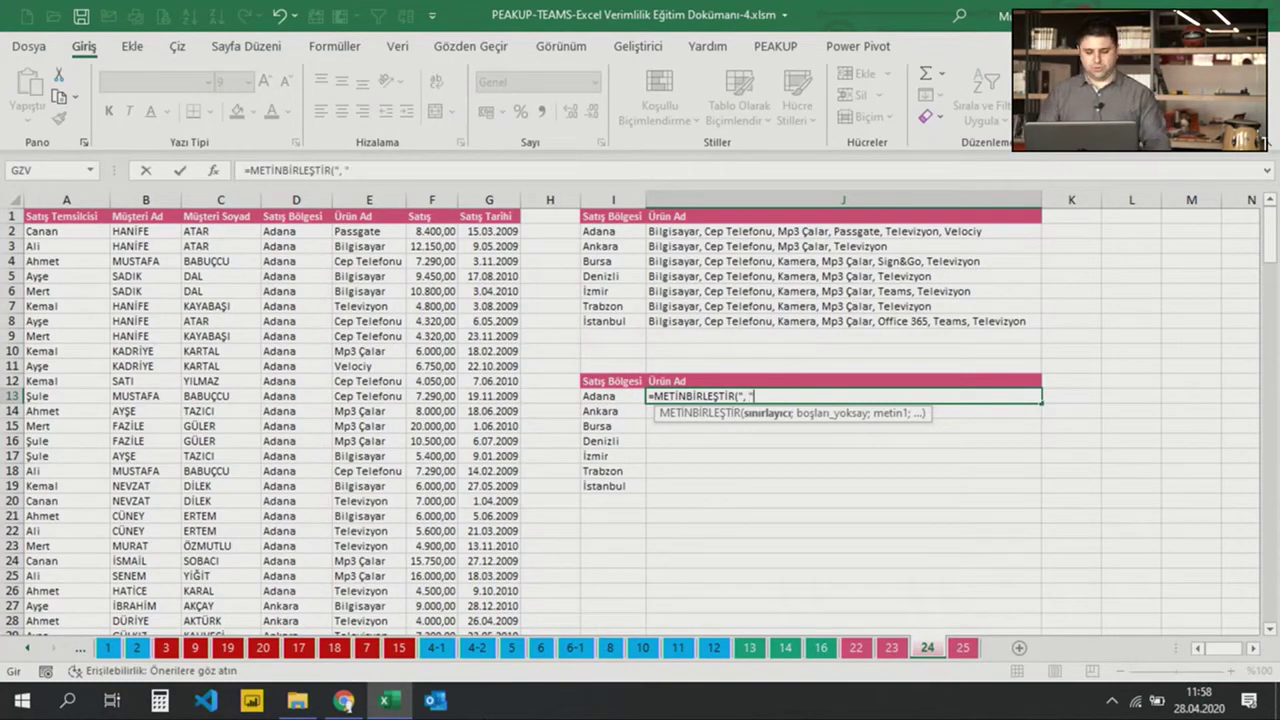
{"action": "type", "text": ";"}
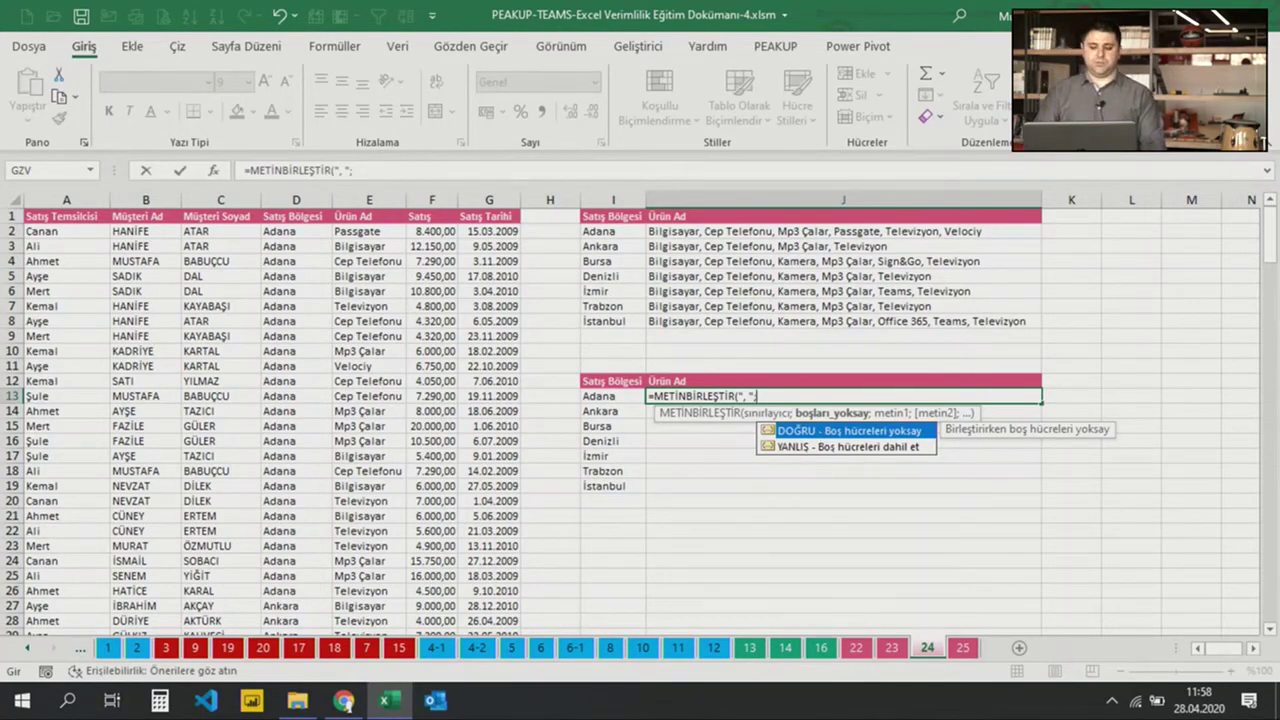
{"action": "type", "text": "1"}
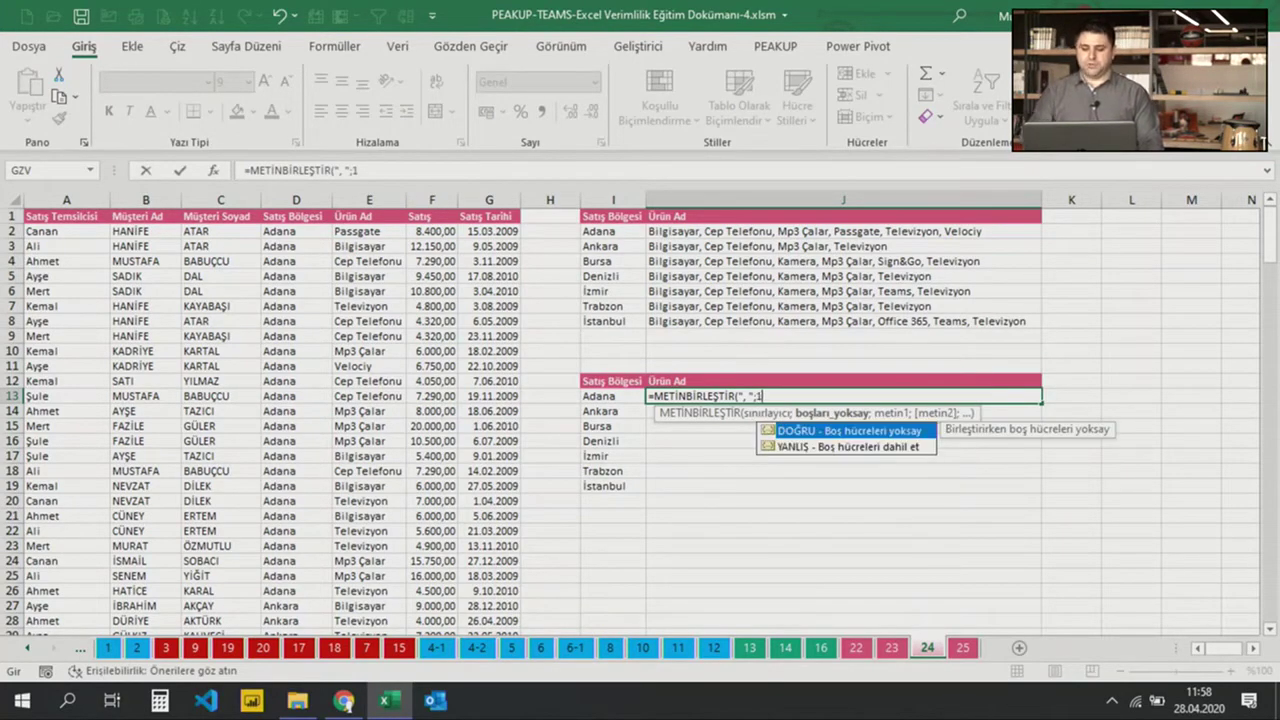
{"action": "type", "text": ";"}
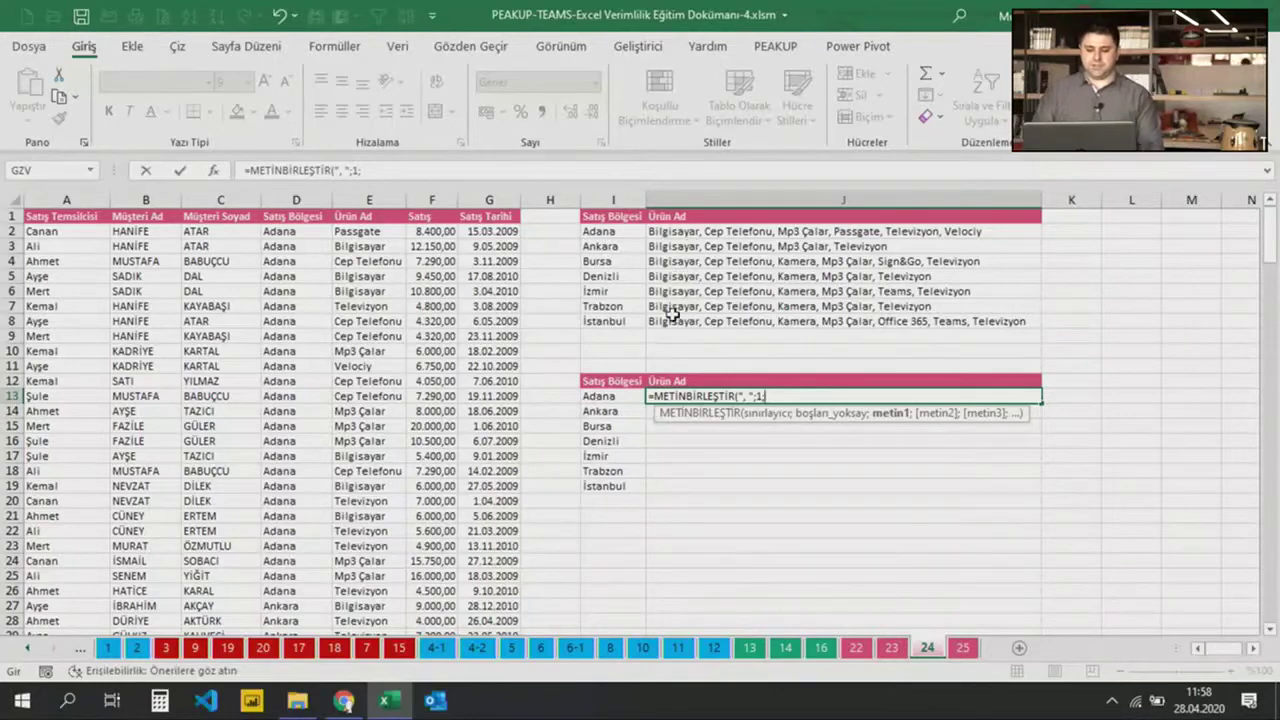
{"action": "left_click", "coordinate": [363, 232]}
{"action": "key", "text": "ctrl+shift+Down"}
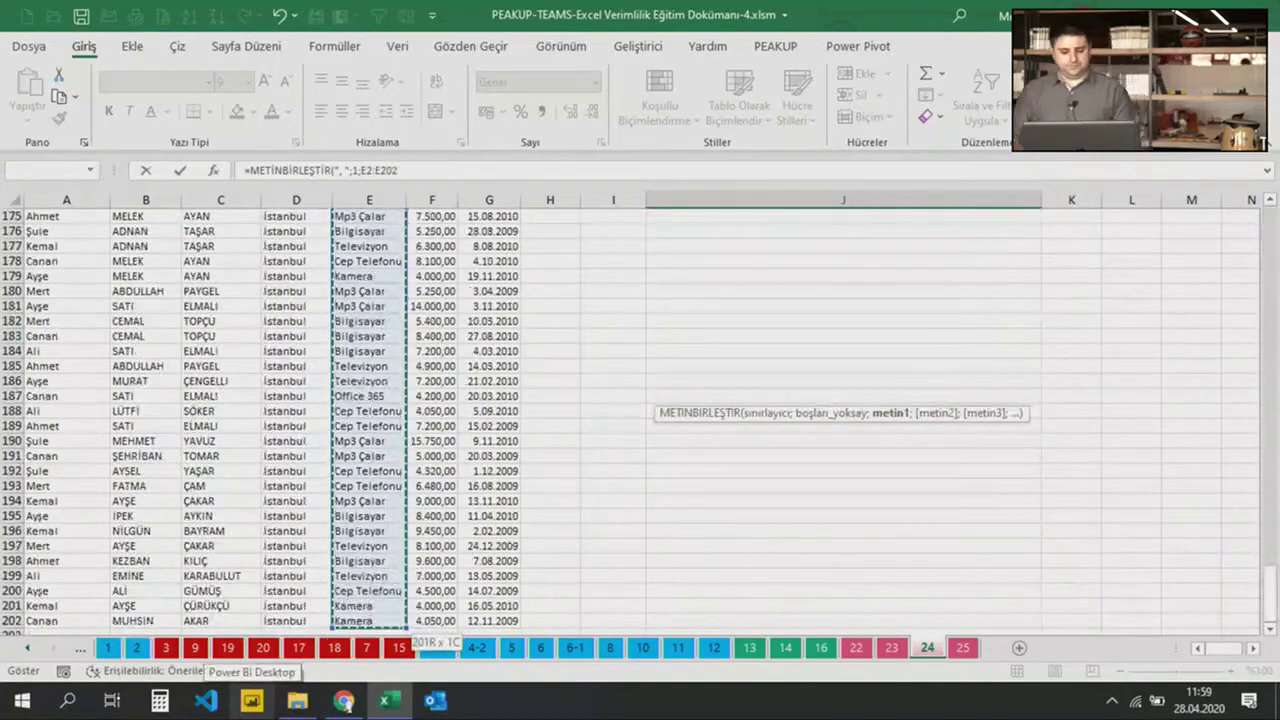
{"action": "key", "text": "F4"}
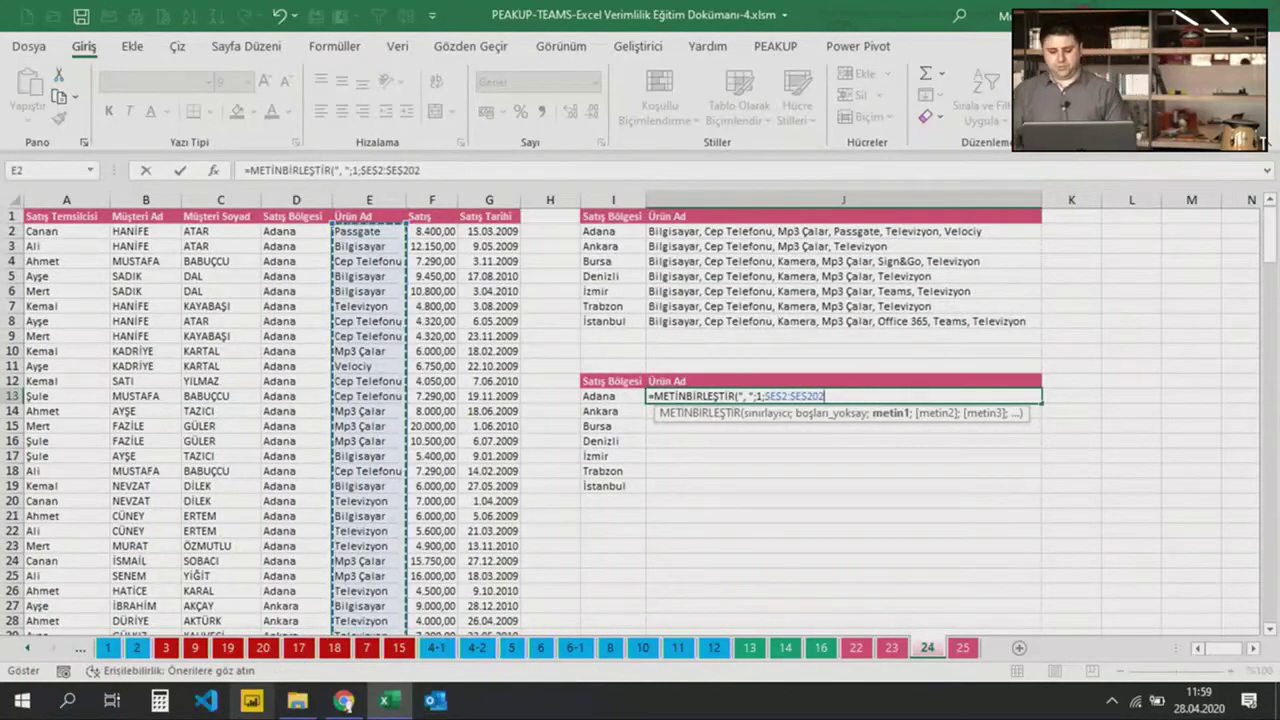
{"action": "key", "text": "Return"}
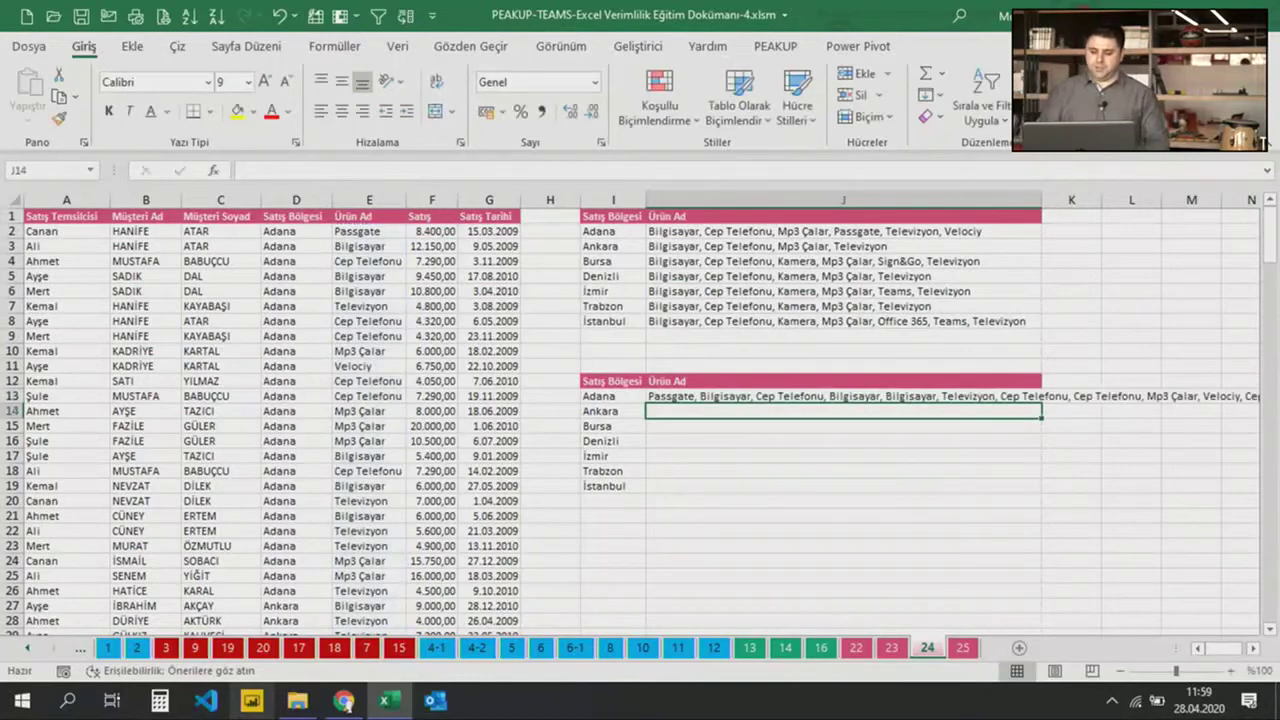
Delete $E$2:$E$202 from J13's formula, leaving =METİNBİRLEŞTİR(", ";1;
{"action": "left_click", "coordinate": [843, 396]}
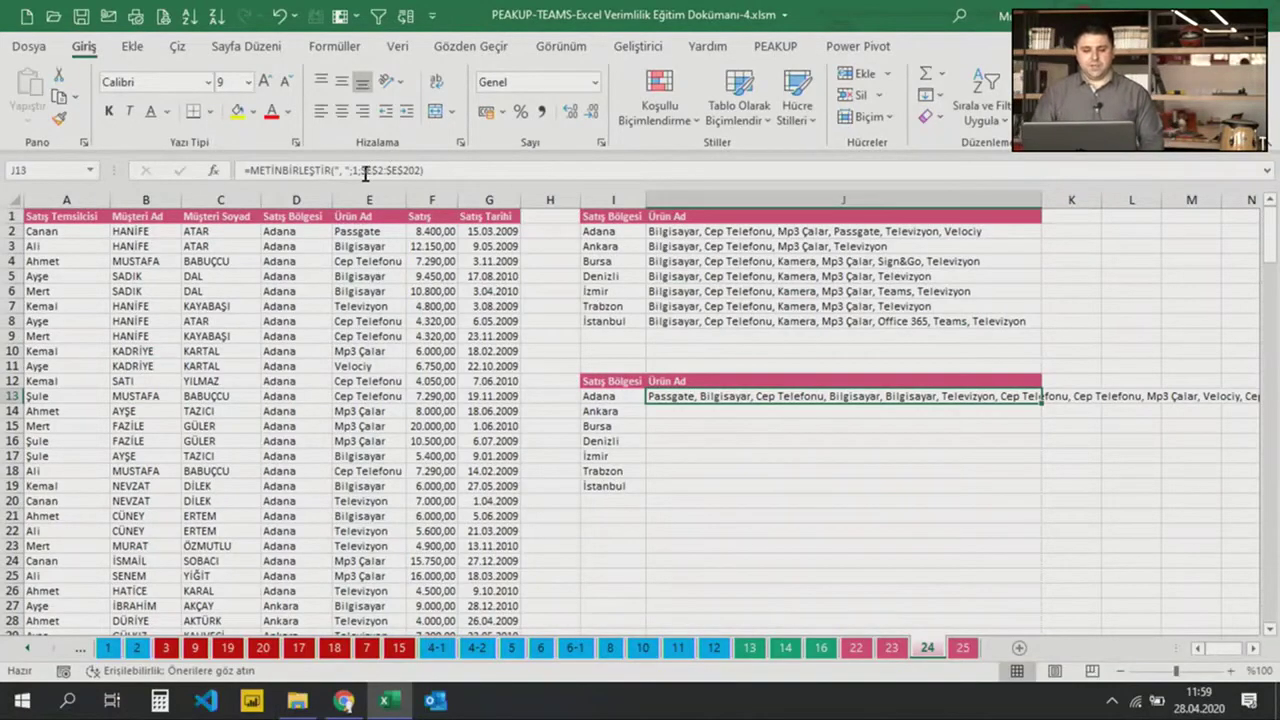
{"action": "left_click_drag", "start_coordinate": [362, 170], "coordinate": [423, 170]}
{"action": "key", "text": "BackSpace"}
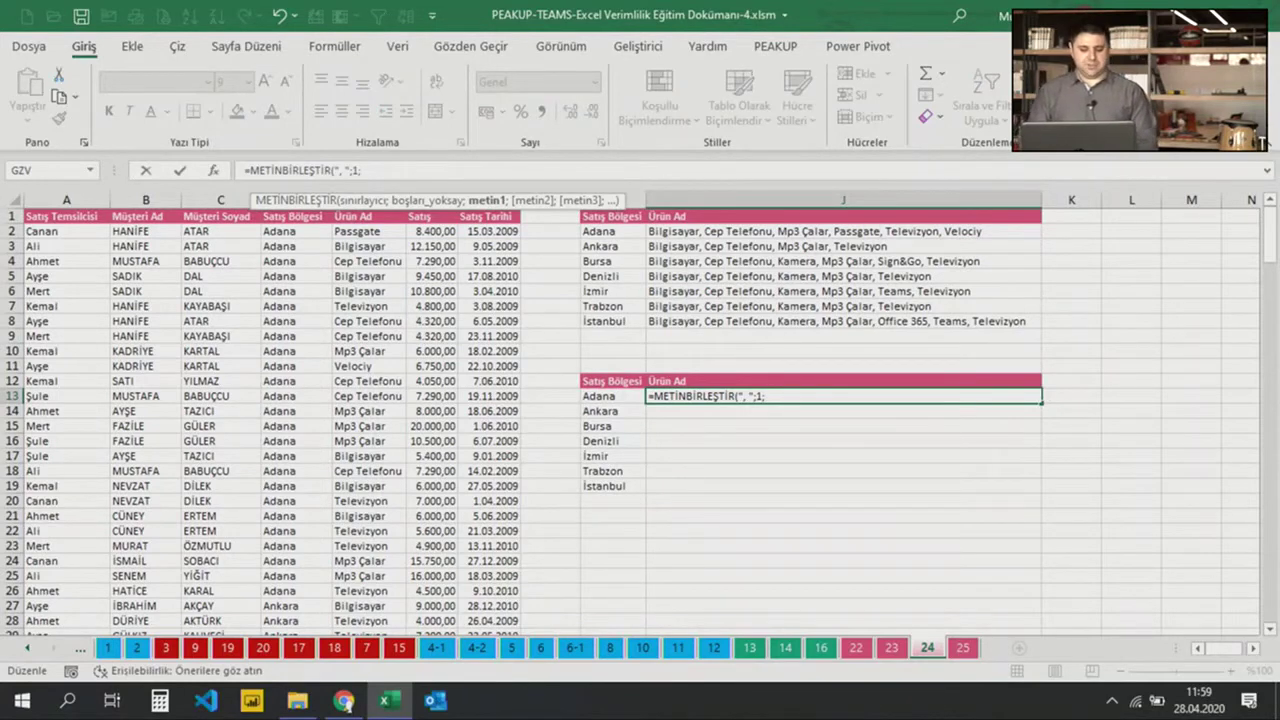
Complete J13 with FİLTRE($E$2:$E$202;$D$2:$D$202=I13) so only Adana's products are joined
{"action": "type", "text": "Fİ"}
{"action": "key", "text": "Tab"}
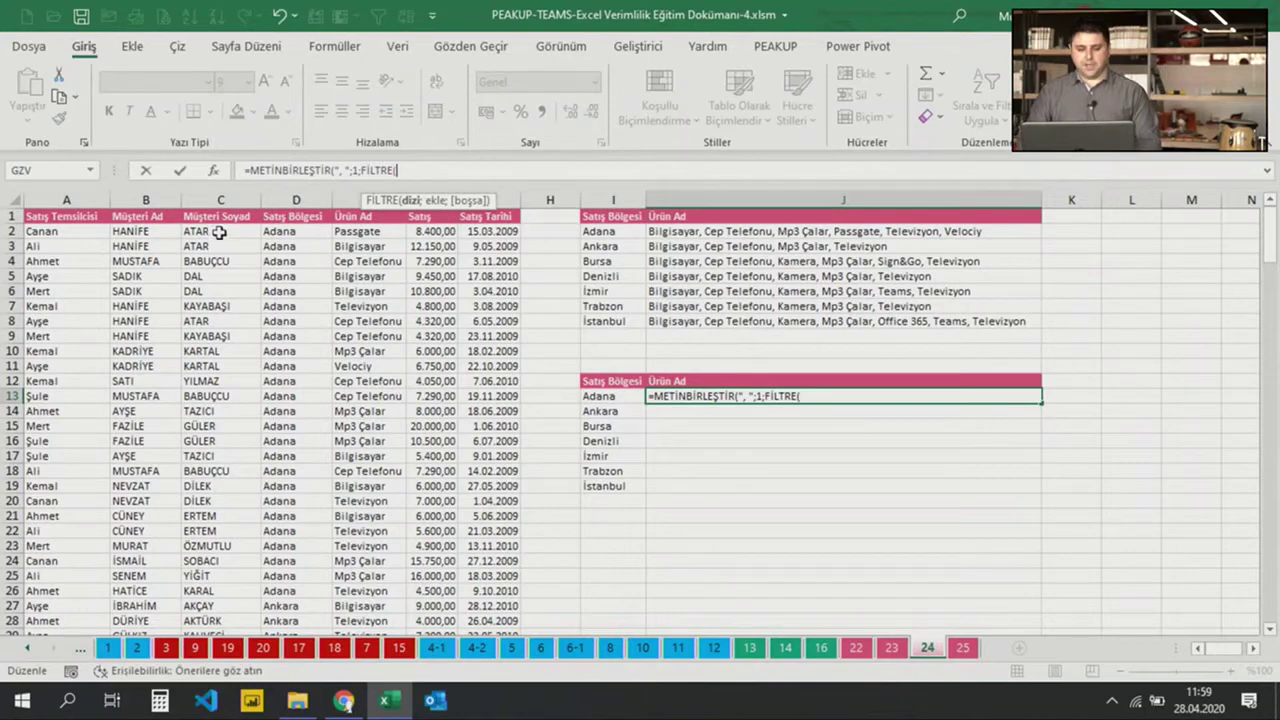
{"action": "left_click", "coordinate": [350, 231]}
{"action": "key", "text": "ctrl+shift+Down"}
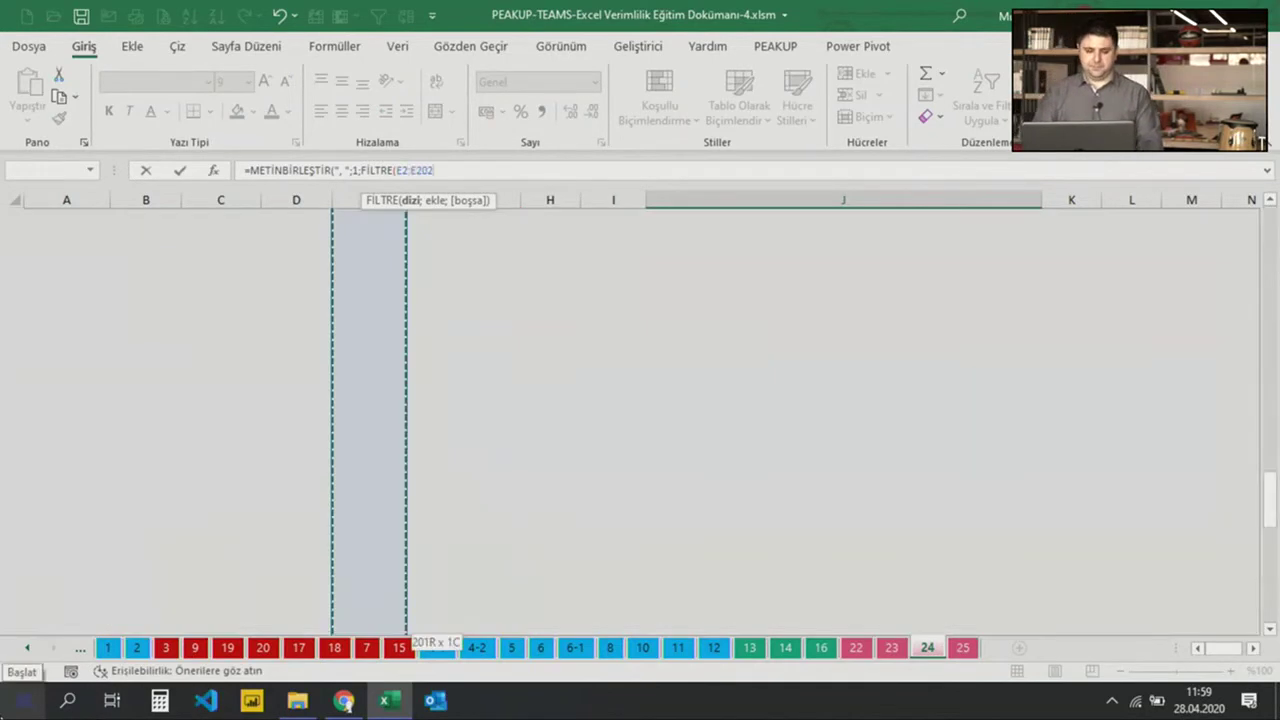
{"action": "key", "text": "F4"}
{"action": "type", "text": ";"}
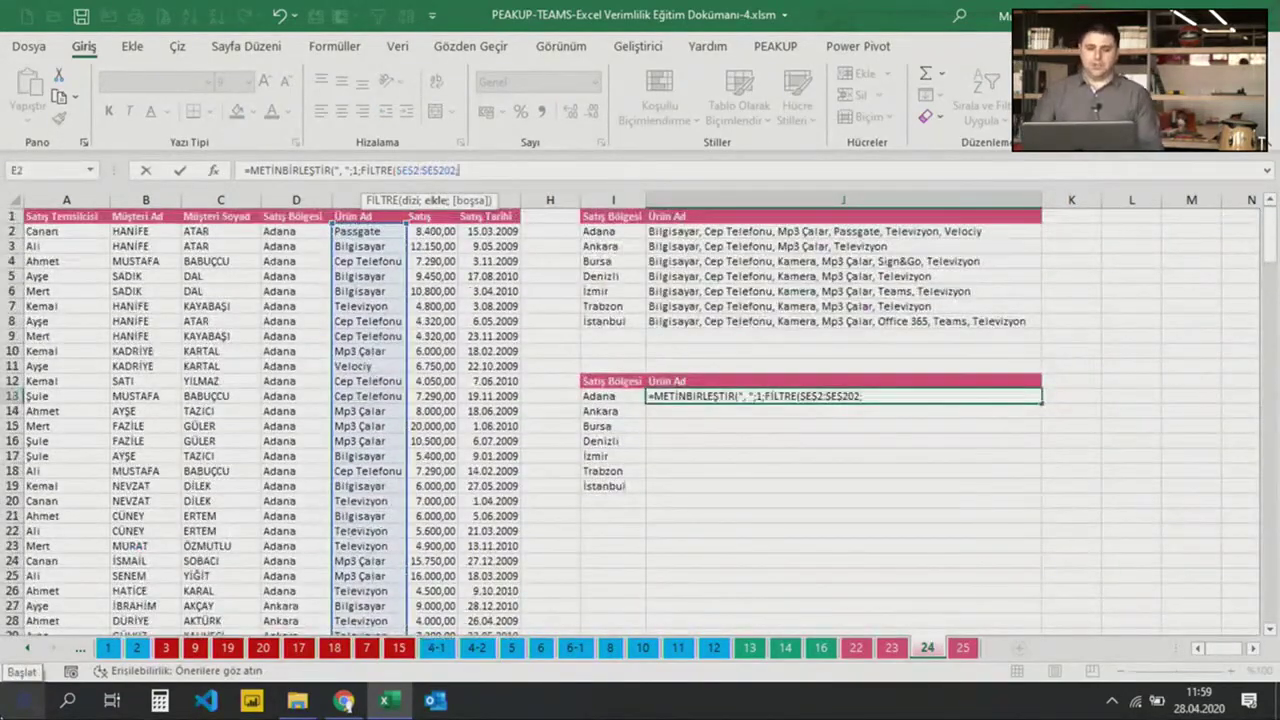
{"action": "left_click", "coordinate": [270, 230]}
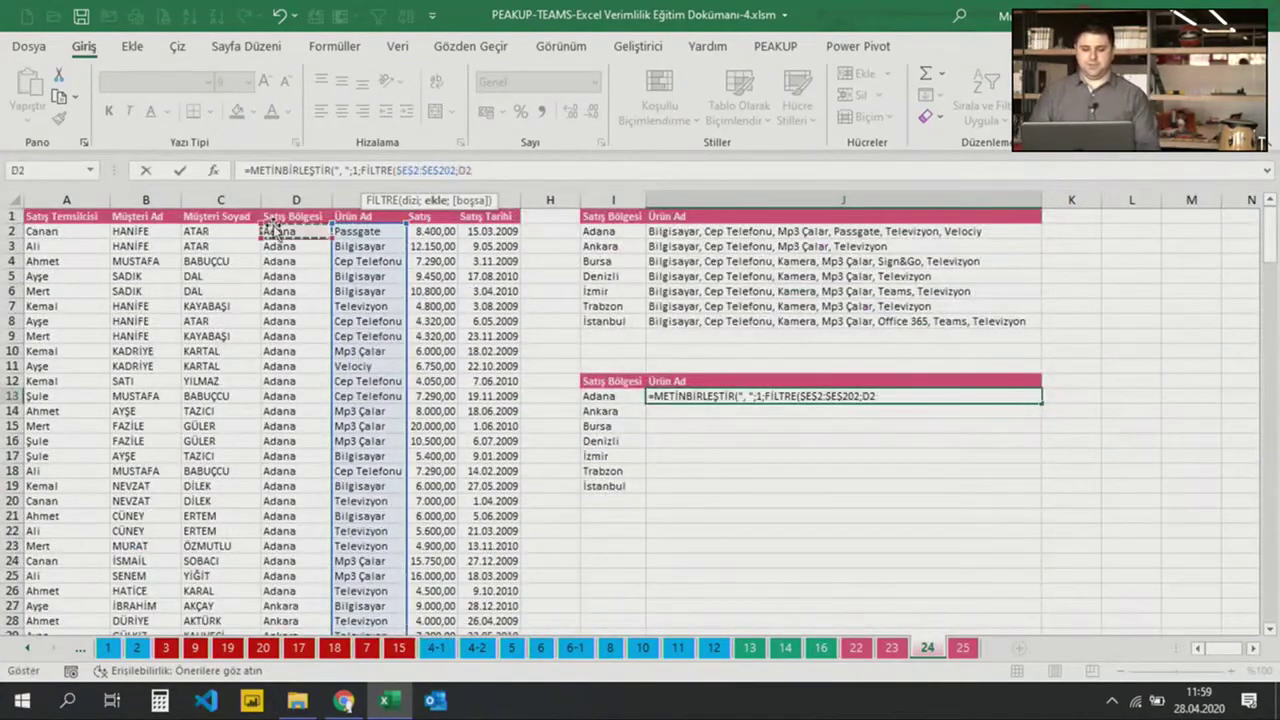
{"action": "left_click_drag", "start_coordinate": [270, 230], "coordinate": [330, 632]}
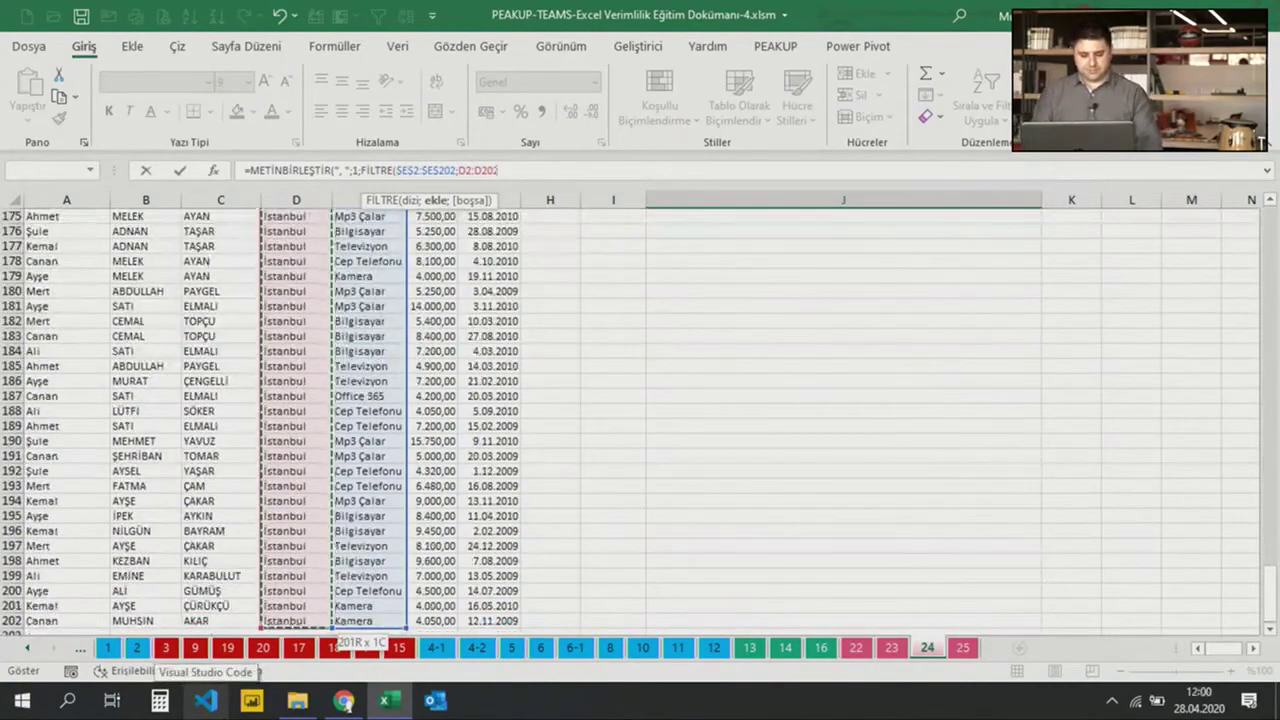
{"action": "key", "text": "F4"}
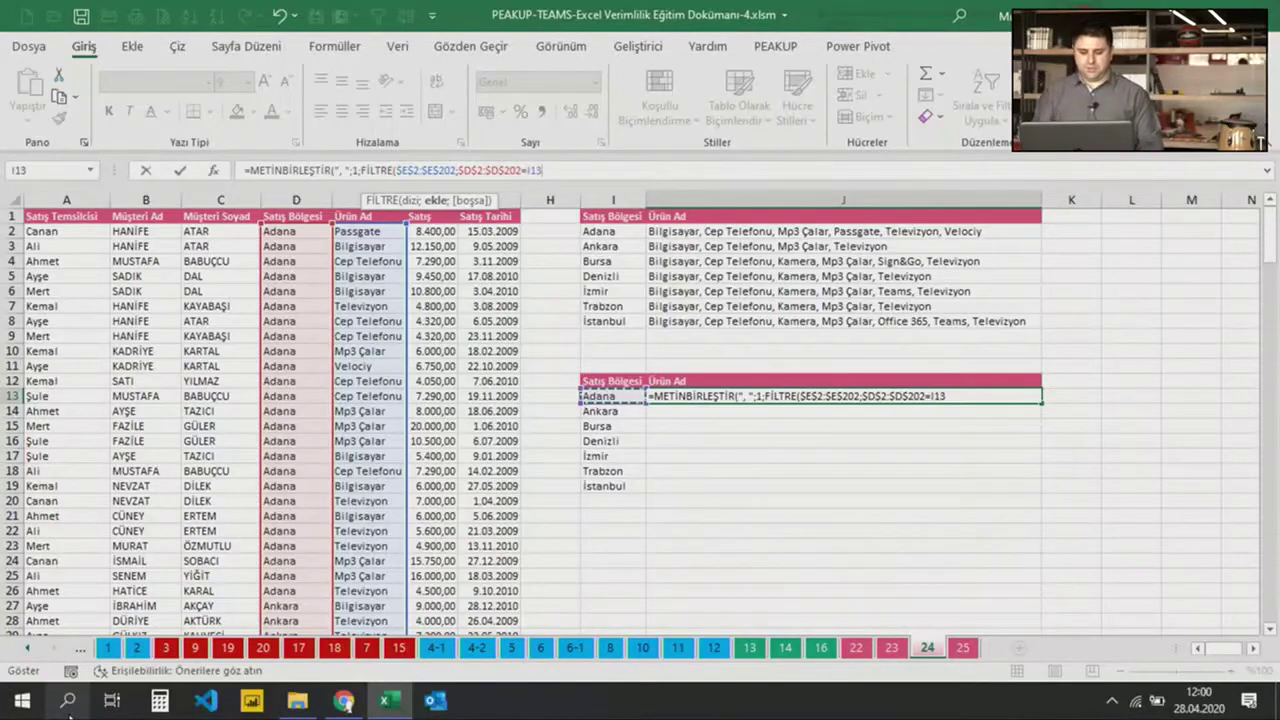
{"action": "type", "text": ")"}
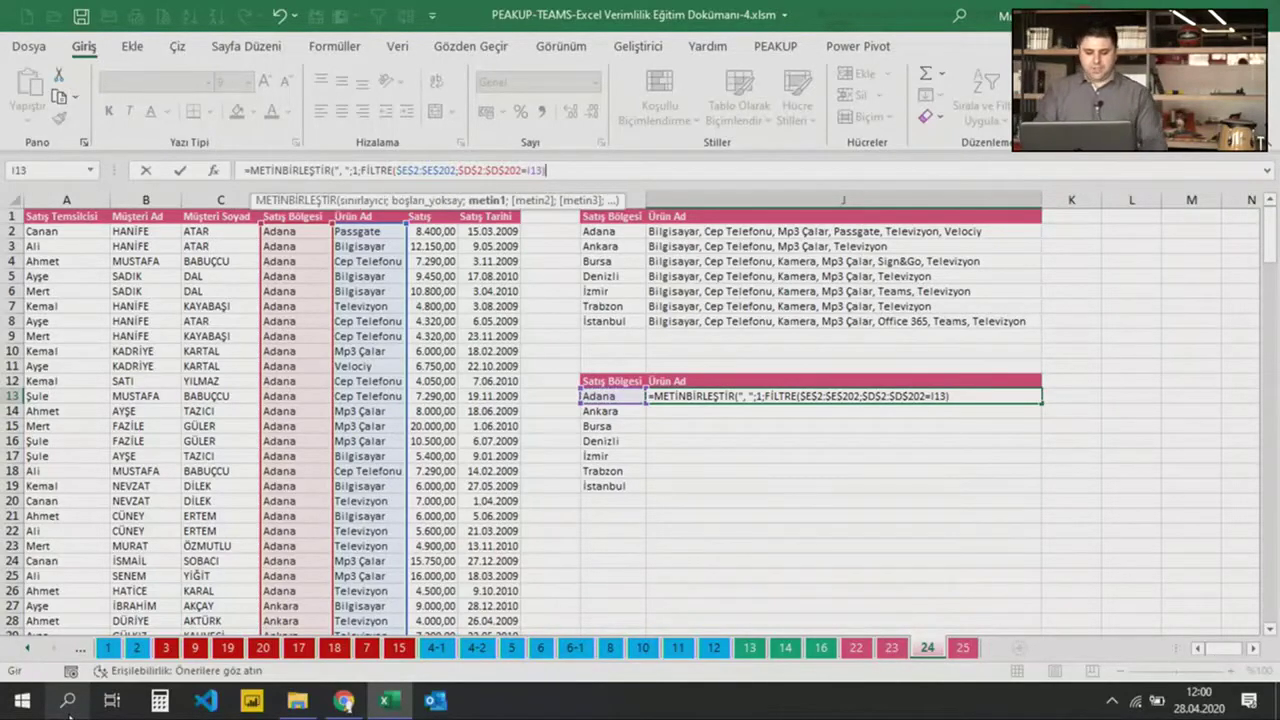
{"action": "key", "text": "Return"}
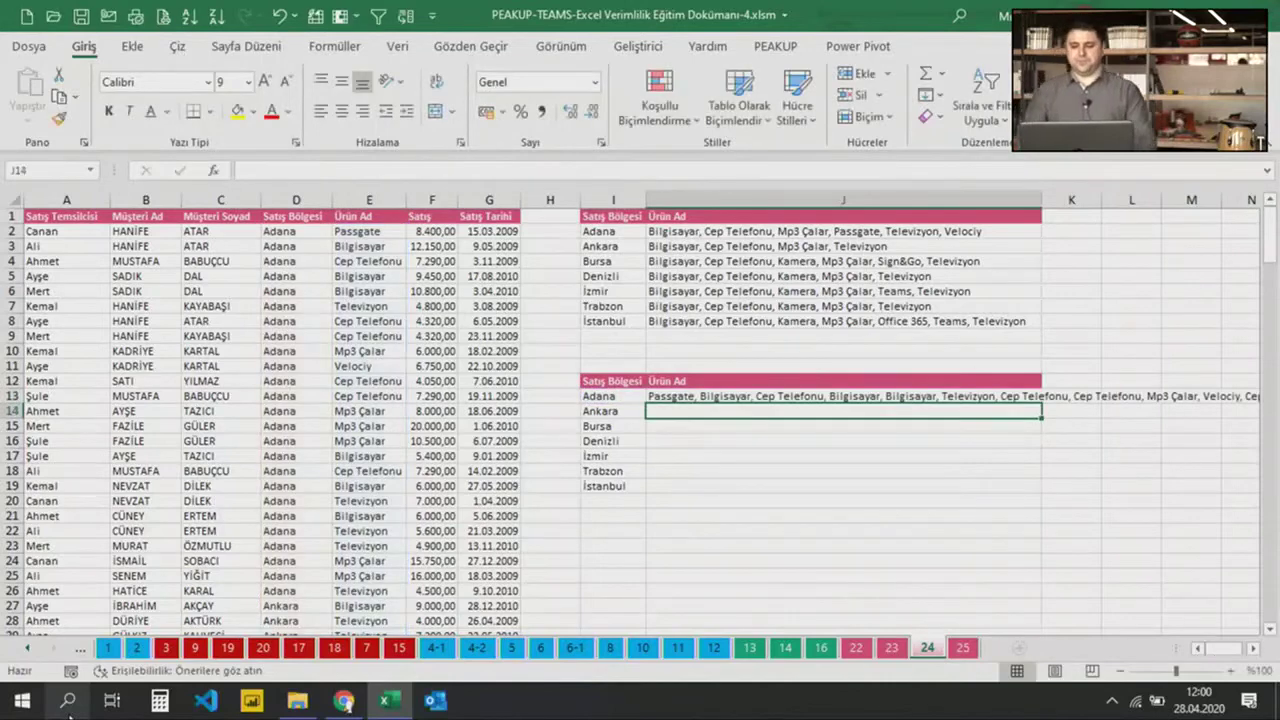
{"action": "left_click", "coordinate": [668, 394]}
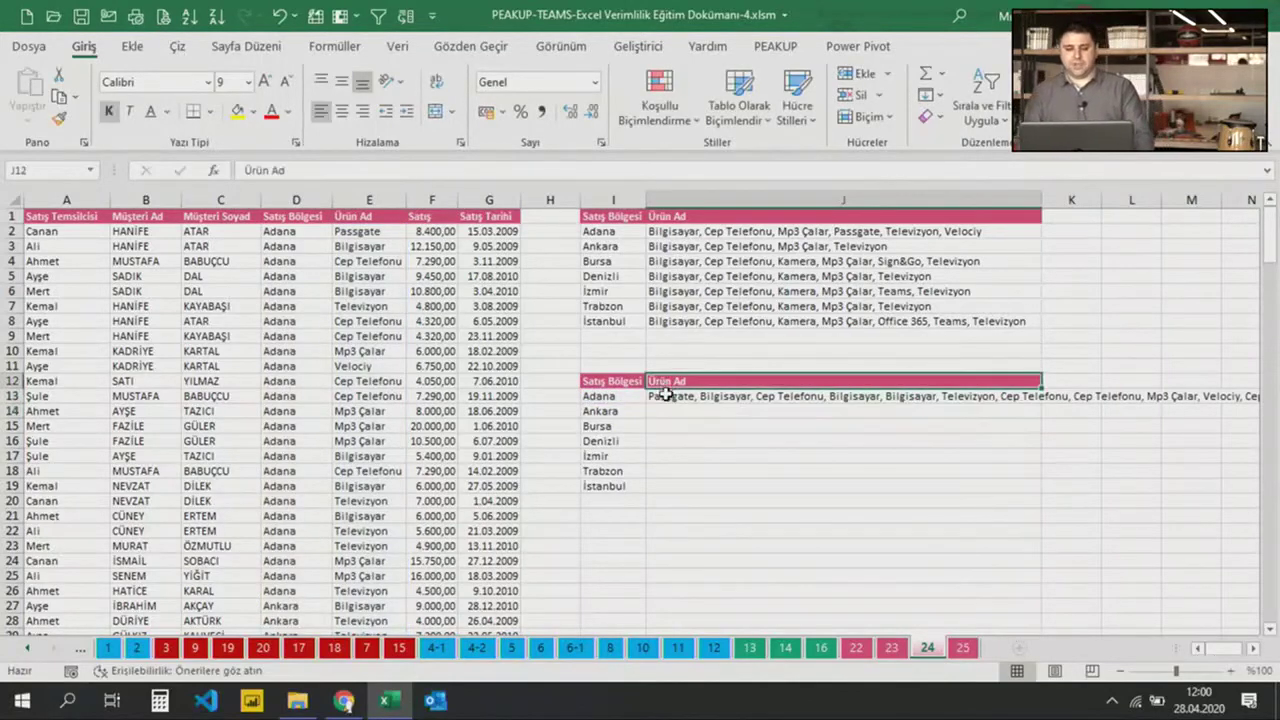
{"action": "left_click_drag", "start_coordinate": [360, 231], "coordinate": [338, 460]}
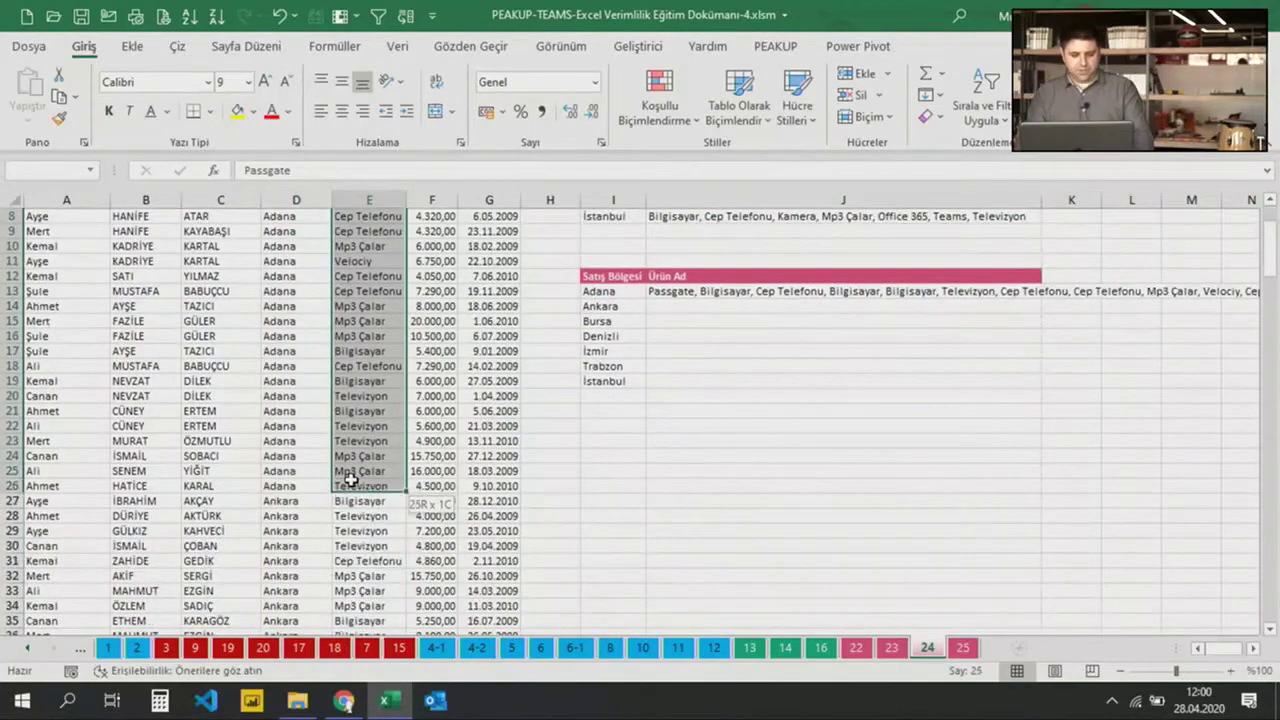
{"action": "left_click_drag", "start_coordinate": [338, 460], "coordinate": [350, 486]}
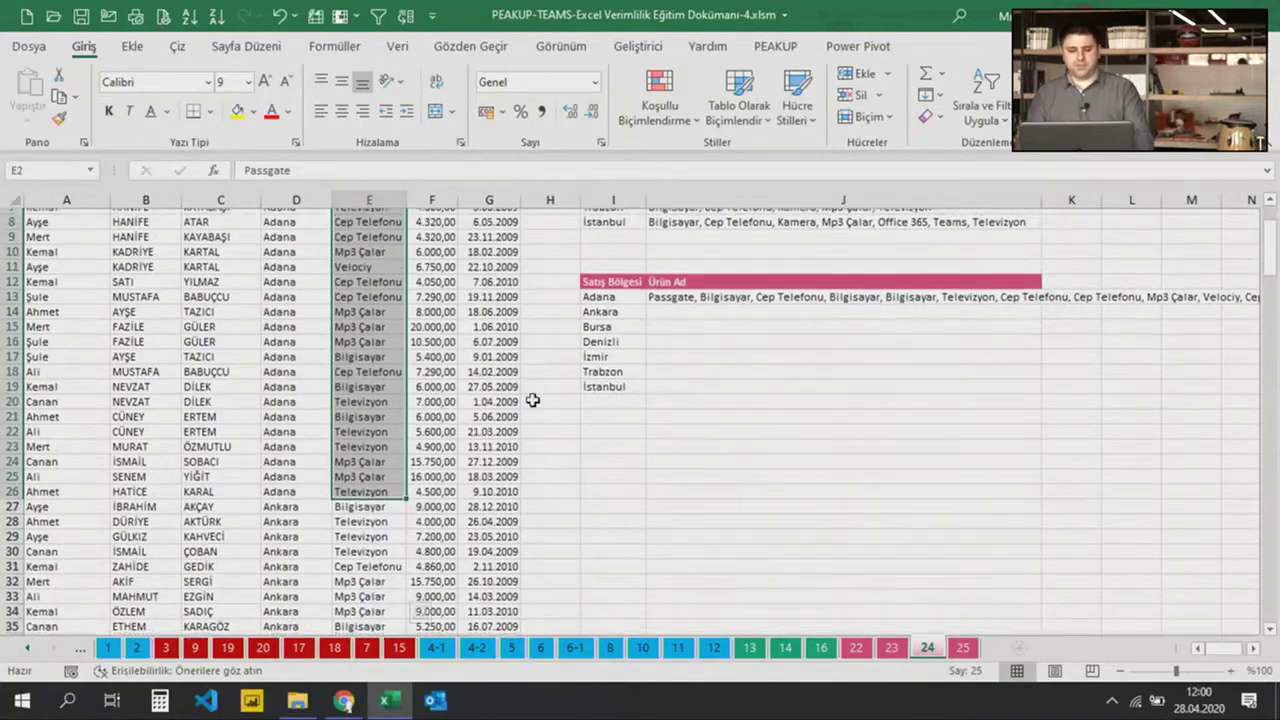
{"action": "scroll", "coordinate": [755, 465], "scroll_direction": "up", "scroll_amount": 3}
{"action": "left_click", "coordinate": [697, 396]}
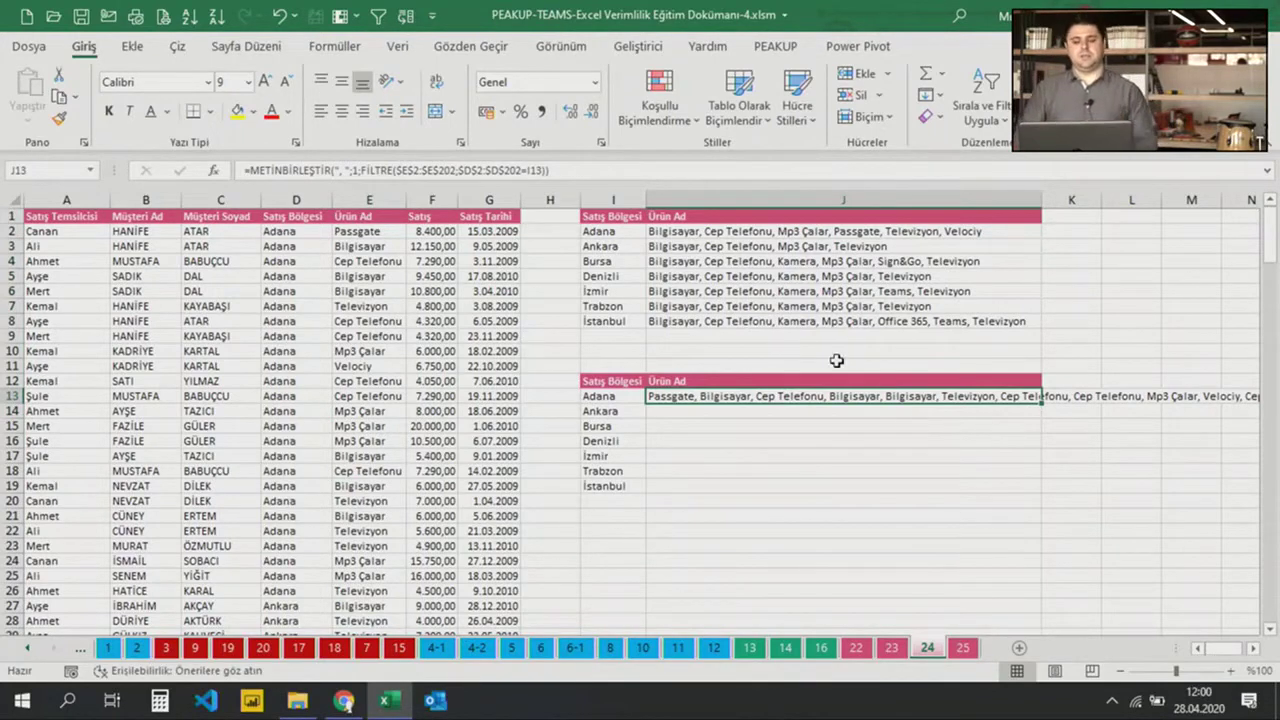
Wrap J13's FİLTRE in BENZERSİZ so each Adana product appears only once
{"action": "left_click", "coordinate": [360, 170]}
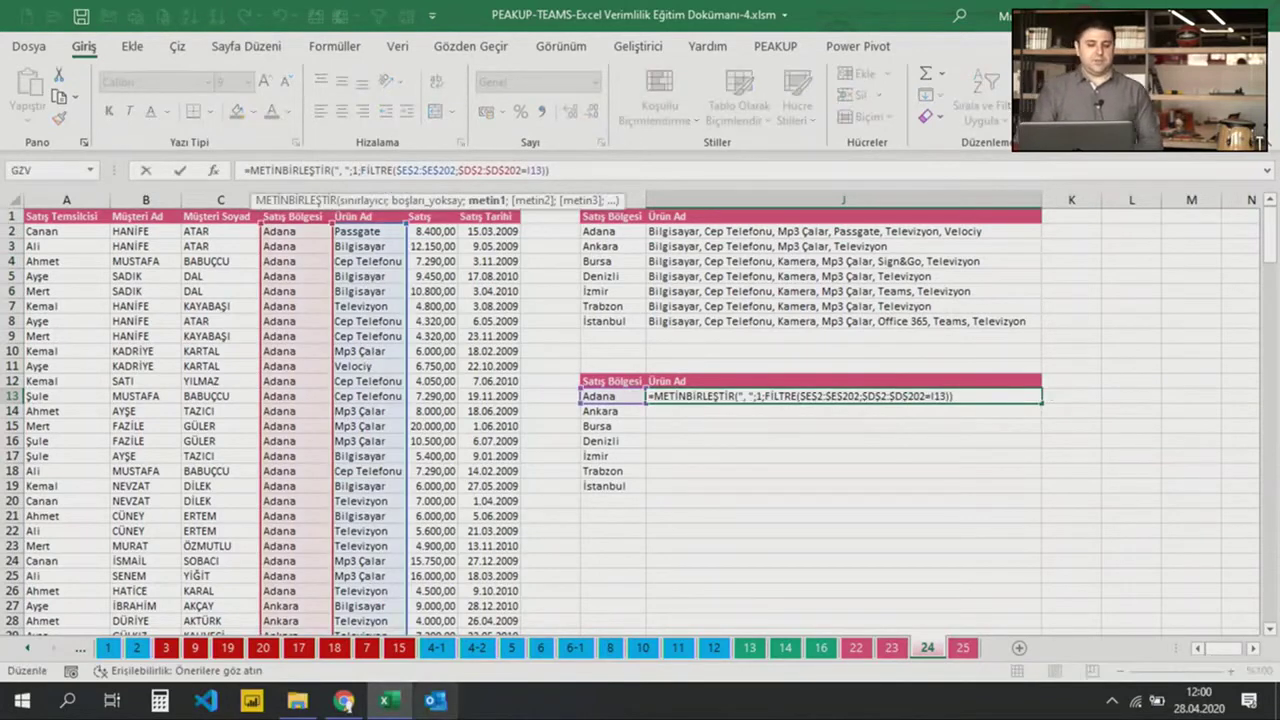
{"action": "type", "text": "BE"}
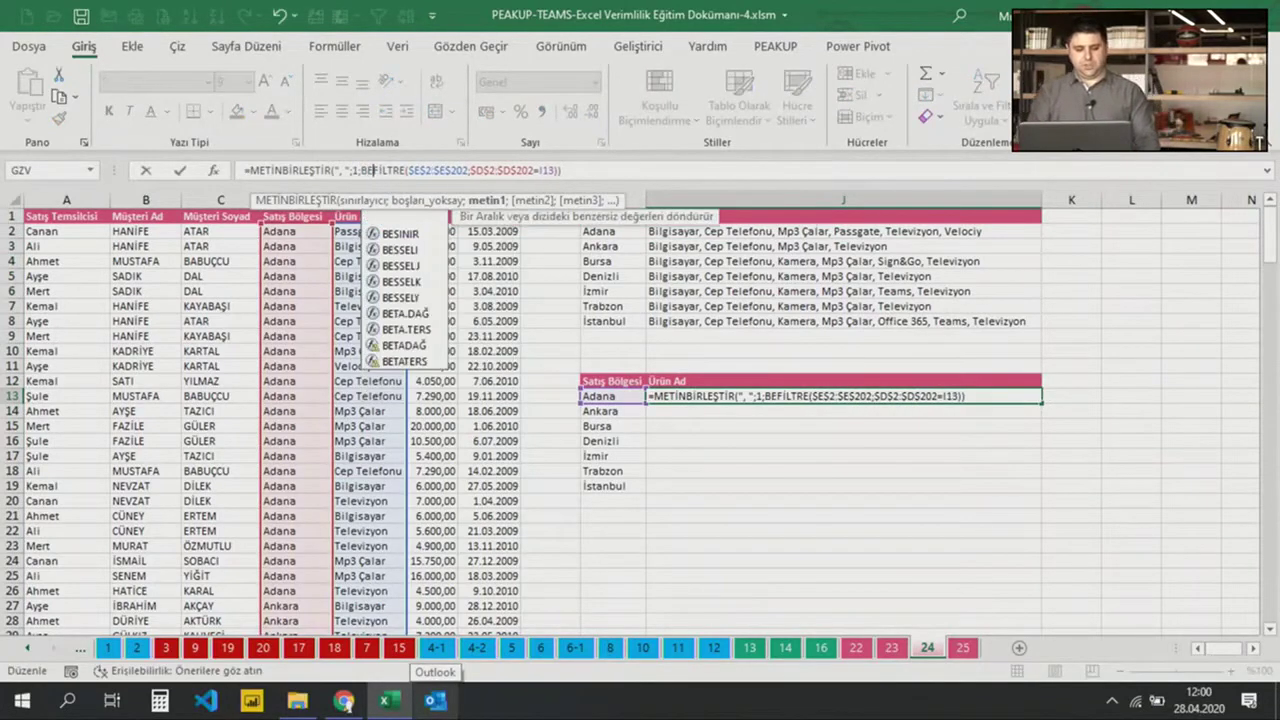
{"action": "type", "text": "NZERSİZ("}
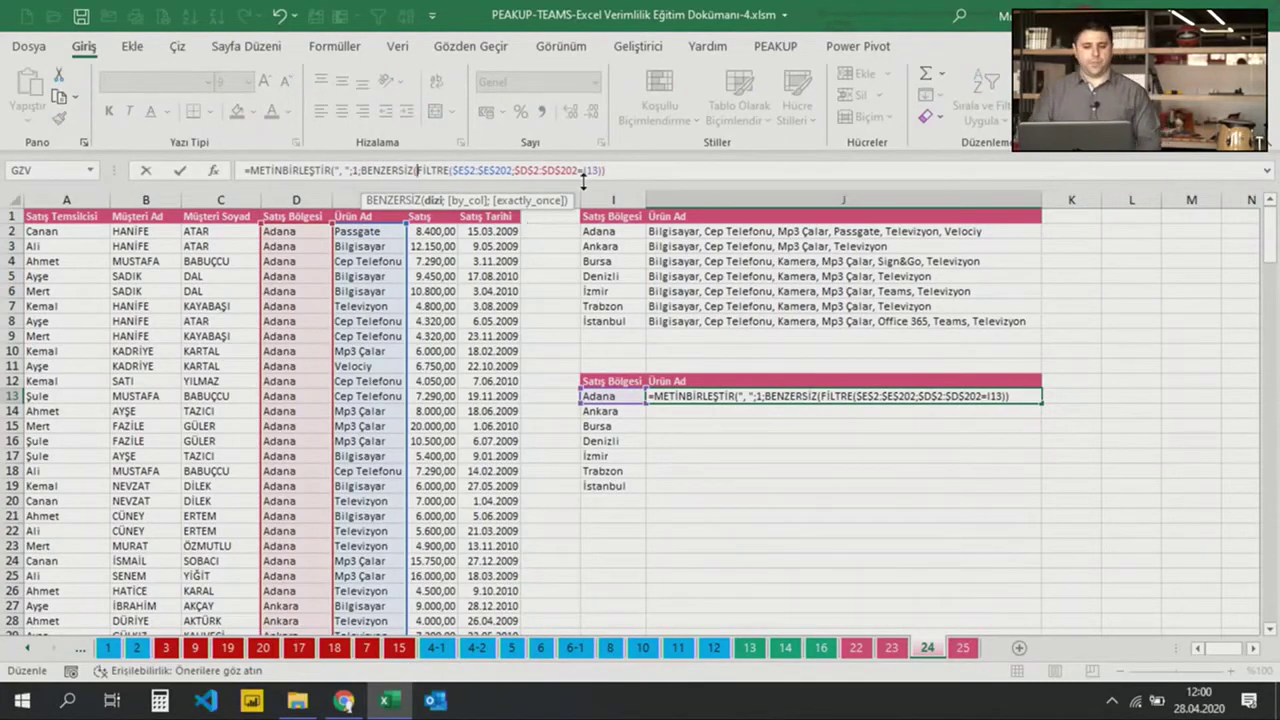
{"action": "left_click", "coordinate": [621, 171]}
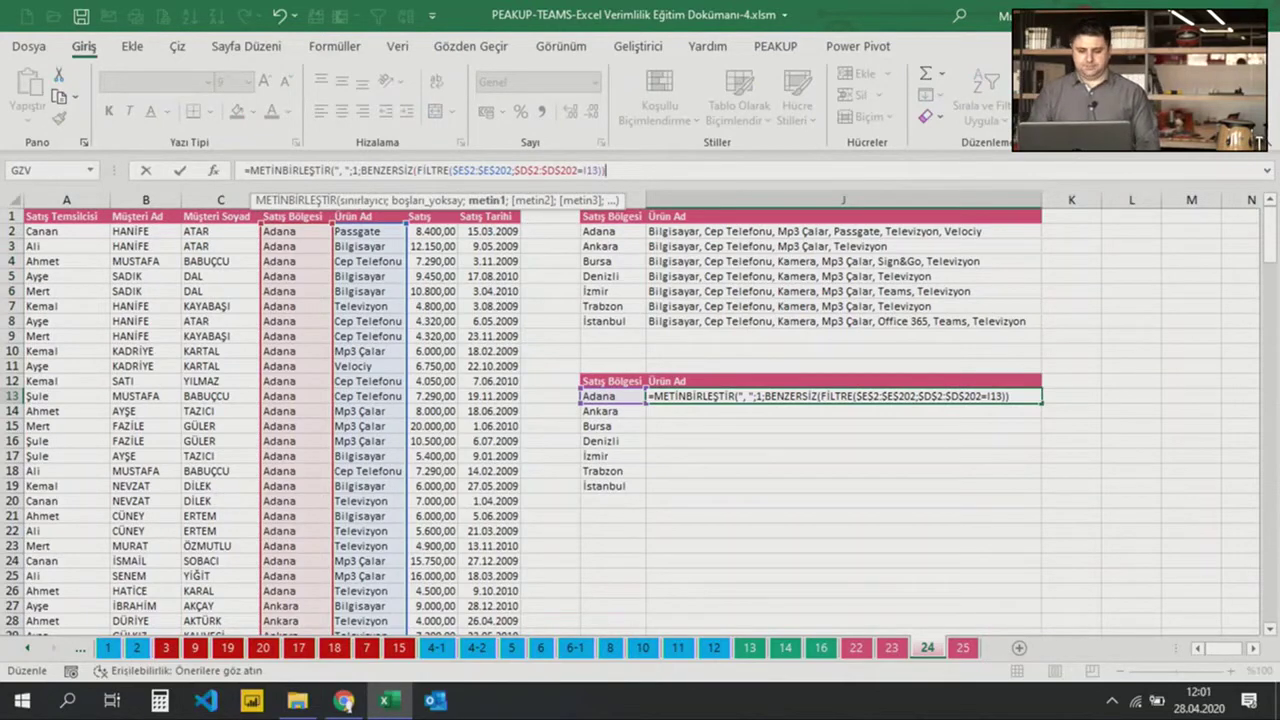
{"action": "key", "text": "BackSpace"}
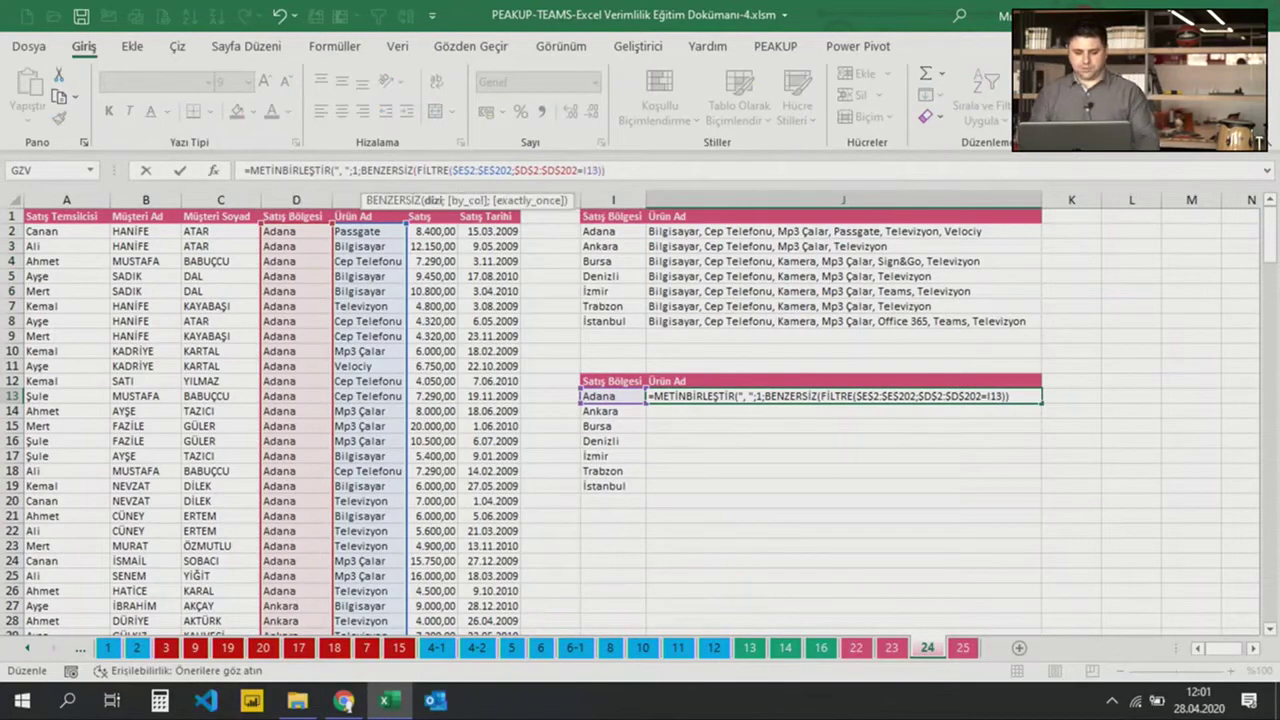
{"action": "type", "text": ")"}
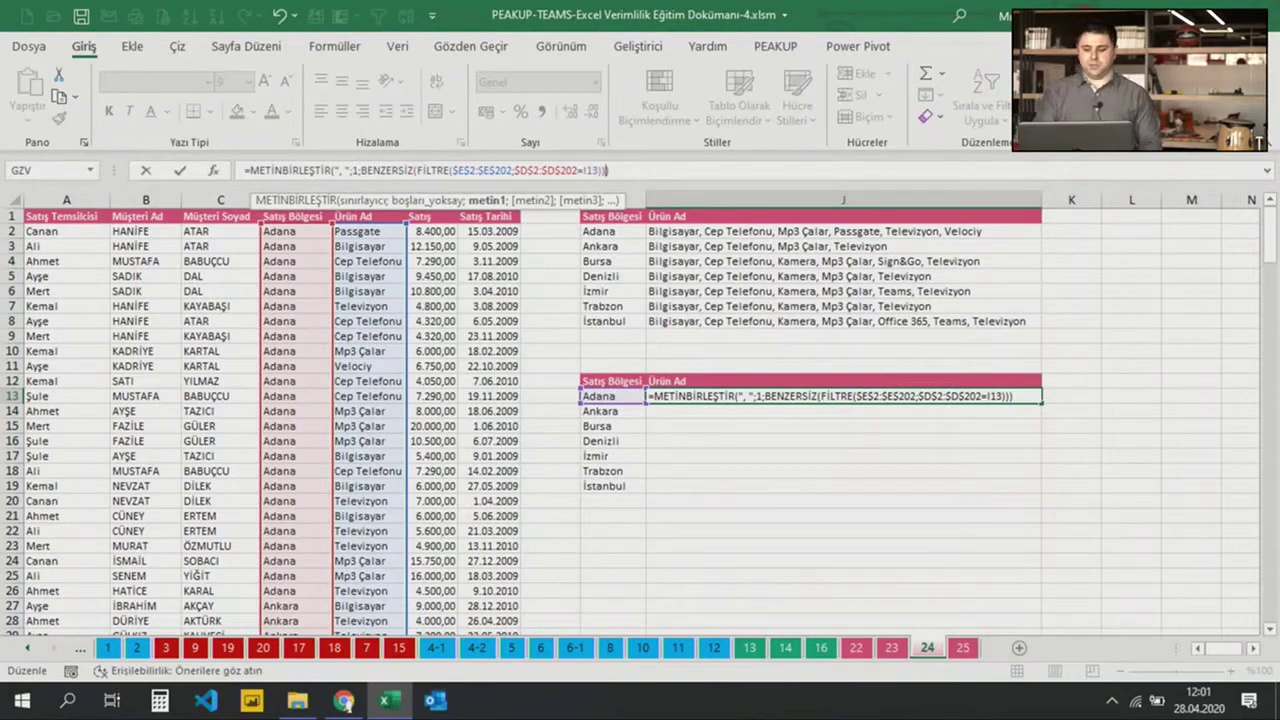
{"action": "key", "text": "Return"}
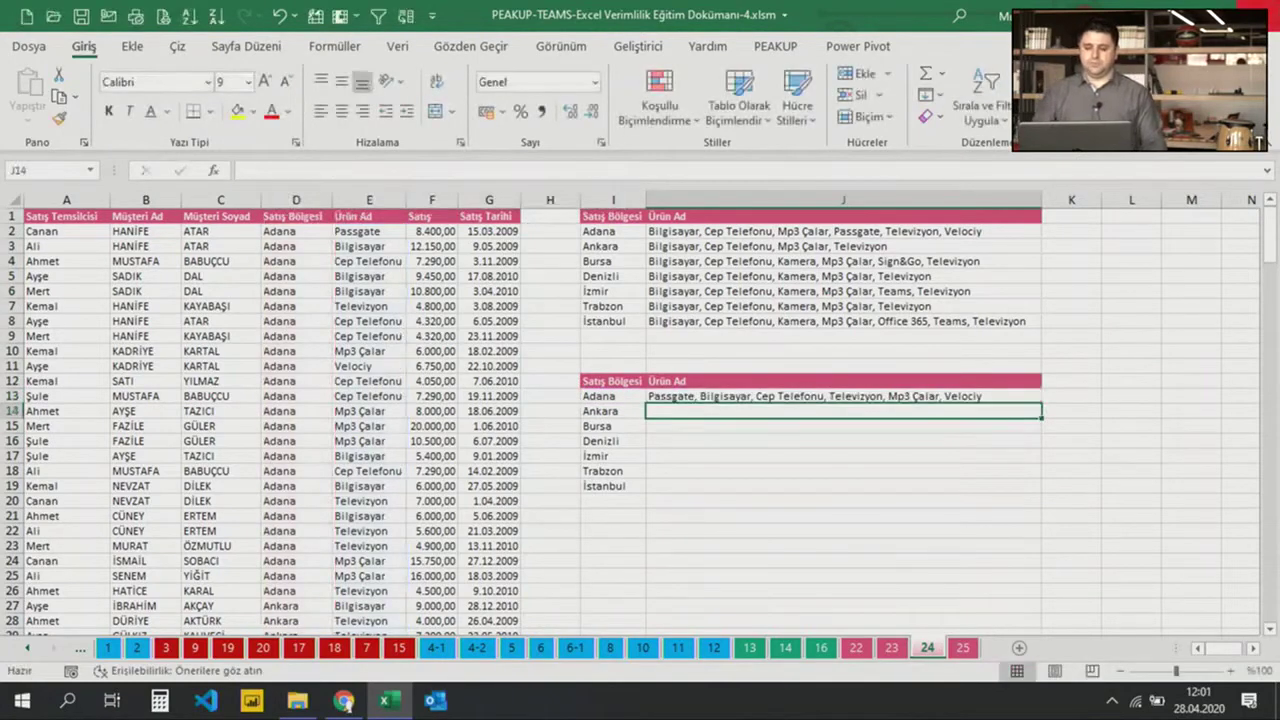
Correct E11 from Velociy to Velocity and compare J13's list with J2
{"action": "left_click", "coordinate": [718, 392]}
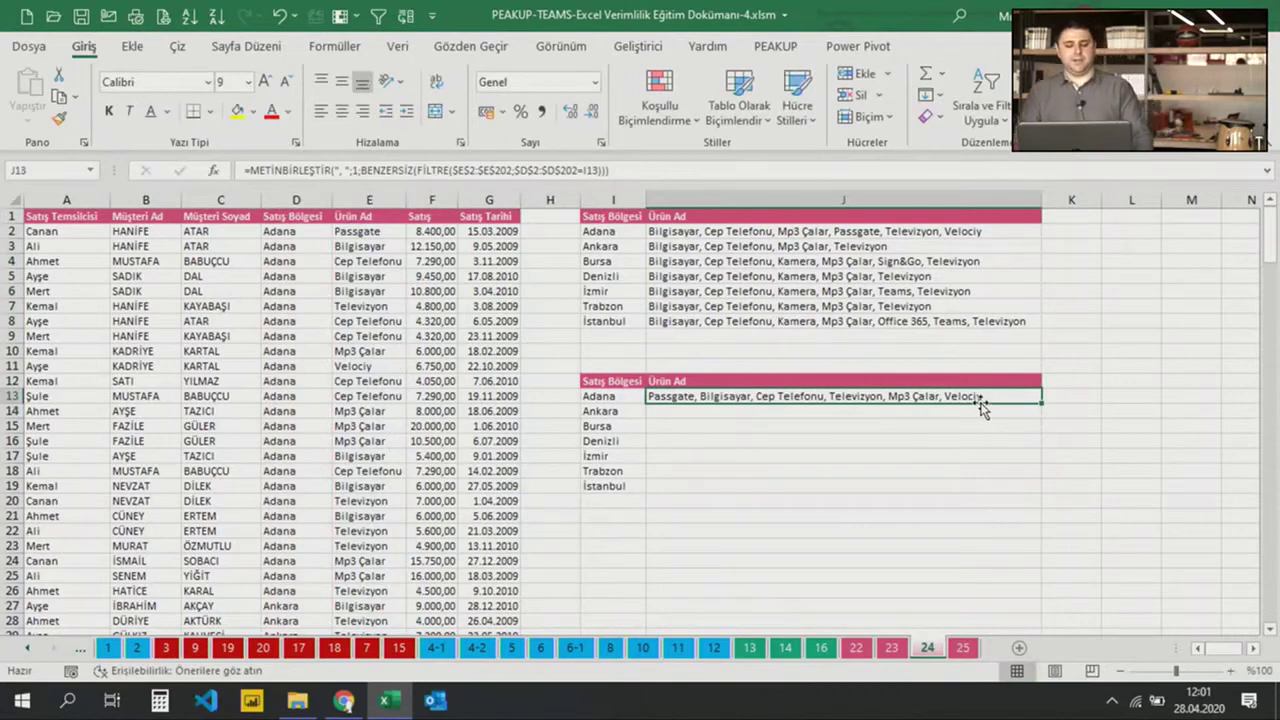
{"action": "left_click", "coordinate": [348, 383]}
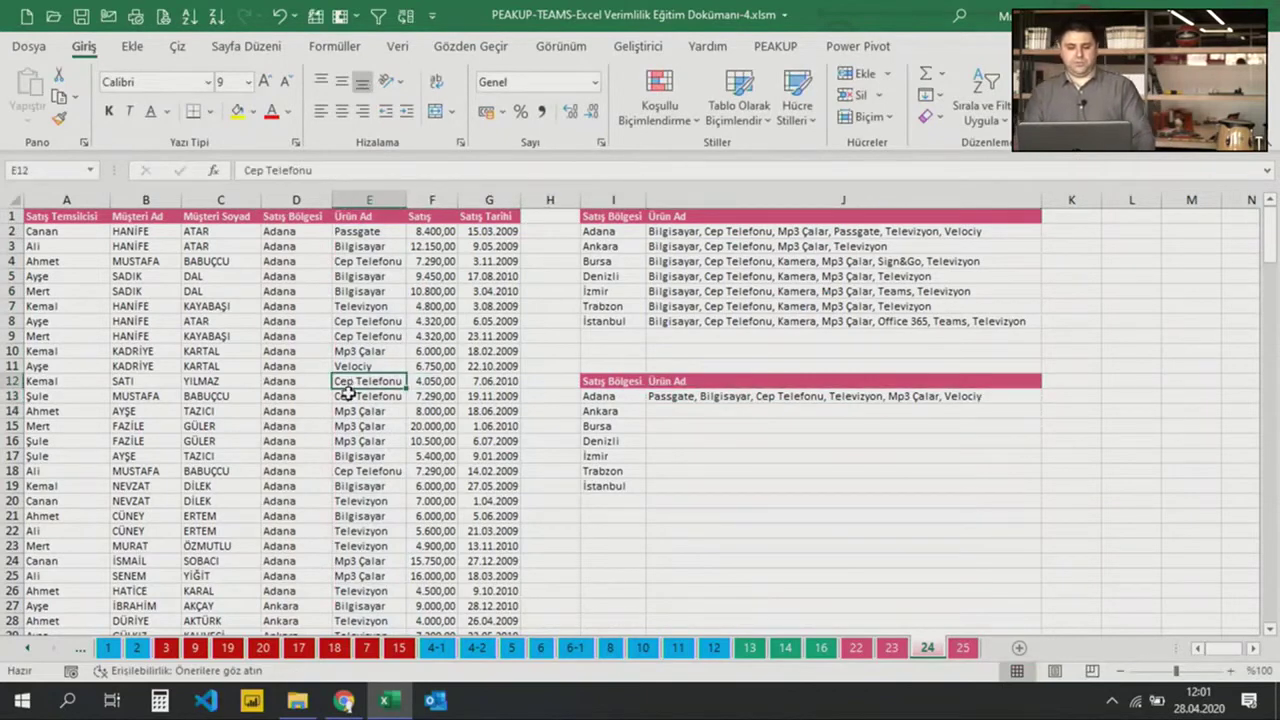
{"action": "double_click", "coordinate": [358, 367]}
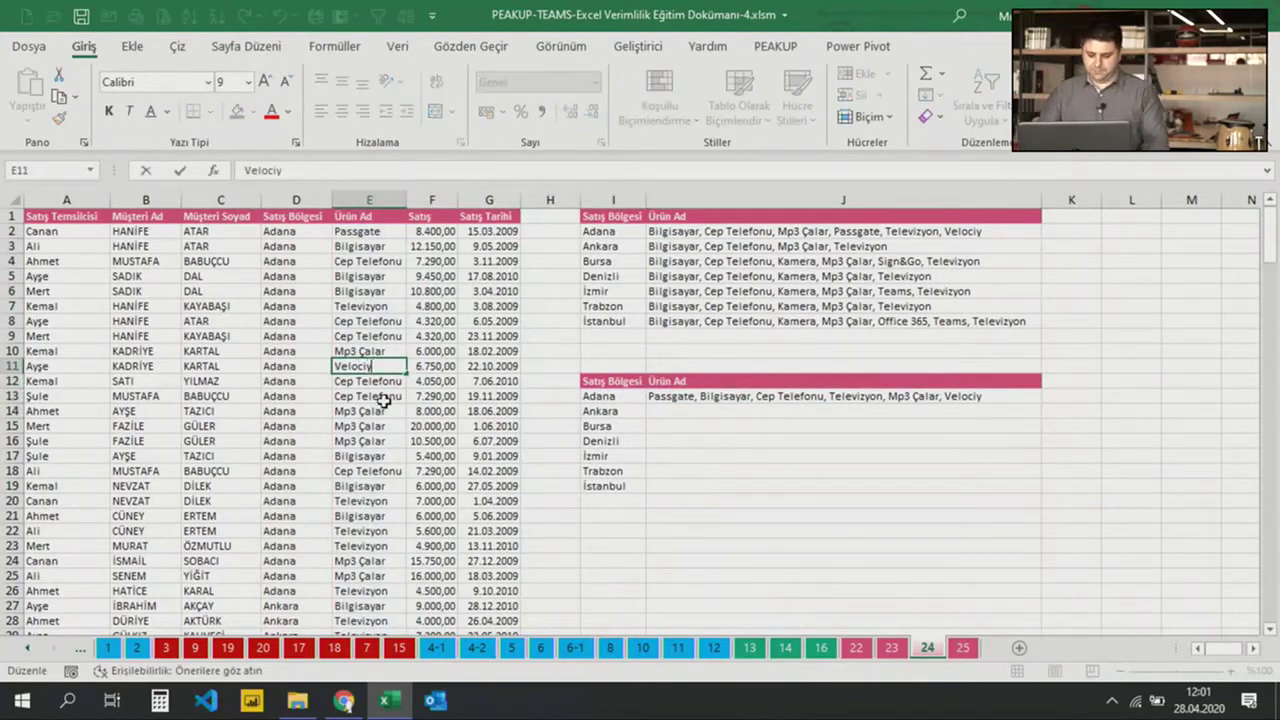
{"action": "type", "text": "t"}
{"action": "key", "text": "Return"}
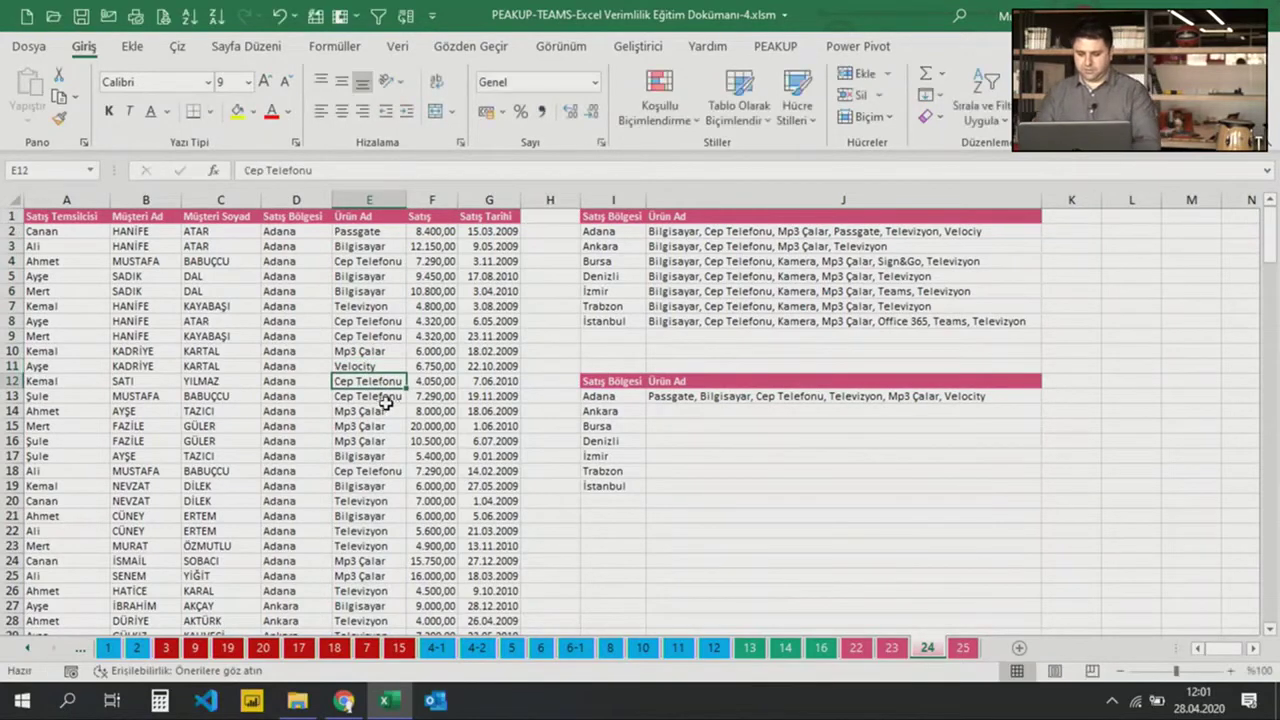
{"action": "left_click", "coordinate": [905, 395]}
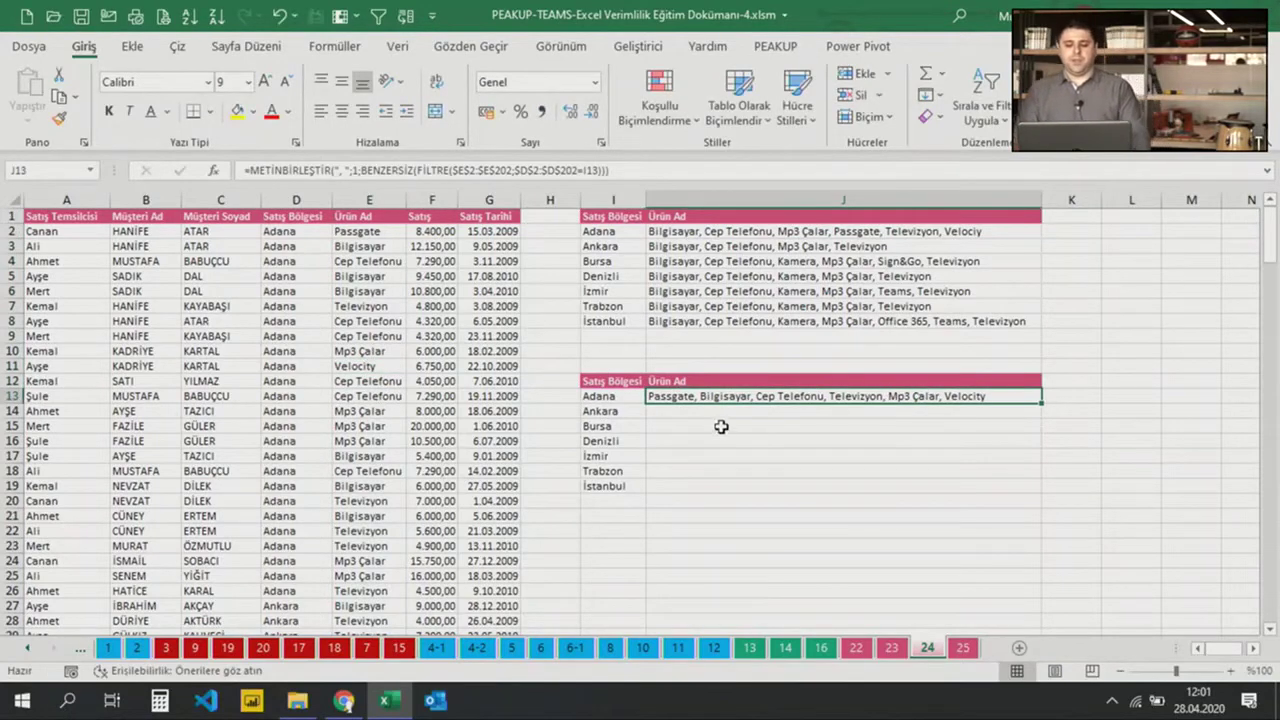
{"action": "left_click", "coordinate": [682, 230]}
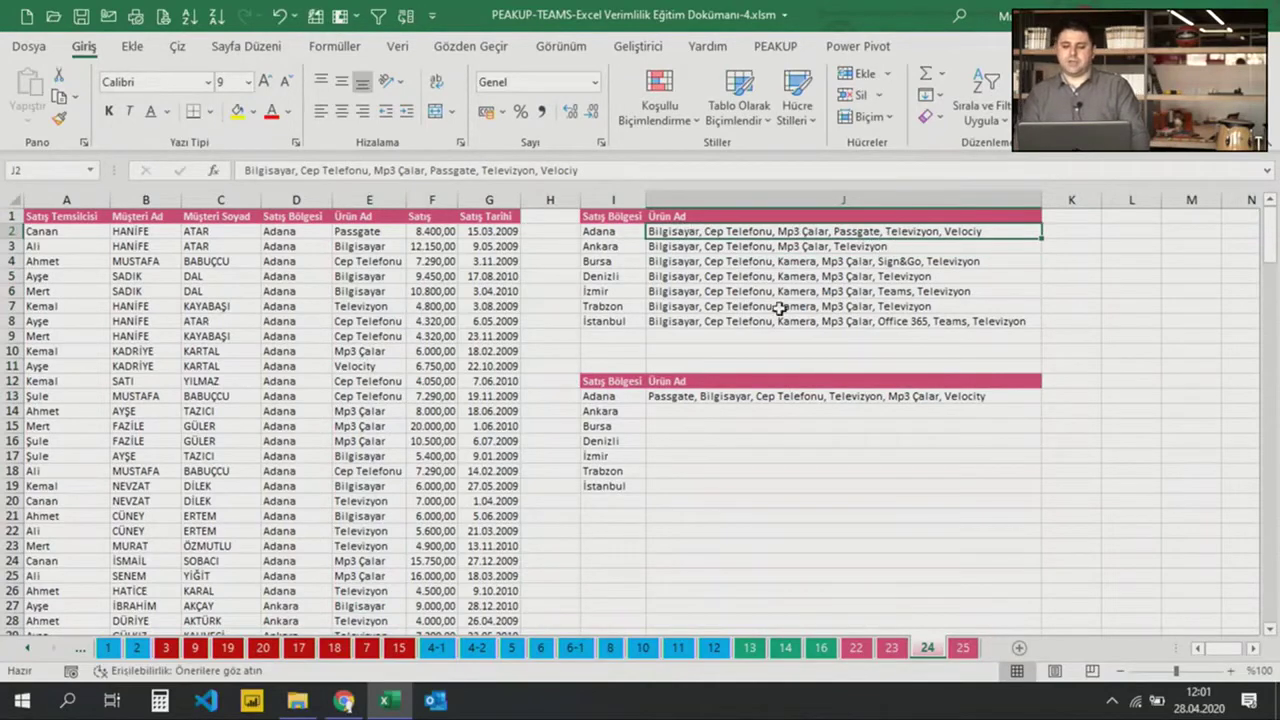
{"action": "left_click", "coordinate": [682, 398]}
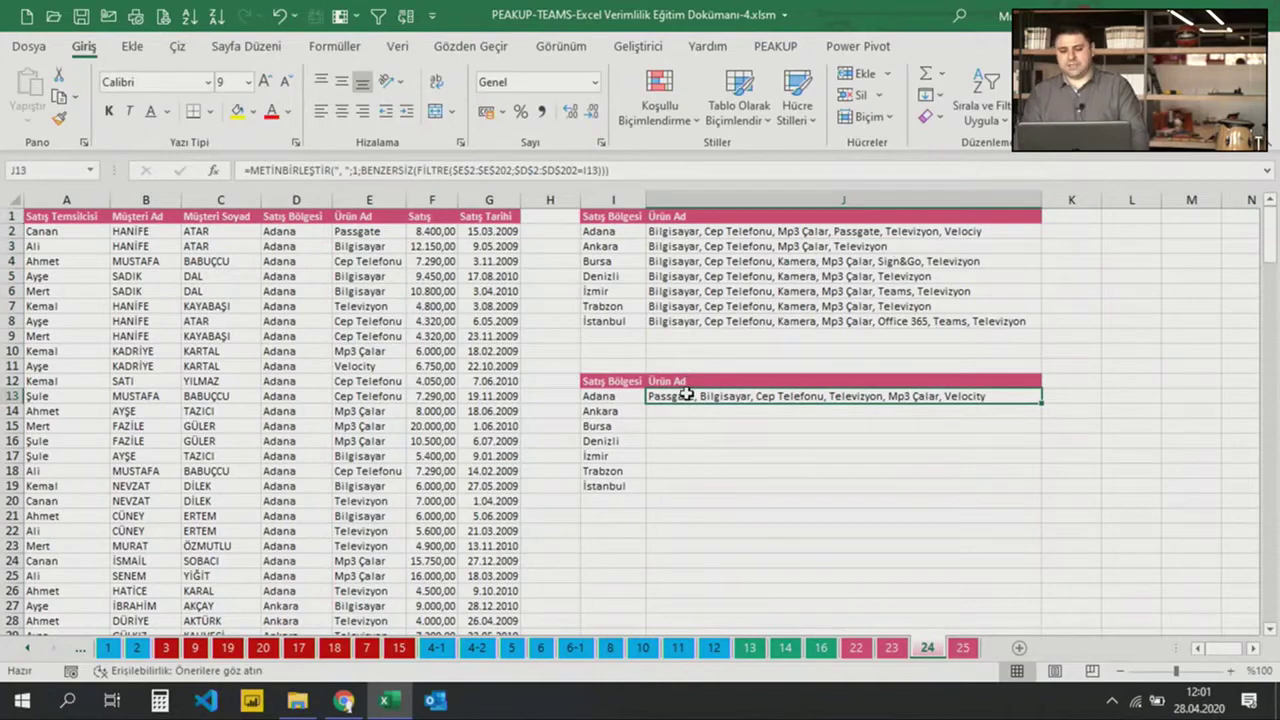
Wrap J13's unique list in SIRALA(...;1;1) to sort Adana's products A to Z
{"action": "left_click", "coordinate": [370, 167]}
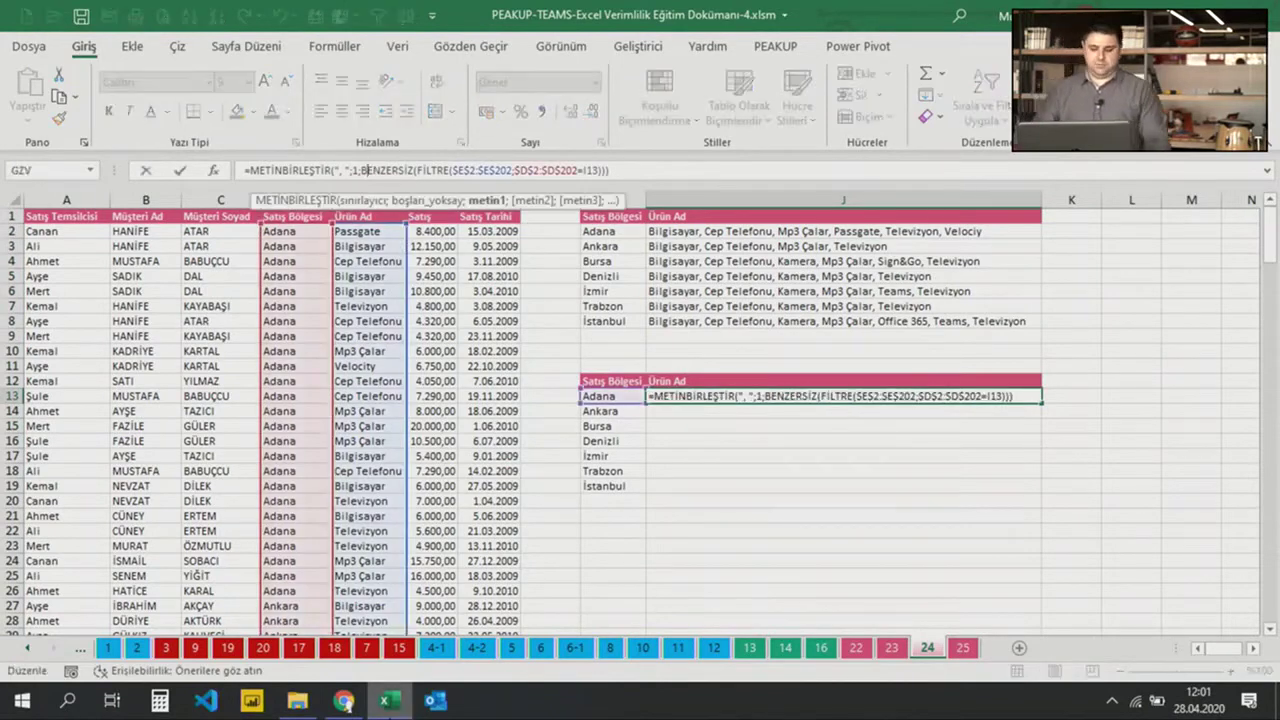
{"action": "type", "text": "SIRALA("}
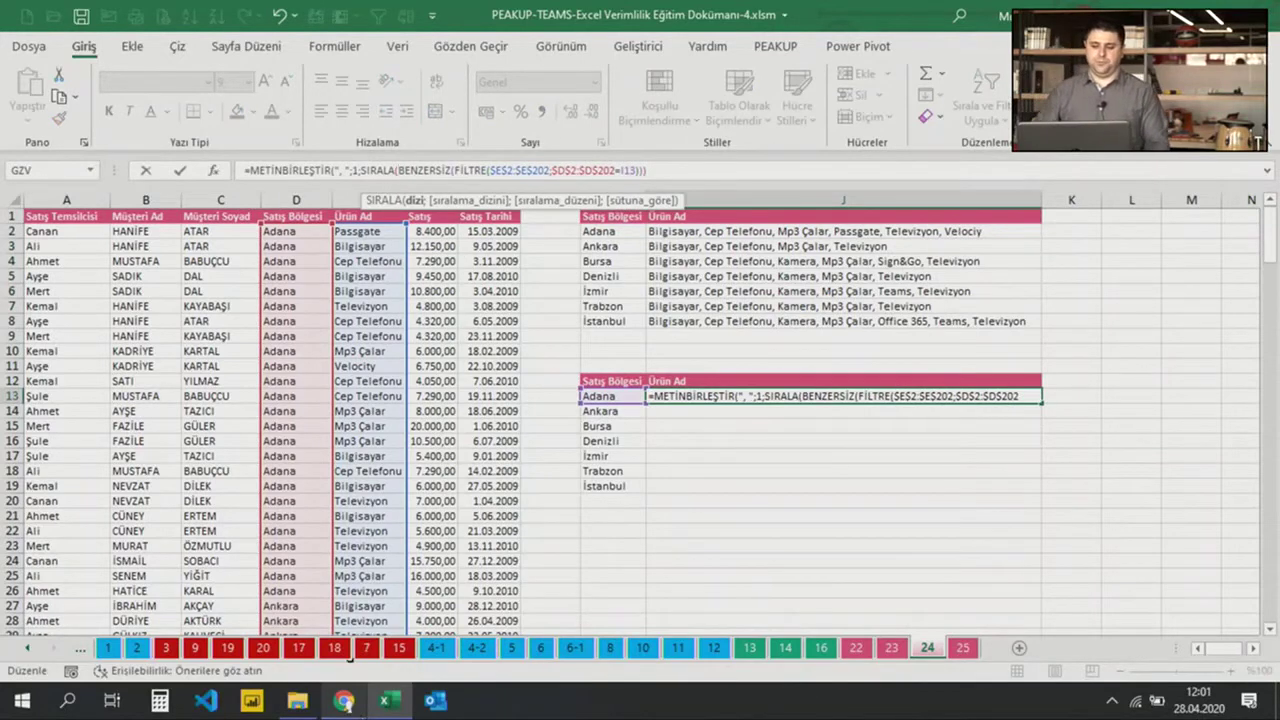
{"action": "left_click", "coordinate": [643, 171]}
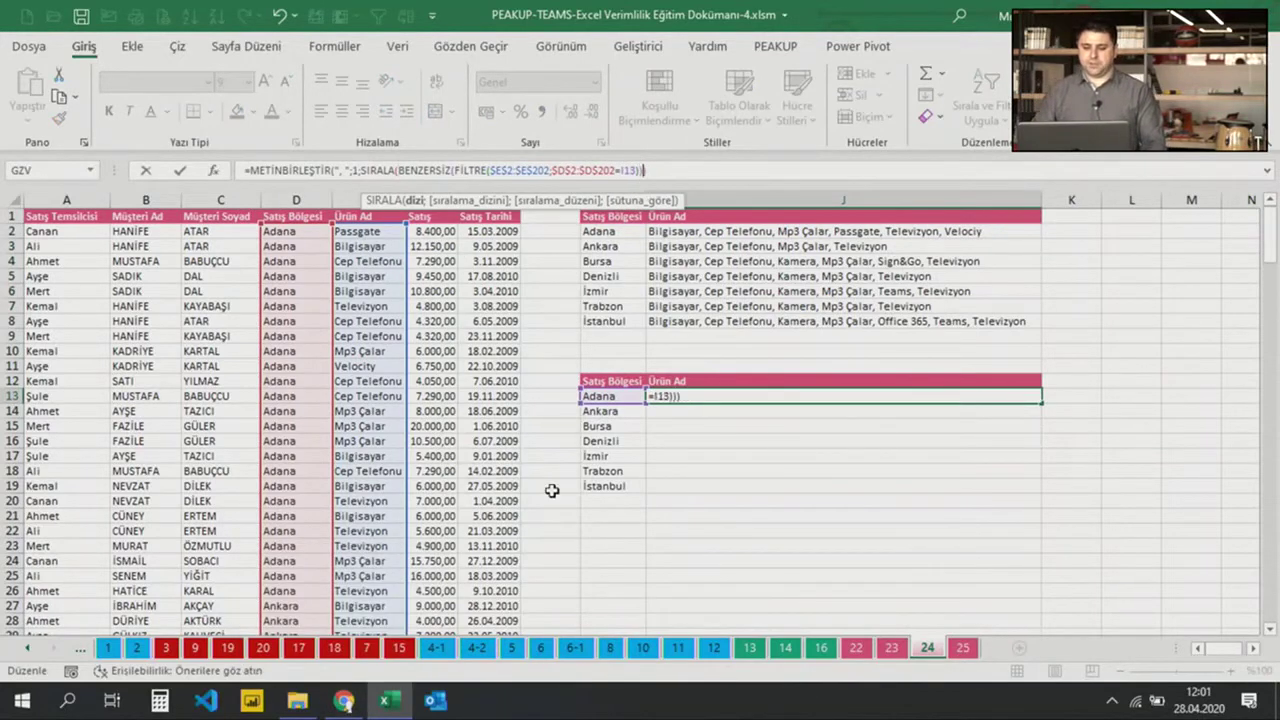
{"action": "type", "text": ";"}
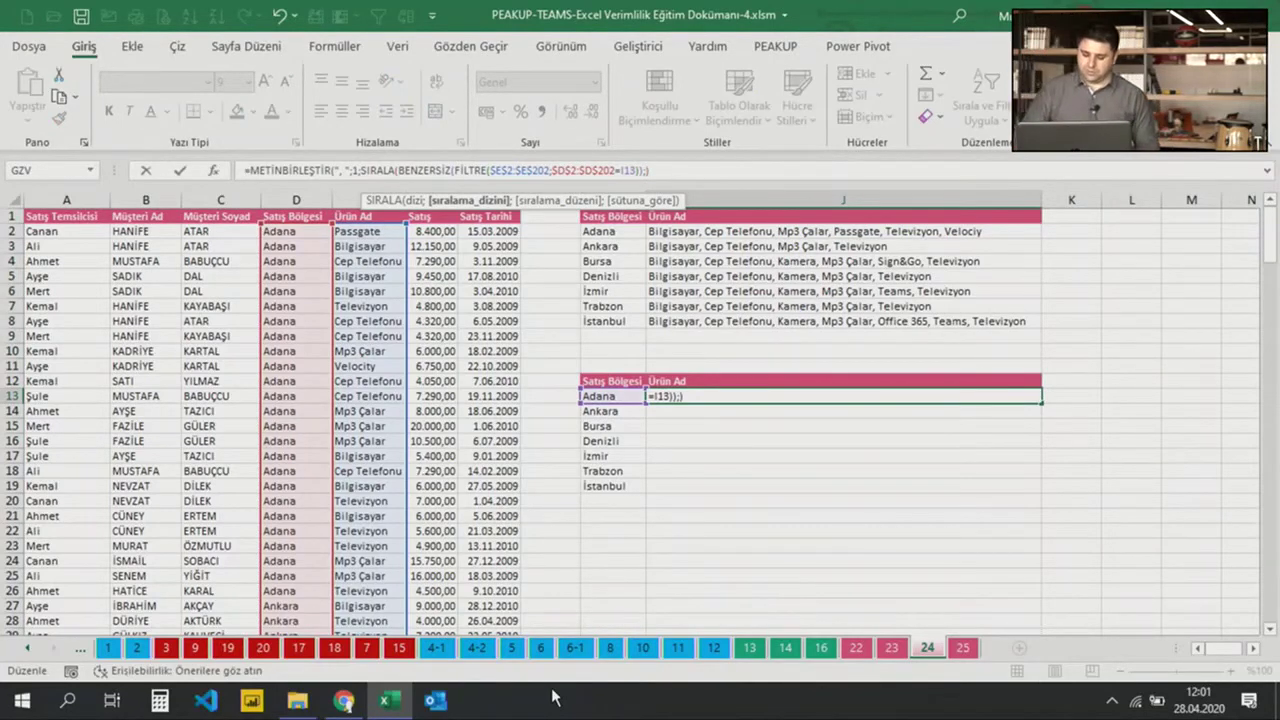
{"action": "type", "text": ";1"}
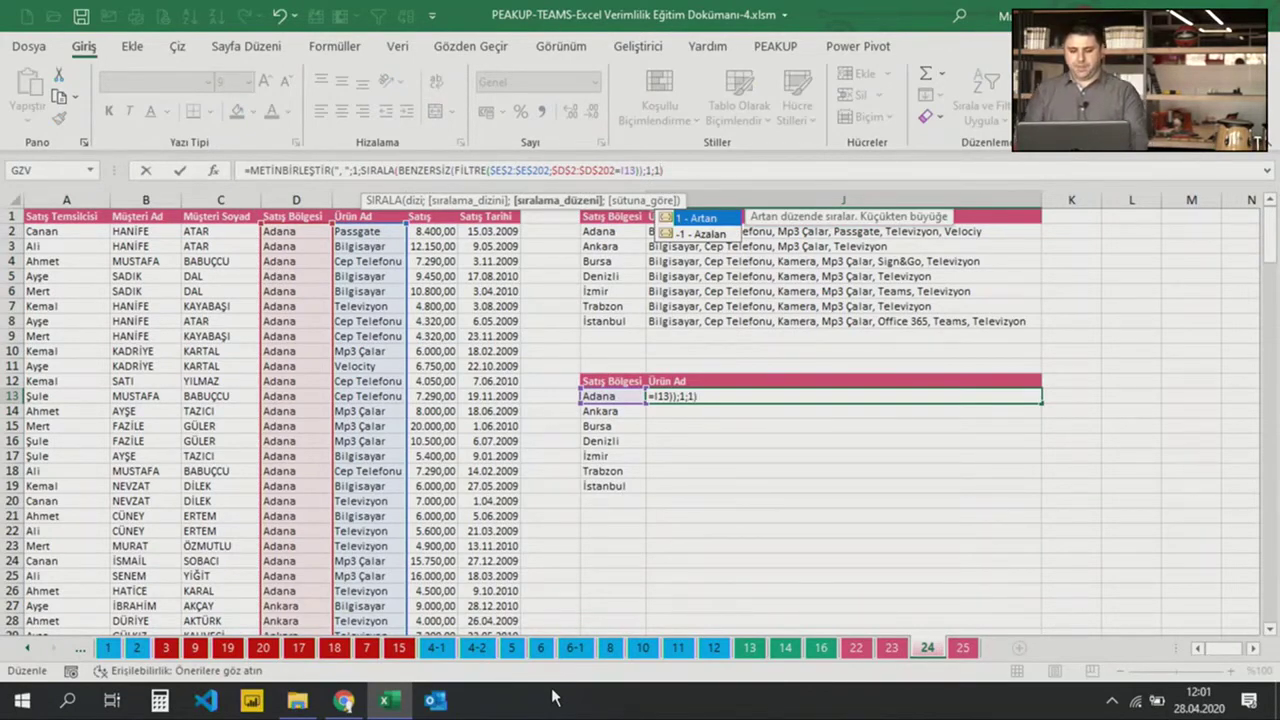
{"action": "type", "text": ")"}
{"action": "key", "text": "ctrl+Return"}
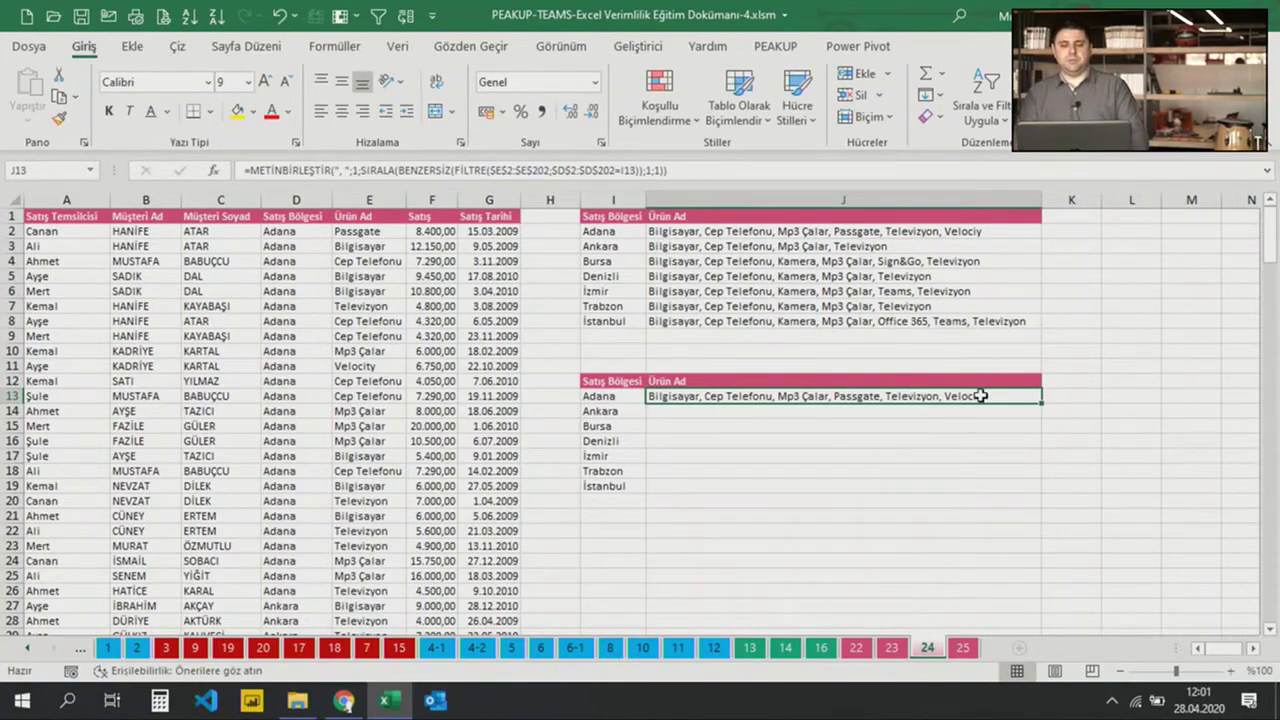
Fill J13's sorted unique-product formula down through J19 for all regions
{"action": "left_click_drag", "start_coordinate": [1043, 408], "coordinate": [1043, 490]}
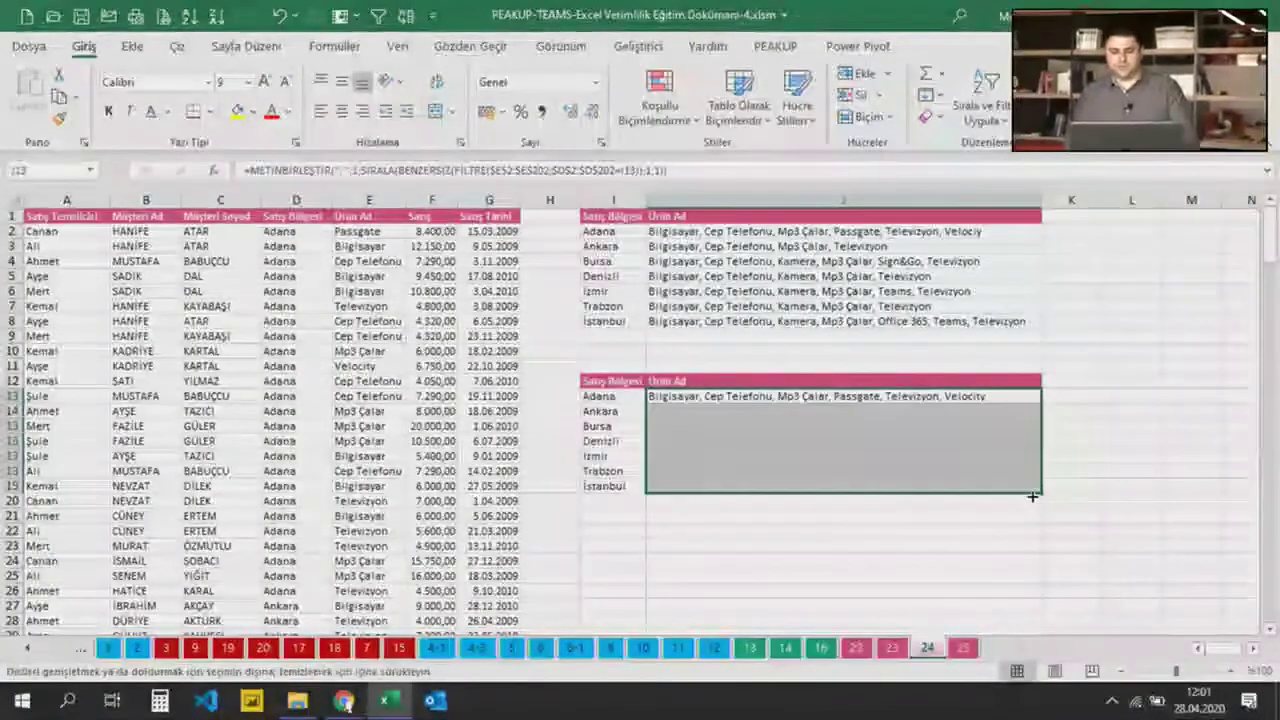
{"action": "left_click", "coordinate": [808, 422]}
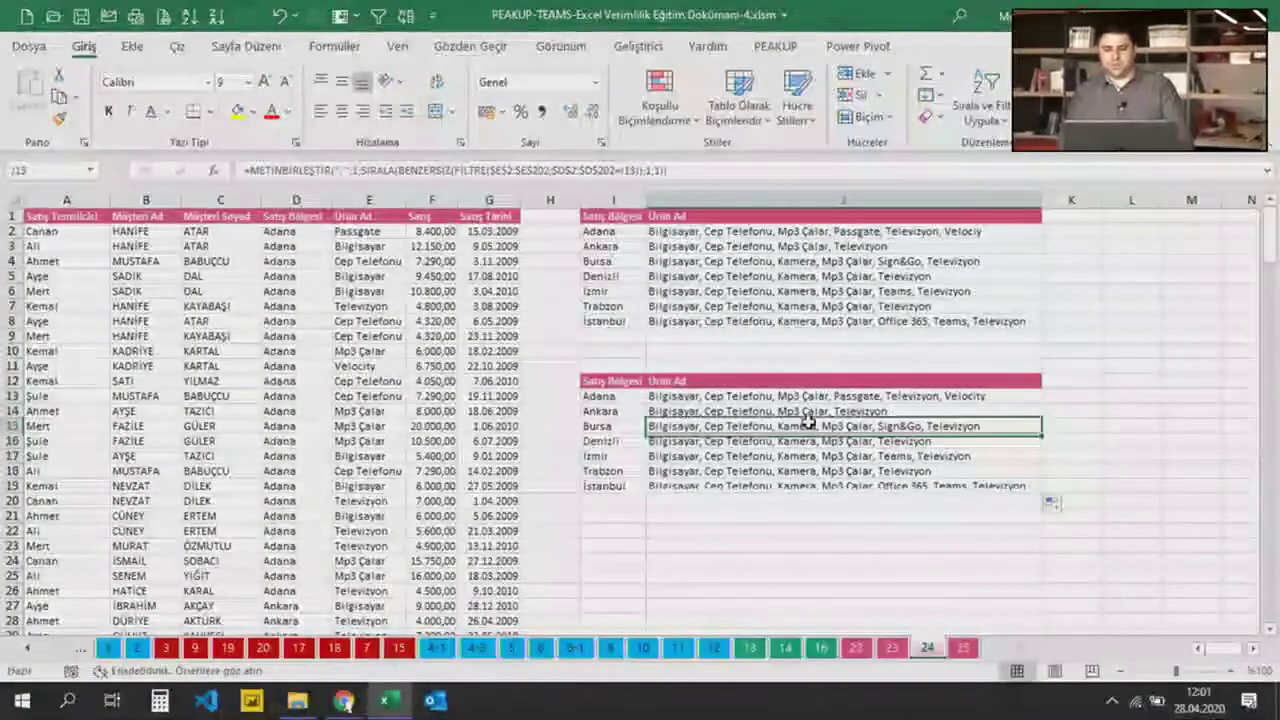
{"action": "left_click", "coordinate": [686, 398]}
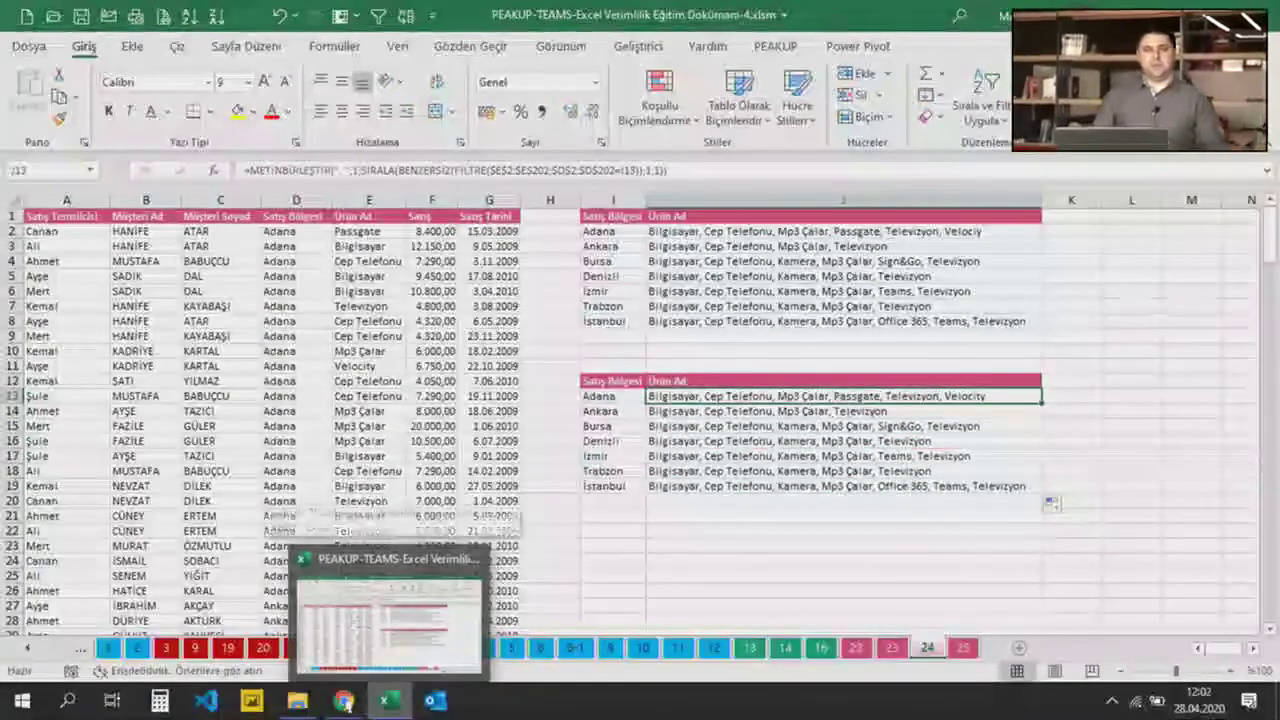
{"action": "mouse_move", "coordinate": [384, 701]}
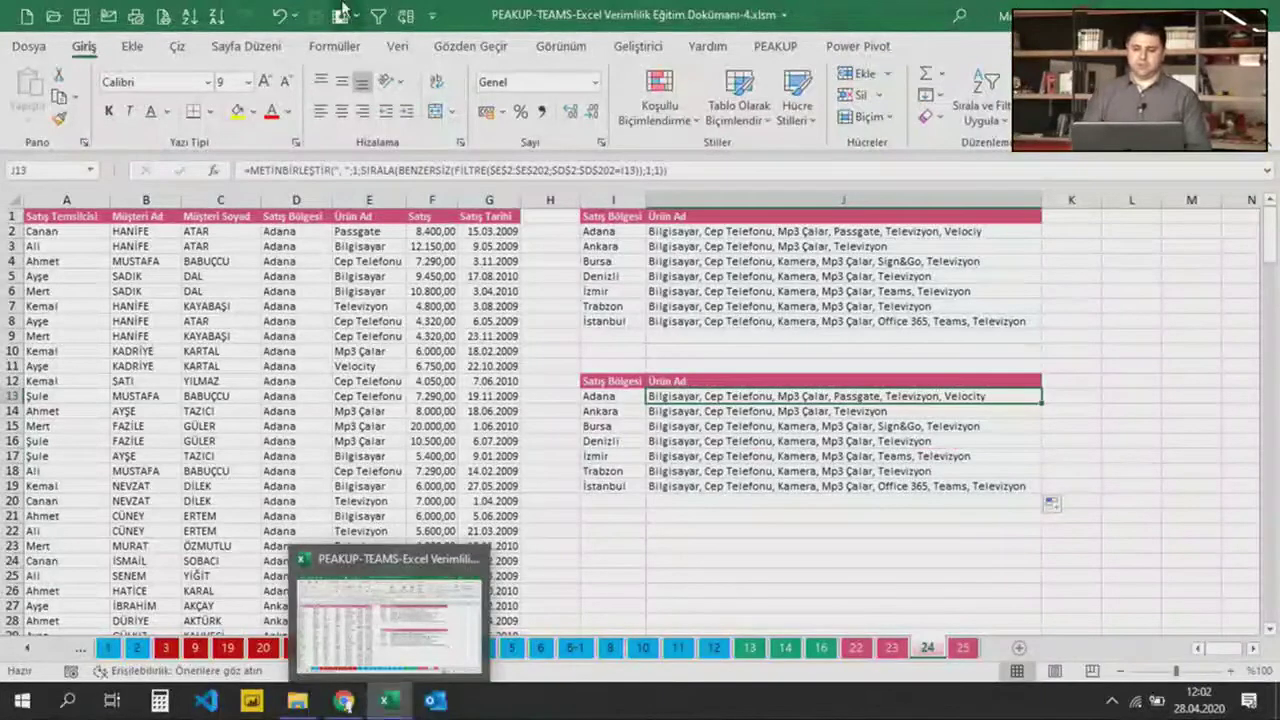
Try sort order -1 in J13, fill it down, then undo back to ascending lists
{"action": "left_click", "coordinate": [656, 171]}
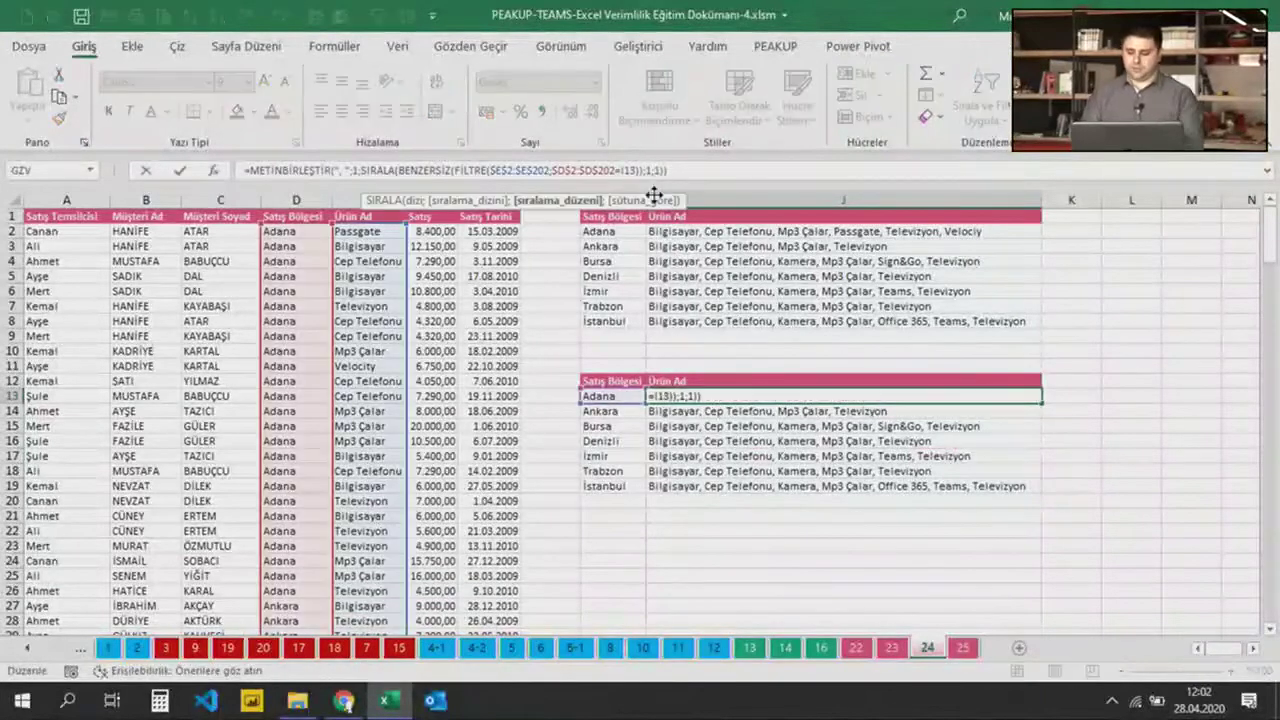
{"action": "key", "text": "BackSpace"}
{"action": "type", "text": "-1"}
{"action": "key", "text": "Return"}
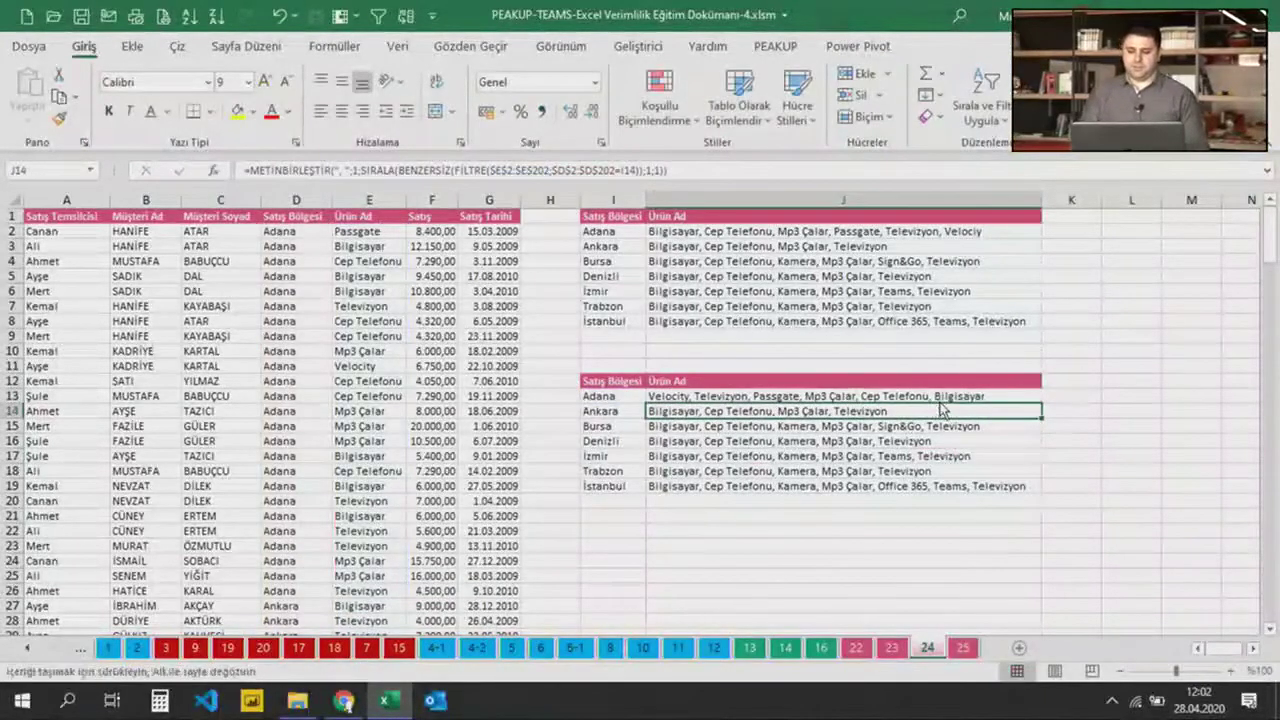
{"action": "left_click", "coordinate": [950, 396]}
{"action": "double_click", "coordinate": [1041, 403]}
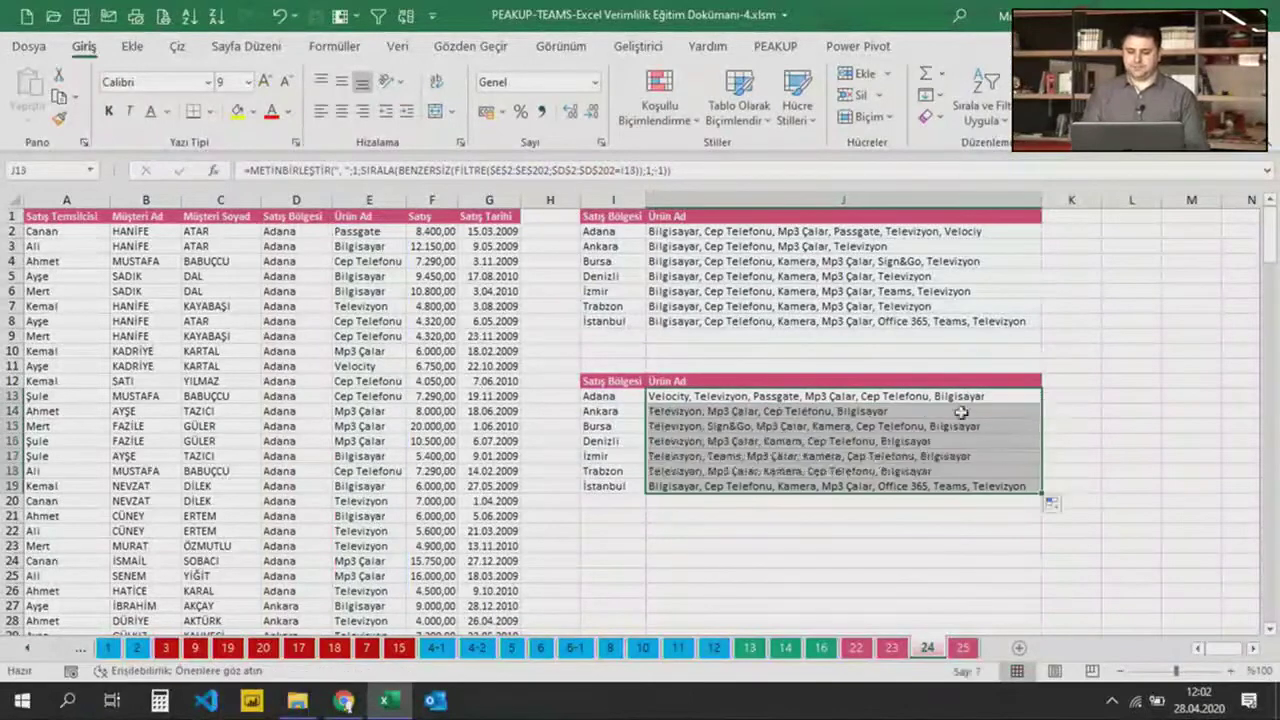
{"action": "left_click", "coordinate": [745, 468]}
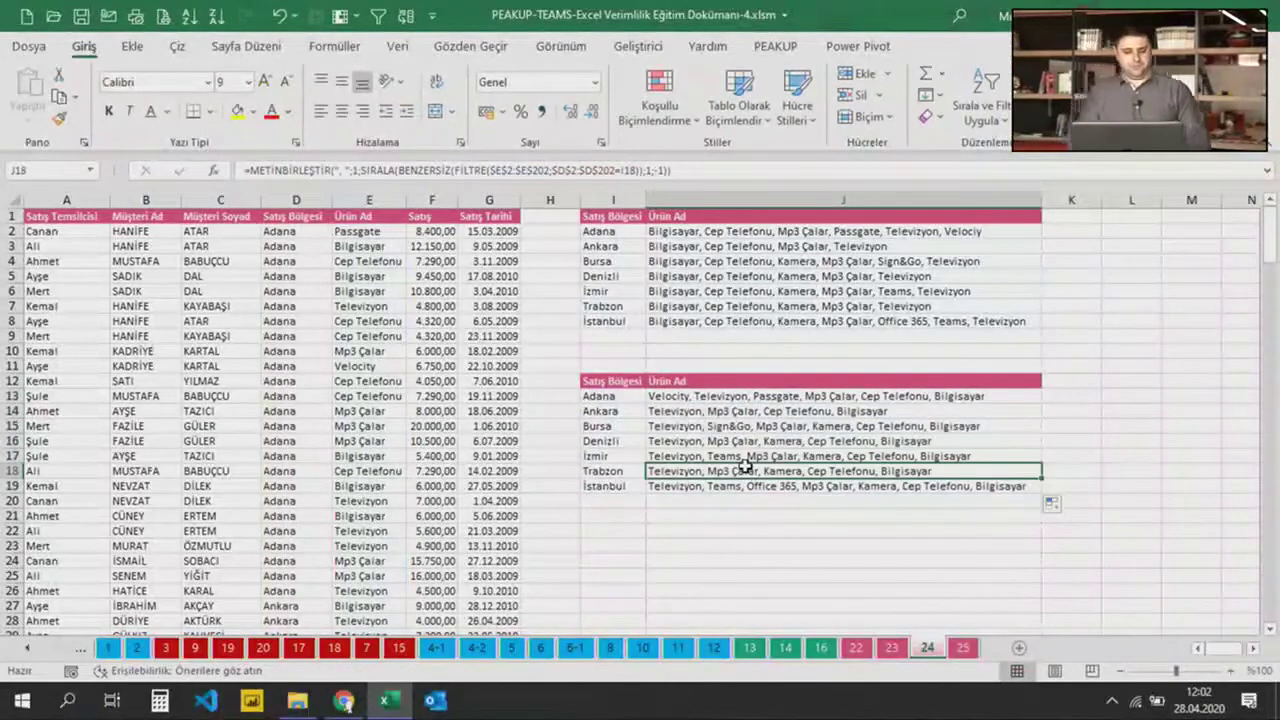
{"action": "key", "text": "ctrl+z"}
{"action": "key", "text": "ctrl+z"}
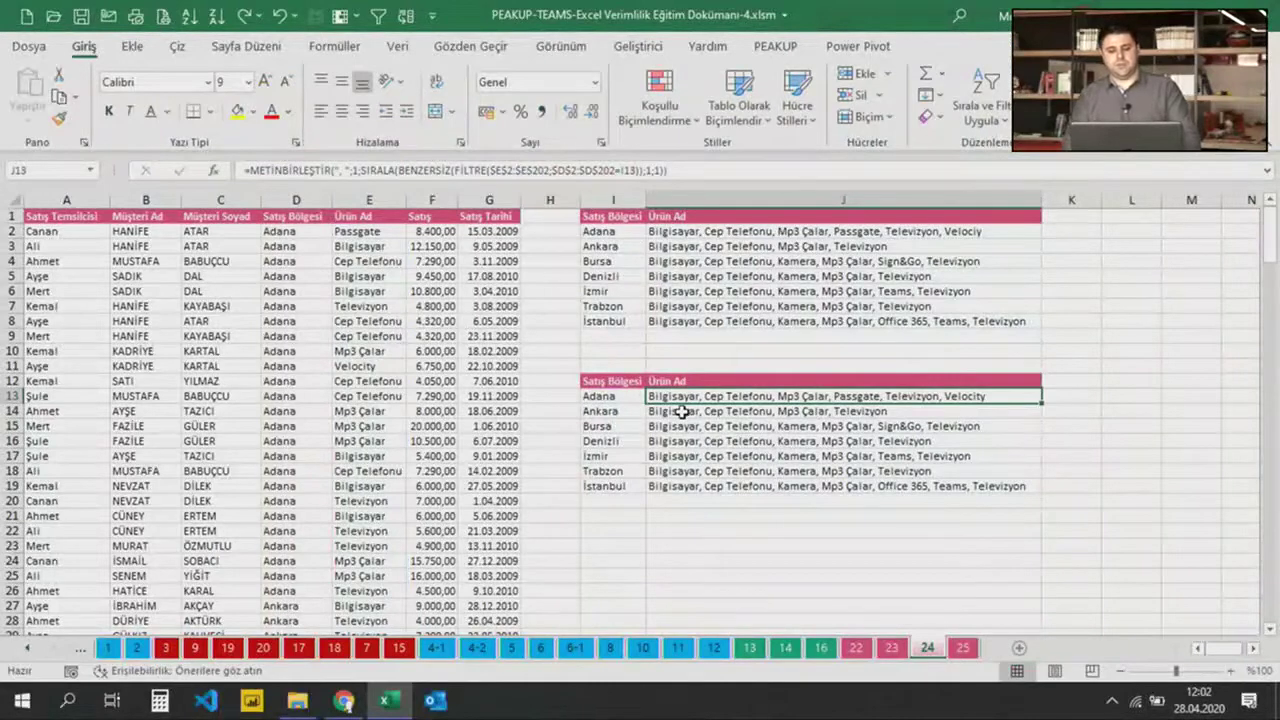
{"action": "left_click", "coordinate": [680, 396]}
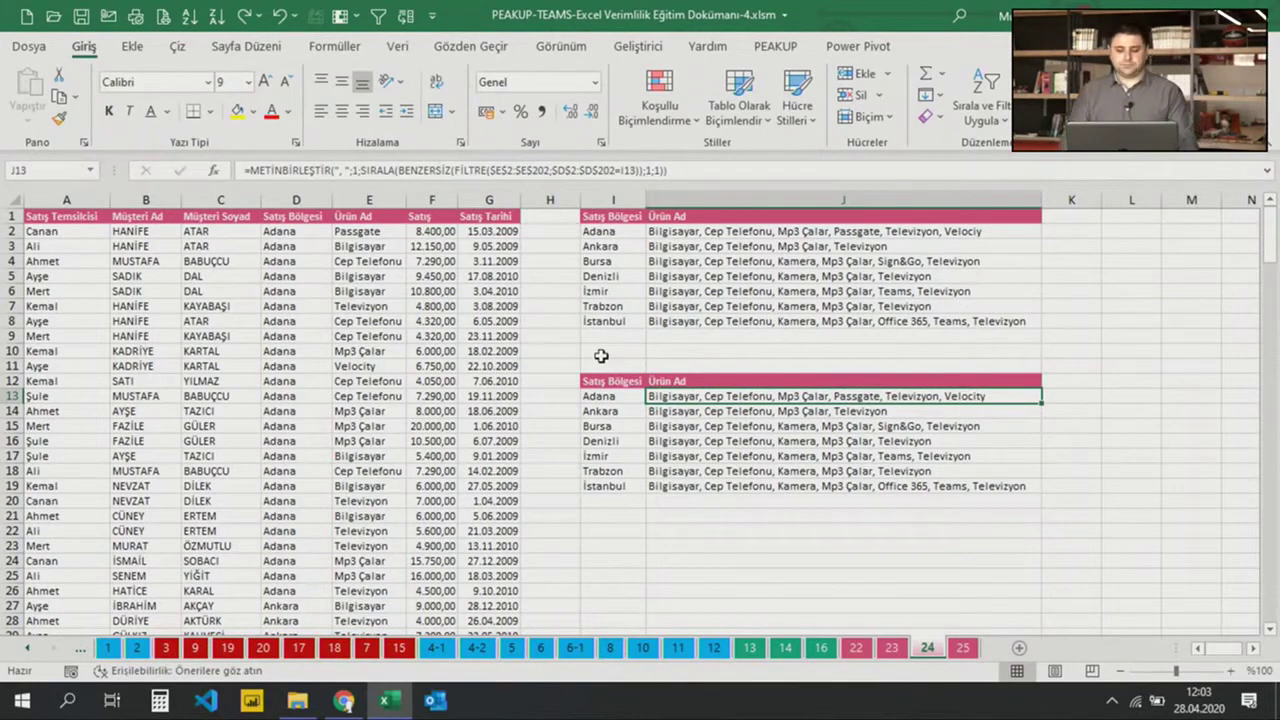
Move the region table from I12:J19 to L1:M8 and autofit column M's width
{"action": "left_click", "coordinate": [712, 438]}
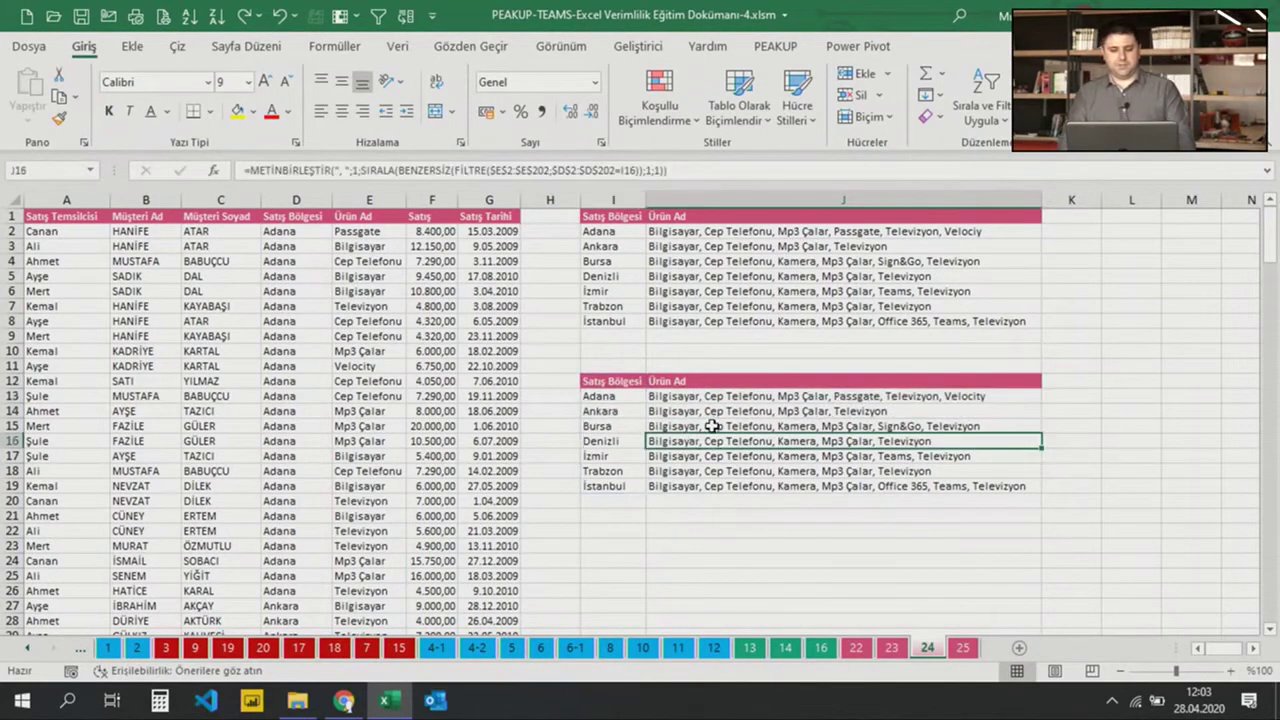
{"action": "left_click_drag", "start_coordinate": [638, 381], "coordinate": [880, 486]}
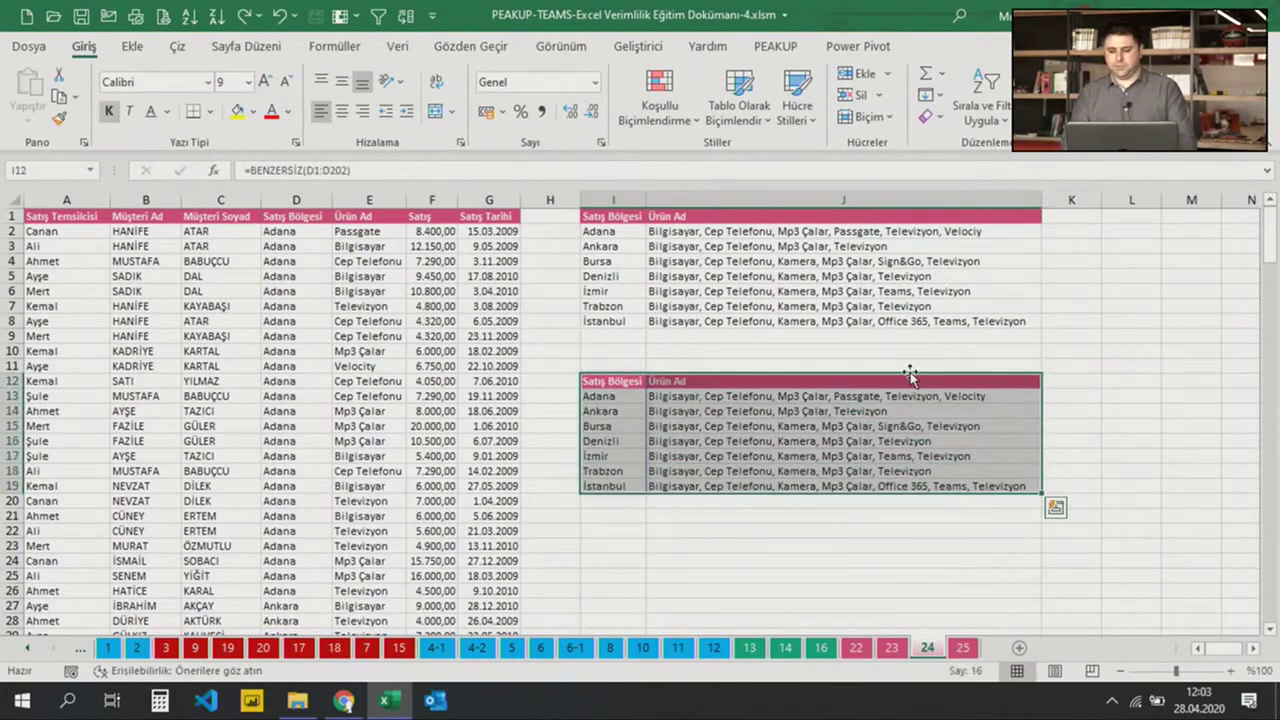
{"action": "mouse_move", "coordinate": [910, 374]}
{"action": "left_mouse_down"}
{"action": "mouse_move", "coordinate": [1122, 220]}
{"action": "mouse_move", "coordinate": [1210, 220]}
{"action": "left_mouse_up"}
{"action": "scroll", "coordinate": [845, 200], "scroll_direction": "right", "scroll_amount": 4}
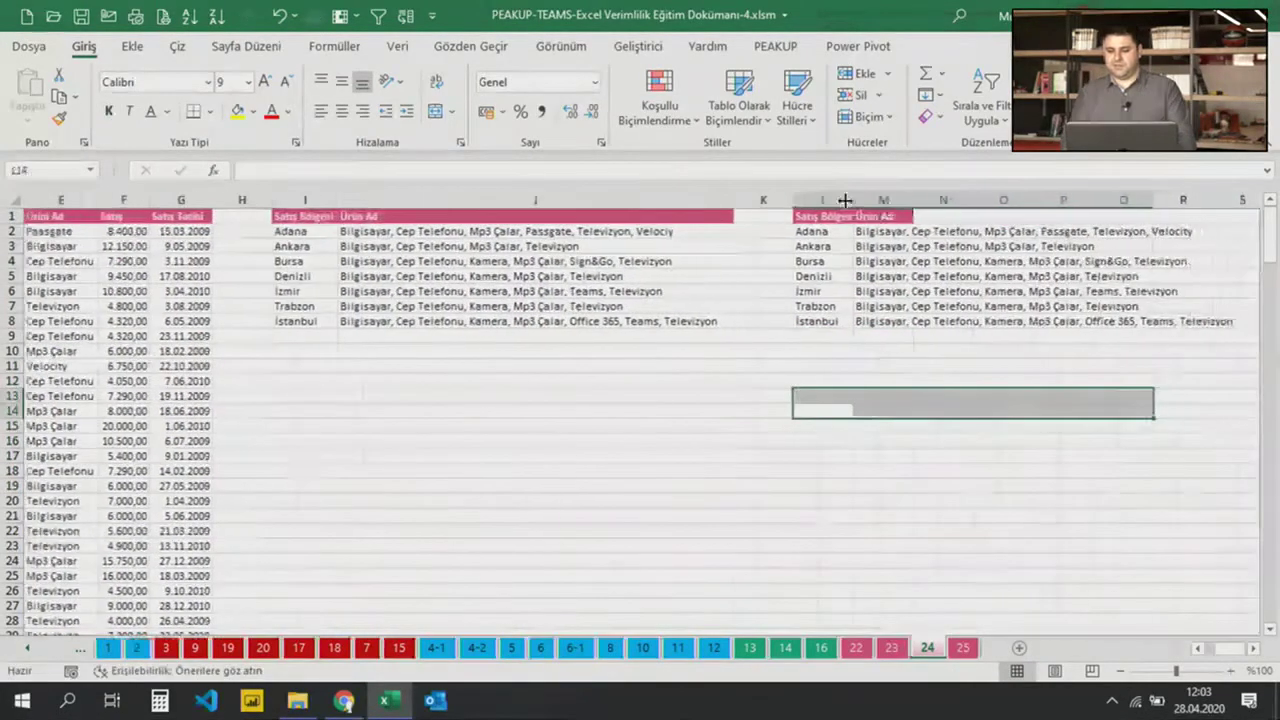
{"action": "double_click", "coordinate": [913, 200]}
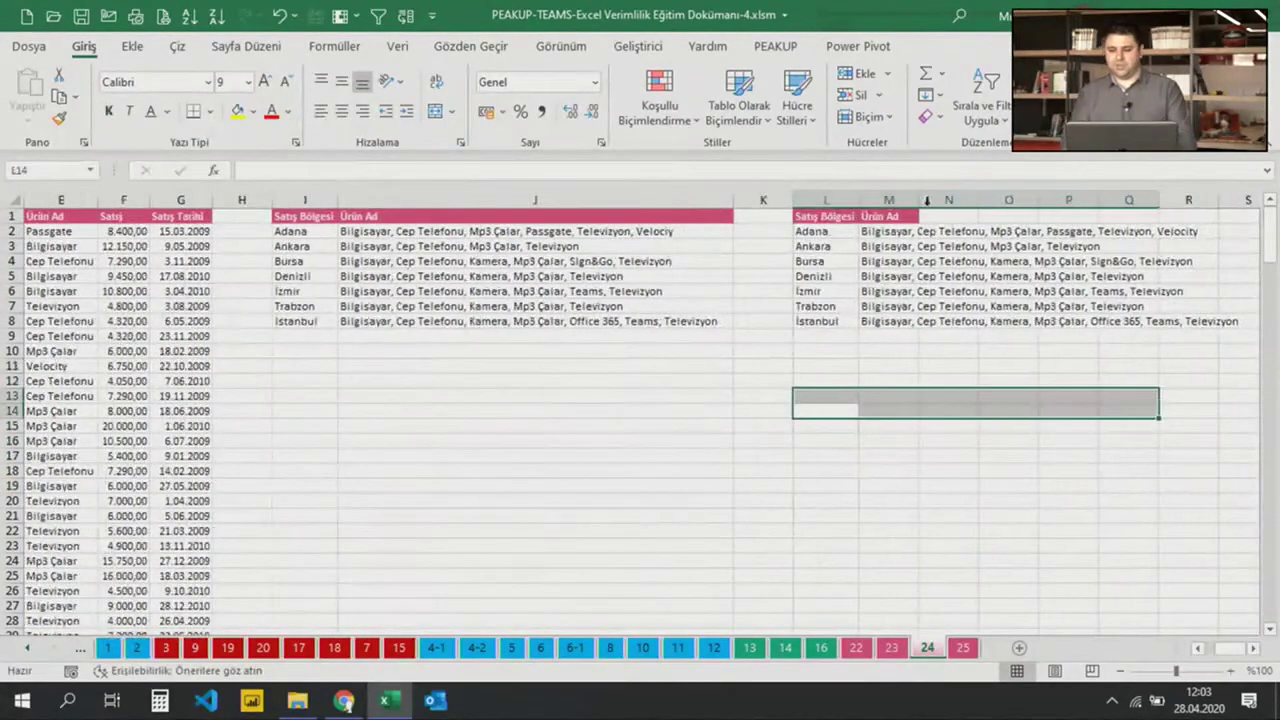
{"action": "left_click", "coordinate": [640, 414]}
{"action": "left_click", "coordinate": [314, 352]}
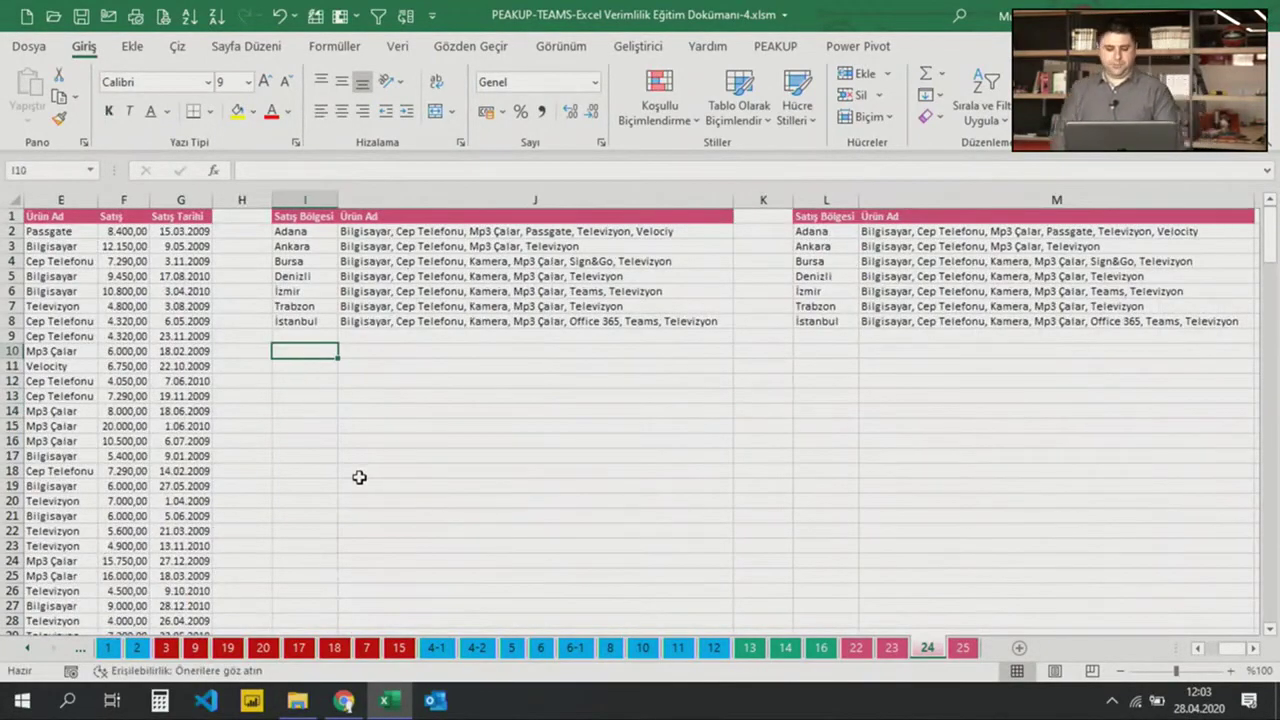
{"action": "left_click", "coordinate": [406, 417]}
{"action": "left_click_drag", "start_coordinate": [431, 477], "coordinate": [30, 426]}
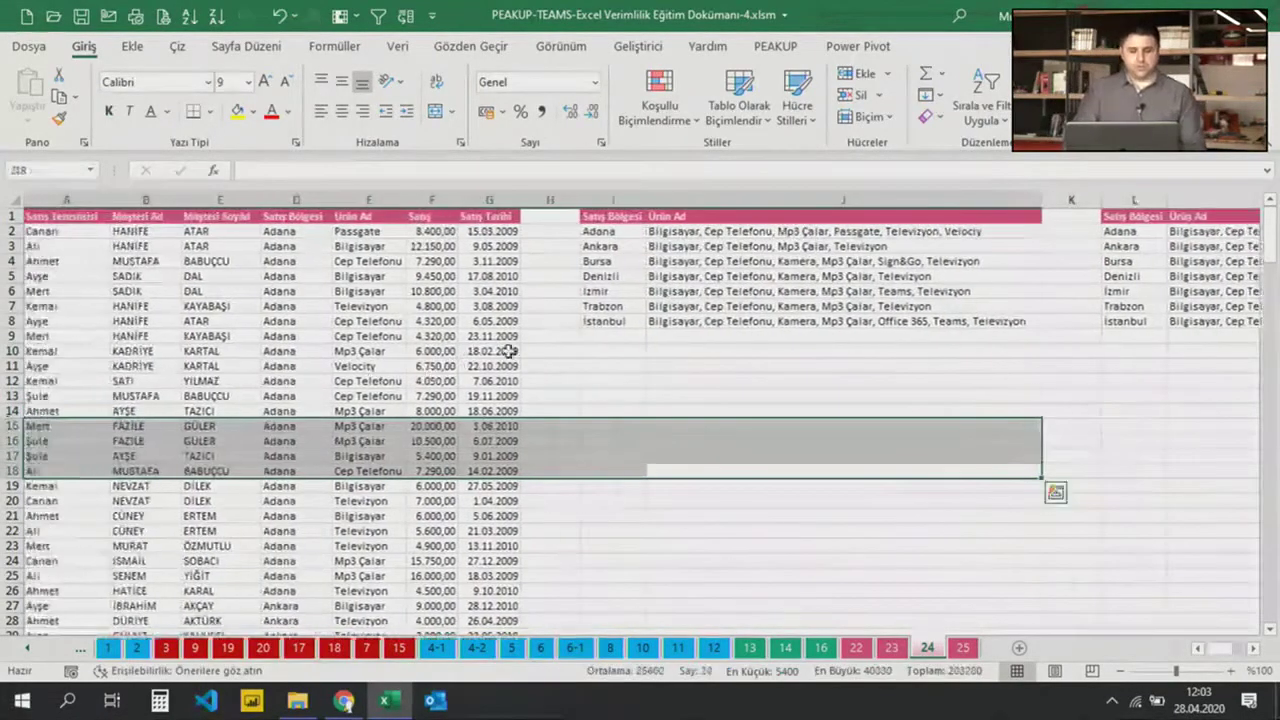
{"action": "left_click", "coordinate": [608, 364]}
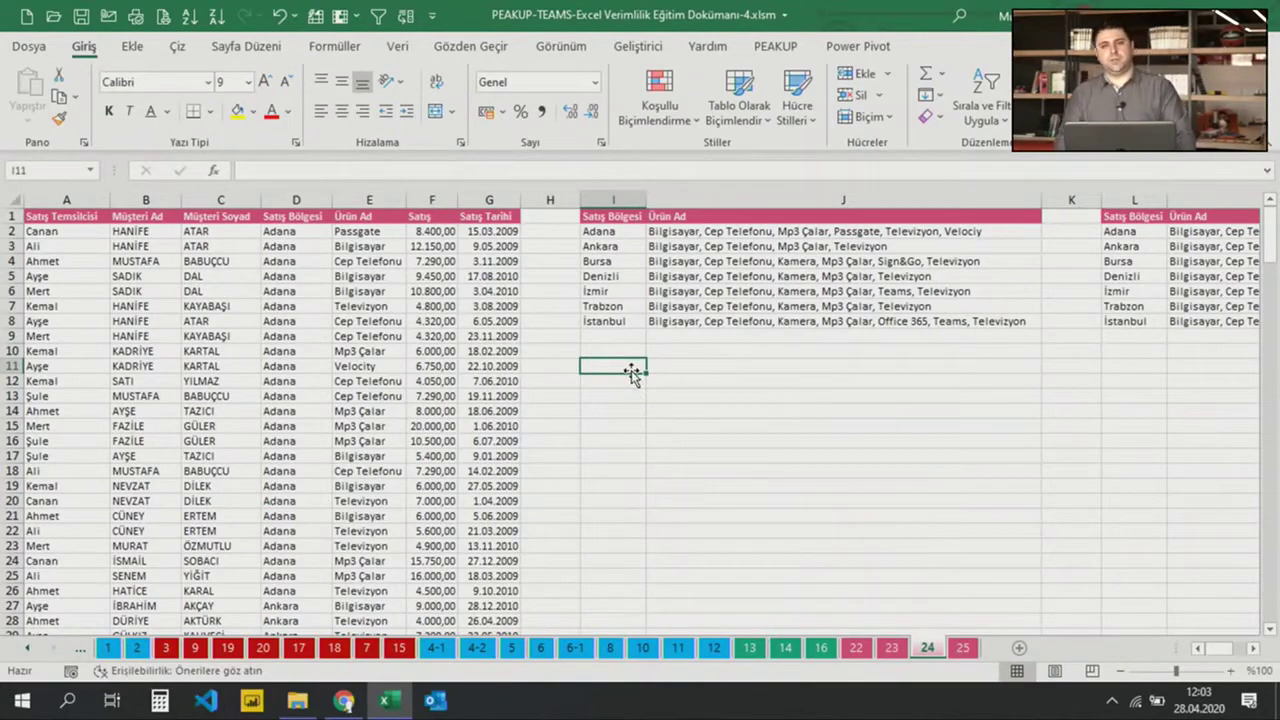
{"action": "left_click", "coordinate": [623, 378]}
{"action": "left_click", "coordinate": [615, 366]}
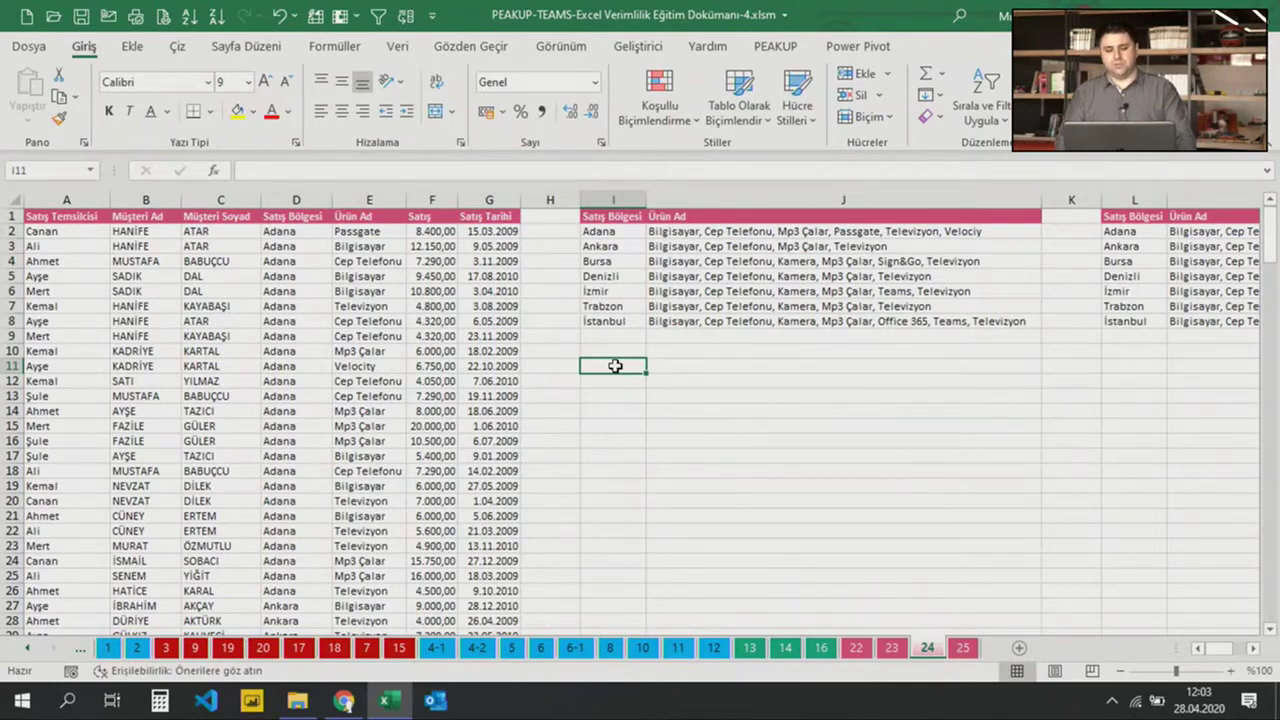
{"action": "left_click_drag", "start_coordinate": [615, 366], "coordinate": [806, 475]}
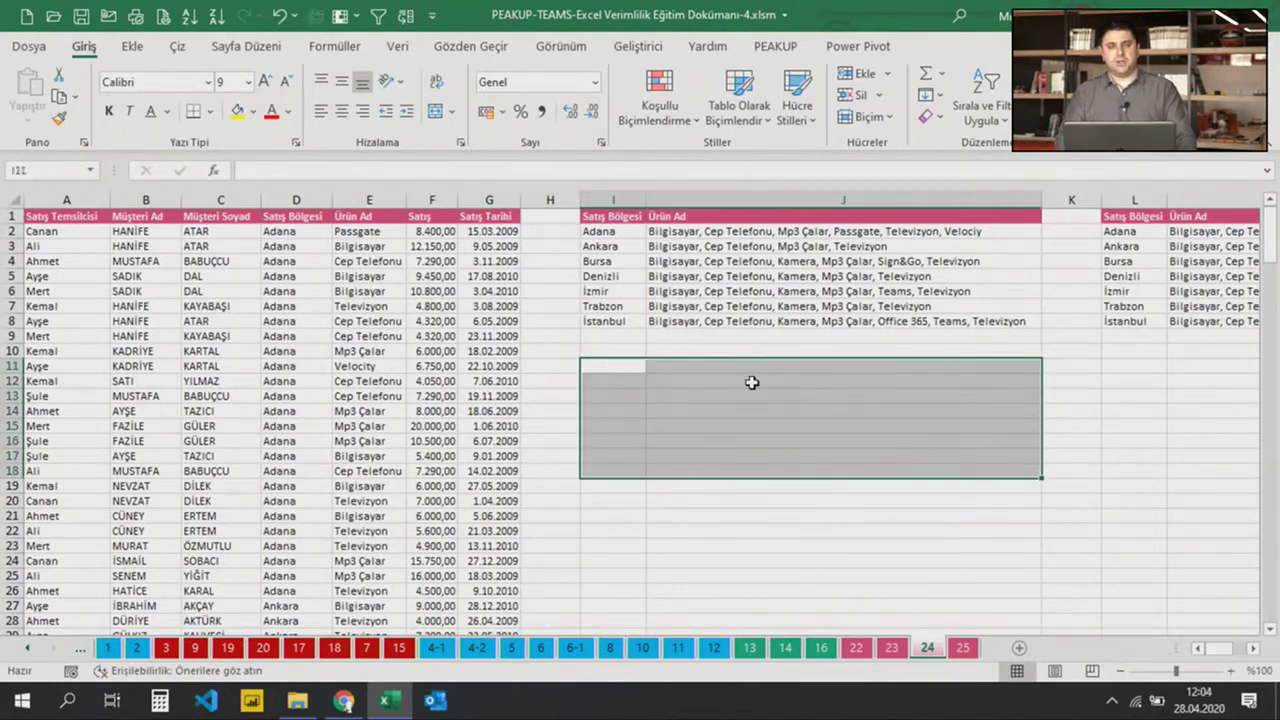
{"action": "left_click", "coordinate": [635, 375]}
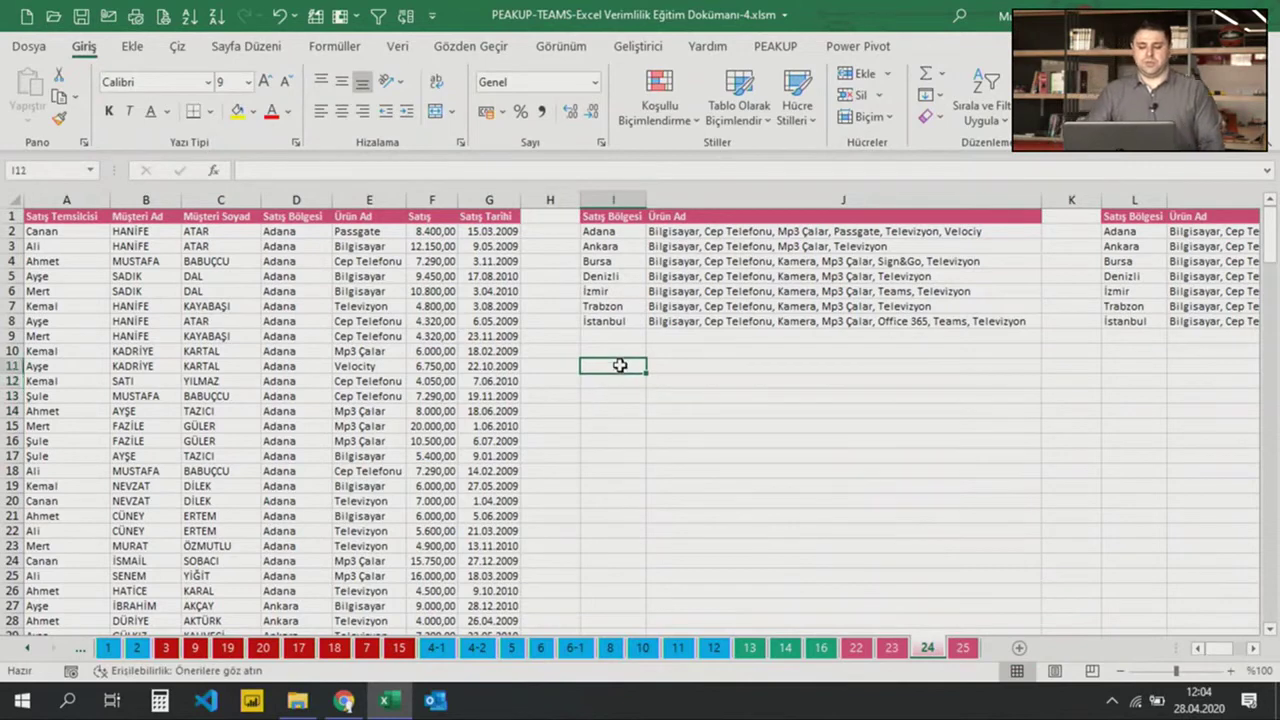
{"action": "left_click_drag", "start_coordinate": [622, 362], "coordinate": [760, 488]}
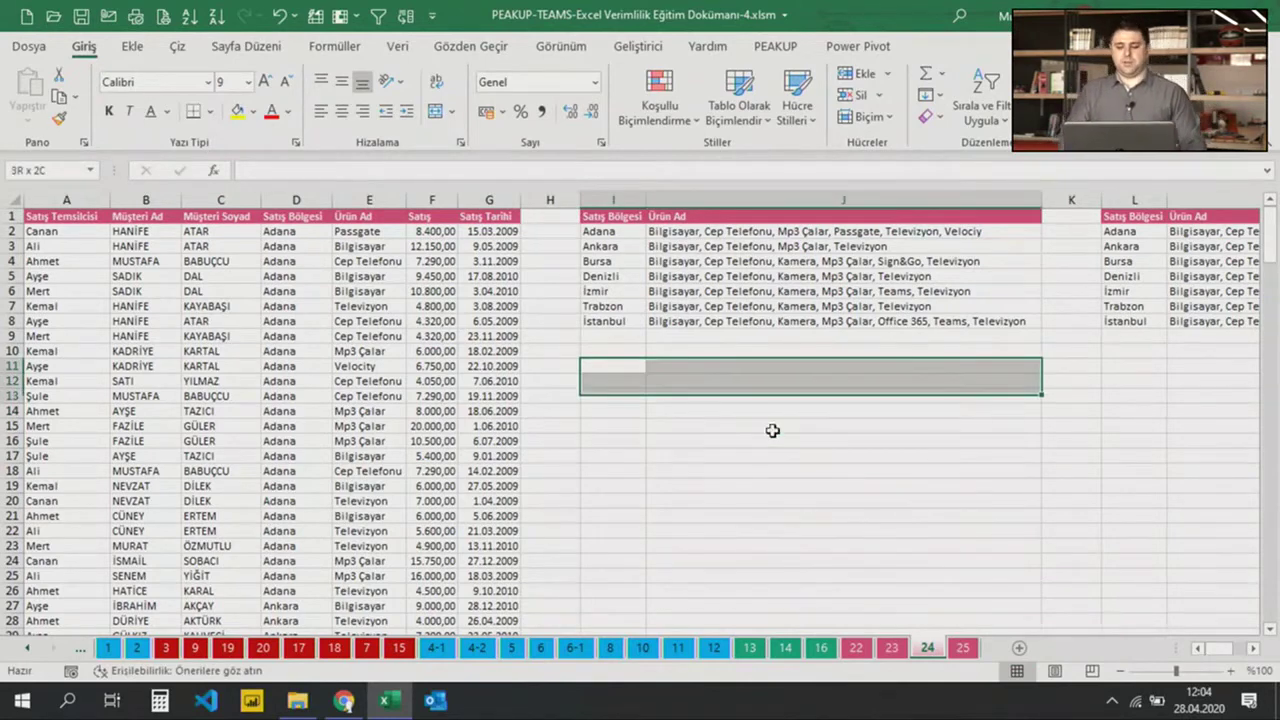
{"action": "left_click", "coordinate": [740, 418]}
{"action": "left_click", "coordinate": [613, 364]}
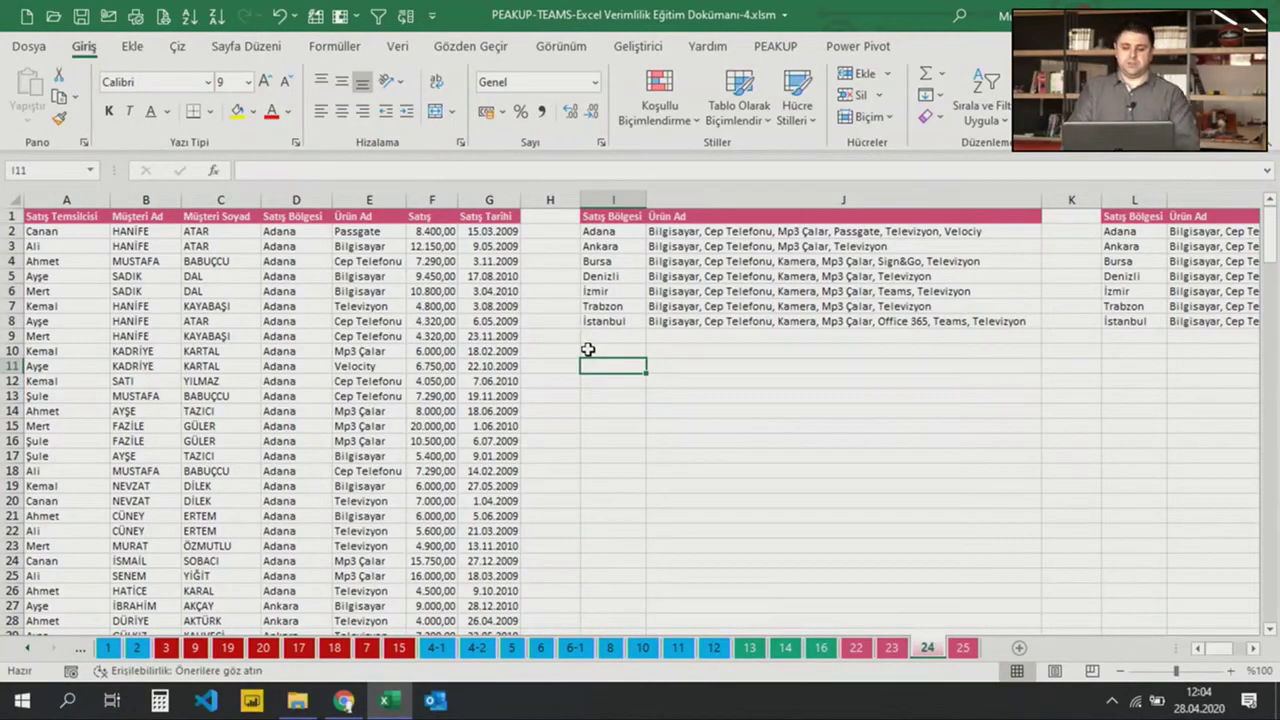
{"action": "left_click", "coordinate": [436, 364]}
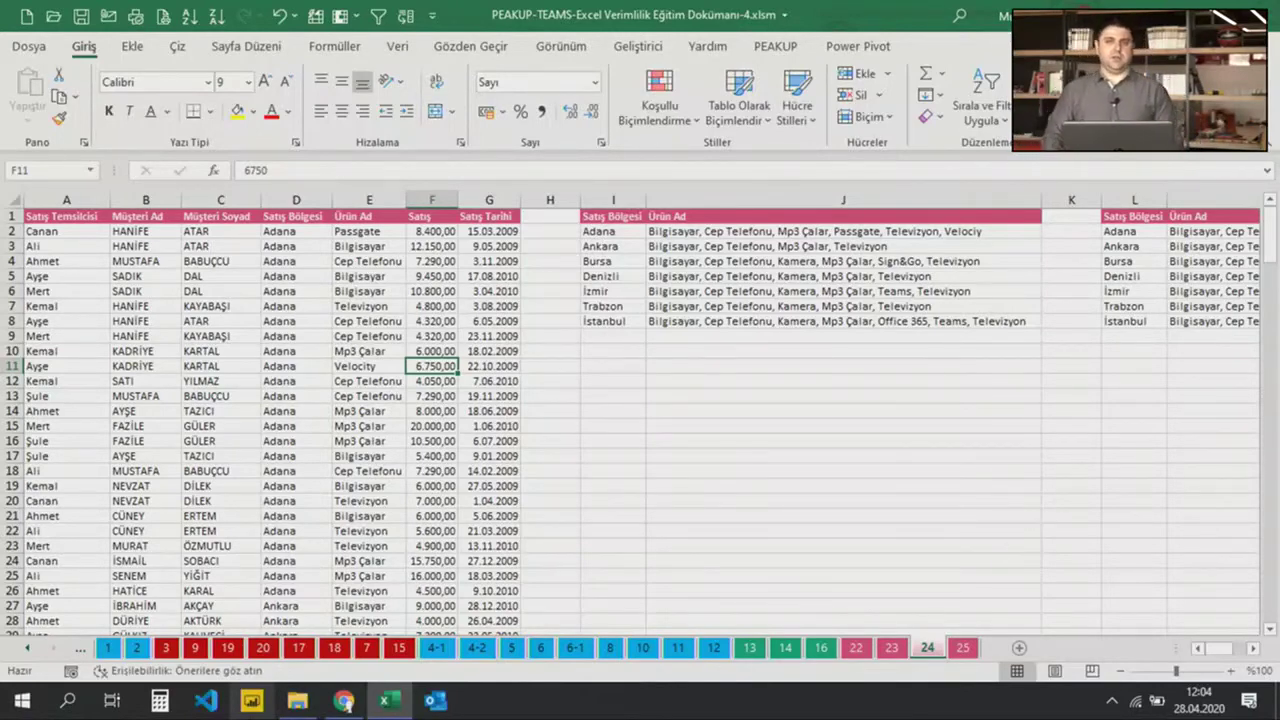
Convert the A1:G202 sales data into a formatted table with header filters
{"action": "left_click", "coordinate": [372, 351]}
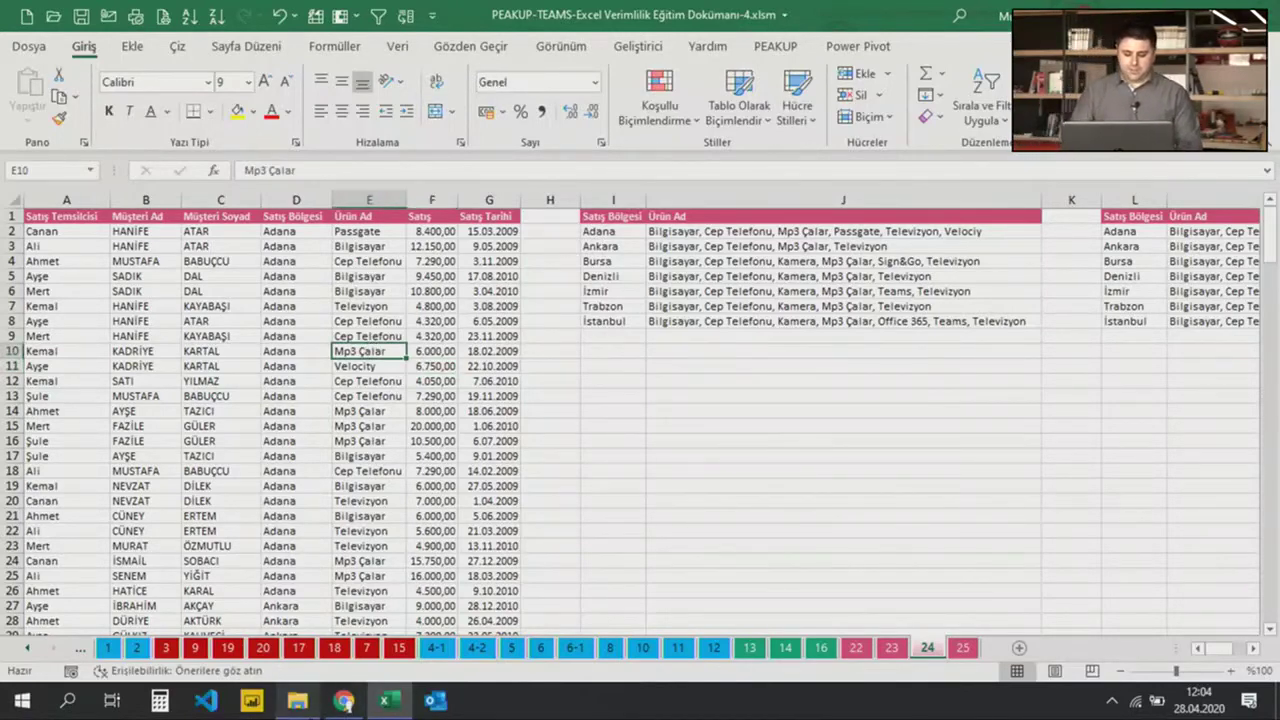
{"action": "key", "text": "ctrl+t"}
{"action": "key", "text": "Return"}
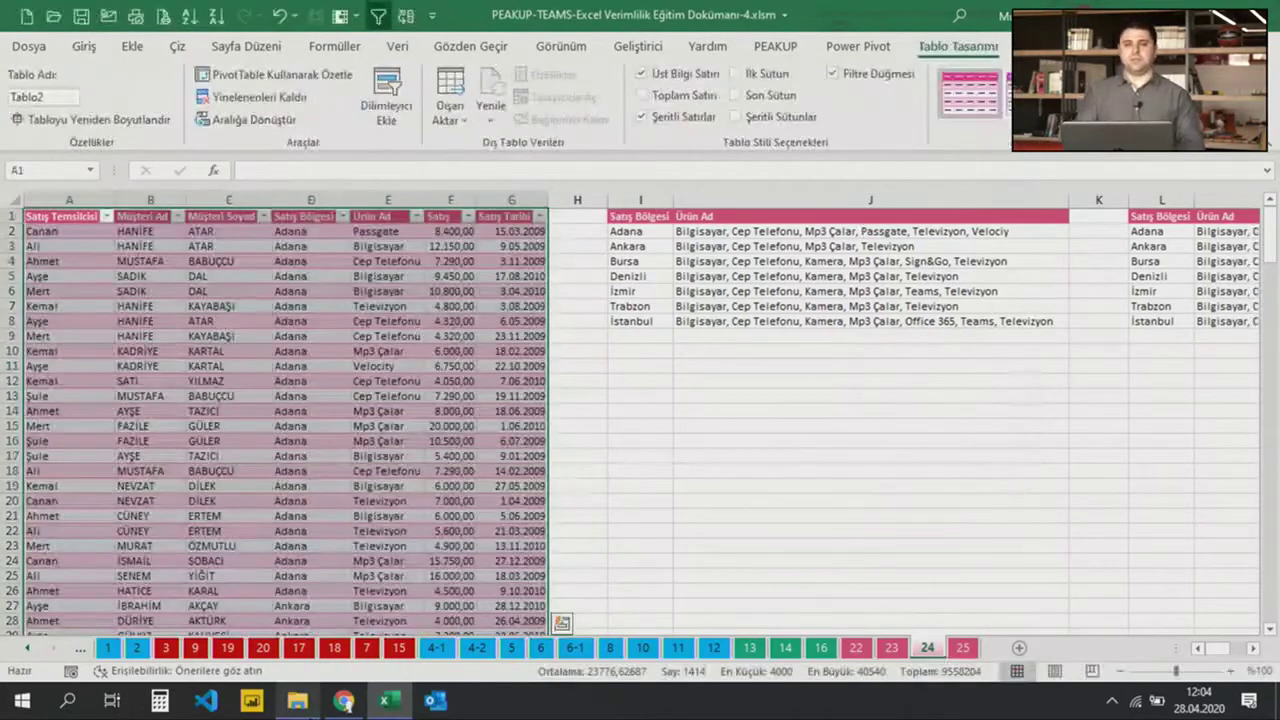
{"action": "left_click", "coordinate": [450, 291]}
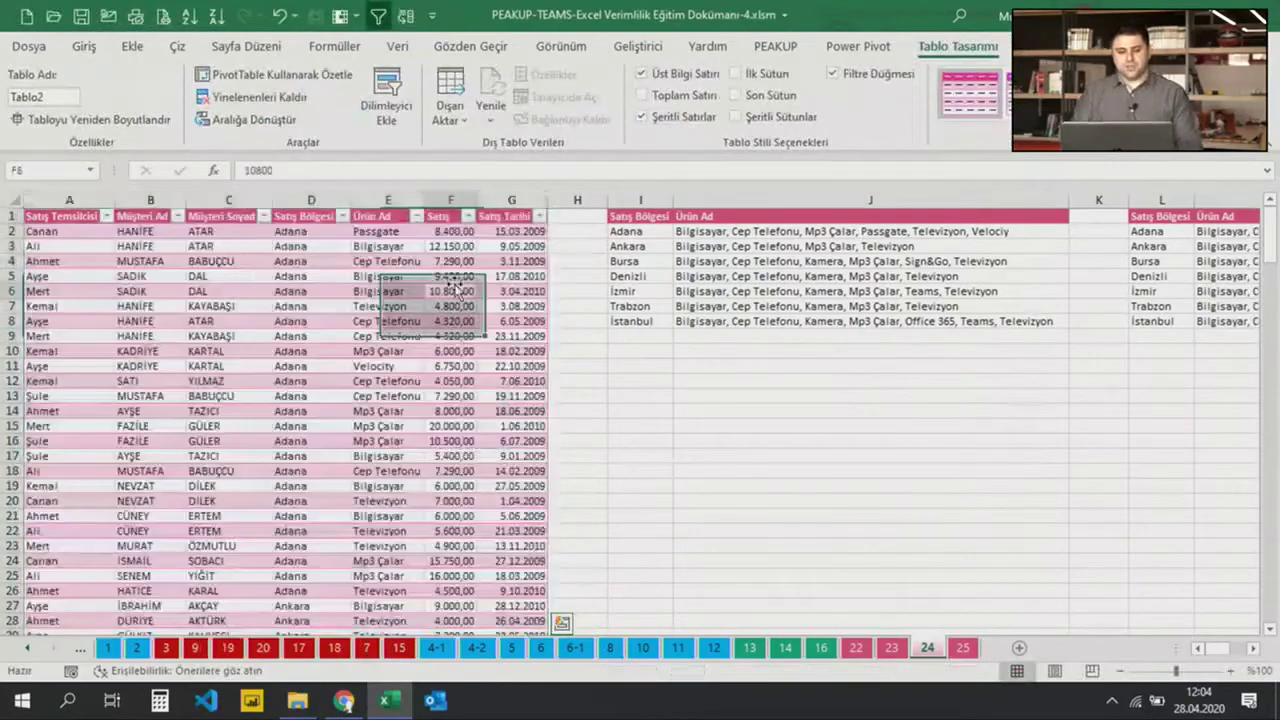
{"action": "left_click", "coordinate": [295, 216]}
{"action": "left_click", "coordinate": [295, 217]}
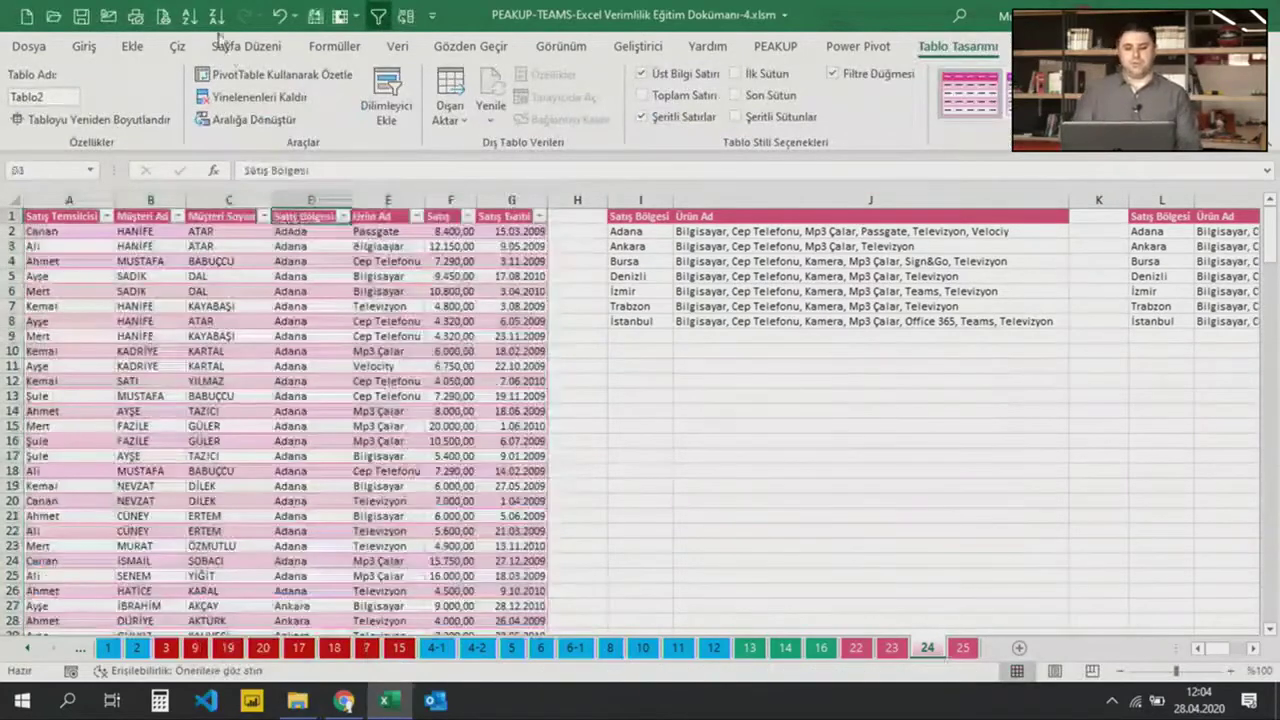
{"action": "left_click", "coordinate": [397, 46]}
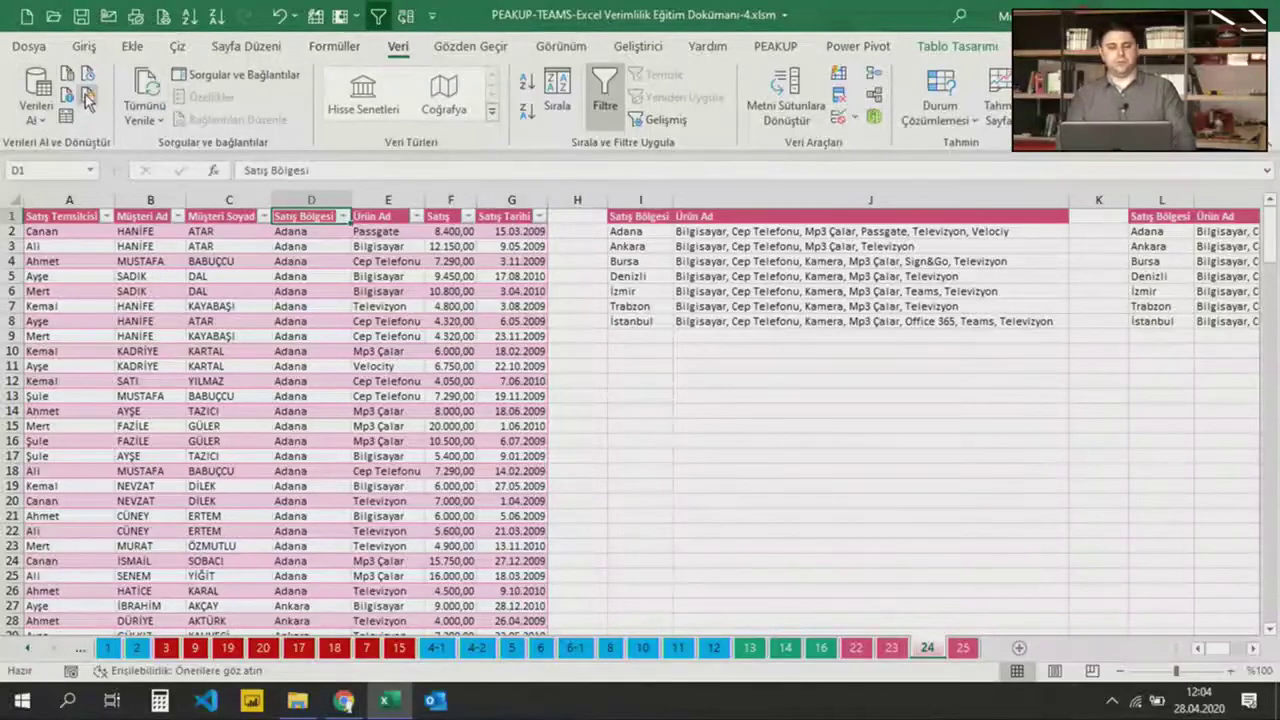
After browsing the Verileri Al sources, load the sales table into Power Query via Tablo/Aralık'tan
{"action": "left_click", "coordinate": [30, 84]}
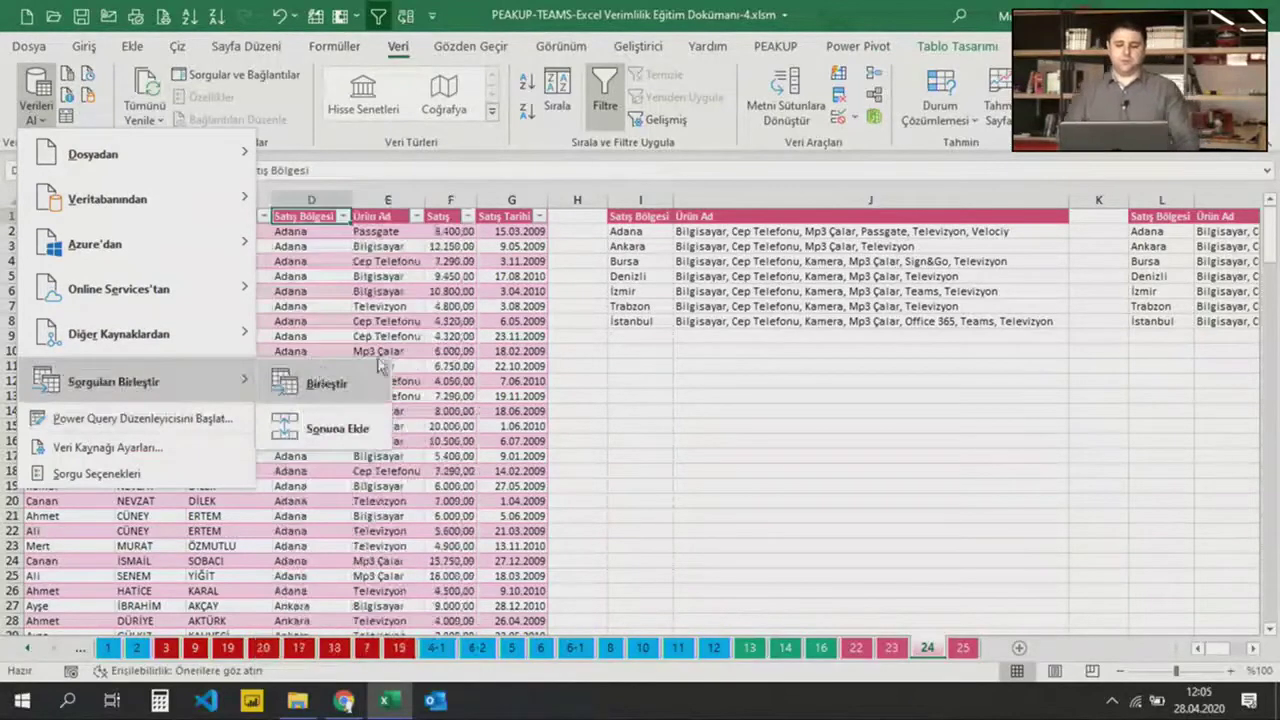
{"action": "mouse_move", "coordinate": [113, 381]}
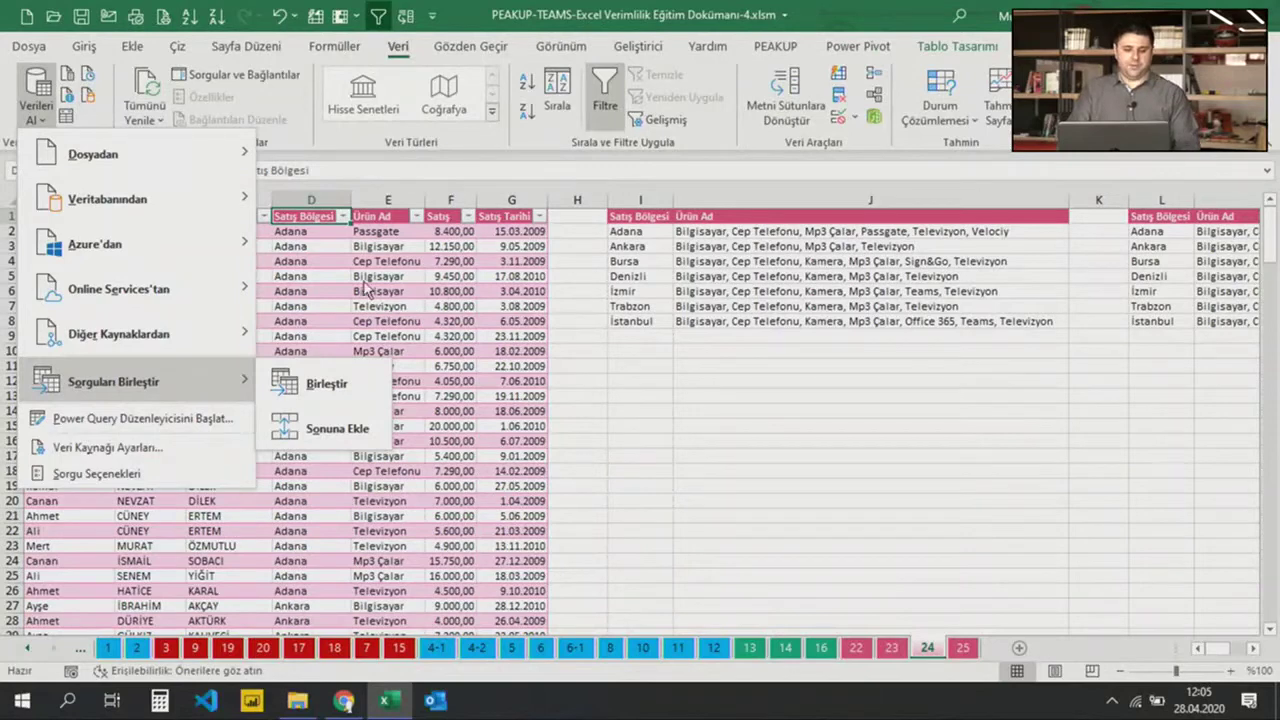
{"action": "mouse_move", "coordinate": [118, 334]}
{"action": "left_click", "coordinate": [580, 272]}
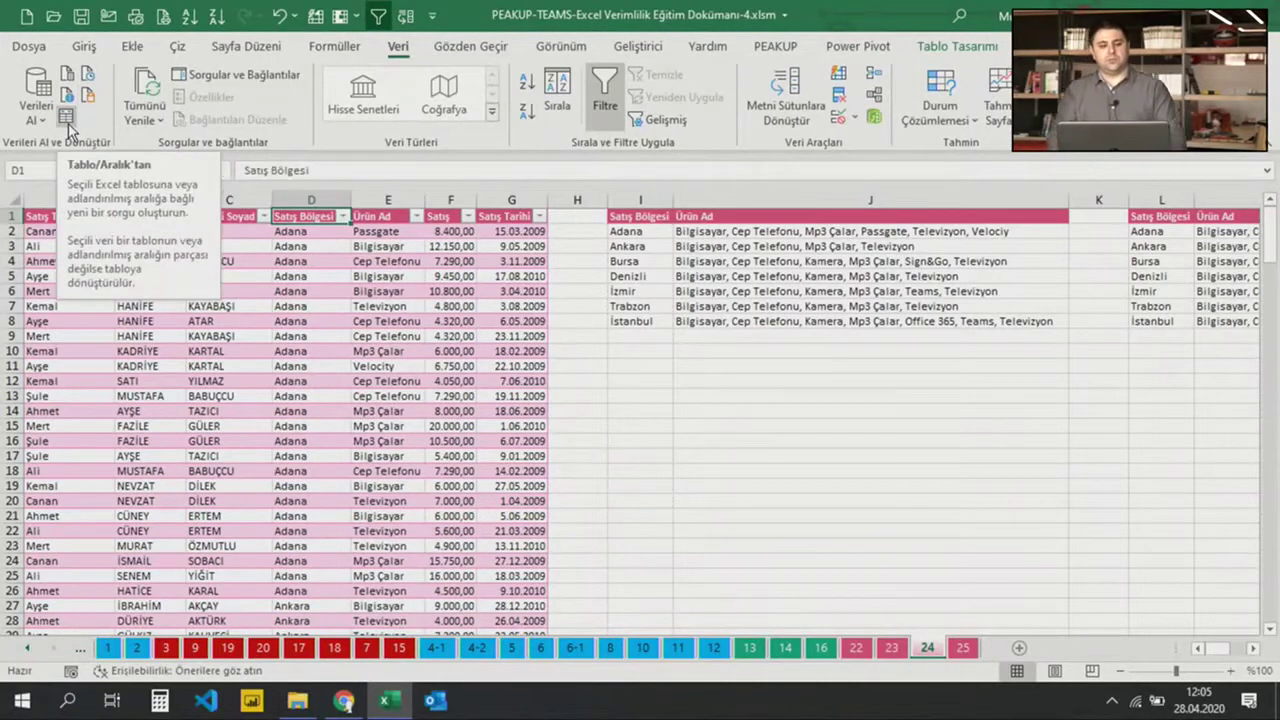
{"action": "left_click", "coordinate": [356, 382]}
{"action": "left_click", "coordinate": [265, 307]}
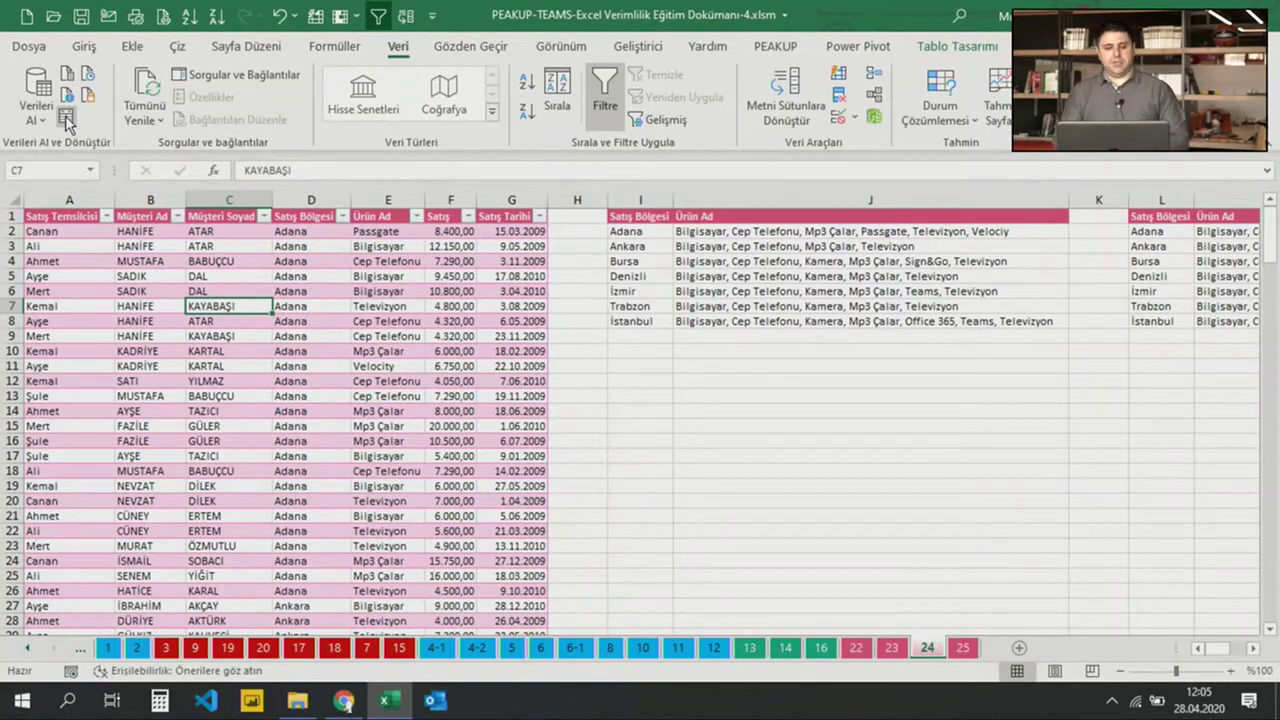
{"action": "left_click", "coordinate": [65, 119]}
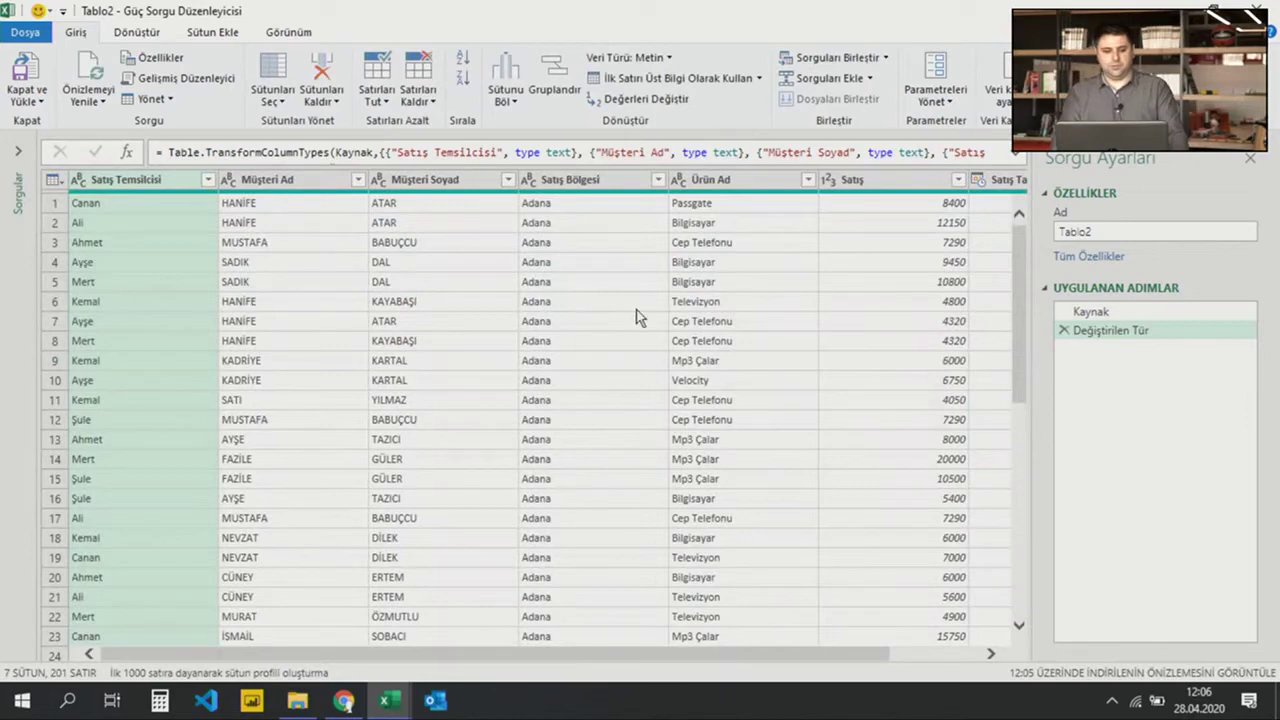
Select Satış Bölgesi, Ürün Ad and Satış and remove all other columns
{"action": "left_click", "coordinate": [593, 185]}
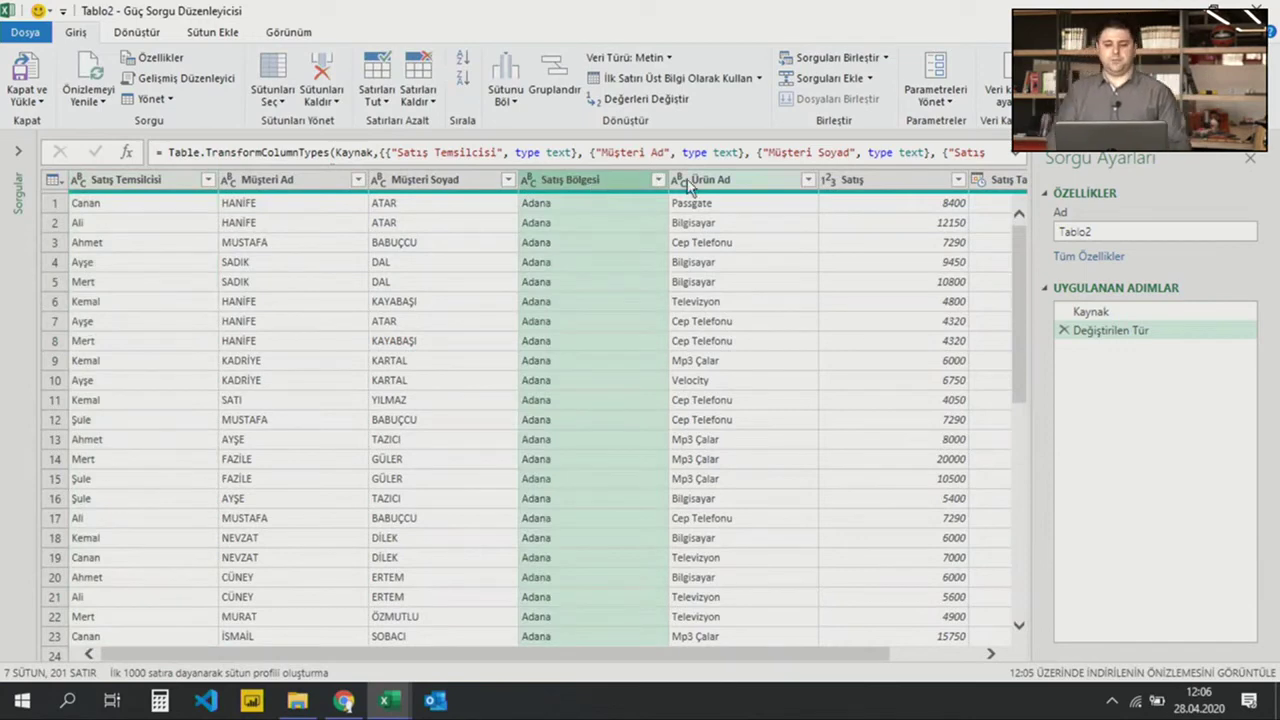
{"action": "left_click", "coordinate": [740, 180], "text": "ctrl"}
{"action": "left_click", "coordinate": [851, 182], "text": "ctrl"}
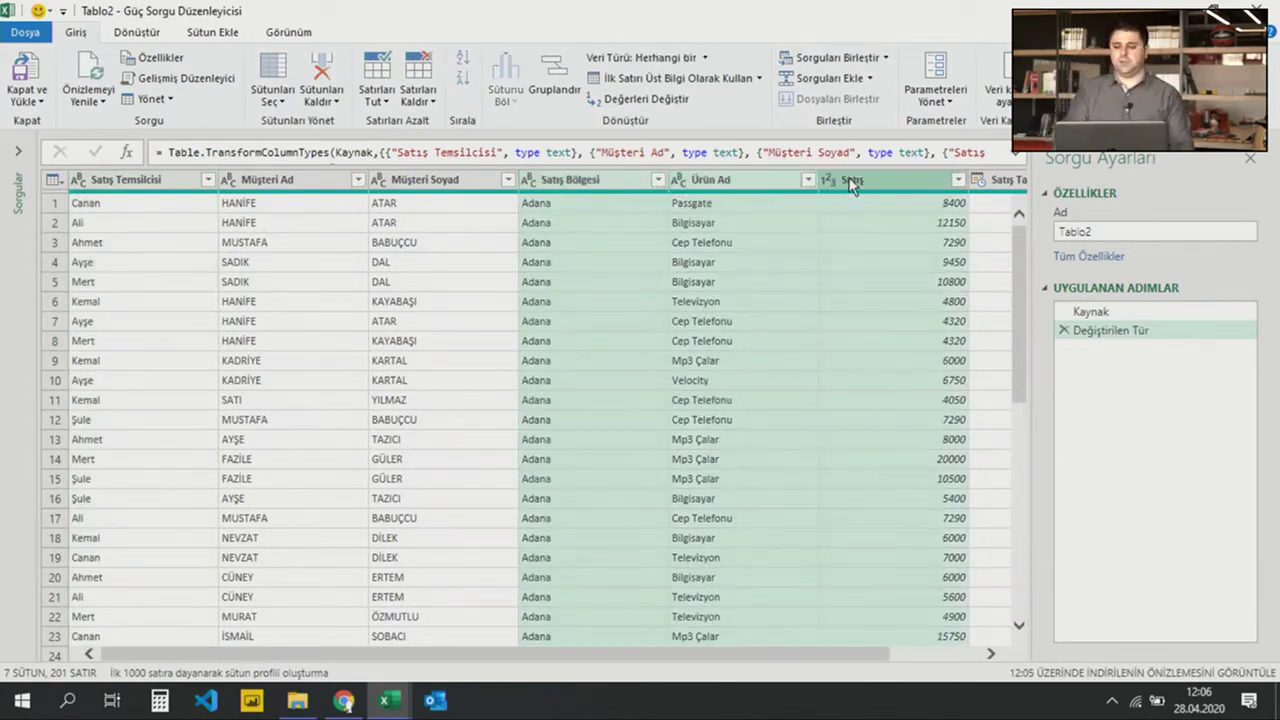
{"action": "right_click", "coordinate": [709, 187]}
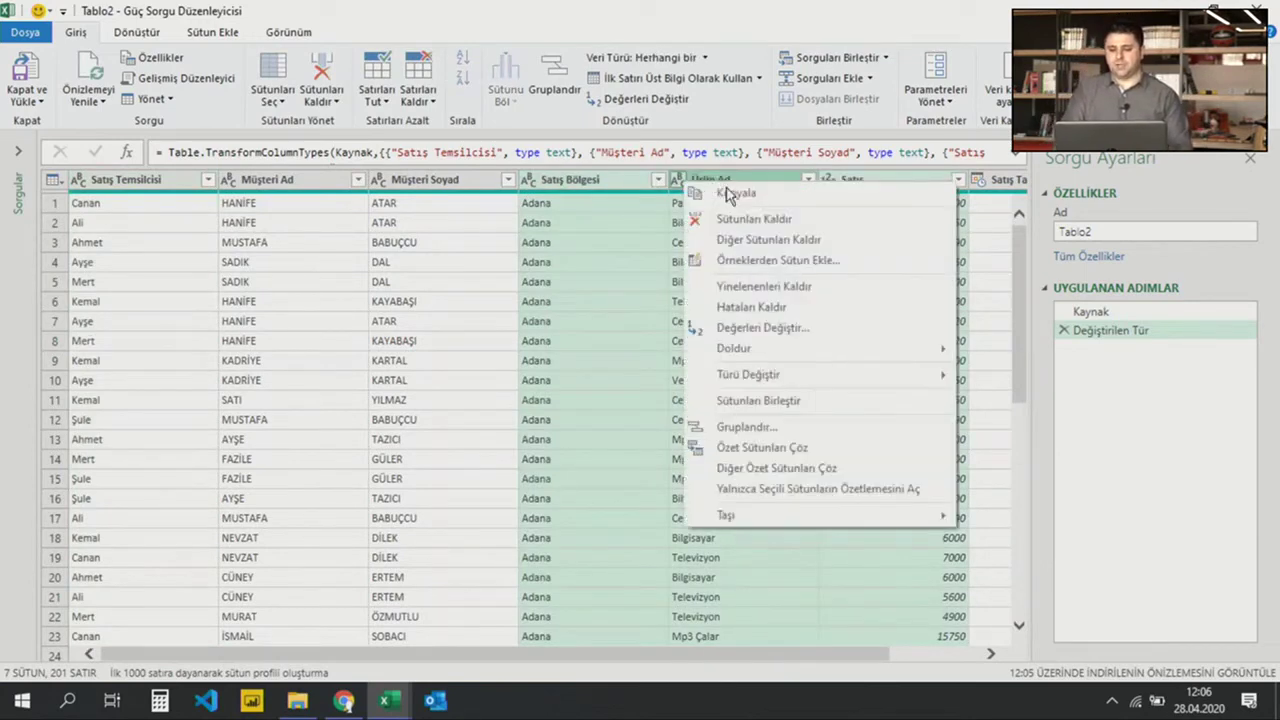
{"action": "left_click", "coordinate": [760, 240]}
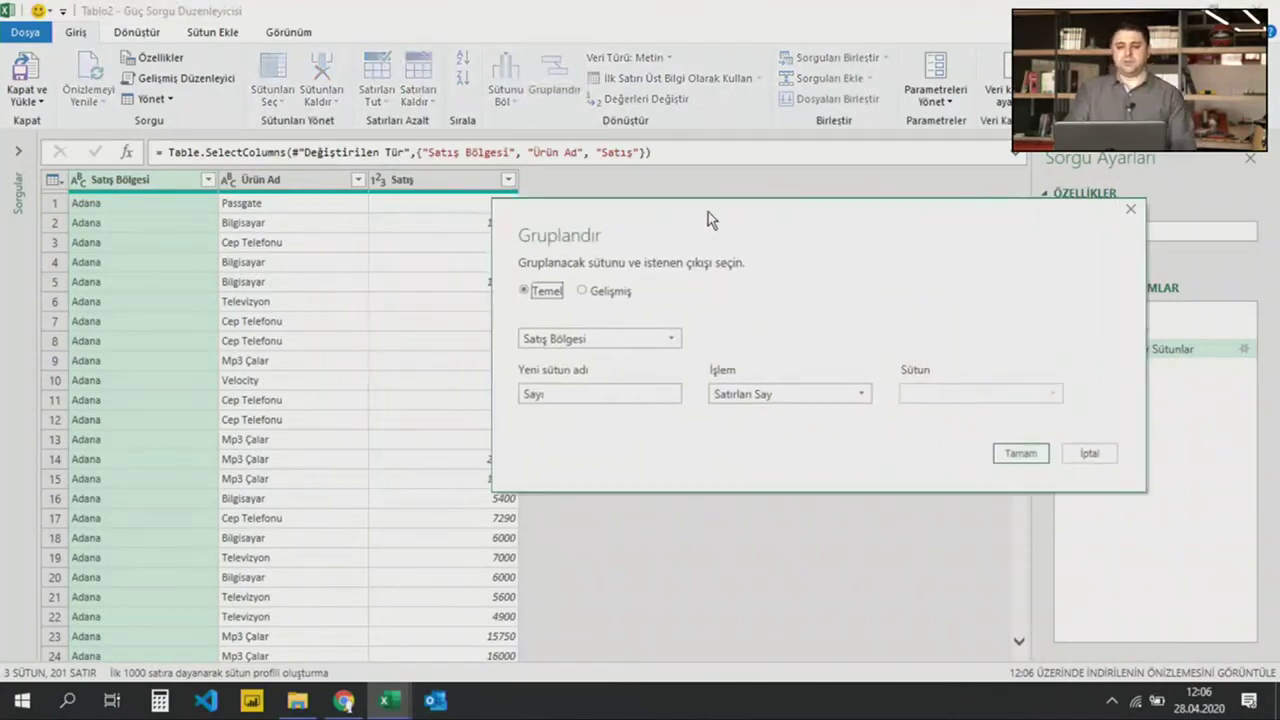
Switch grouping to advanced mode and group by Satış Bölgesi and Ürün Ad
{"action": "left_click_drag", "start_coordinate": [708, 212], "coordinate": [713, 213]}
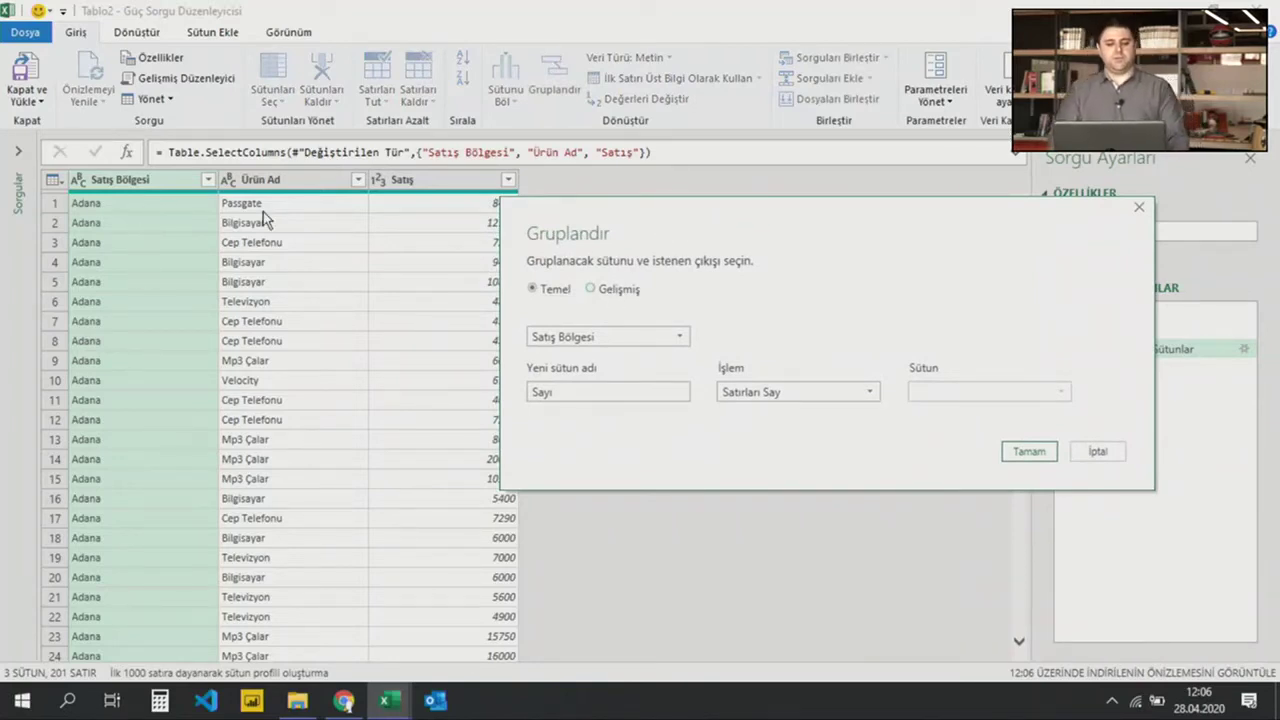
{"action": "left_click", "coordinate": [620, 292]}
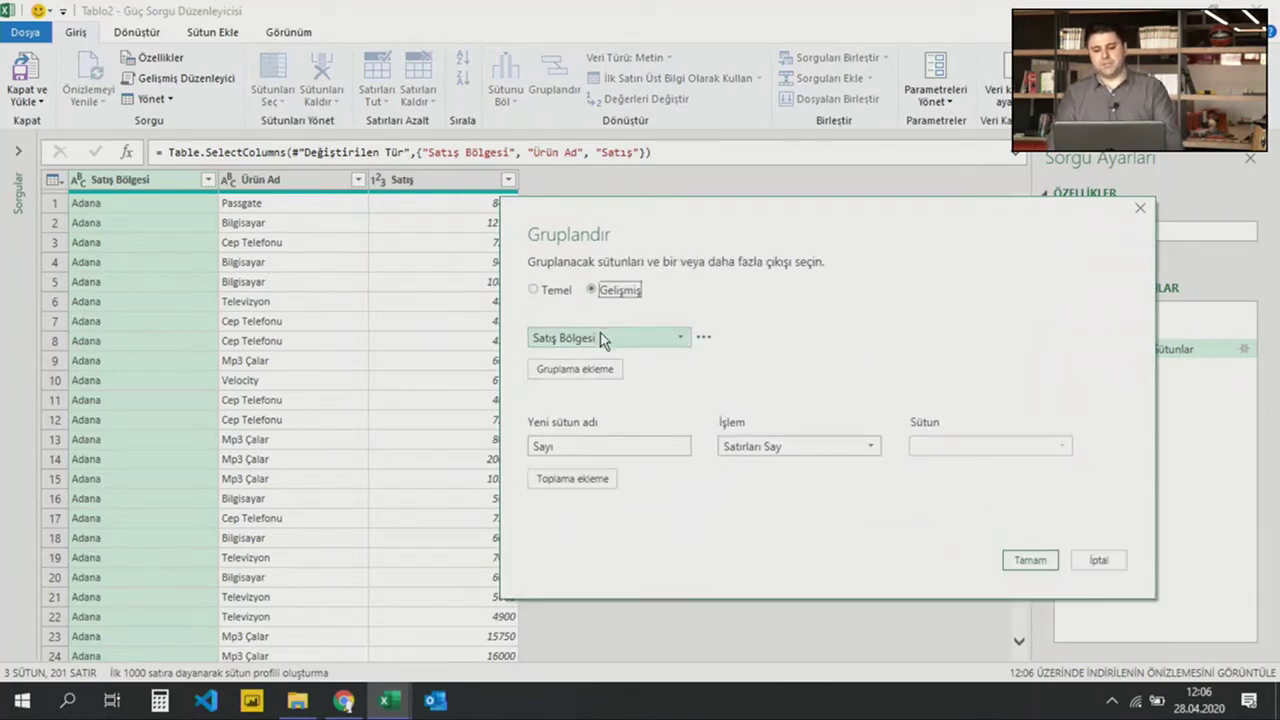
{"action": "left_click", "coordinate": [603, 338]}
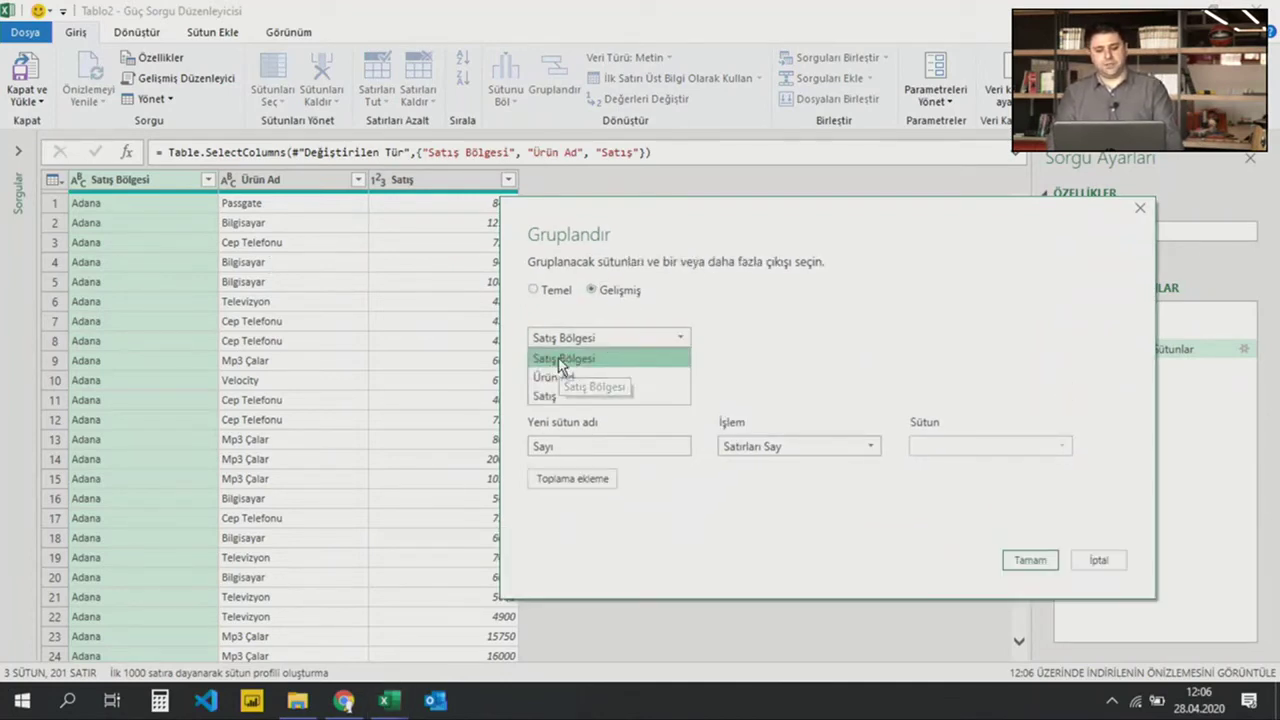
{"action": "left_click", "coordinate": [560, 360]}
{"action": "left_click", "coordinate": [557, 370]}
{"action": "left_click", "coordinate": [565, 372]}
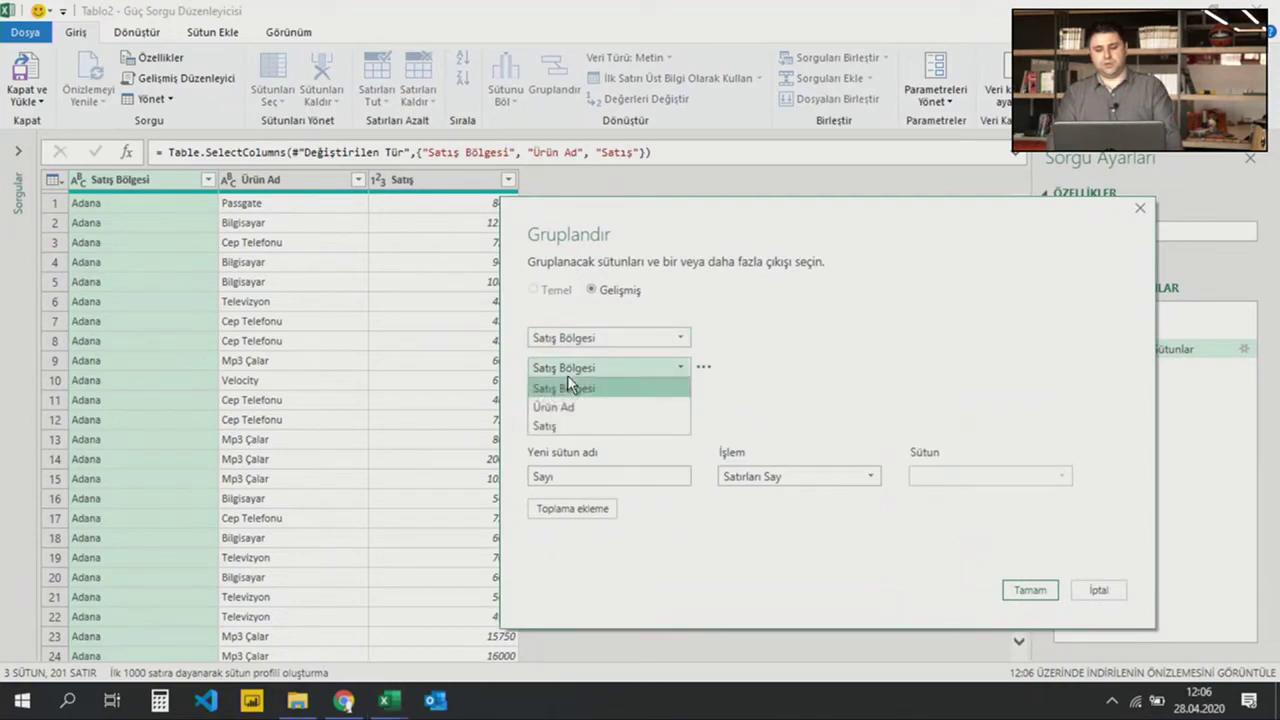
{"action": "left_click", "coordinate": [565, 408]}
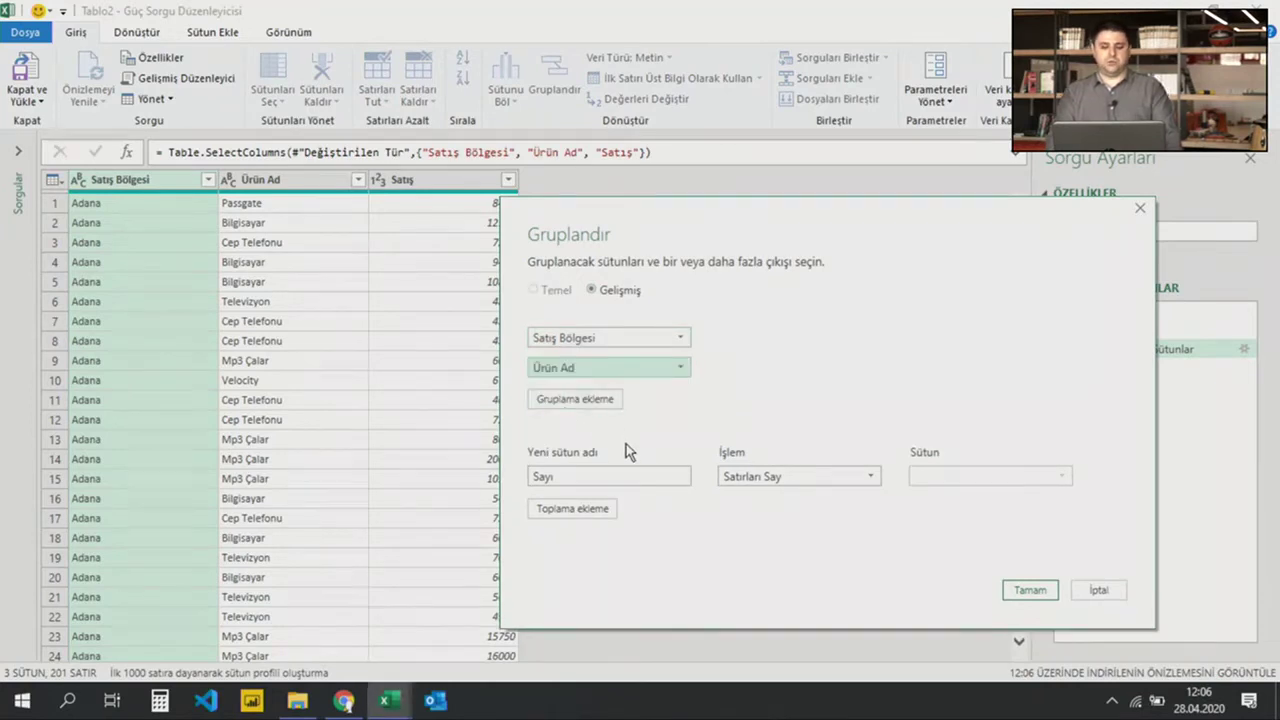
Add a Satış Toplamı column summing Satış and apply the grouping
{"action": "left_click", "coordinate": [572, 476]}
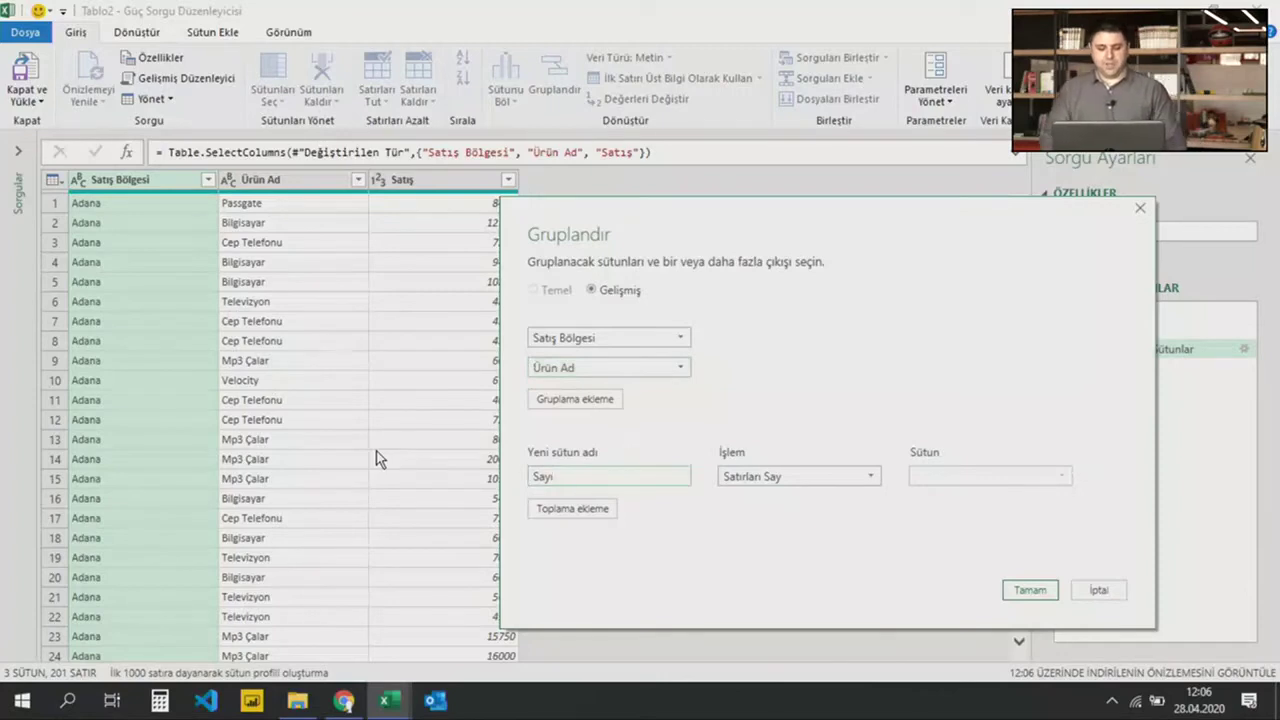
{"action": "key", "text": "BackSpace"}
{"action": "key", "text": "BackSpace"}
{"action": "key", "text": "BackSpace"}
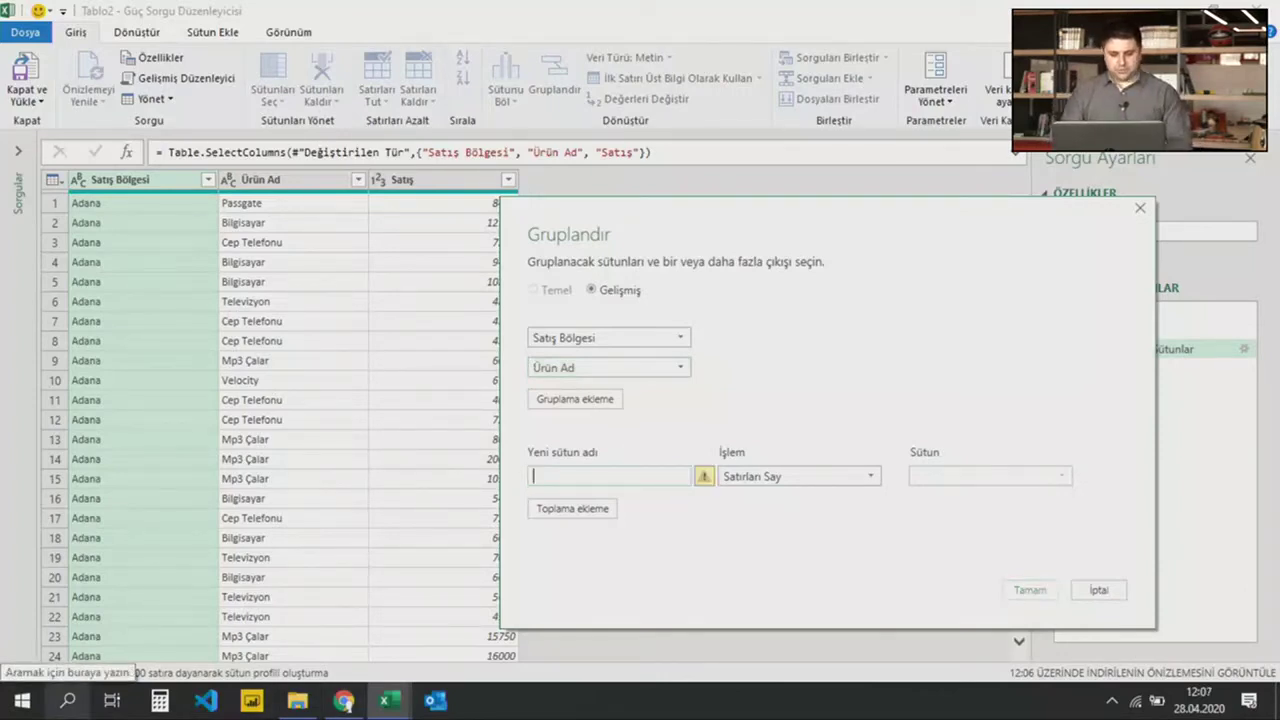
{"action": "type", "text": "T"}
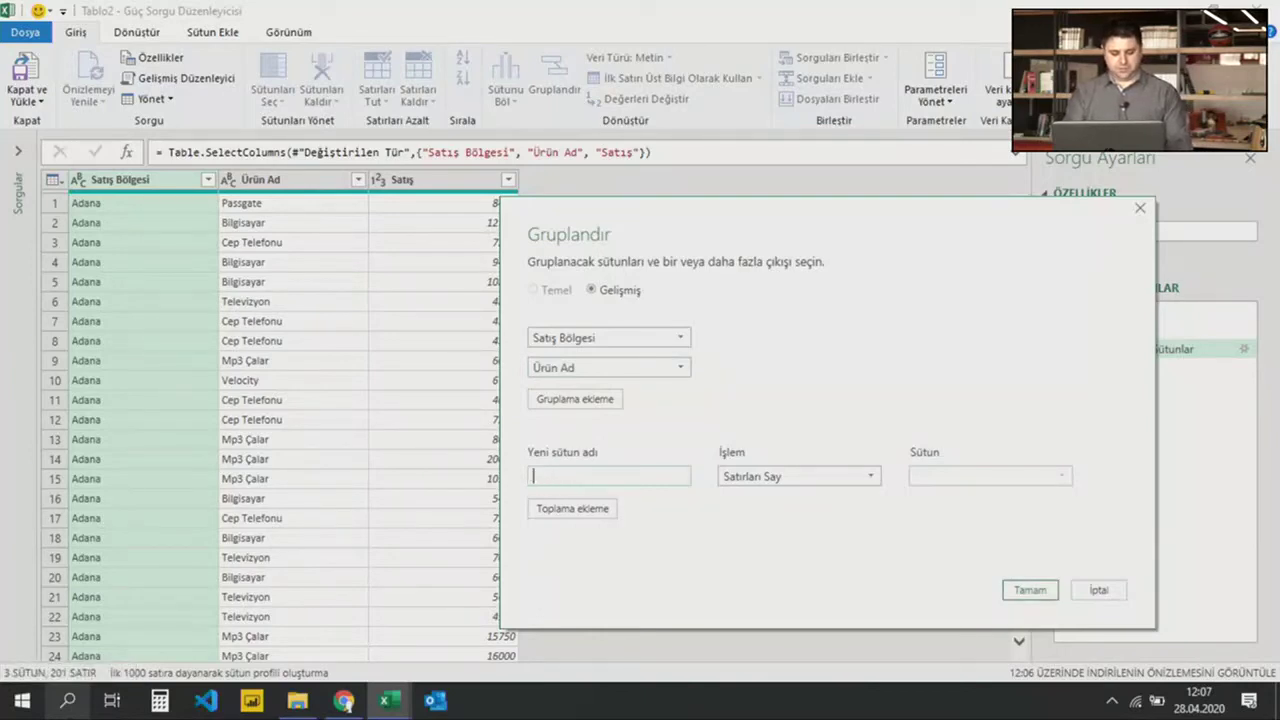
{"action": "type", "text": "tış Toplamı"}
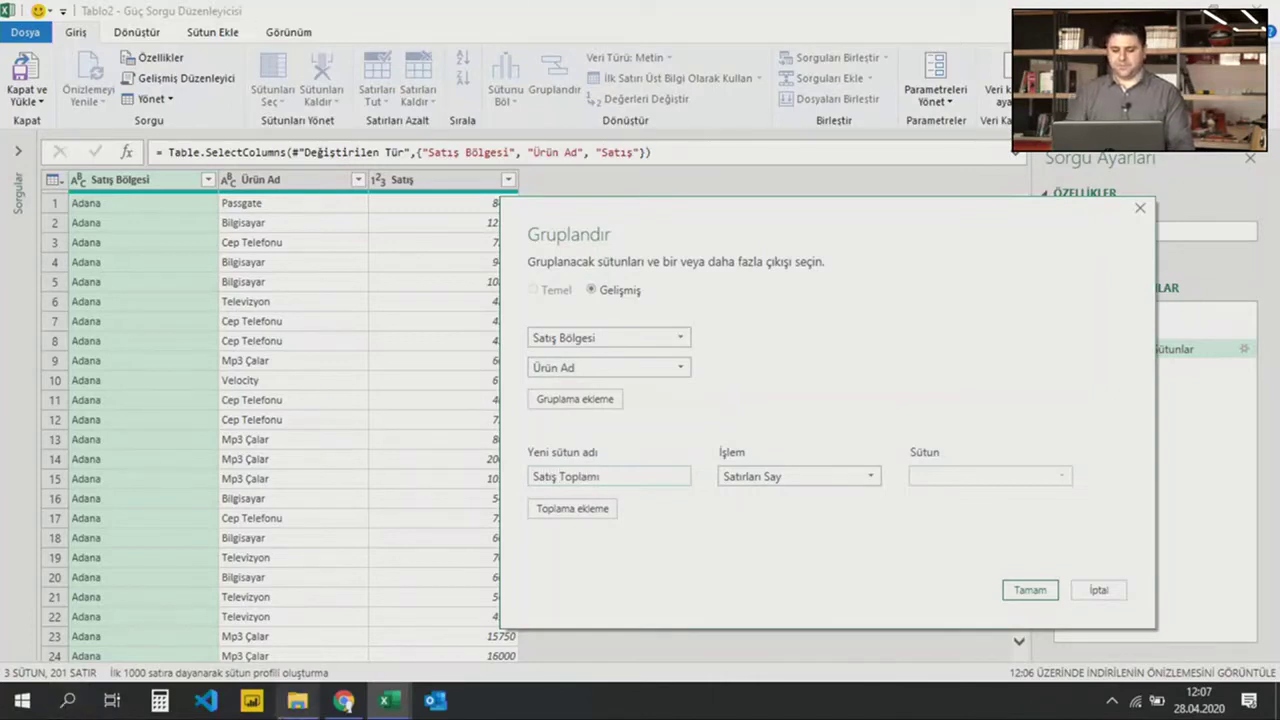
{"action": "left_click", "coordinate": [795, 477]}
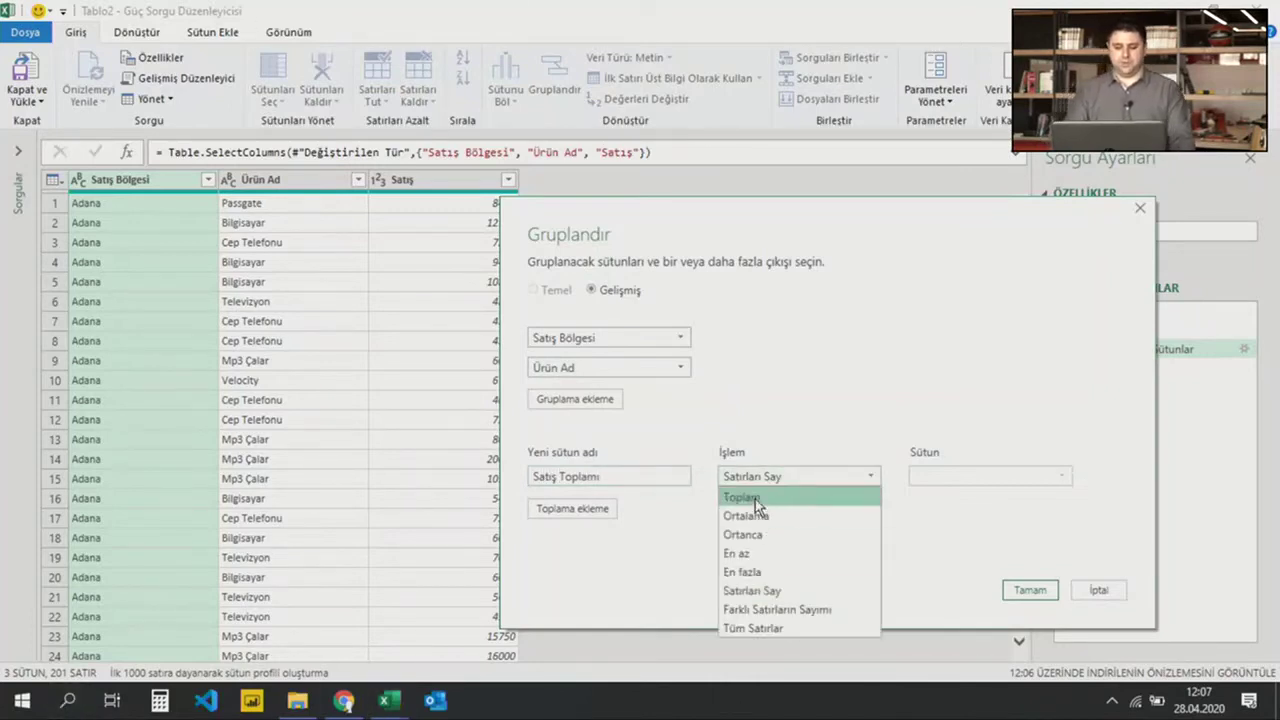
{"action": "left_click", "coordinate": [741, 497]}
{"action": "left_click", "coordinate": [921, 481]}
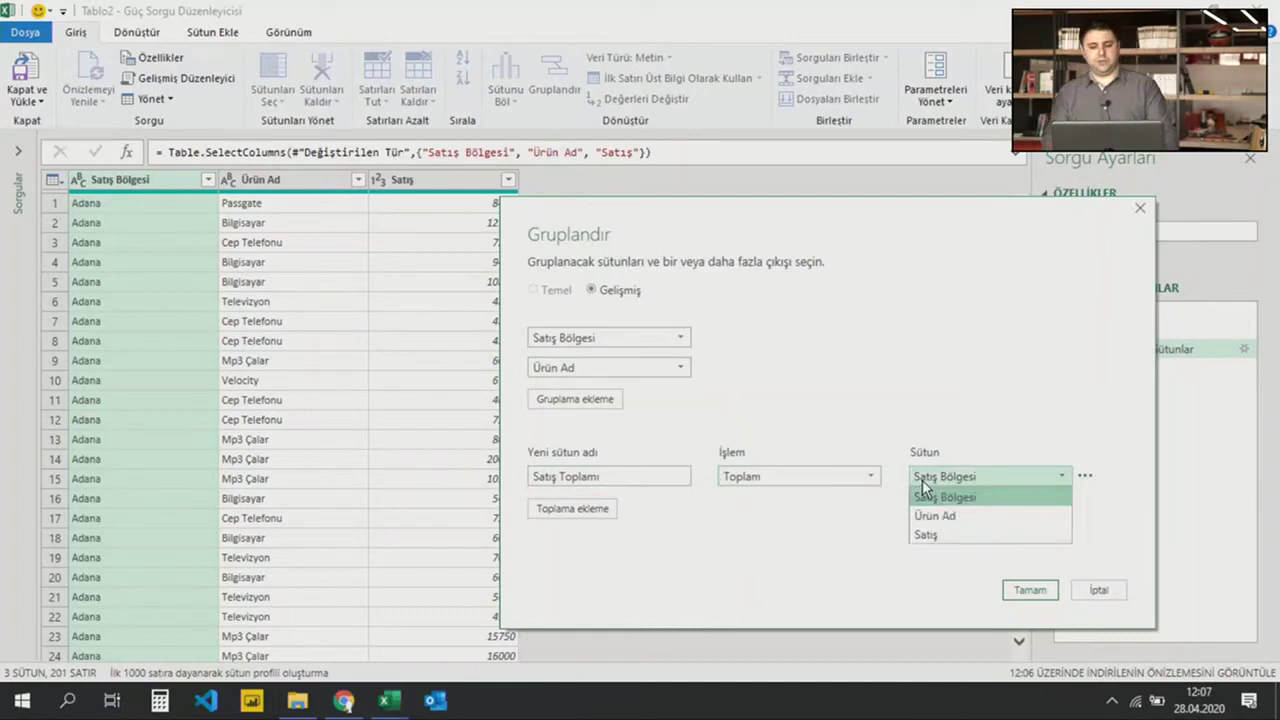
{"action": "left_click", "coordinate": [925, 537]}
{"action": "left_click", "coordinate": [1028, 590]}
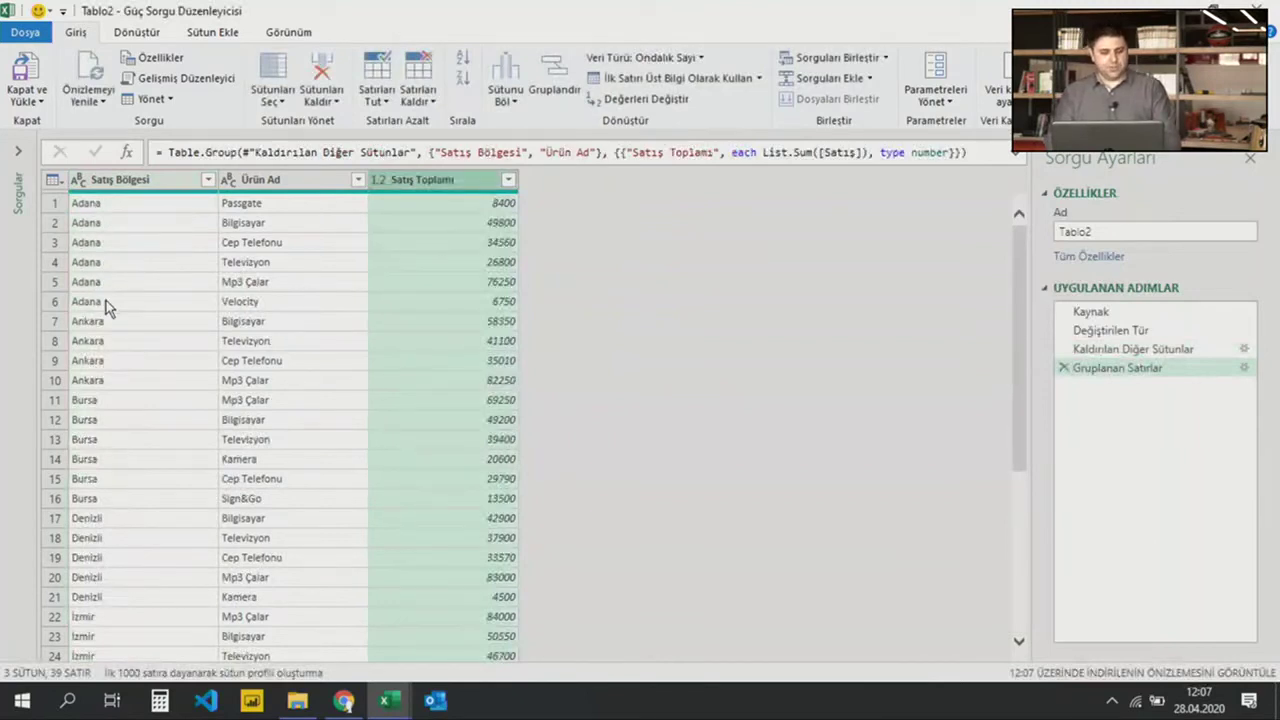
{"action": "left_click", "coordinate": [240, 303]}
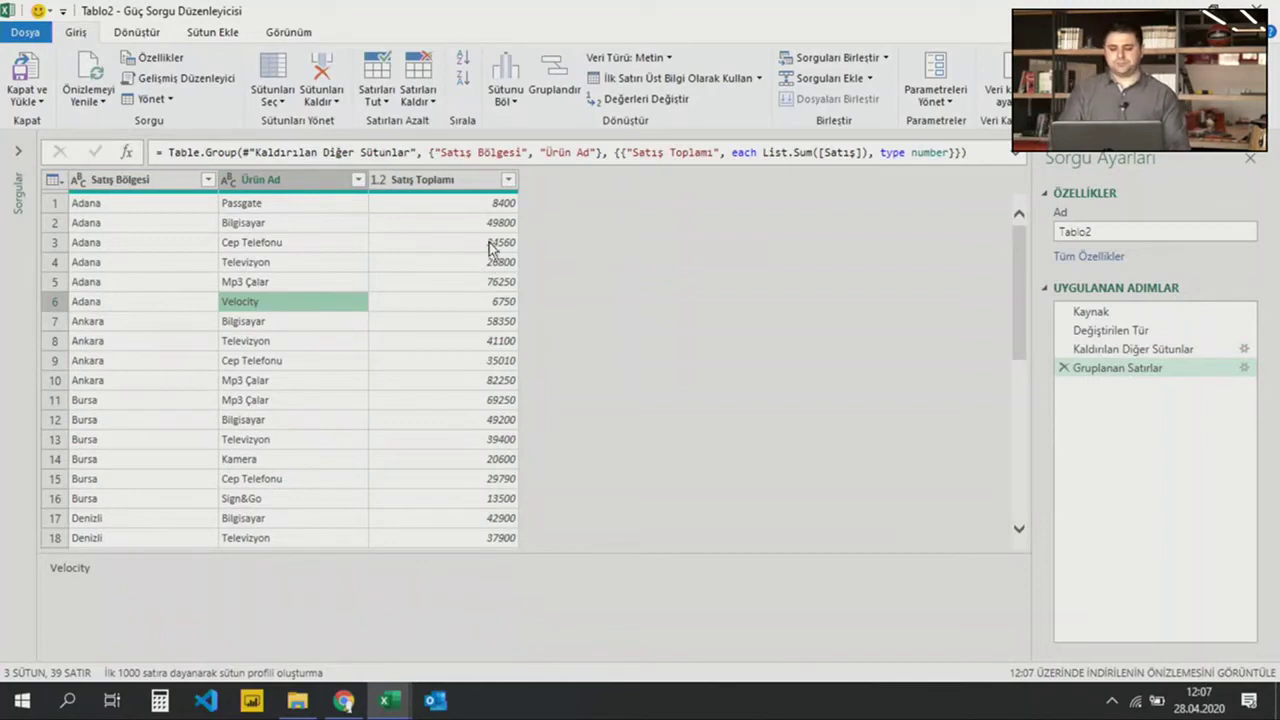
{"action": "left_click", "coordinate": [478, 205]}
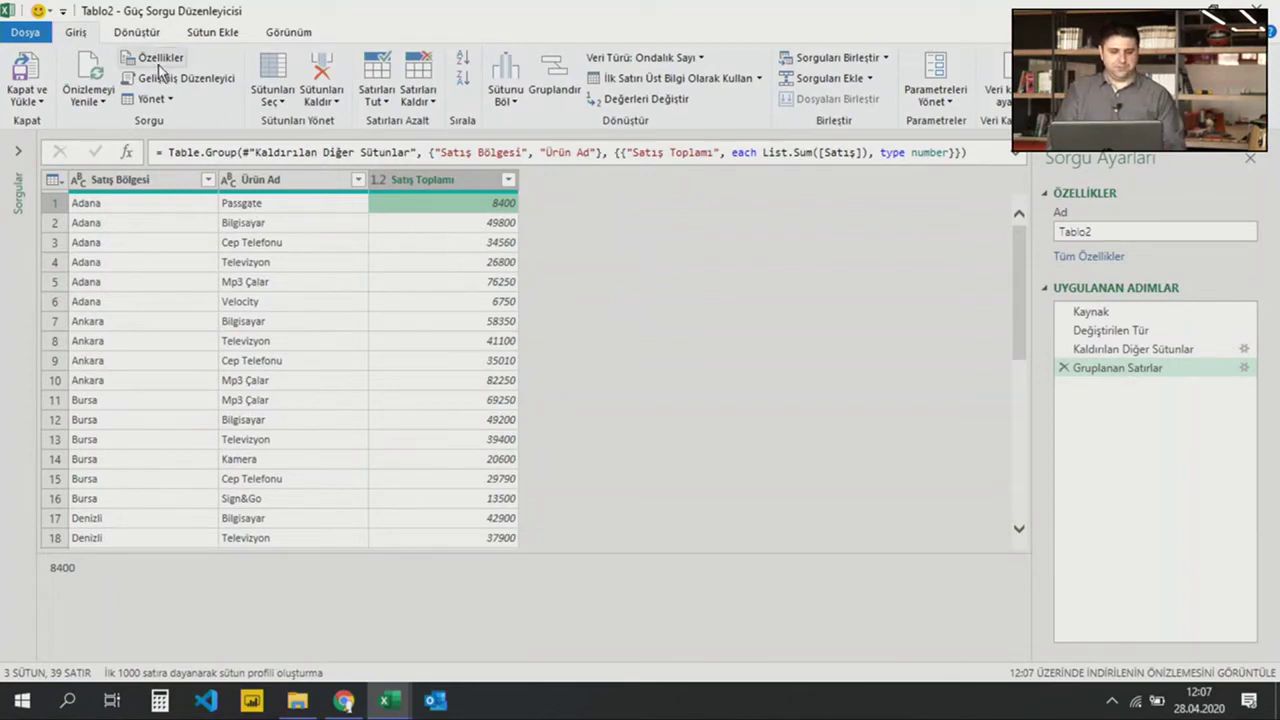
Regroup by Satış Bölgesi into a new Bölgeler column using the Tüm Satırlar operation
{"action": "left_click", "coordinate": [550, 104]}
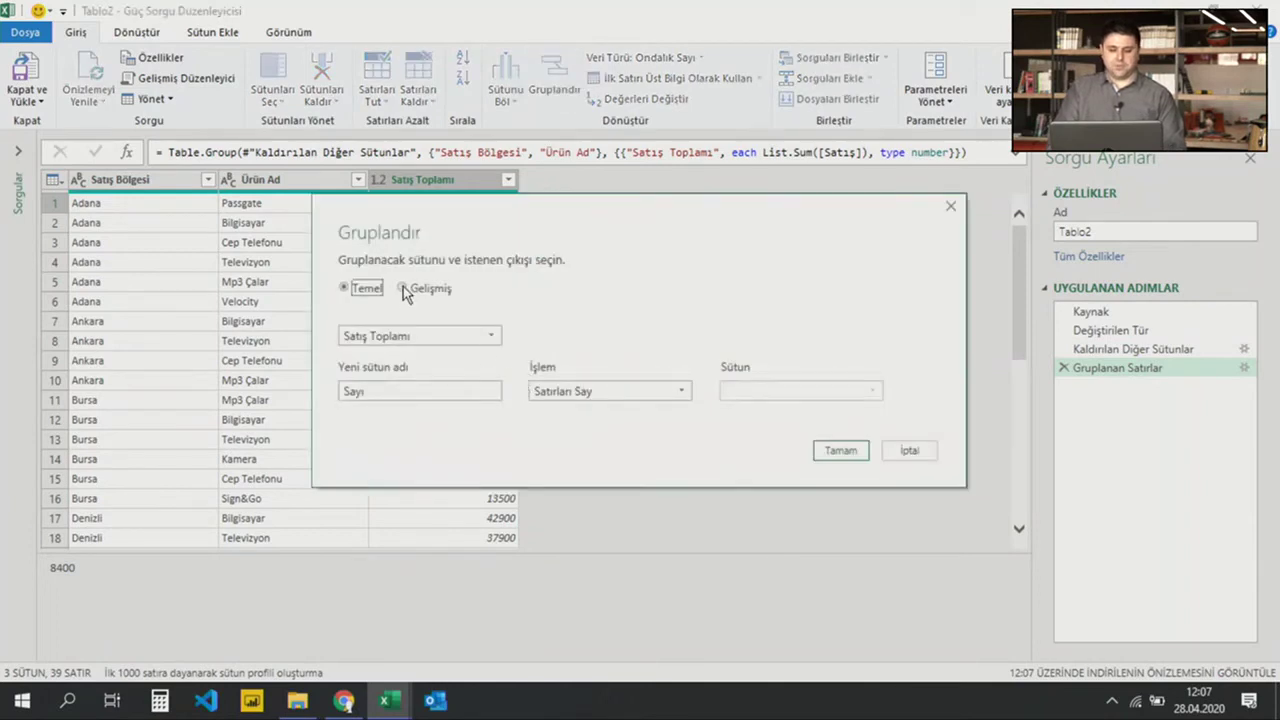
{"action": "left_click_drag", "start_coordinate": [417, 215], "coordinate": [540, 215]}
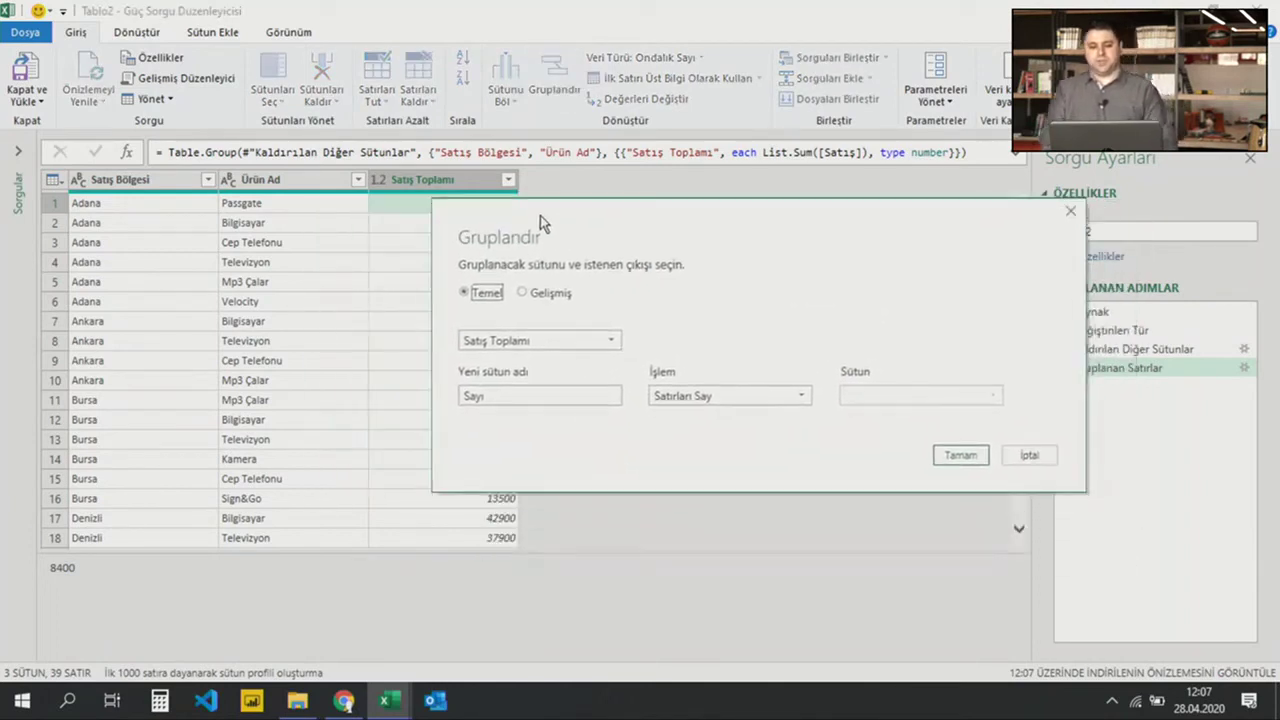
{"action": "left_click", "coordinate": [525, 348]}
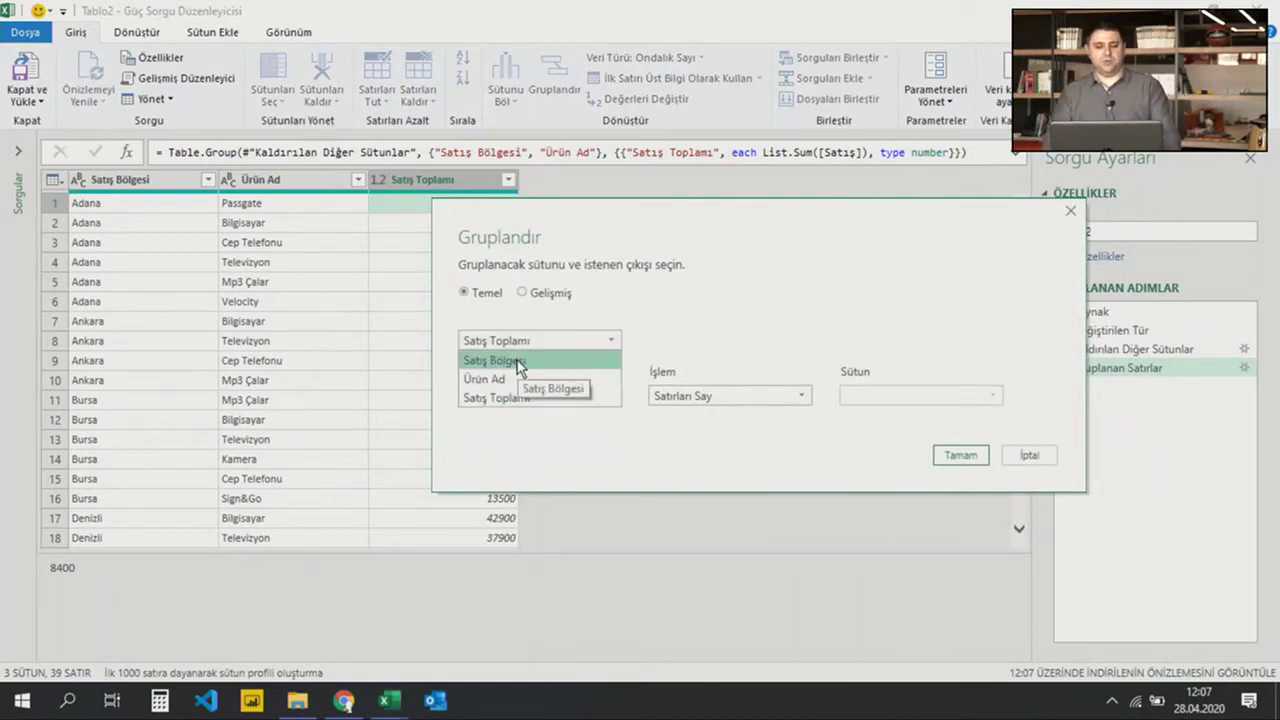
{"action": "left_click", "coordinate": [519, 362]}
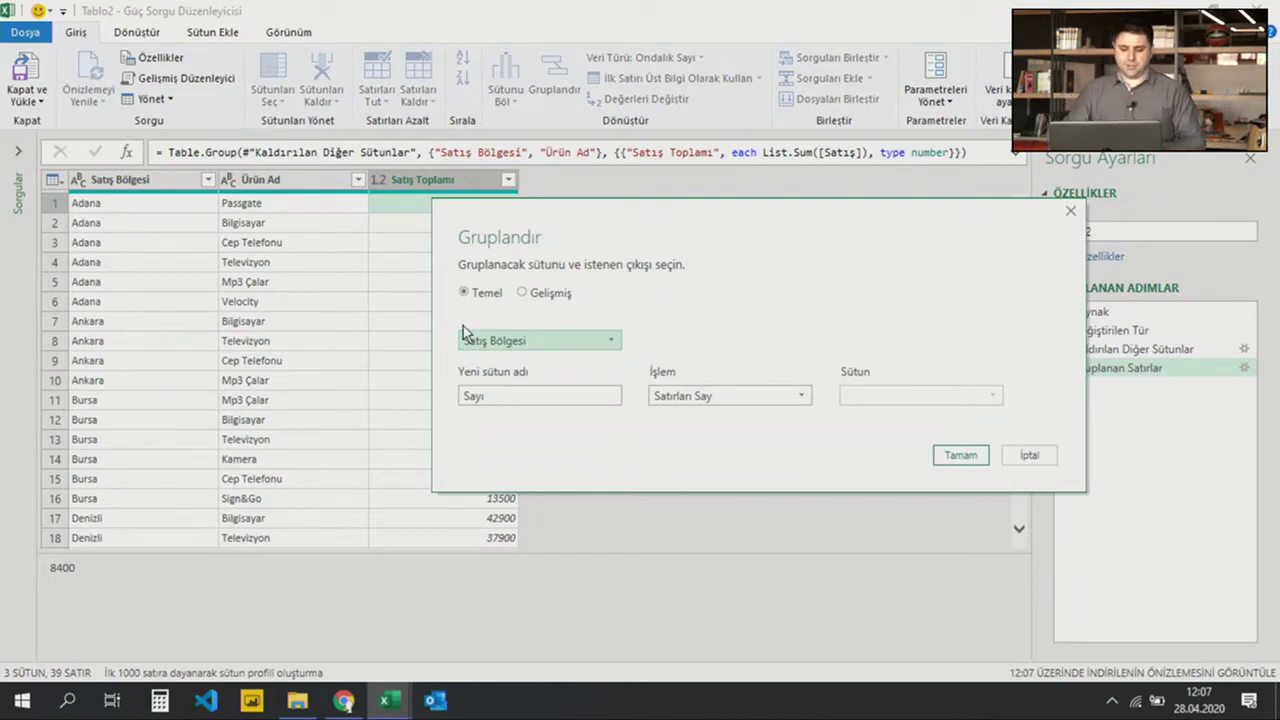
{"action": "double_click", "coordinate": [494, 396]}
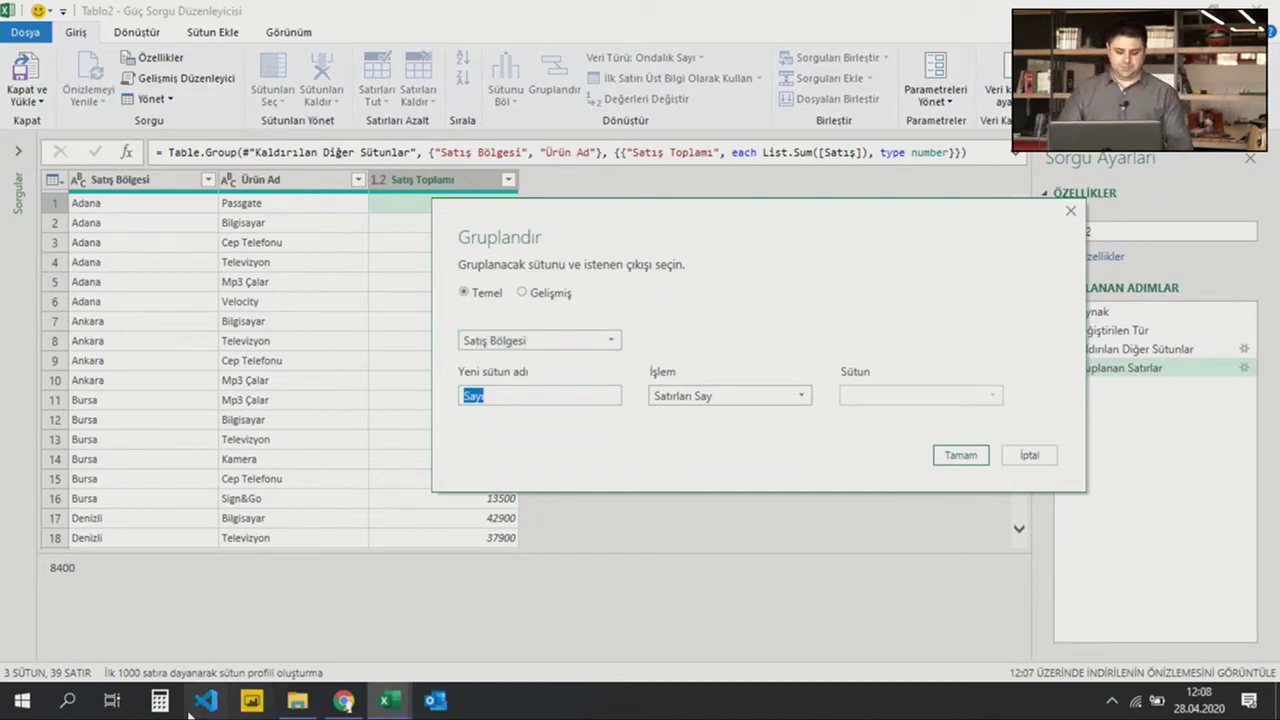
{"action": "type", "text": "Bölgeler"}
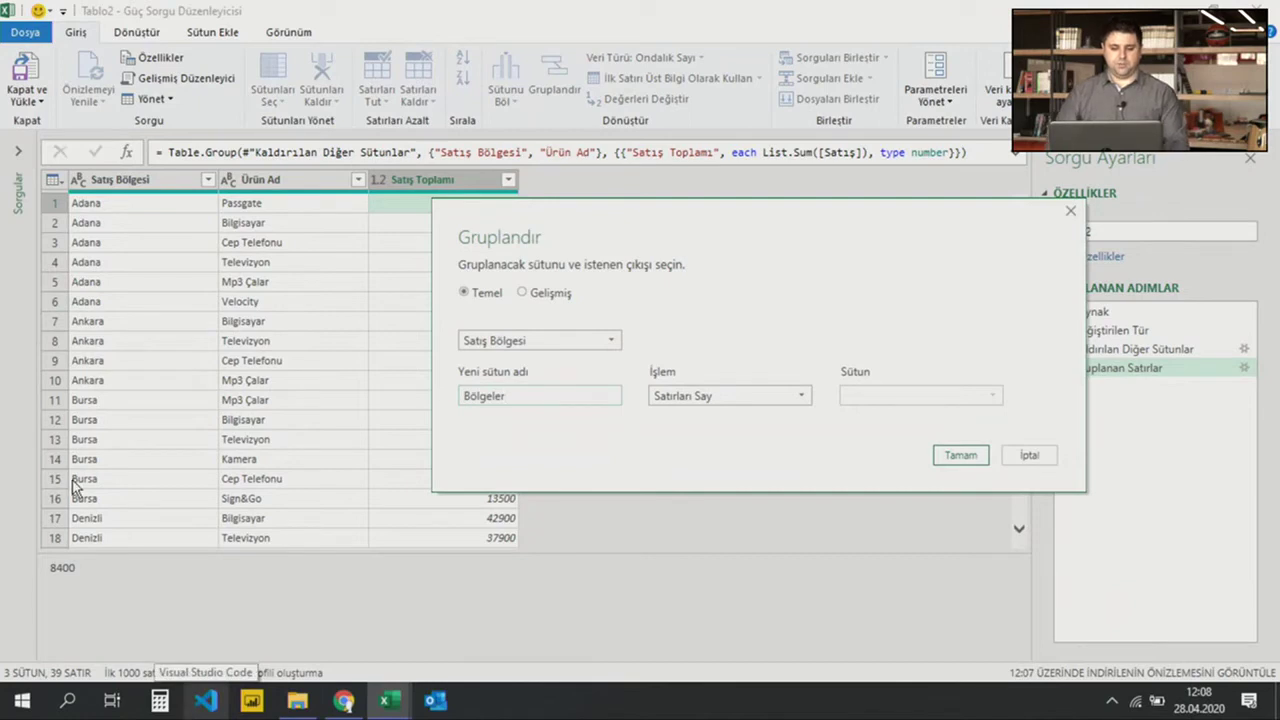
{"action": "left_click", "coordinate": [703, 396]}
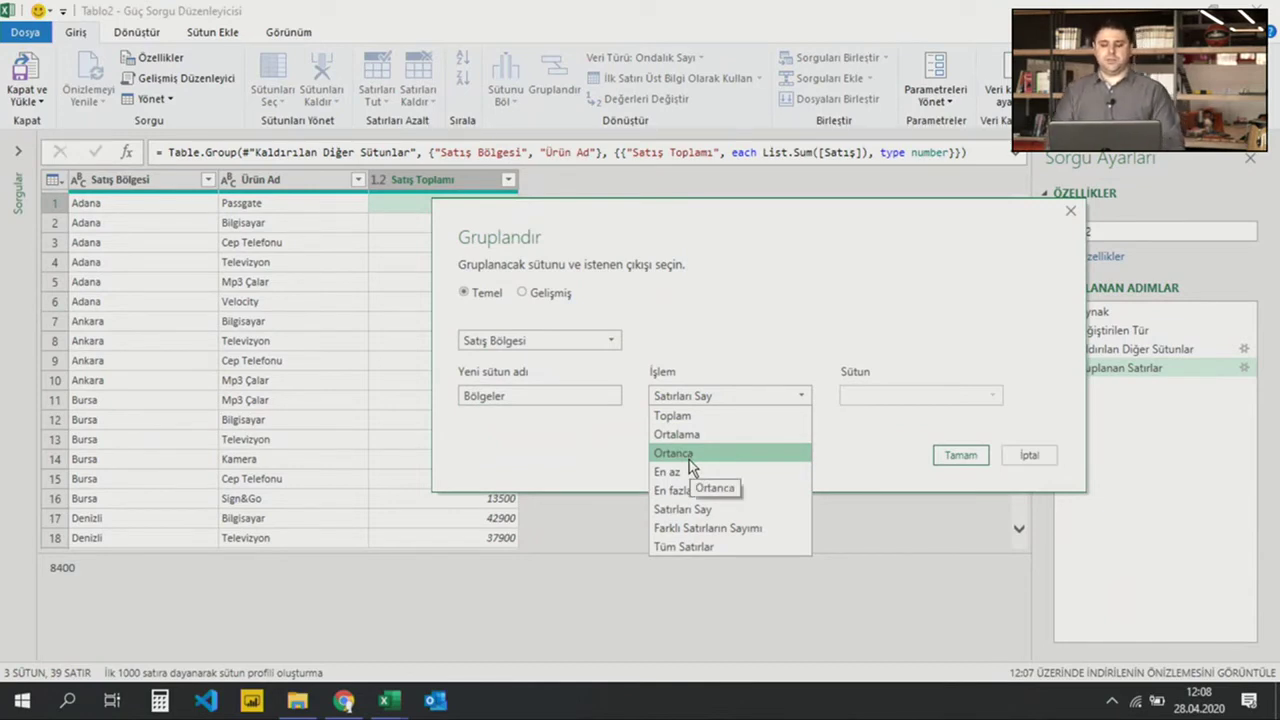
{"action": "left_click", "coordinate": [689, 545]}
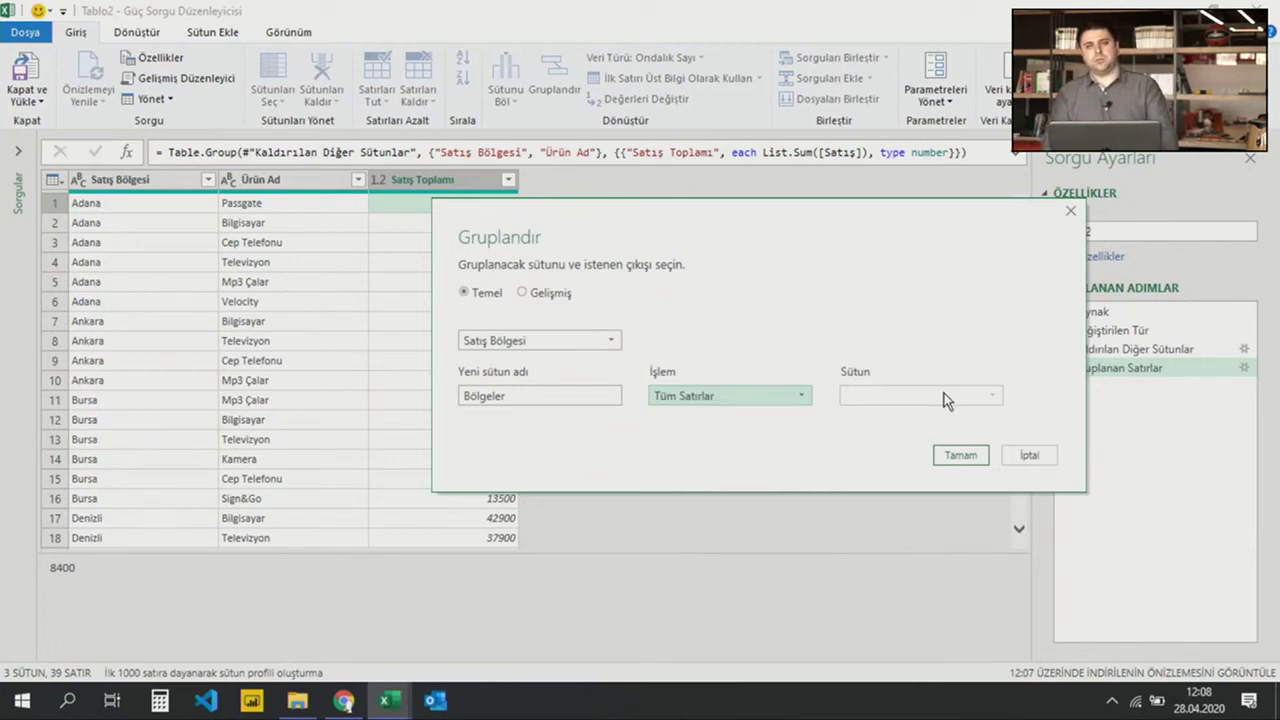
{"action": "left_click", "coordinate": [955, 458]}
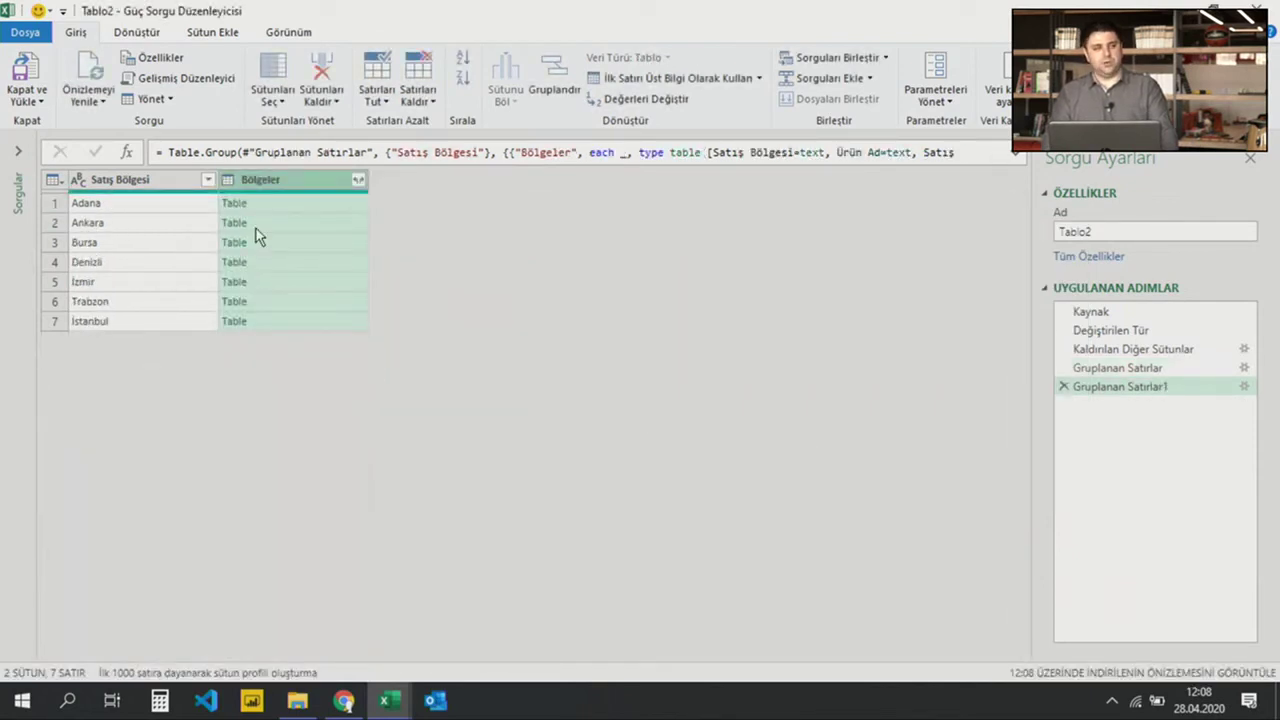
Preview the nested Bölgeler tables of all seven regions, Adana to İstanbul, ending on Adana's totals
{"action": "left_click", "coordinate": [296, 209]}
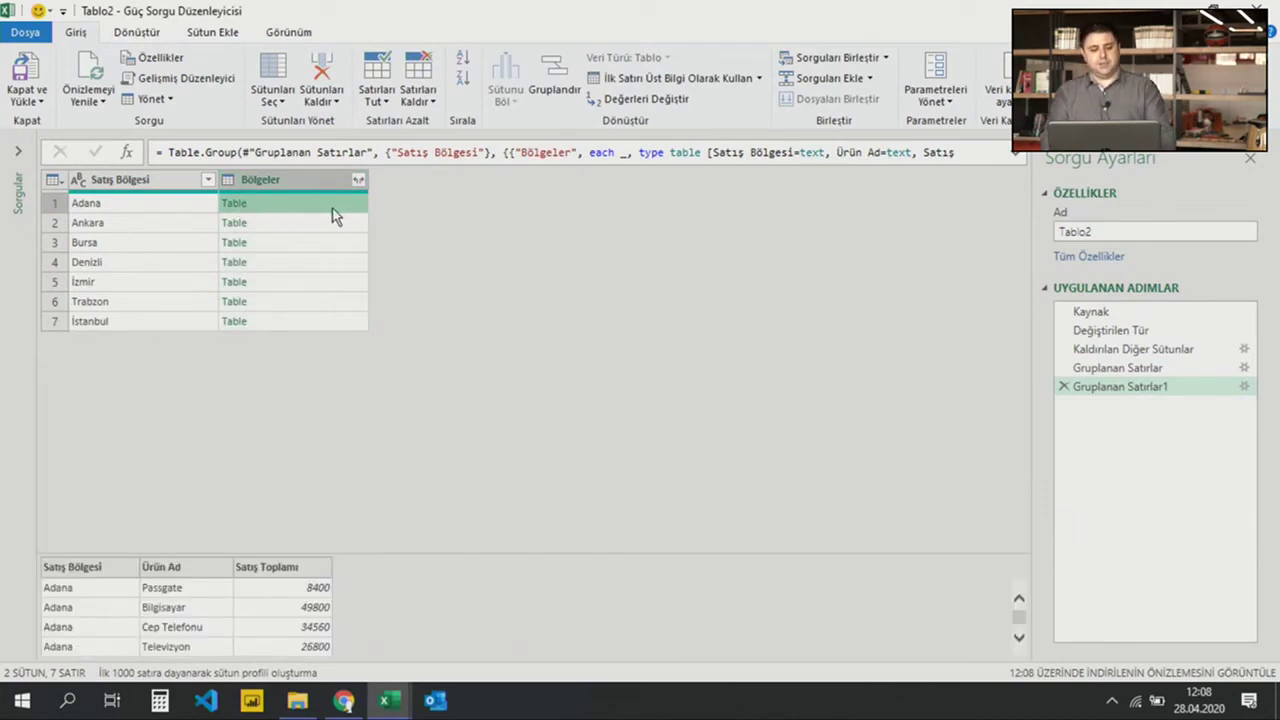
{"action": "left_click_drag", "start_coordinate": [225, 552], "coordinate": [225, 477]}
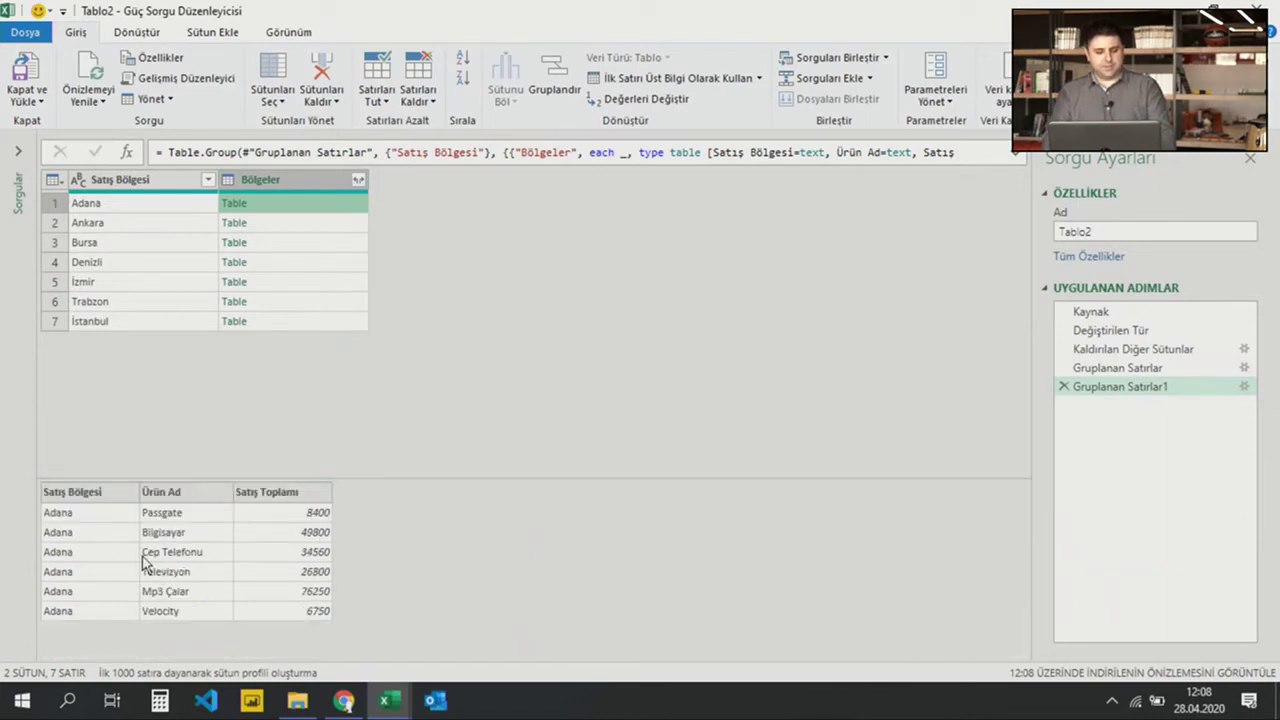
{"action": "left_click", "coordinate": [329, 226]}
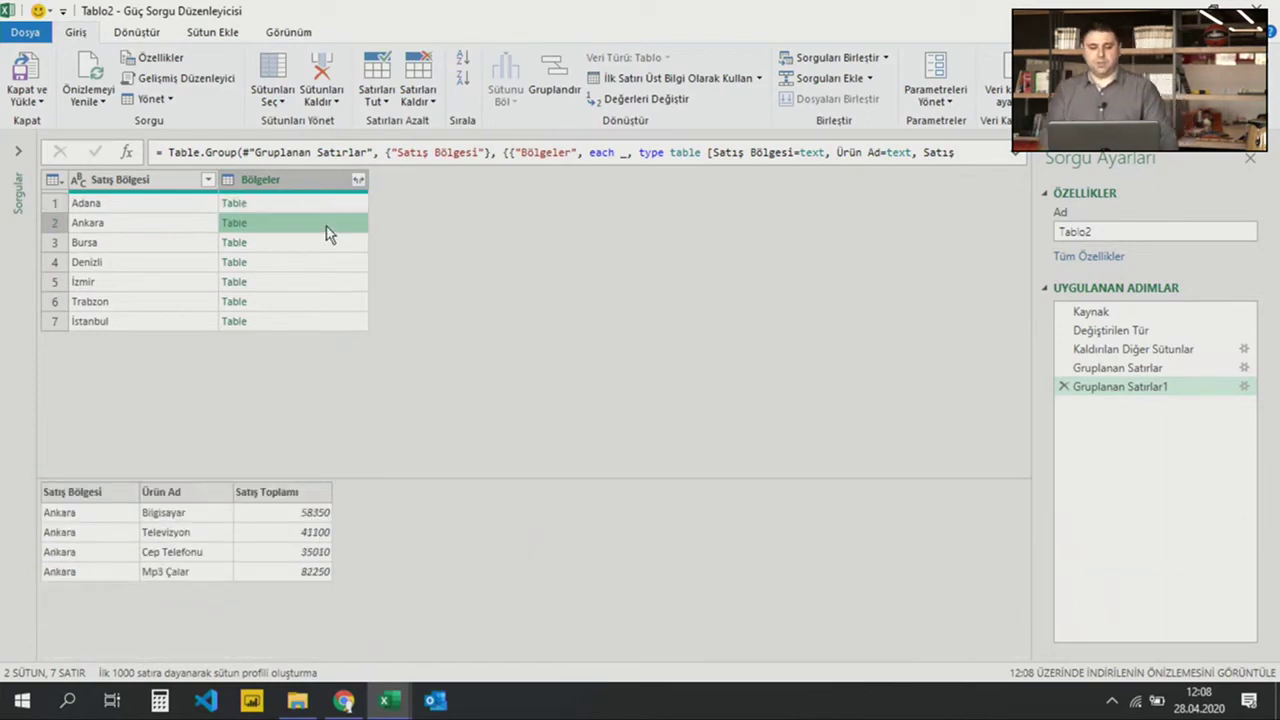
{"action": "left_click", "coordinate": [318, 243]}
{"action": "left_click", "coordinate": [318, 263]}
{"action": "left_click", "coordinate": [324, 283]}
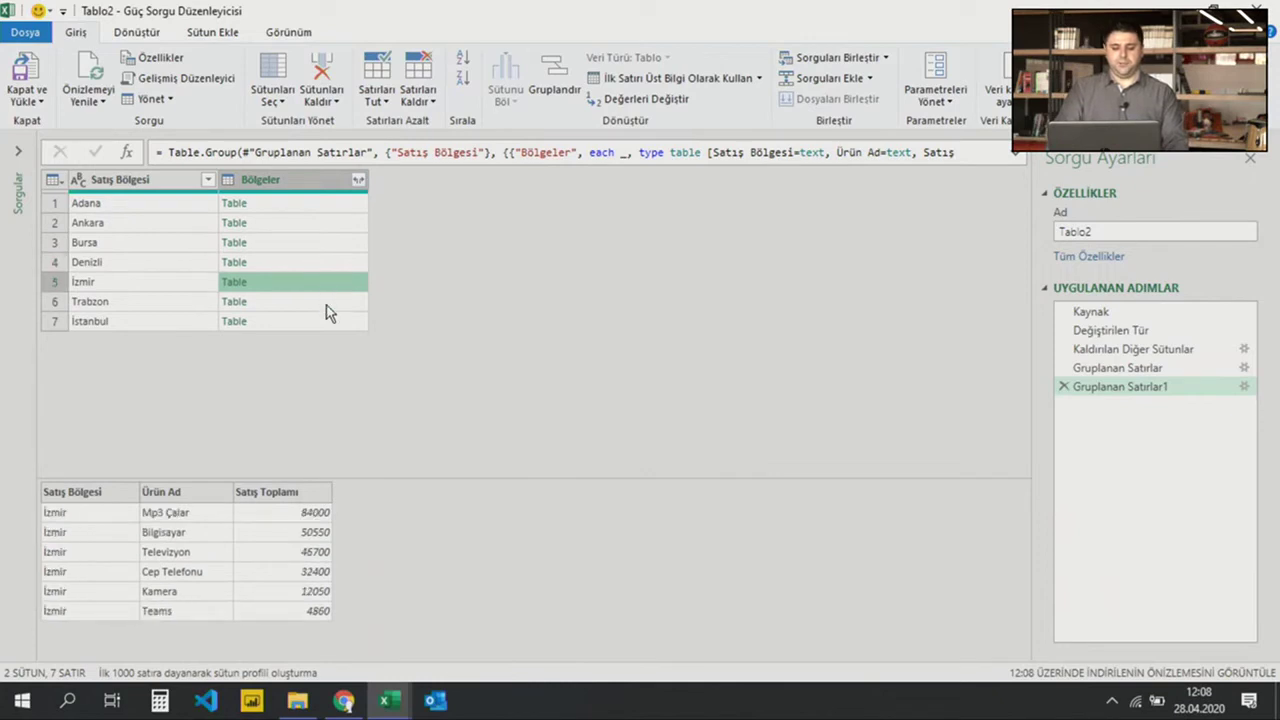
{"action": "left_click", "coordinate": [327, 302]}
{"action": "left_click", "coordinate": [329, 321]}
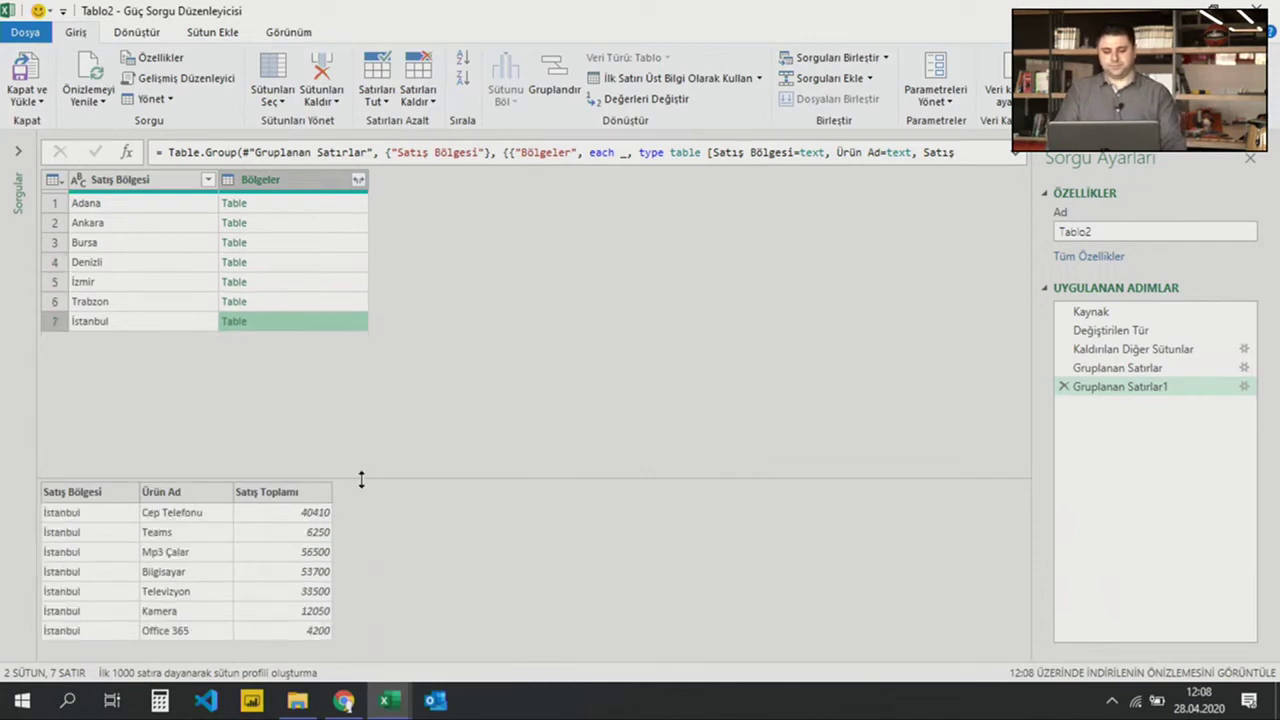
{"action": "left_click_drag", "start_coordinate": [362, 480], "coordinate": [362, 573]}
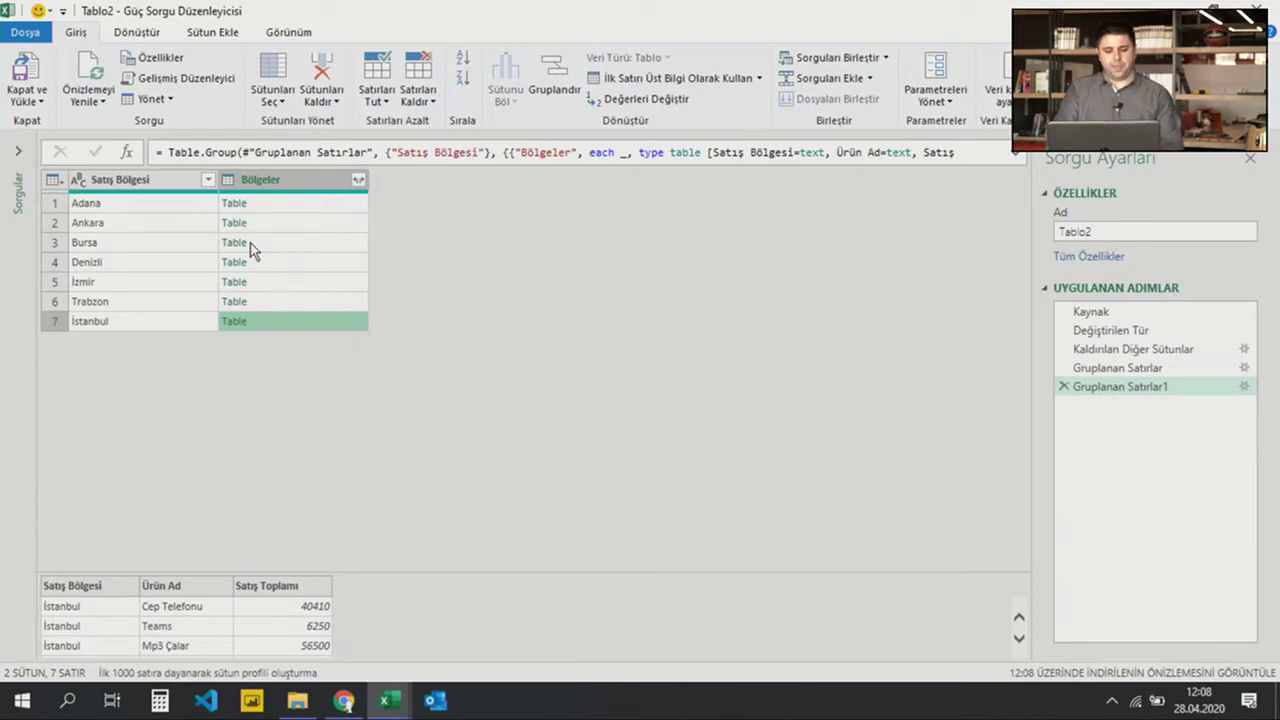
{"action": "left_click", "coordinate": [318, 206]}
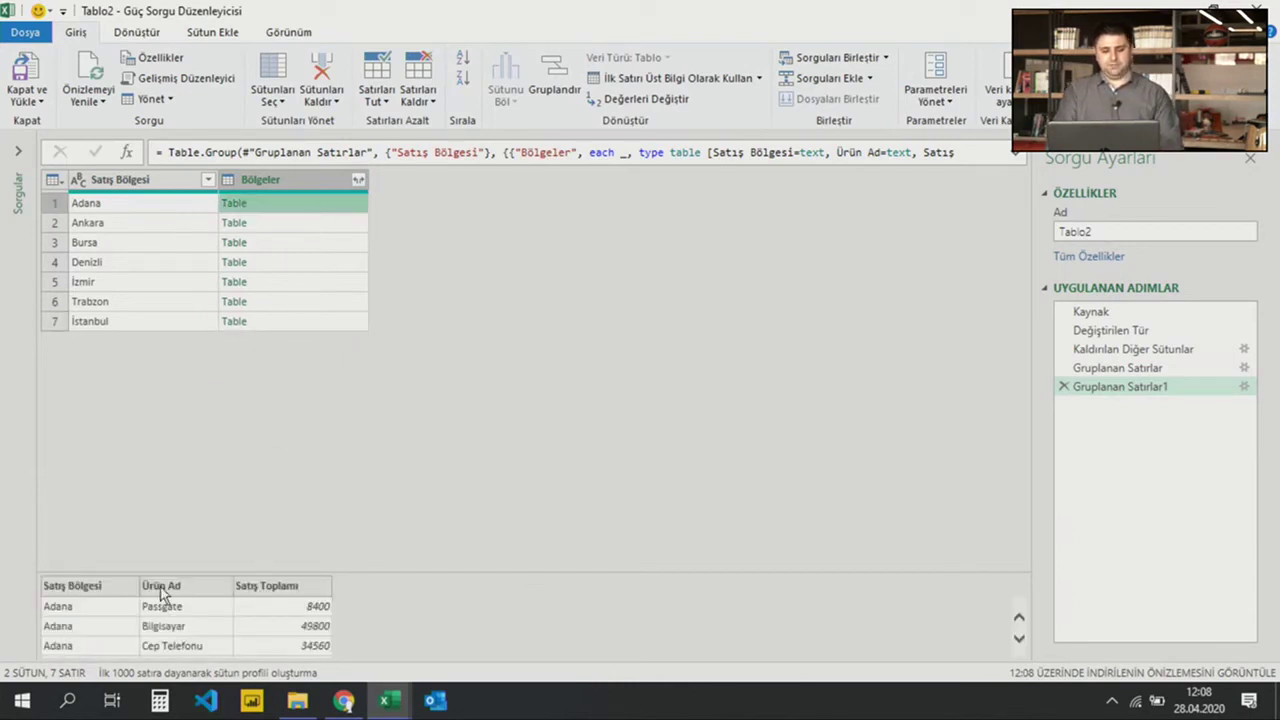
{"action": "left_click_drag", "start_coordinate": [205, 575], "coordinate": [210, 538]}
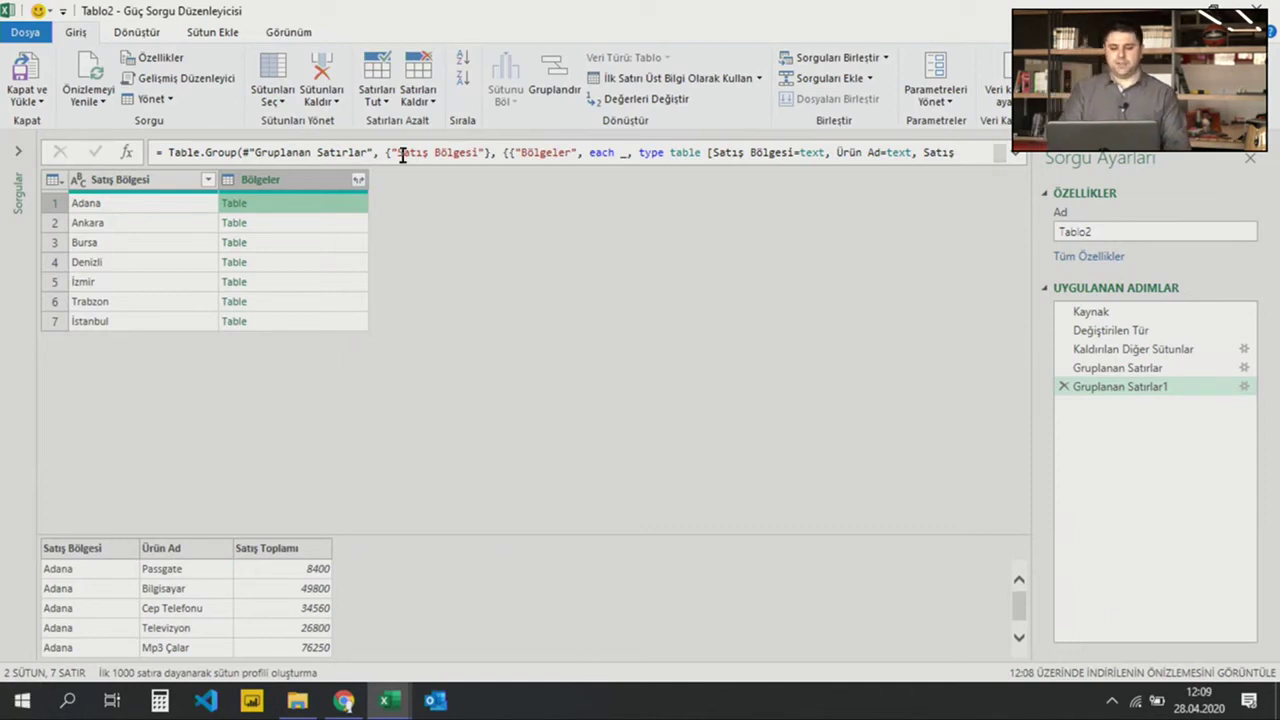
{"action": "left_click", "coordinate": [199, 34]}
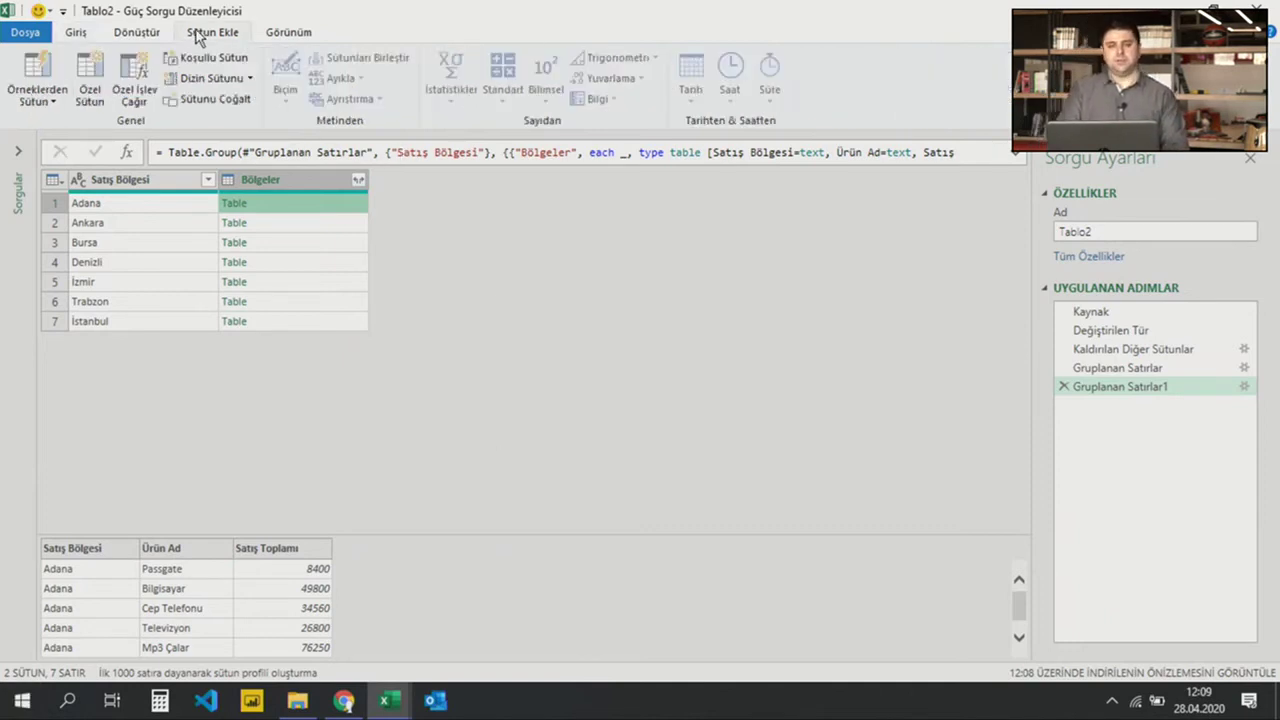
Add a custom column Tüm Ürünler with the formula = Table.Column([Bölgeler], "Ürün Ad")
{"action": "left_click", "coordinate": [88, 84]}
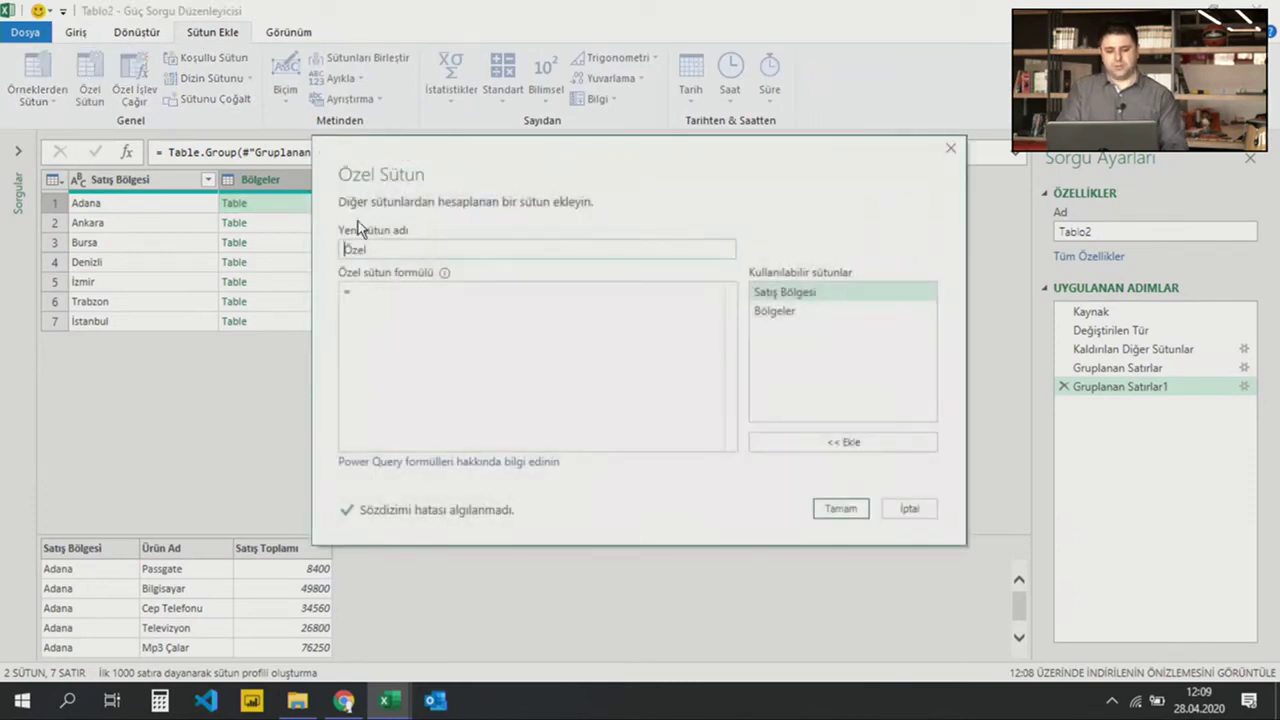
{"action": "left_click_drag", "start_coordinate": [393, 180], "coordinate": [574, 175]}
{"action": "double_click", "coordinate": [563, 233]}
{"action": "mouse_move", "coordinate": [297, 701]}
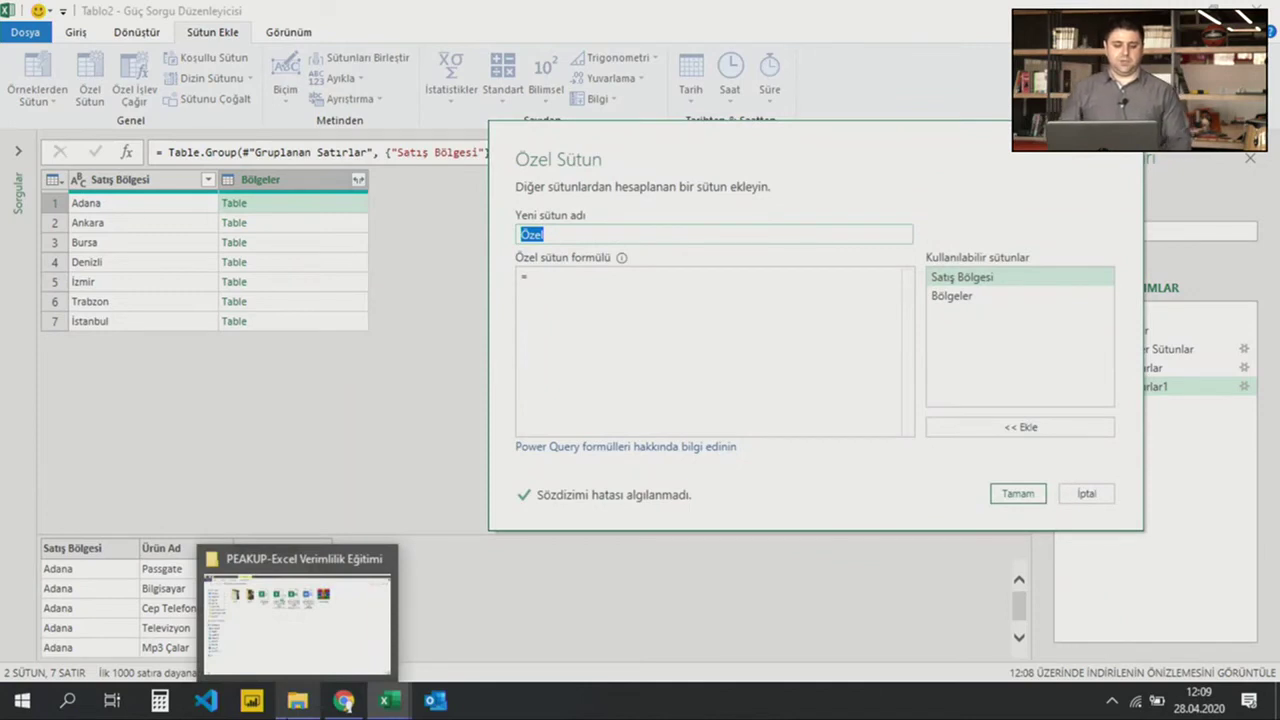
{"action": "type", "text": "Tüm Ürünler"}
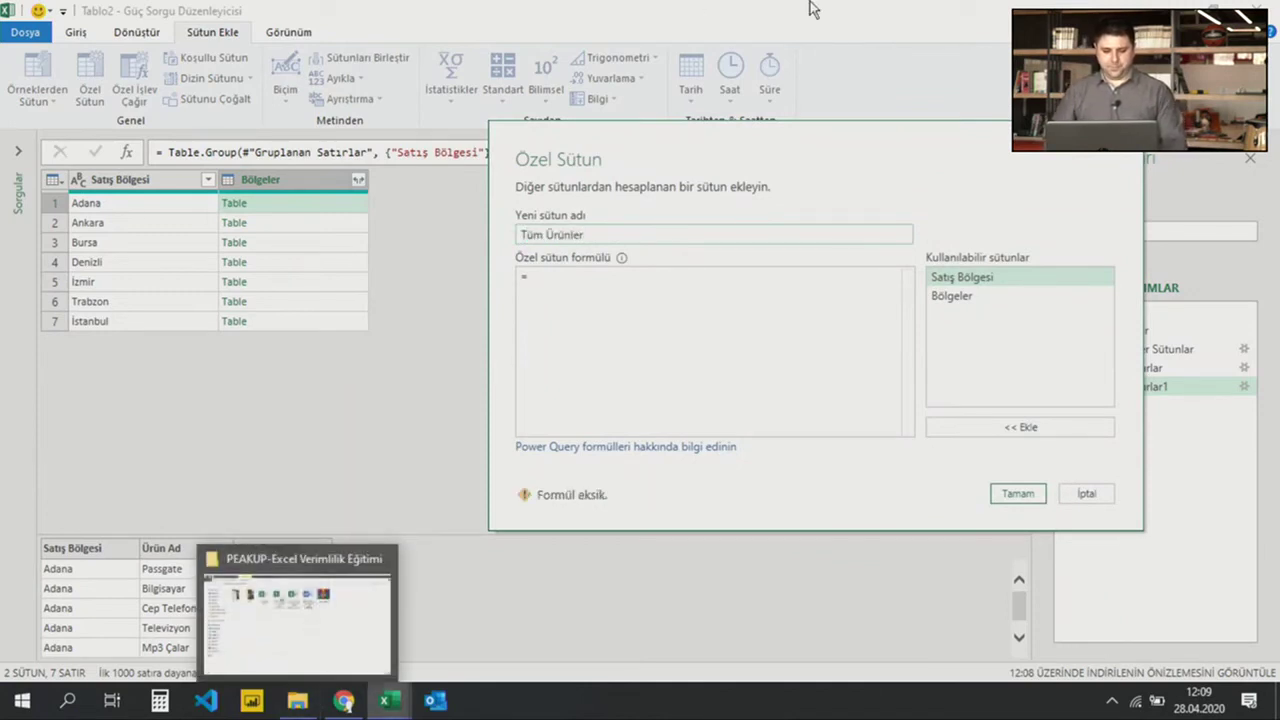
{"action": "left_click", "coordinate": [557, 302]}
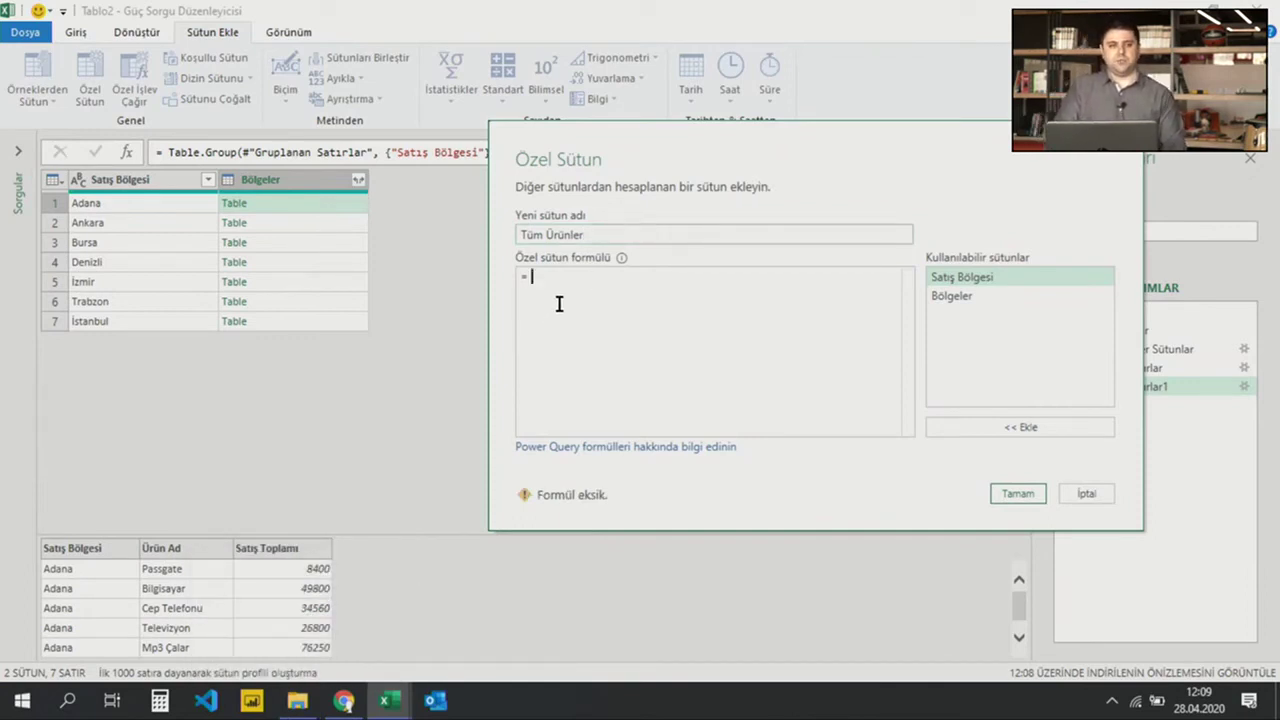
{"action": "type", "text": "Ta"}
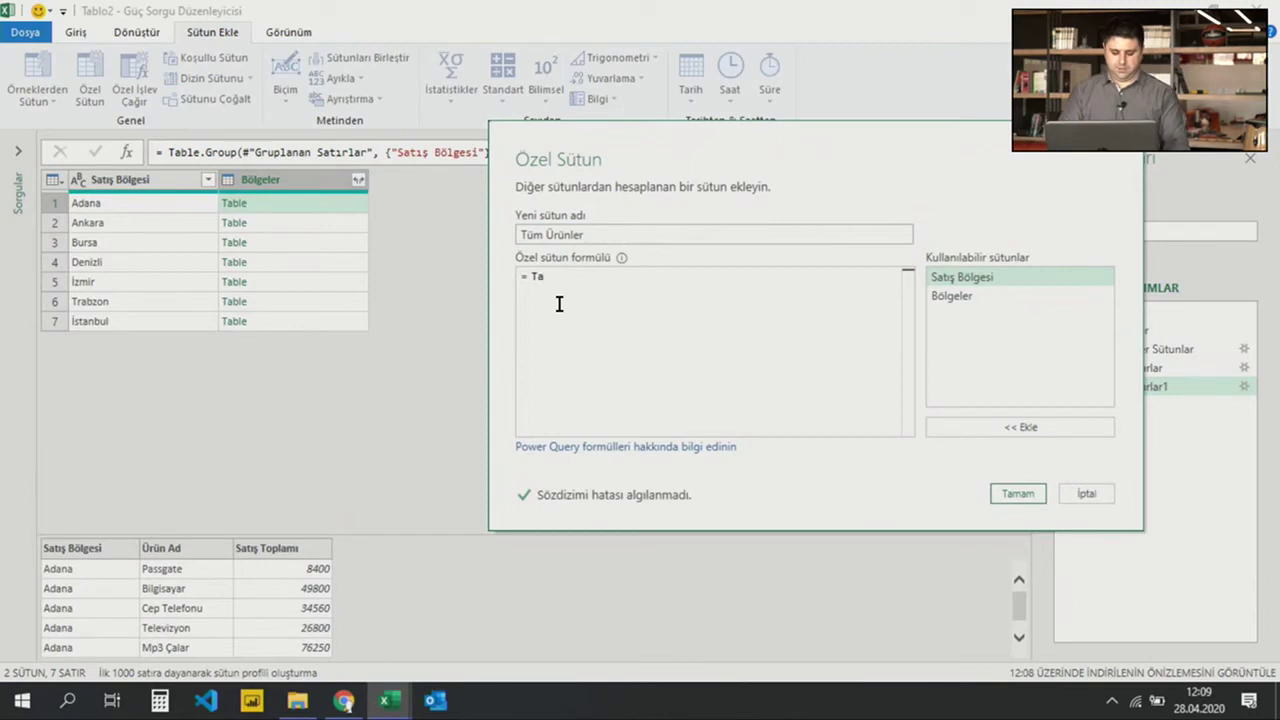
{"action": "type", "text": "ble"}
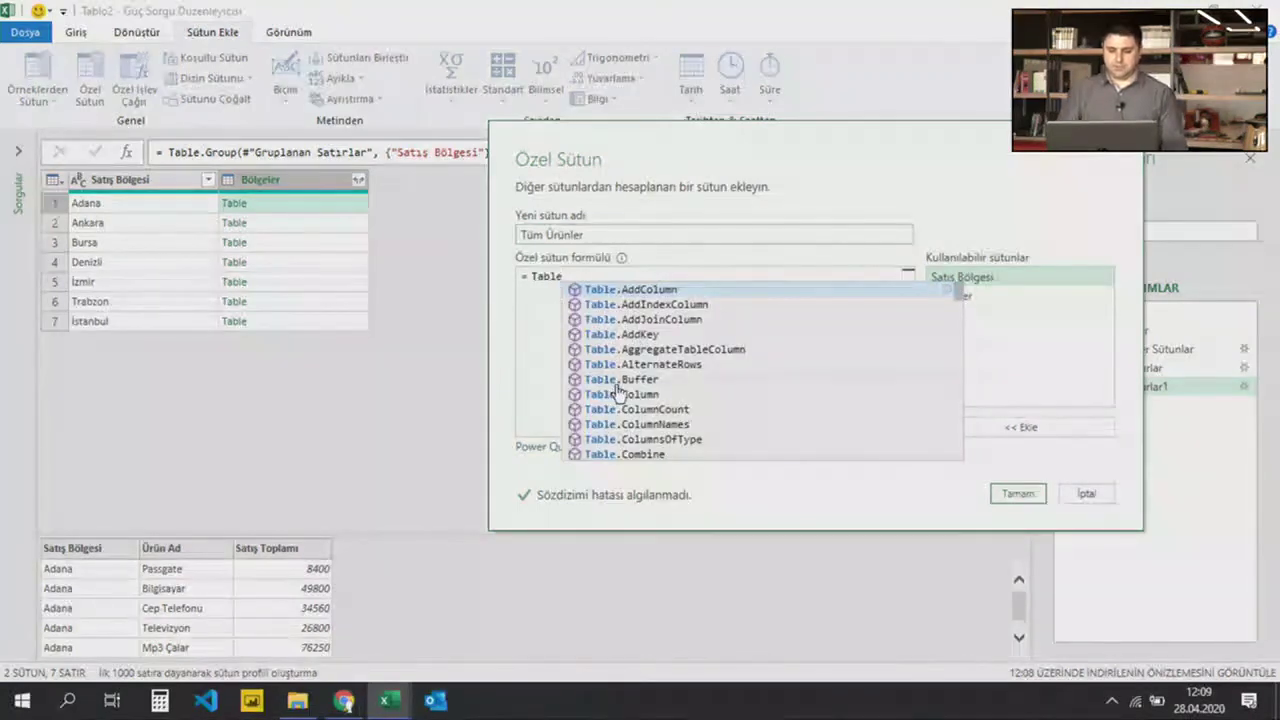
{"action": "left_click", "coordinate": [616, 395]}
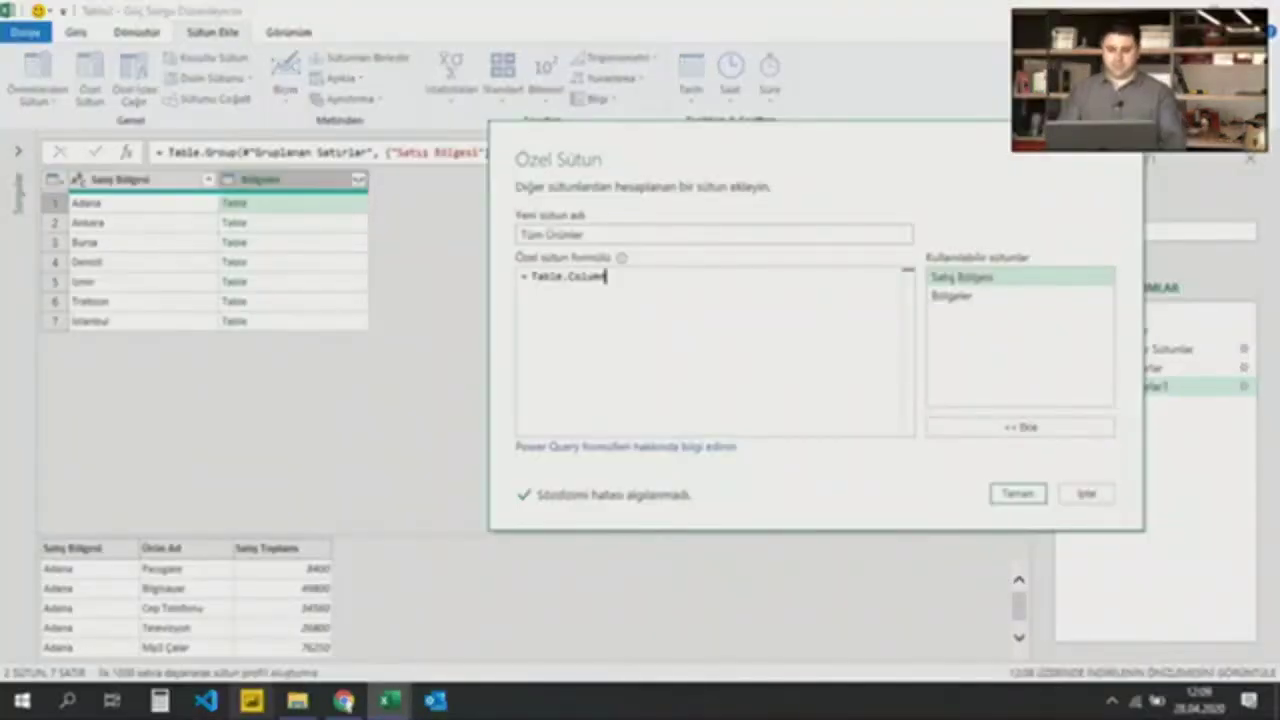
{"action": "type", "text": "("}
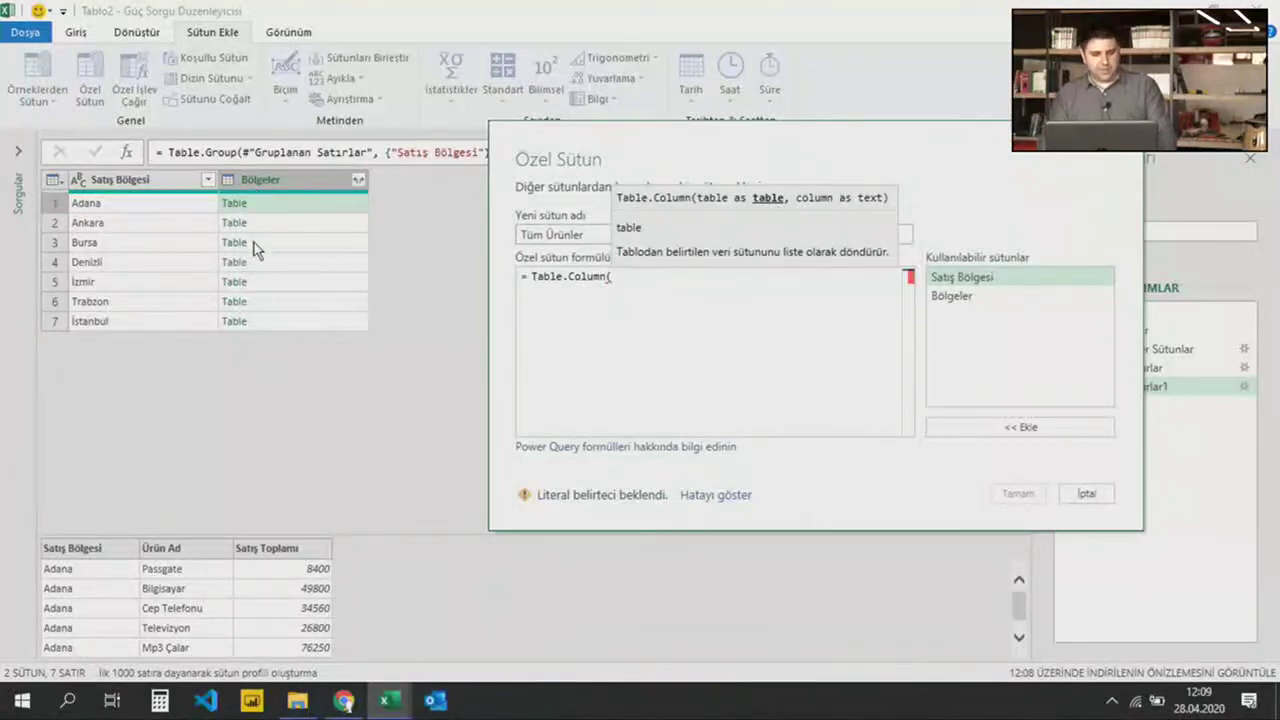
{"action": "left_click", "coordinate": [950, 298]}
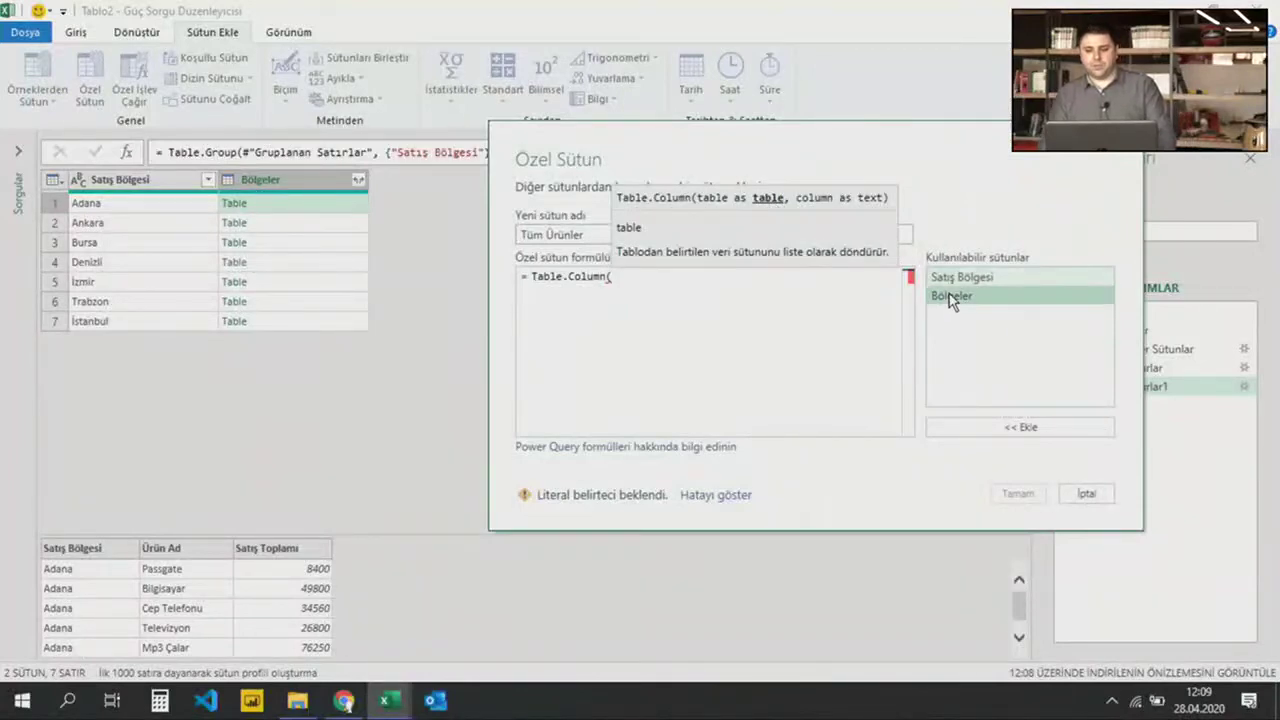
{"action": "double_click", "coordinate": [950, 297]}
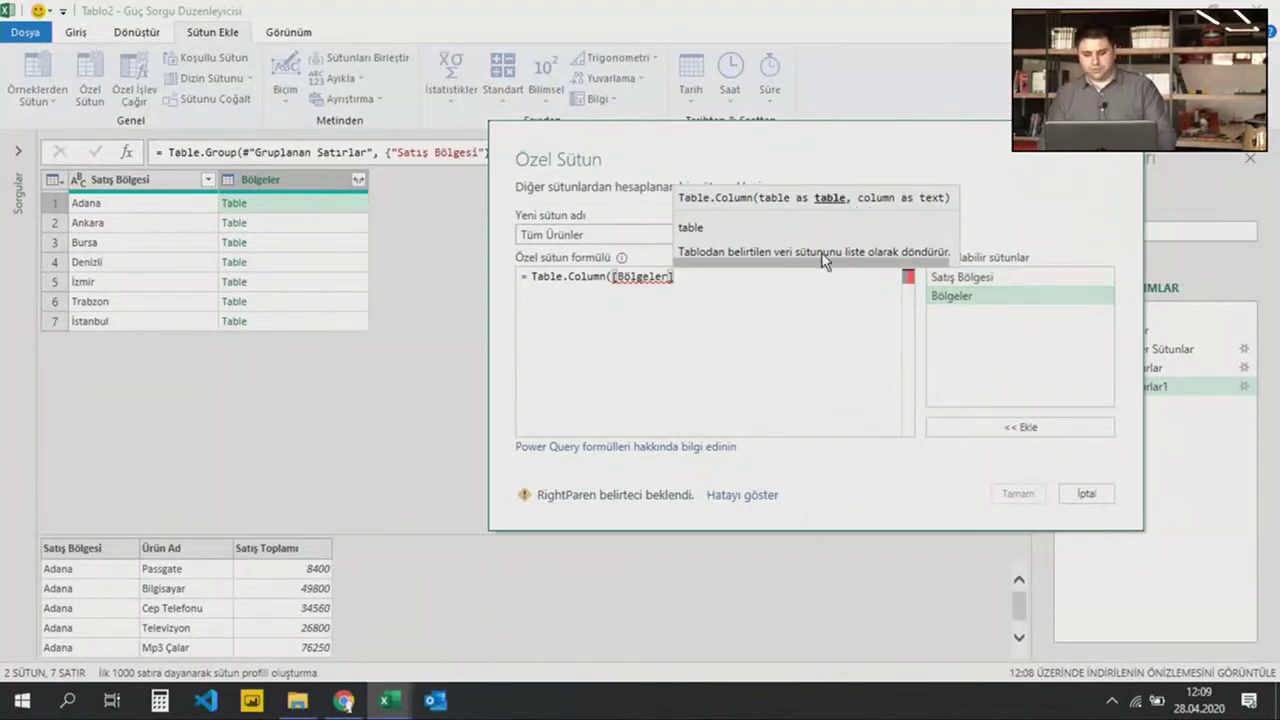
{"action": "type", "text": ", \"Ürün Ad"}
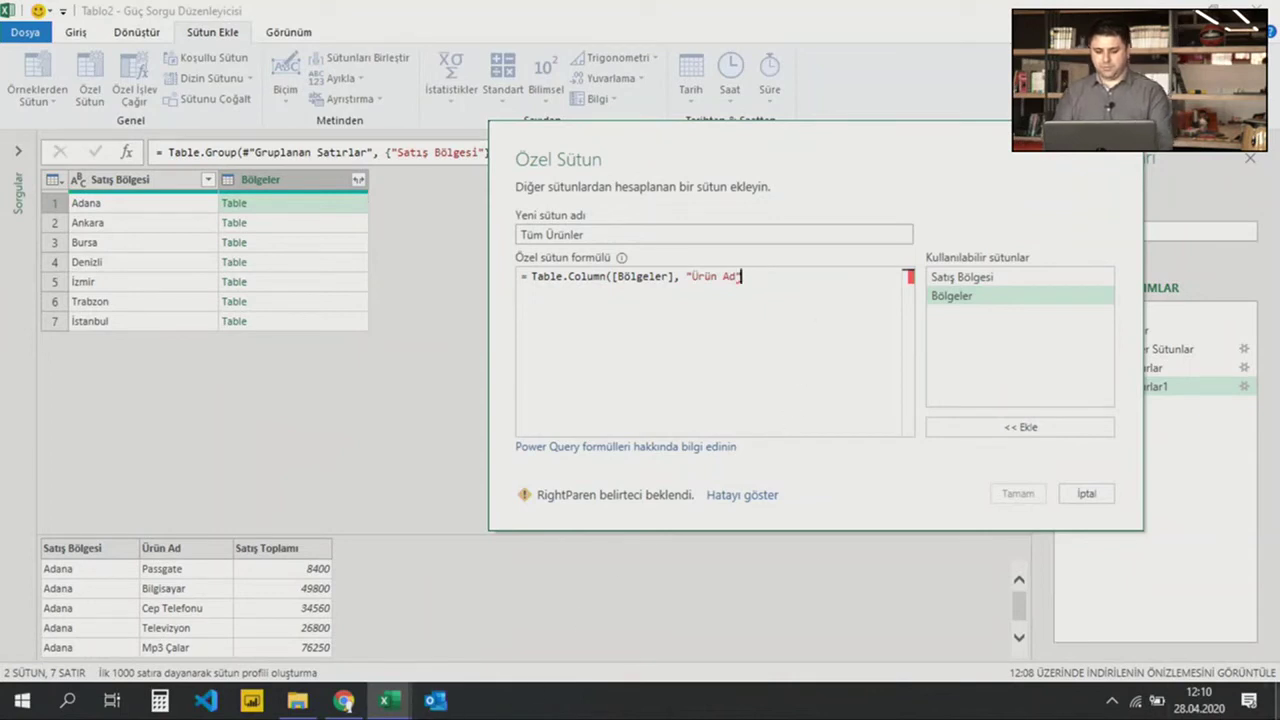
{"action": "type", "text": ")"}
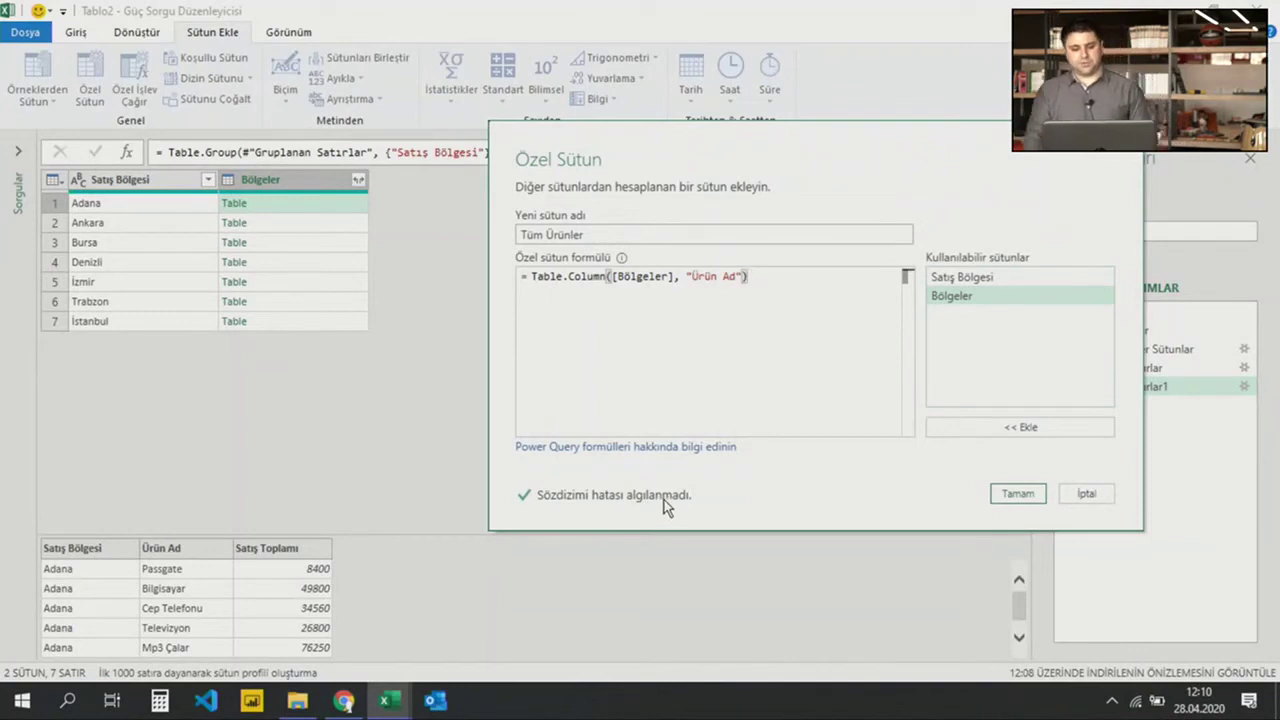
{"action": "left_click", "coordinate": [1018, 494]}
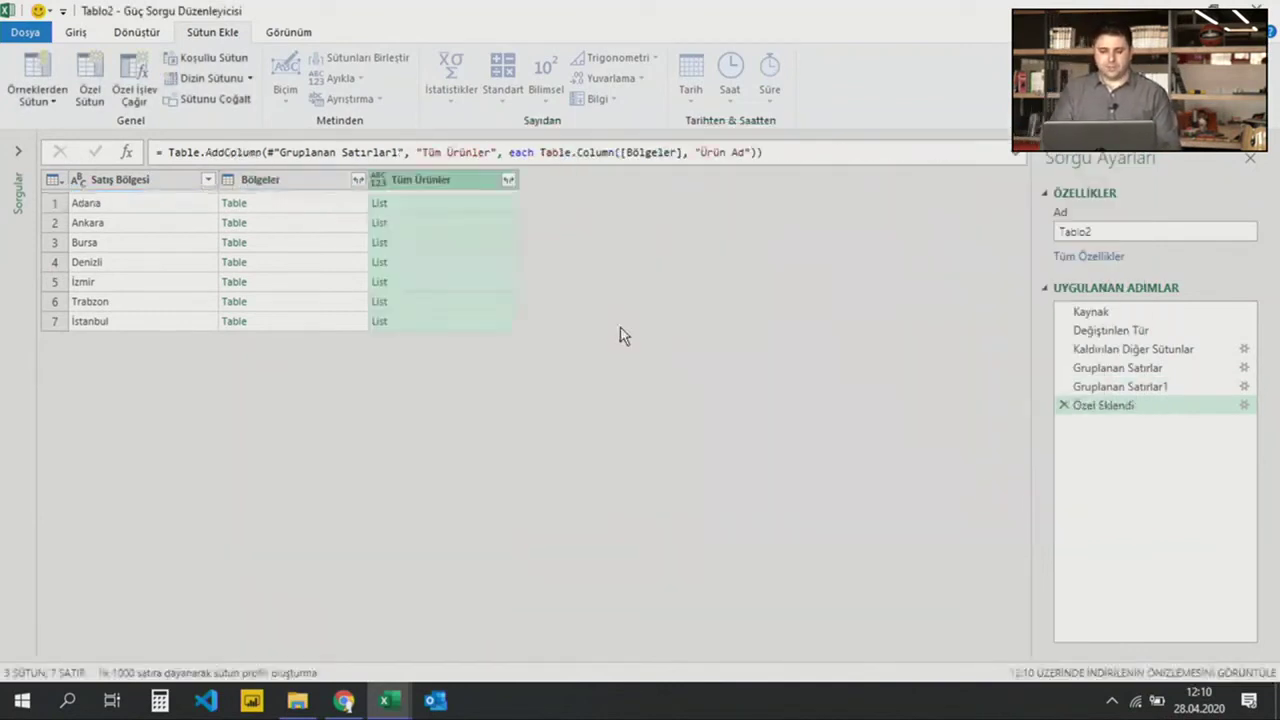
Preview each region's product-name list in the Tüm Ürünler column, Adana through İstanbul
{"action": "left_click", "coordinate": [424, 211]}
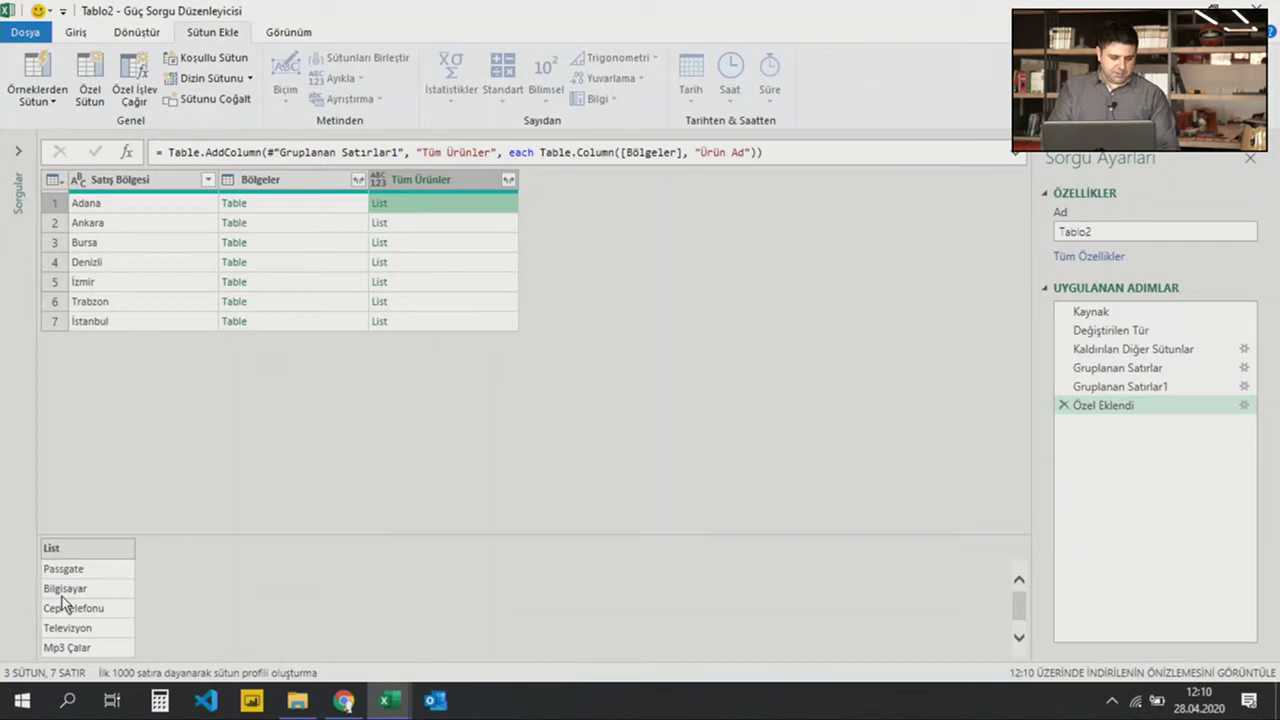
{"action": "left_click", "coordinate": [422, 224]}
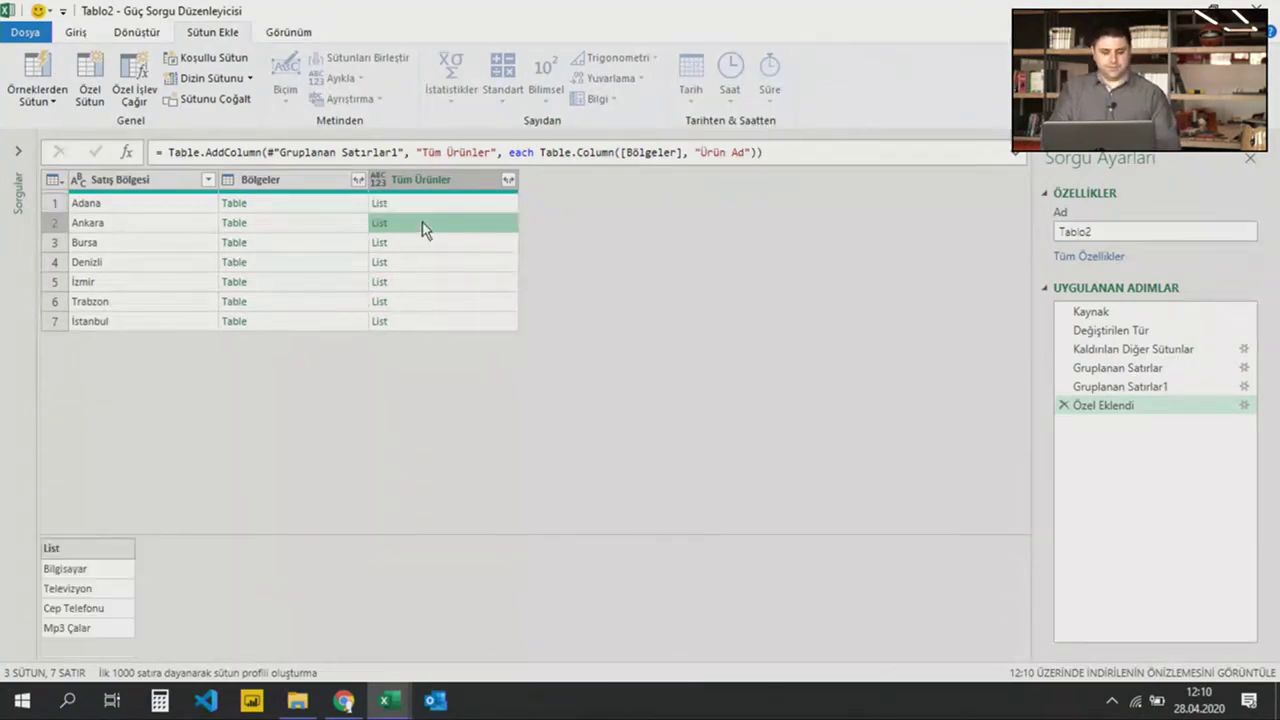
{"action": "left_click", "coordinate": [440, 243]}
{"action": "left_click", "coordinate": [429, 280]}
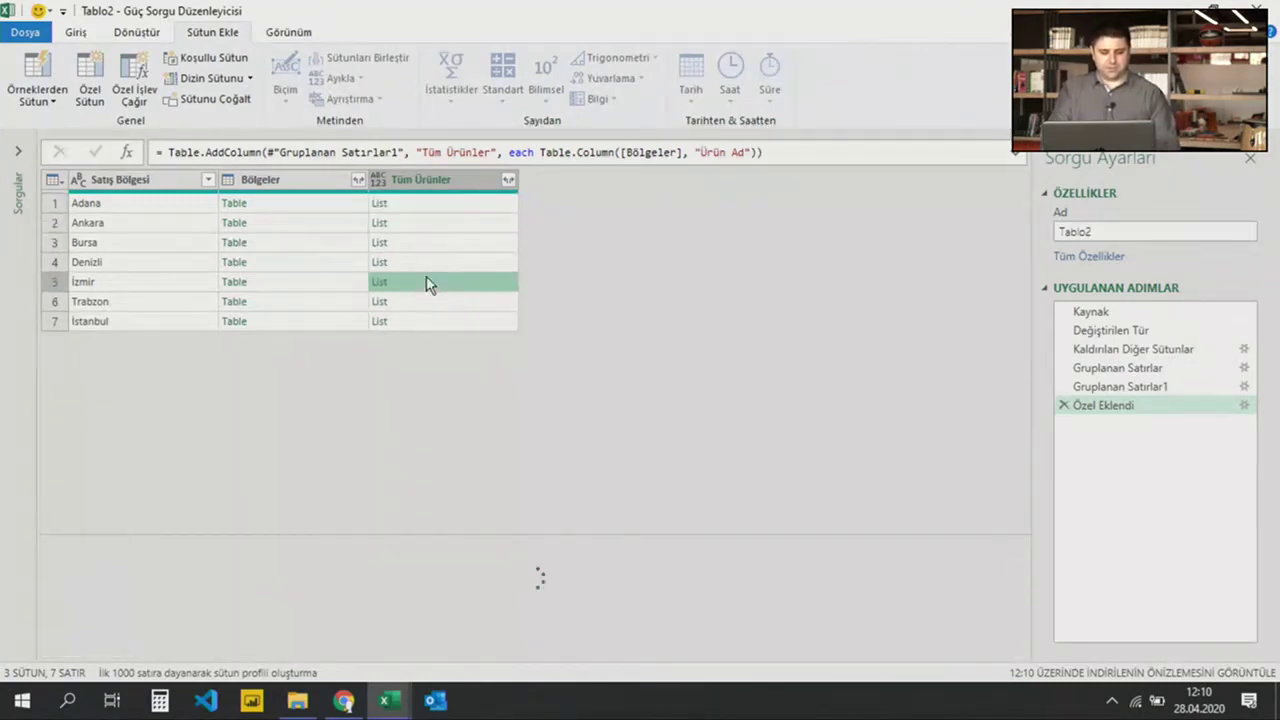
{"action": "left_click", "coordinate": [433, 264]}
{"action": "left_click", "coordinate": [429, 322]}
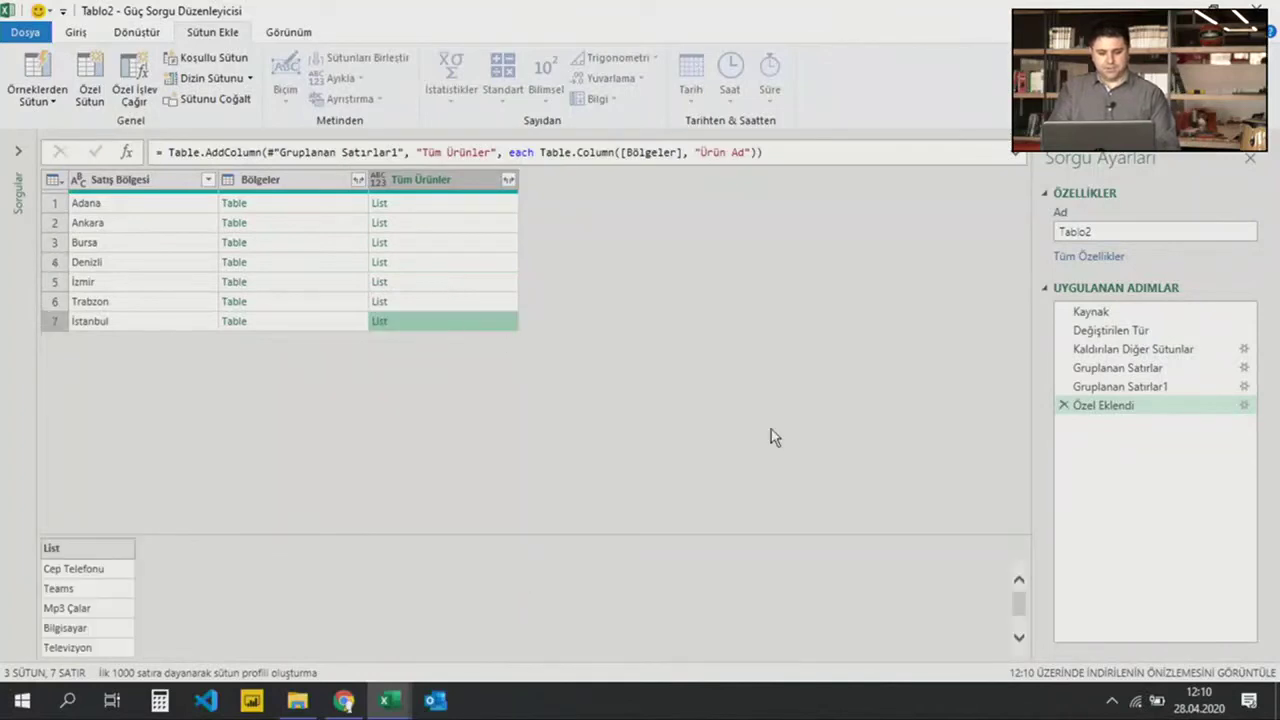
{"action": "scroll", "coordinate": [1017, 614], "scroll_direction": "down", "scroll_amount": 2}
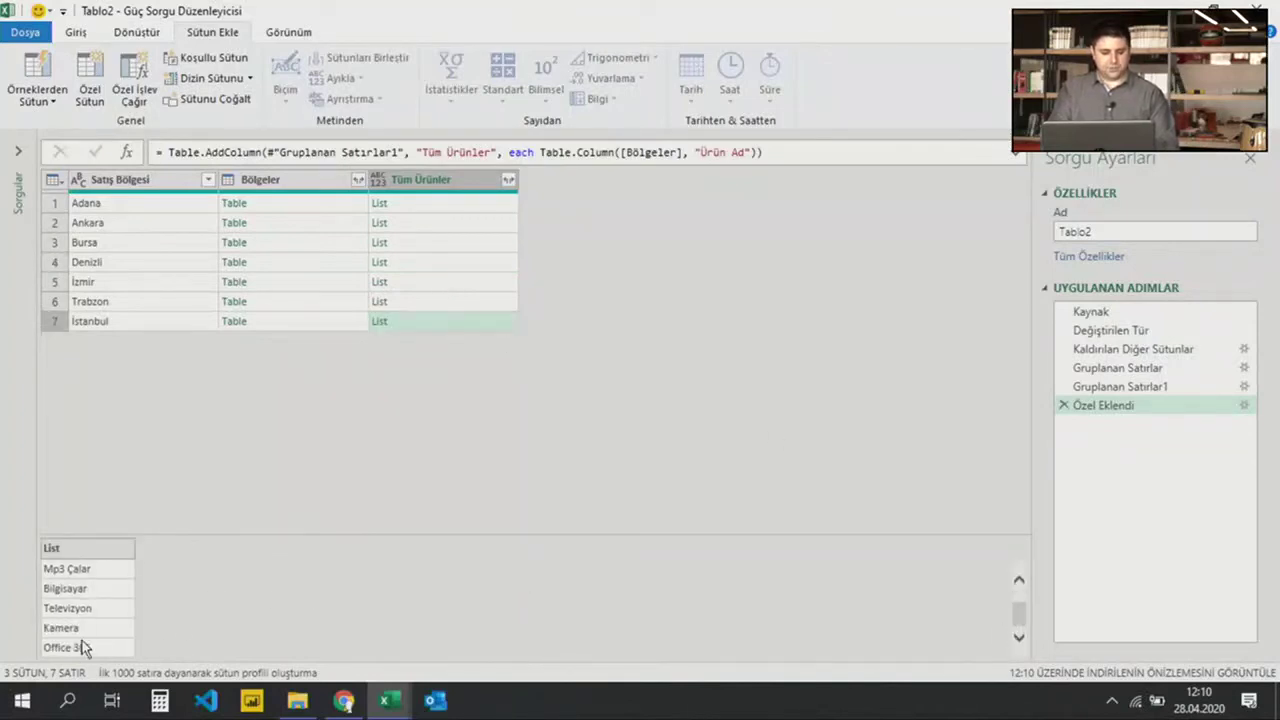
{"action": "scroll", "coordinate": [70, 630], "scroll_direction": "up", "scroll_amount": 2}
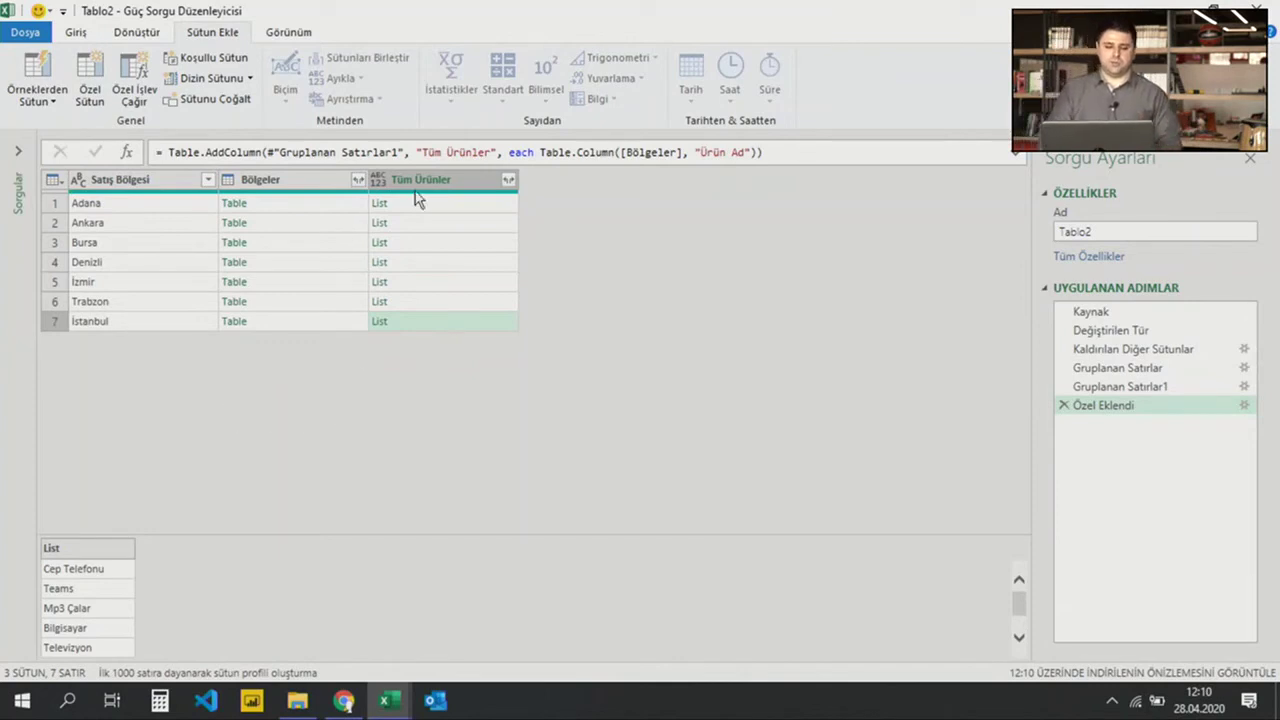
{"action": "left_click", "coordinate": [509, 181]}
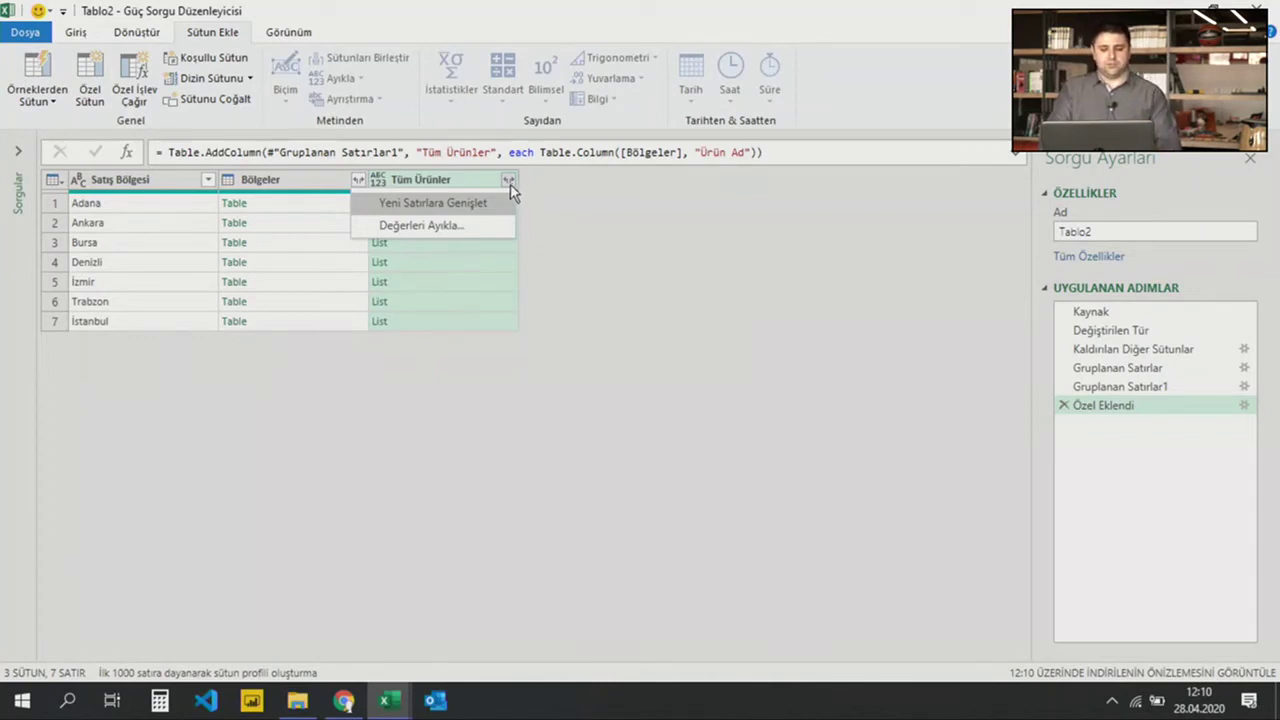
Extract the Tüm Ürünler list values as text joined with a custom ', ' delimiter
{"action": "left_click", "coordinate": [436, 227]}
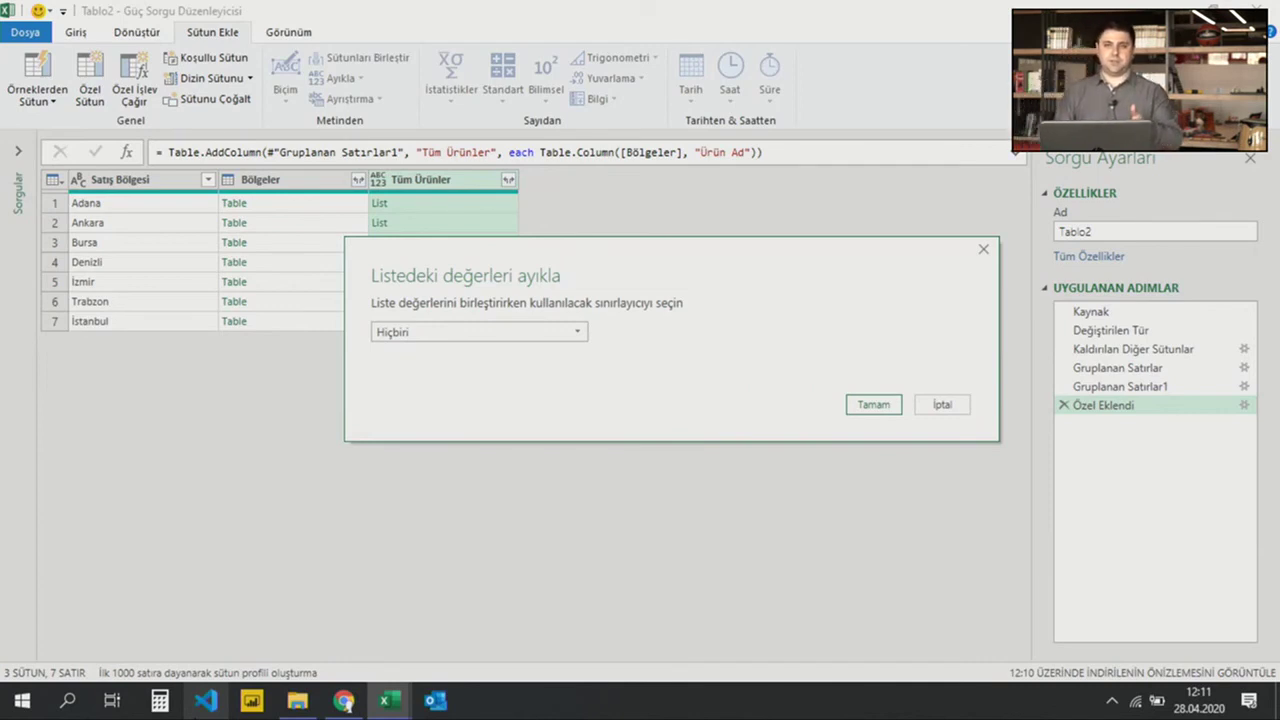
{"action": "left_click", "coordinate": [398, 331]}
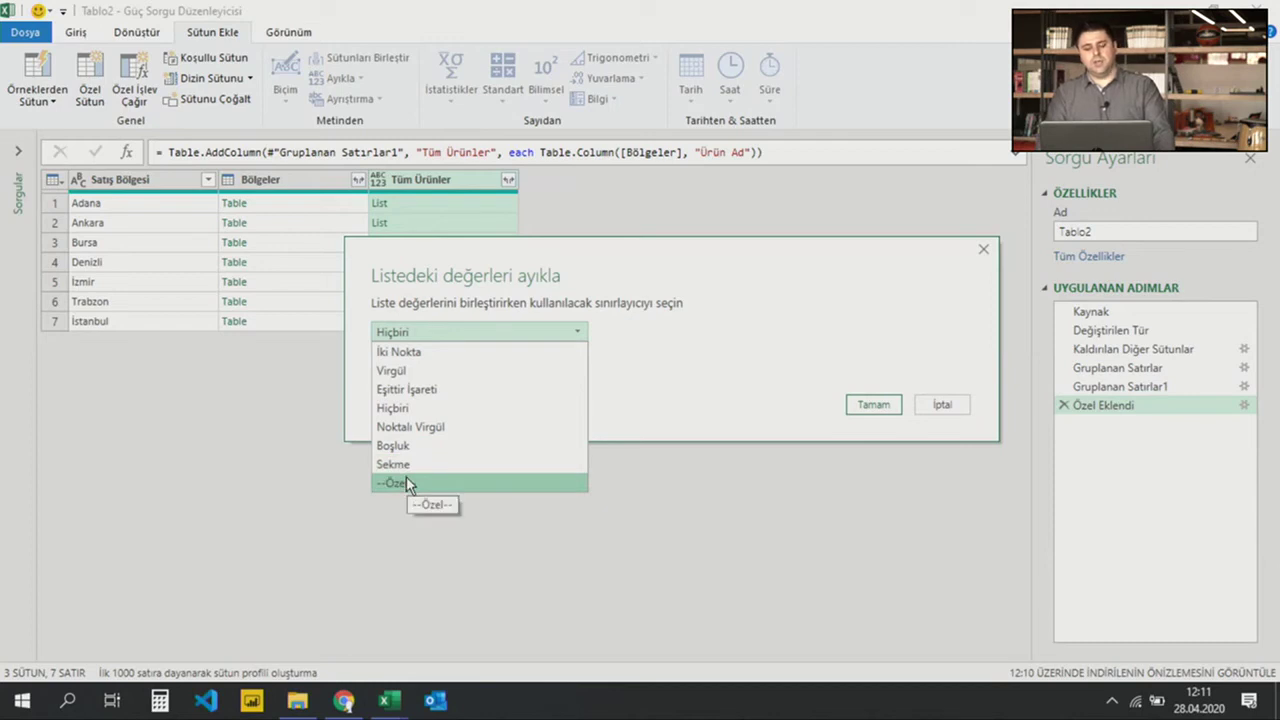
{"action": "left_click", "coordinate": [406, 481]}
{"action": "left_click", "coordinate": [403, 361]}
{"action": "type", "text": ","}
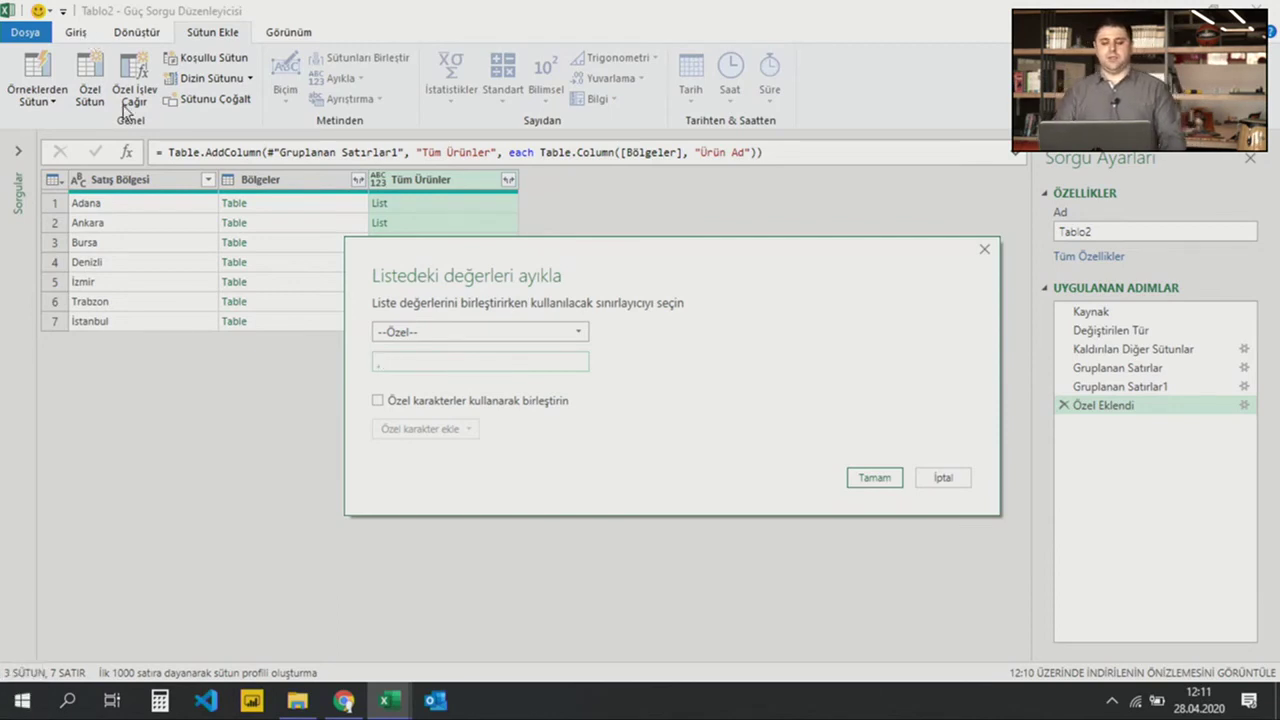
{"action": "left_click", "coordinate": [876, 478]}
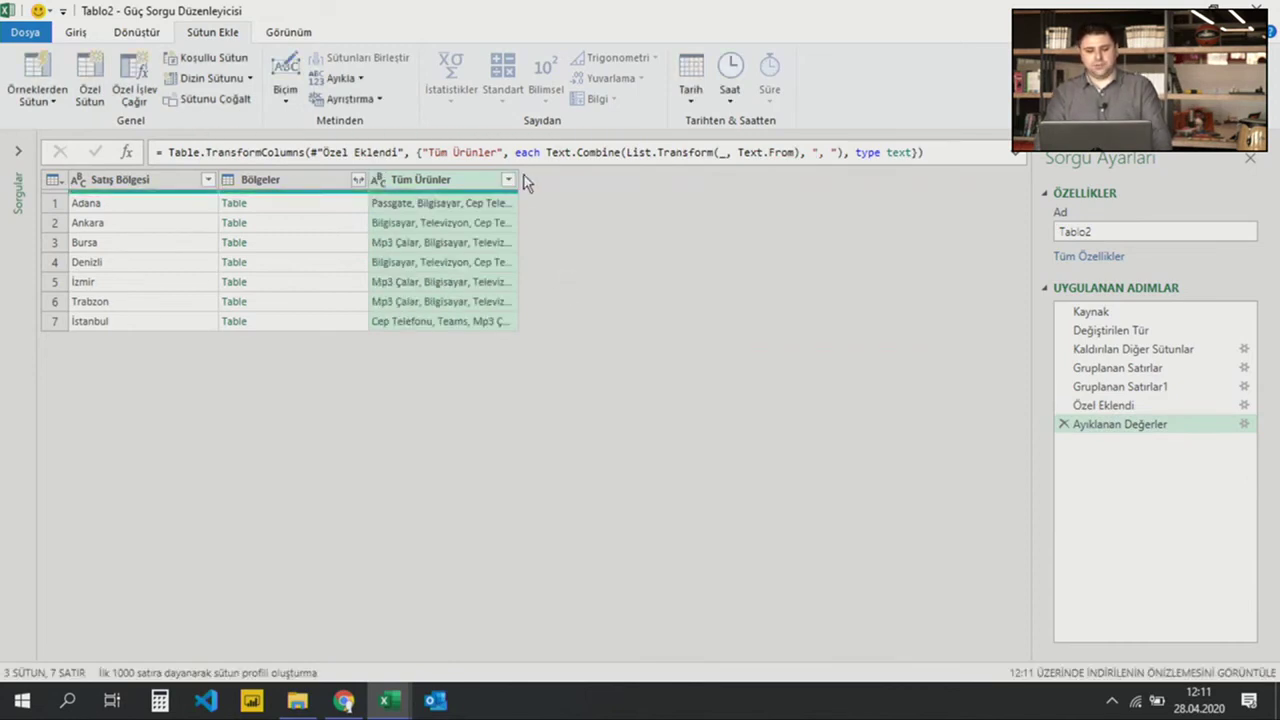
Widen Tüm Ürünler and remove the Bölgeler column, leaving Satış Bölgesi and Tüm Ürünler
{"action": "left_click_drag", "start_coordinate": [518, 180], "coordinate": [705, 185]}
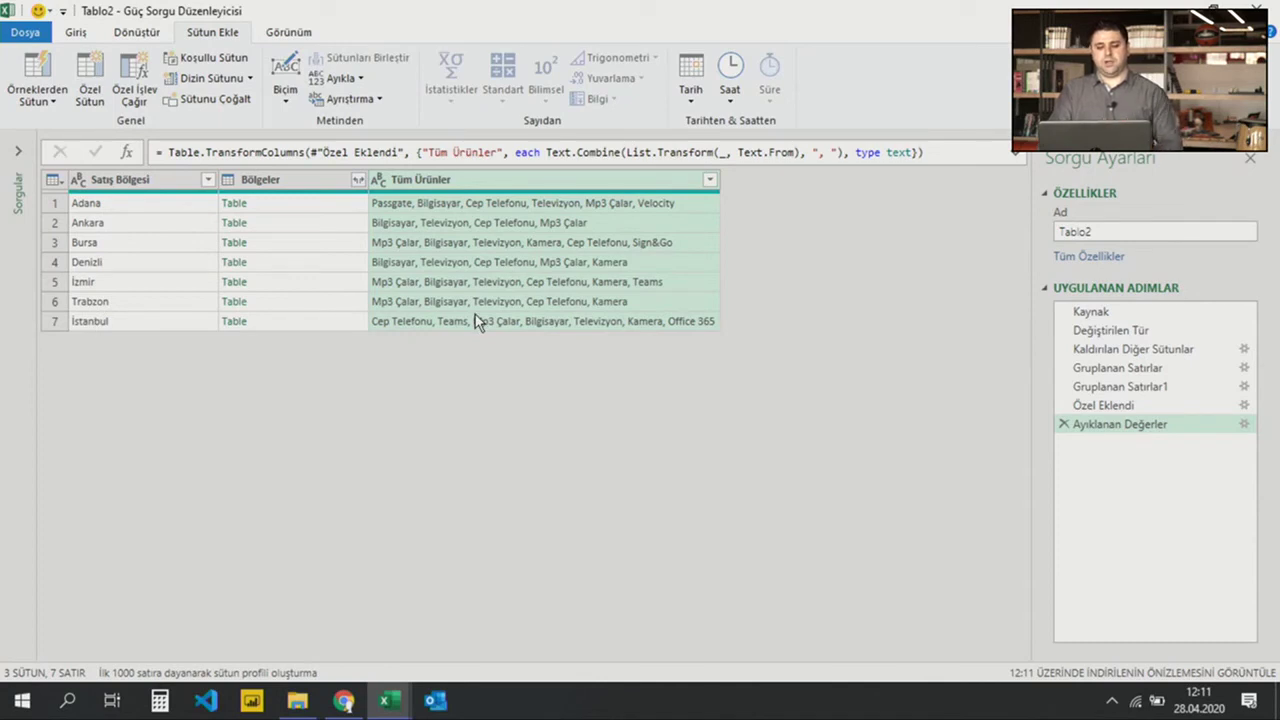
{"action": "left_click", "coordinate": [298, 178]}
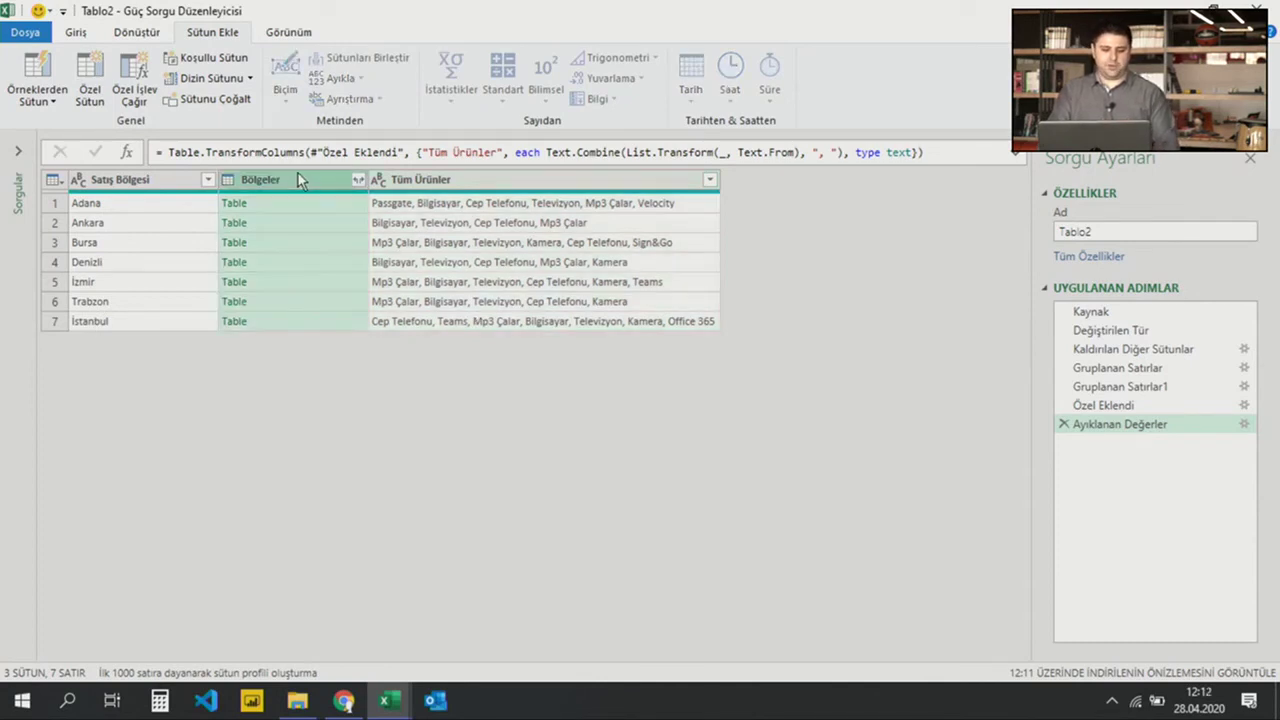
{"action": "right_click", "coordinate": [298, 178]}
{"action": "left_click", "coordinate": [342, 211]}
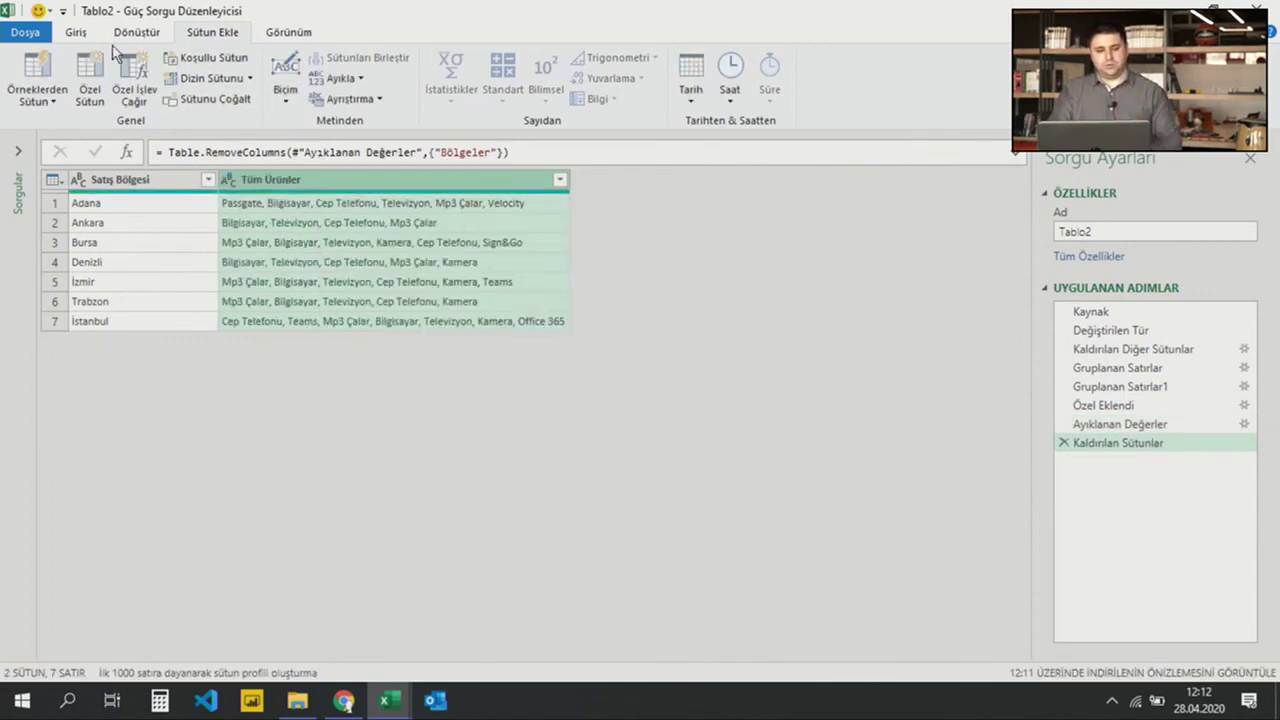
{"action": "left_click", "coordinate": [77, 33]}
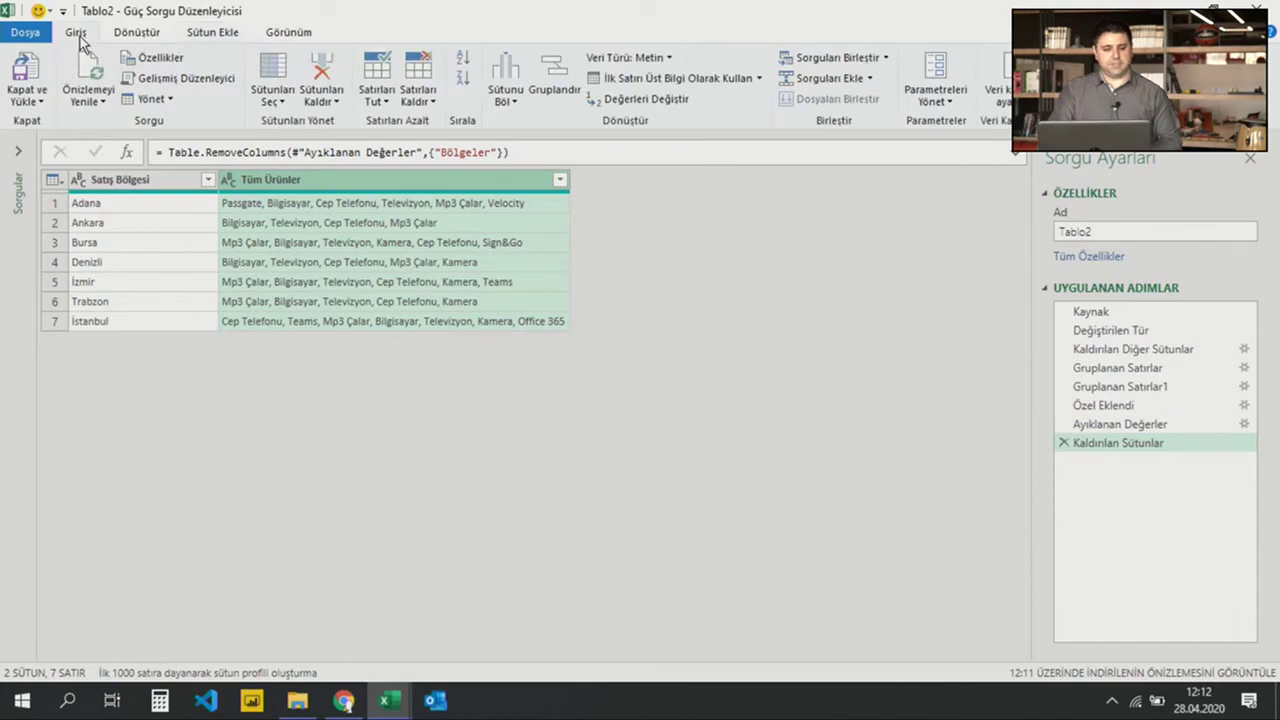
{"action": "left_click", "coordinate": [38, 102]}
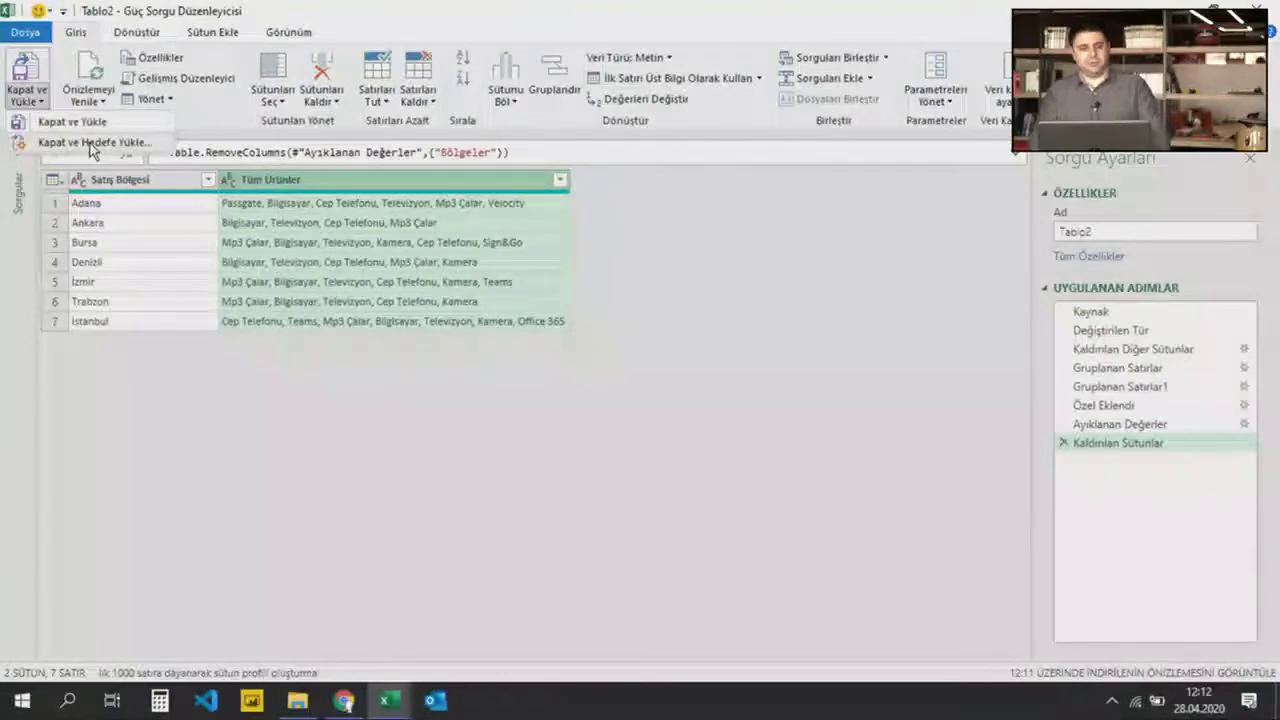
Load the query result as a table on the existing sheet 24 at cell I13
{"action": "left_click", "coordinate": [90, 145]}
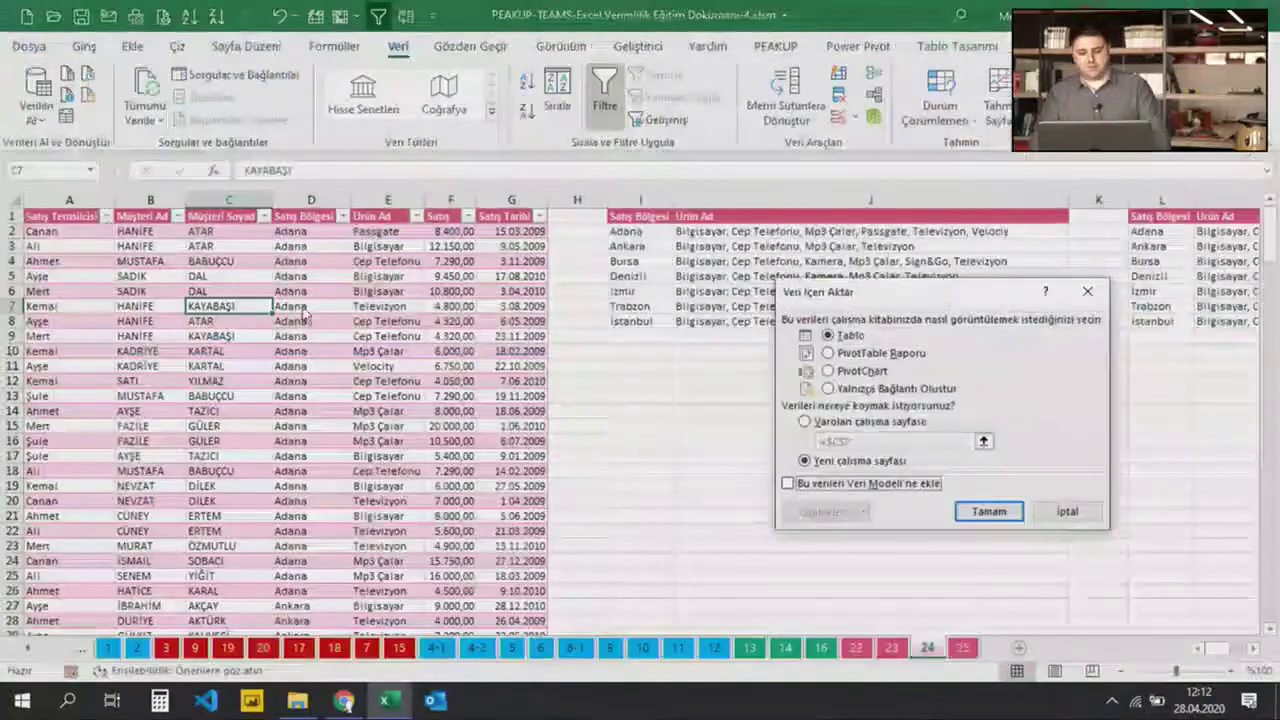
{"action": "left_click", "coordinate": [805, 421]}
{"action": "key", "text": "BackSpace"}
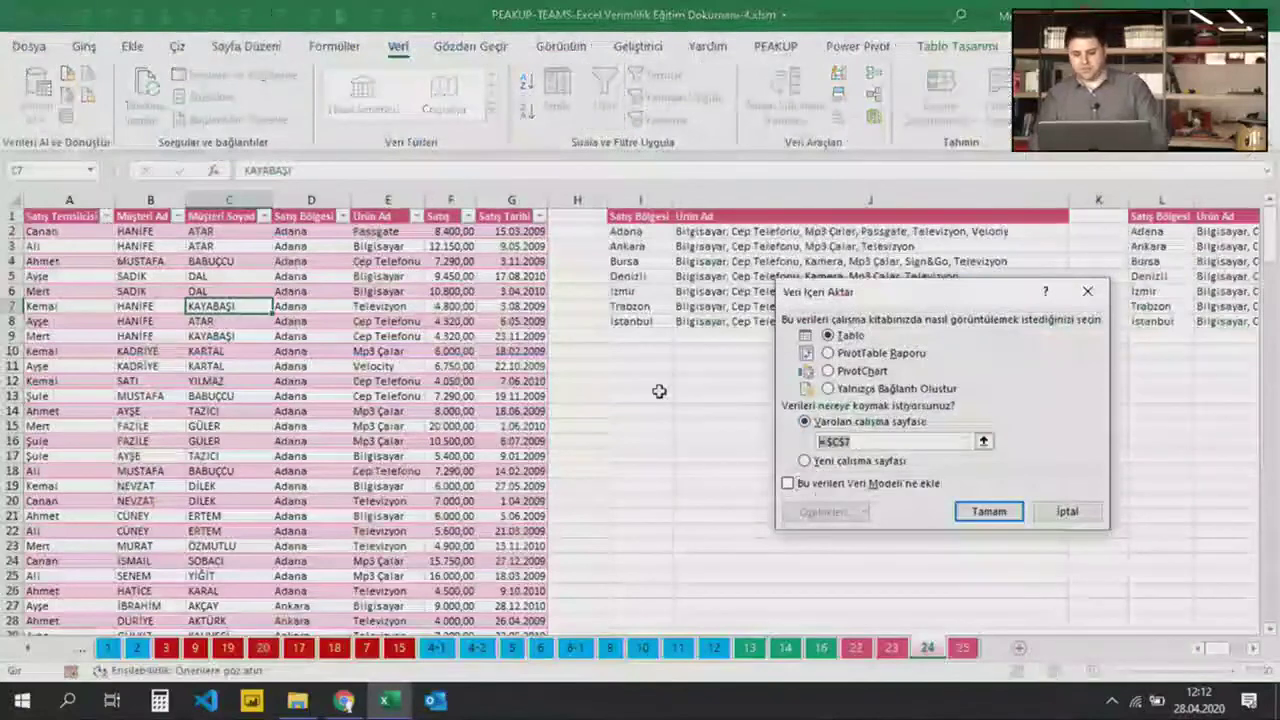
{"action": "left_click", "coordinate": [625, 395]}
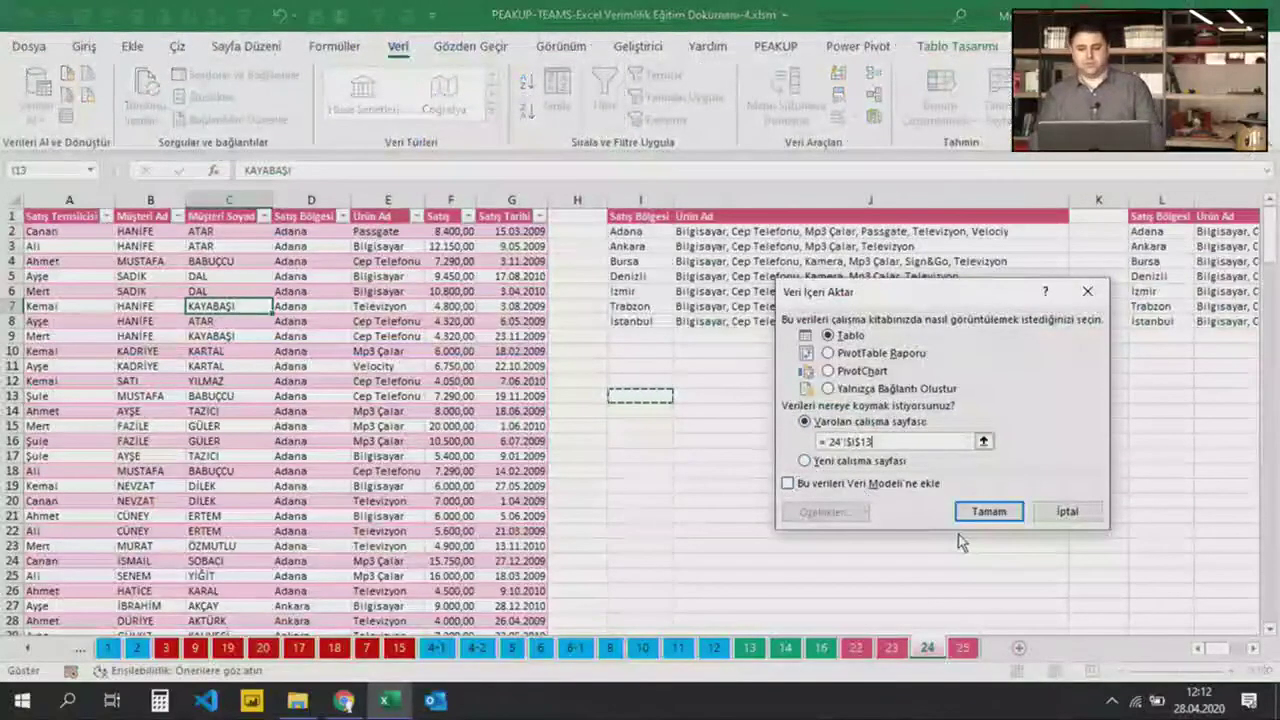
{"action": "left_click", "coordinate": [988, 511]}
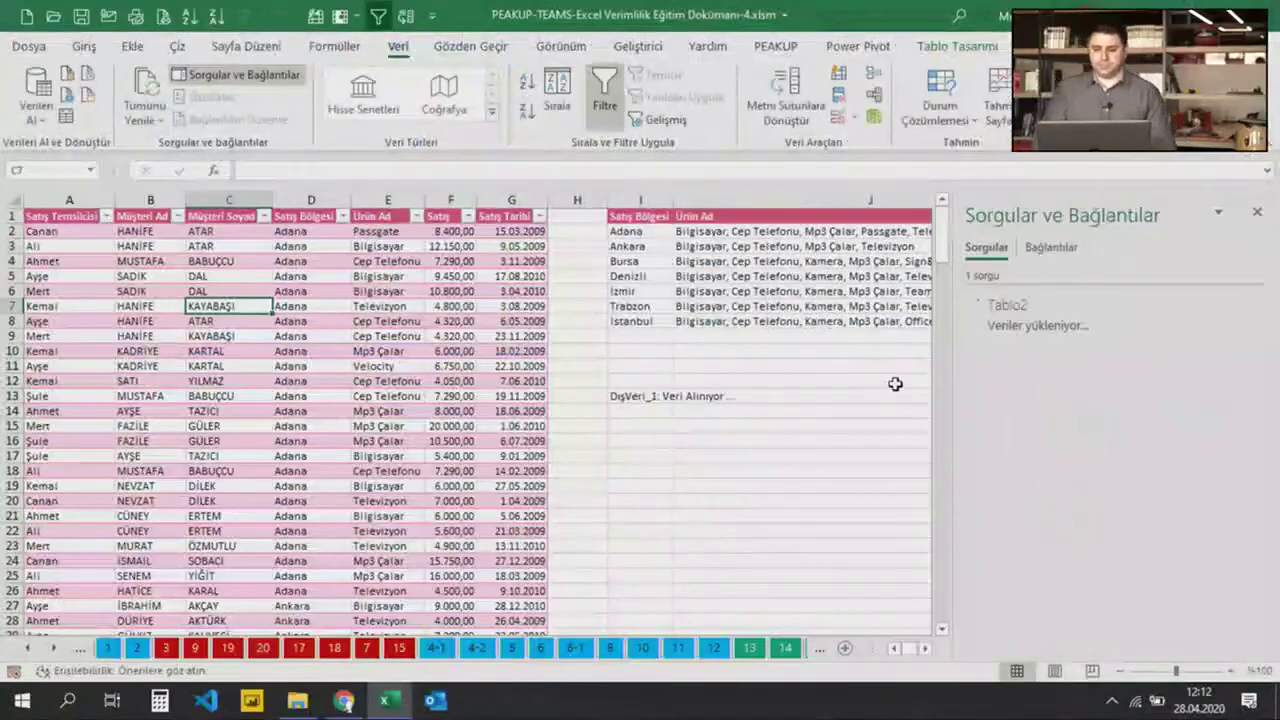
Close the queries pane and review the loaded Tüm Ürünler table beside the formula results
{"action": "left_click", "coordinate": [1257, 212]}
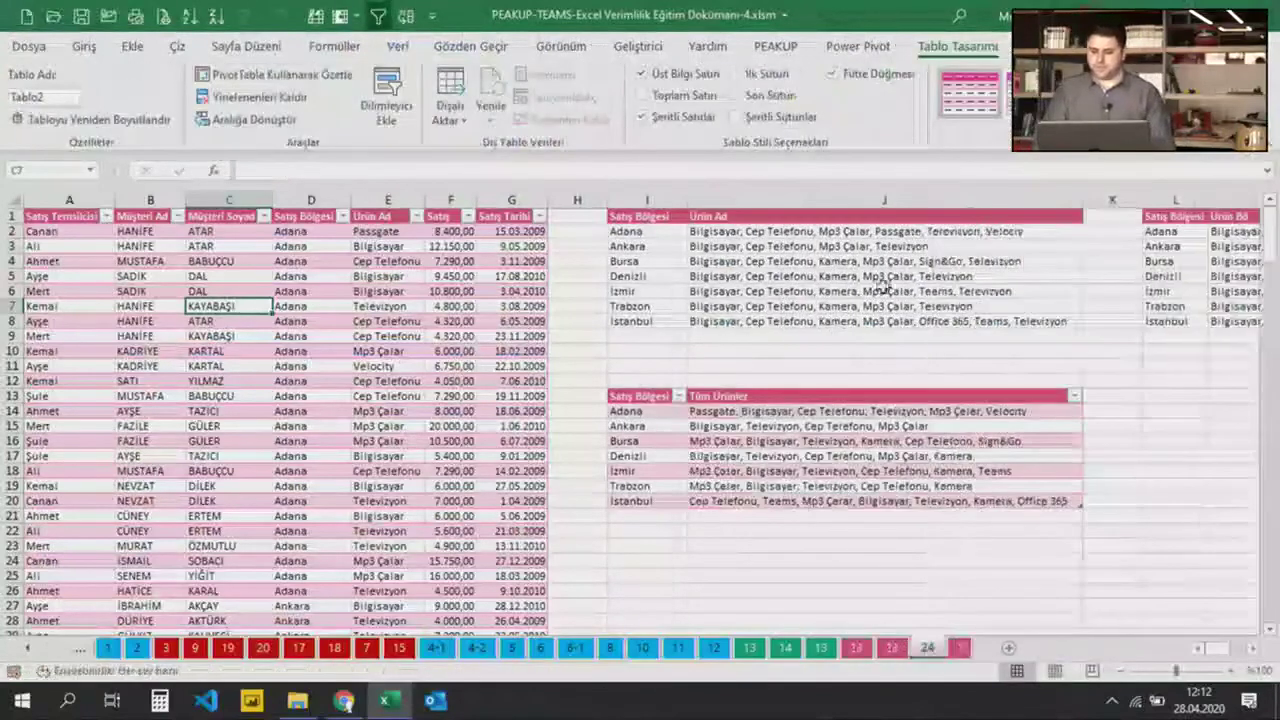
{"action": "left_click", "coordinate": [840, 350]}
{"action": "left_click", "coordinate": [800, 425]}
{"action": "left_click", "coordinate": [854, 500]}
{"action": "left_click", "coordinate": [766, 410]}
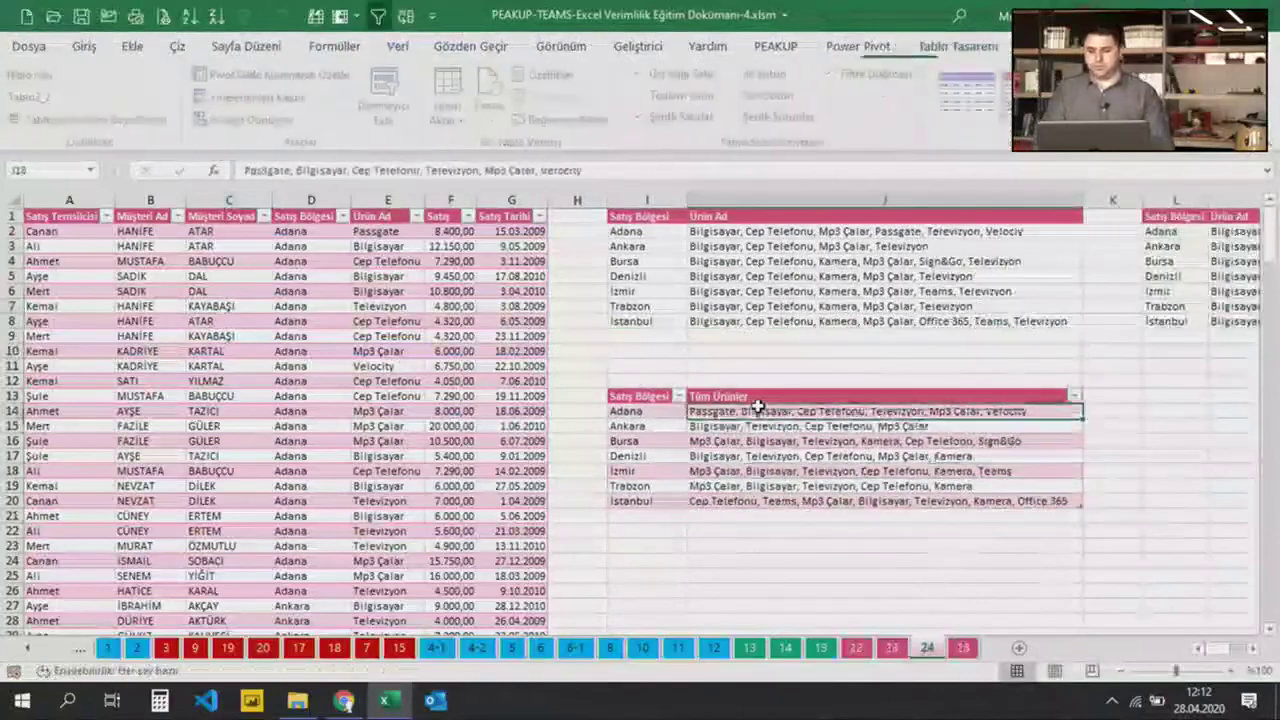
{"action": "left_click", "coordinate": [690, 280]}
{"action": "left_click", "coordinate": [690, 231]}
{"action": "left_click", "coordinate": [1200, 247]}
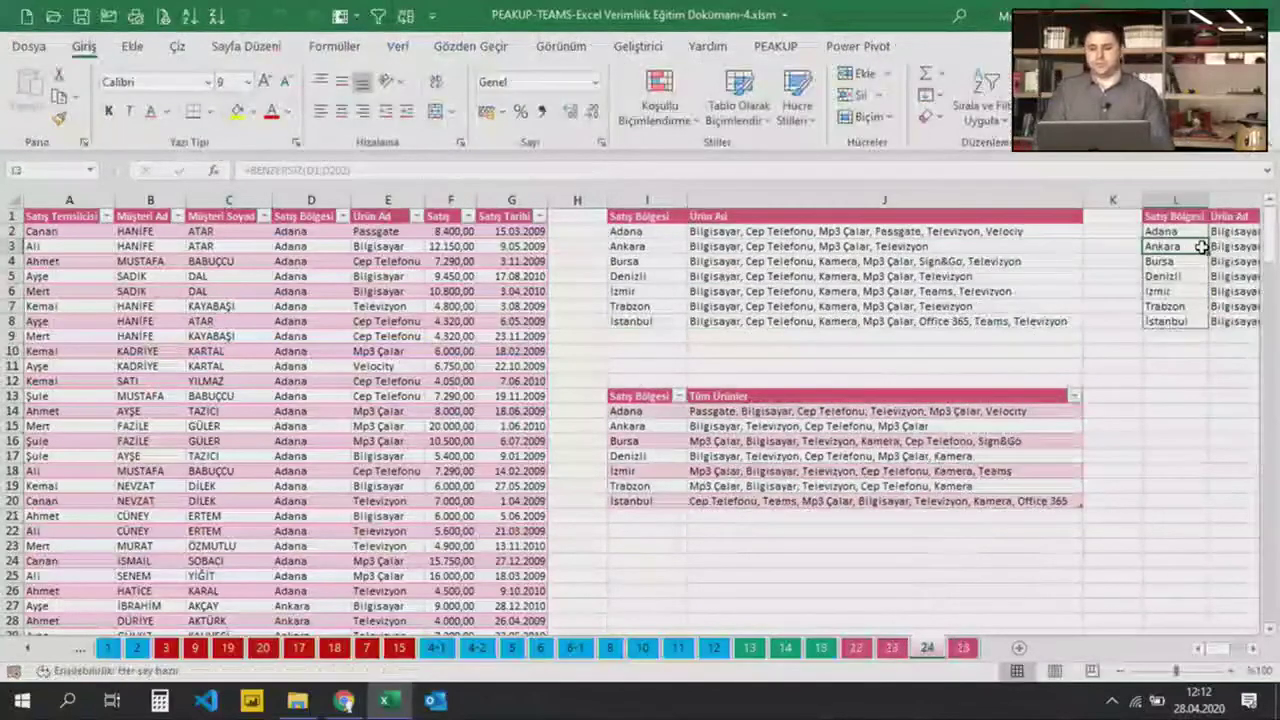
{"action": "left_click", "coordinate": [775, 305]}
{"action": "left_click", "coordinate": [760, 337]}
{"action": "left_click", "coordinate": [740, 411]}
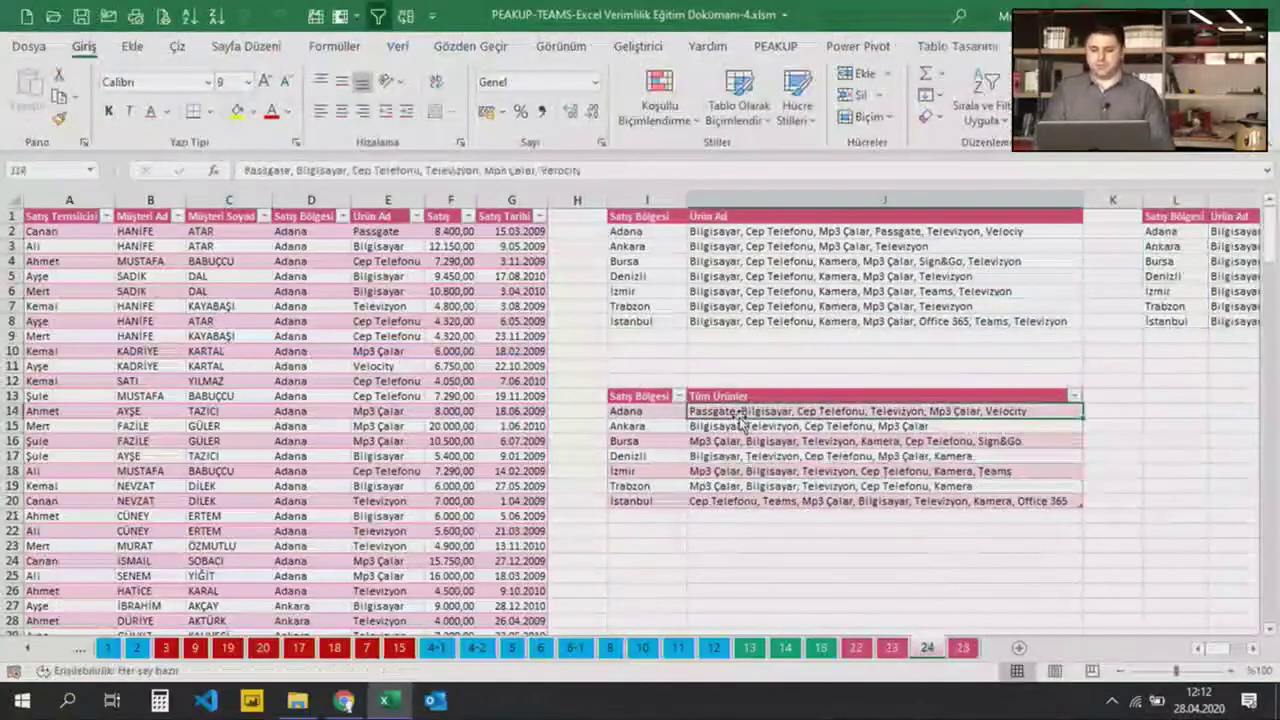
Change the product in cell E8 to Laptop
{"action": "left_click", "coordinate": [90, 398]}
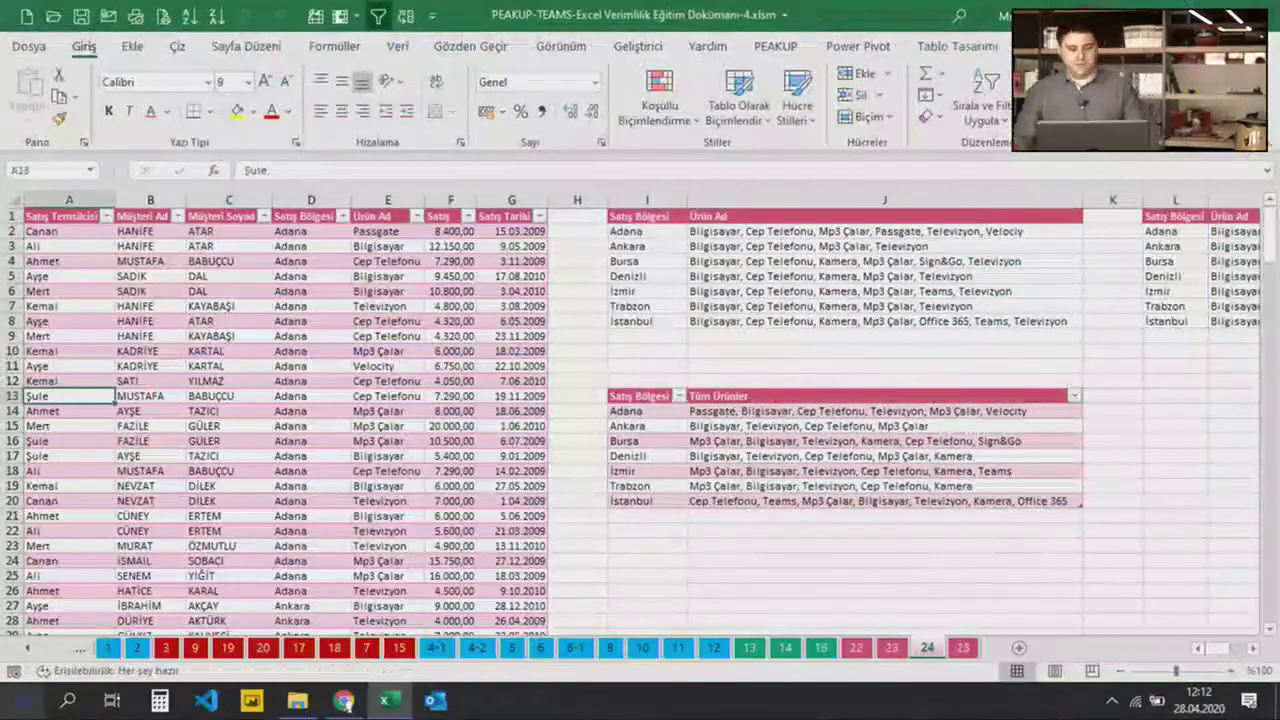
{"action": "key", "text": "ctrl+Down"}
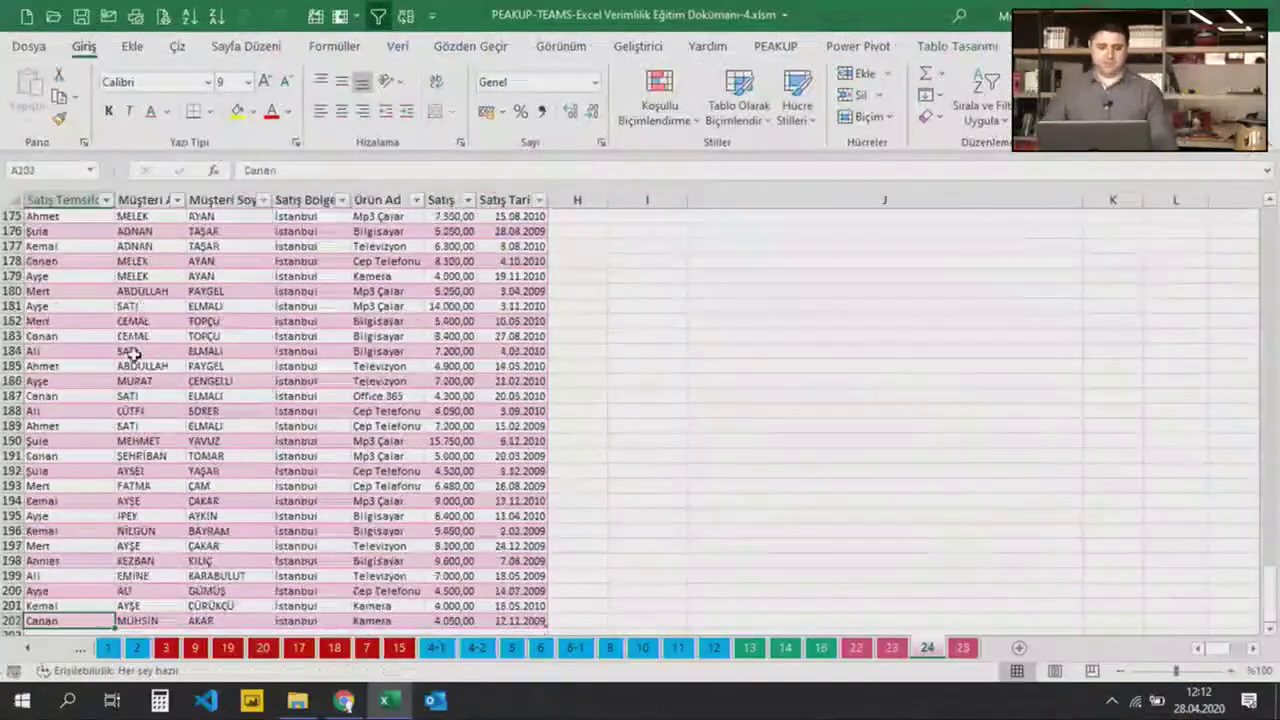
{"action": "key", "text": "ctrl+Up"}
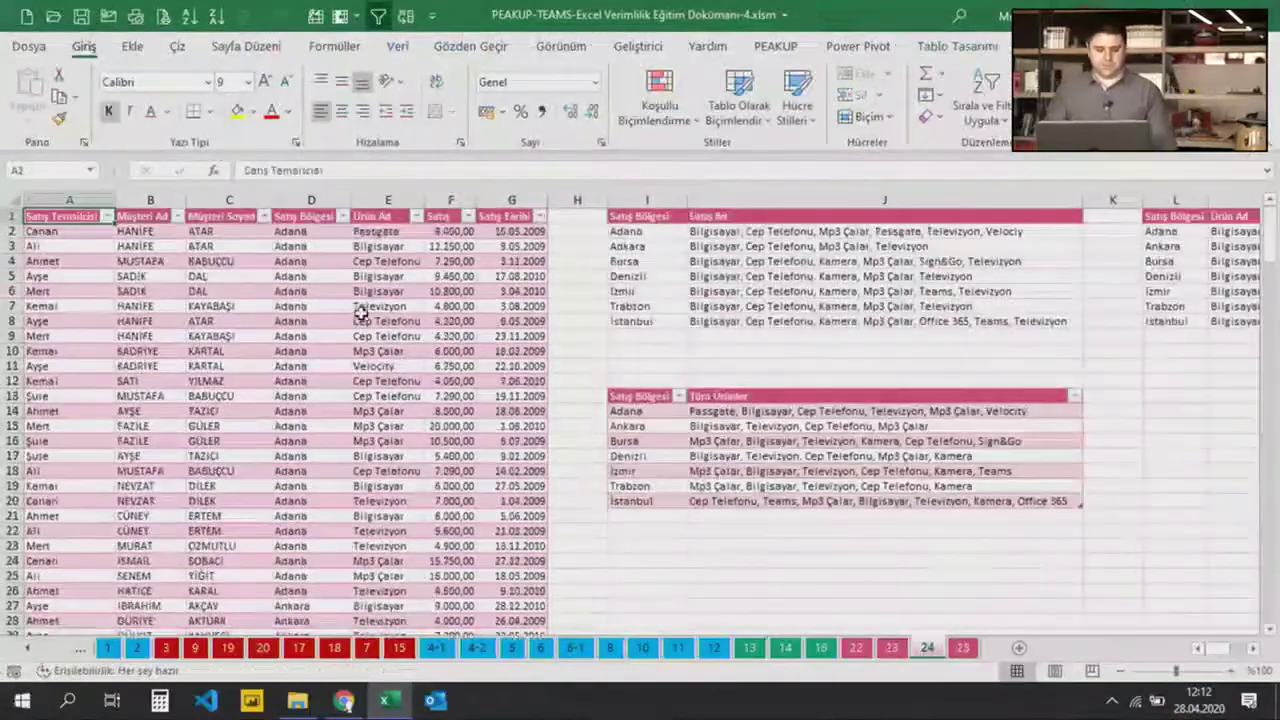
{"action": "left_click", "coordinate": [388, 321]}
{"action": "type", "text": "C"}
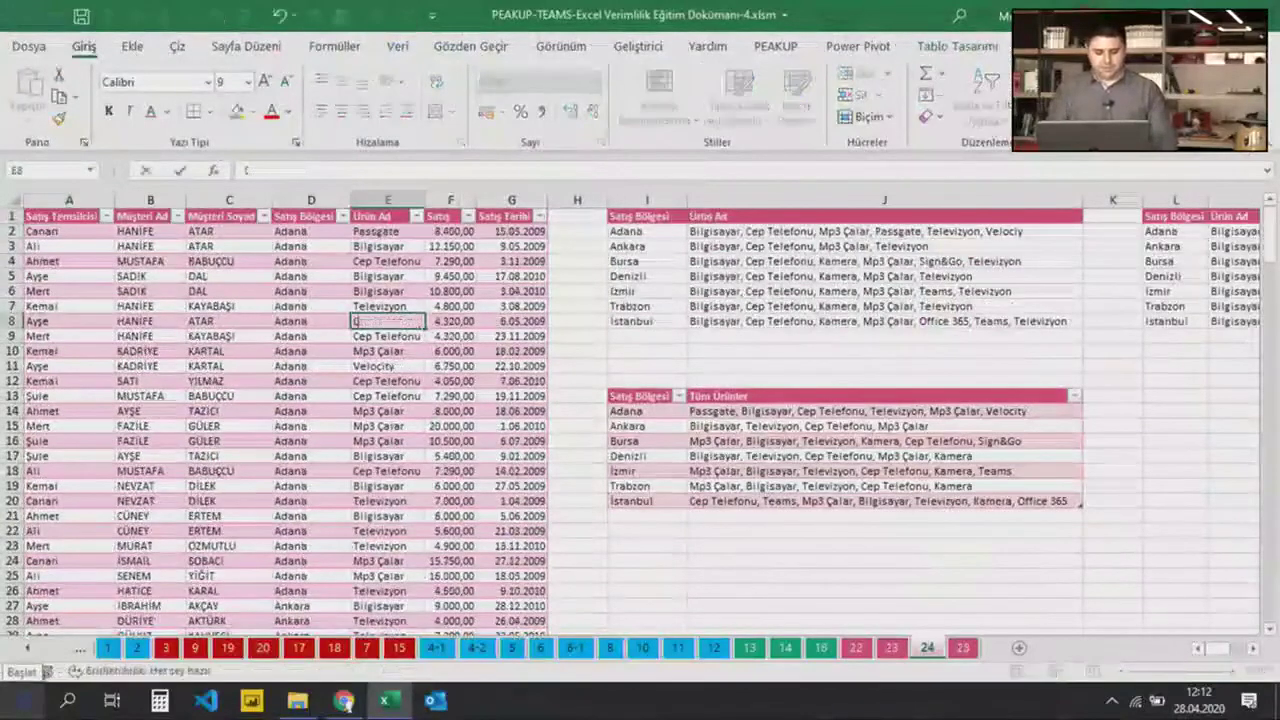
{"action": "key", "text": "Return"}
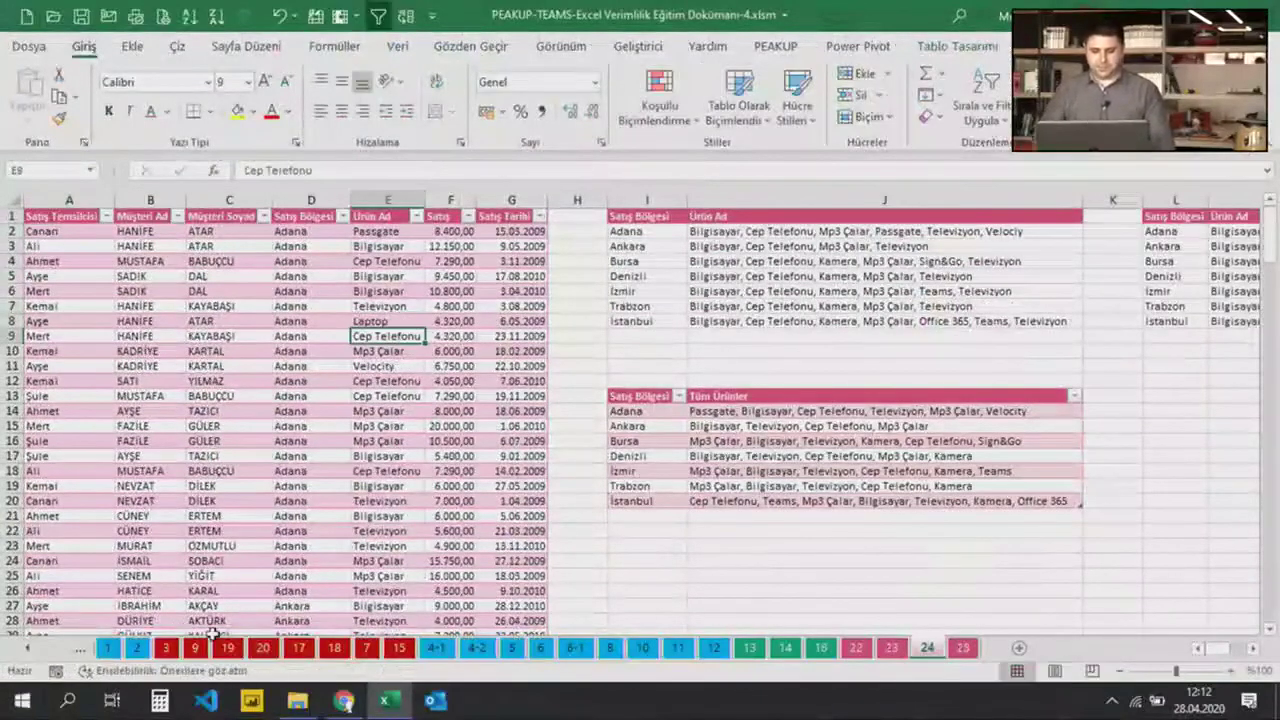
Refresh the Tüm Ürünler table so Adana's list now includes Laptop
{"action": "right_click", "coordinate": [720, 475]}
{"action": "left_click", "coordinate": [771, 310]}
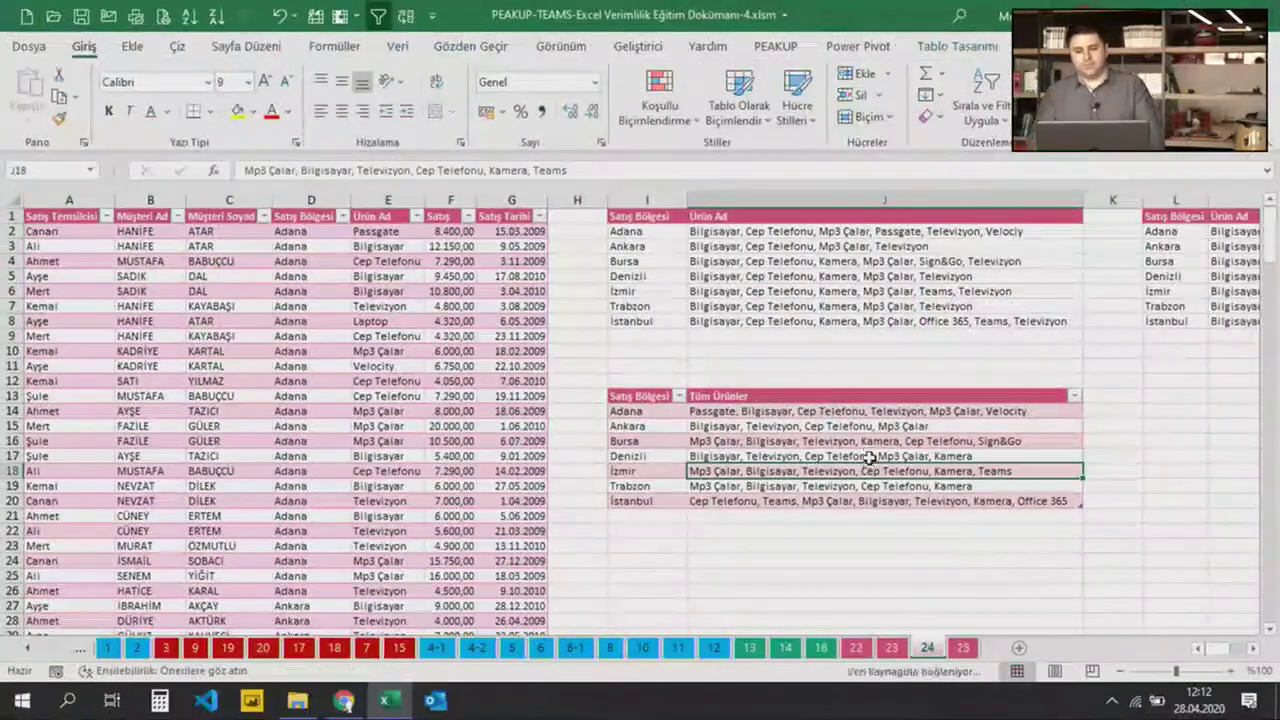
{"action": "left_click", "coordinate": [944, 411]}
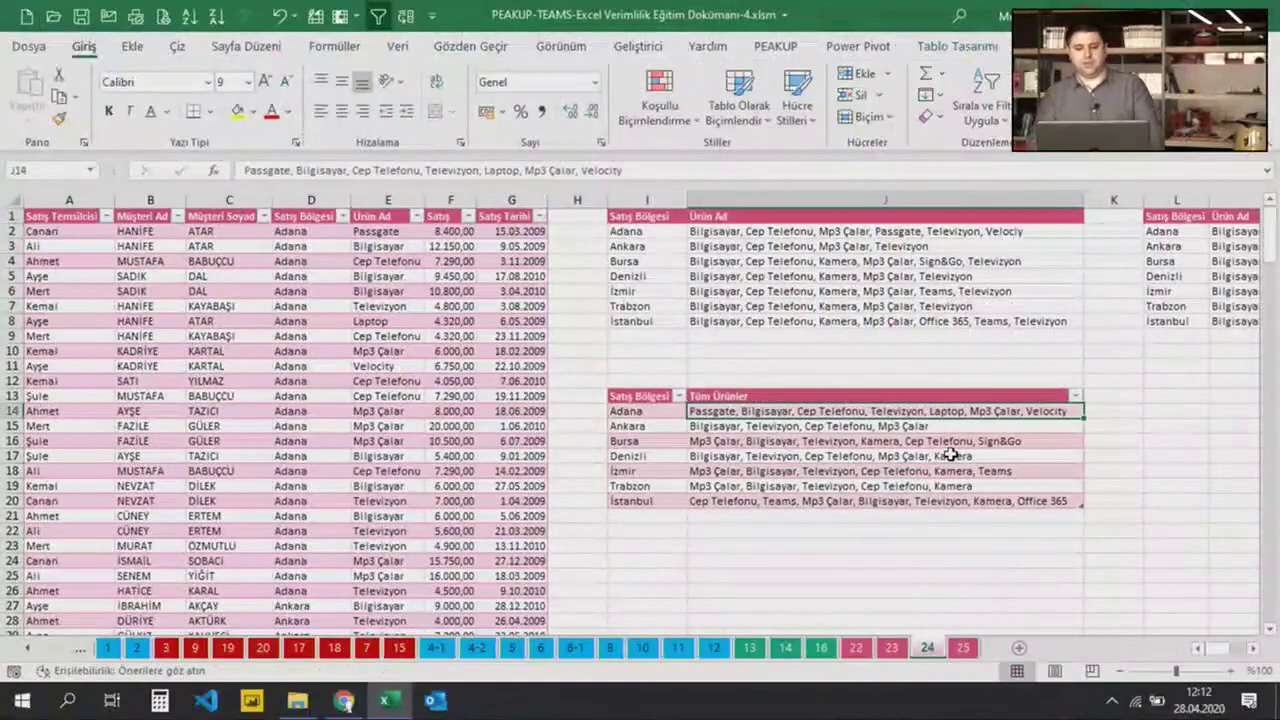
Fill E9:E13 with Laptop using E8's fill handle
{"action": "left_click", "coordinate": [365, 345]}
{"action": "mouse_move", "coordinate": [388, 306]}
{"action": "left_mouse_down"}
{"action": "mouse_move", "coordinate": [414, 318]}
{"action": "mouse_move", "coordinate": [420, 403]}
{"action": "left_mouse_up"}
{"action": "left_click", "coordinate": [400, 321]}
{"action": "left_click", "coordinate": [381, 458]}
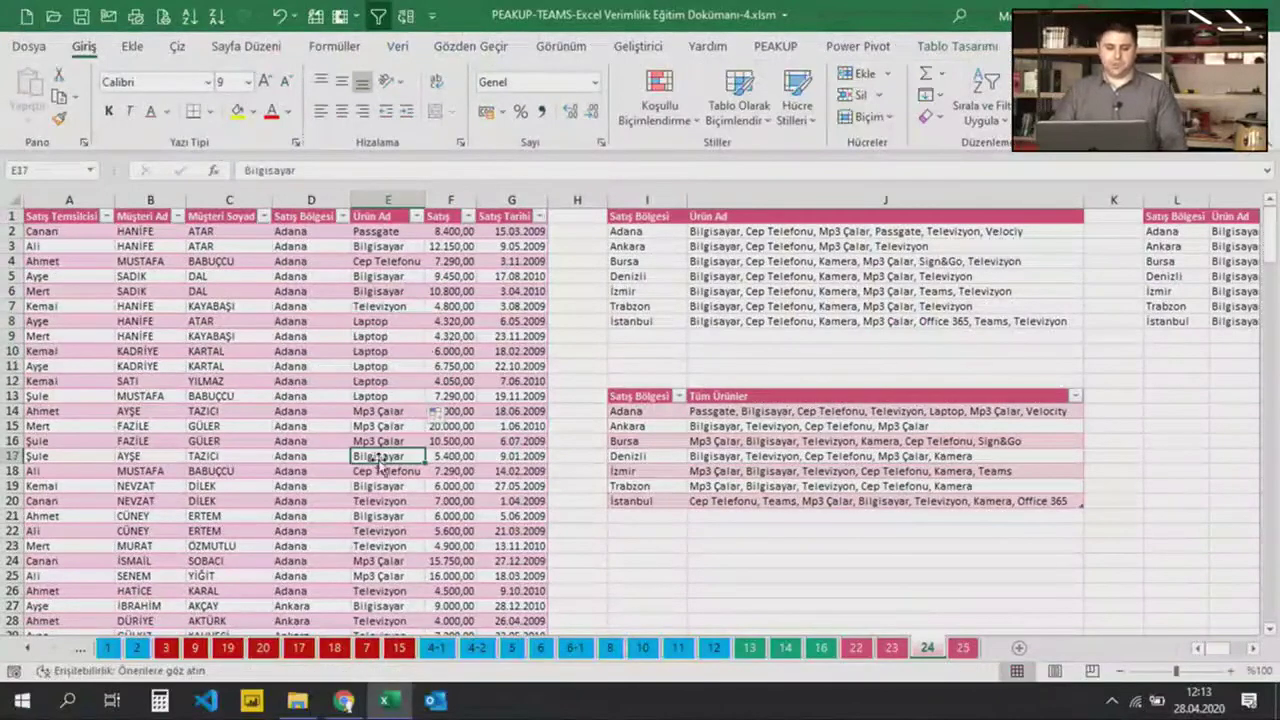
{"action": "left_click", "coordinate": [818, 412]}
{"action": "right_click", "coordinate": [818, 412]}
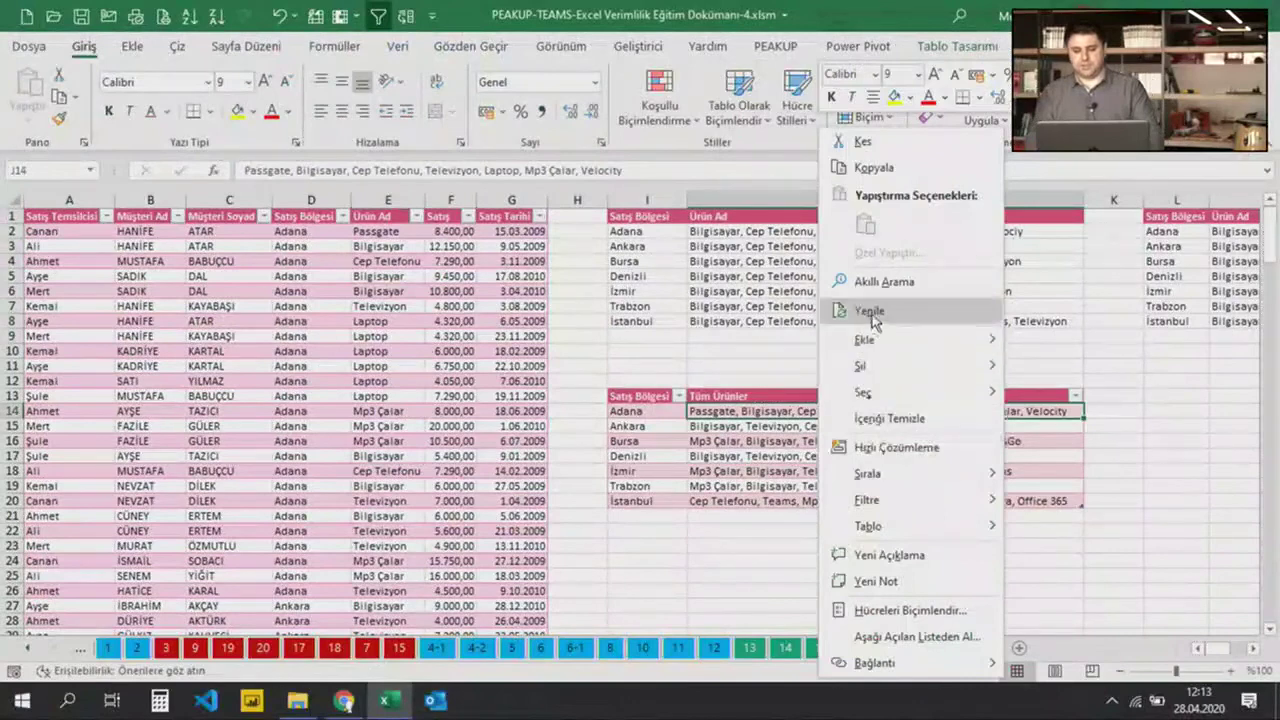
Refresh the Tüm Ürünler query table and check Trabzon's updated product list
{"action": "left_click", "coordinate": [870, 311]}
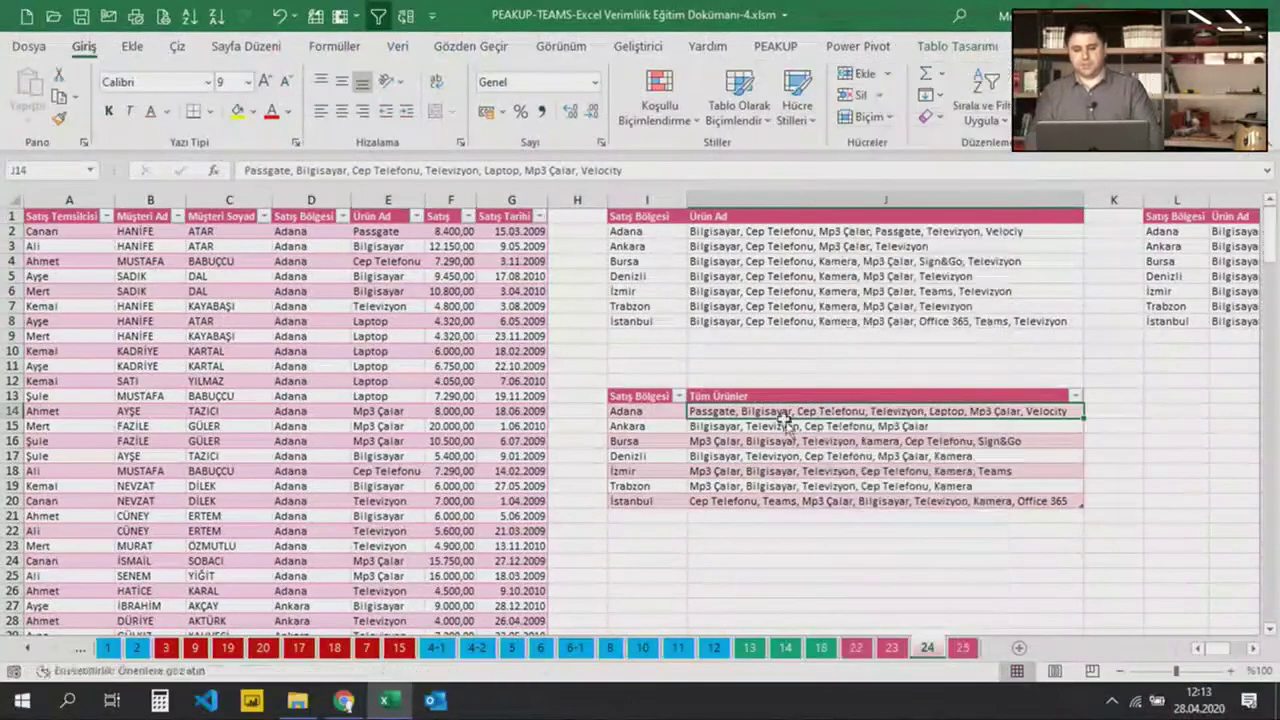
{"action": "left_click", "coordinate": [746, 485]}
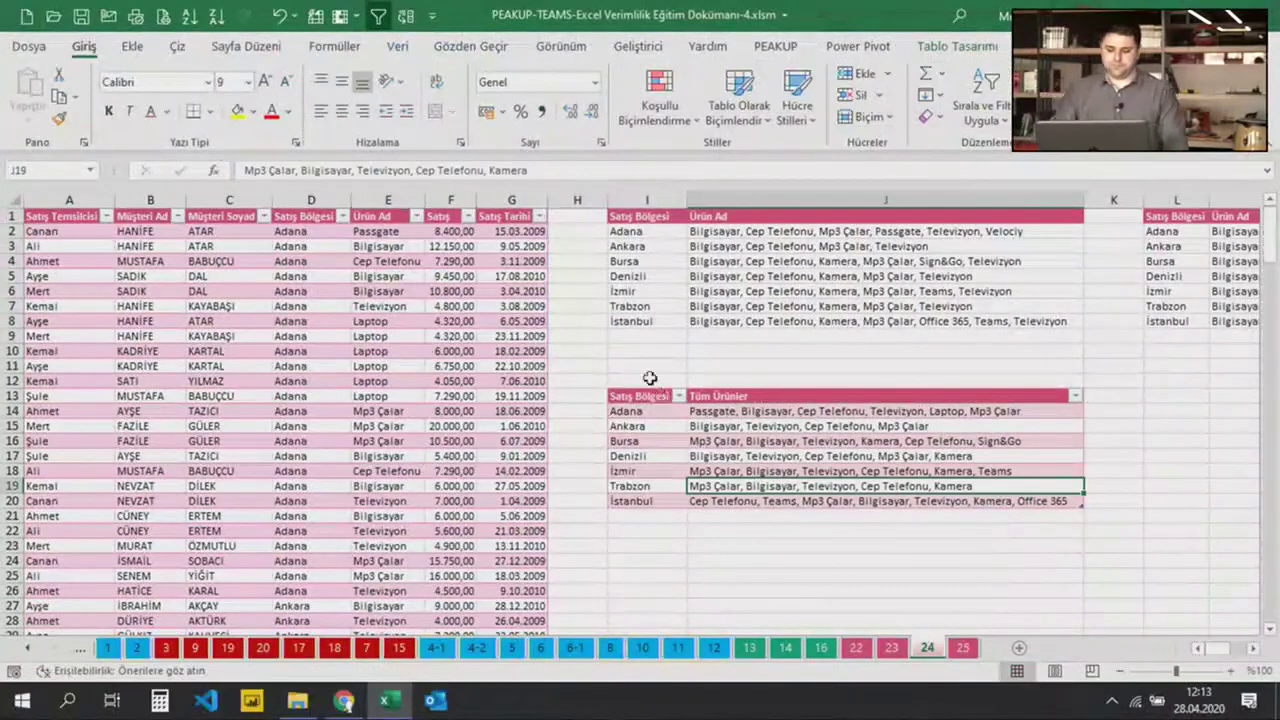
{"action": "left_click", "coordinate": [705, 355]}
{"action": "left_click", "coordinate": [635, 351]}
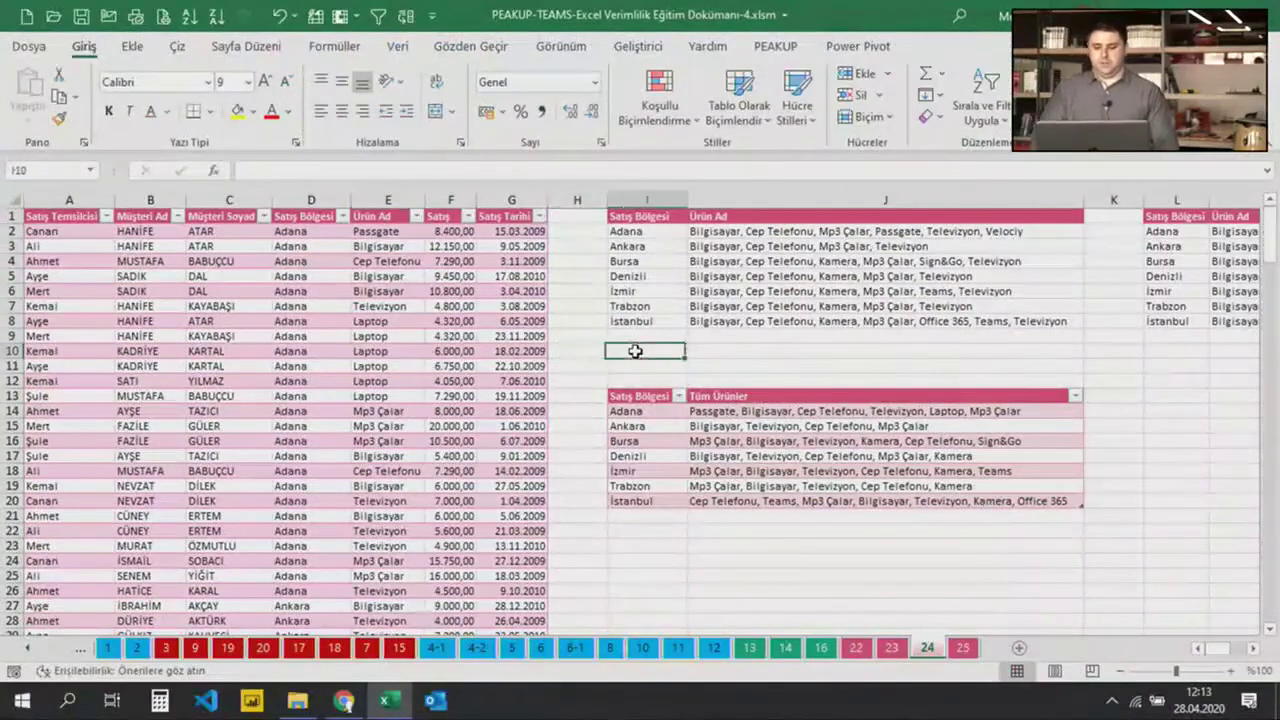
{"action": "left_click_drag", "start_coordinate": [640, 352], "coordinate": [5, 305]}
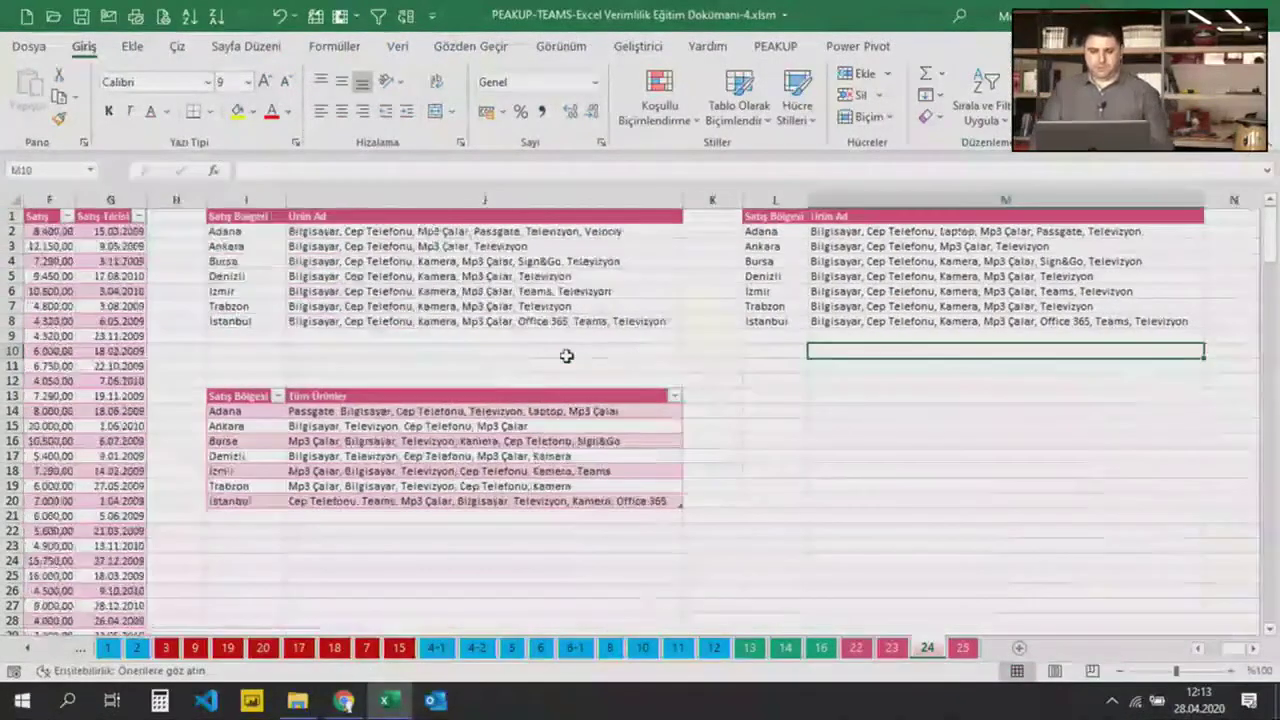
Compare with the formula tables: check Denizli and Adana's METİNBİRLEŞTİR formula, then return to the sales data
{"action": "left_click", "coordinate": [830, 275]}
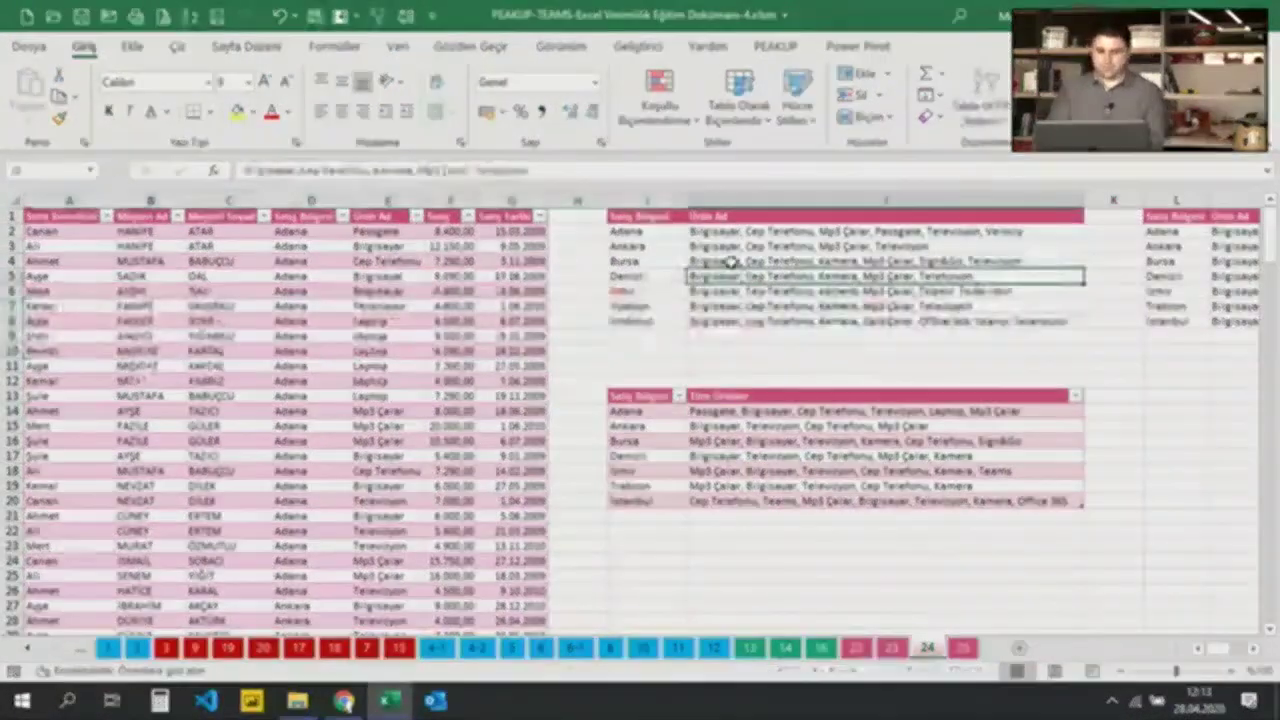
{"action": "key", "text": "Right"}
{"action": "key", "text": "Right"}
{"action": "key", "text": "Right"}
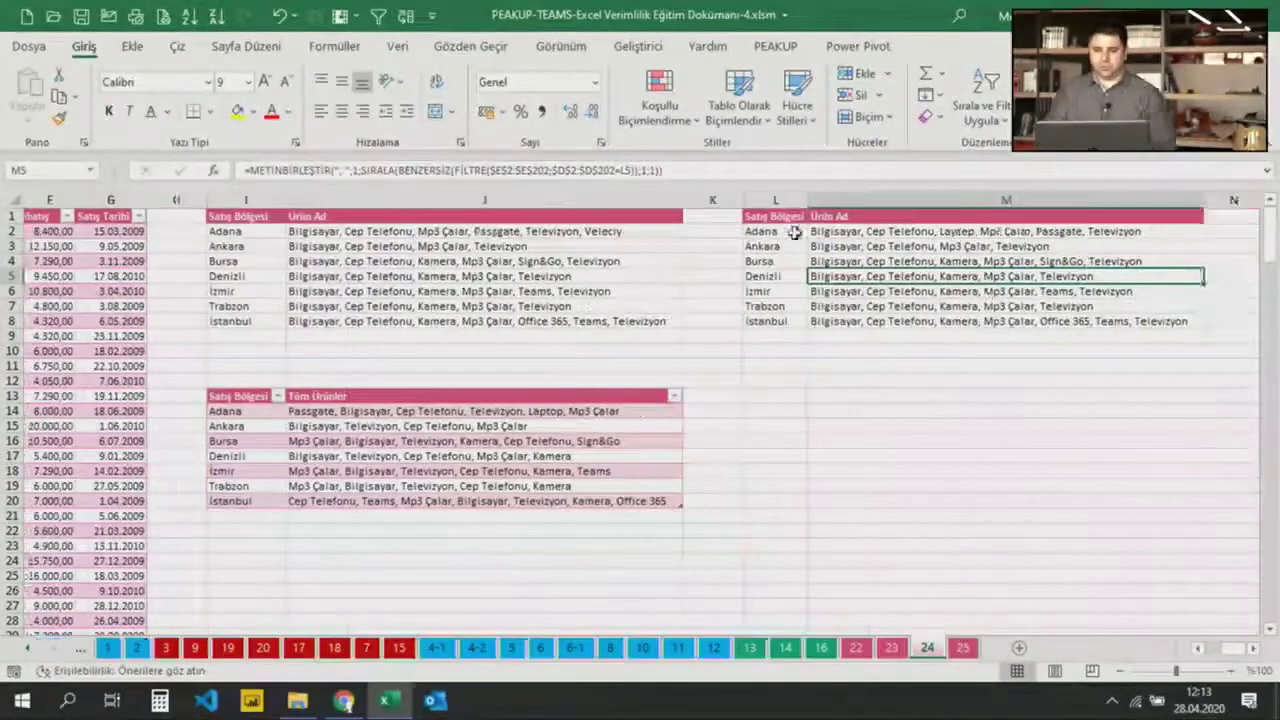
{"action": "left_click", "coordinate": [790, 228]}
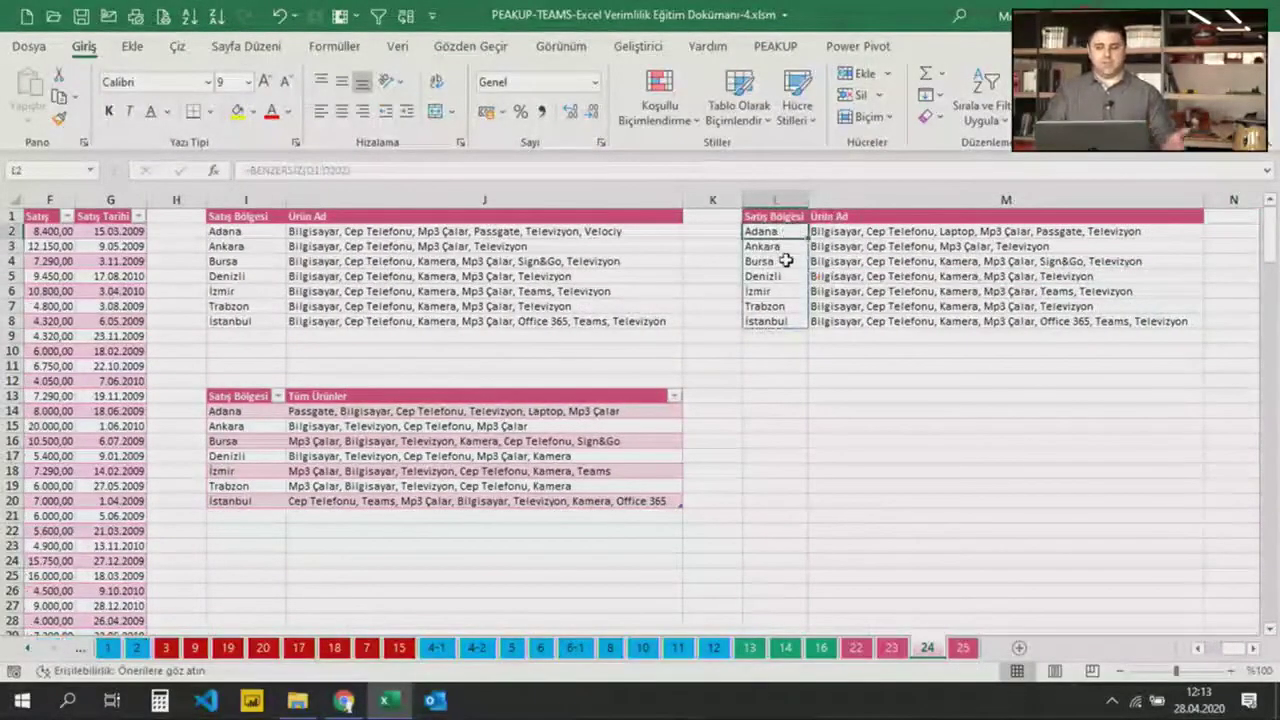
{"action": "left_click", "coordinate": [829, 231]}
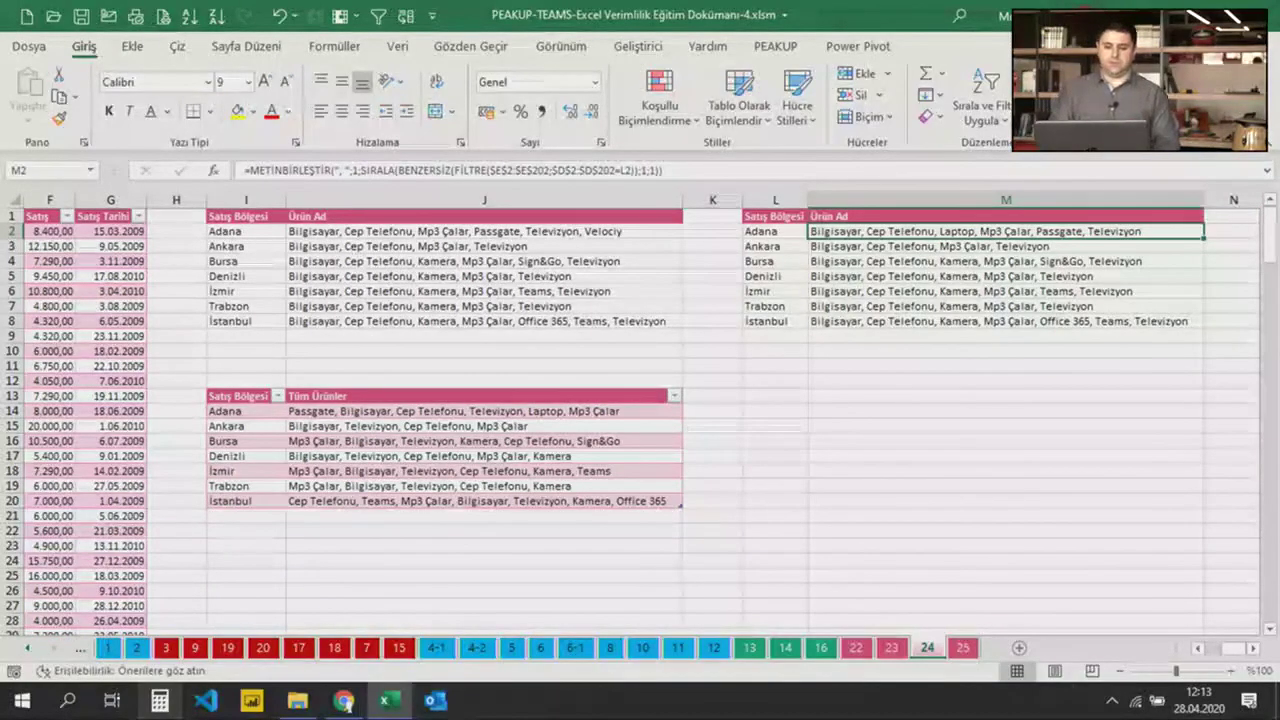
{"action": "key", "text": "Left"}
{"action": "key", "text": "Left"}
{"action": "key", "text": "Left"}
{"action": "key", "text": "Left"}
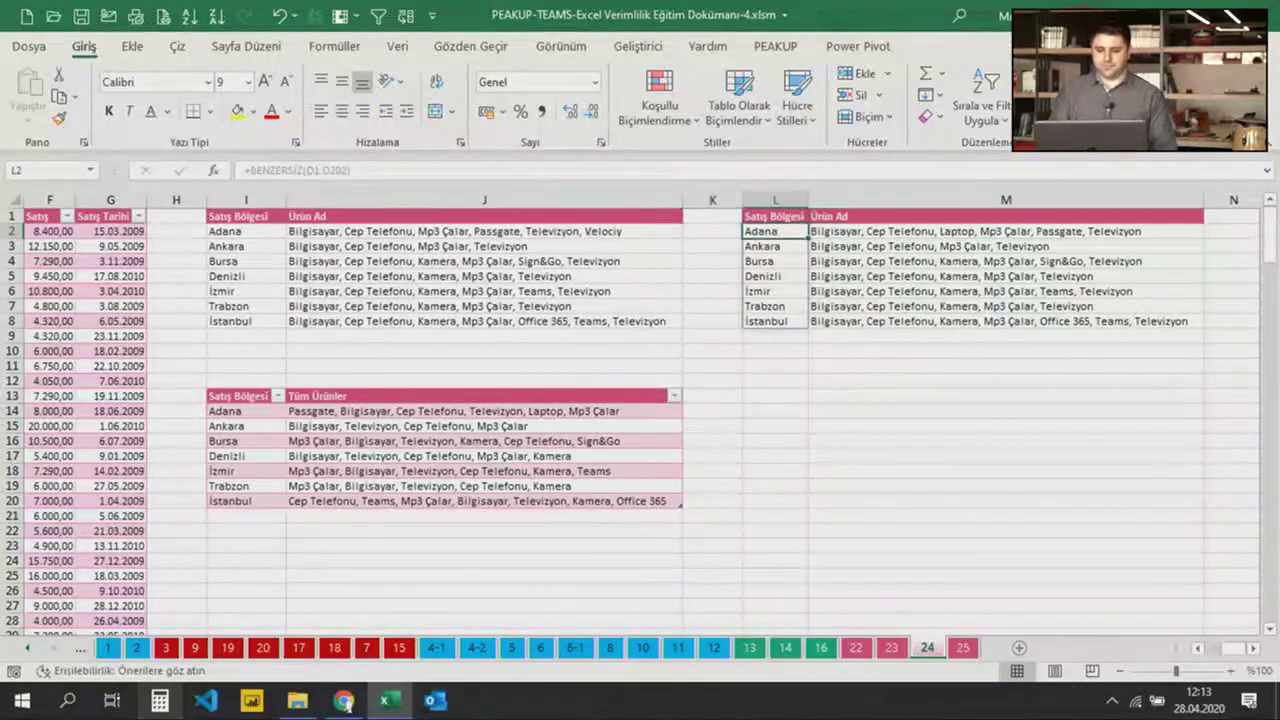
{"action": "key", "text": "Left"}
{"action": "key", "text": "Left"}
{"action": "key", "text": "Home"}
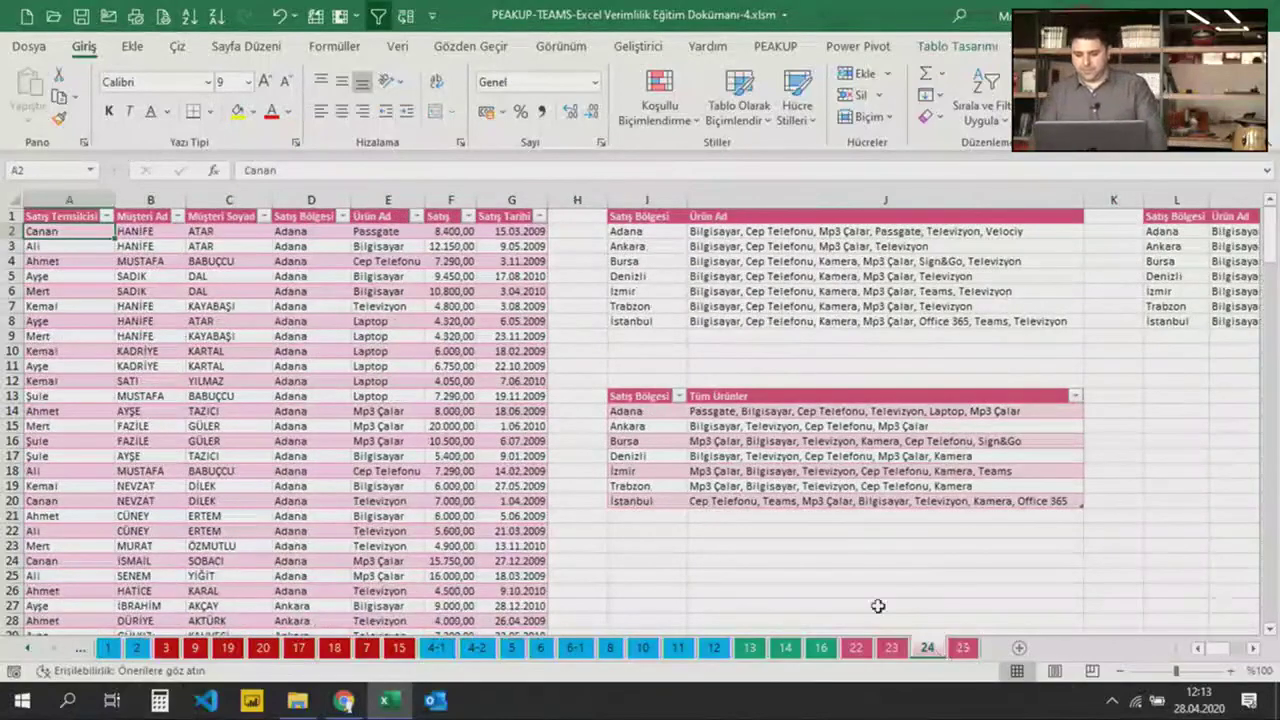
{"action": "left_click", "coordinate": [891, 650]}
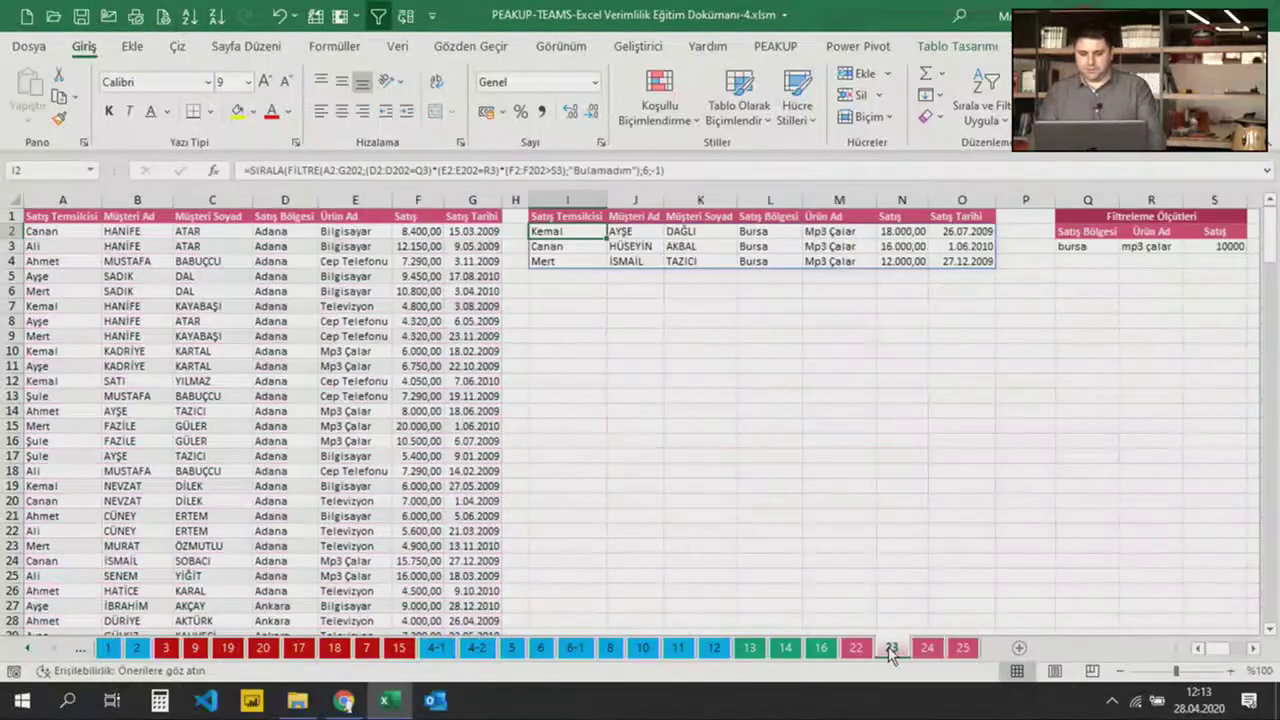
{"action": "left_click", "coordinate": [854, 648]}
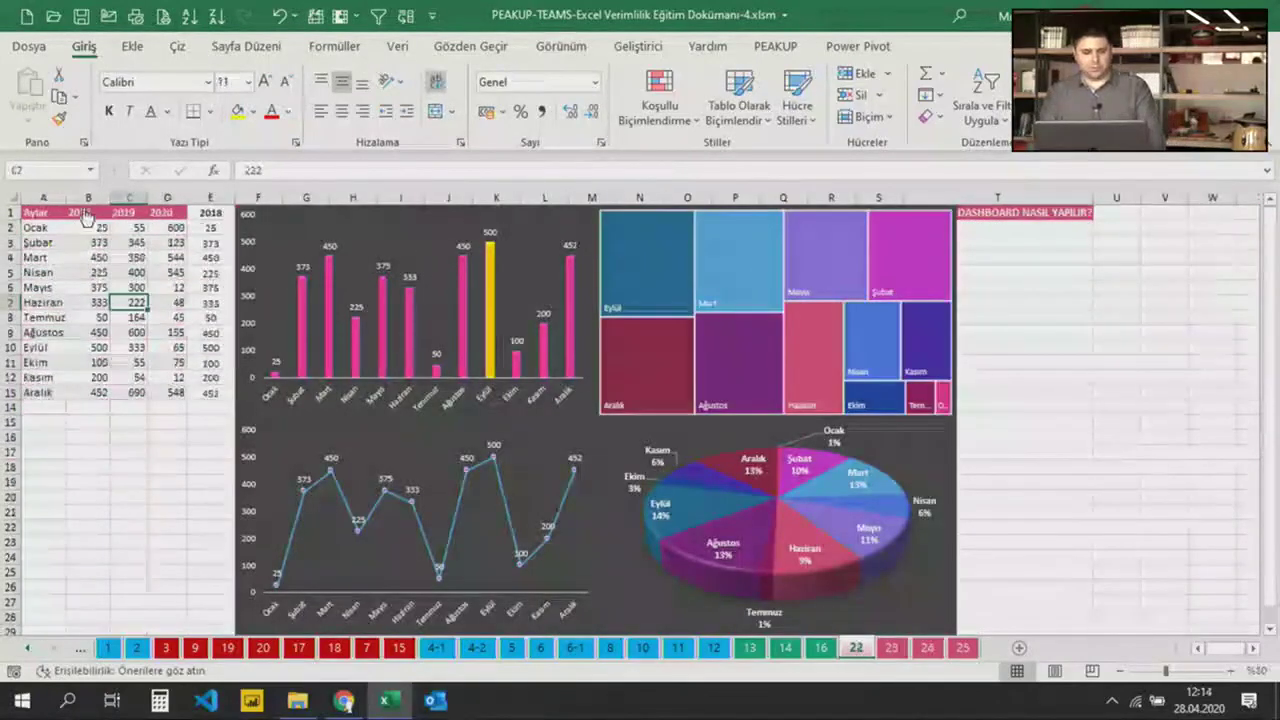
{"action": "mouse_move", "coordinate": [167, 212]}
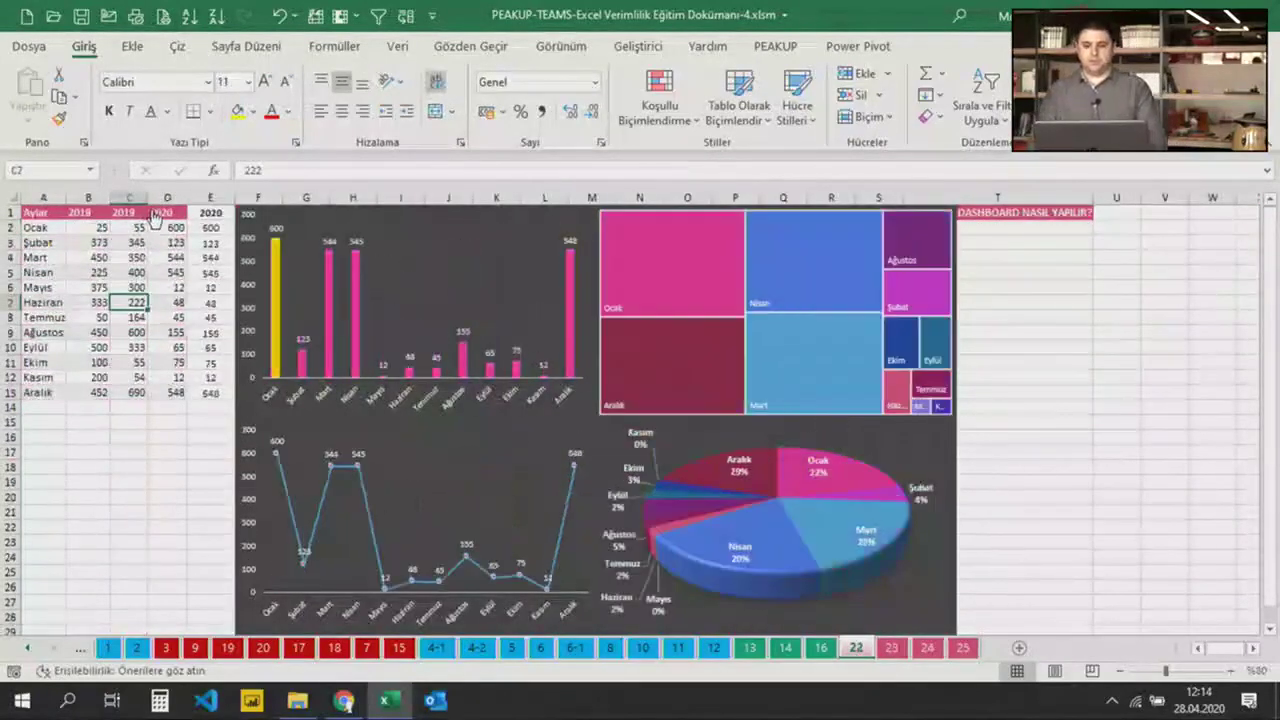
{"action": "mouse_move", "coordinate": [123, 212]}
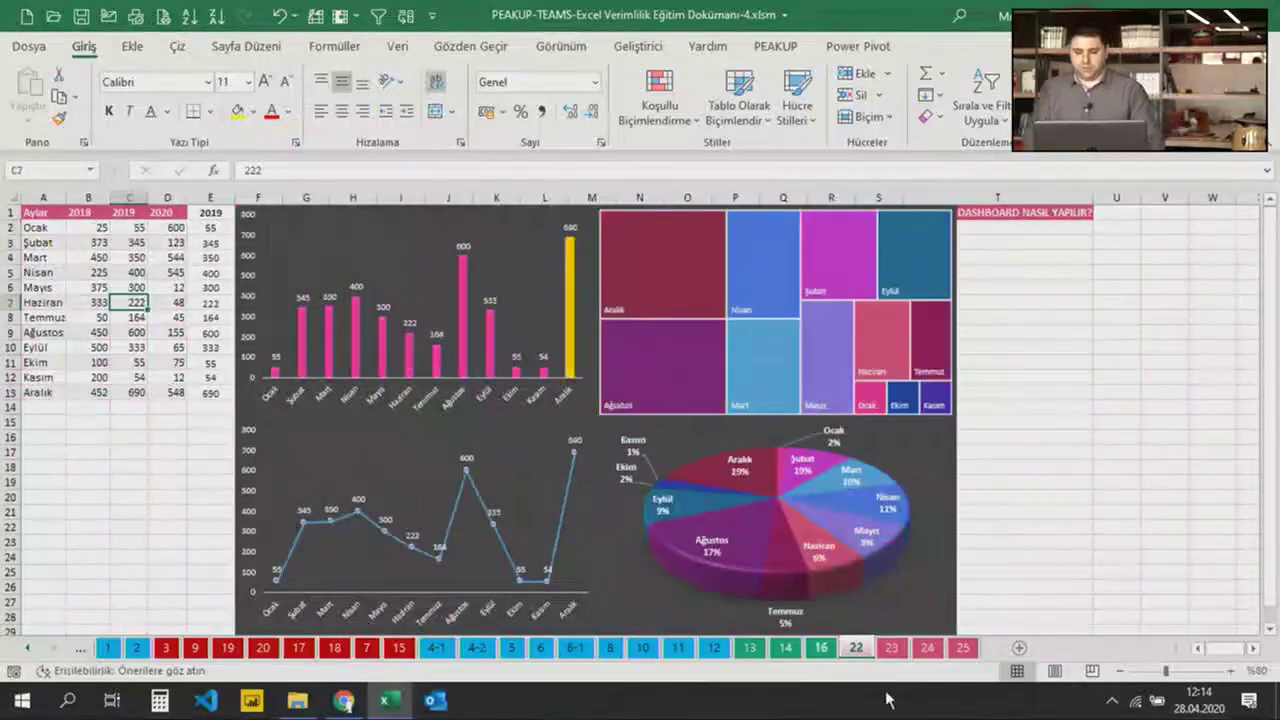
{"action": "left_click", "coordinate": [891, 648]}
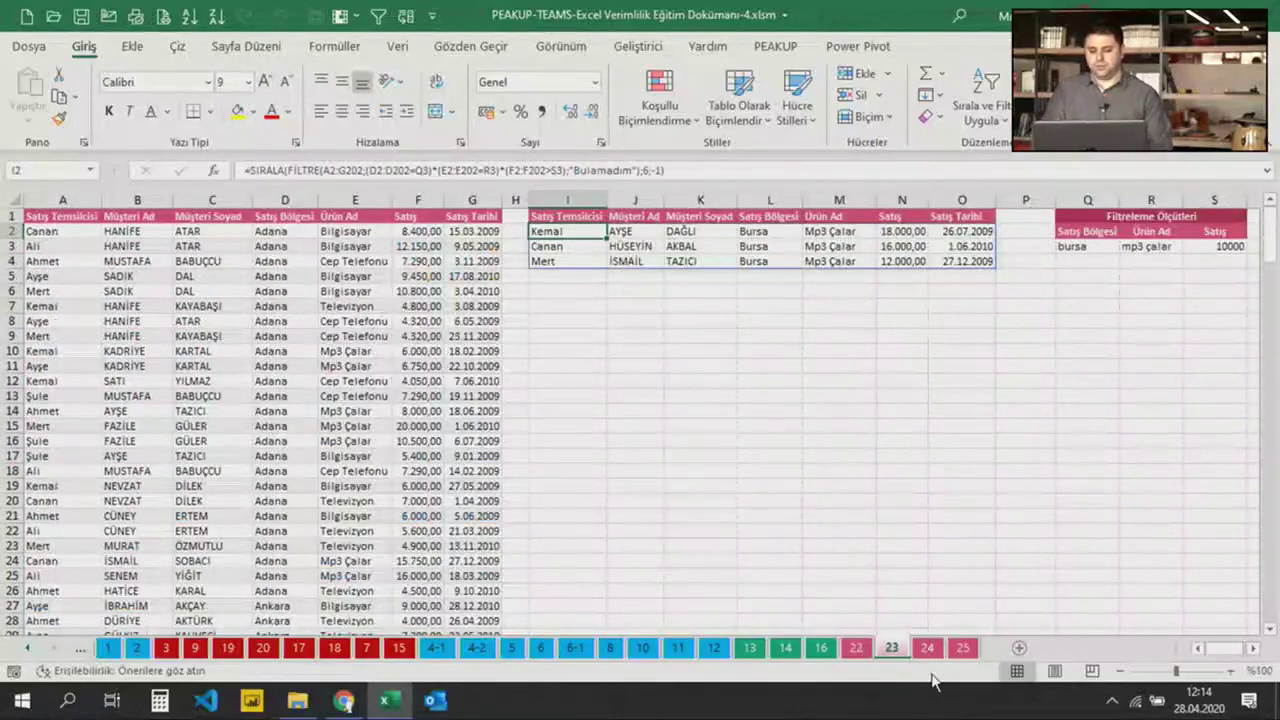
{"action": "left_click", "coordinate": [927, 648]}
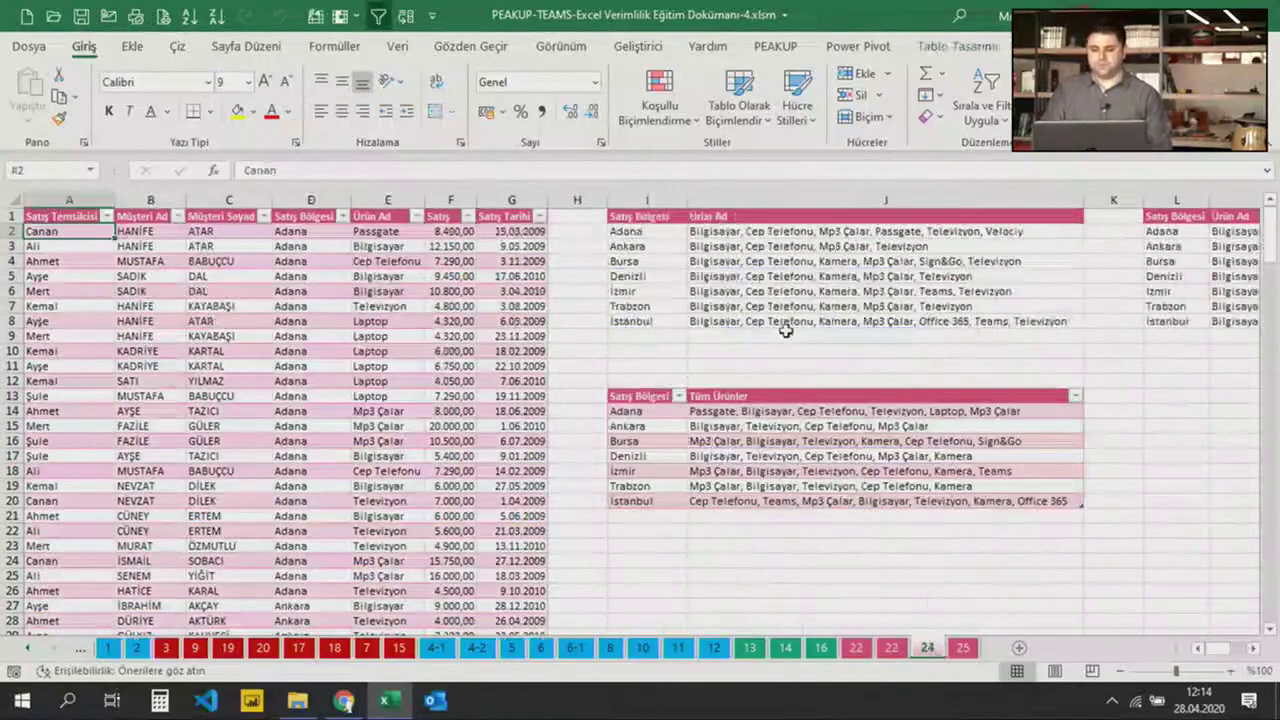
{"action": "left_click", "coordinate": [1114, 381]}
{"action": "left_click", "coordinate": [1160, 442]}
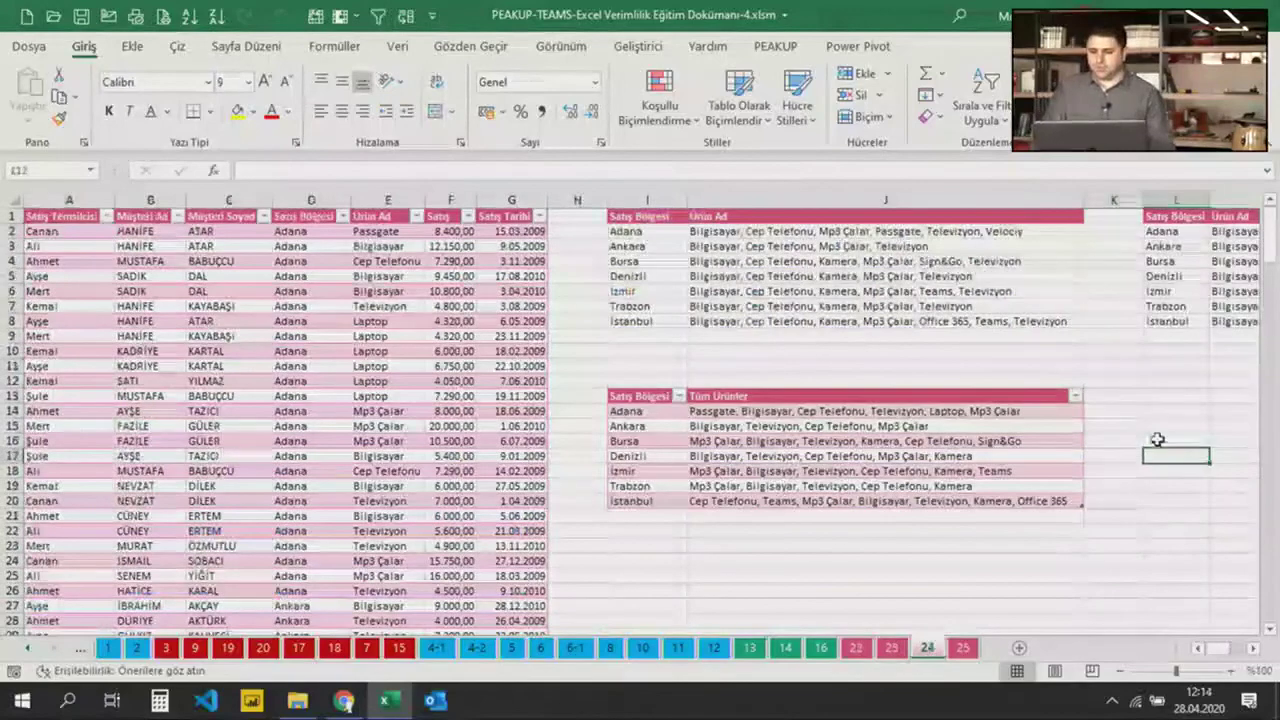
{"action": "left_click", "coordinate": [645, 381]}
{"action": "left_click", "coordinate": [737, 411]}
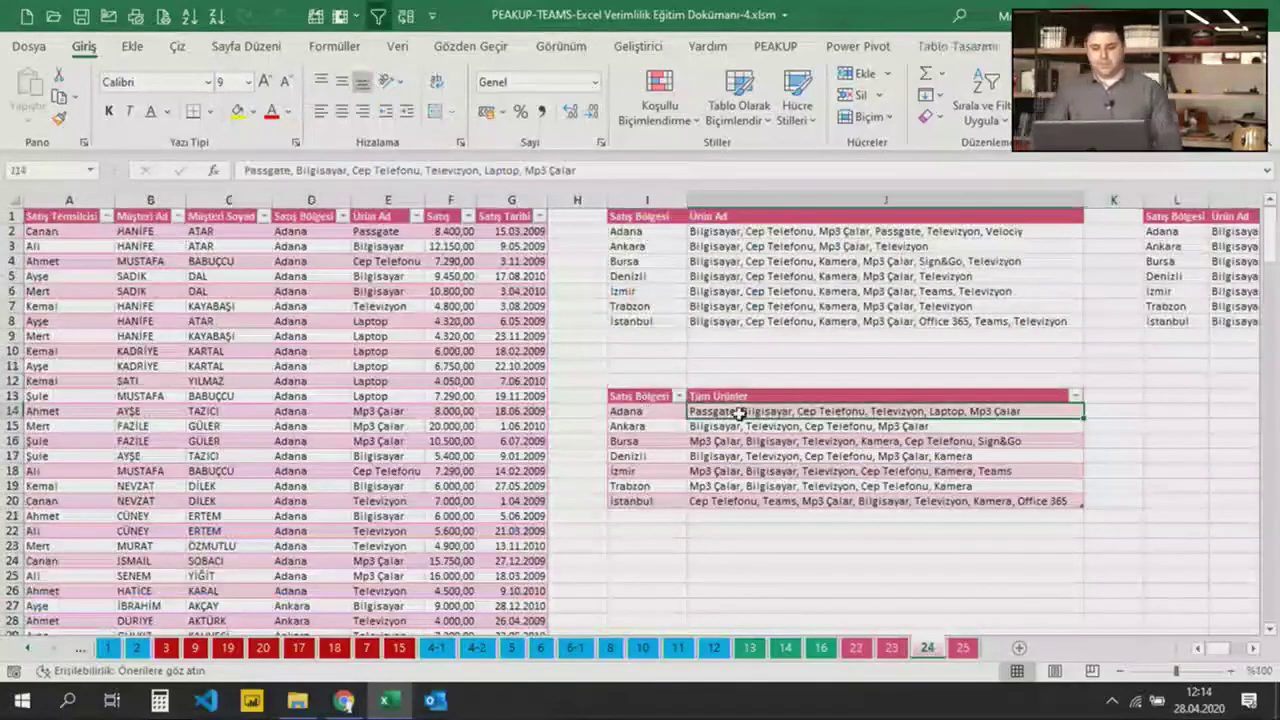
{"action": "left_click", "coordinate": [735, 455]}
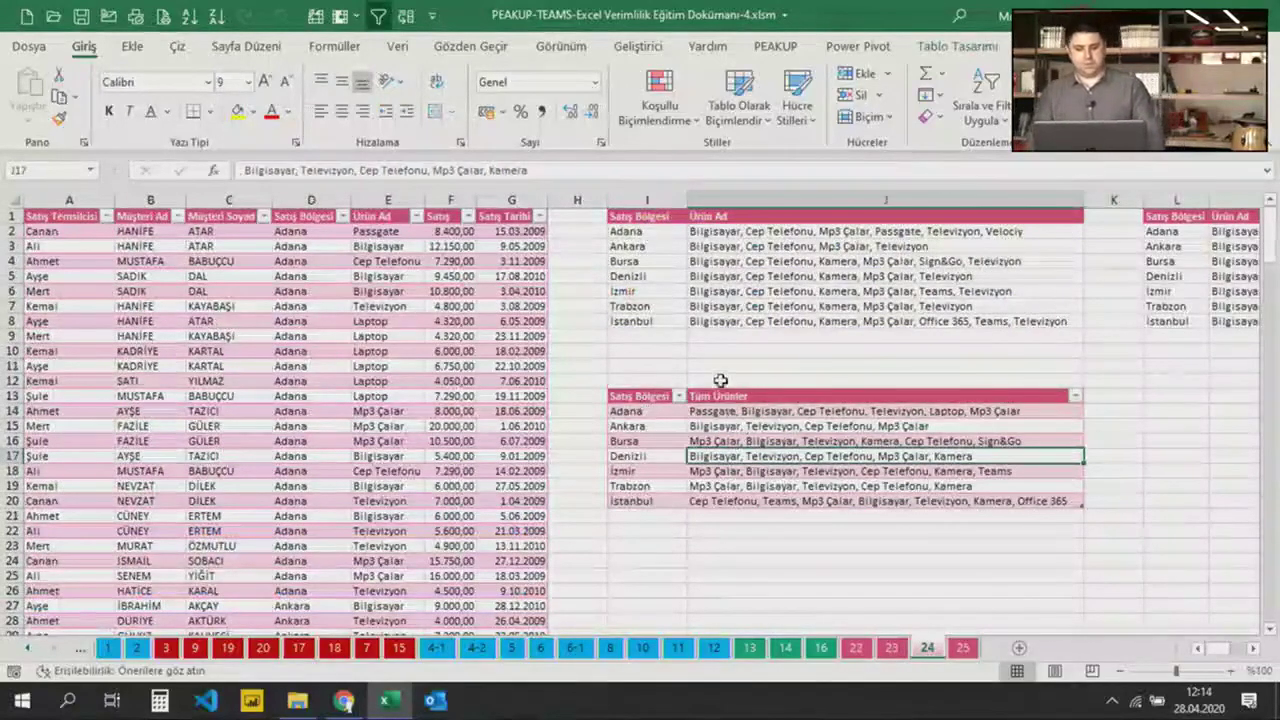
{"action": "left_click_drag", "start_coordinate": [659, 364], "coordinate": [891, 368]}
{"action": "left_click_drag", "start_coordinate": [648, 344], "coordinate": [840, 370]}
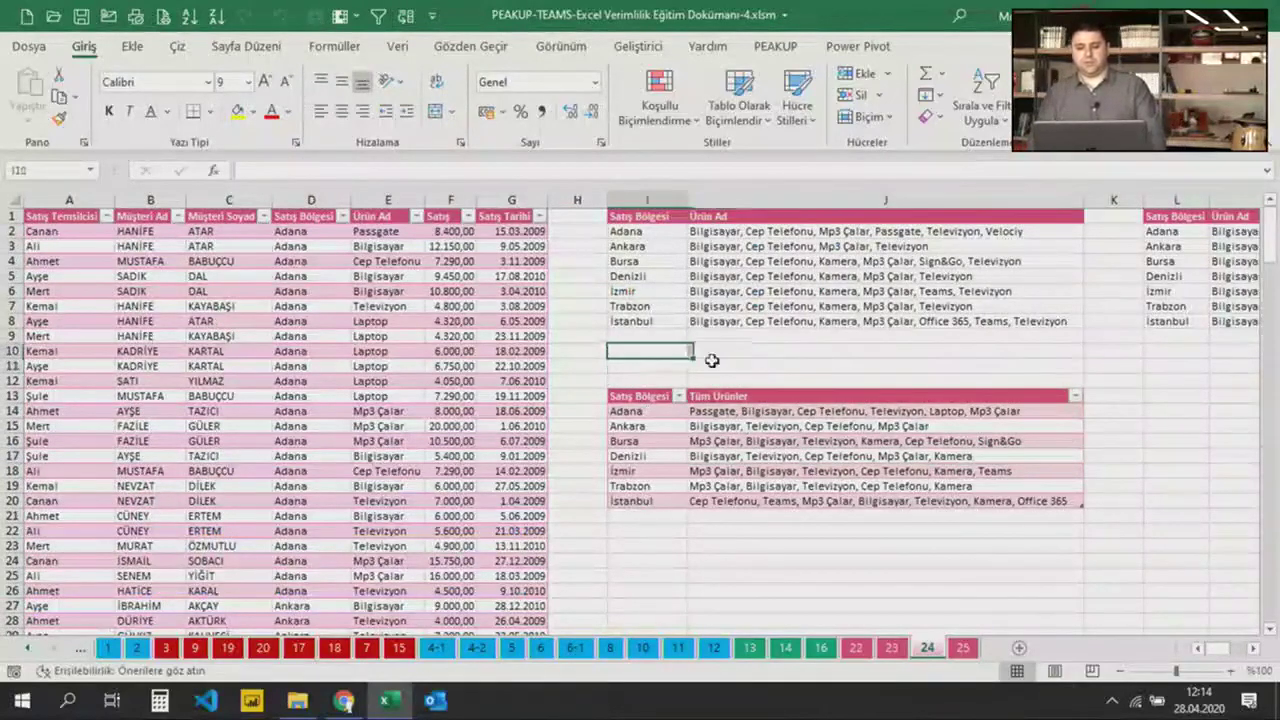
{"action": "left_click", "coordinate": [840, 366]}
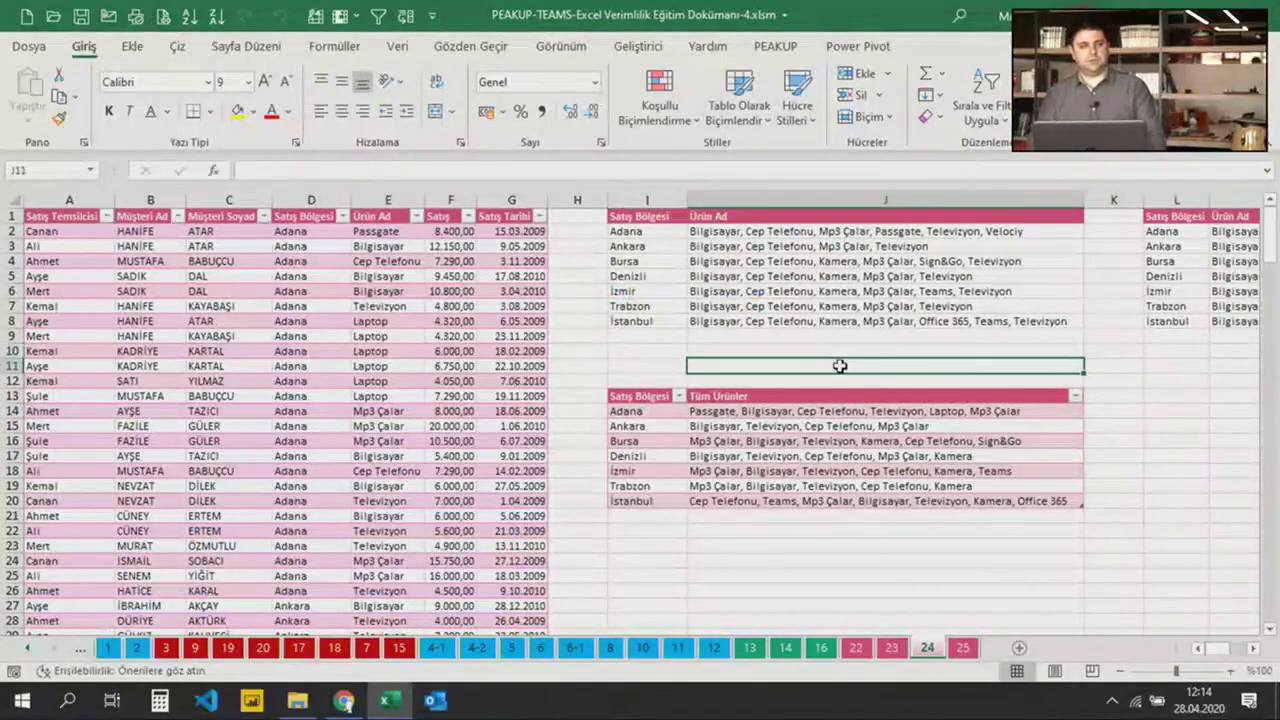
{"action": "left_click", "coordinate": [677, 365]}
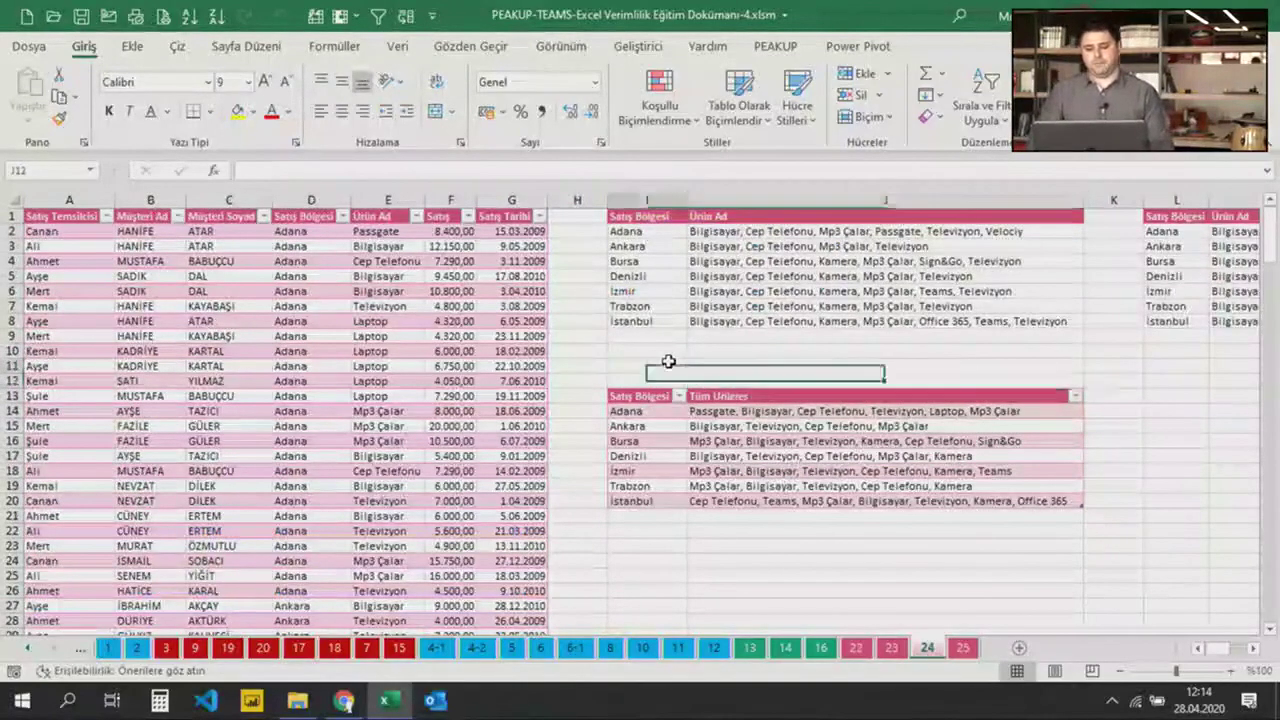
{"action": "left_click_drag", "start_coordinate": [666, 363], "coordinate": [662, 352]}
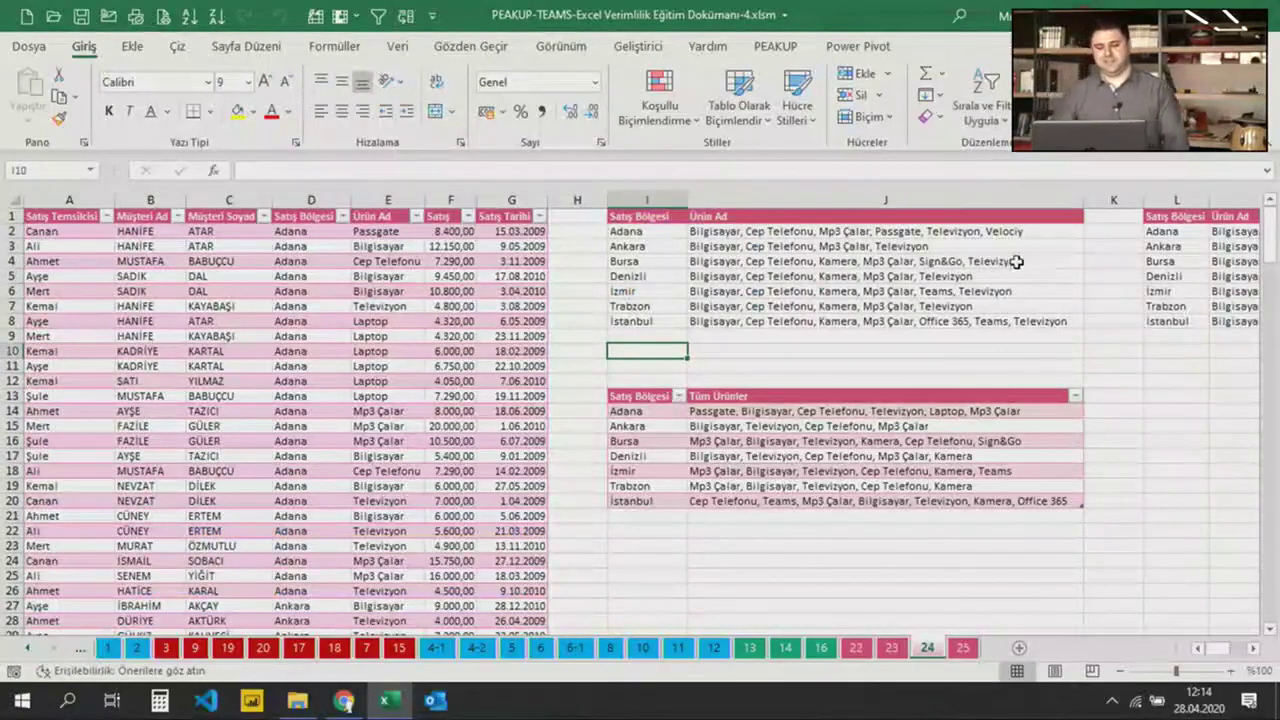
{"action": "left_click", "coordinate": [833, 340]}
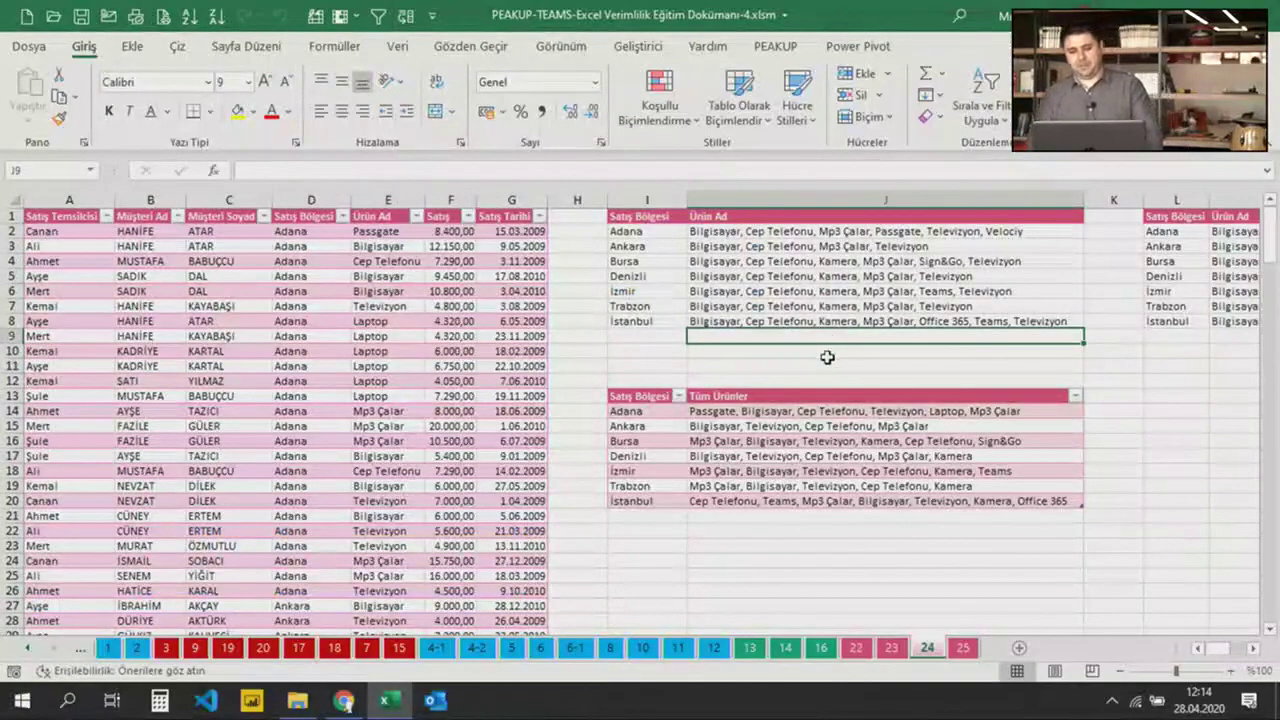
{"action": "left_click", "coordinate": [827, 357]}
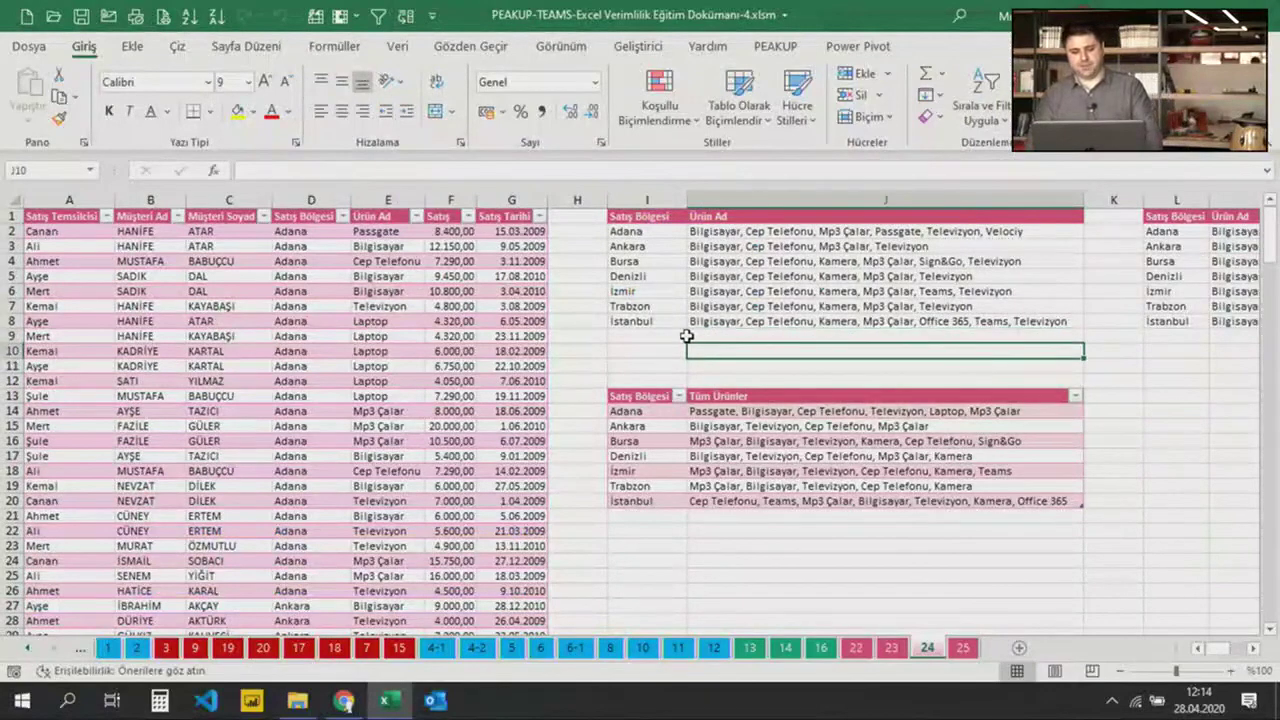
{"action": "left_click", "coordinate": [662, 340]}
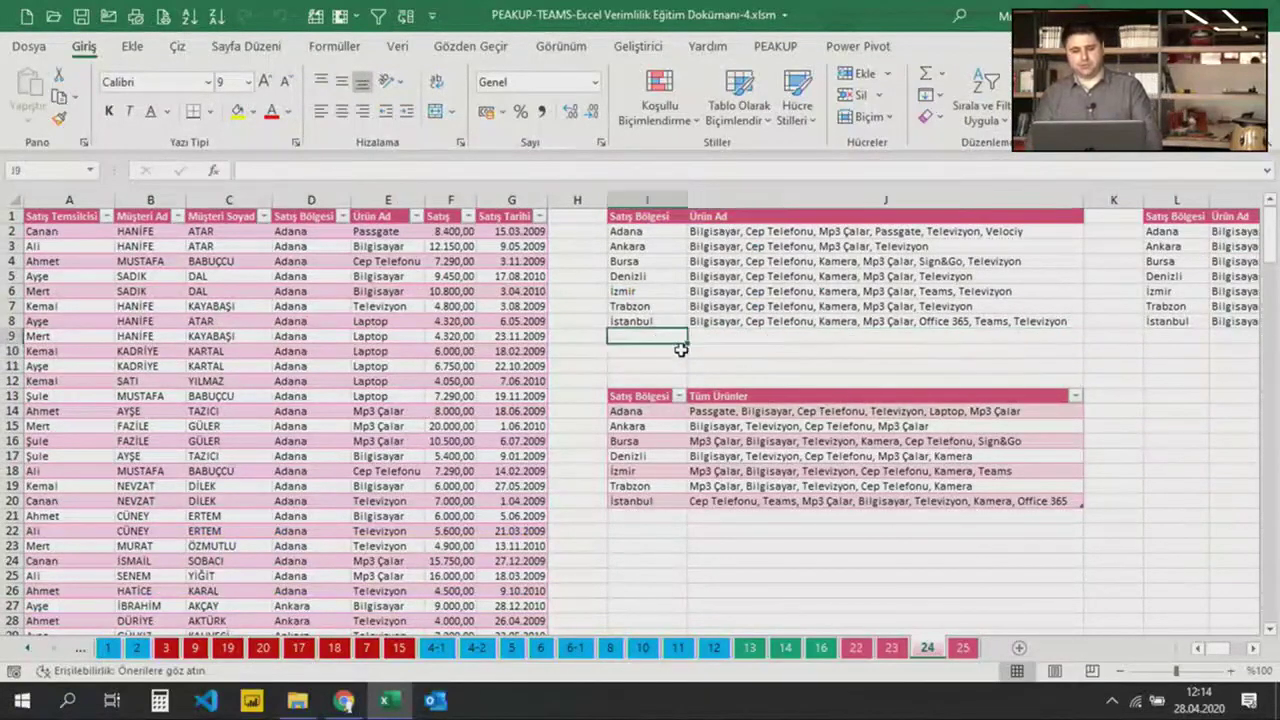
{"action": "left_click_drag", "start_coordinate": [680, 349], "coordinate": [712, 349]}
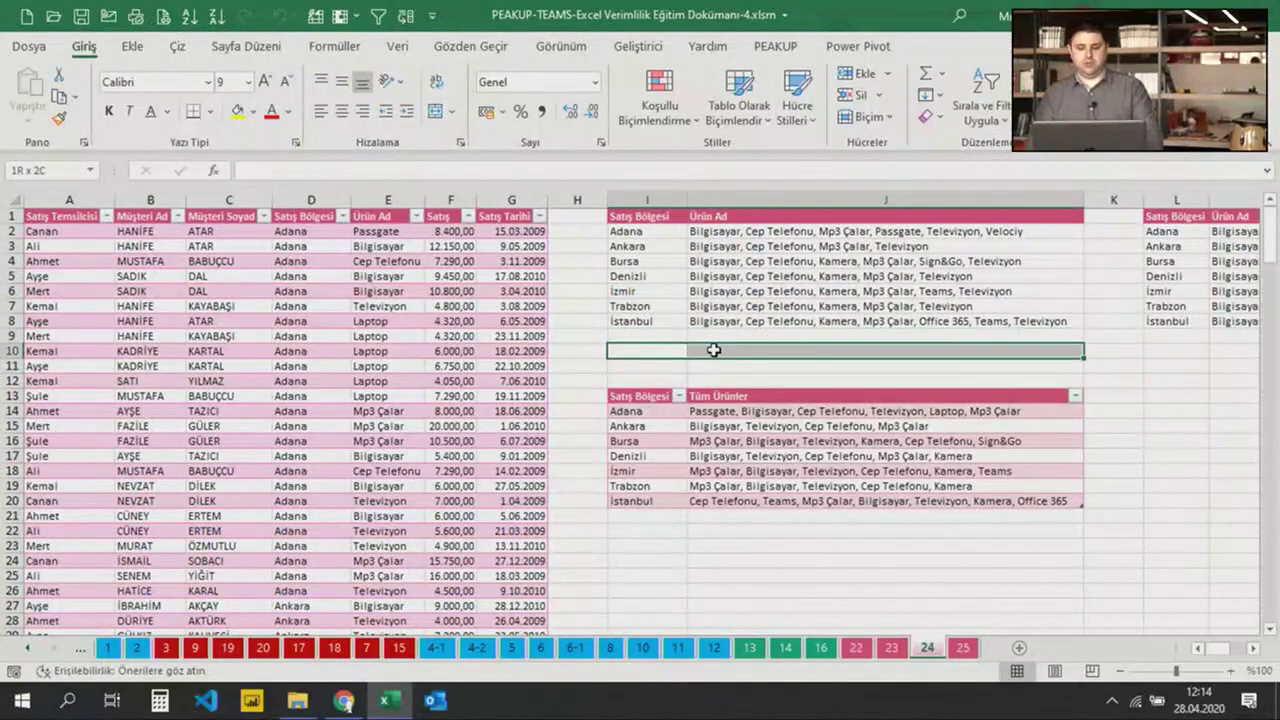
{"action": "left_click_drag", "start_coordinate": [712, 352], "coordinate": [708, 344]}
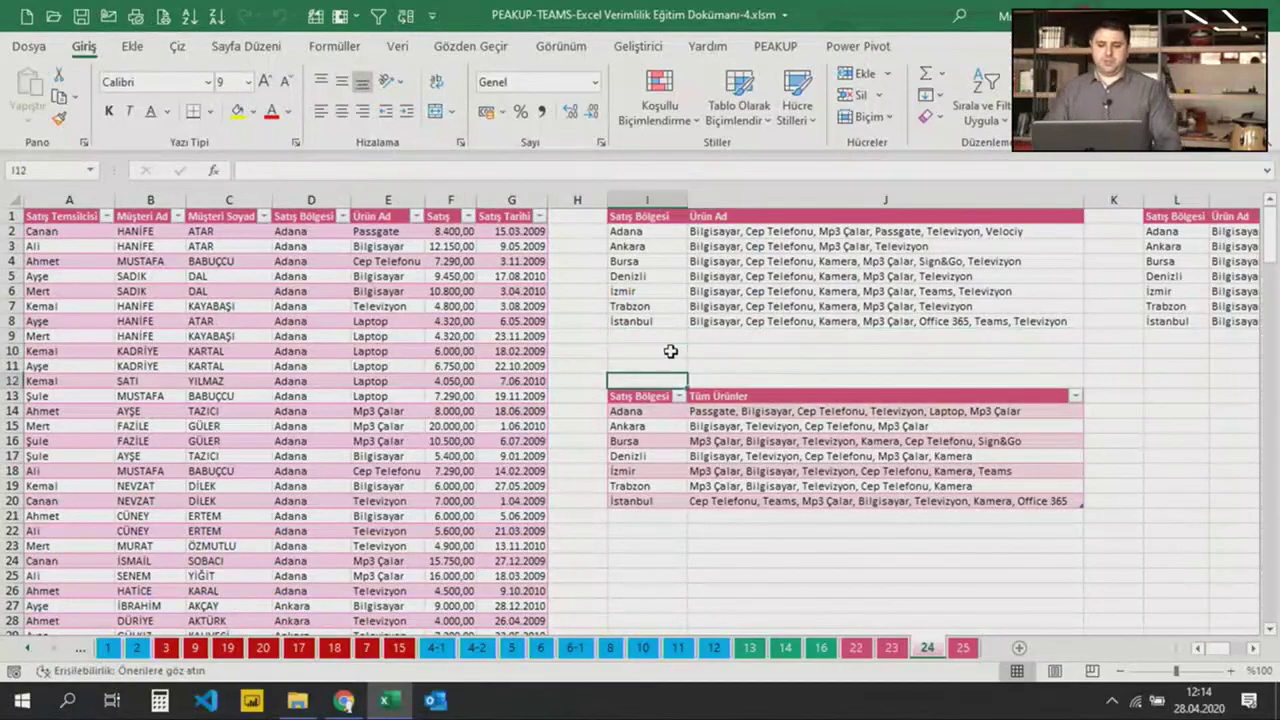